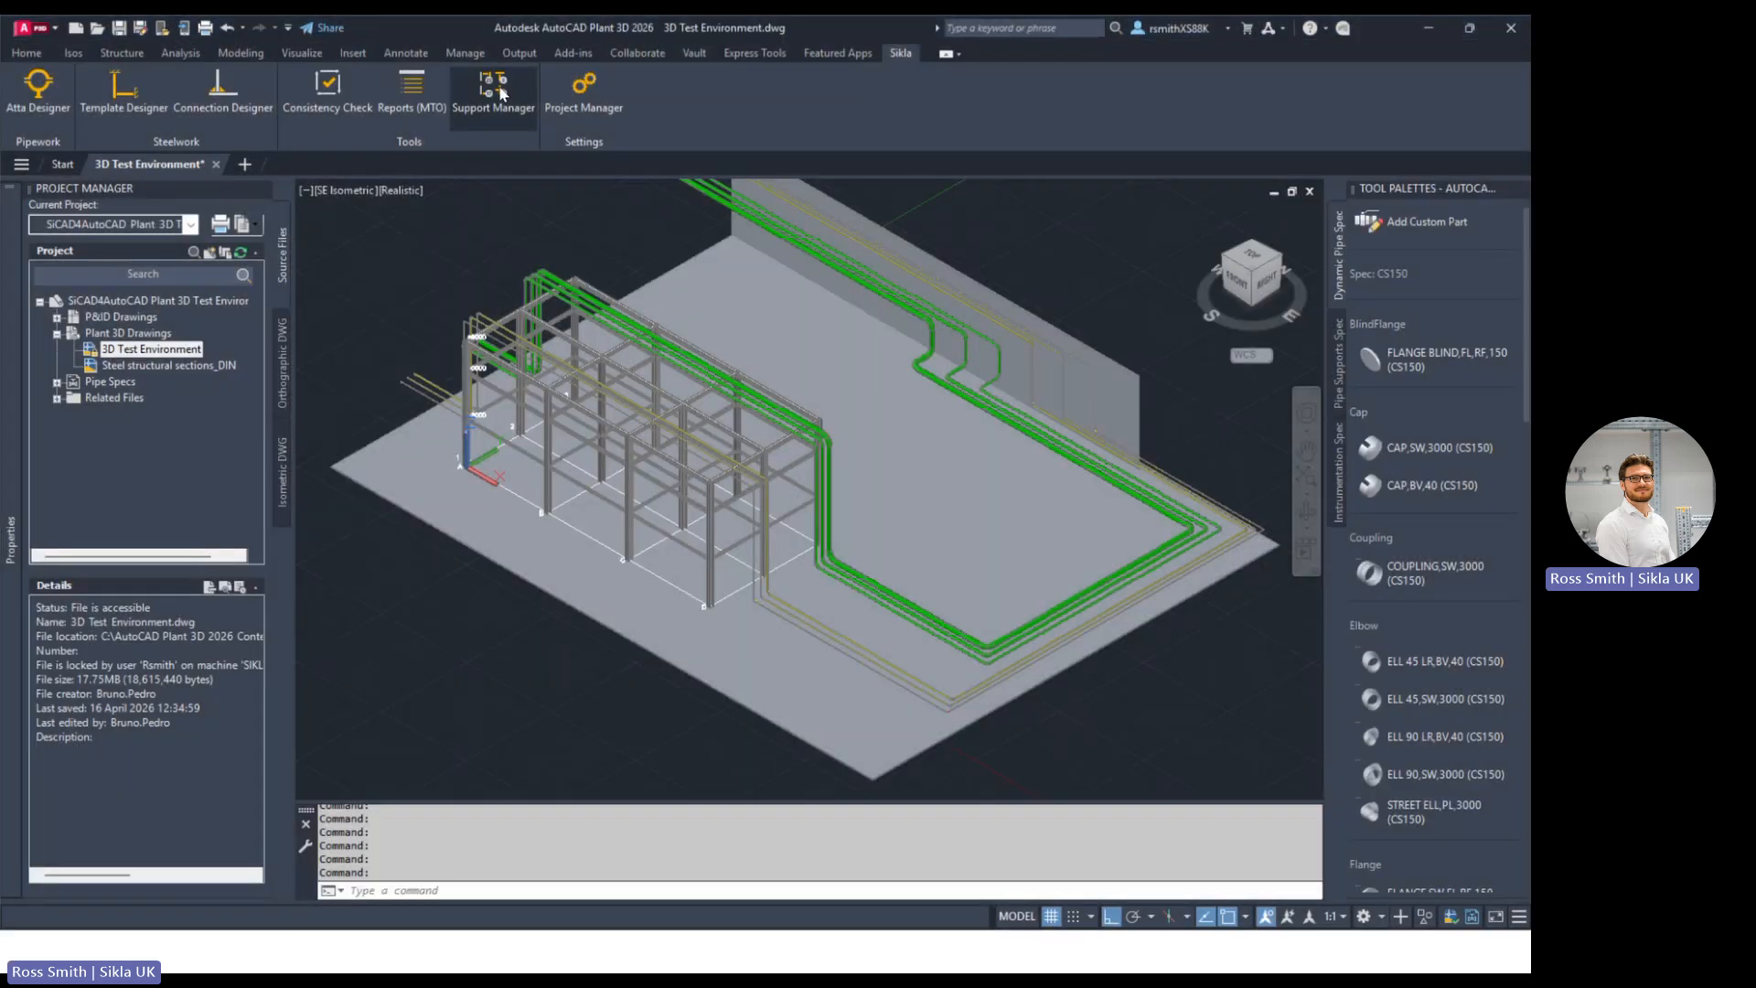
Step: Open the Sikla Support Manager, place its window clear of the model and scan the drawing for supports
click(501, 92)
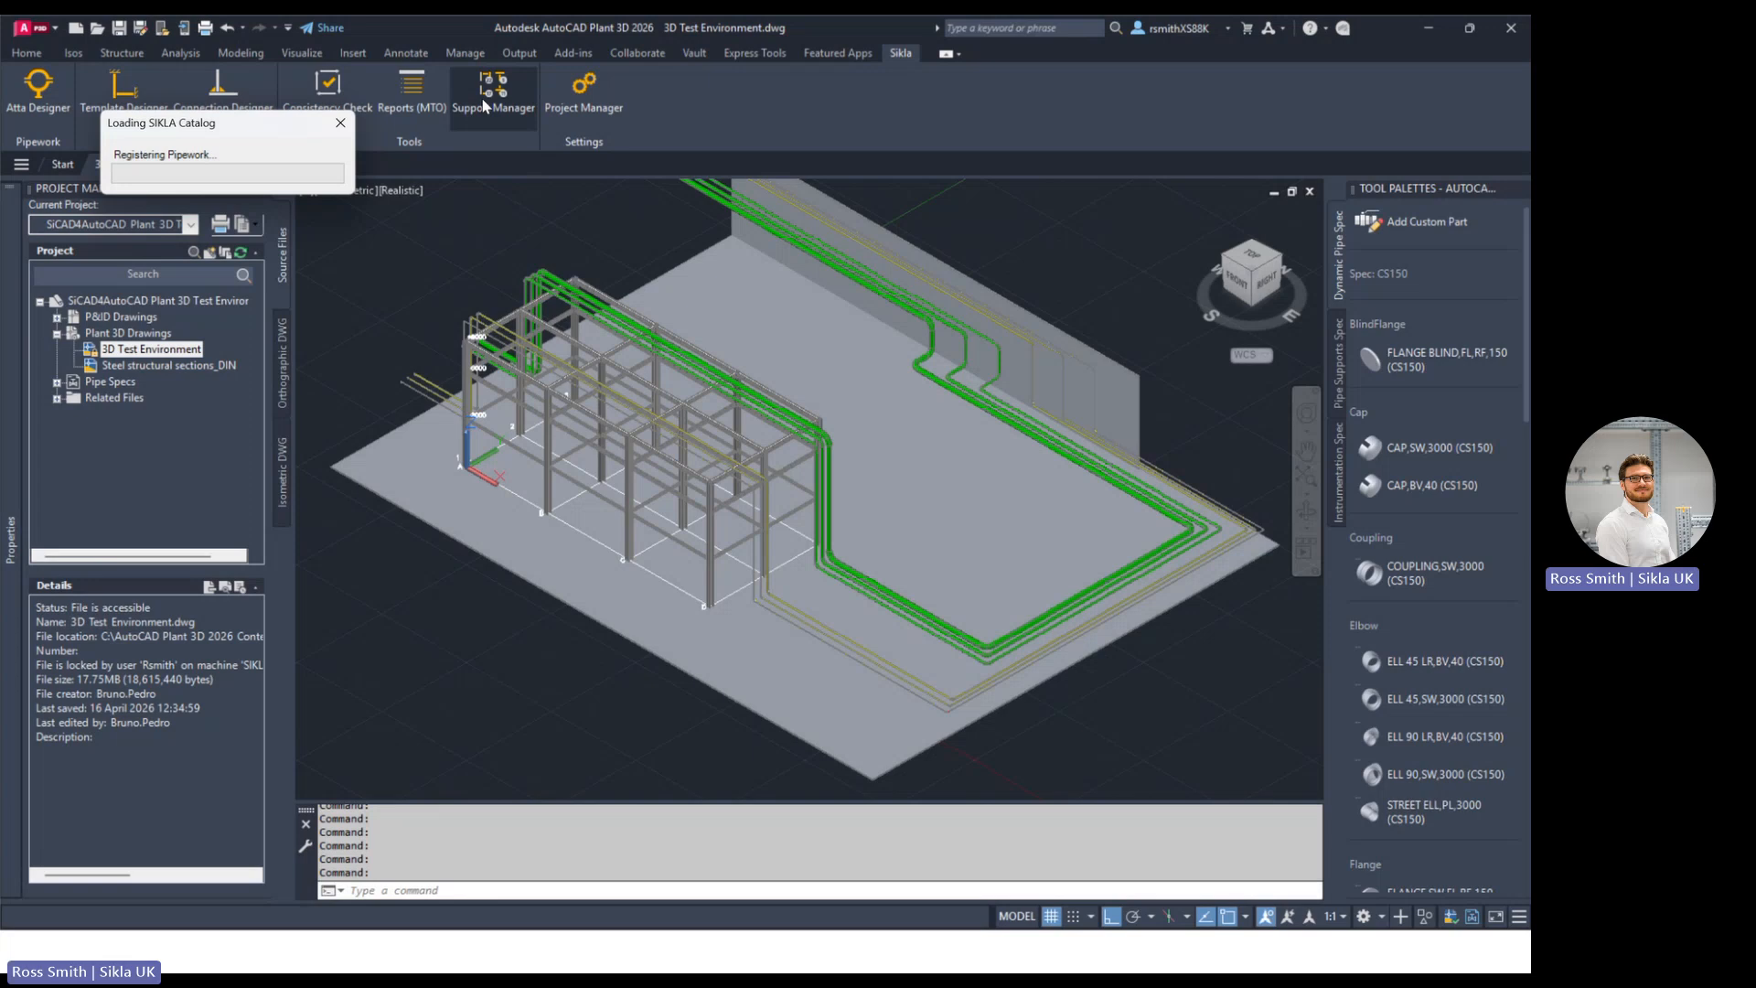
drag(228, 154, 1343, 105)
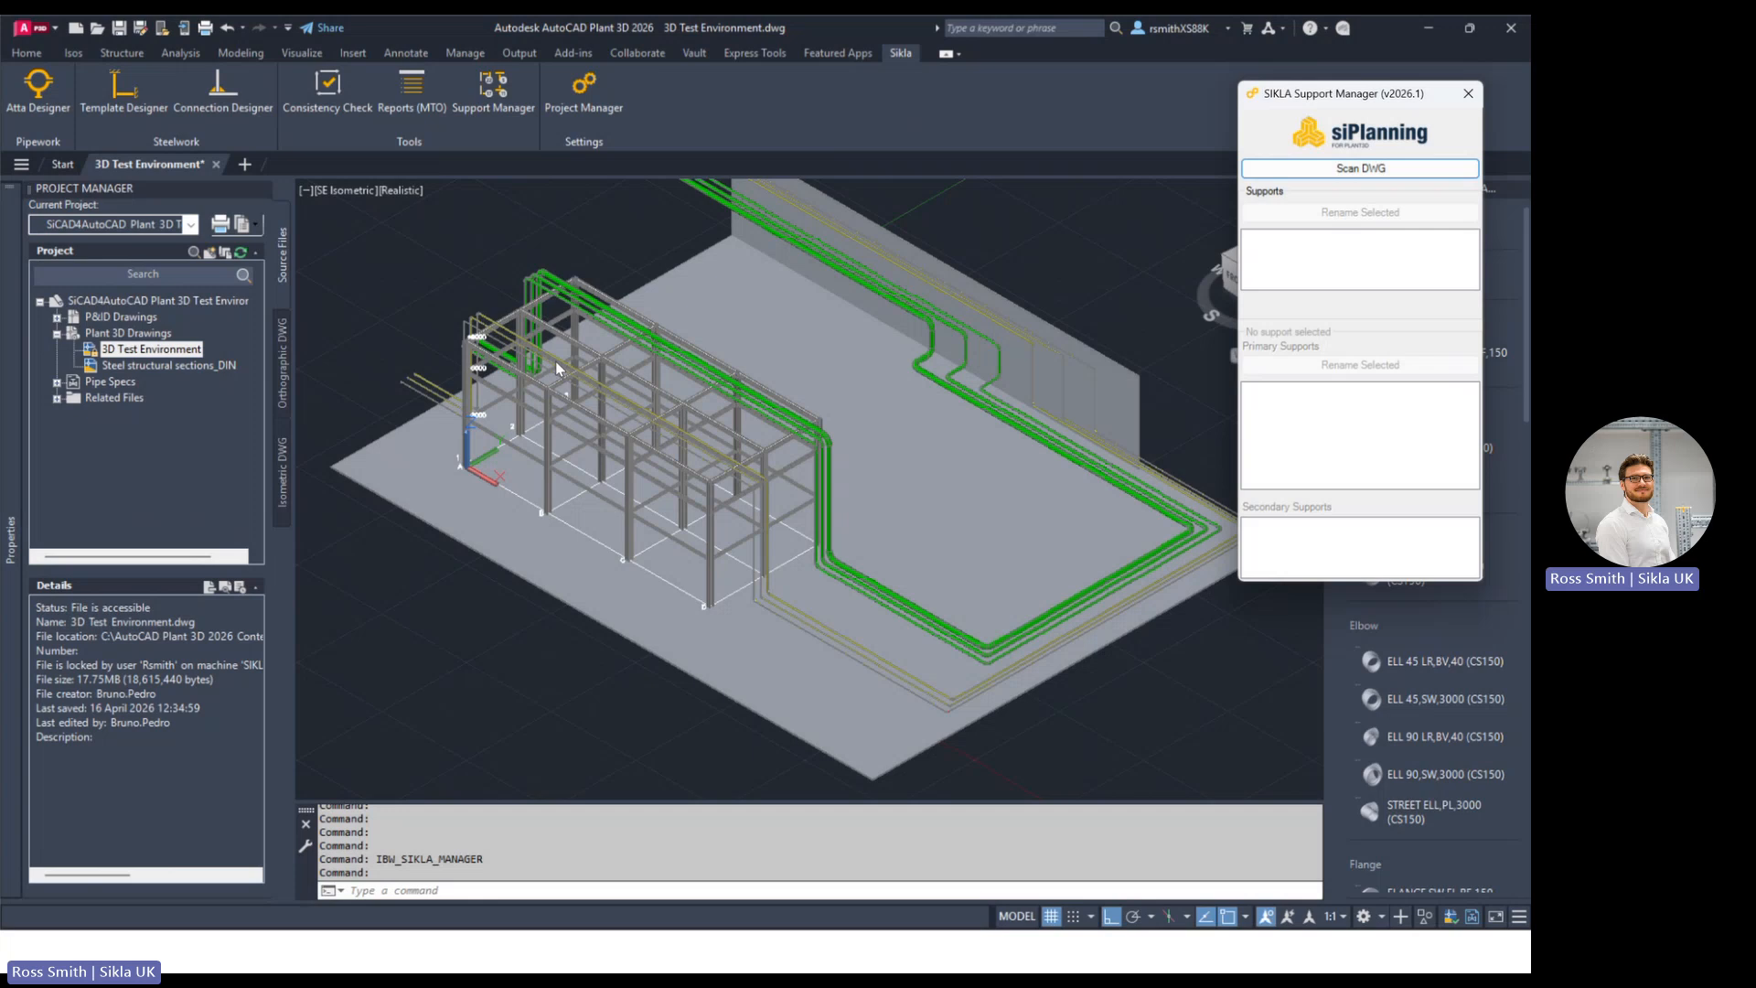
drag(1343, 99, 1339, 84)
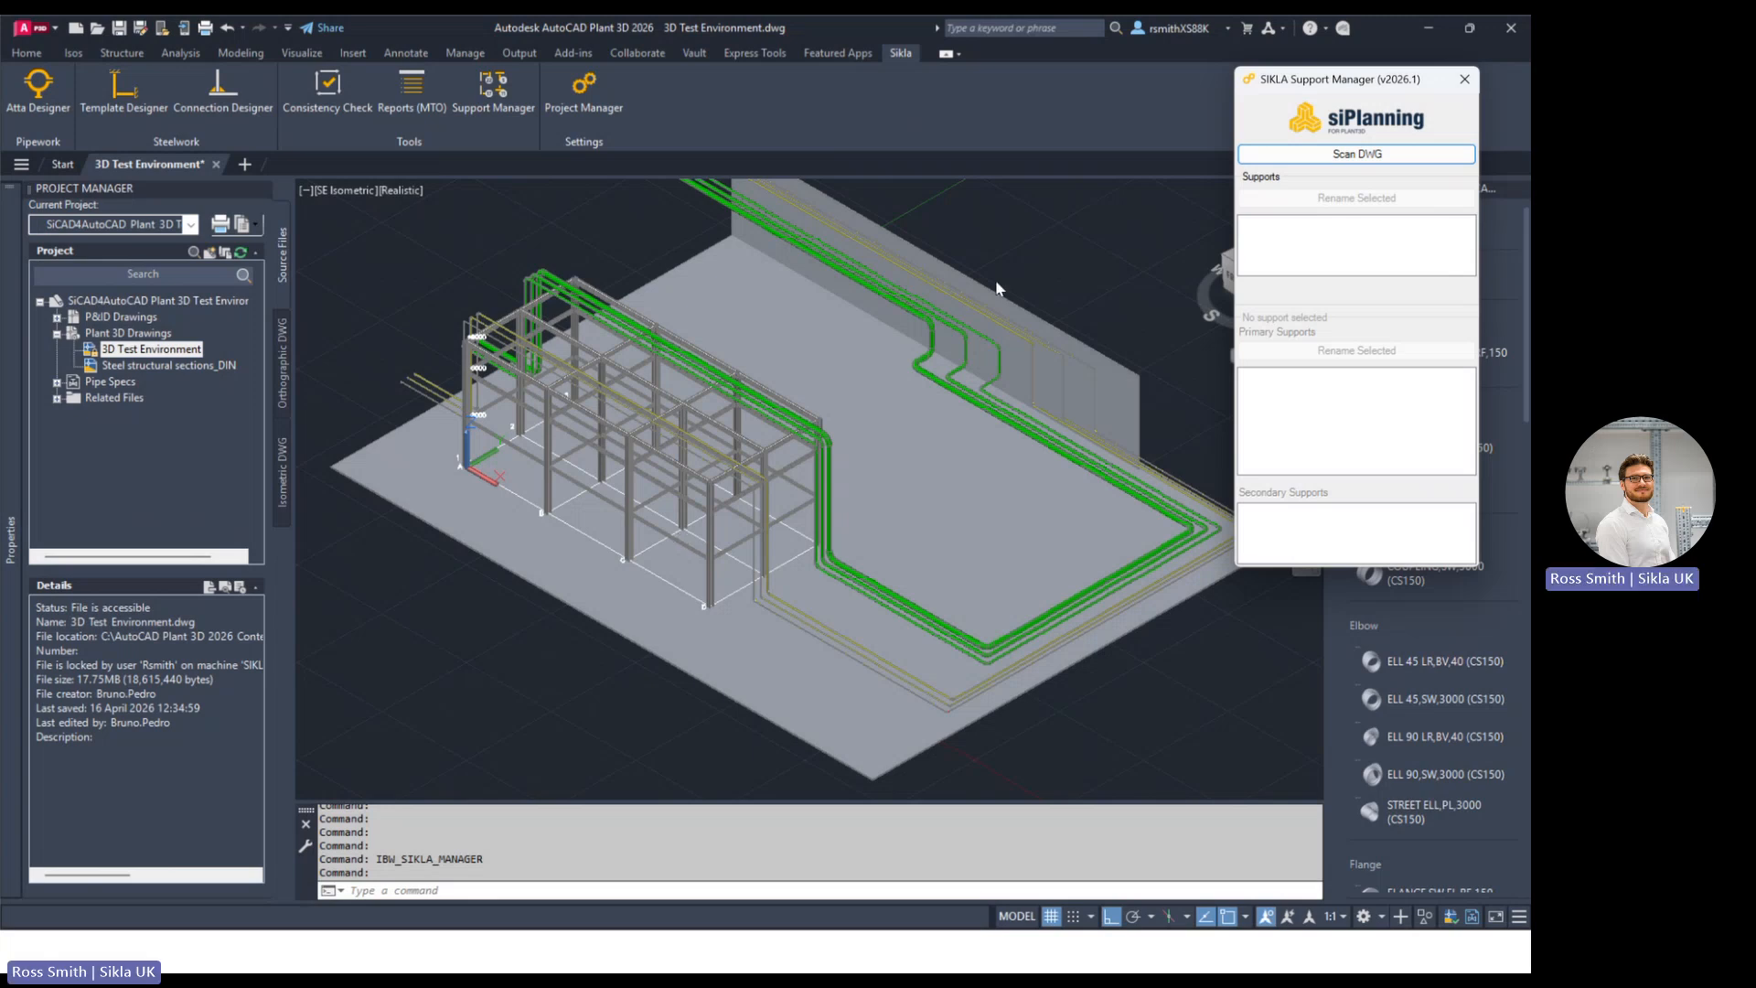
drag(1317, 85, 1329, 88)
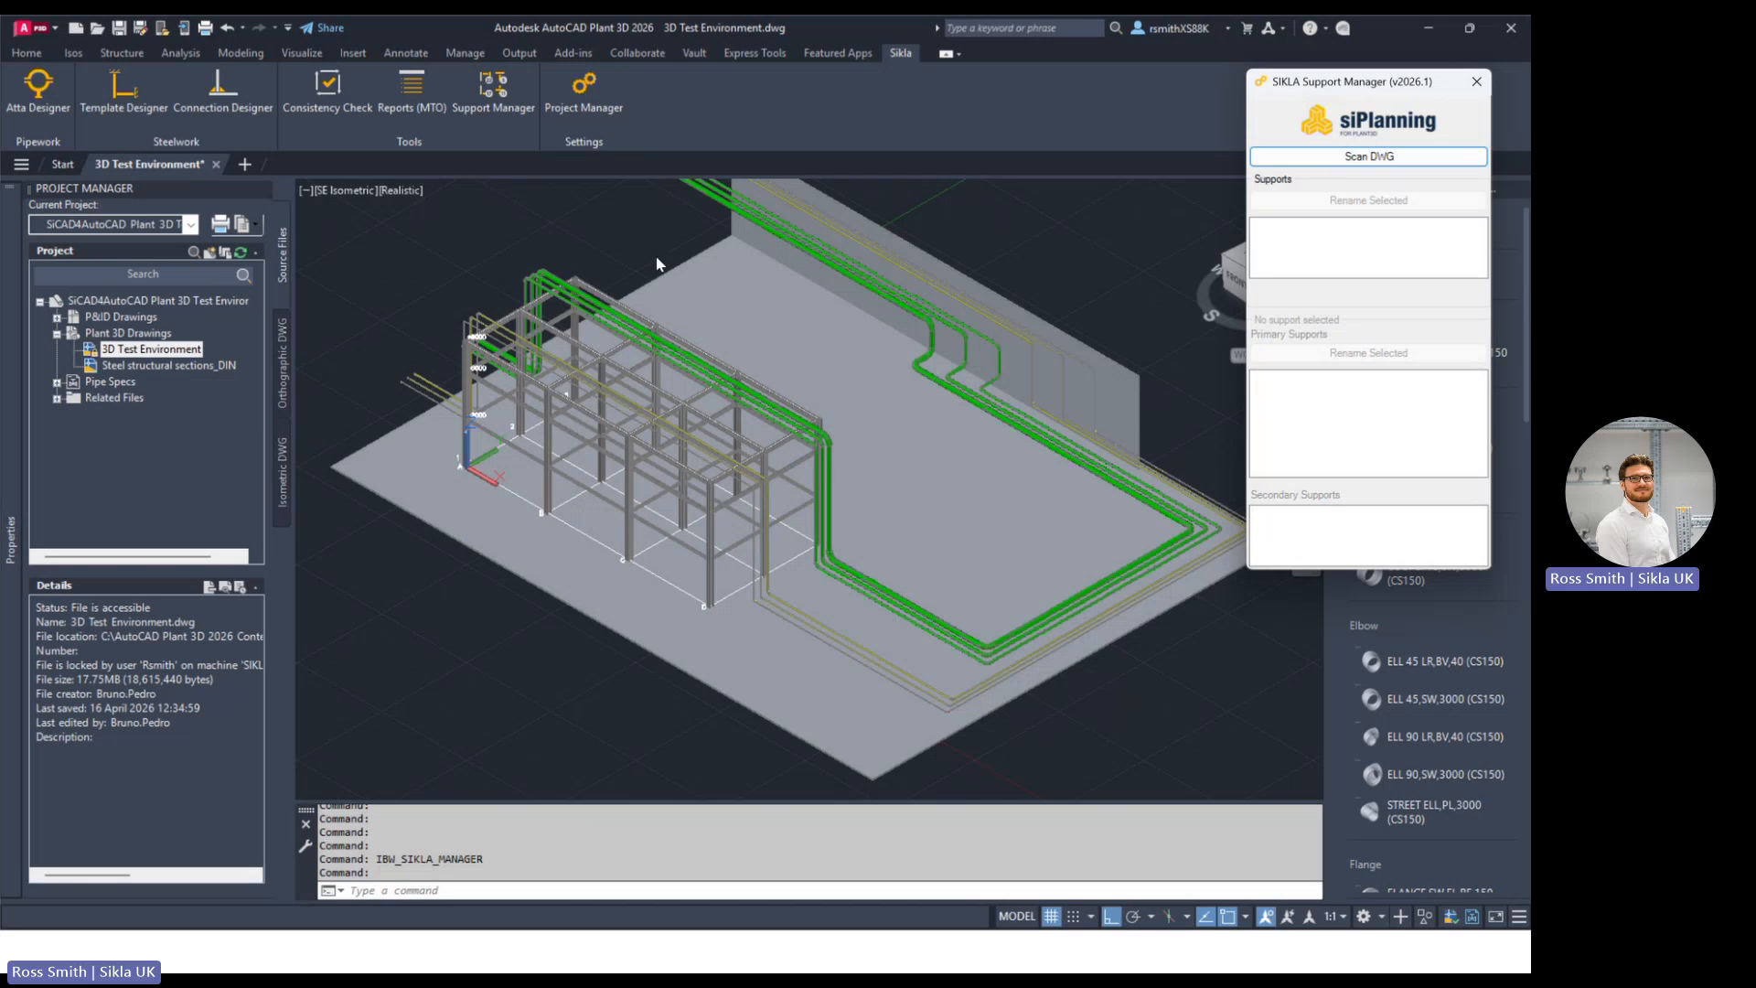
click(1360, 160)
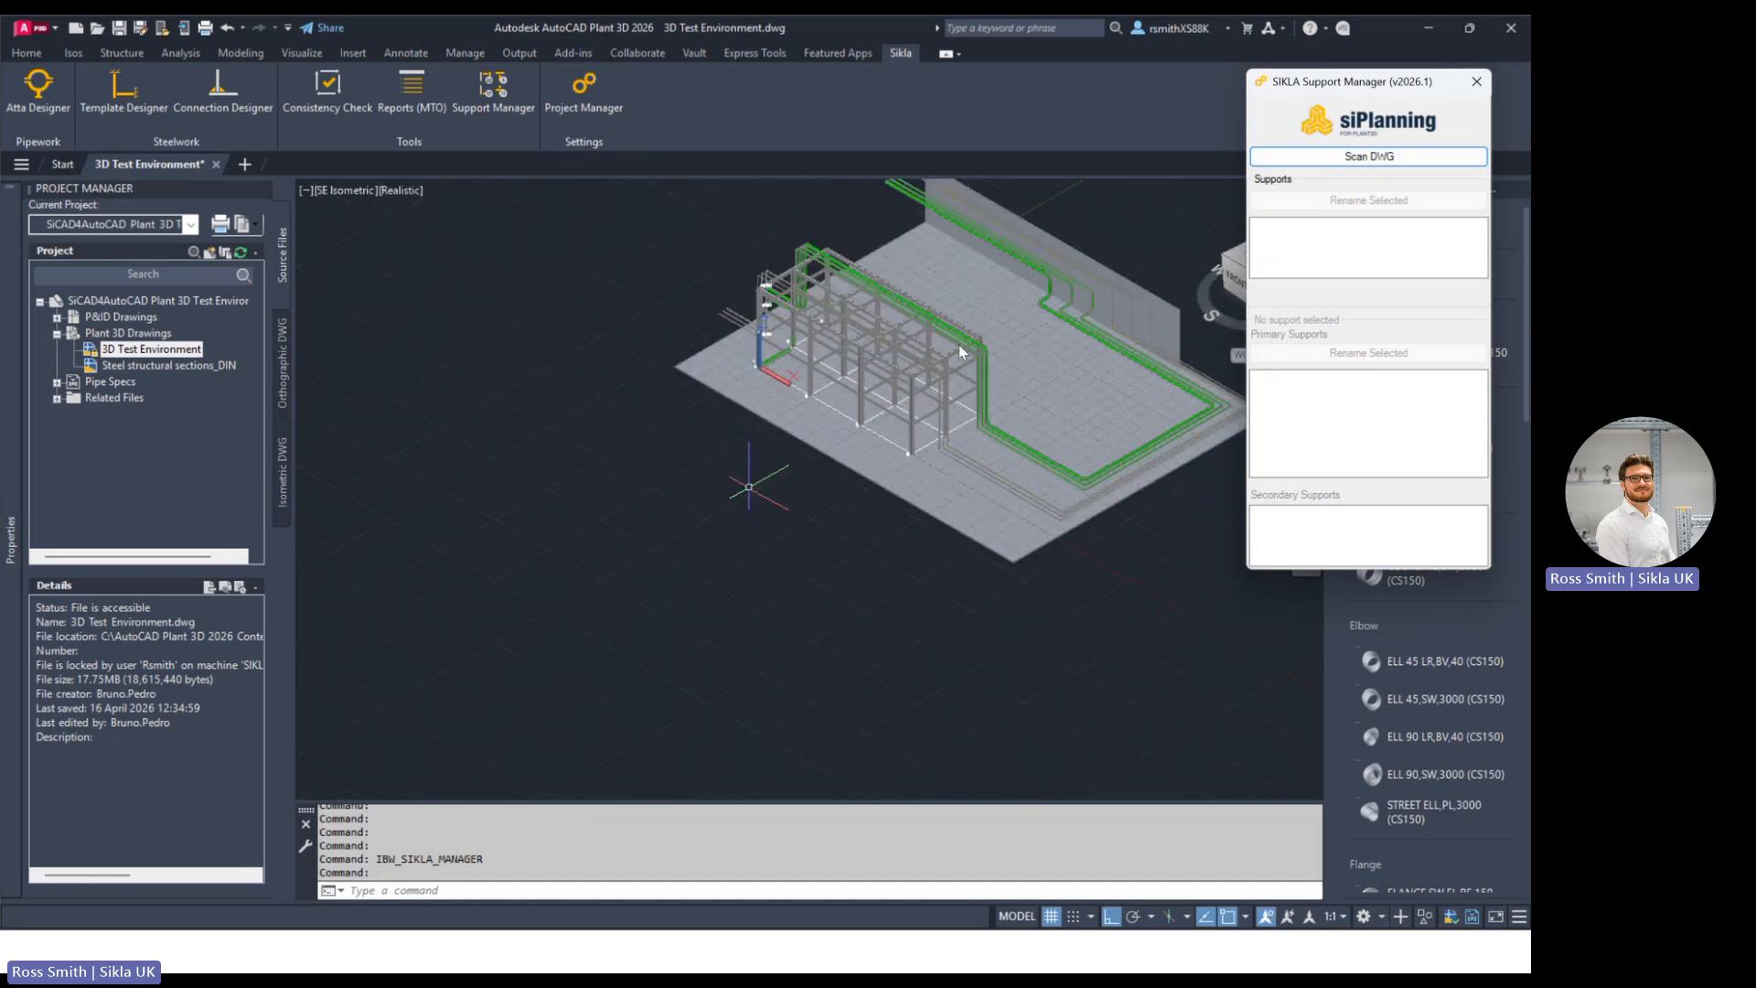
Step: Open the Sikla Template Designer and arrange it with the Support Manager so the ground-level pipe run stays accessible
scroll(960, 351, up, 2)
middle_drag(960, 351, 780, 450)
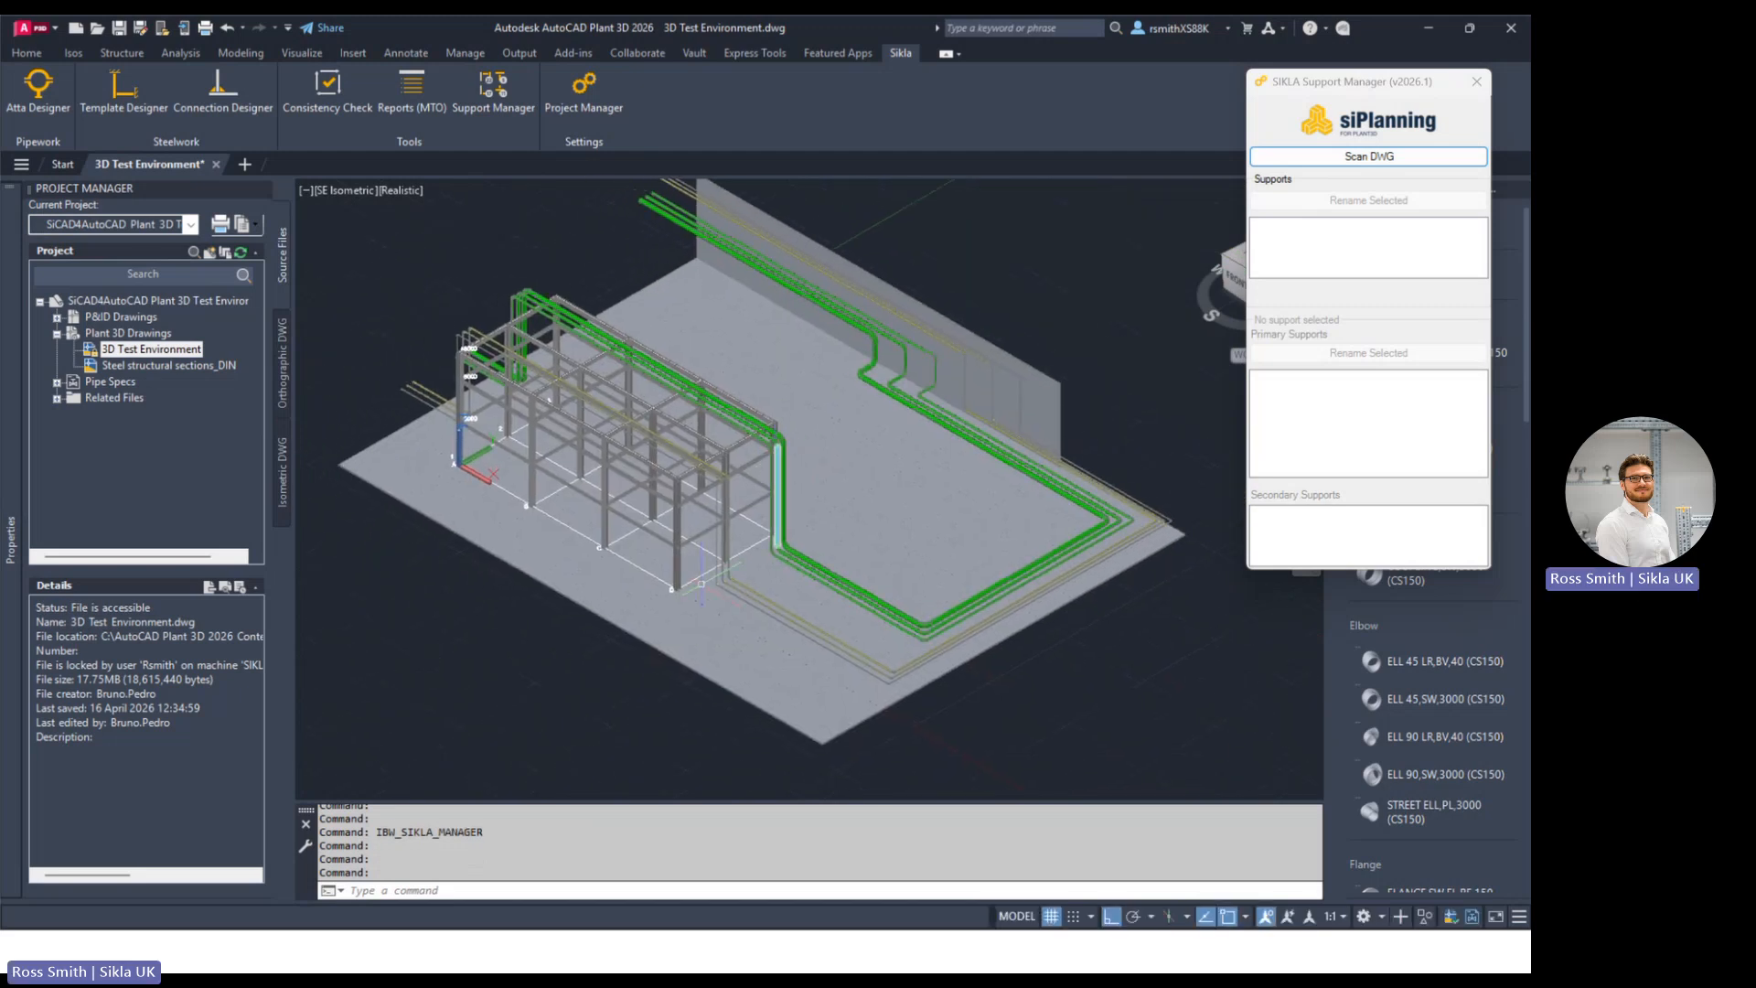
scroll(779, 603, up, 2)
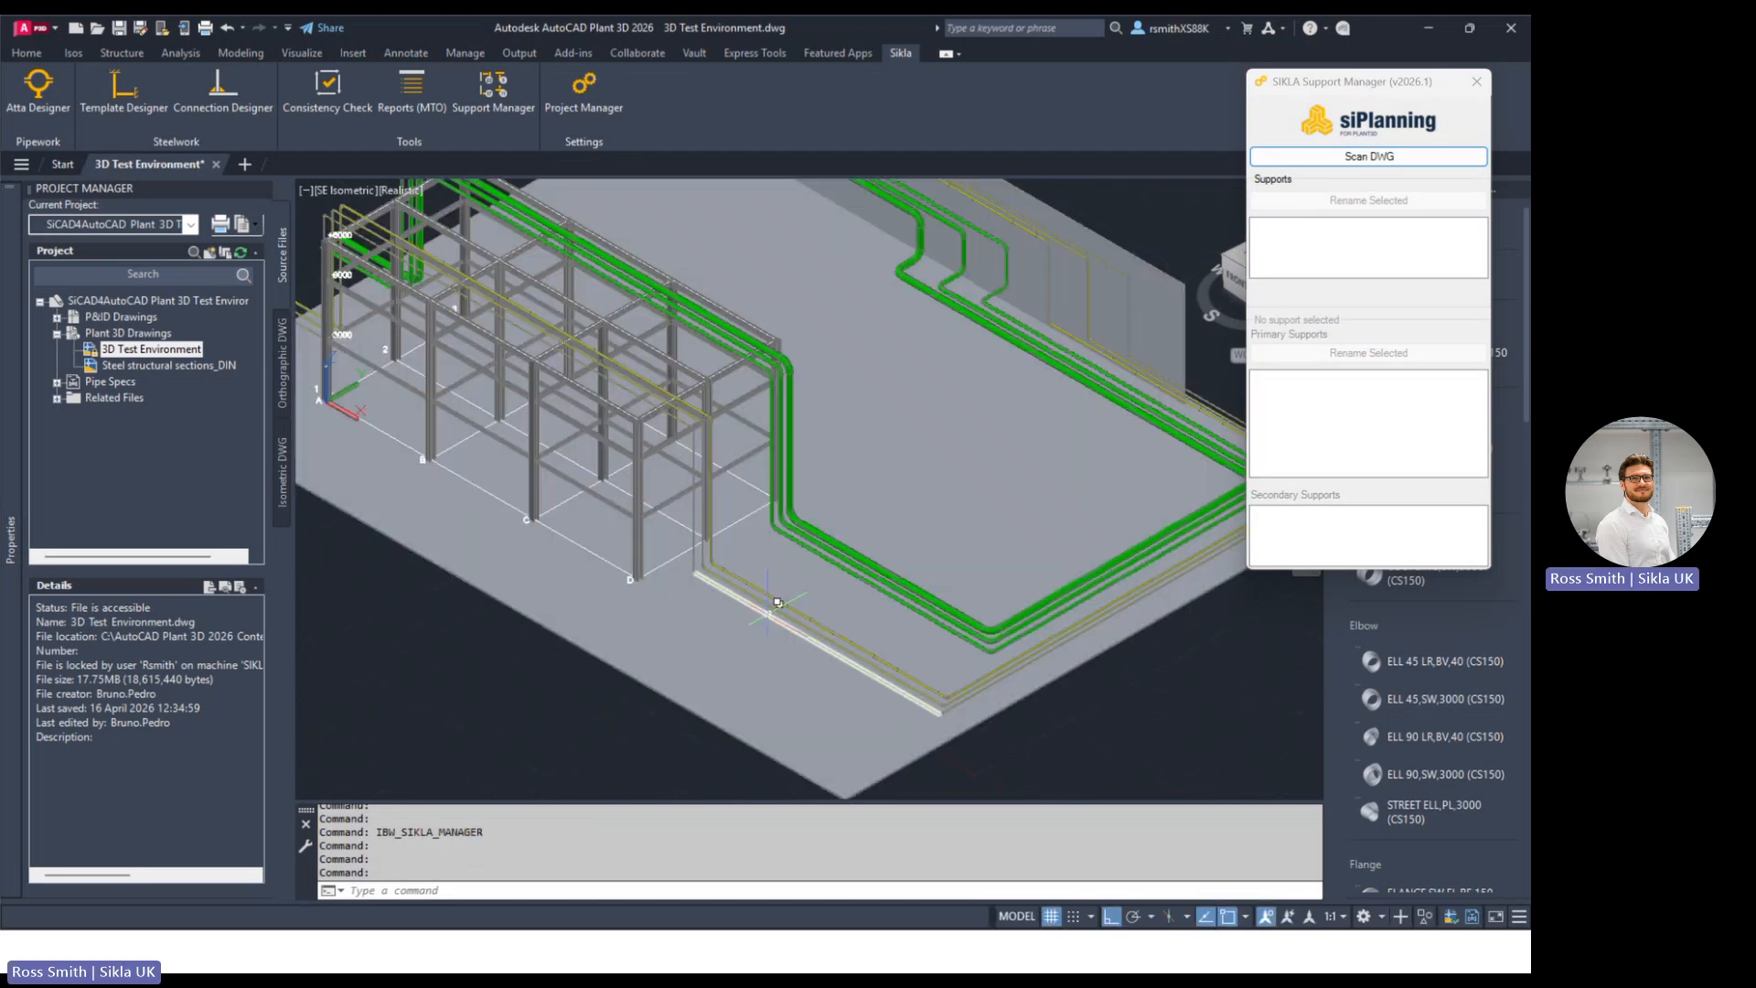
scroll(778, 603, up, 2)
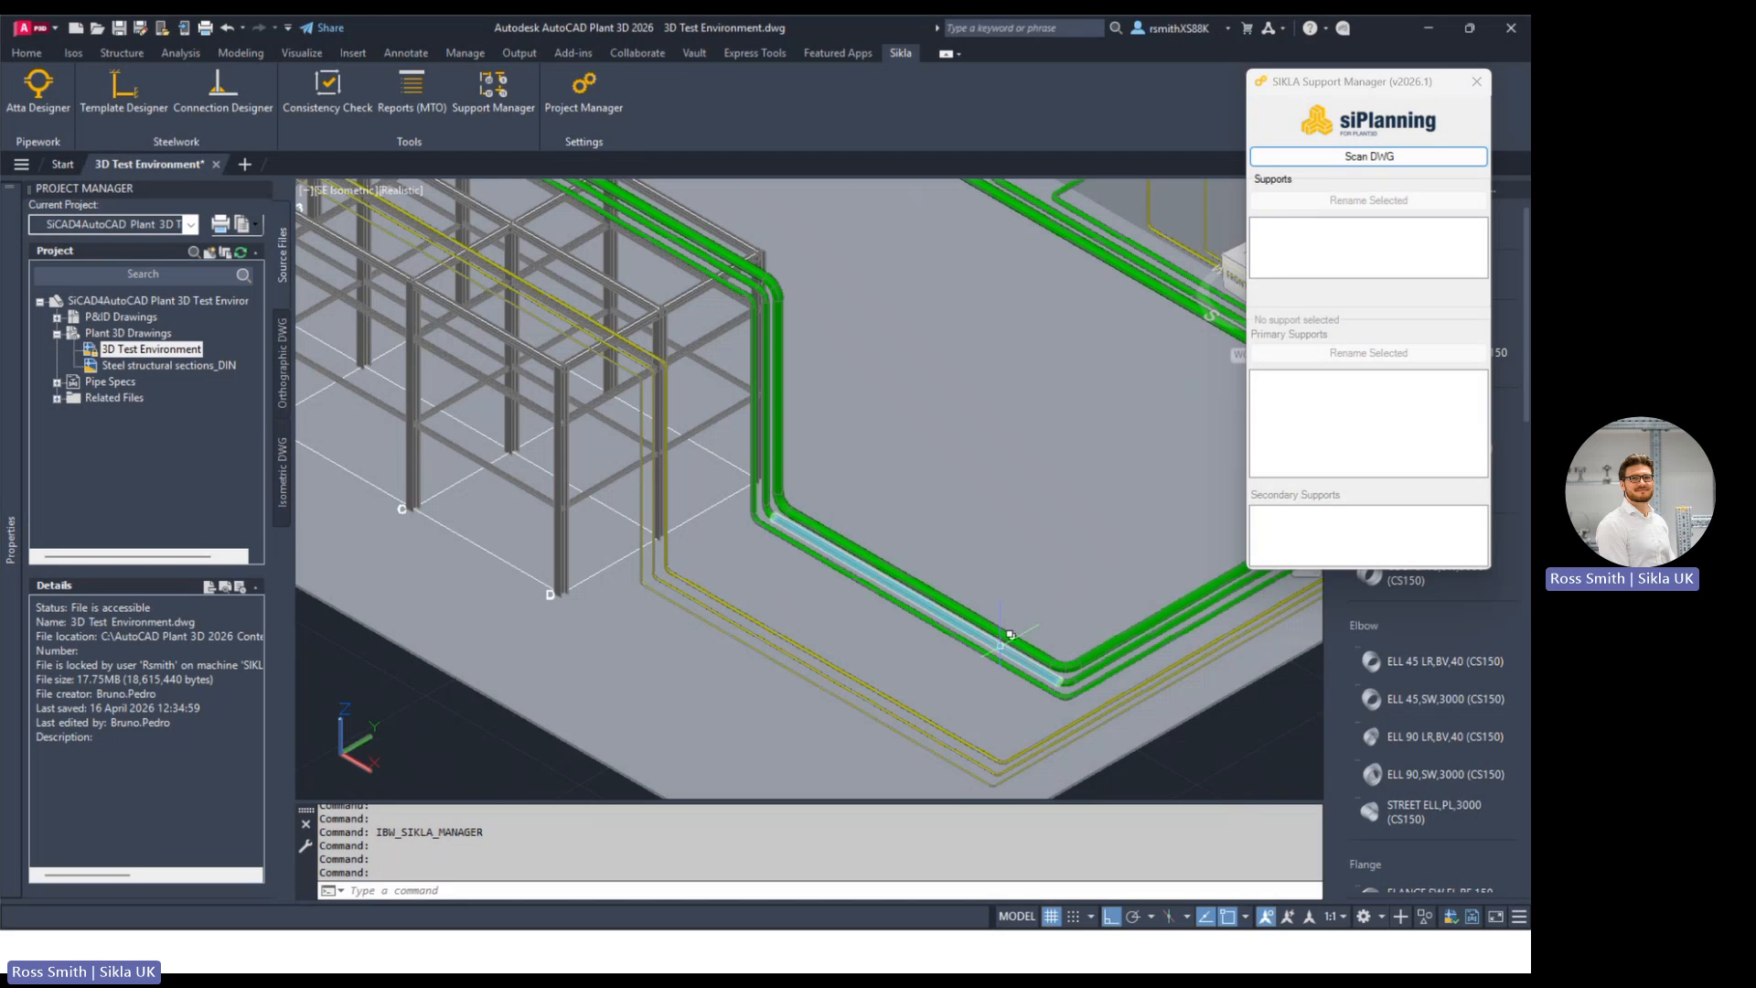
middle_drag(965, 602, 819, 477)
scroll(825, 512, up, 2)
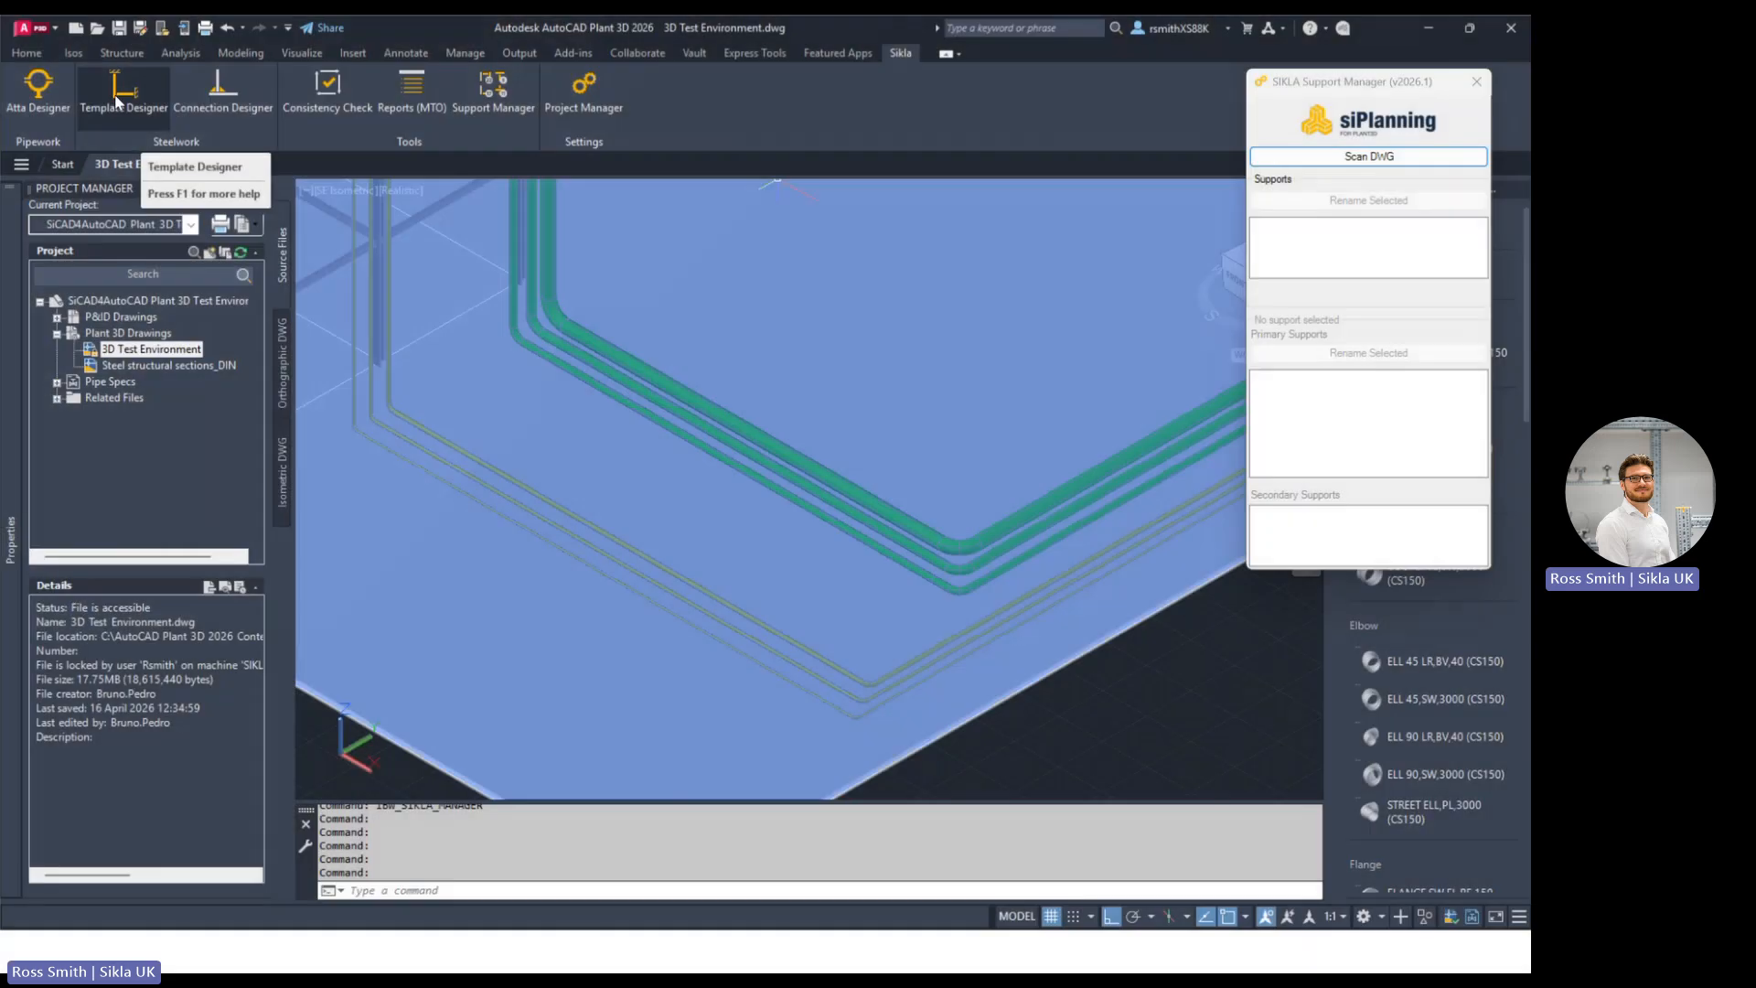
click(117, 102)
drag(508, 246, 997, 255)
click(1351, 91)
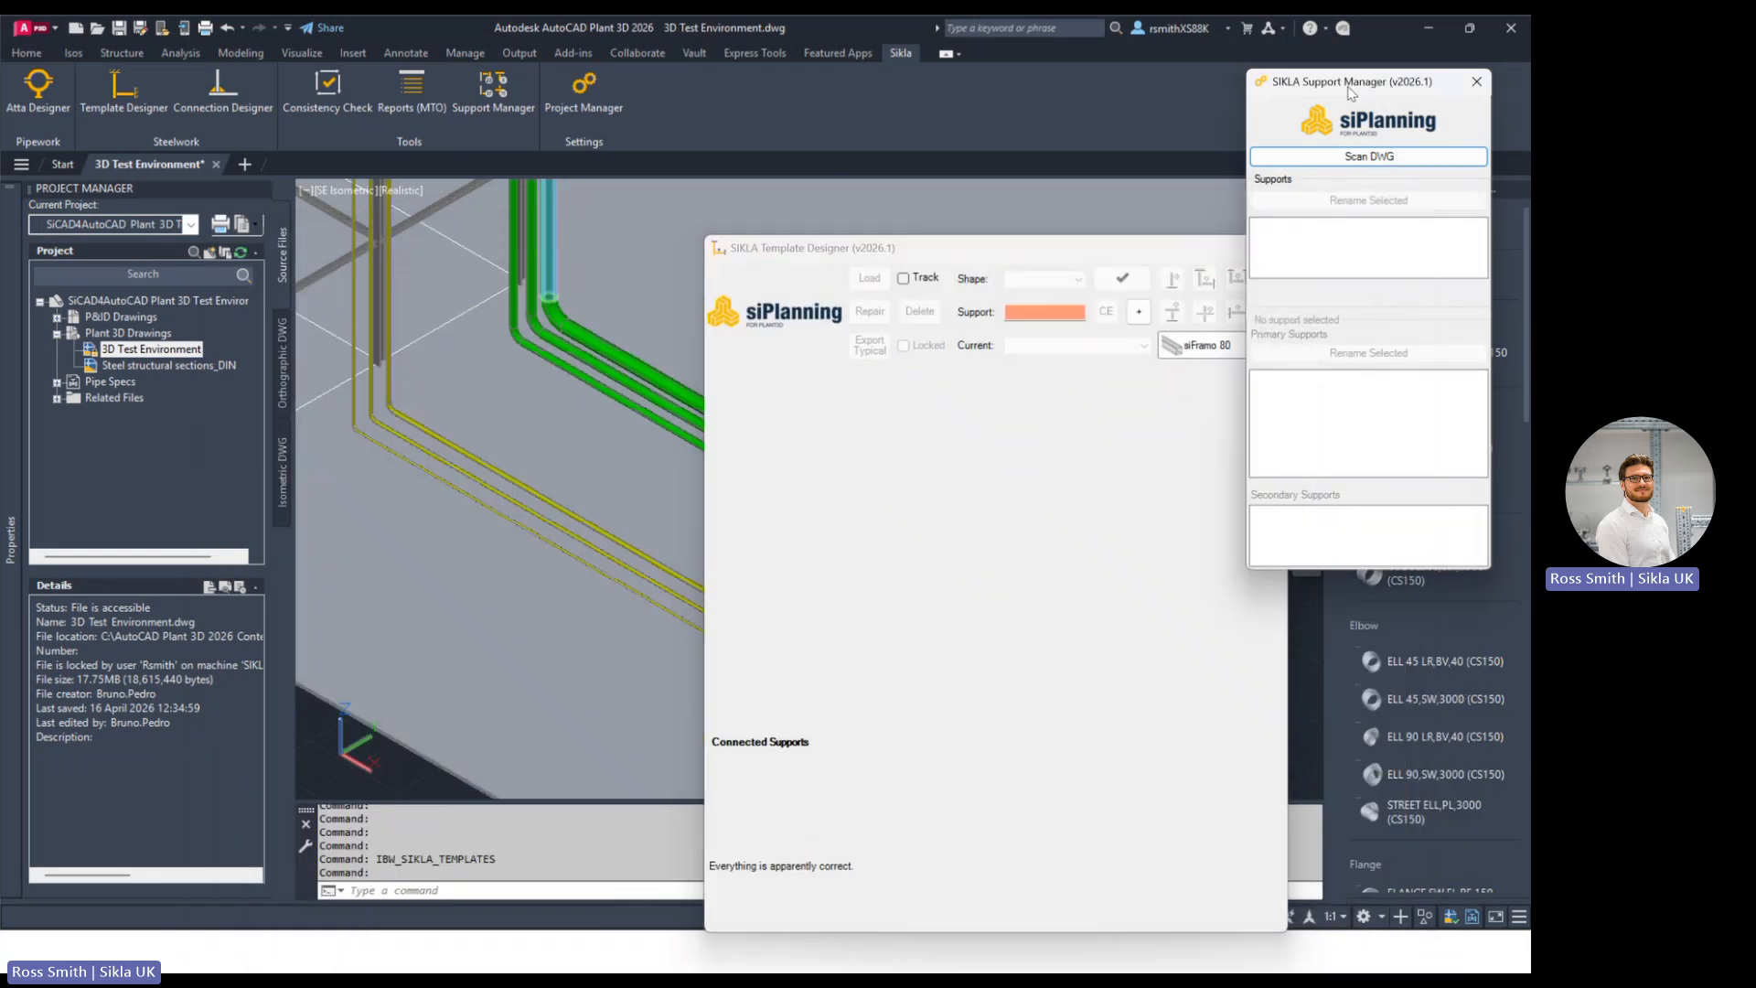
drag(1351, 92, 1376, 48)
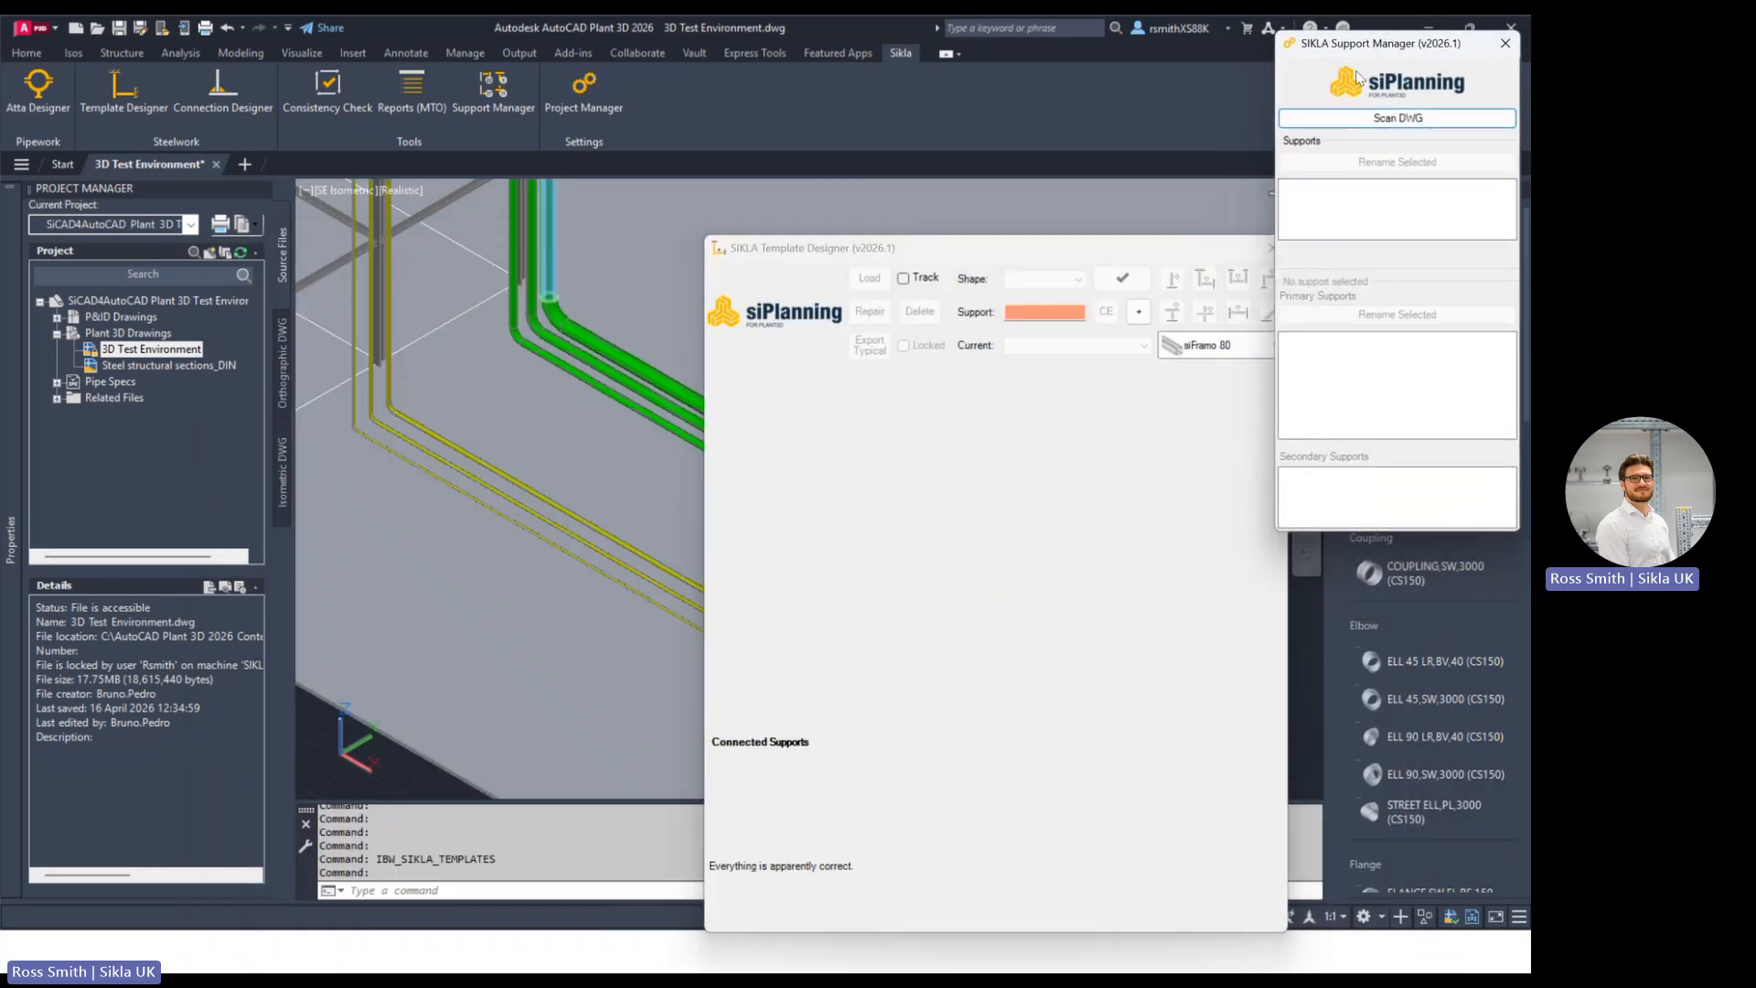
drag(992, 262, 1225, 165)
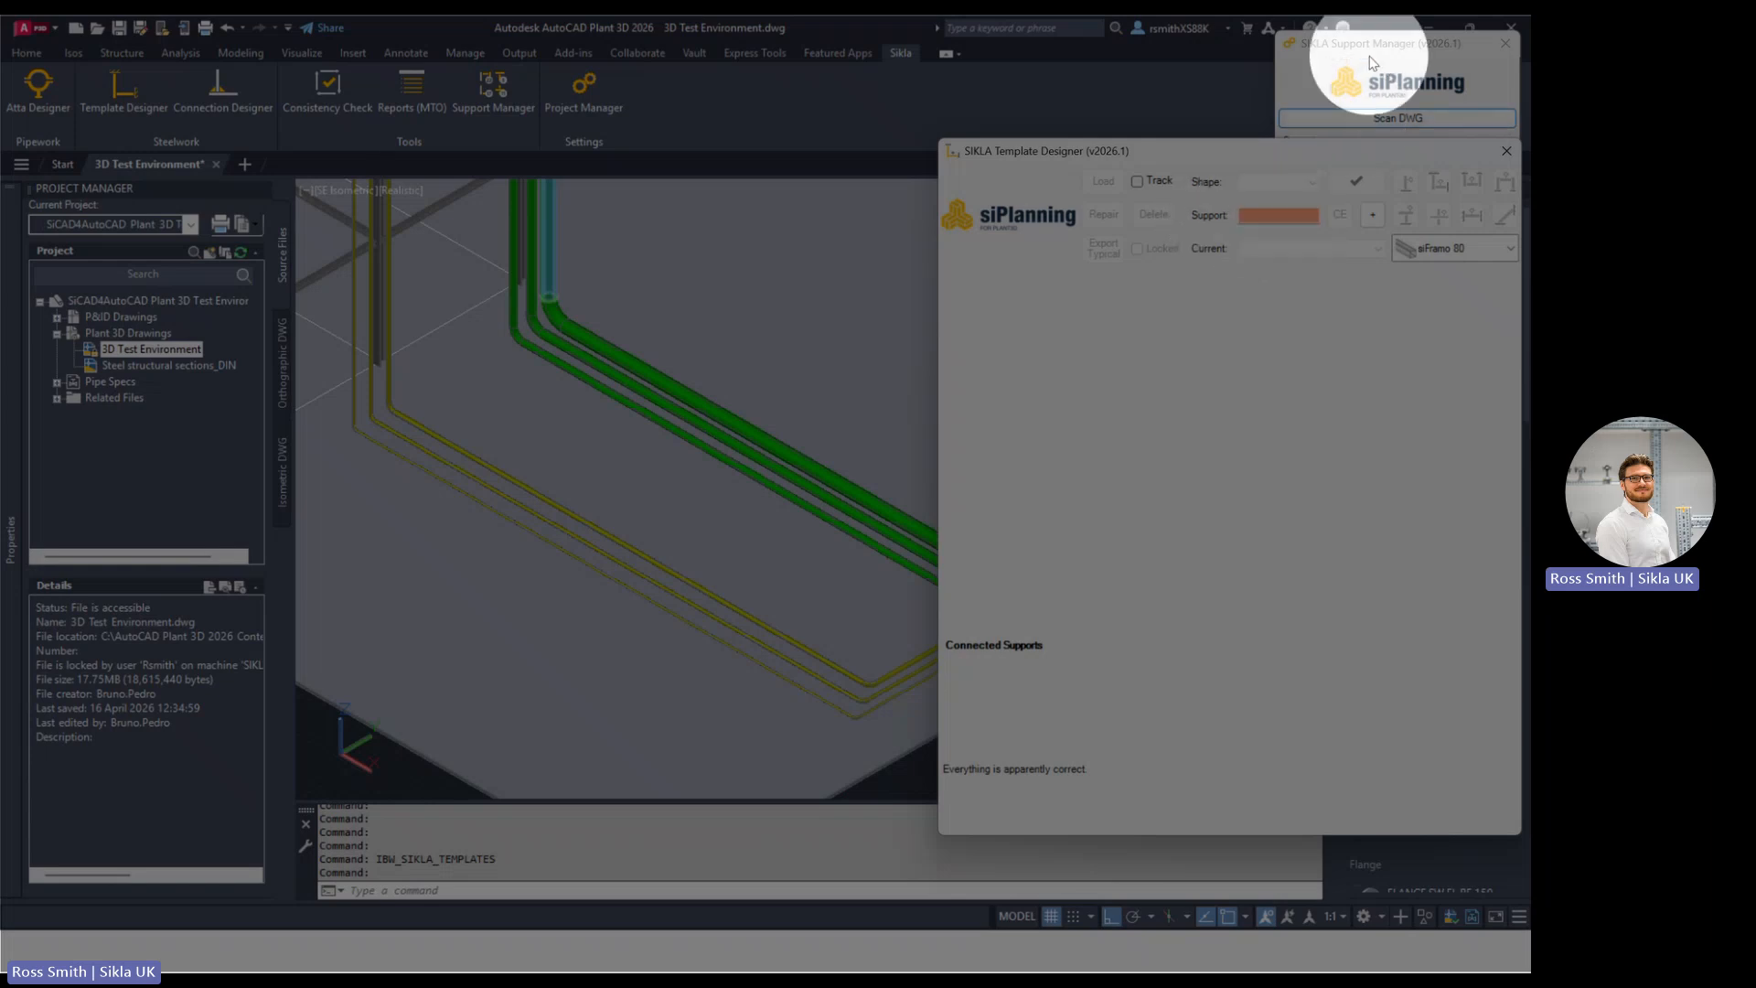
Step: Create a new support in the Template Designer and rescan the drawing to list it in the Support Manager
click(1397, 122)
click(1396, 123)
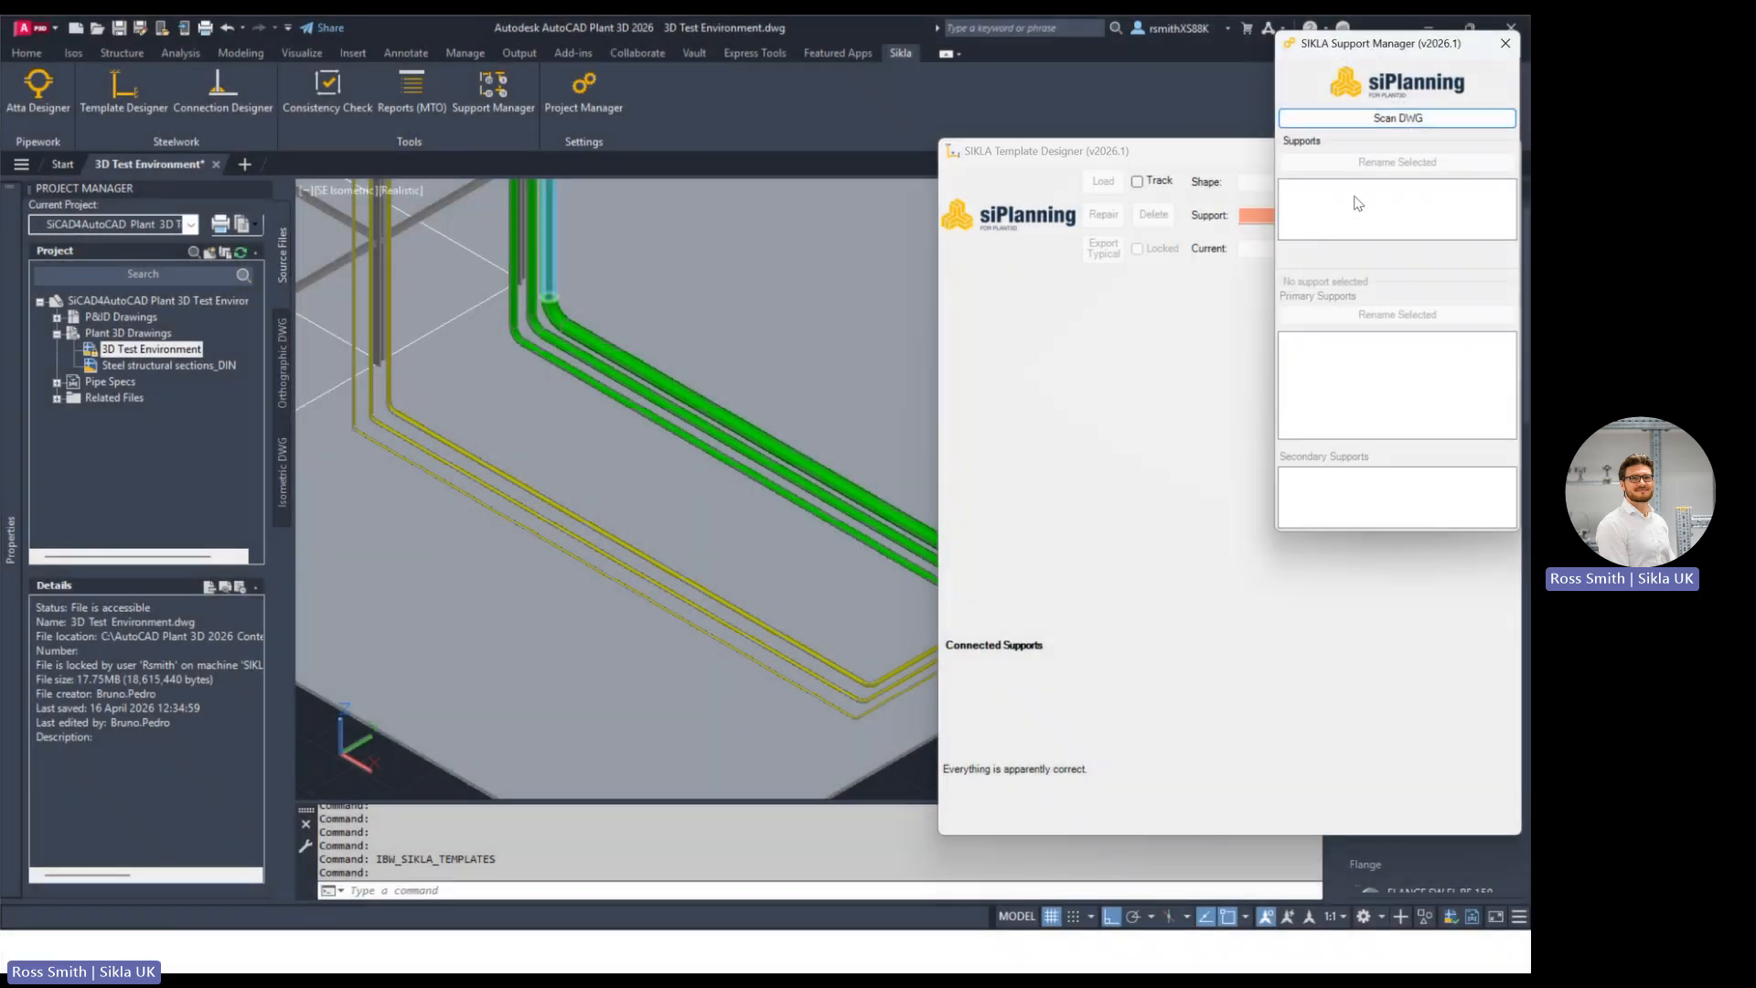
click(1159, 407)
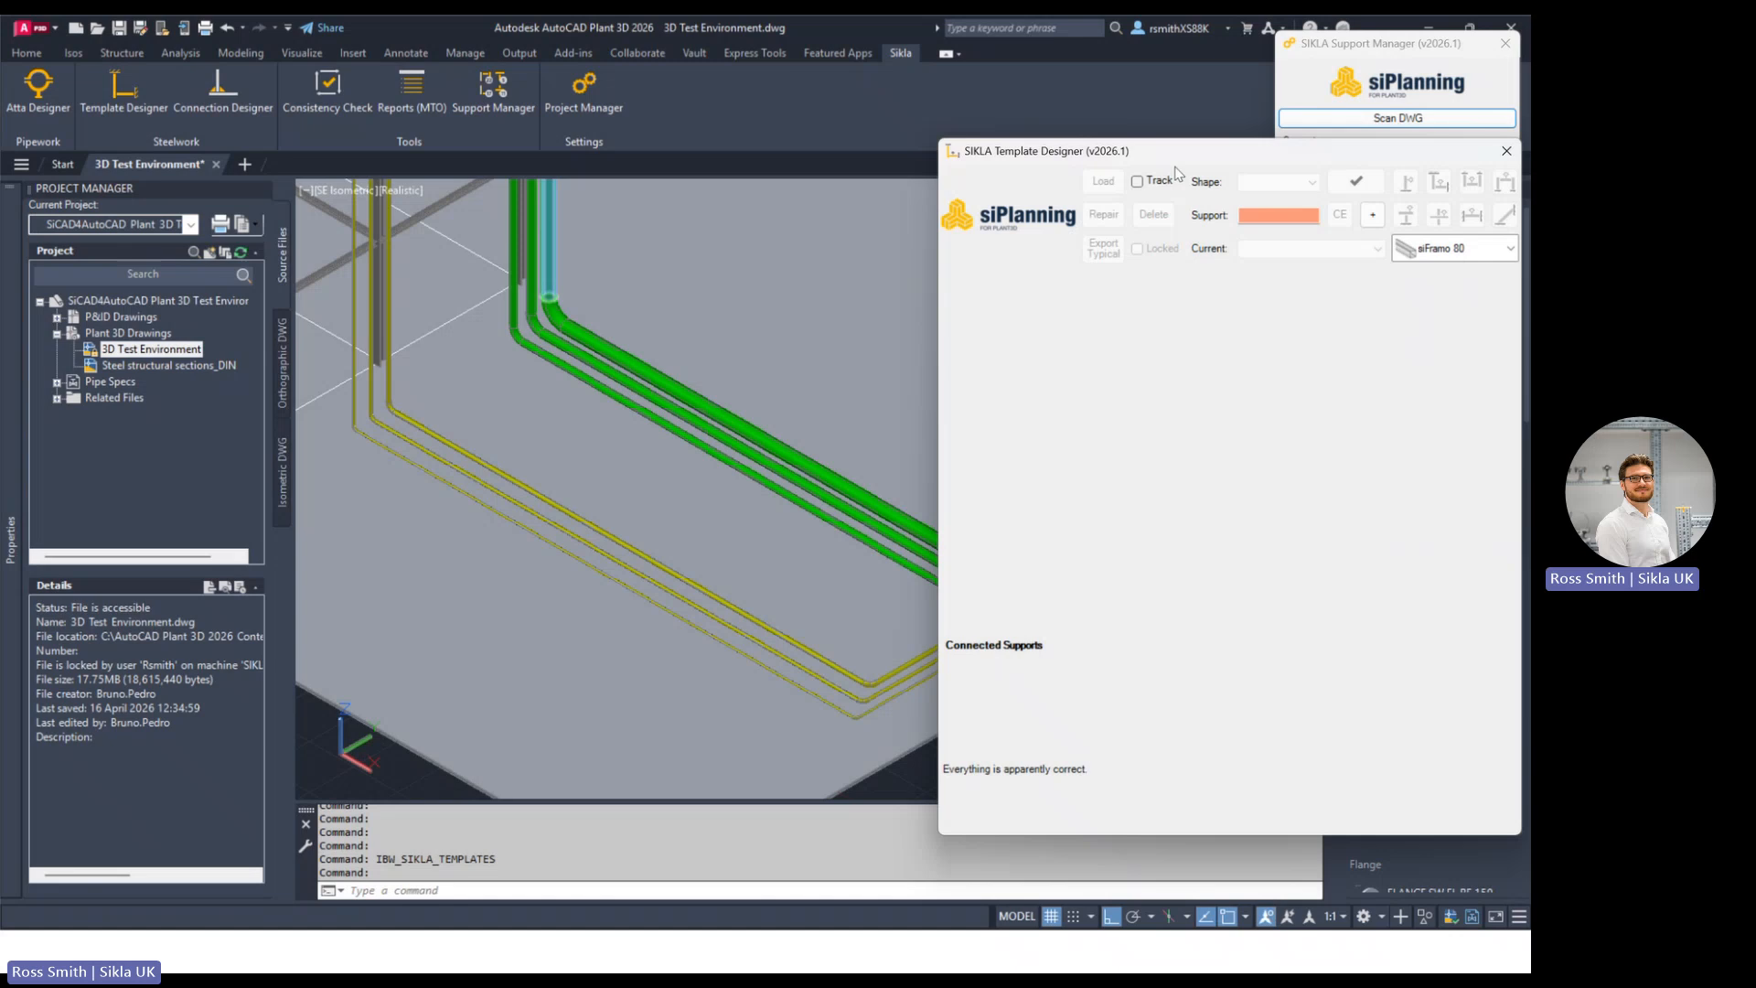
click(1373, 223)
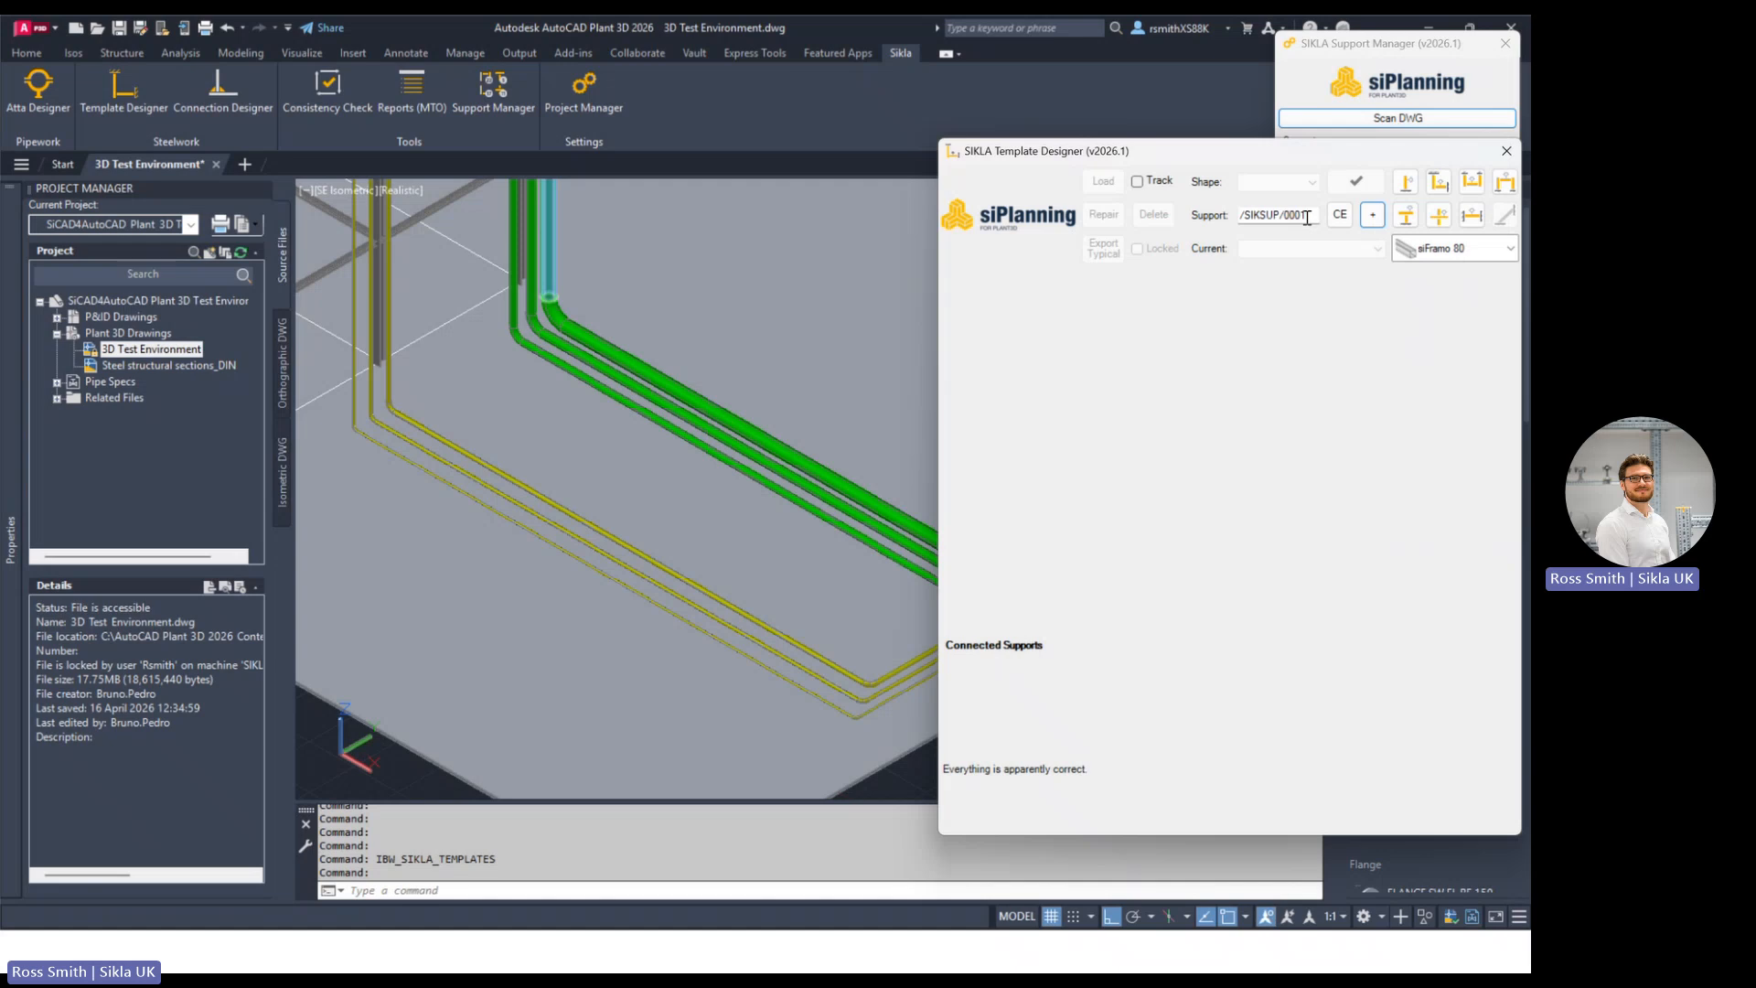
click(1362, 43)
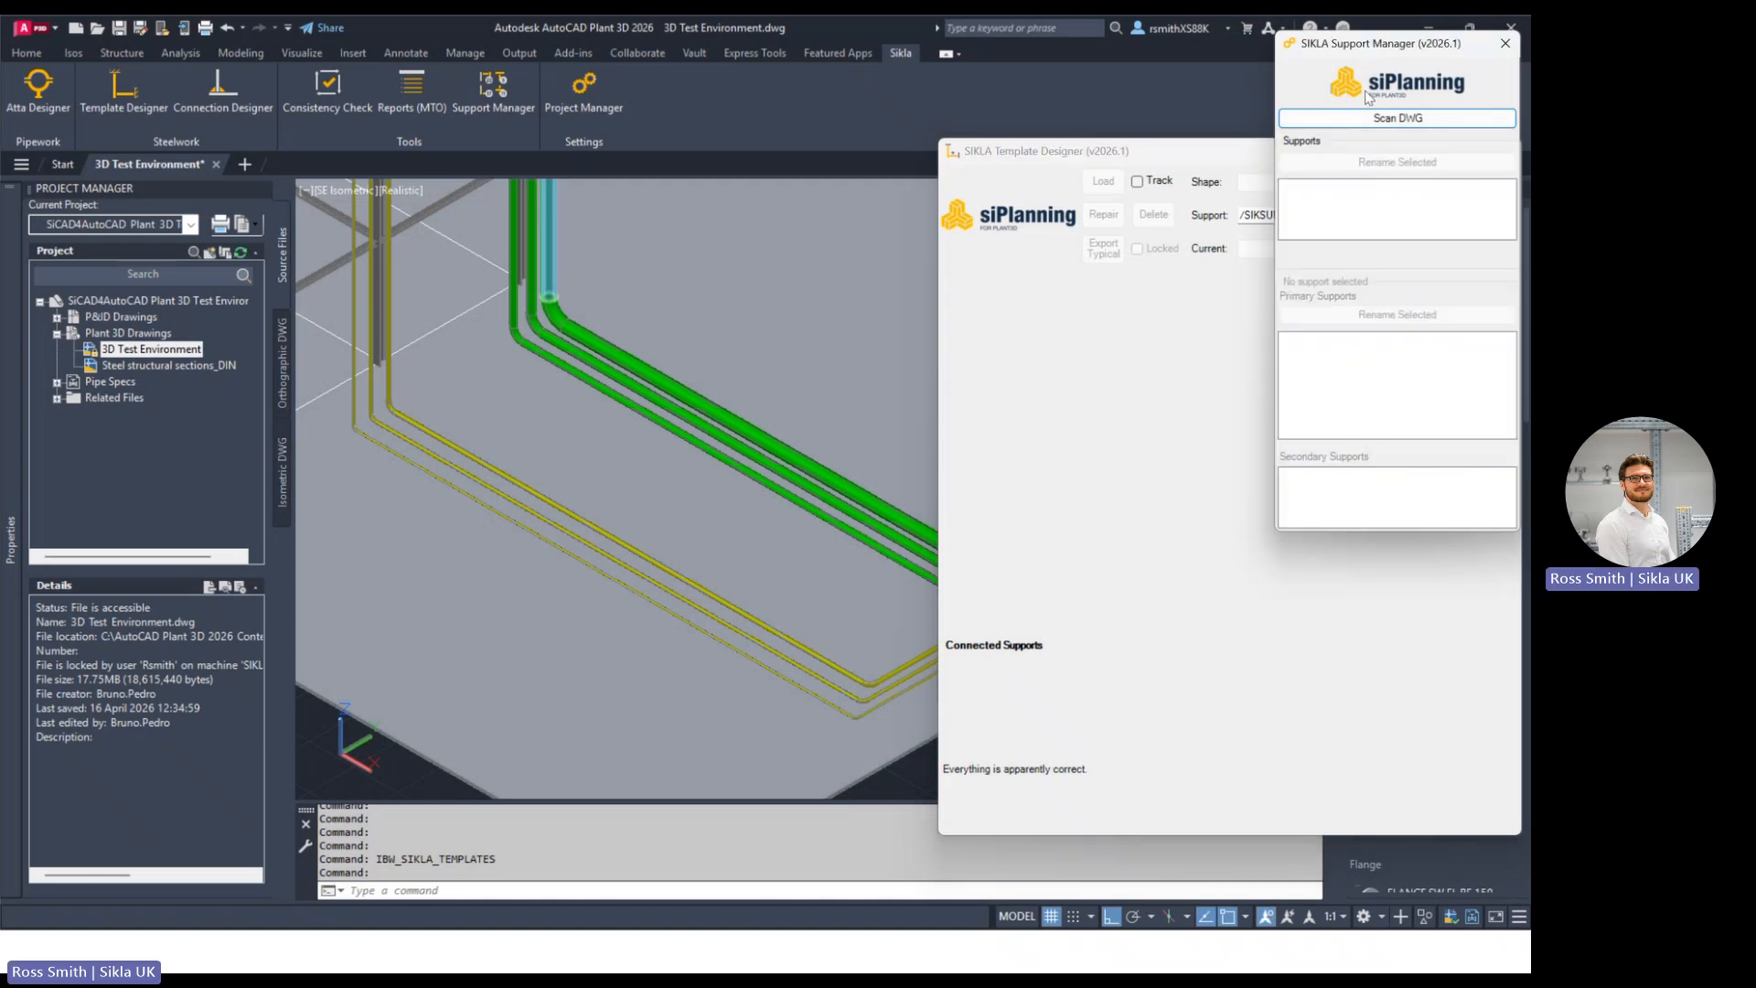
click(1366, 118)
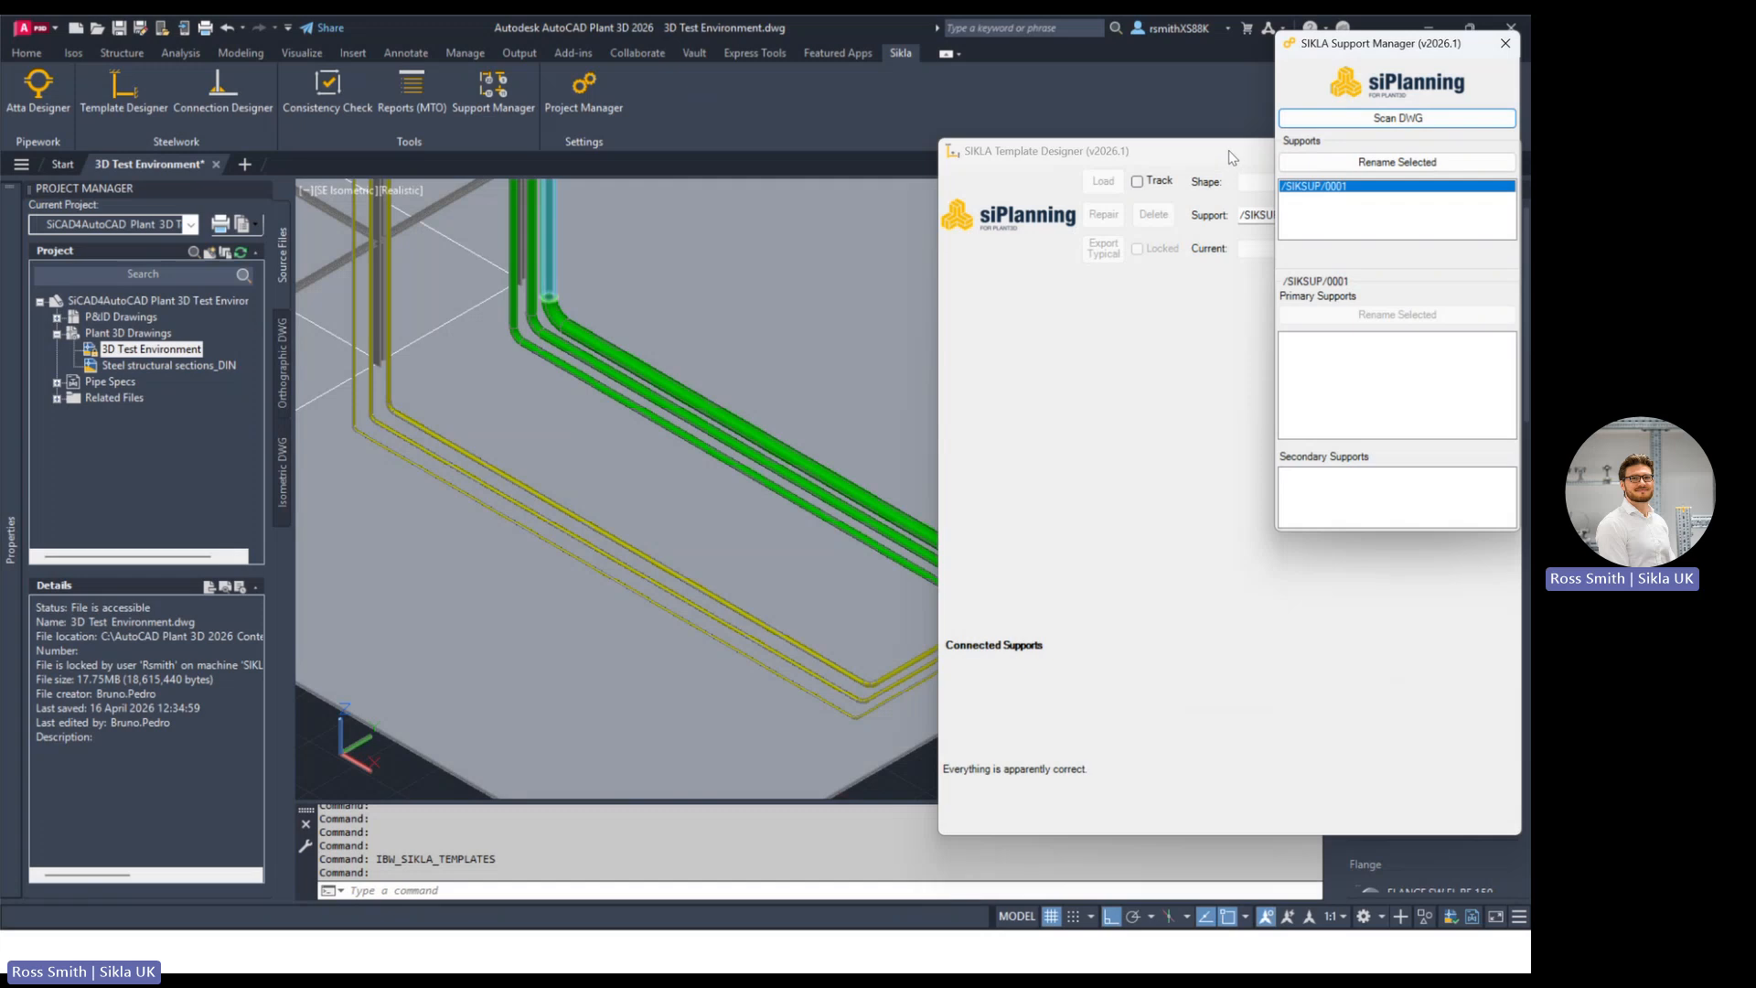
click(1227, 150)
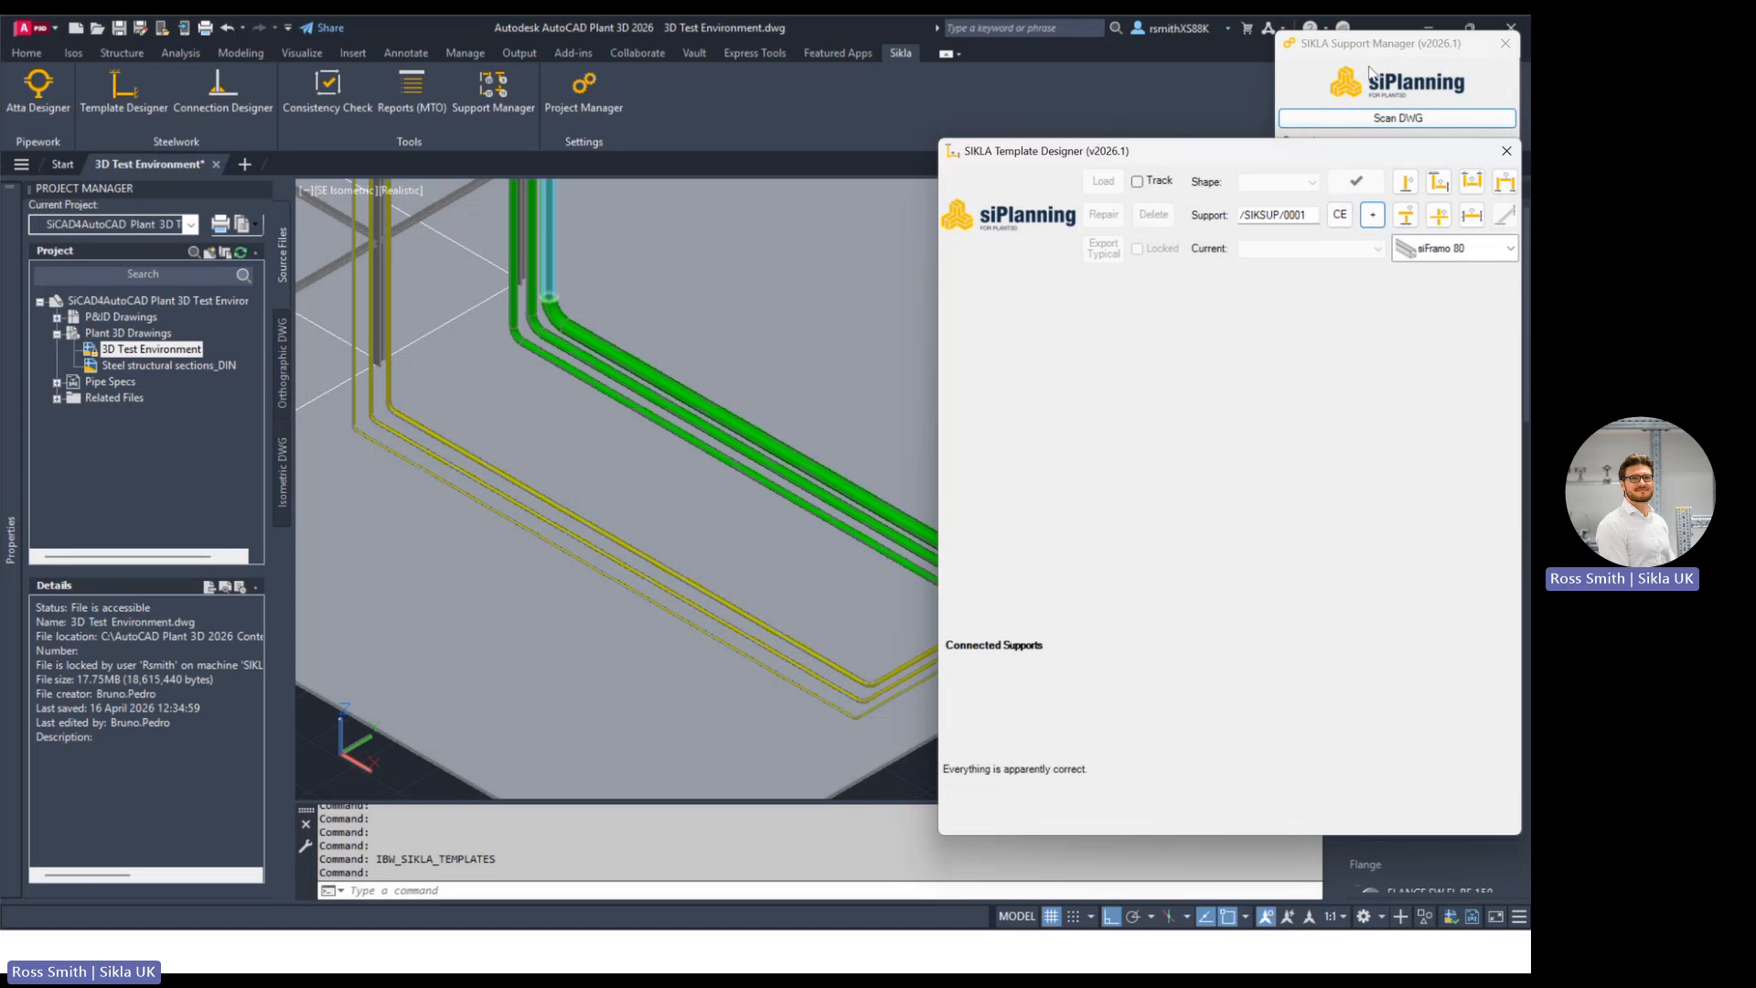
click(1407, 119)
Step: Place a siFramo 80 frame with two posts and a crossbeam on the floor slab, with one base on each side of the green pipes
click(1188, 156)
click(1501, 191)
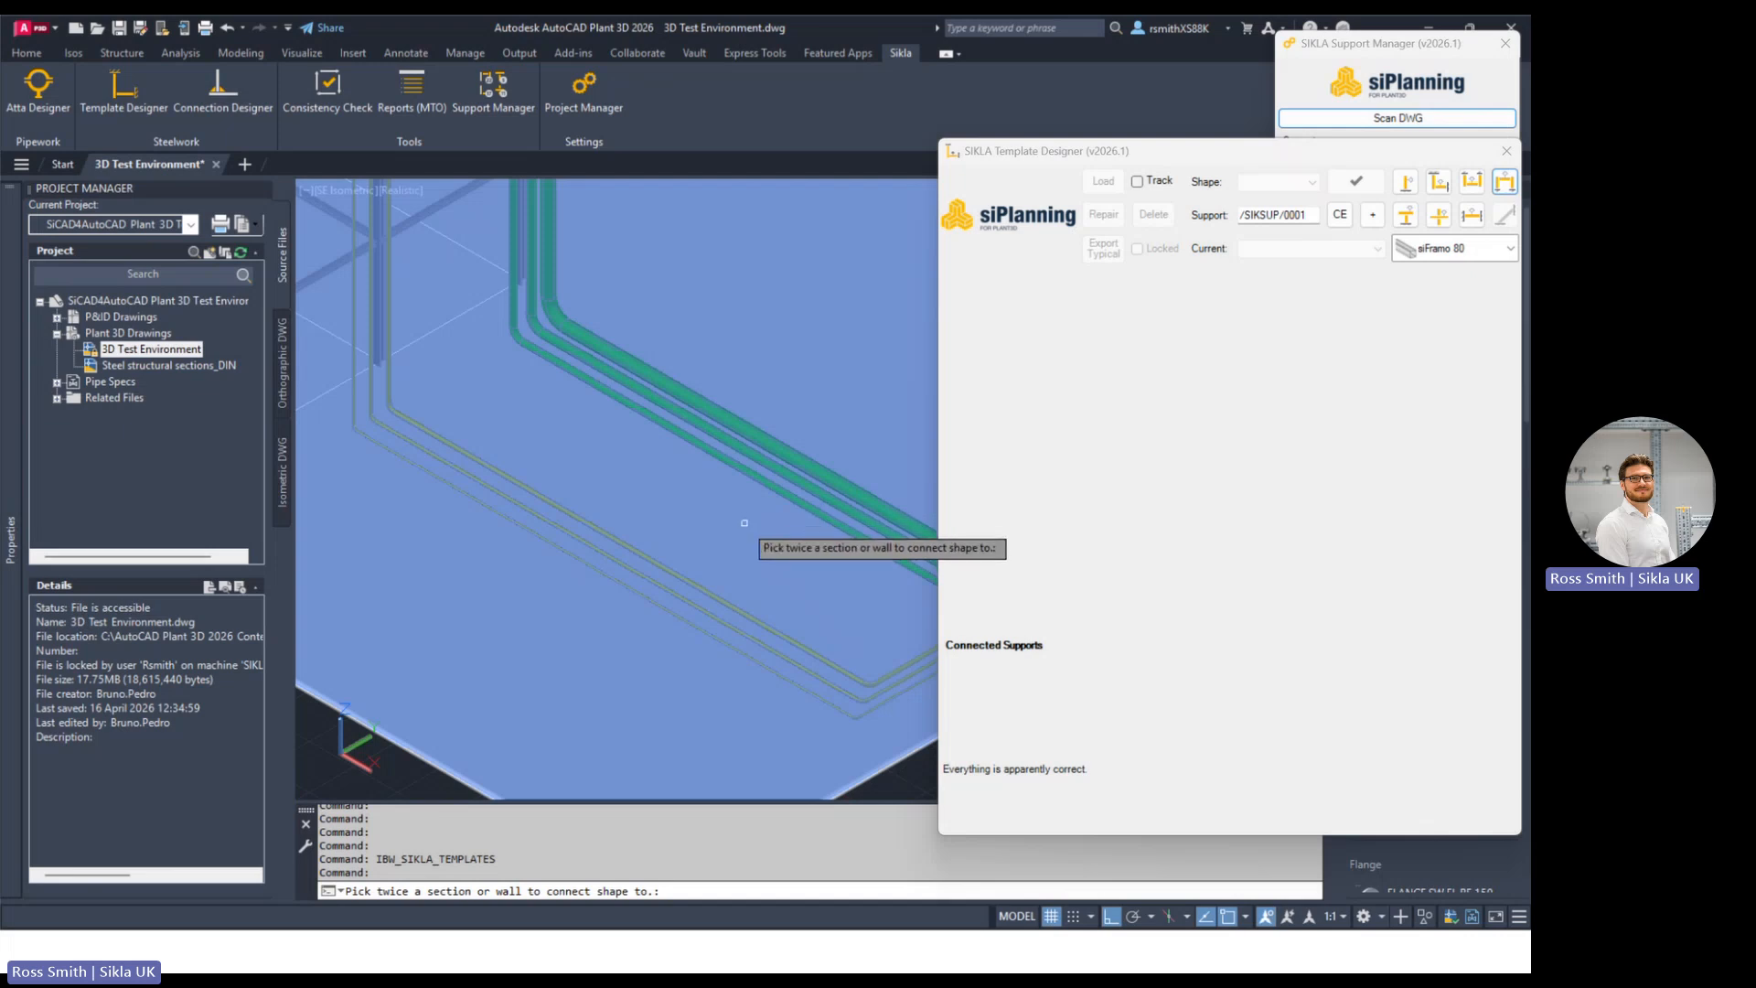
click(748, 528)
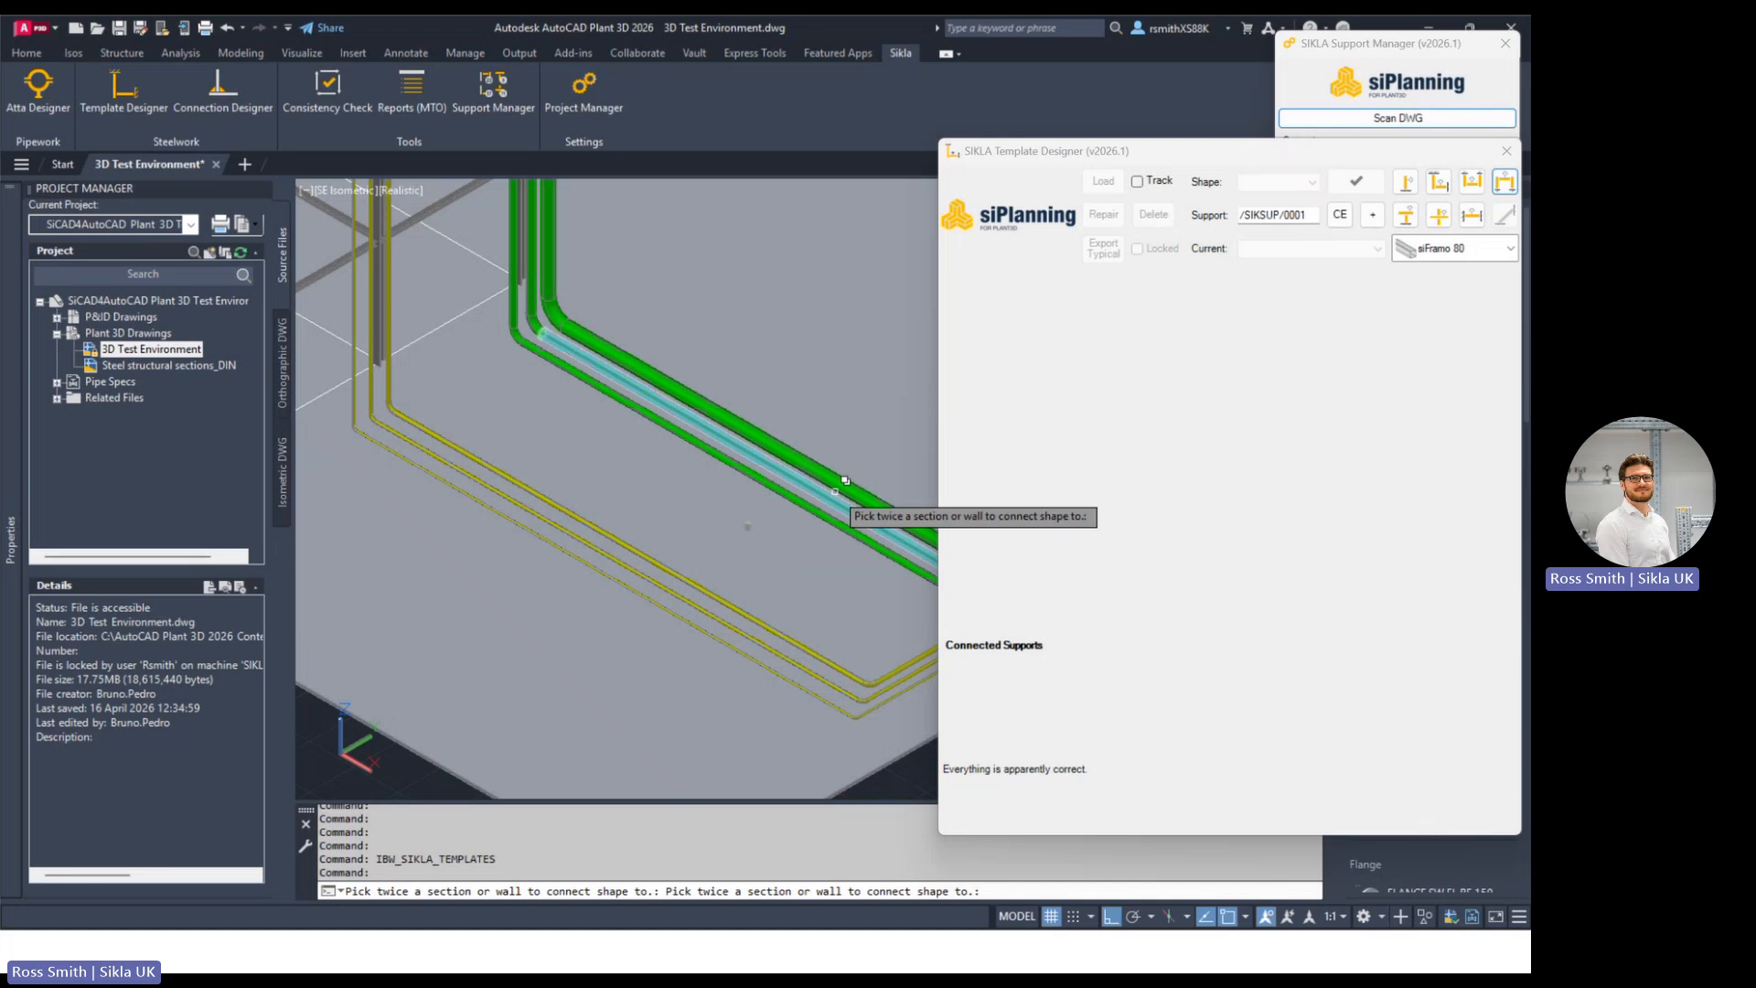
click(853, 453)
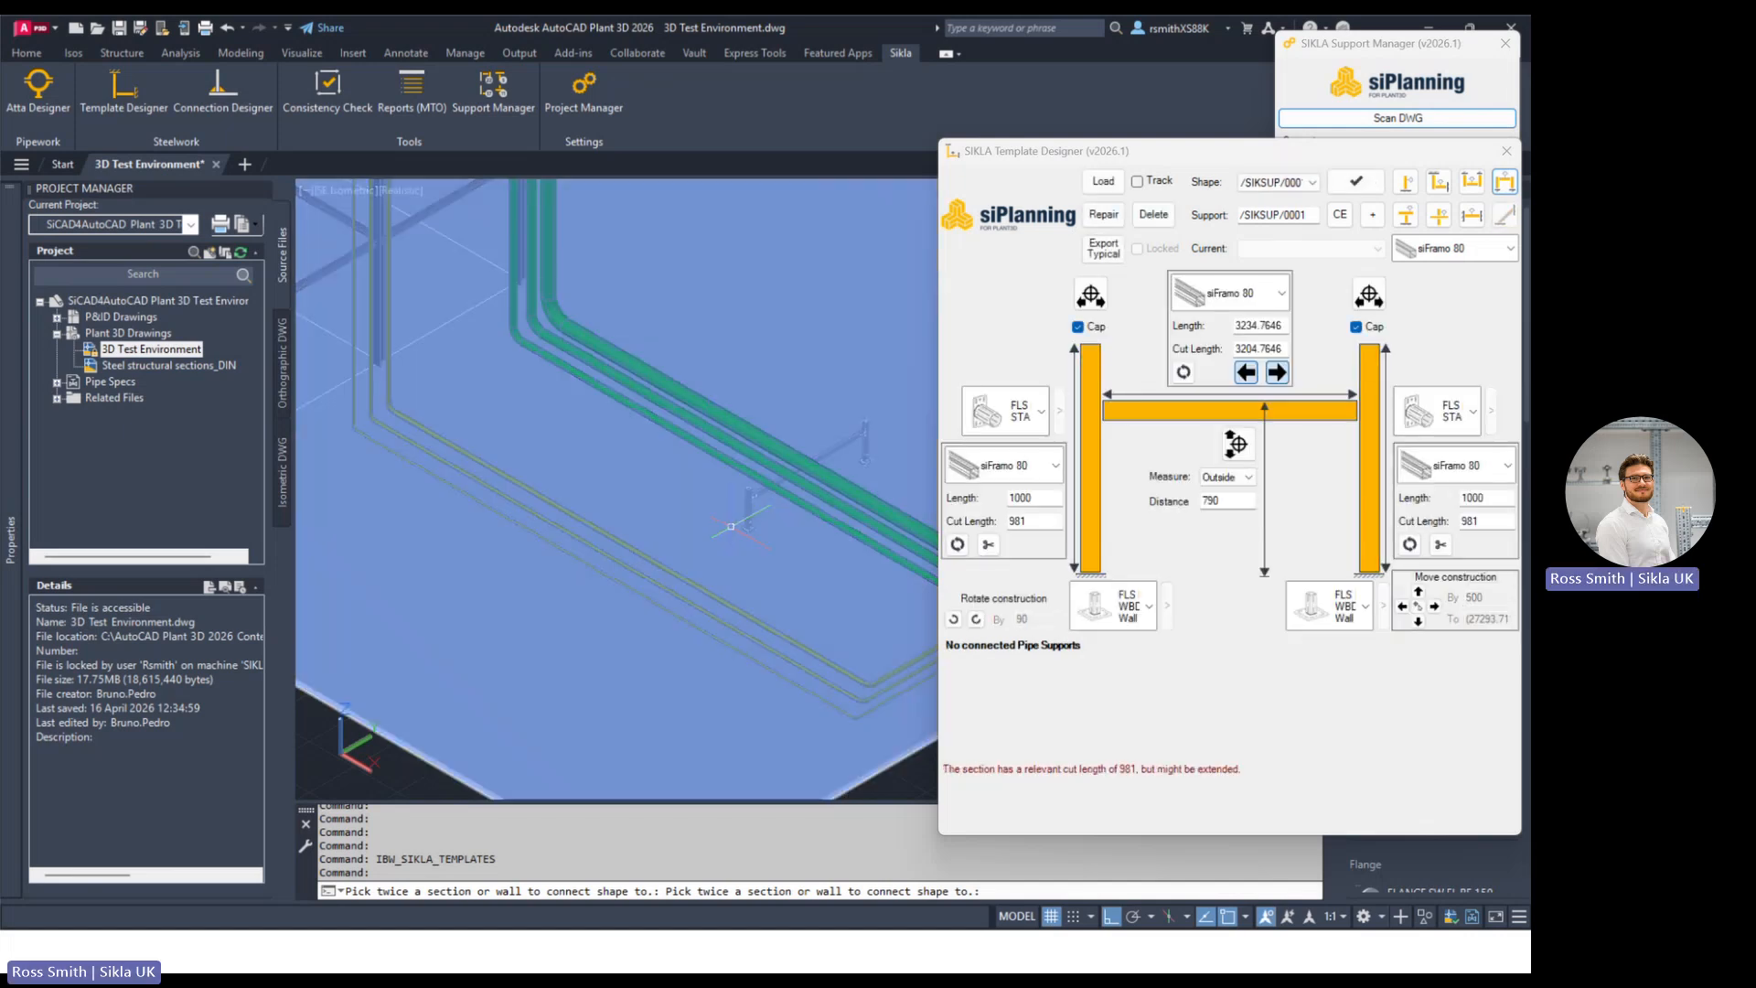
scroll(826, 476, up, 5)
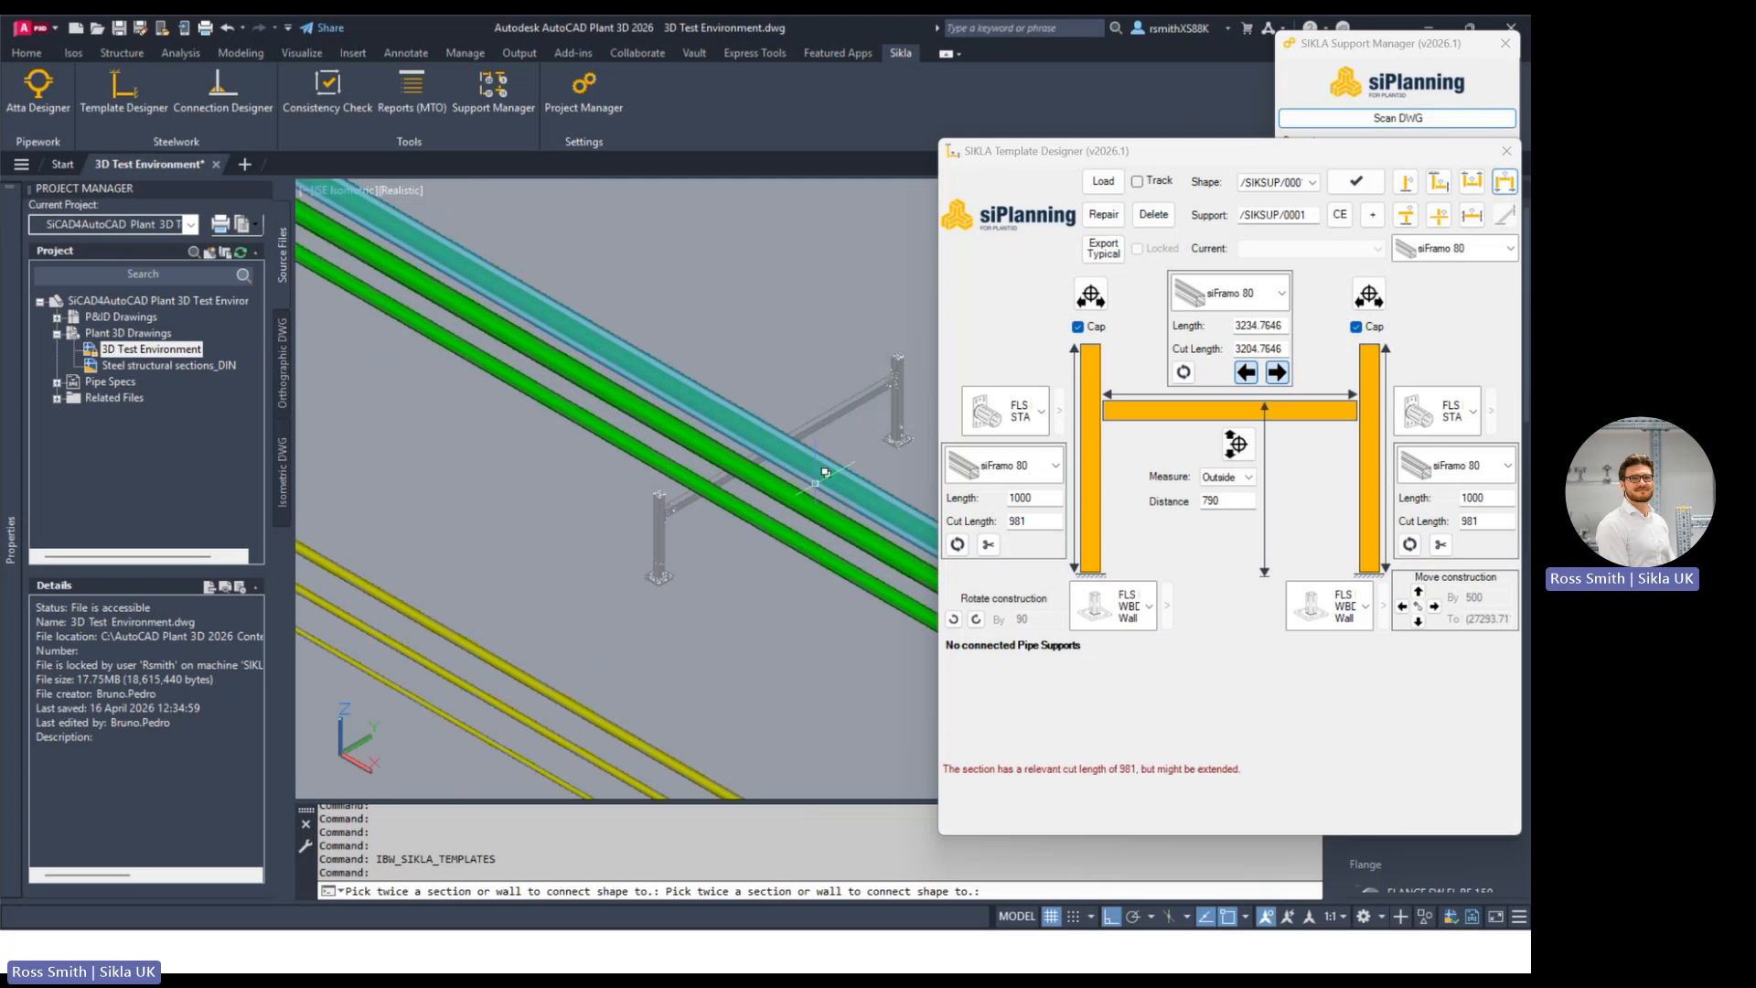
scroll(826, 472, down, 5)
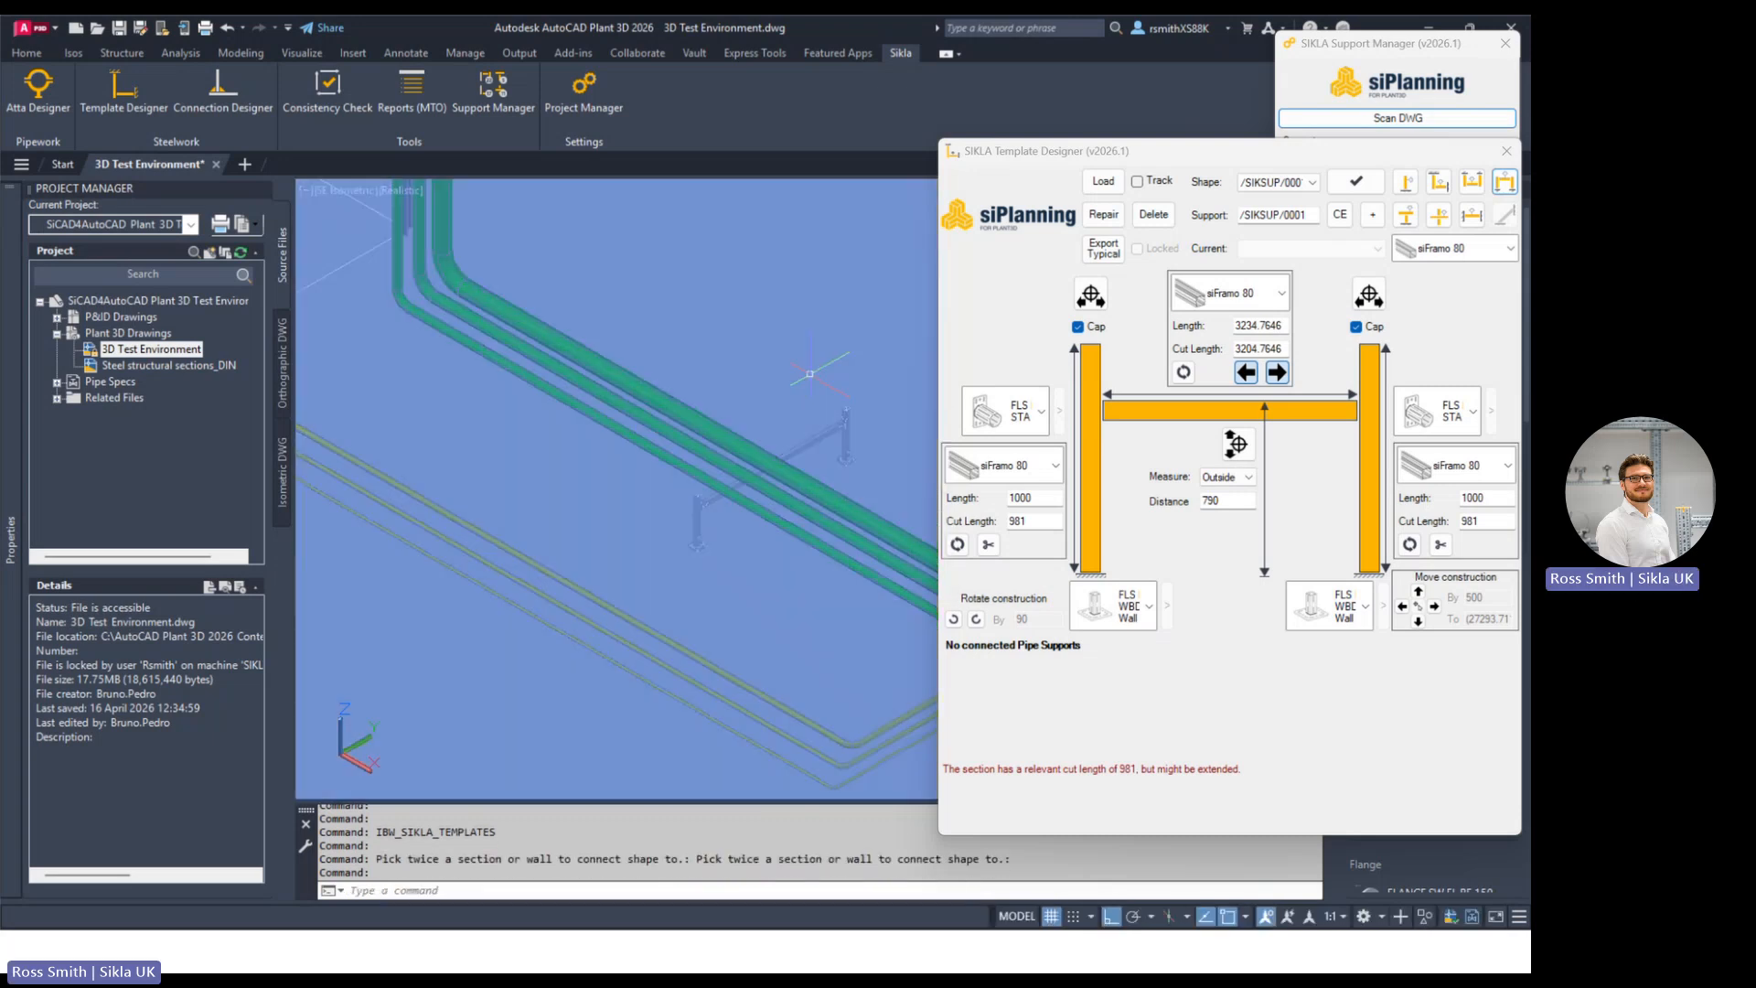
mouse_move(808, 375)
middle_down()
mouse_move(713, 396)
mouse_move(776, 377)
middle_up()
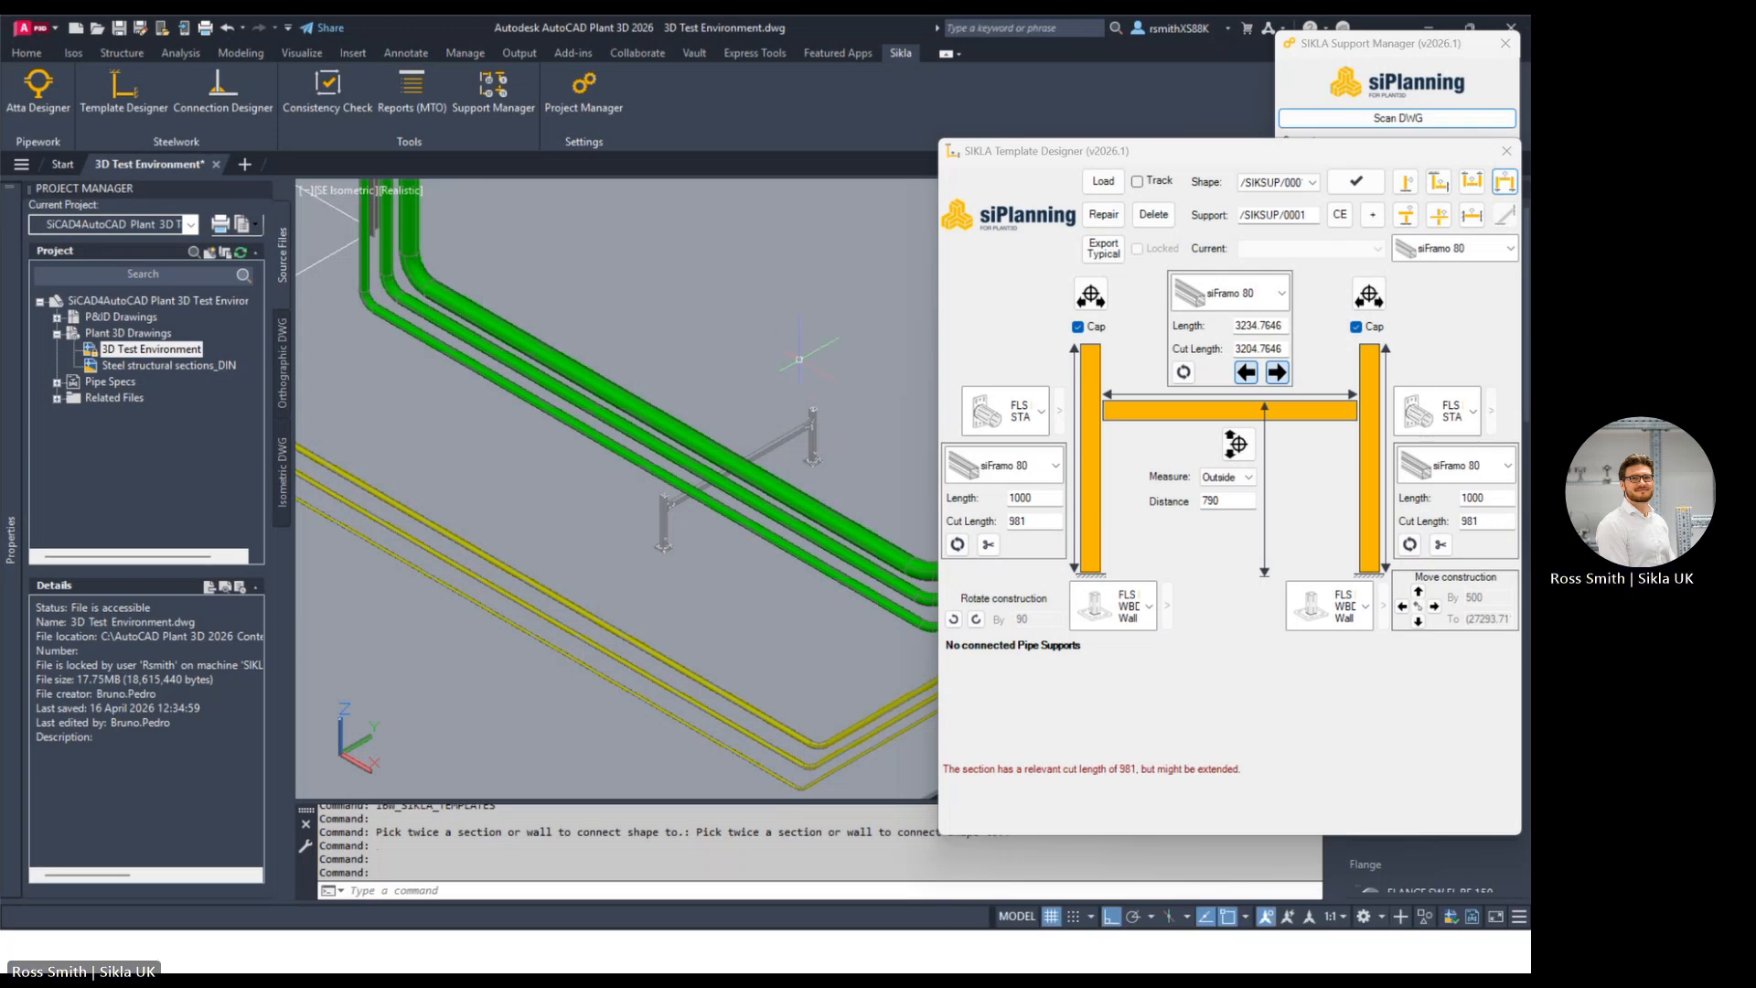
Step: Rescan the drawing in the Support Manager and highlight the new frame through its secondary support entry
mouse_move(1258, 161)
mouse_down()
mouse_move(1225, 143)
mouse_move(1238, 139)
mouse_up()
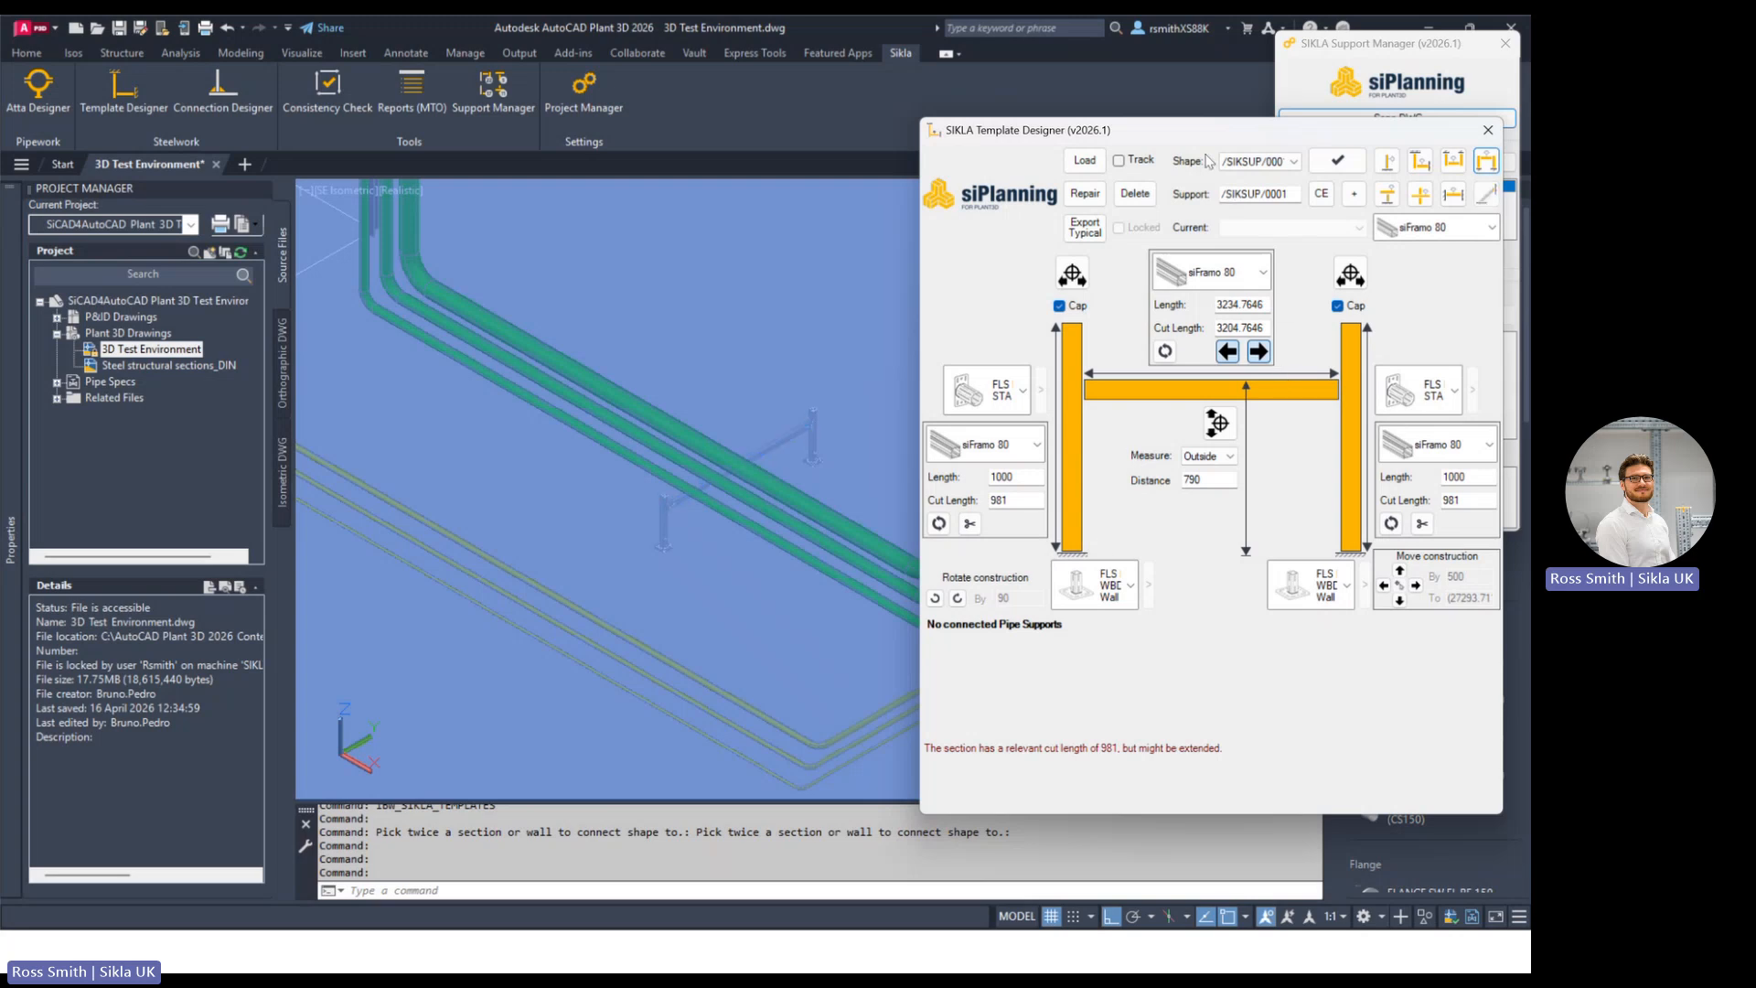
click(1388, 47)
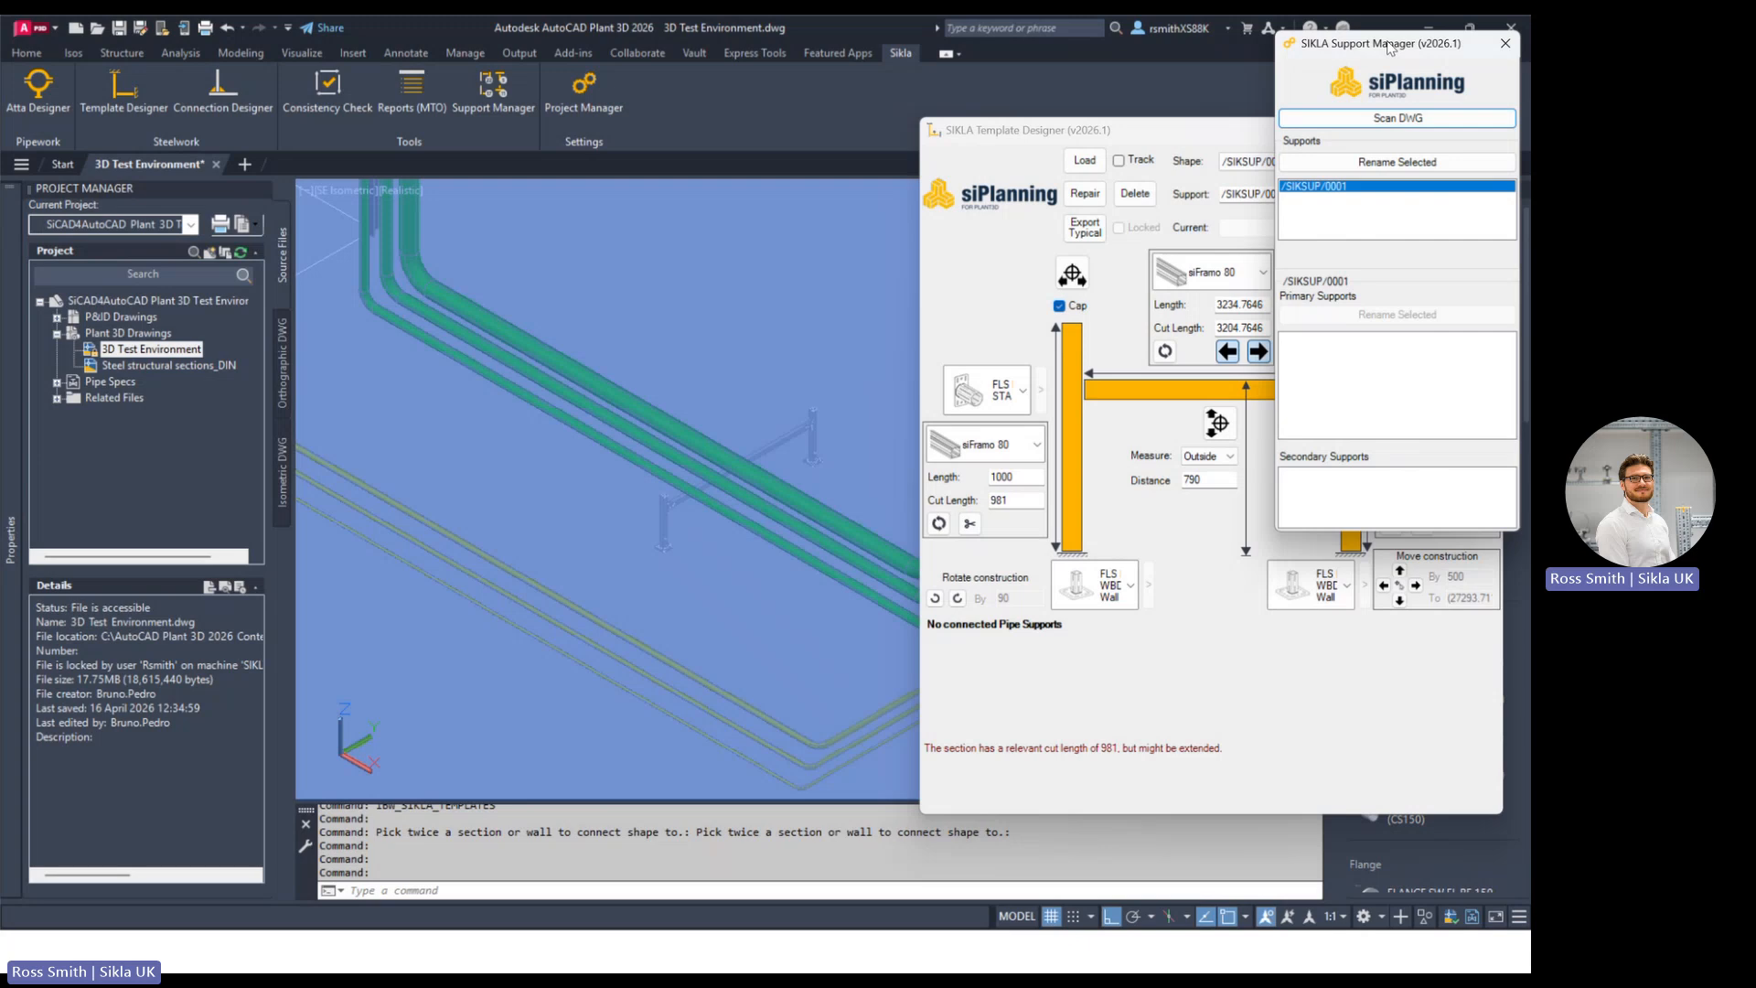
click(1397, 118)
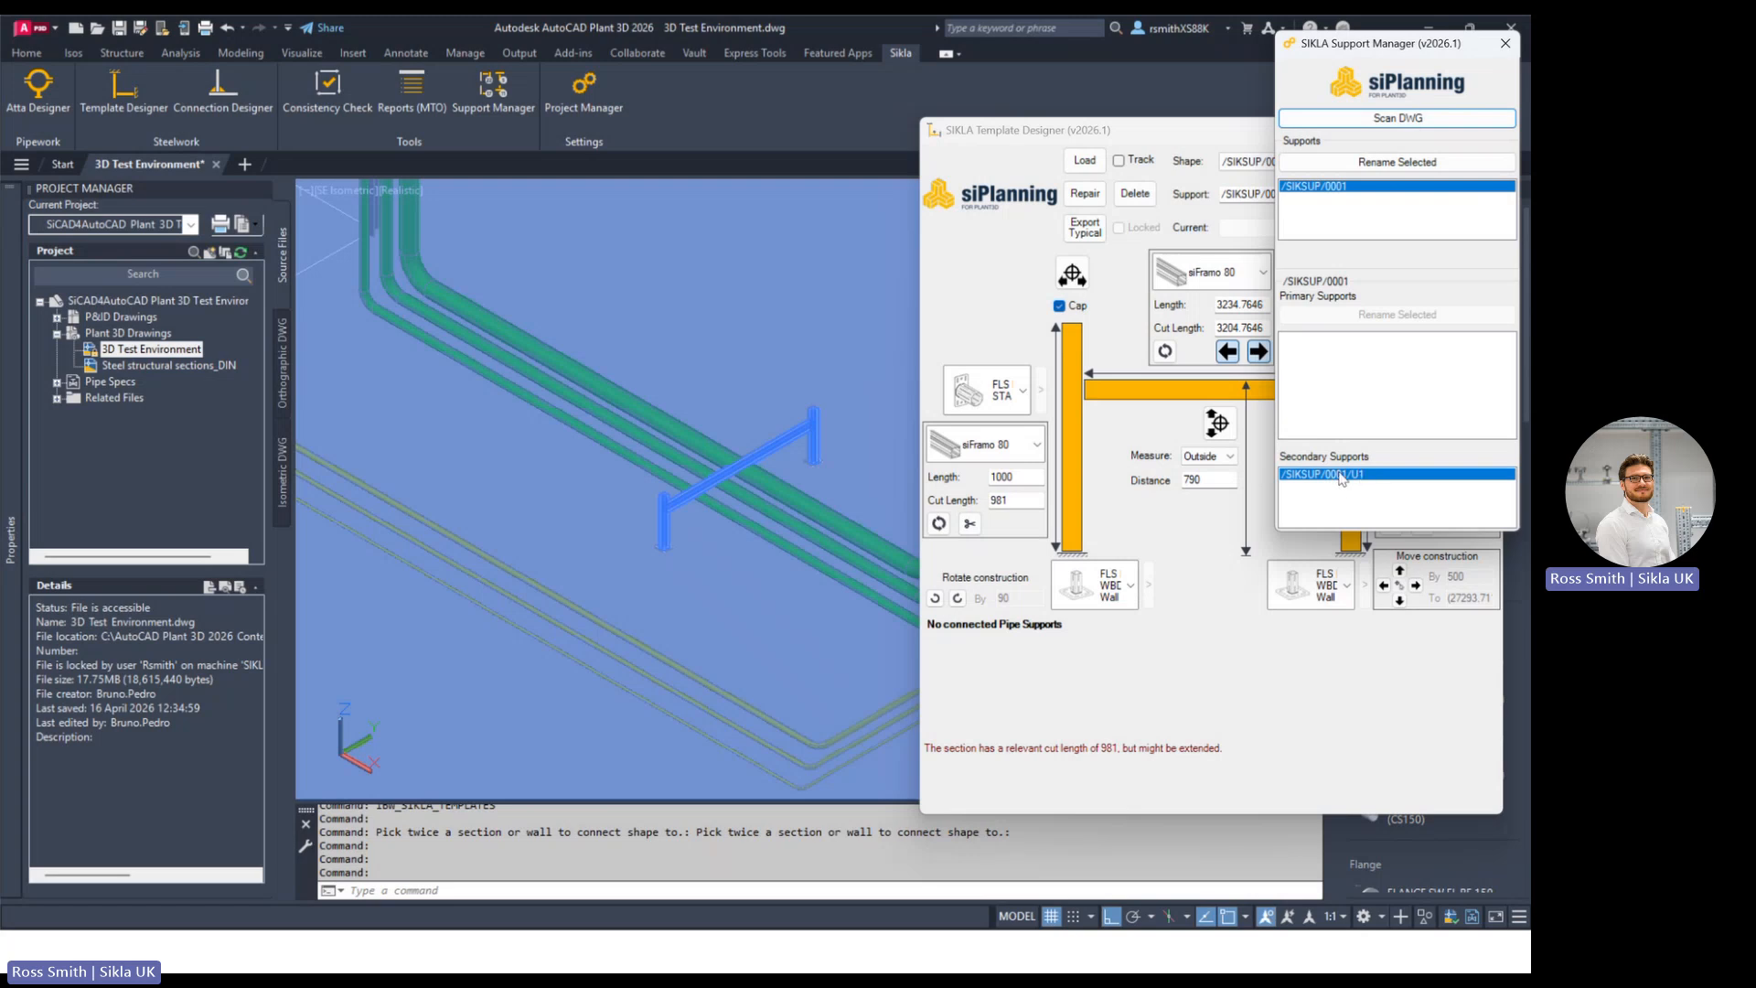
click(1162, 134)
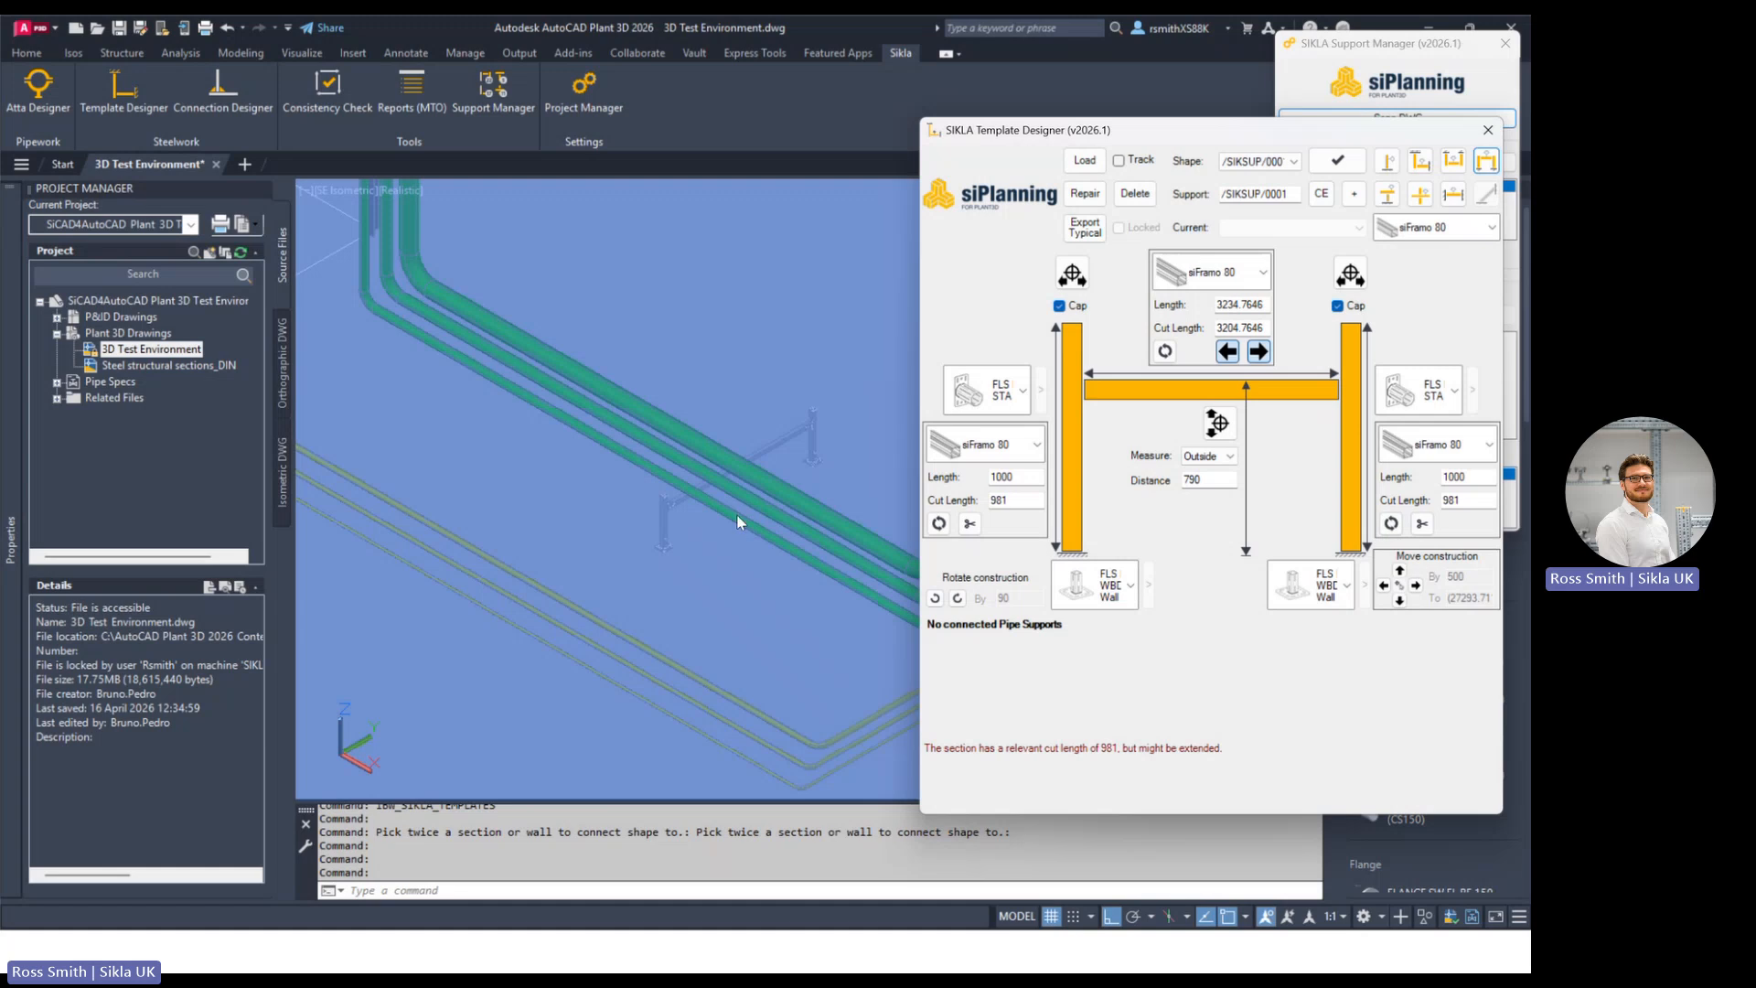
Step: Examine the frame's position relative to the green pipes alongside its section, length and base settings in the Template Designer
scroll(763, 464, up, 2)
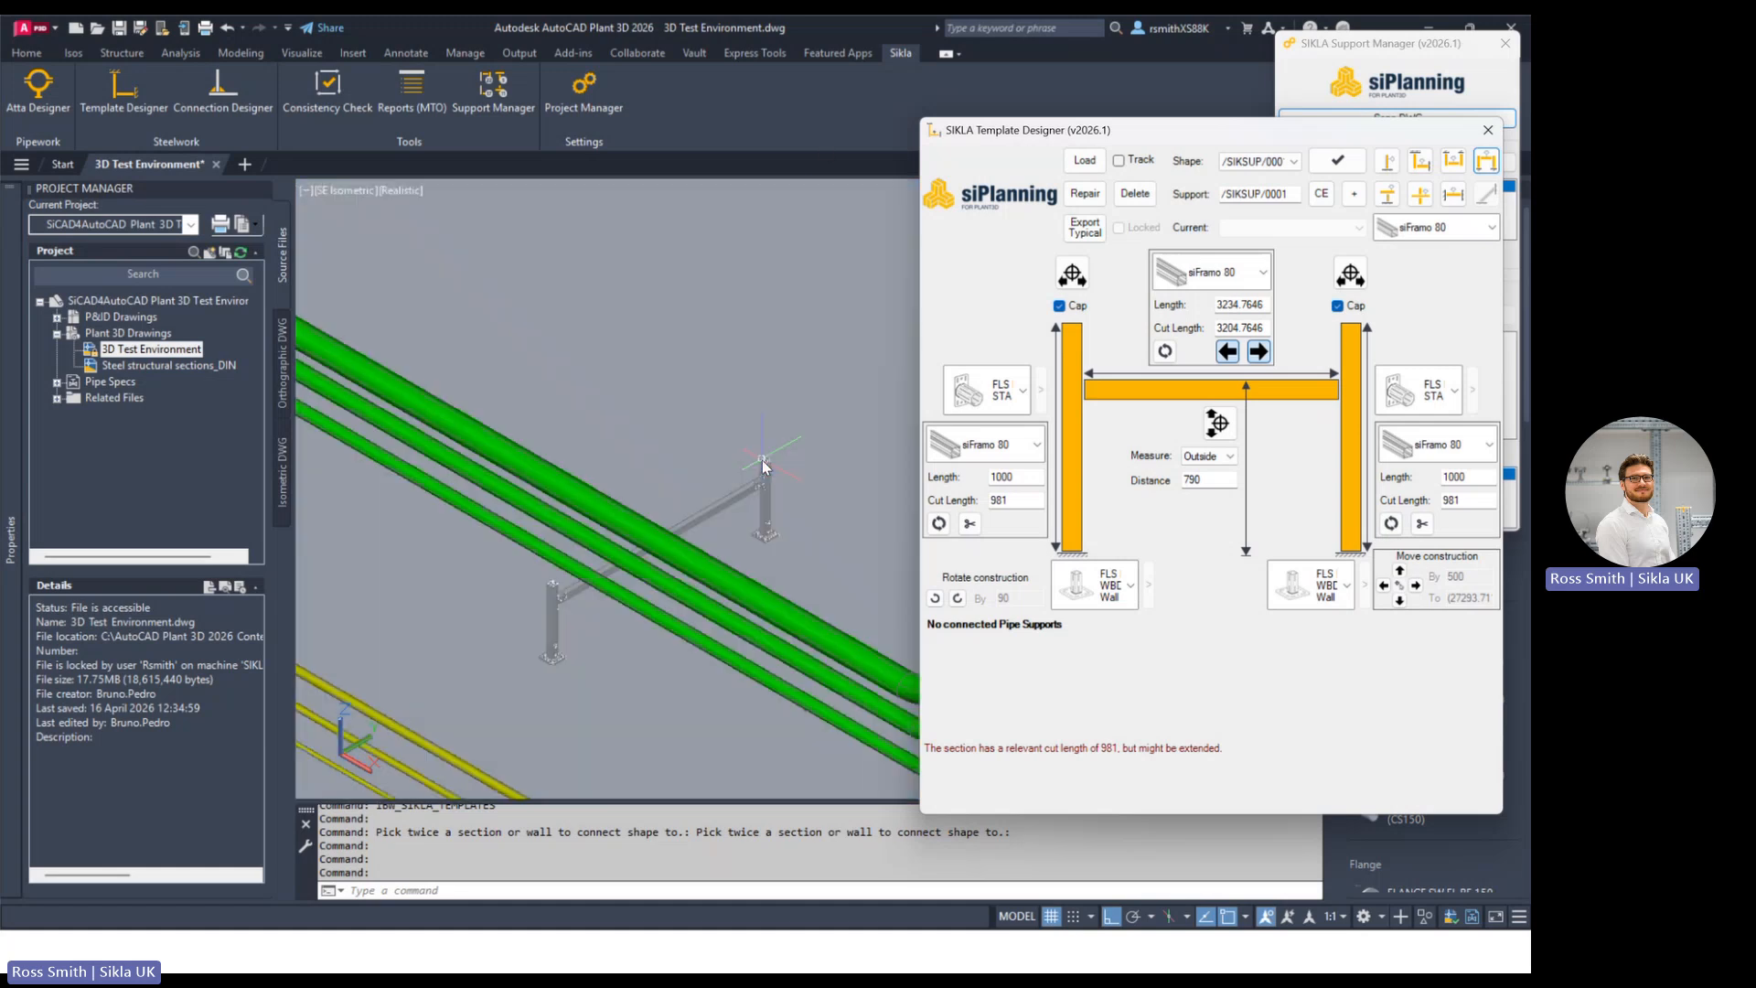
scroll(736, 576, up, 2)
middle_drag(736, 577, 688, 470)
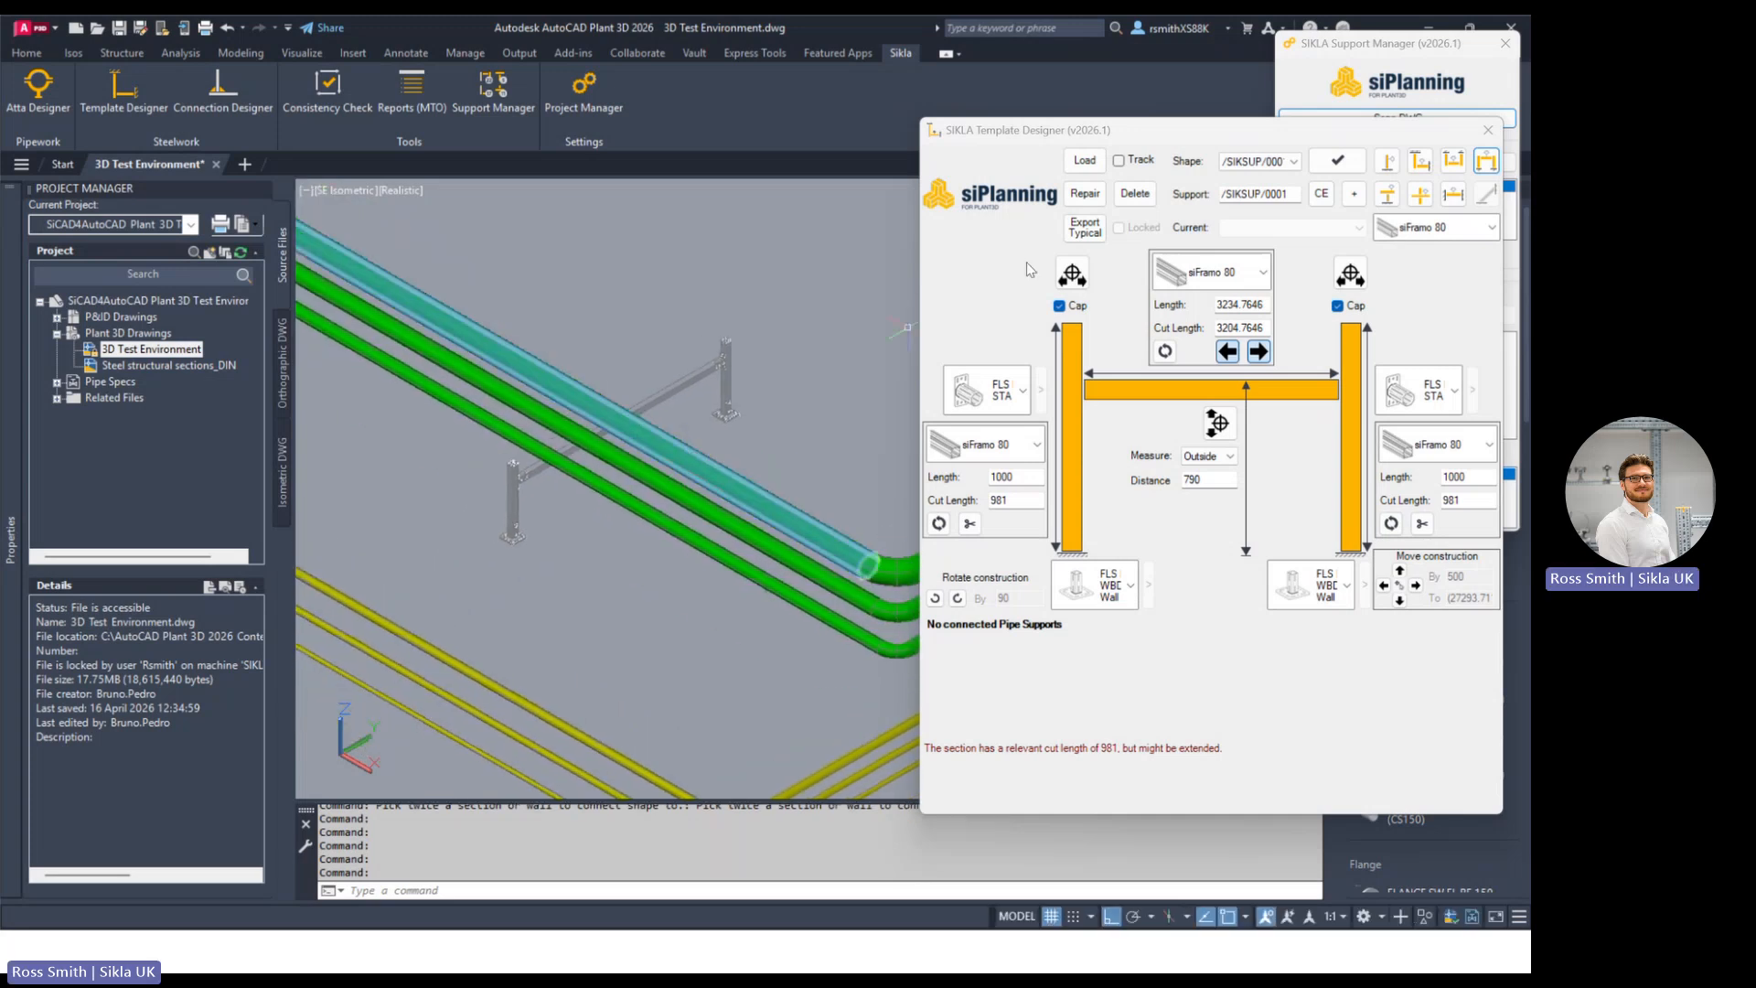
drag(1202, 133, 1217, 224)
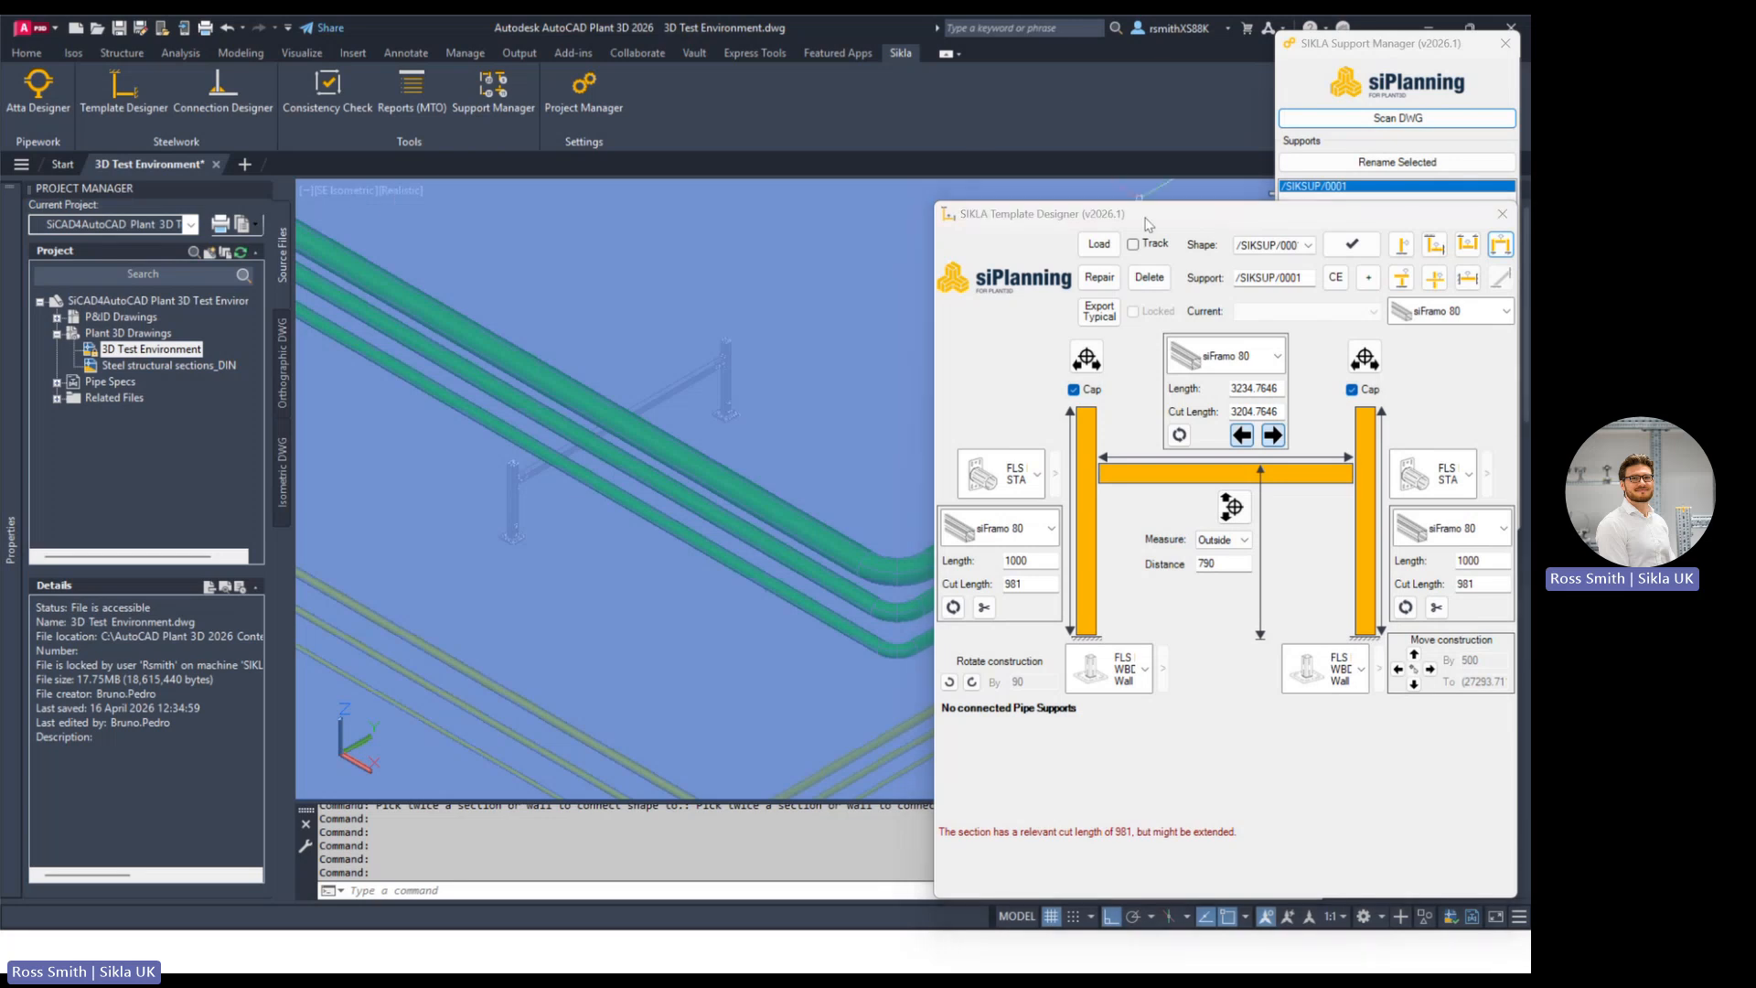
drag(1146, 221, 1082, 380)
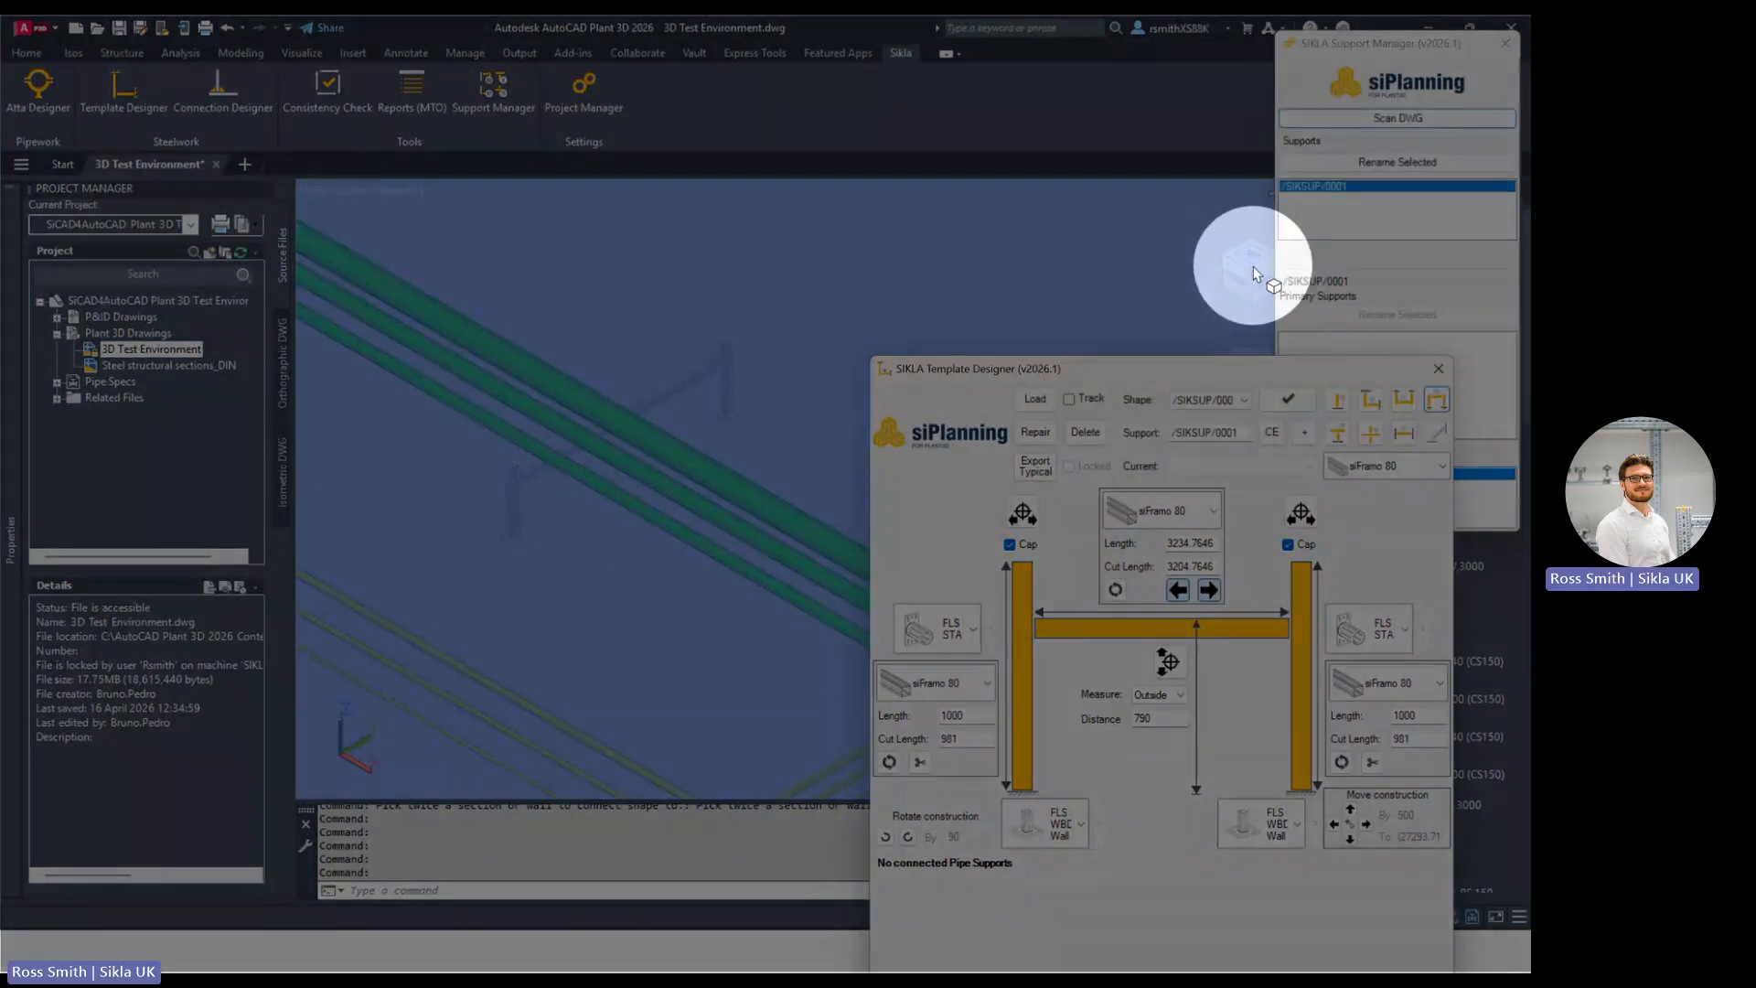
drag(1169, 376, 1171, 331)
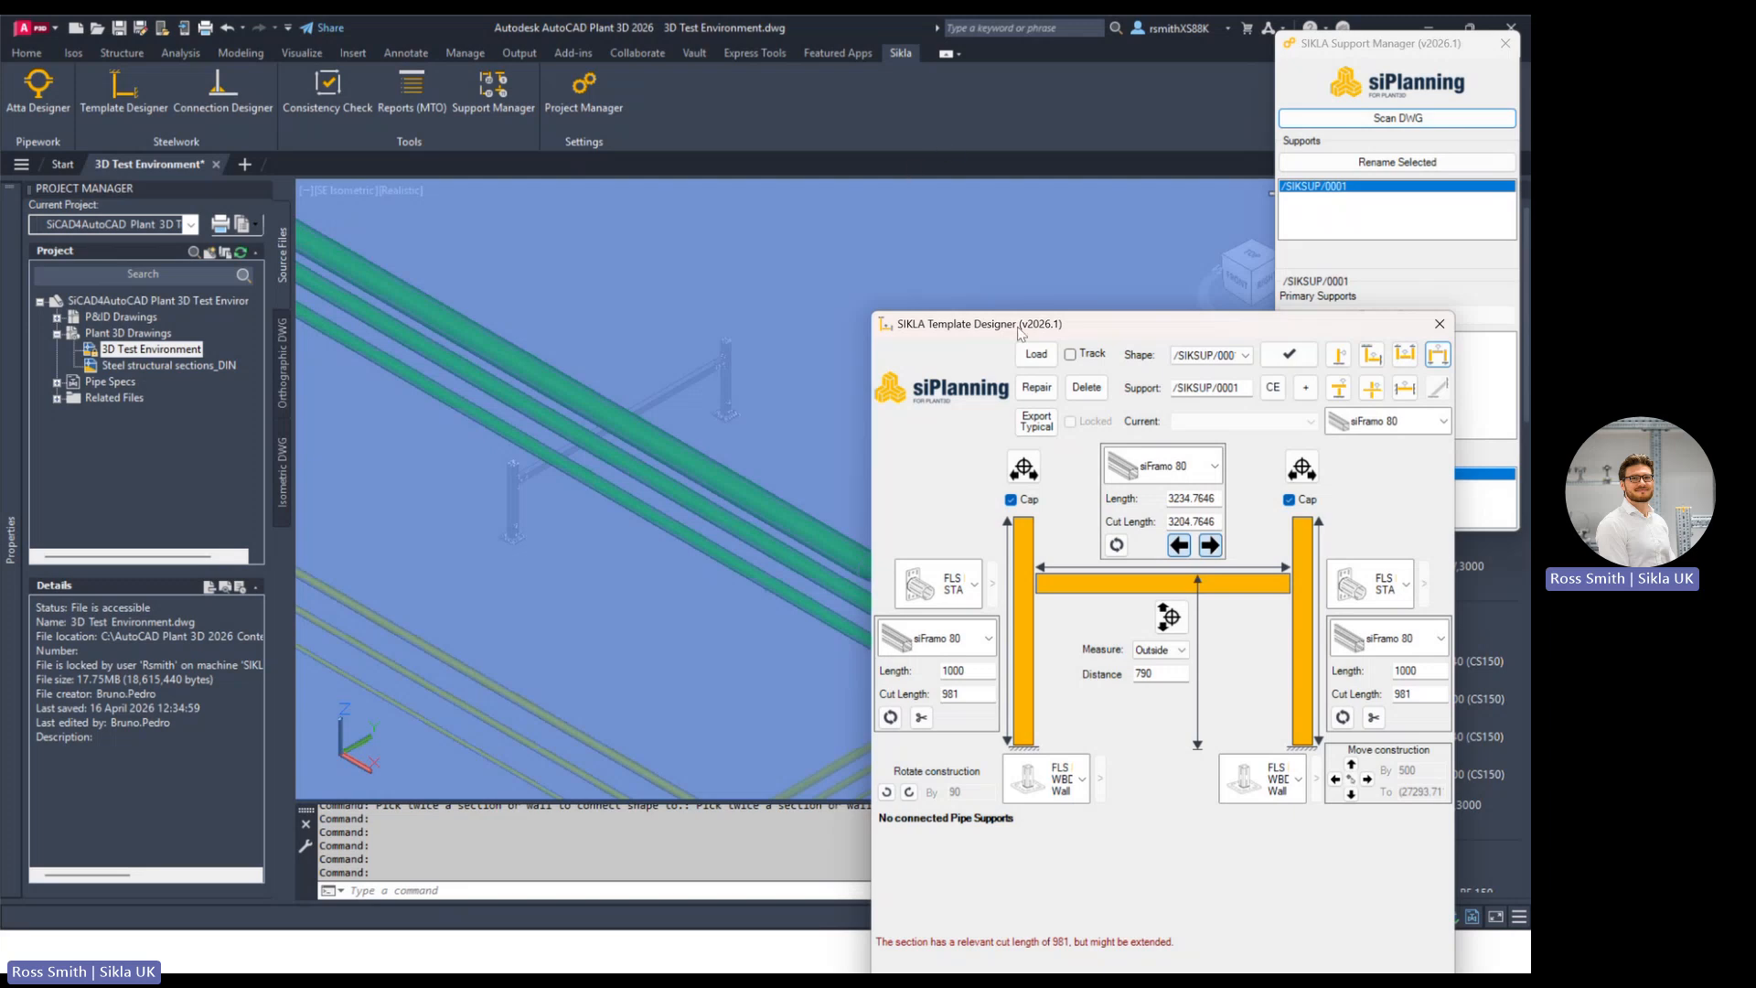
drag(1019, 332, 1124, 183)
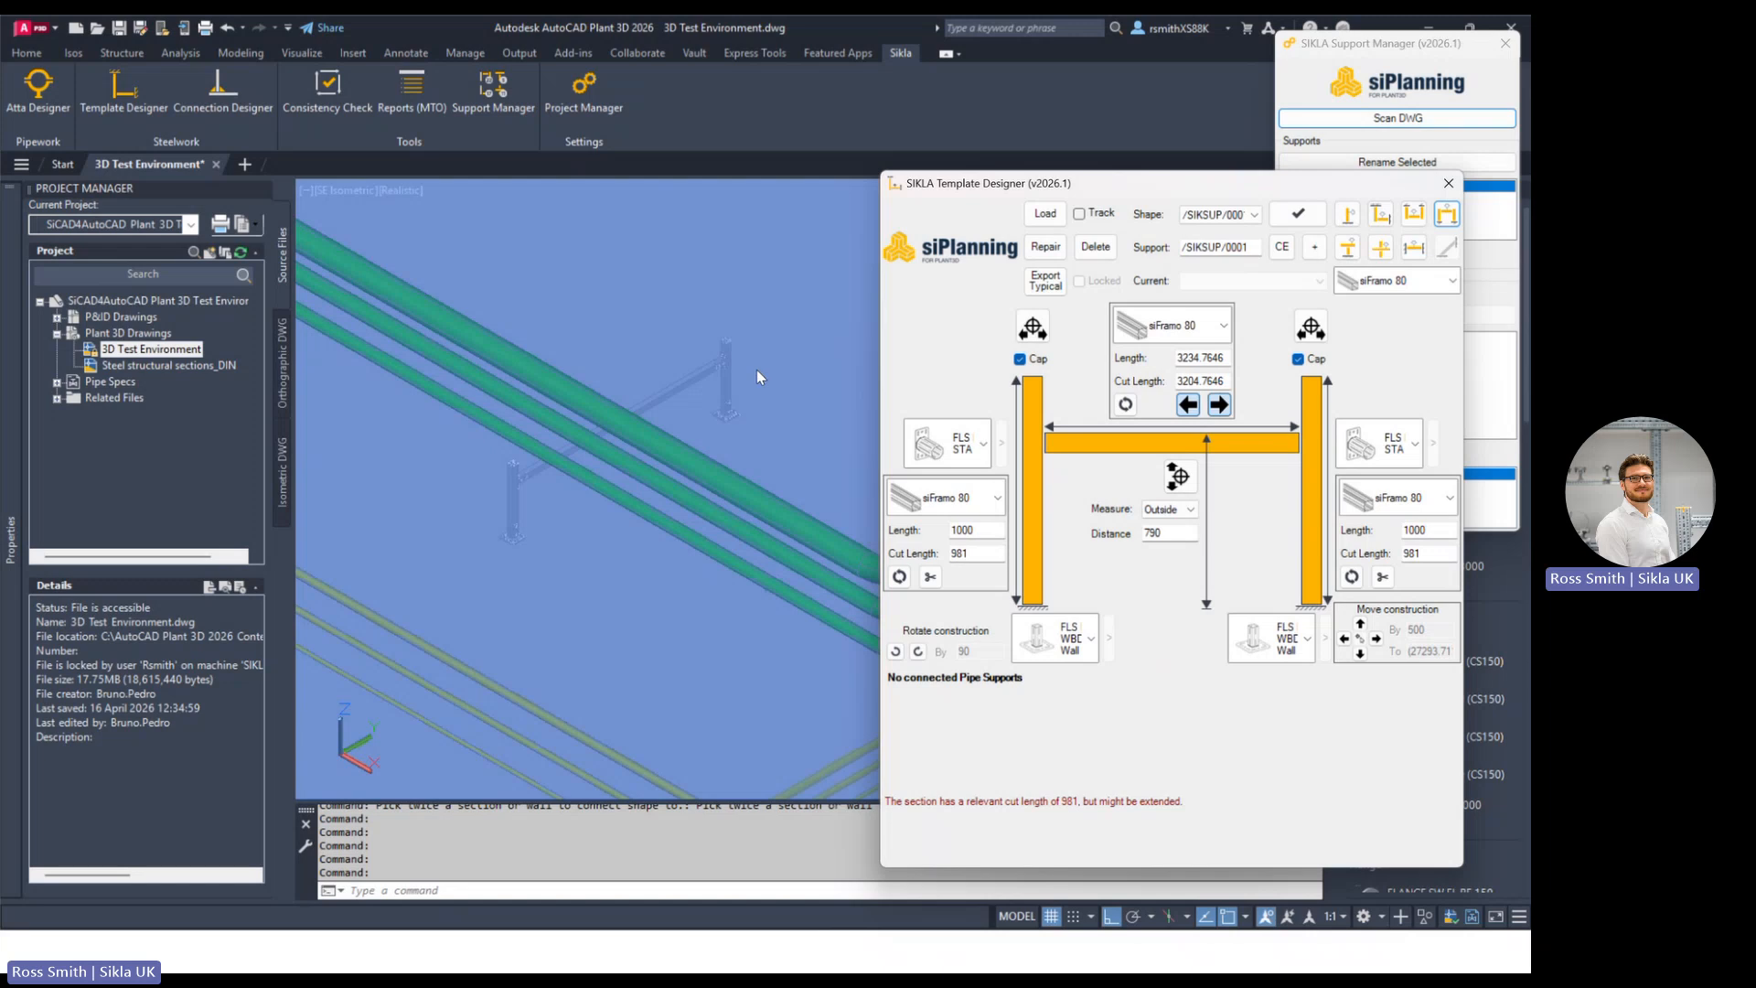
middle_drag(755, 369, 701, 404)
shift+middle_drag(682, 405, 691, 399)
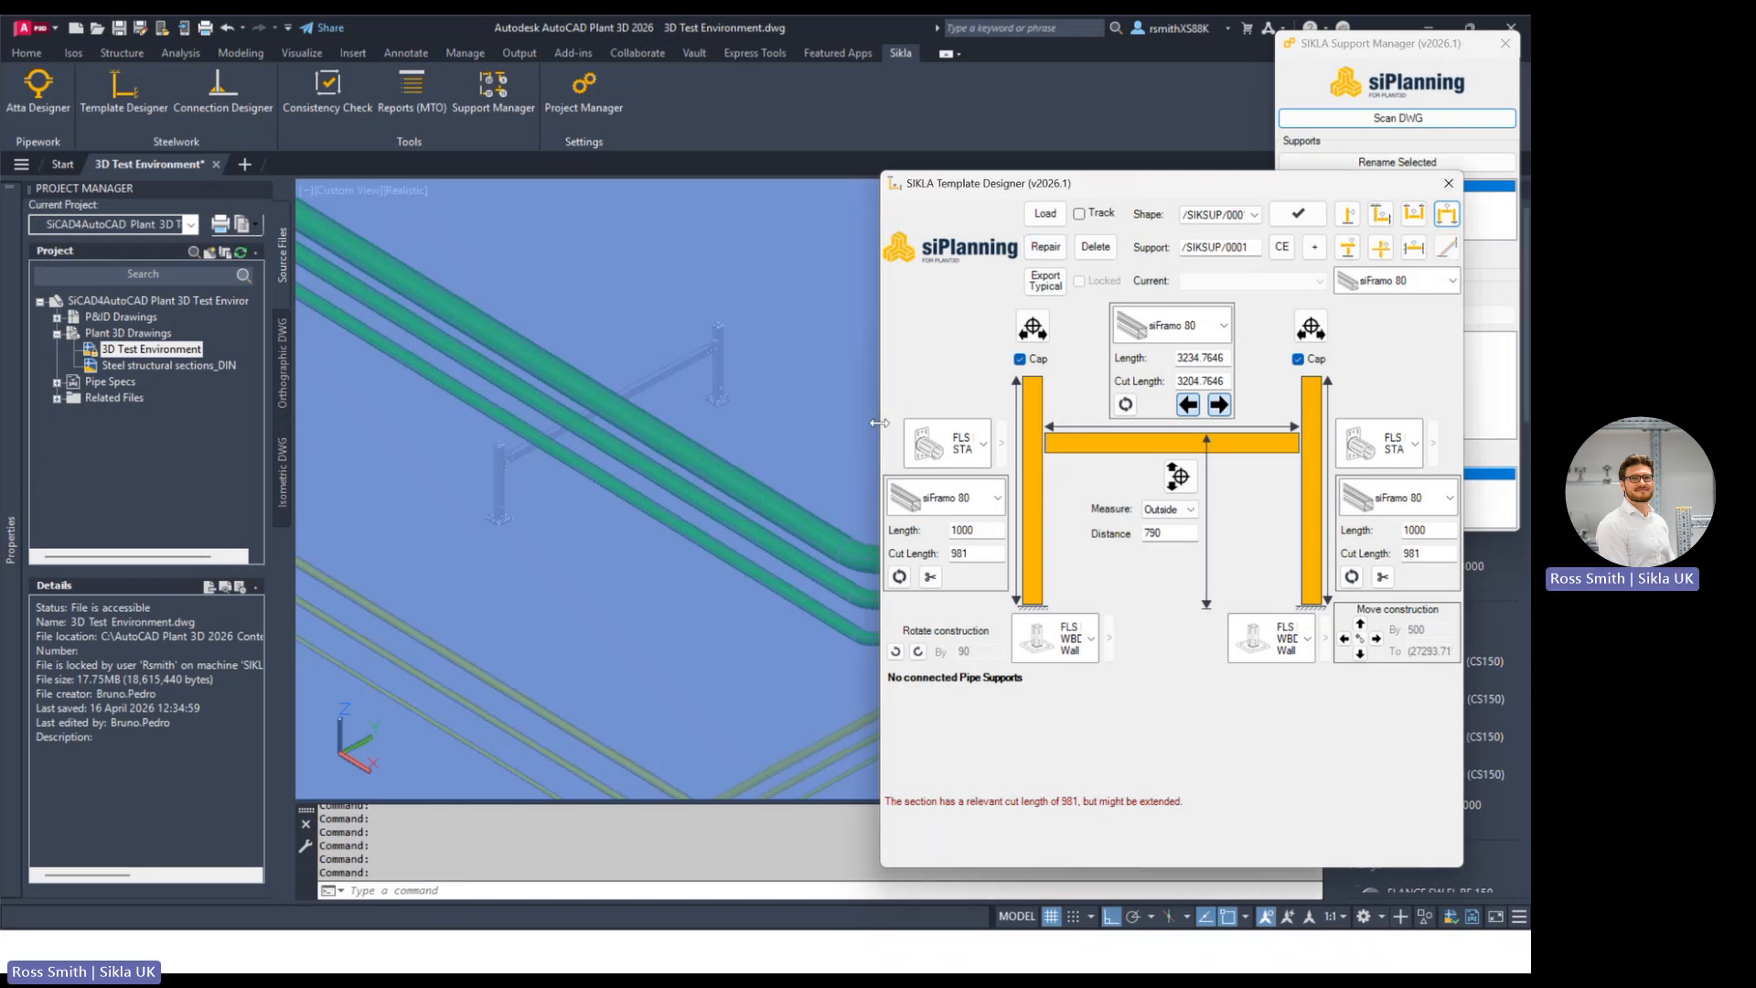
Step: Examine the crossbeam's clearance beneath the green pipes in the right and NE isometric views, with both Sikla windows moved clear of the frame
drag(1125, 186, 73, 427)
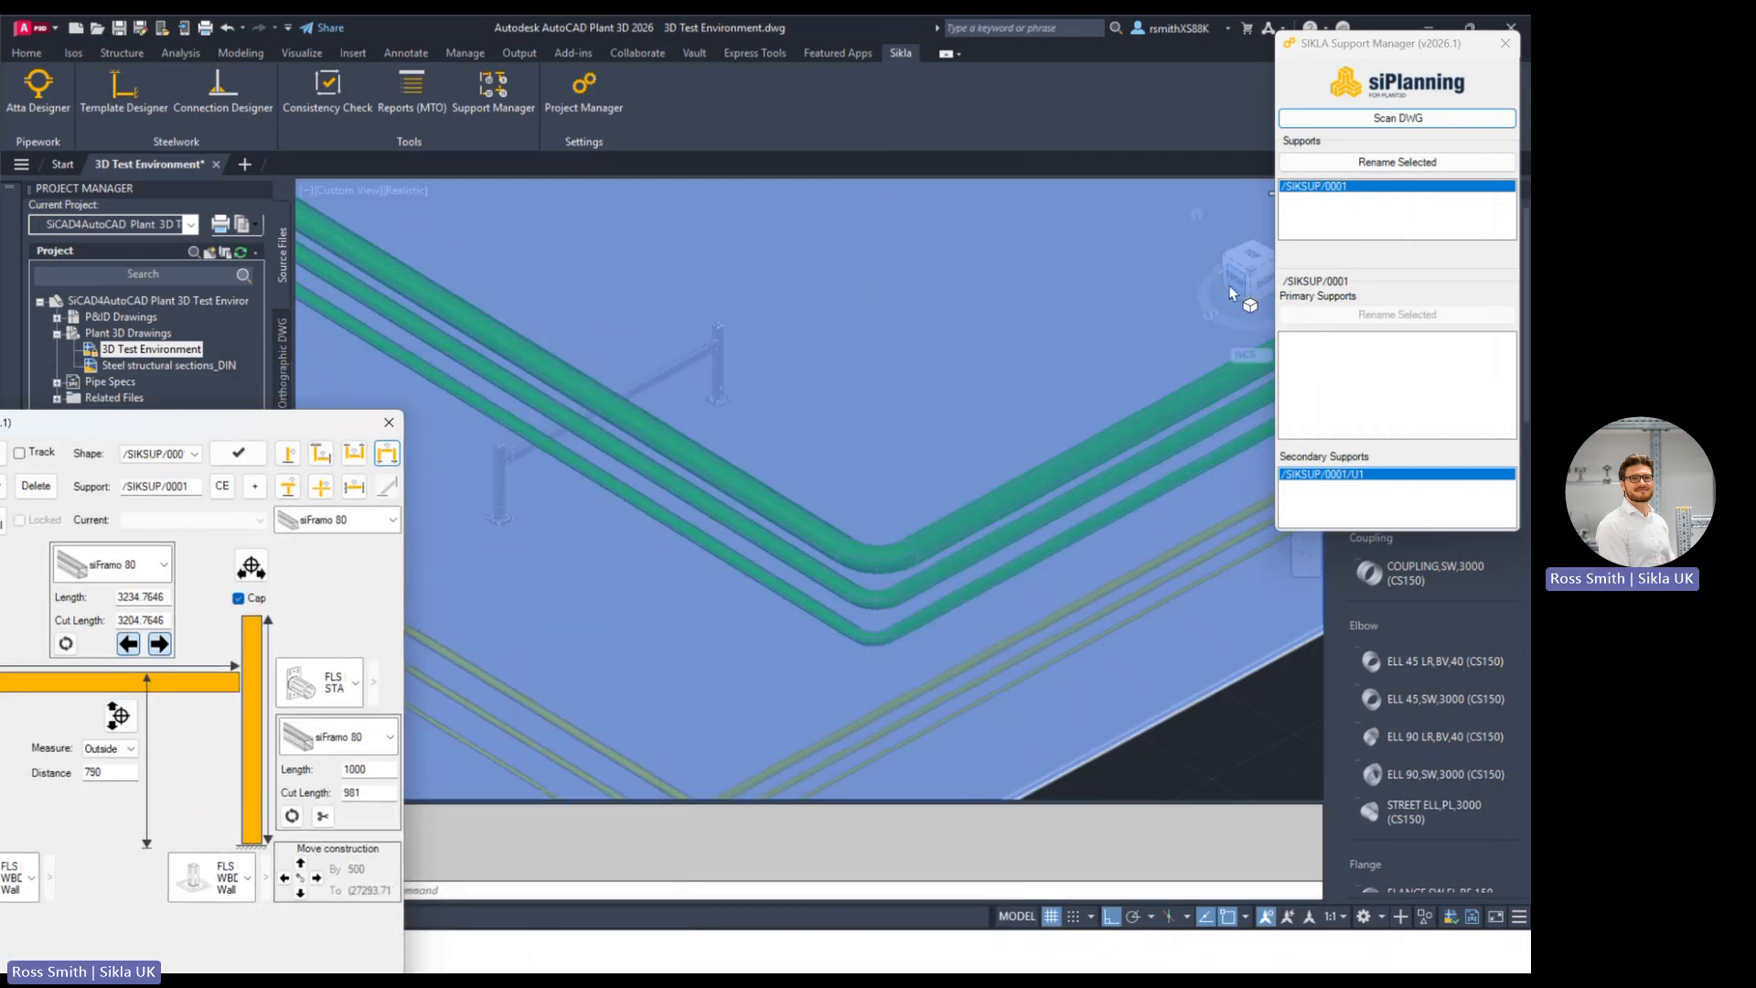
drag(1373, 35, 1348, 364)
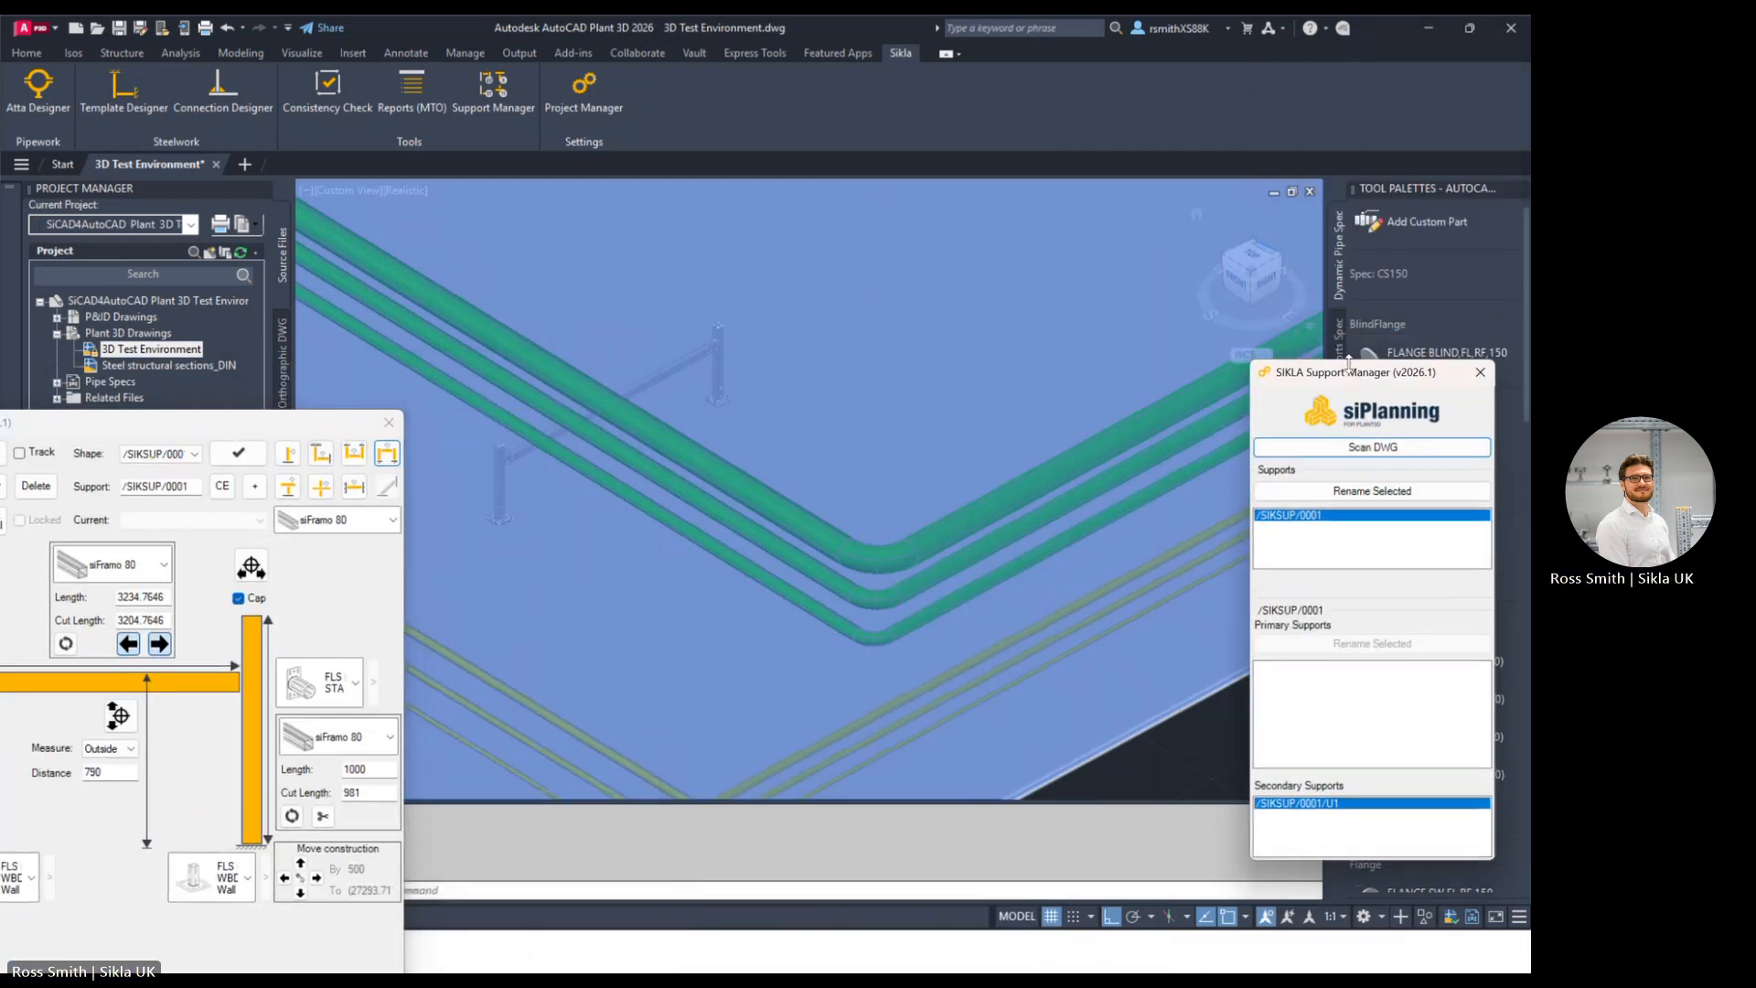
click(1269, 291)
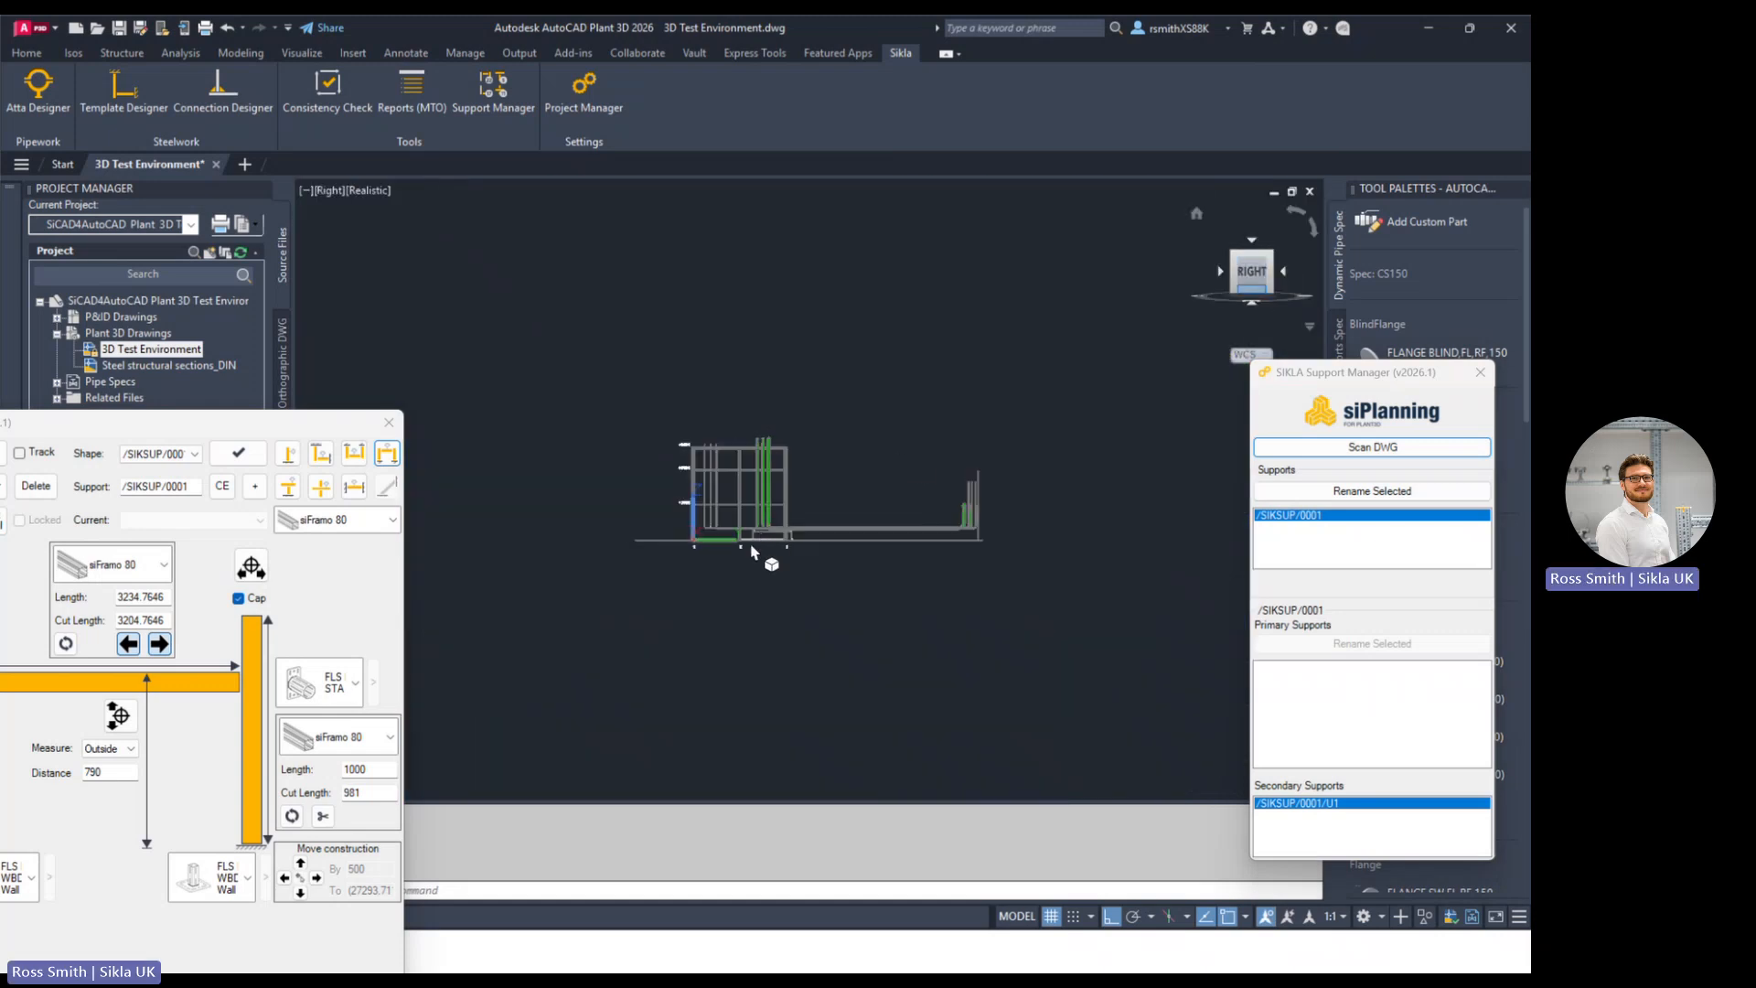
scroll(767, 545, up, 10)
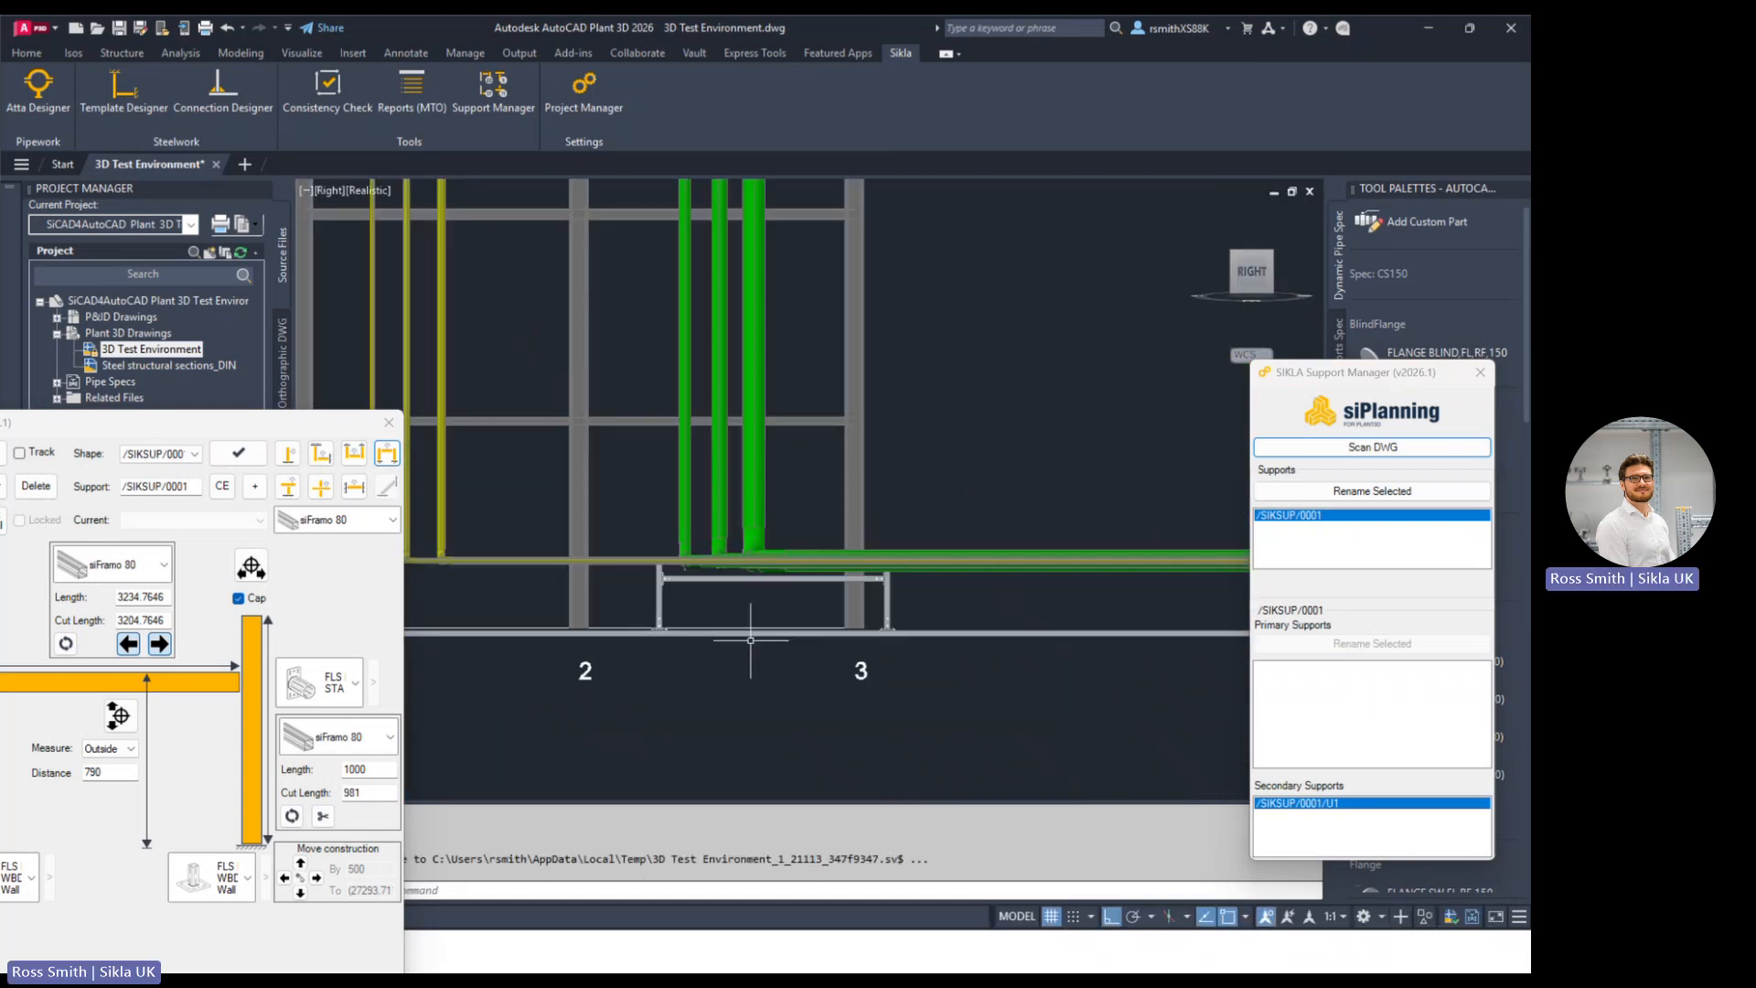
scroll(703, 567, up, 2)
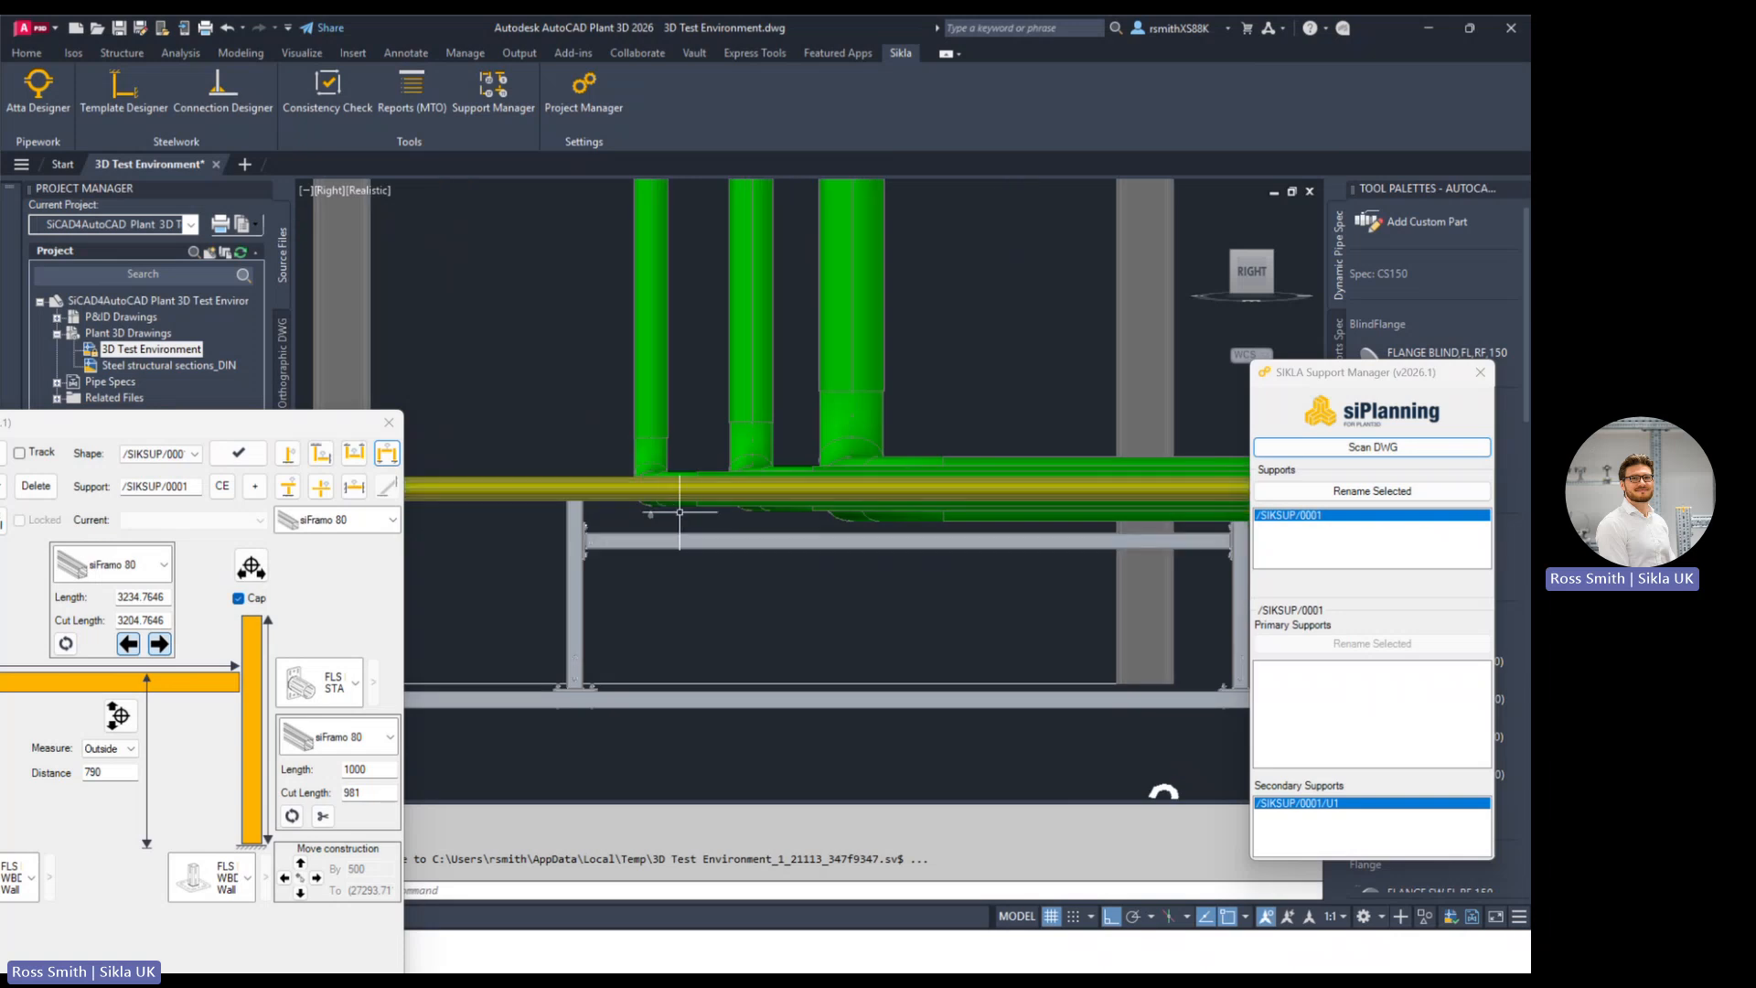
click(1270, 260)
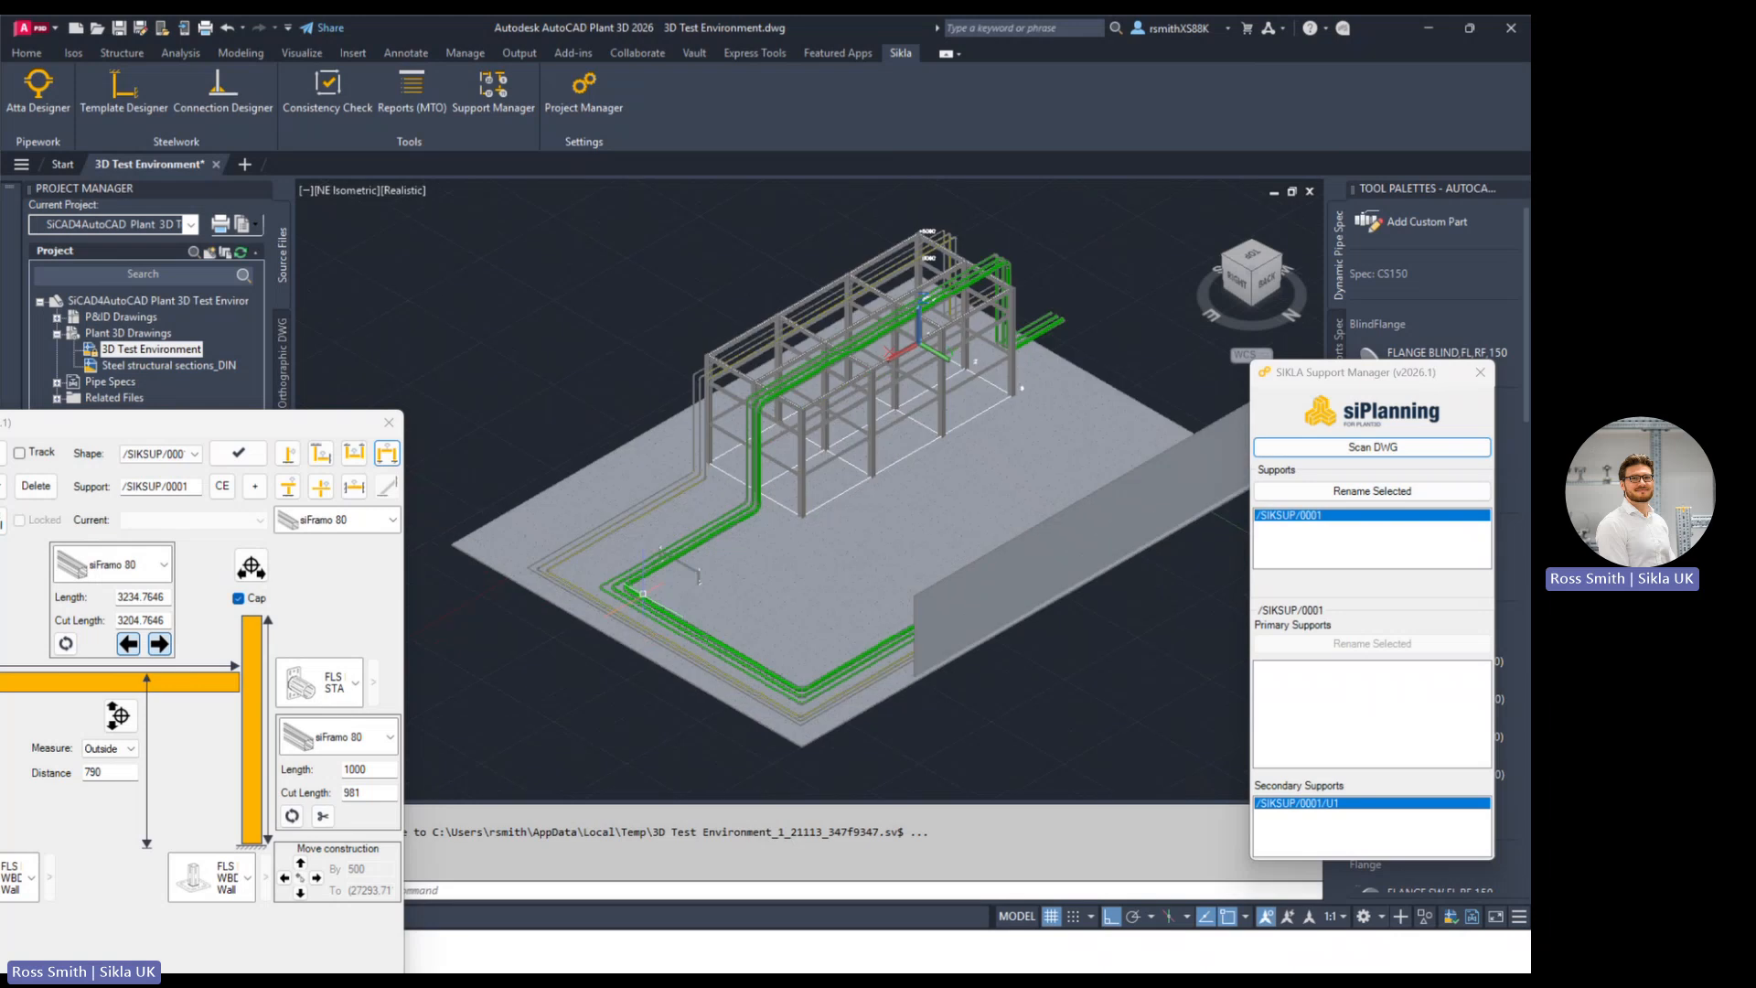
scroll(650, 586, up, 5)
drag(200, 425, 398, 207)
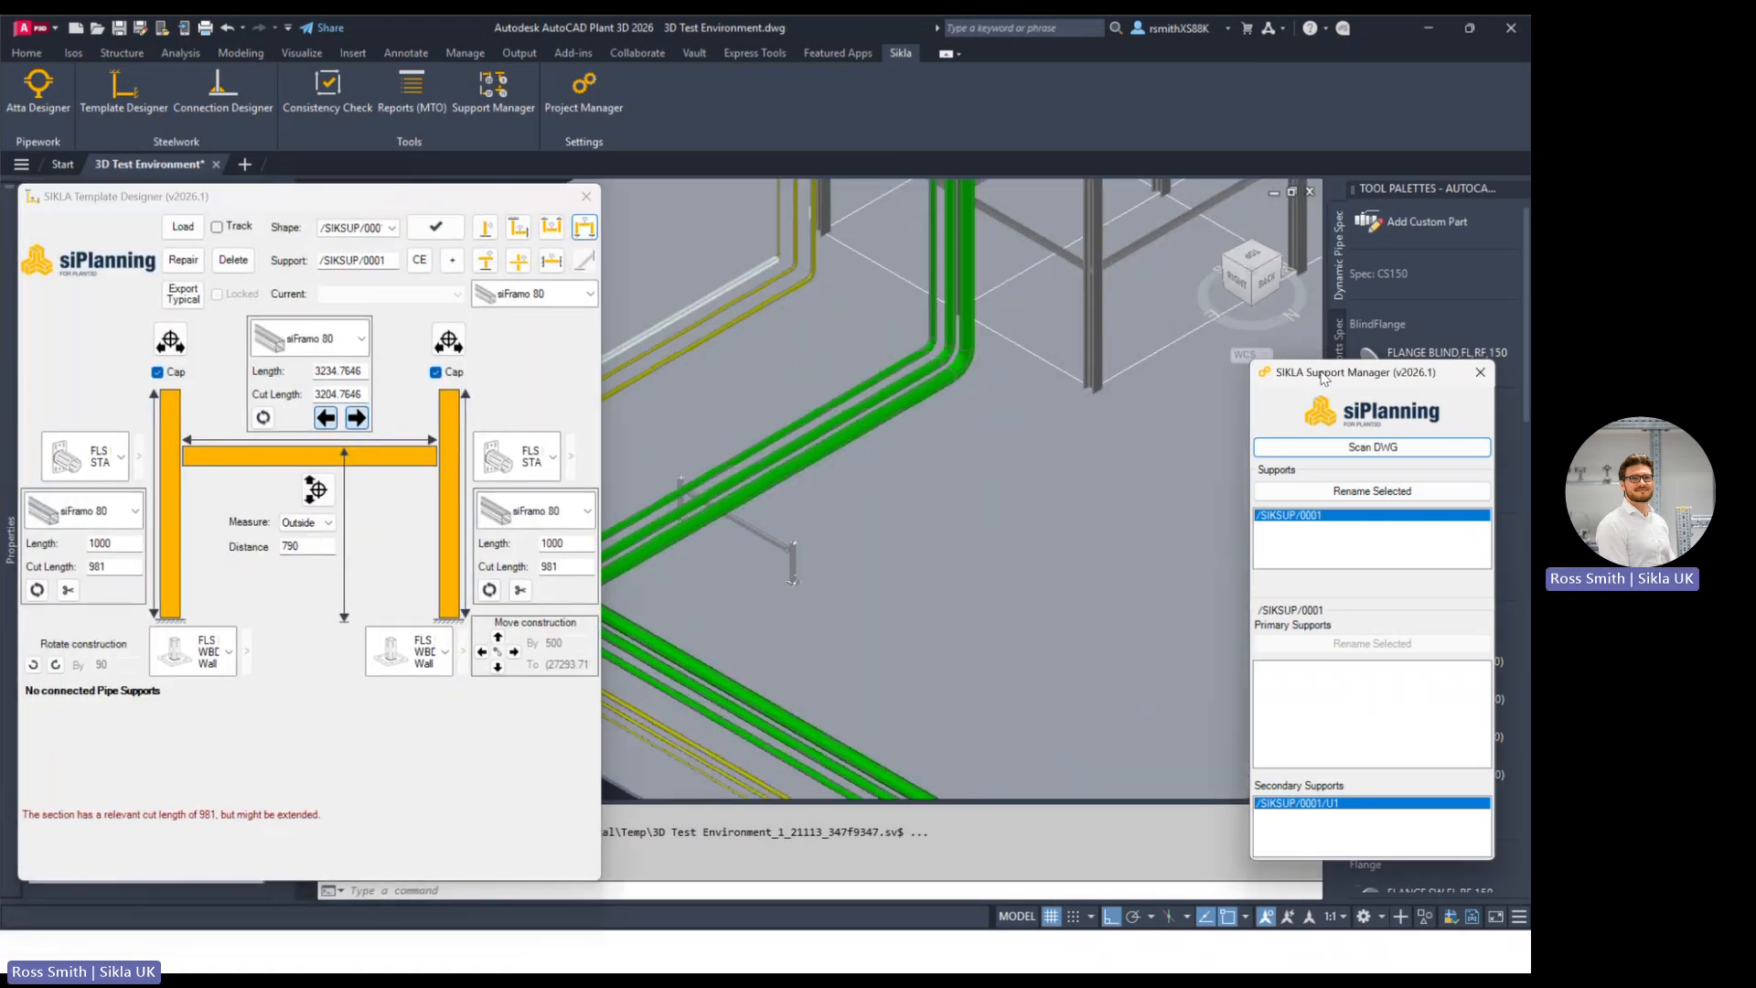
drag(1306, 372, 1249, 309)
scroll(695, 534, up, 3)
scroll(884, 547, up, 3)
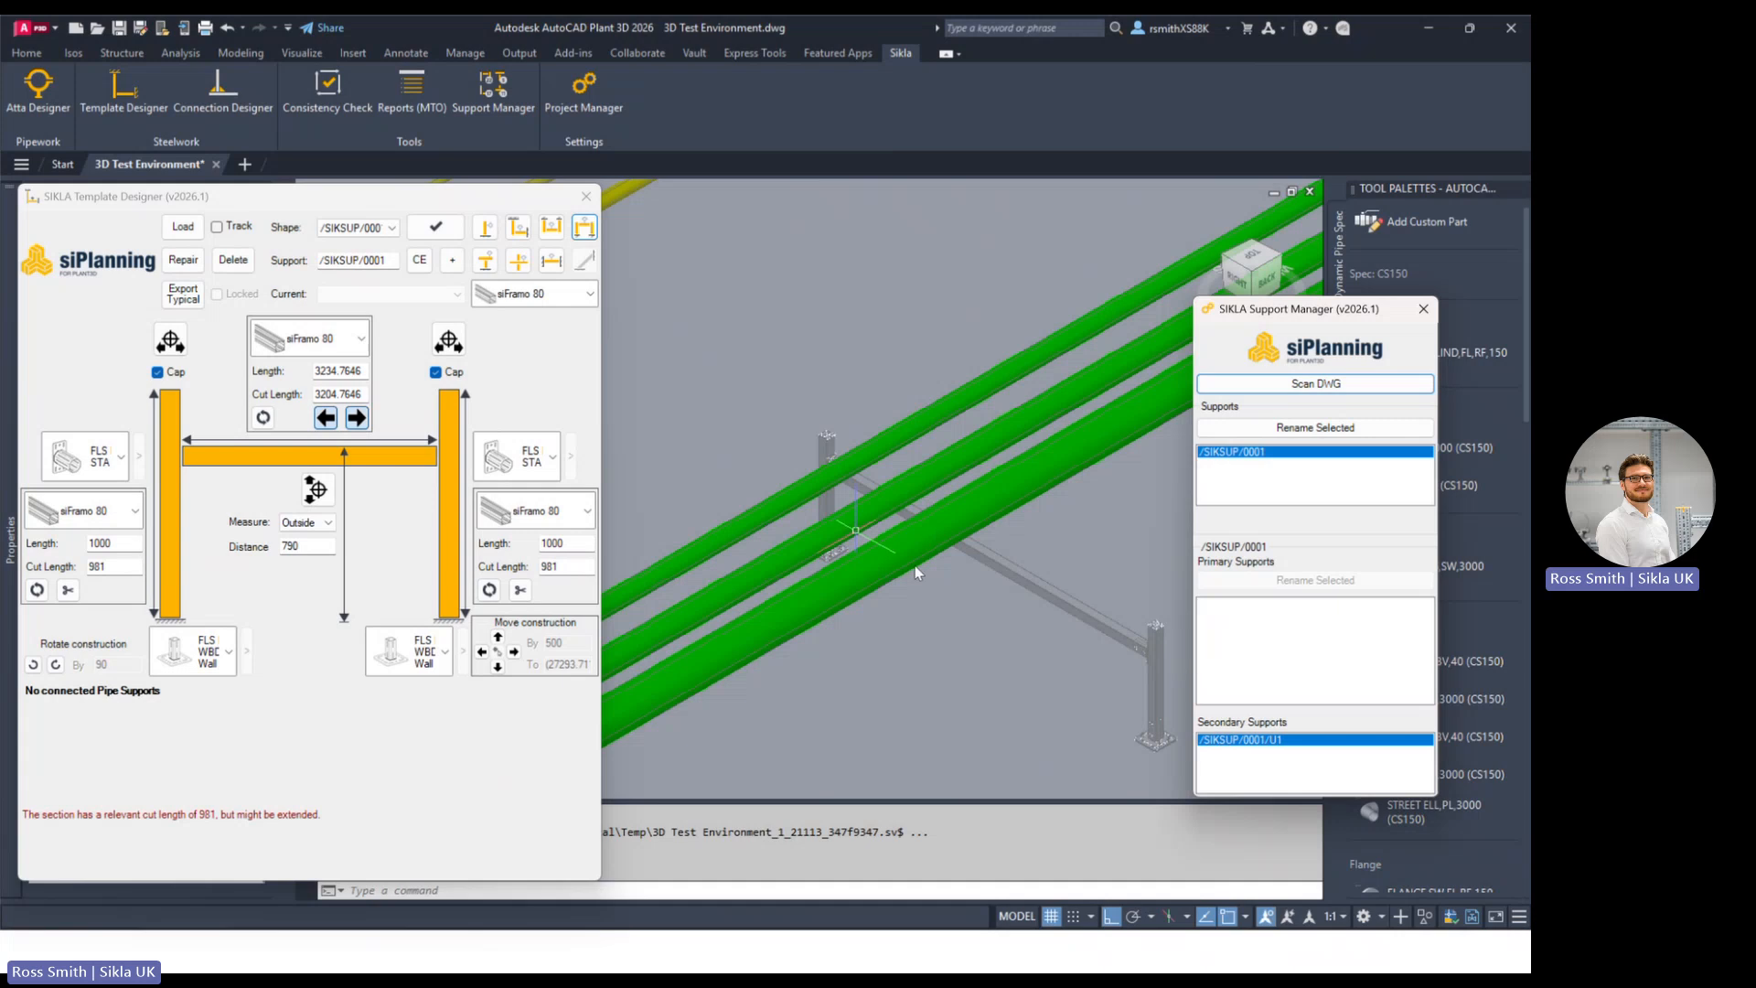
scroll(928, 545, down, 3)
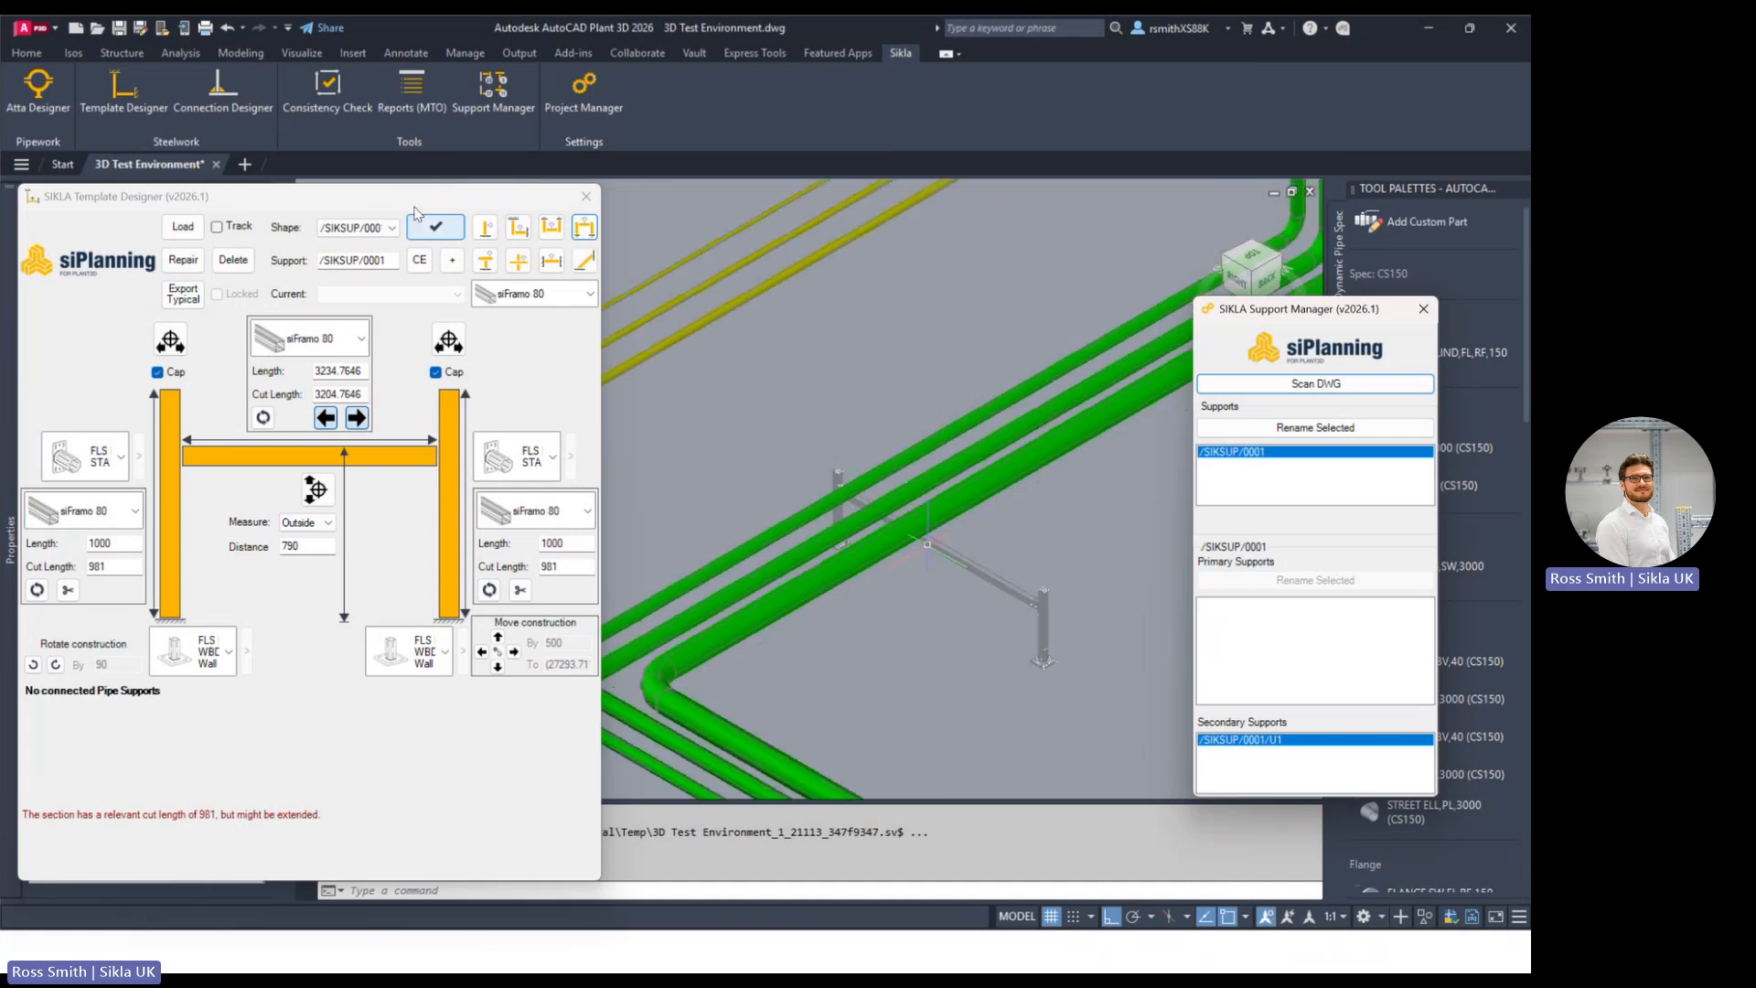
Step: Rescan the drawing, load the frame into the Template Designer and set its crossbeam cut length to 2500
click(1325, 387)
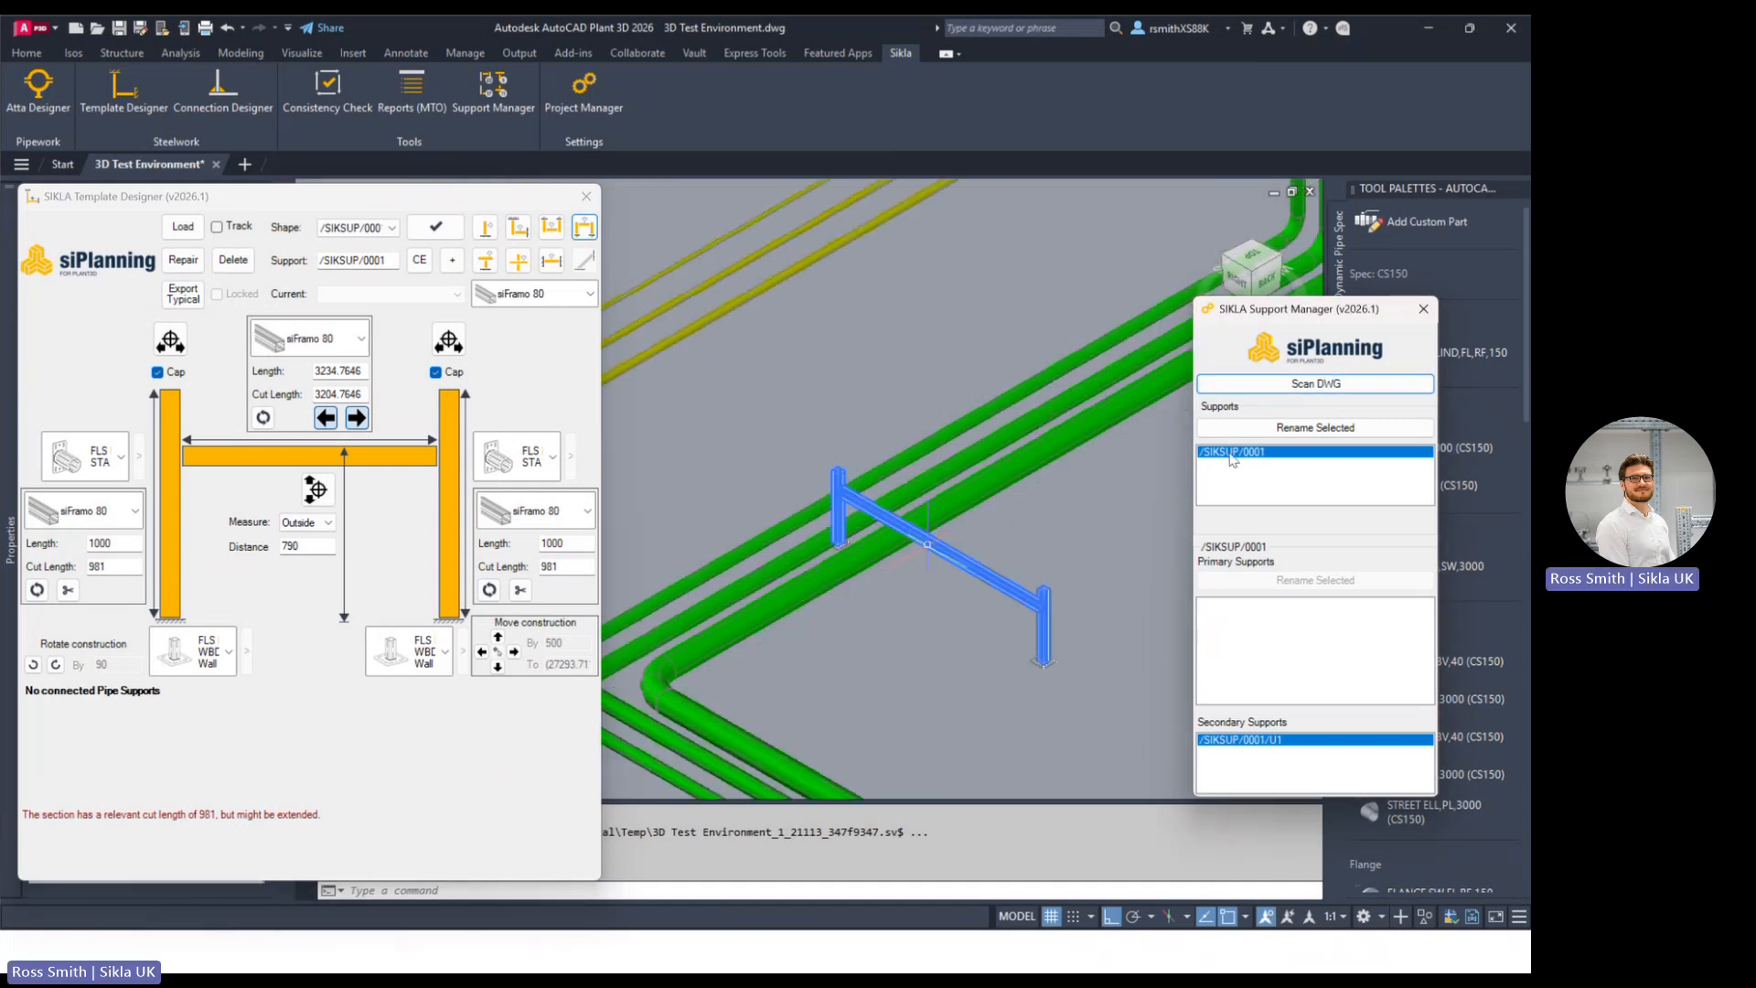
click(184, 228)
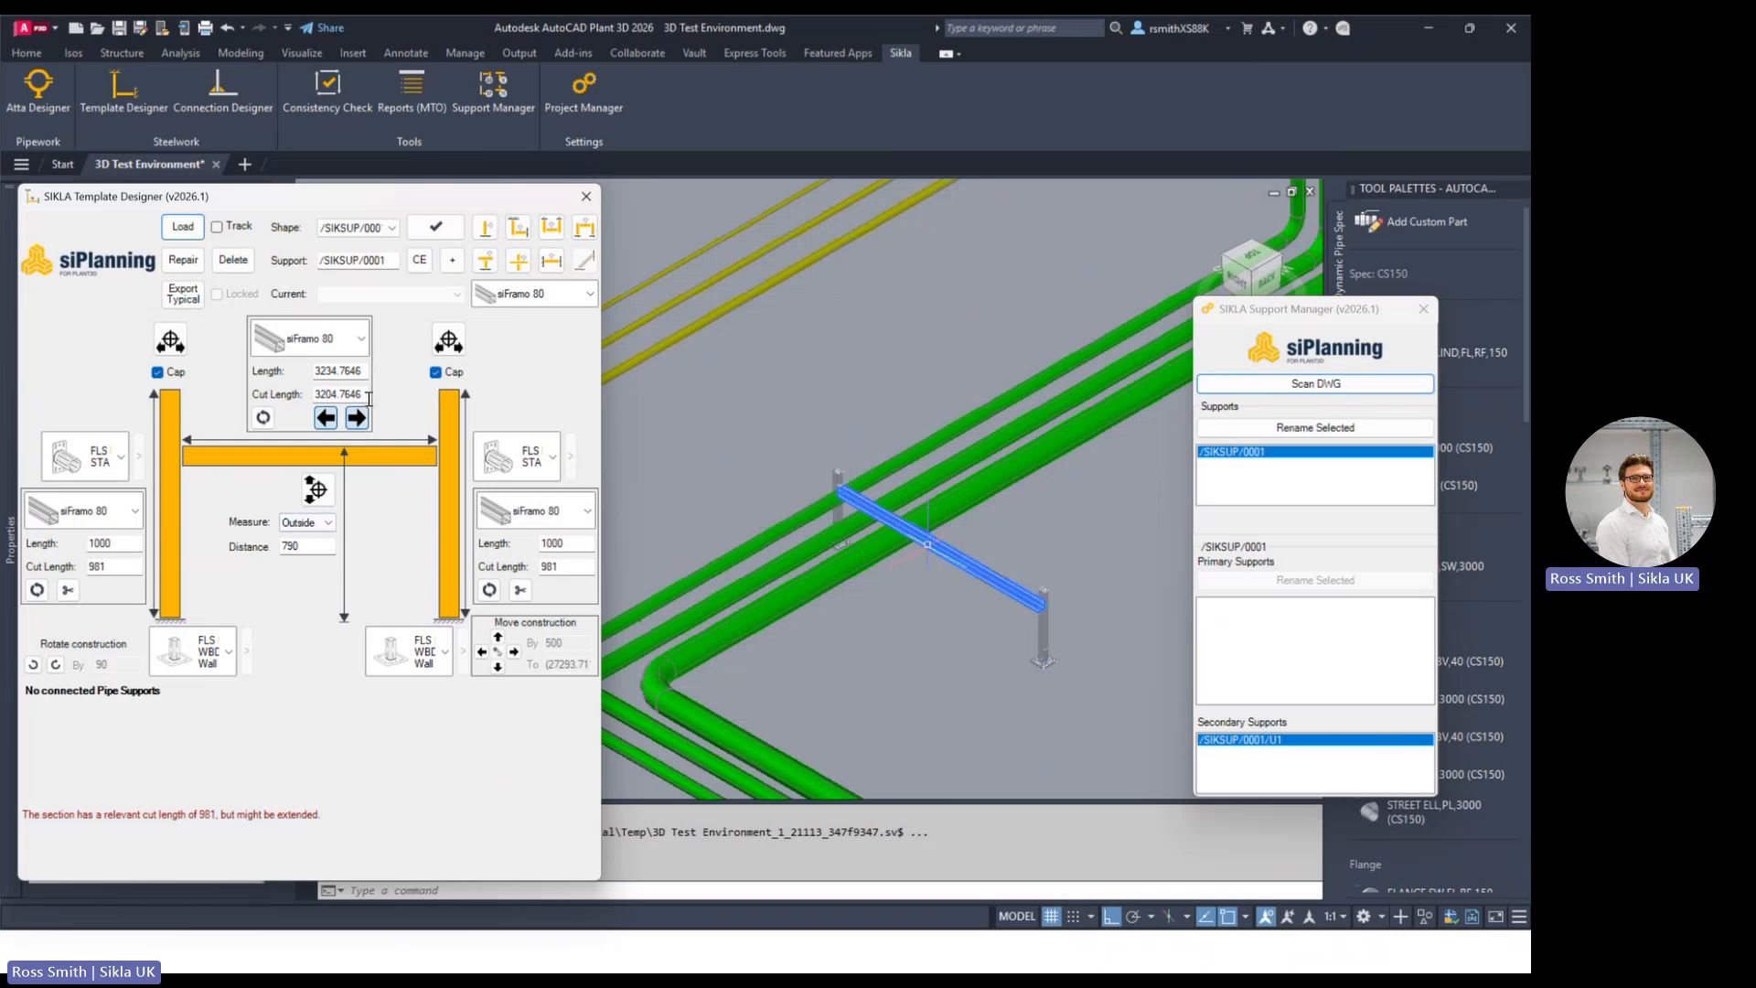
drag(366, 395, 284, 393)
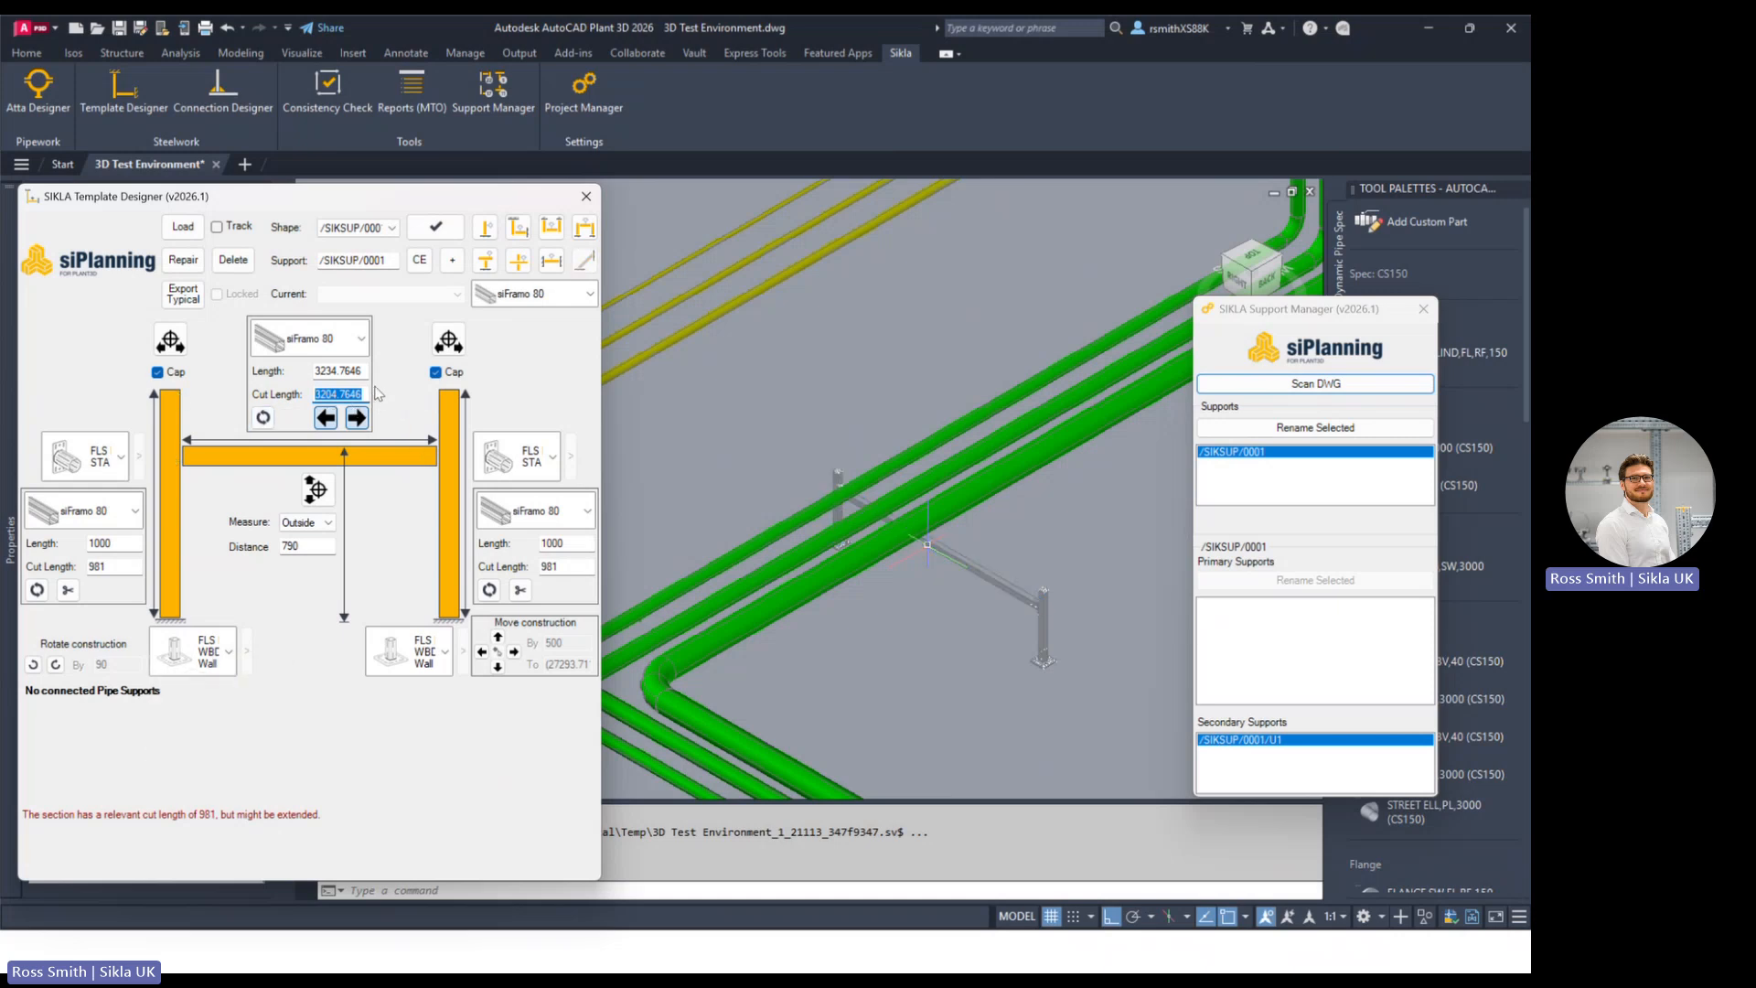
text(2500)
key(Return)
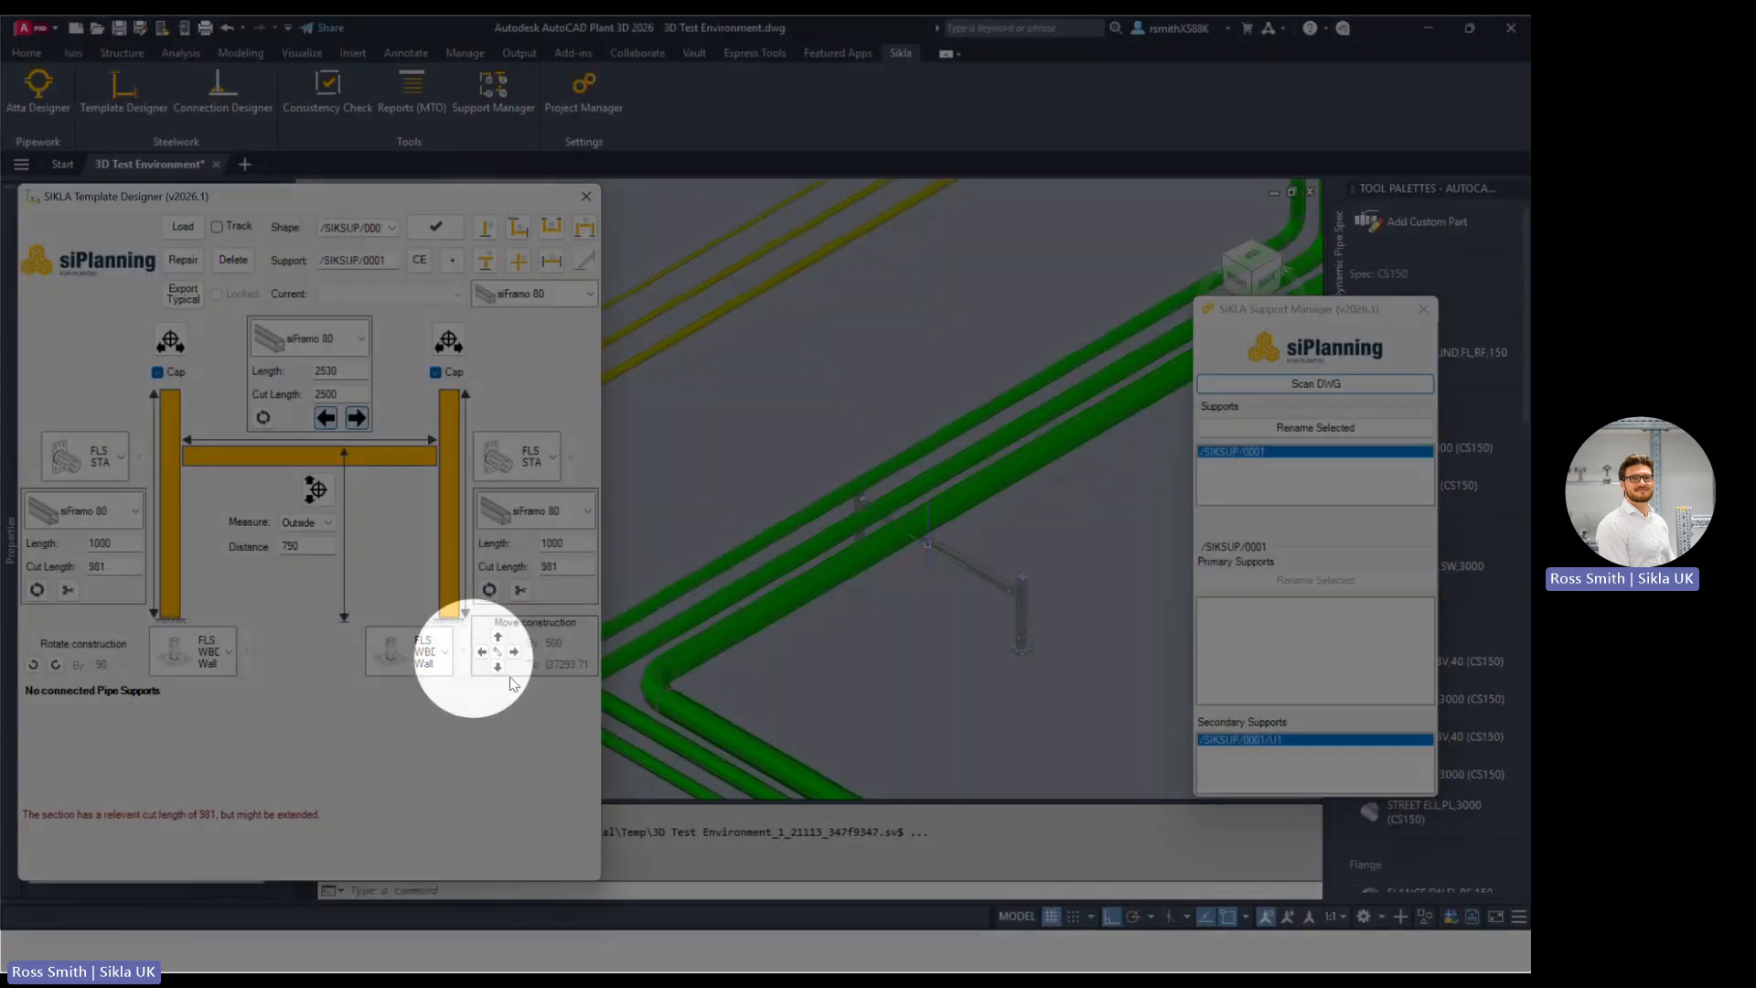
Step: Move the whole frame construction by 750 to the left along its crossbeam direction, centring it beneath the green pipes
click(515, 652)
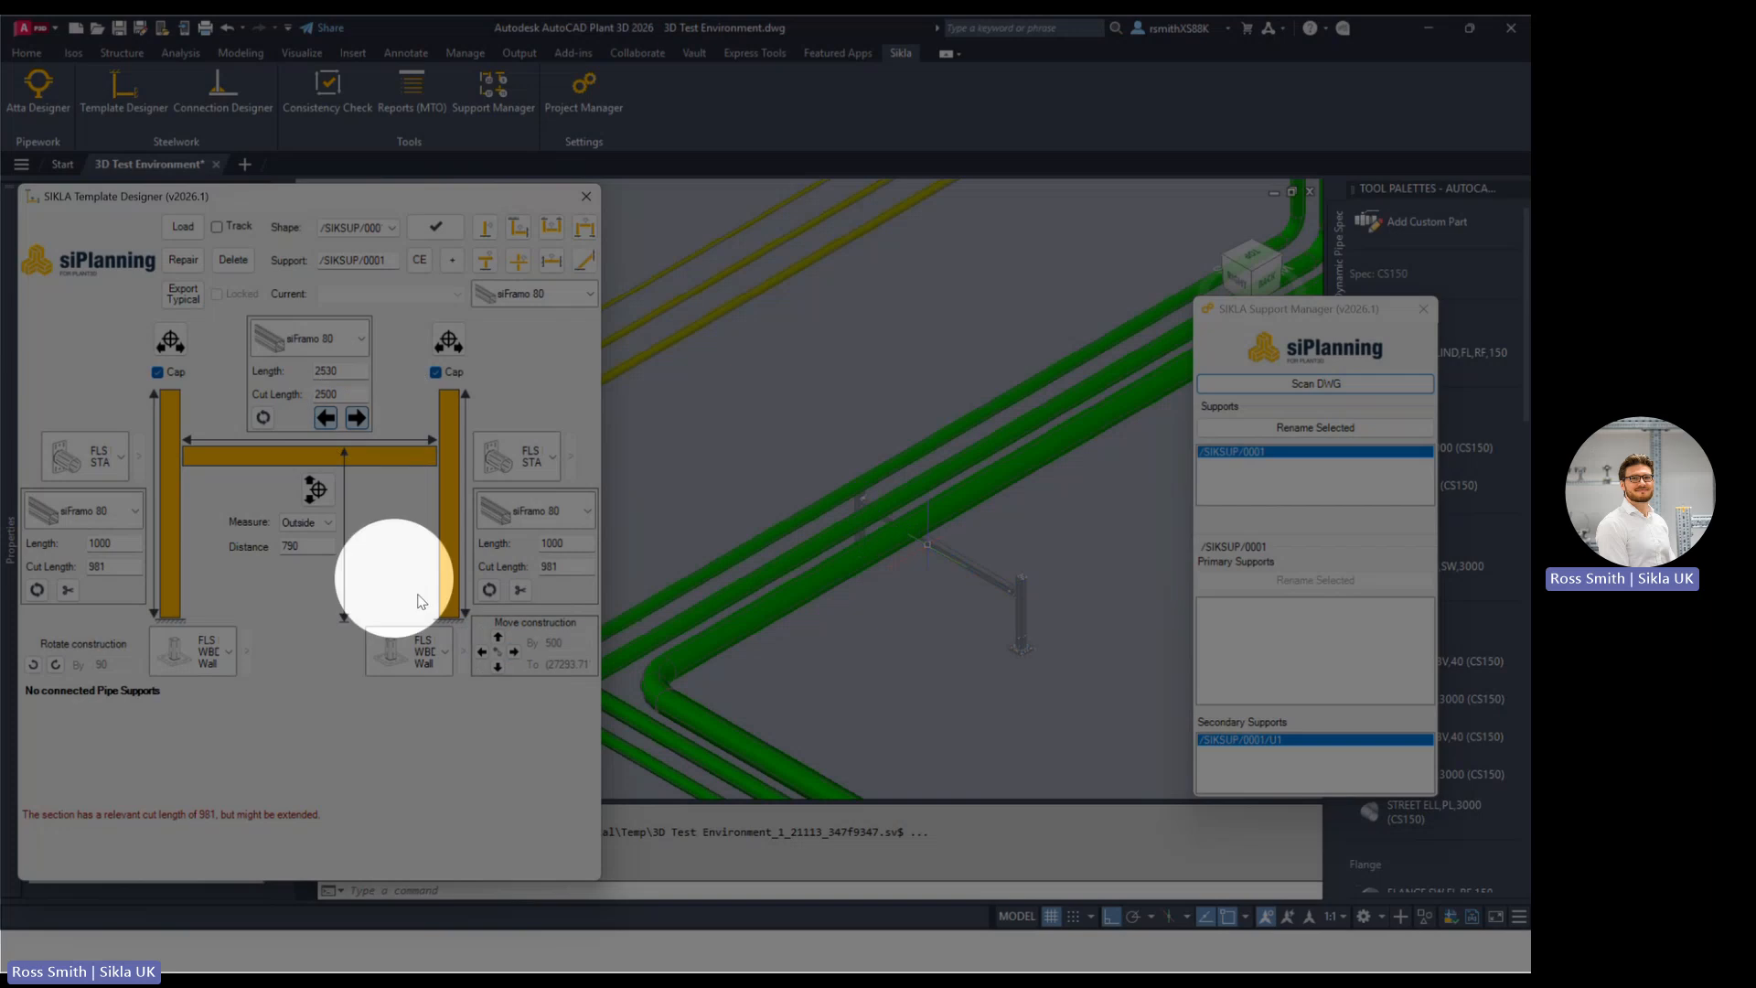
scroll(937, 633, up, 3)
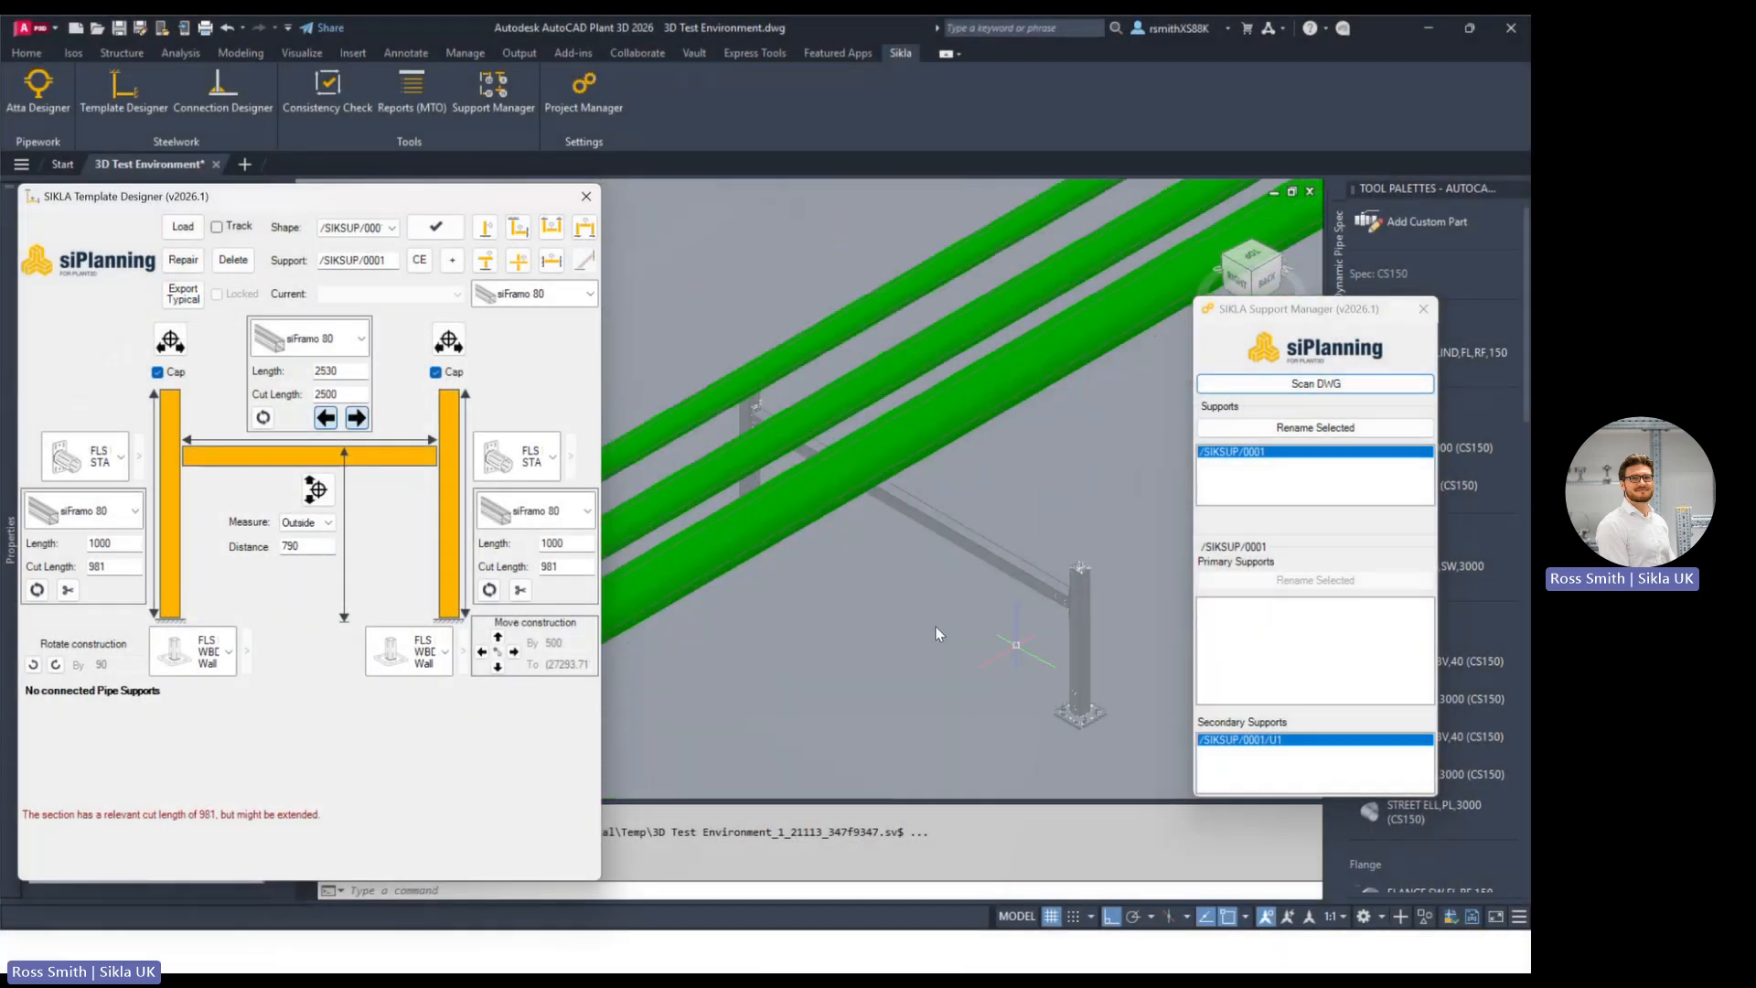
click(482, 651)
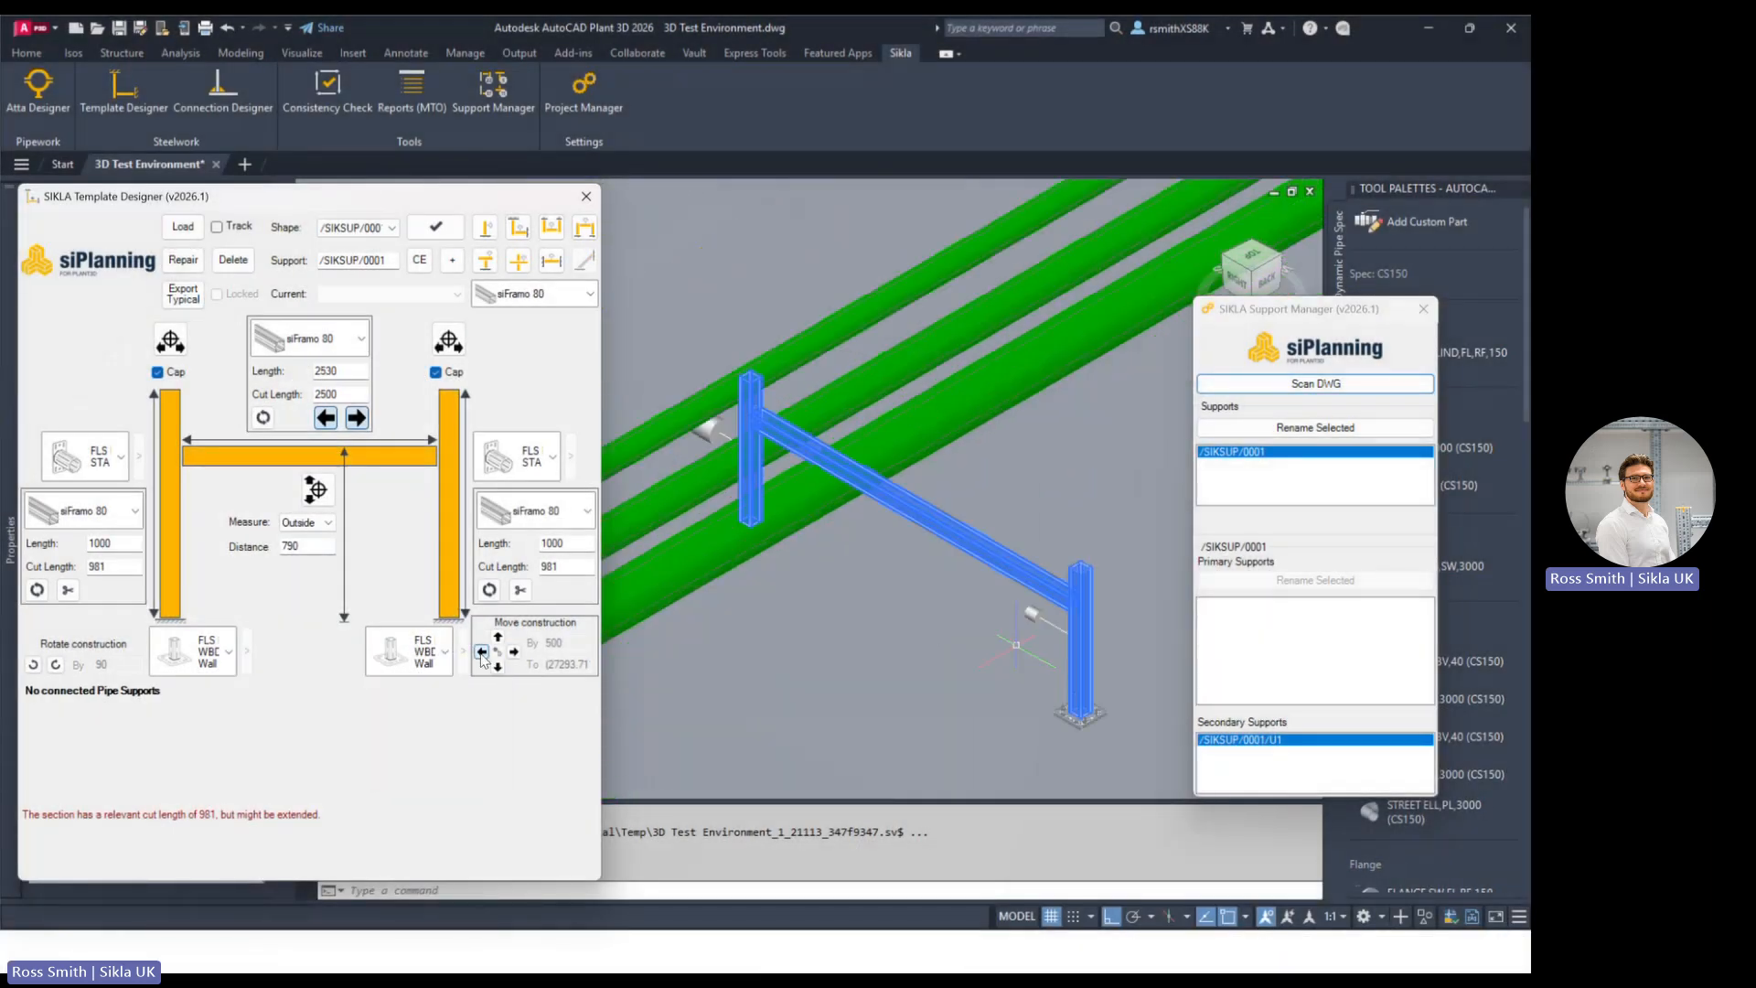
click(497, 667)
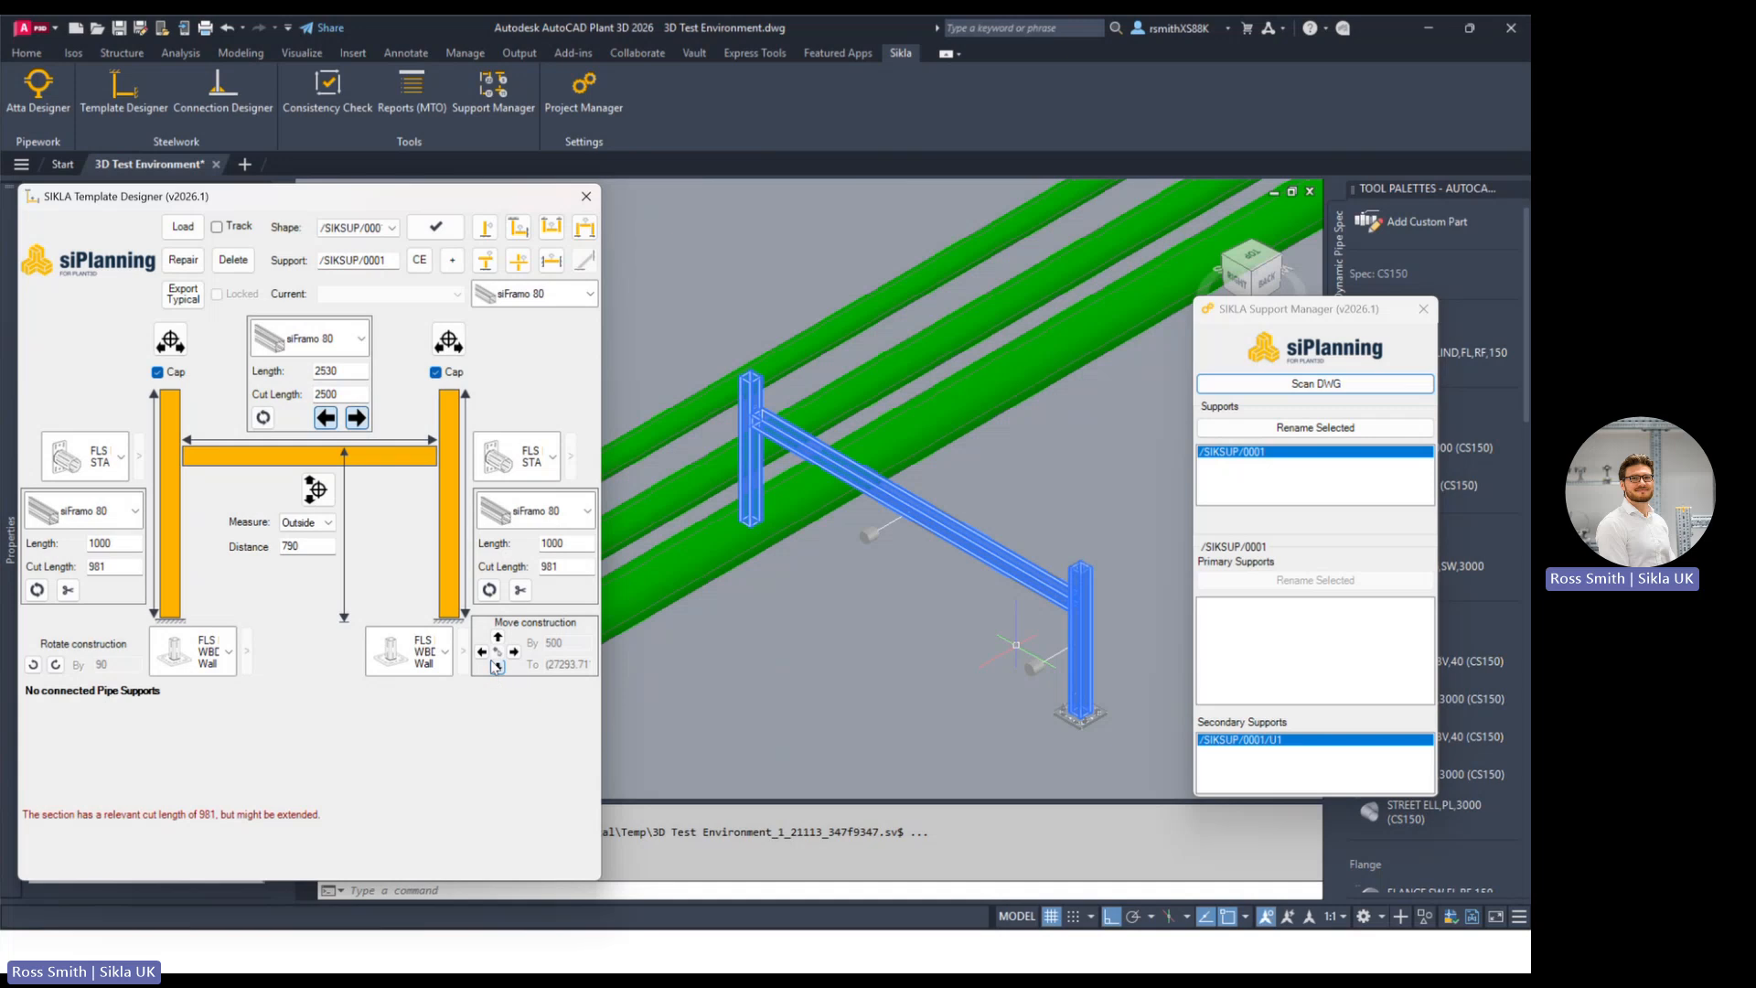
click(482, 652)
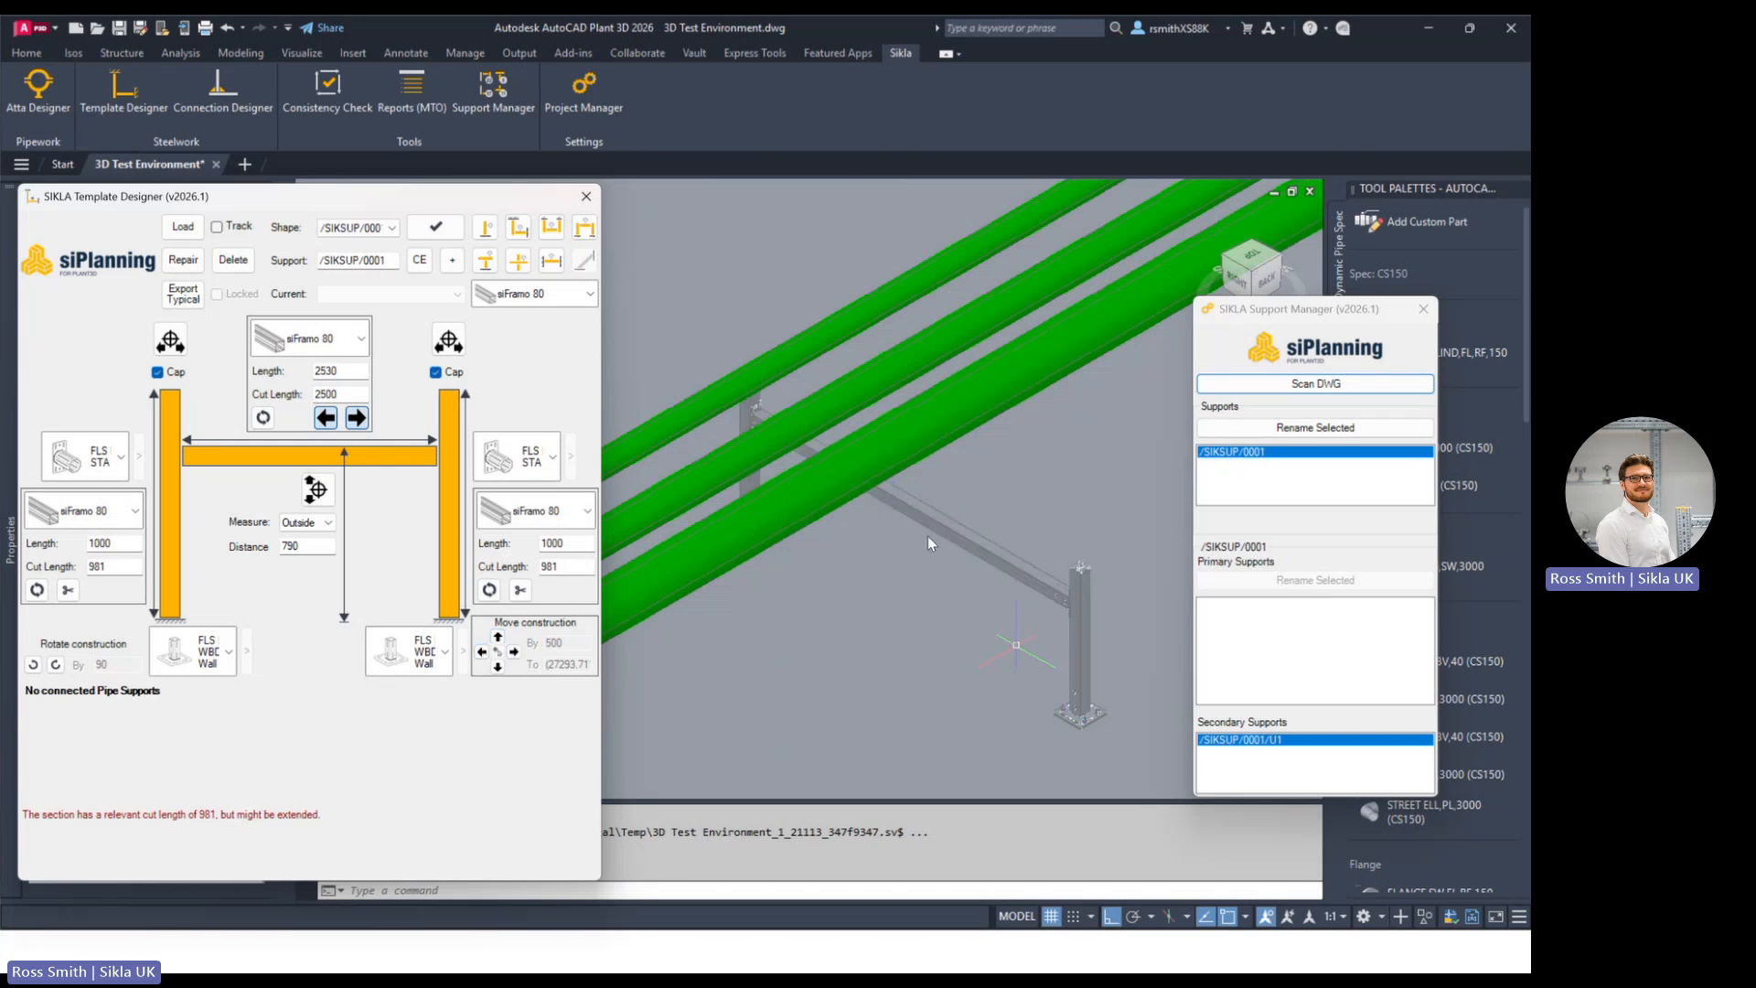
click(482, 651)
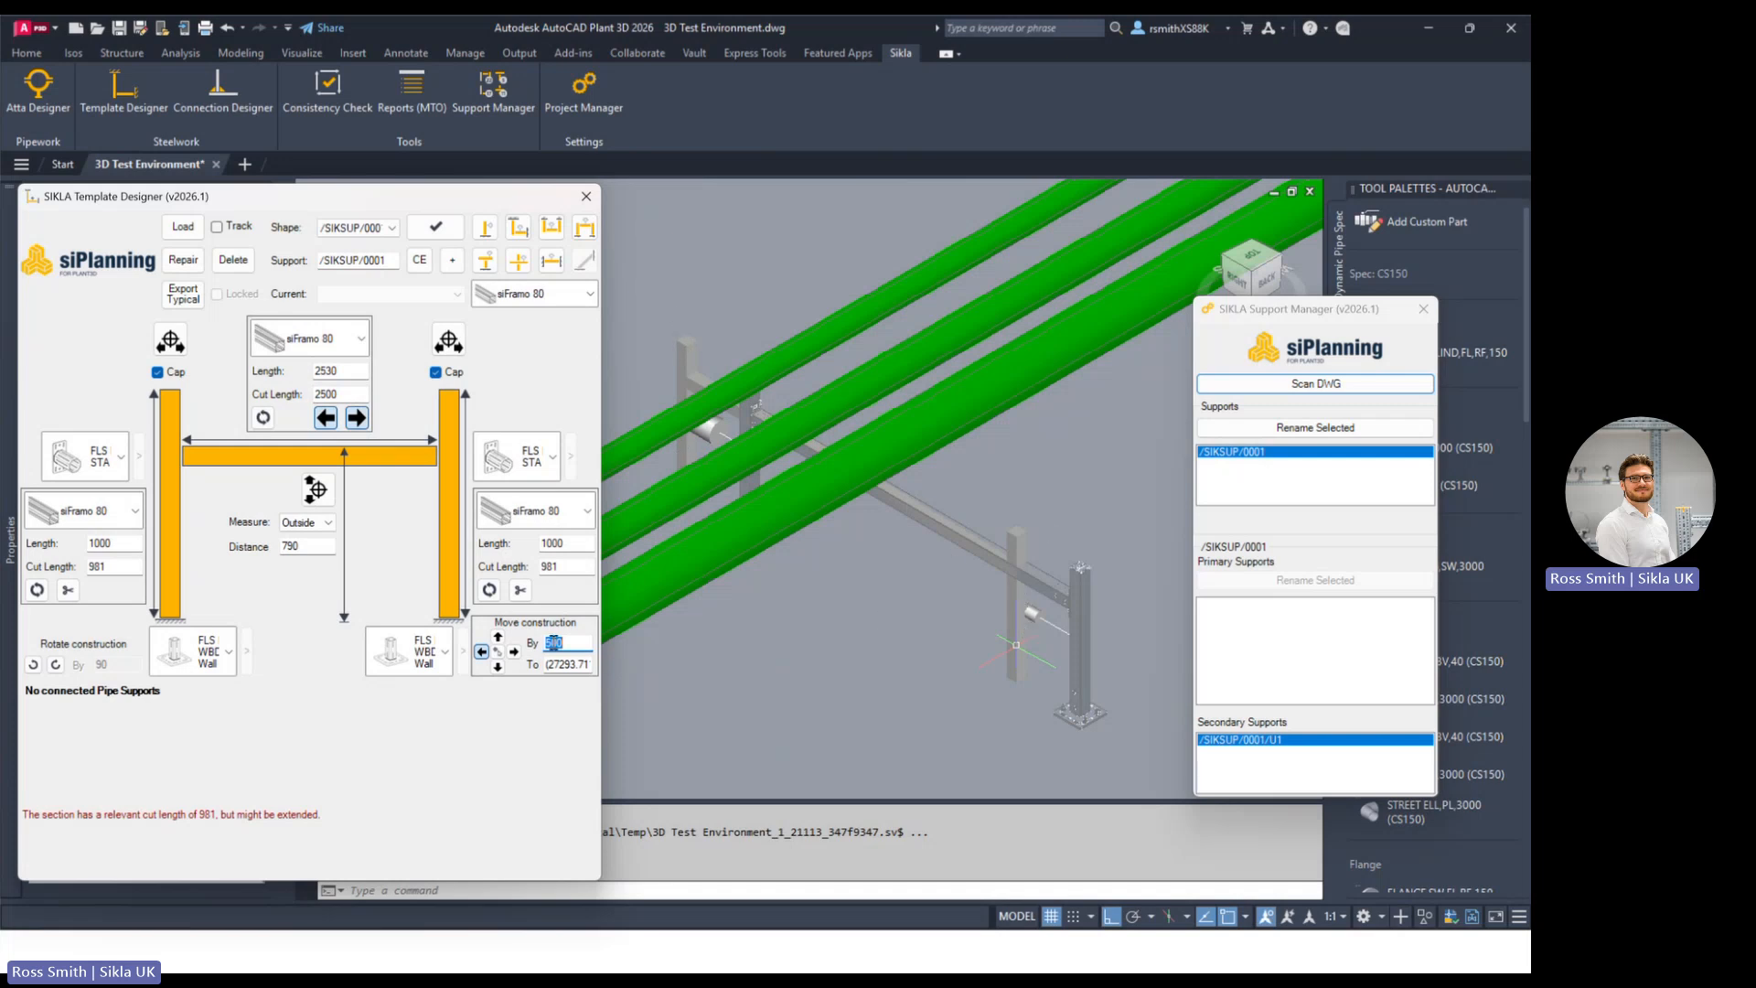
text(750)
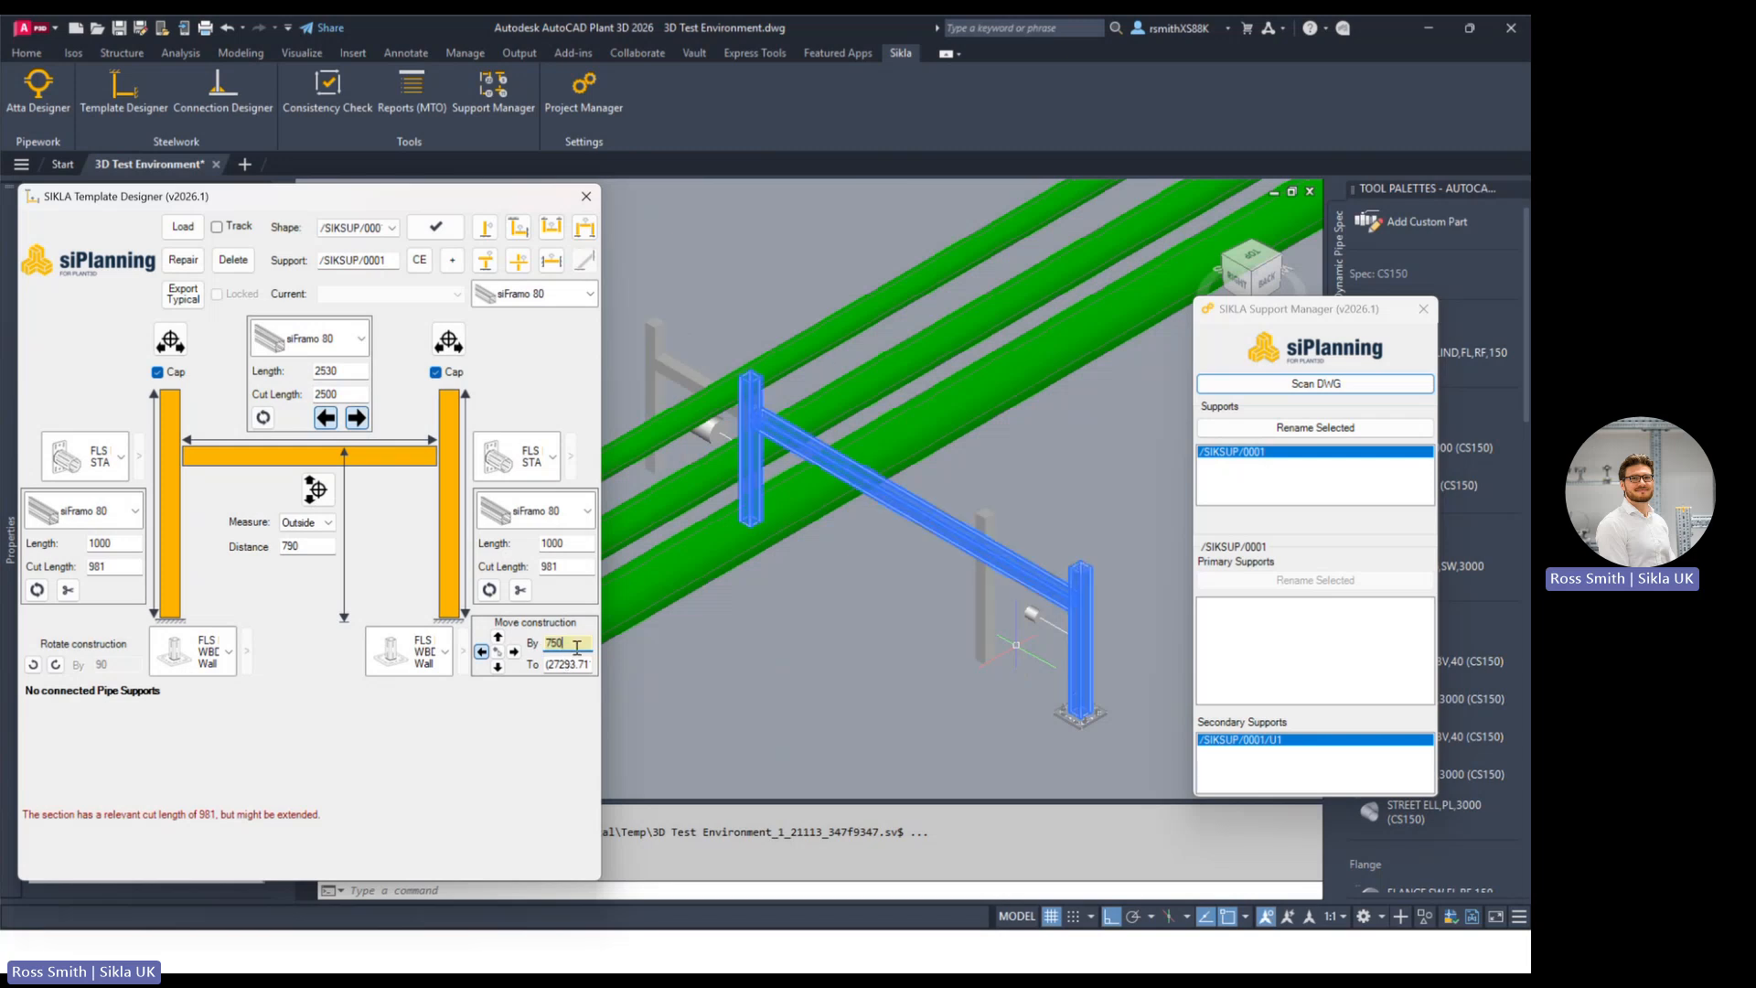
key(Return)
Step: Lower the frame's crossbeam beneath the pipes by setting its outside-measured distance to 750
scroll(874, 525, down, 3)
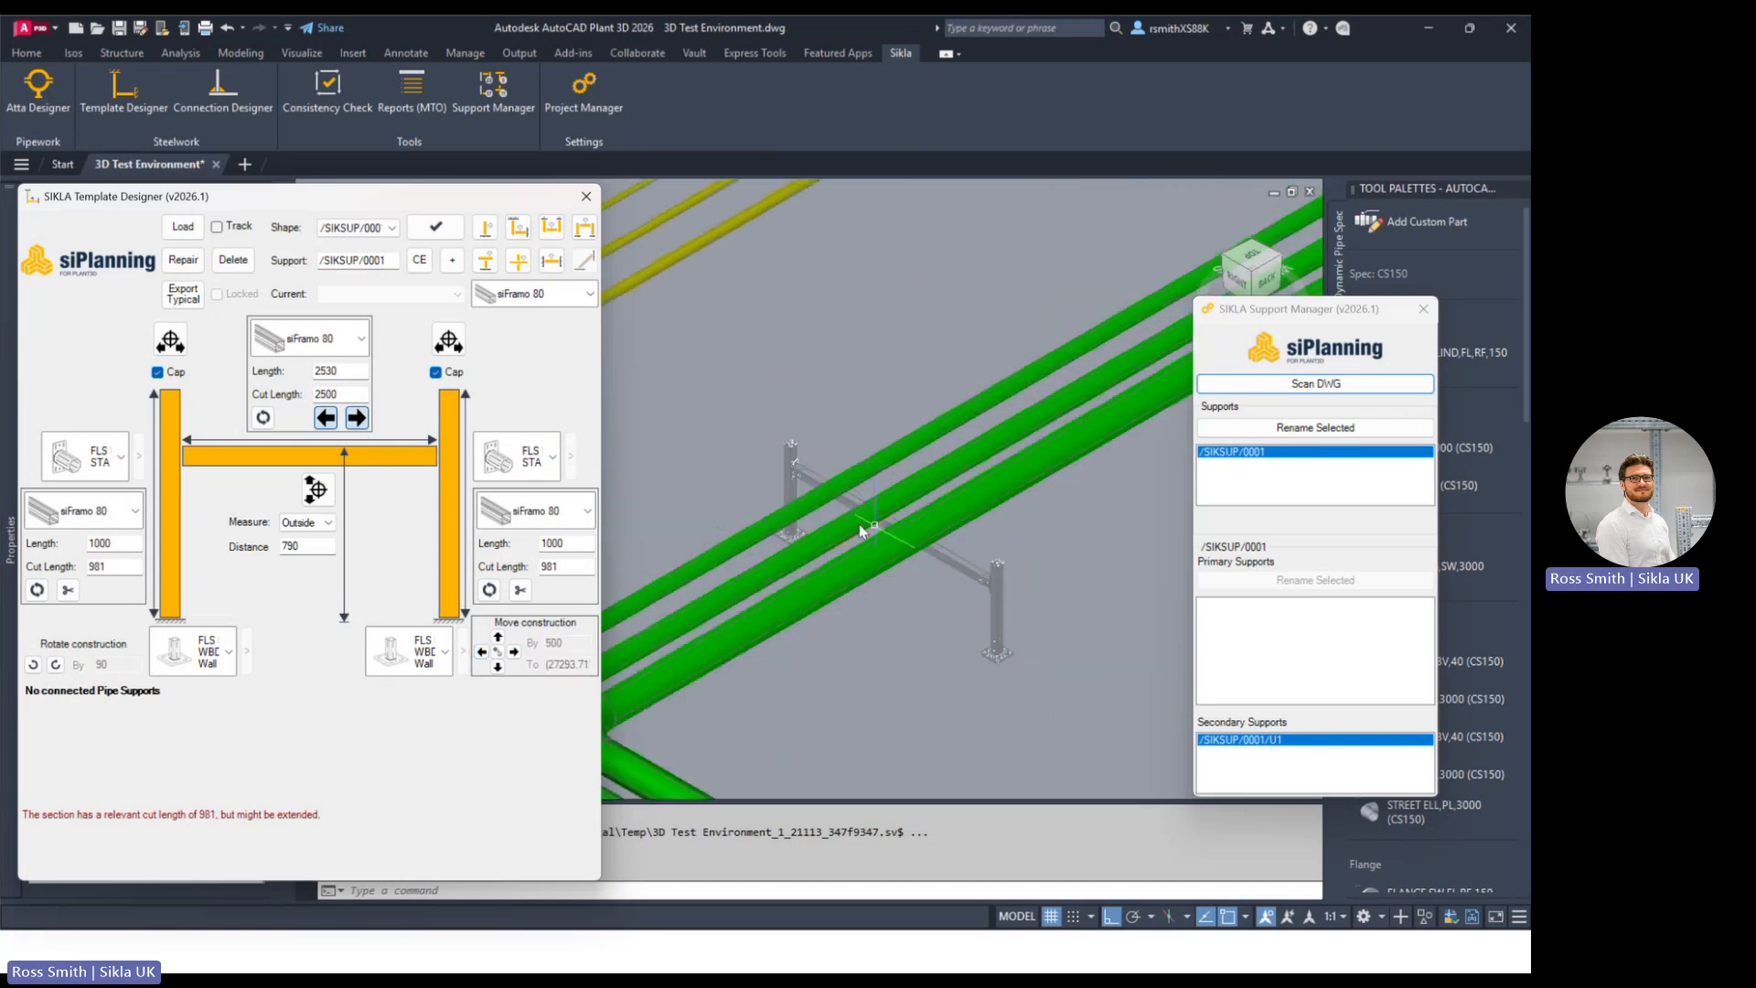
scroll(913, 556, up, 2)
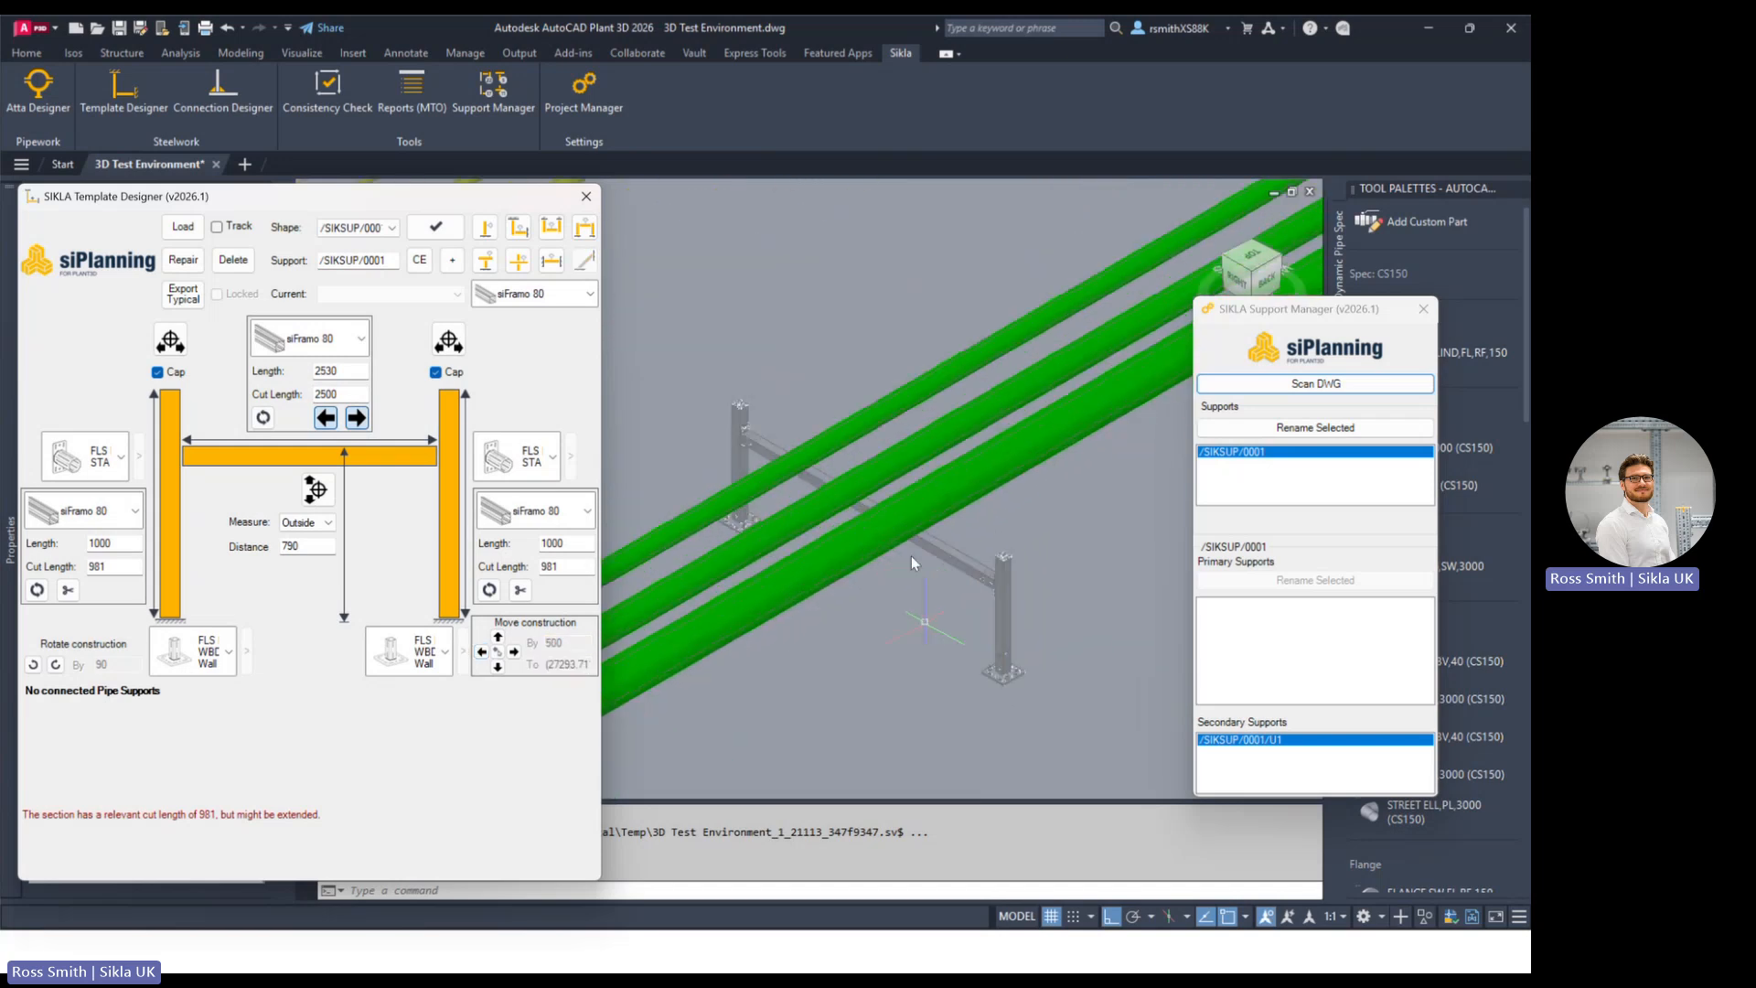
scroll(831, 580, up, 2)
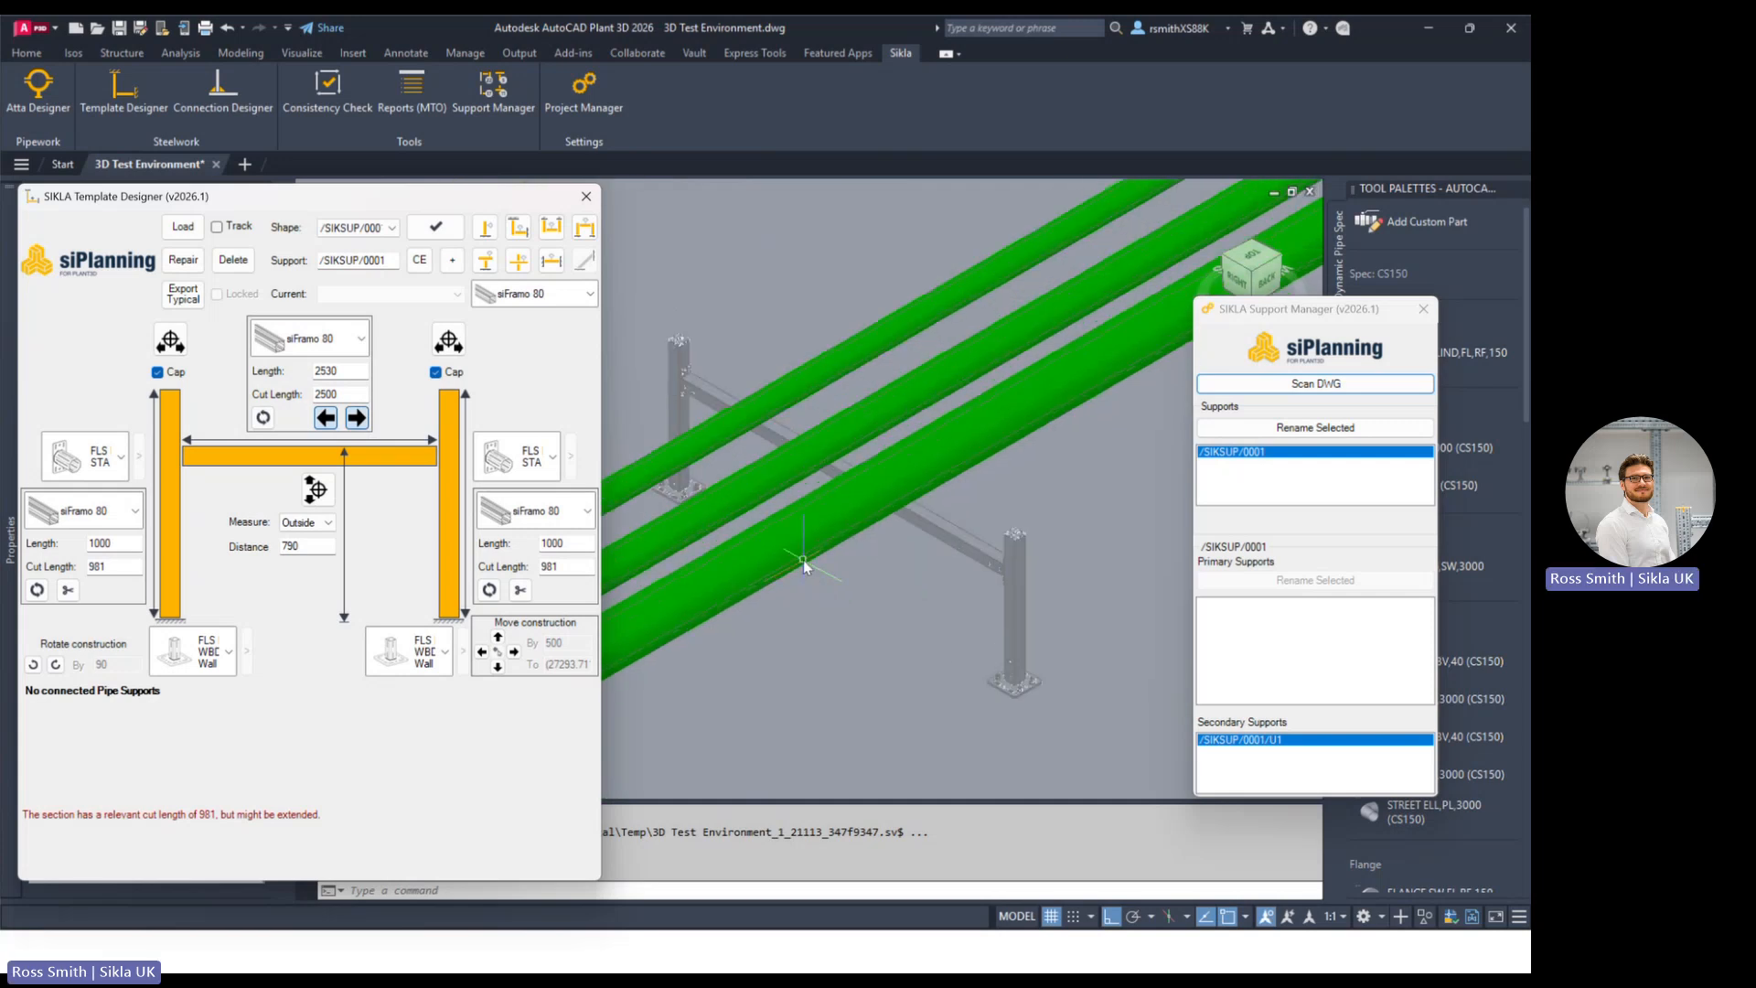
scroll(803, 560, down, 2)
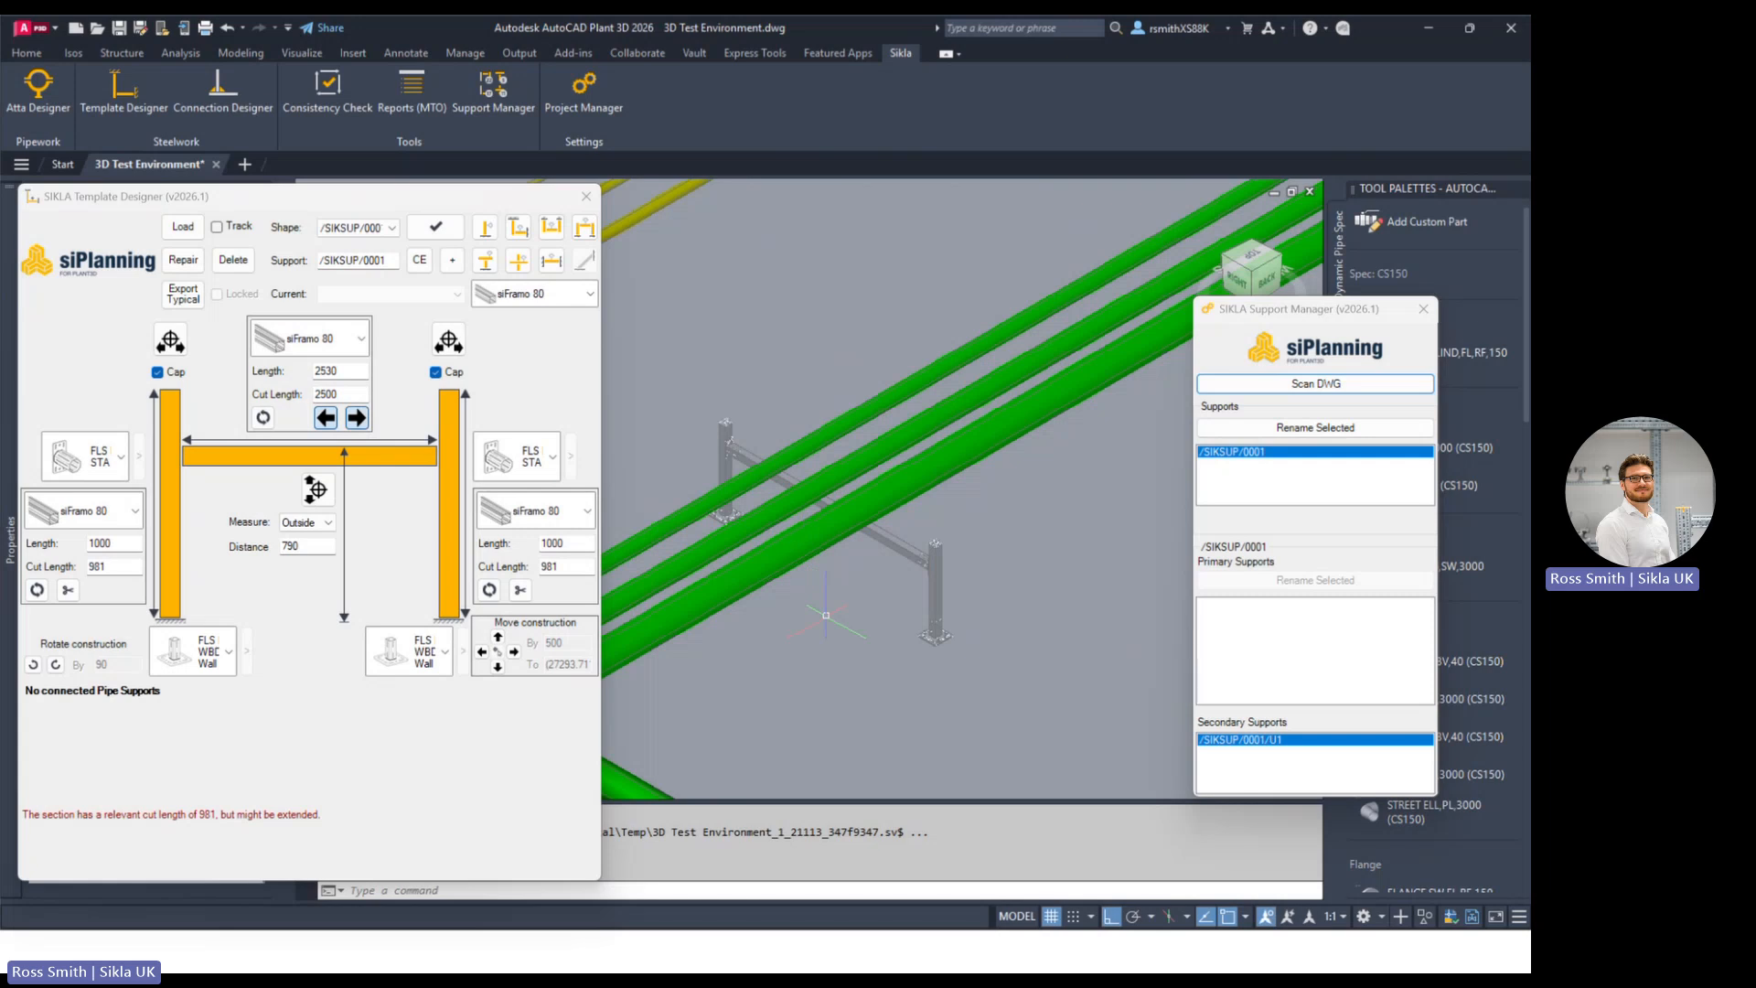
shift+middle_drag(837, 626, 844, 542)
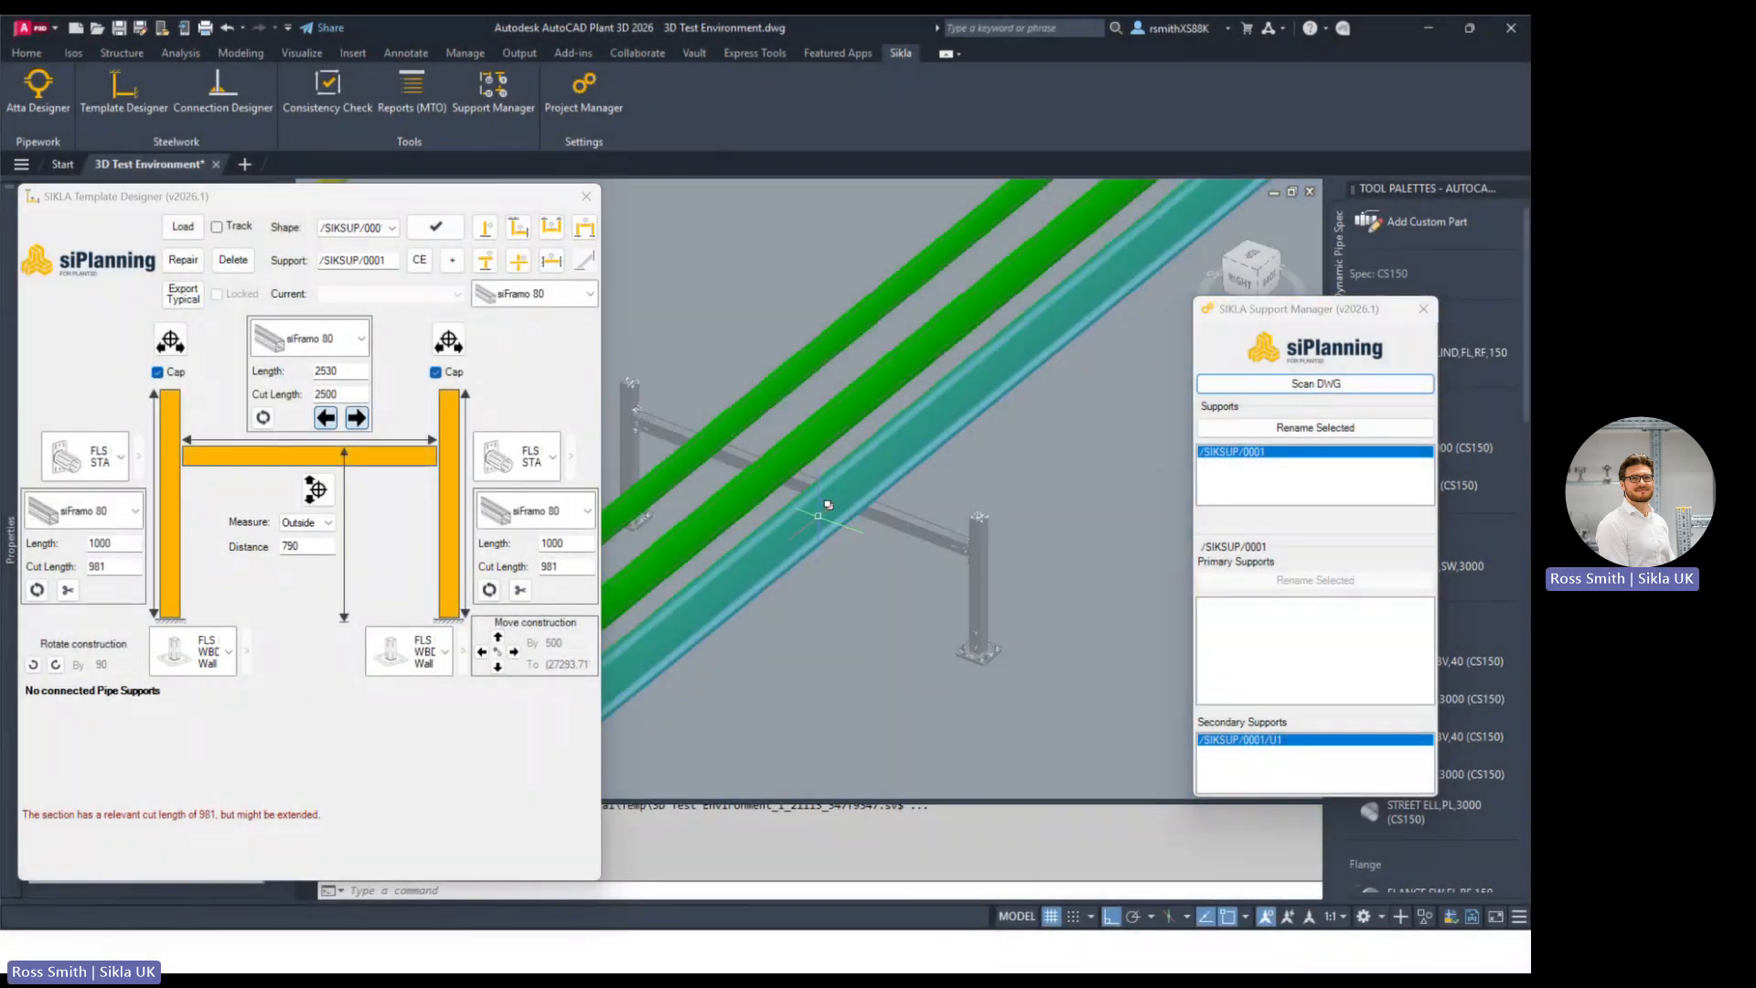
shift+middle_drag(828, 505, 864, 426)
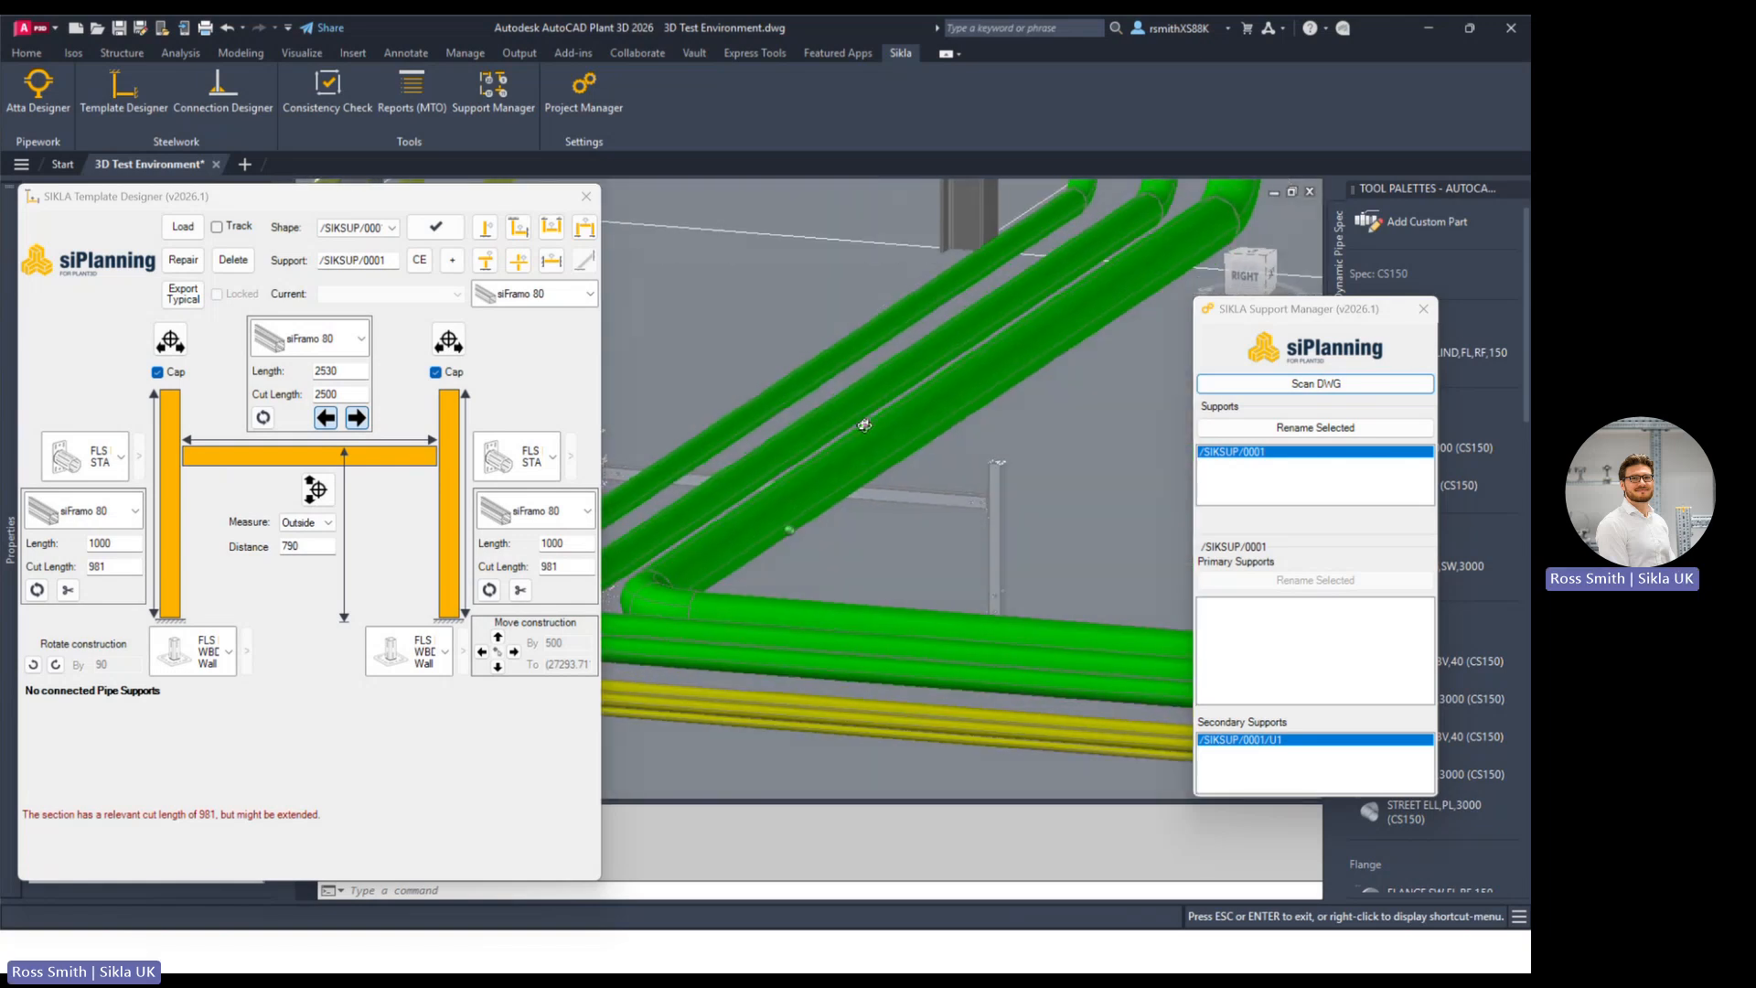
click(411, 209)
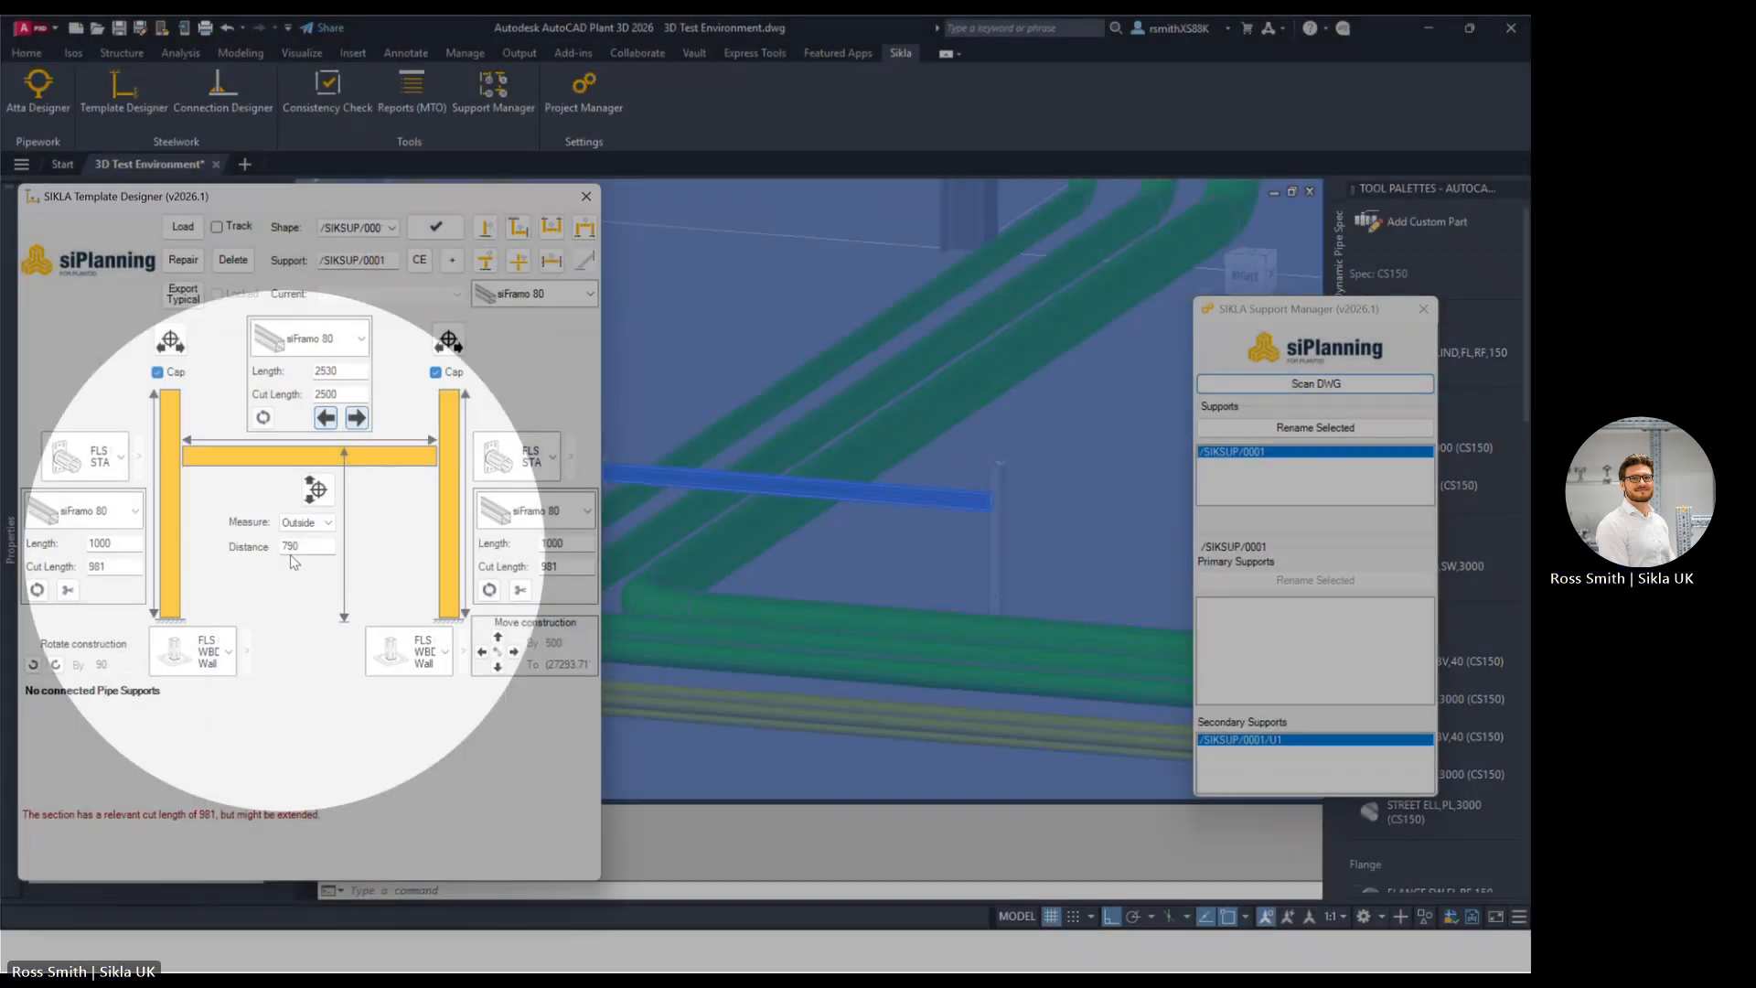
double_click(291, 546)
text(7)
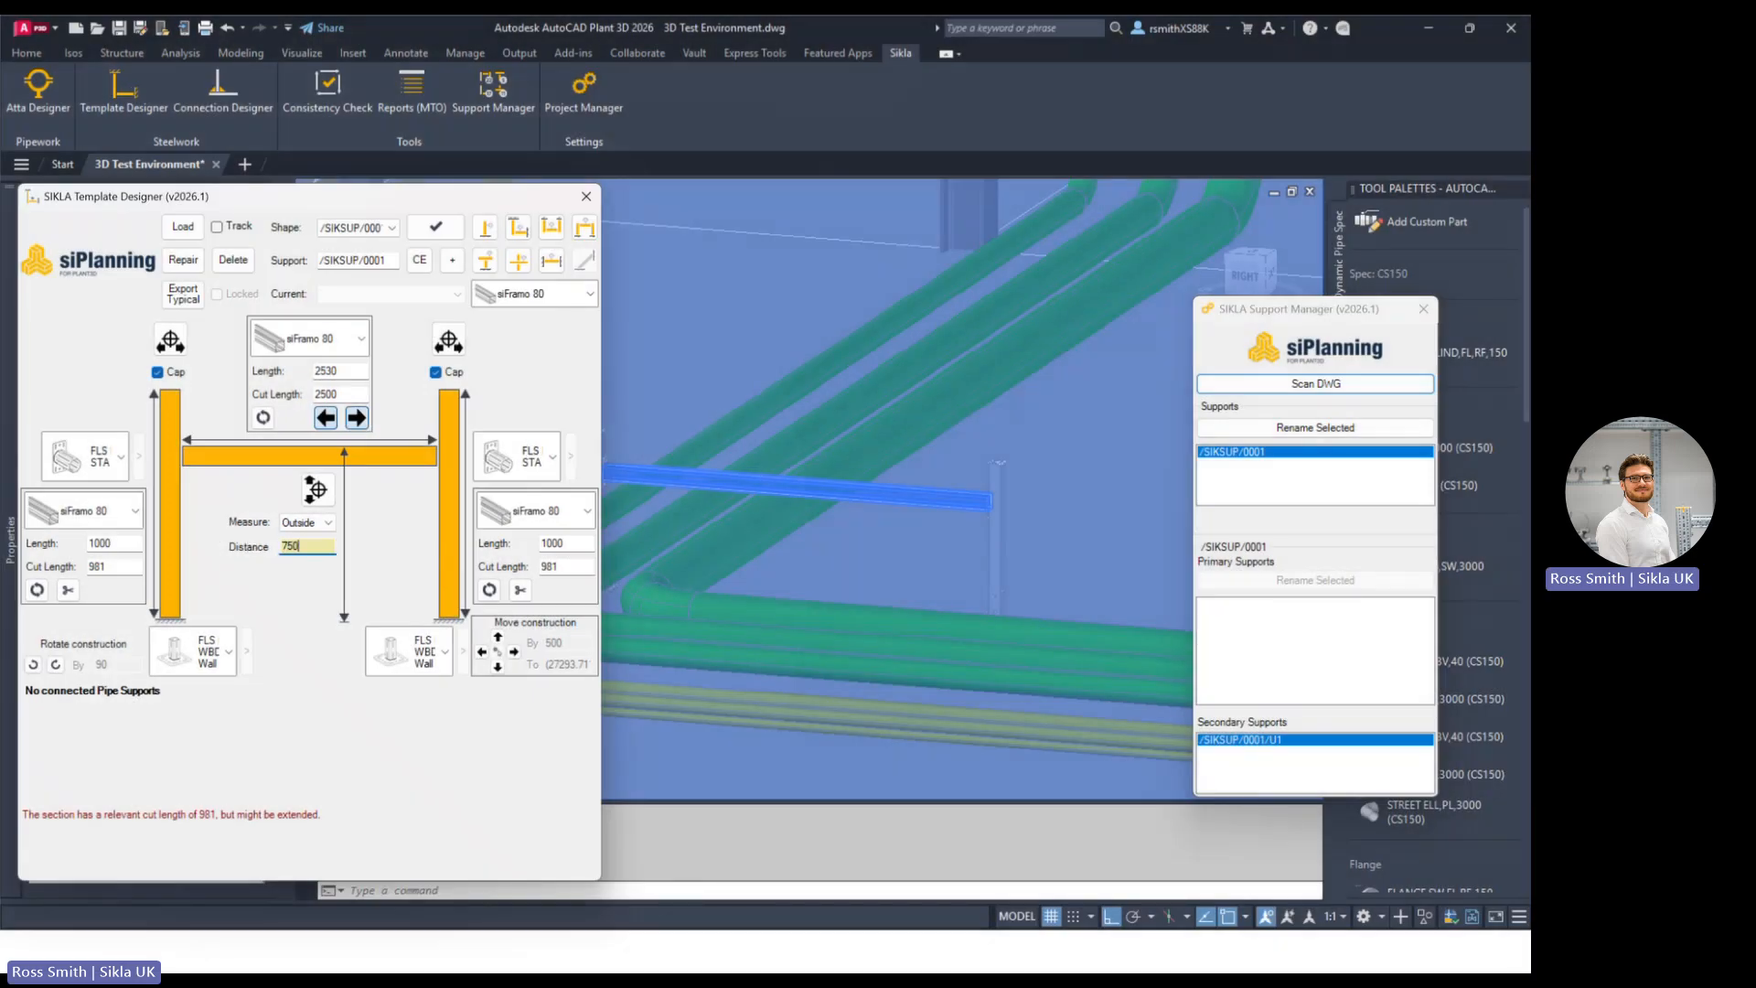
key(Return)
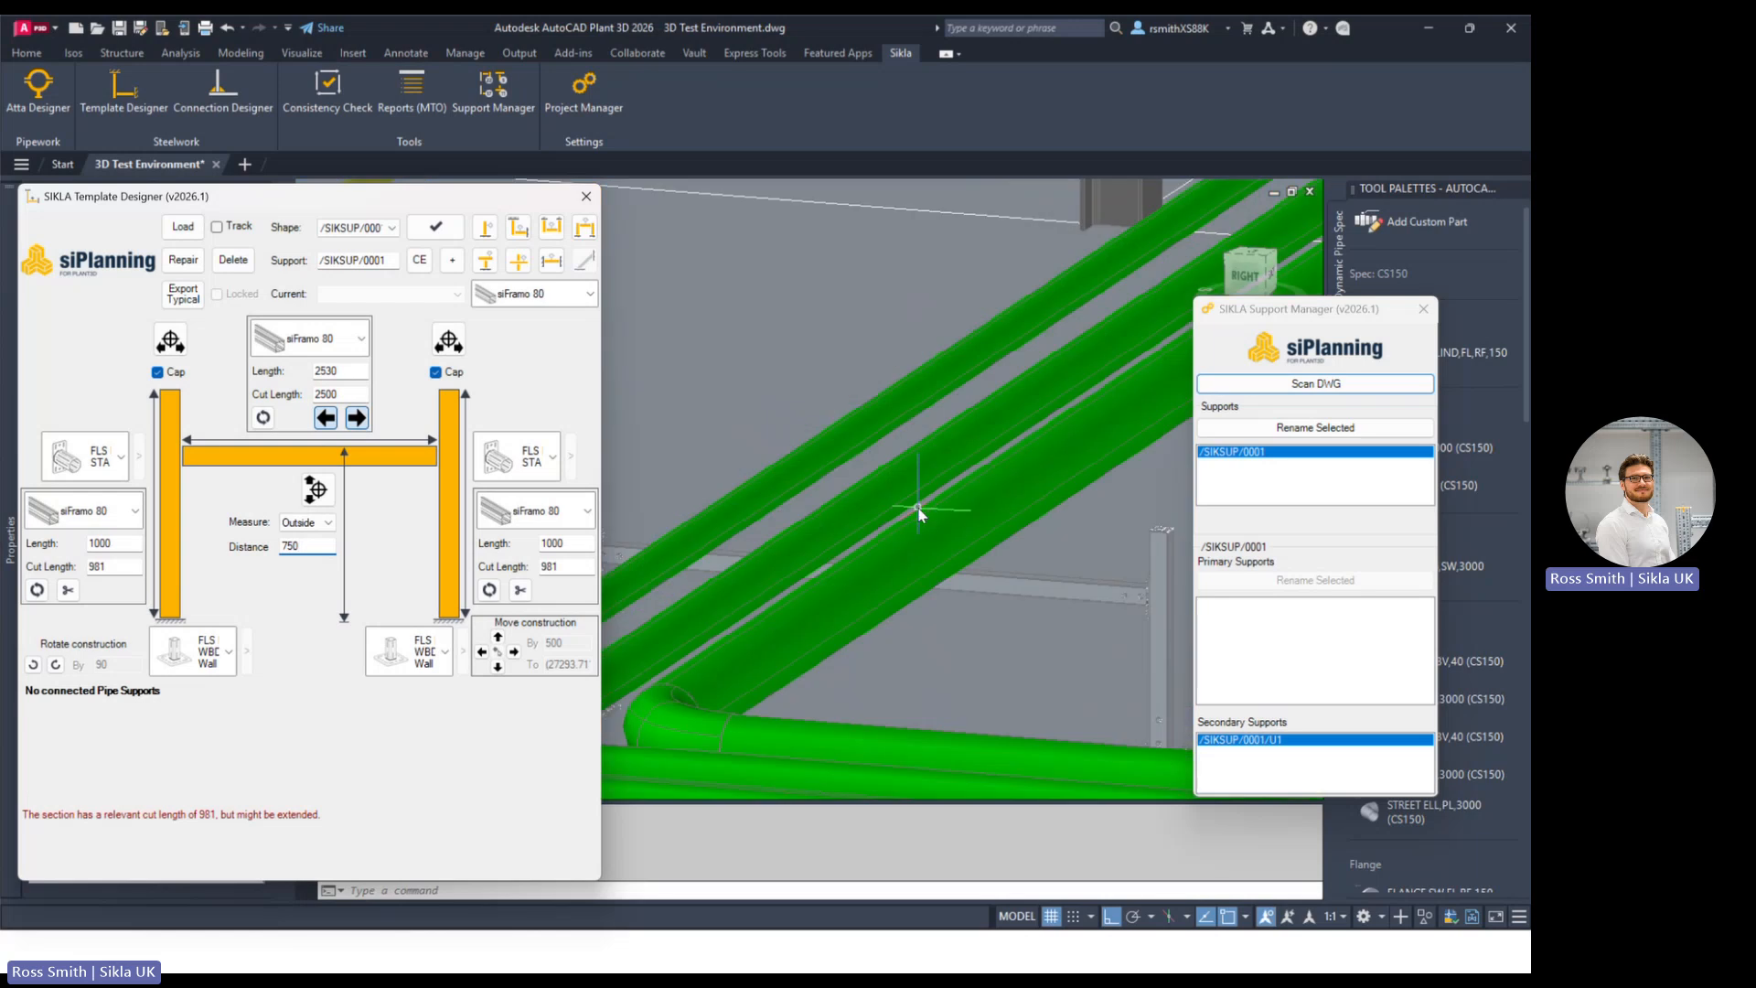
Step: Rescan the drawing to highlight the adjusted frame under its support, and open the Attachment Designer with its window moved clear of the frame
mouse_move(927, 563)
shift+middle_down()
mouse_move(999, 526)
mouse_move(918, 568)
shift+middle_up()
scroll(918, 569, up, 2)
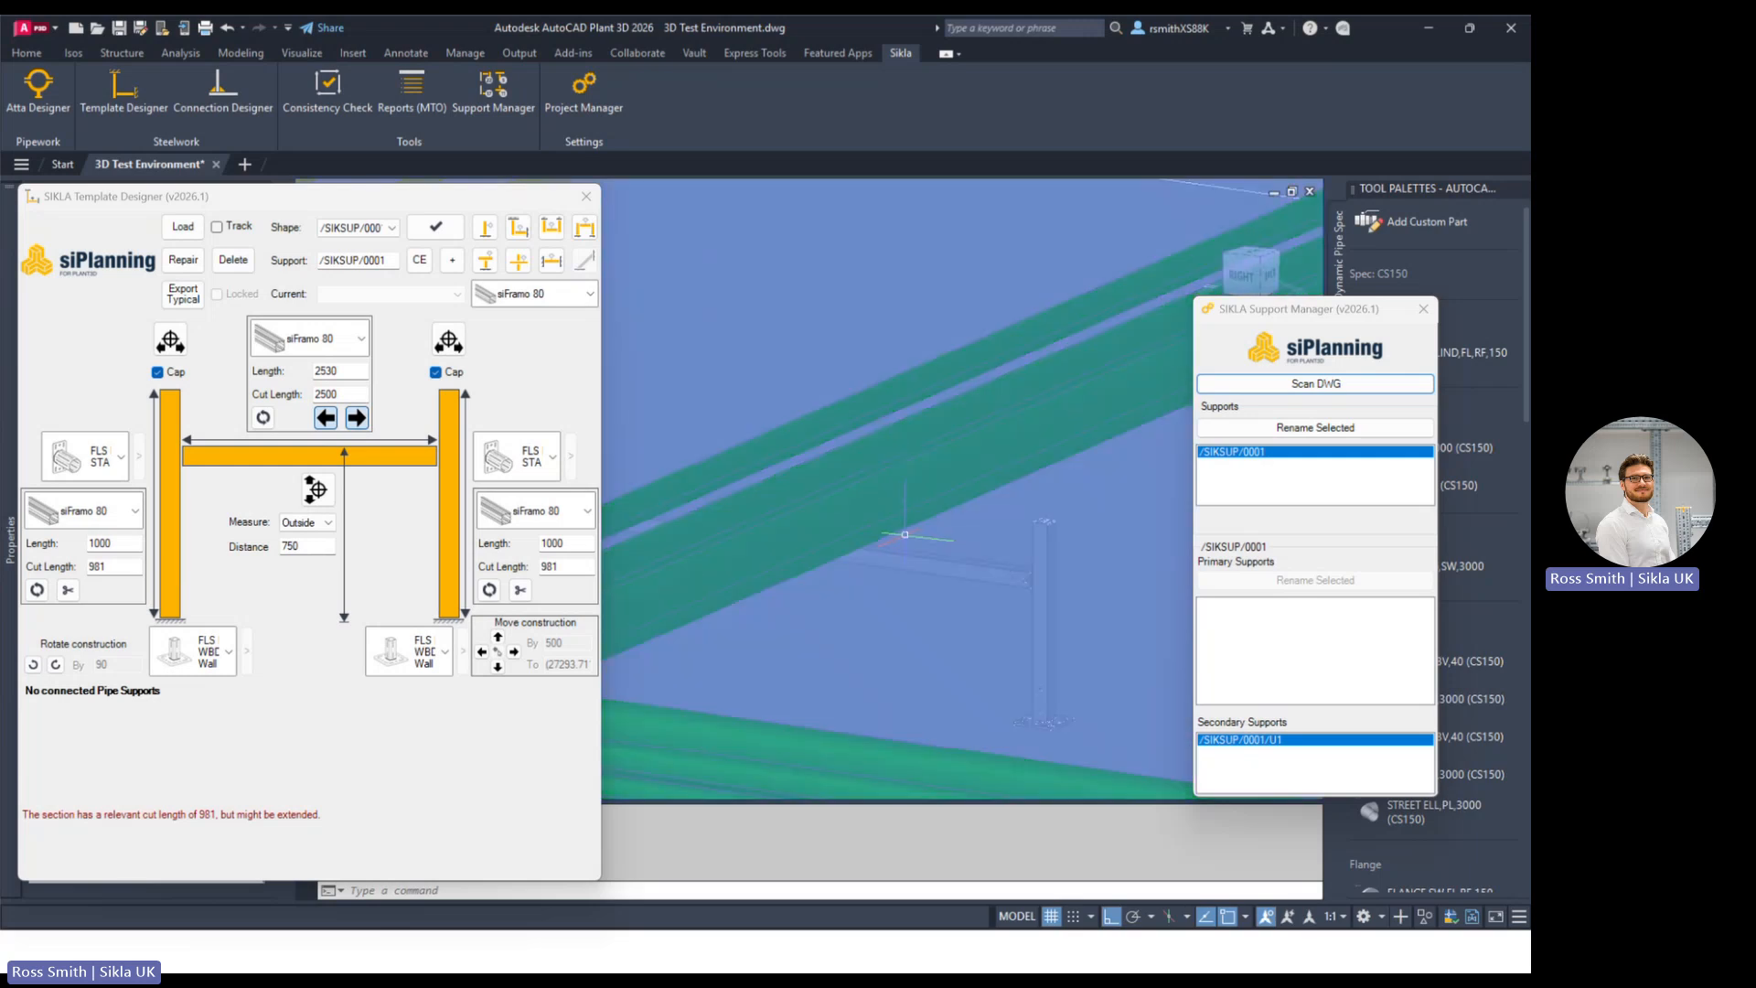
scroll(907, 533, down, 2)
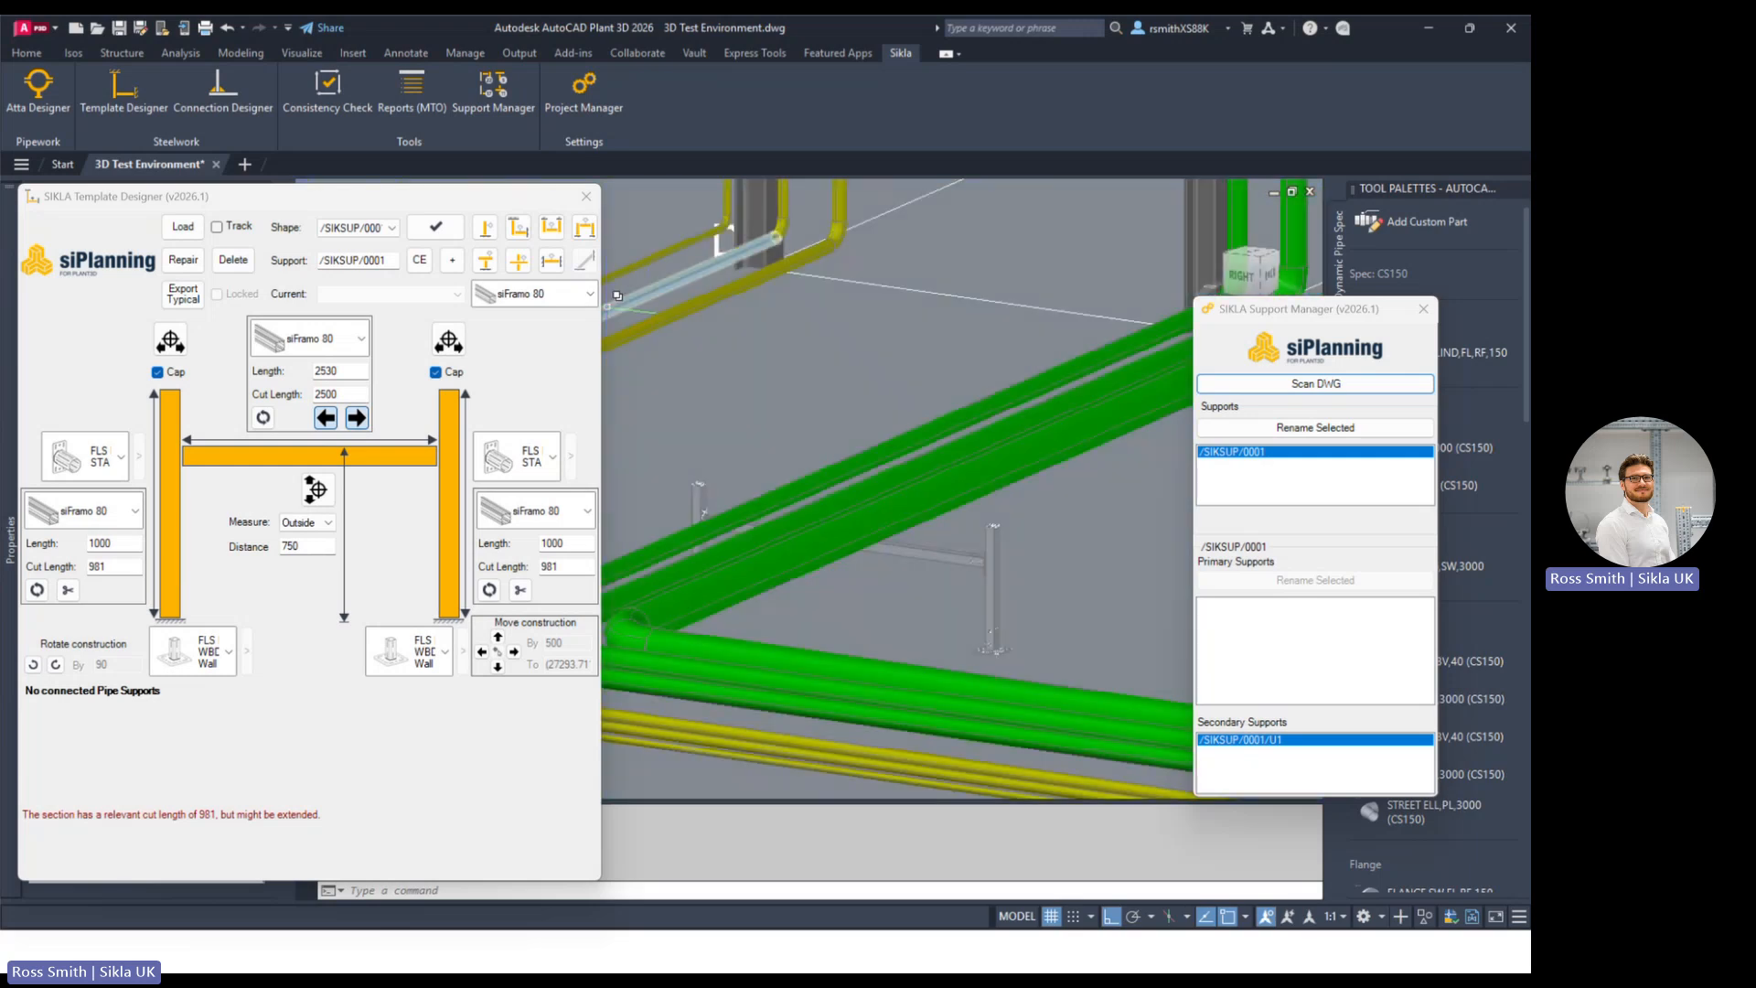
shift+middle_drag(911, 463, 914, 463)
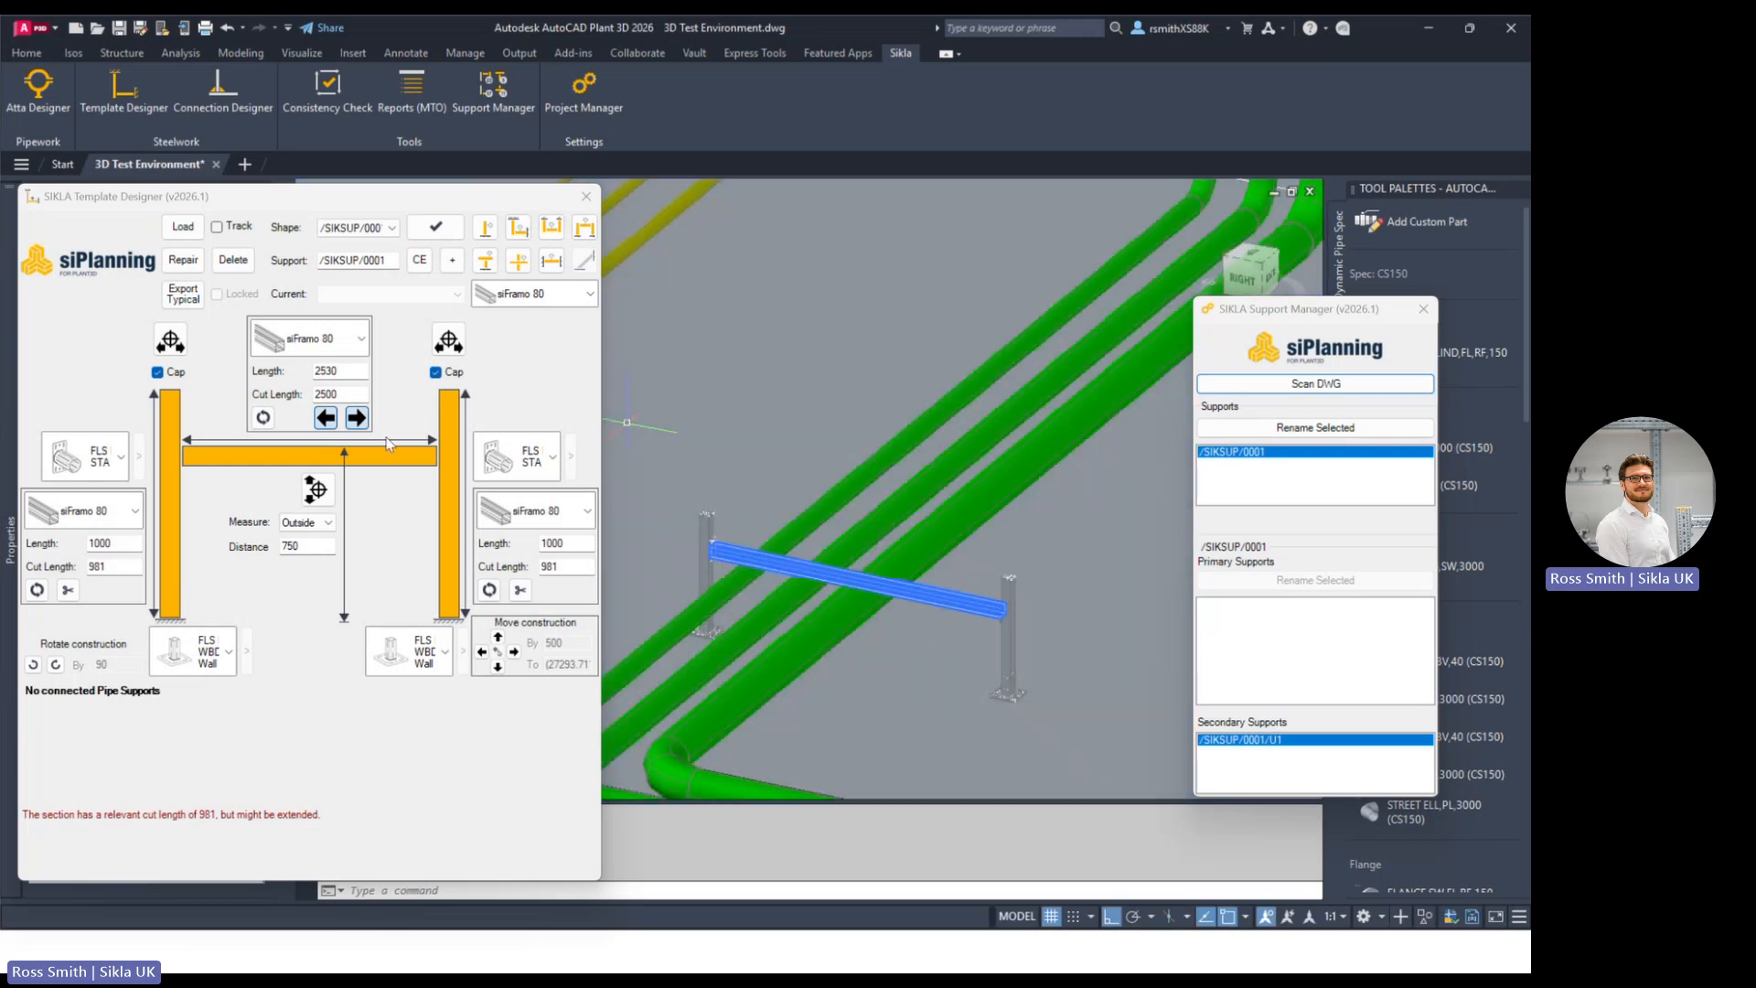
click(1285, 384)
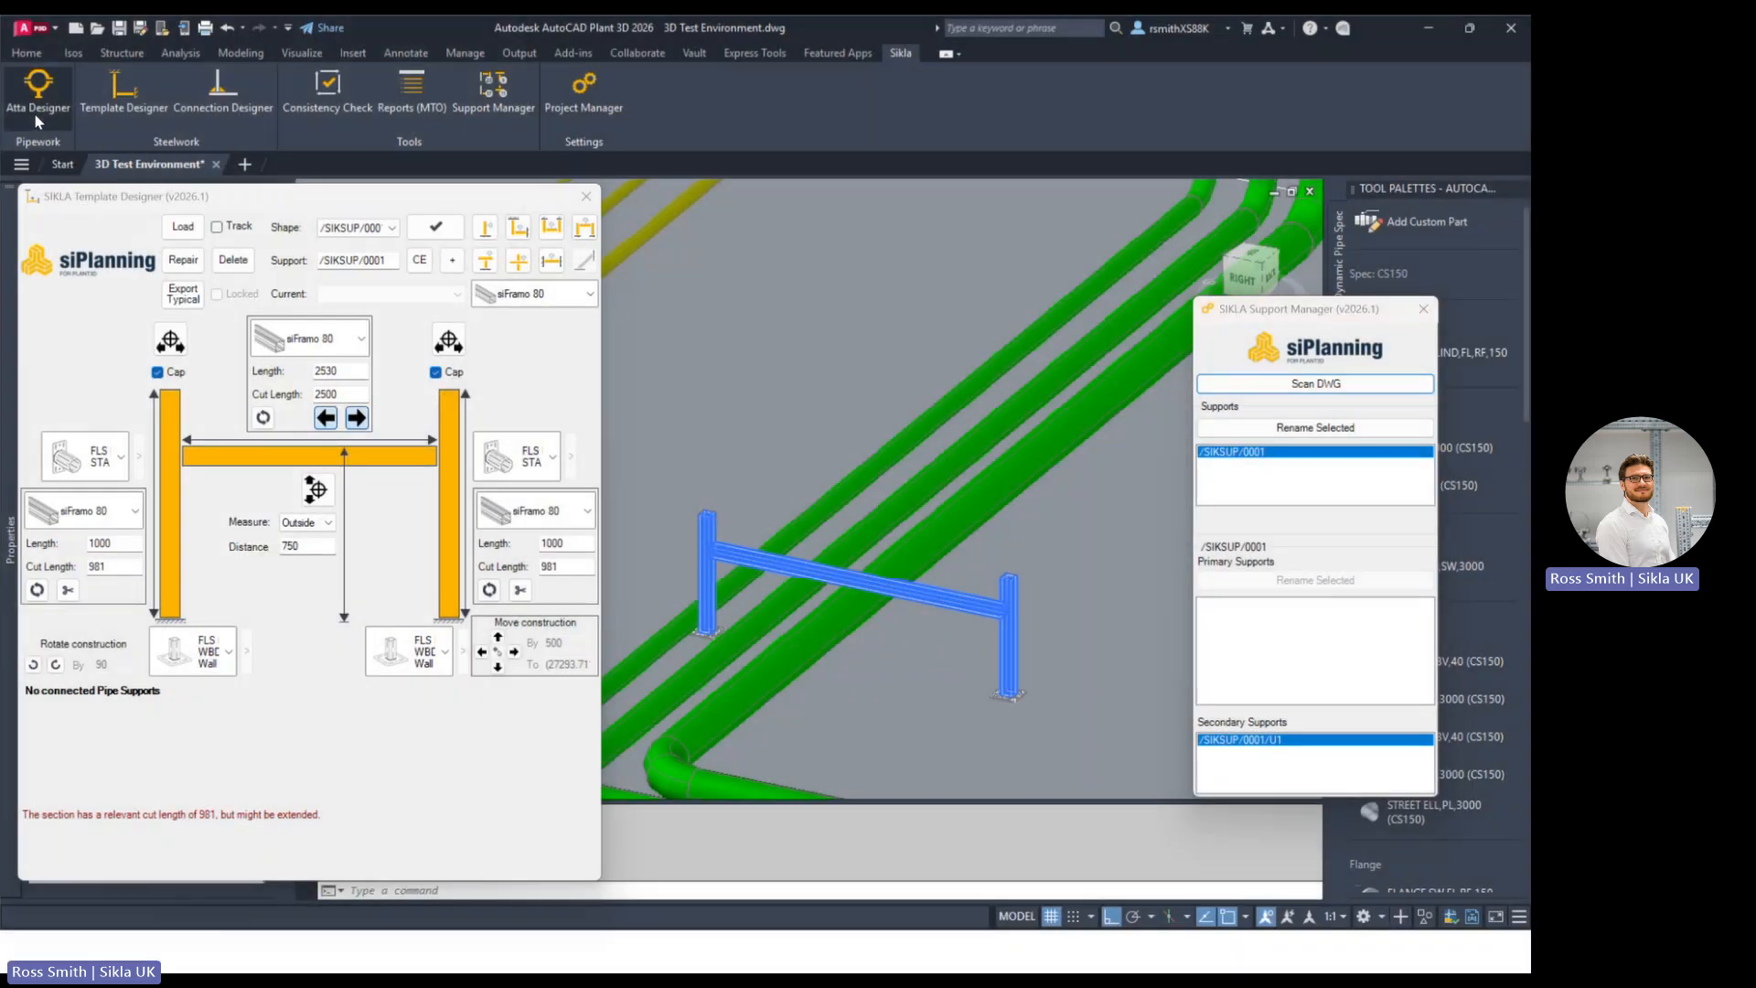
click(35, 112)
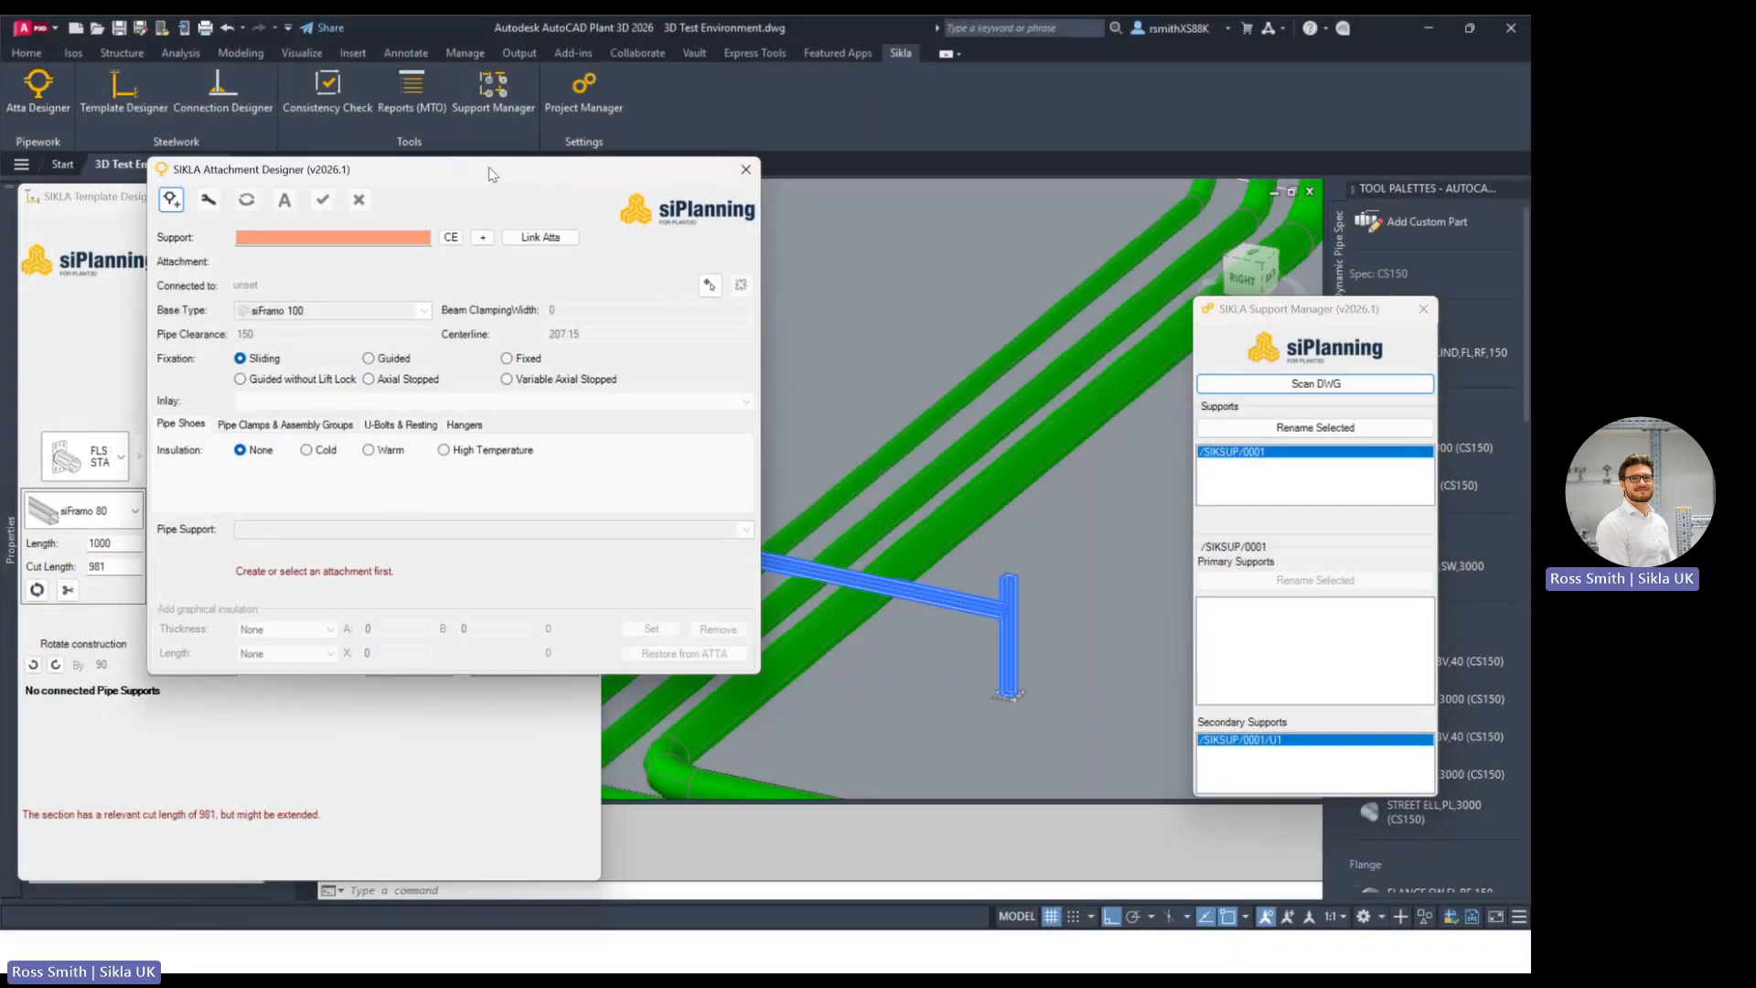
drag(490, 169, 957, 28)
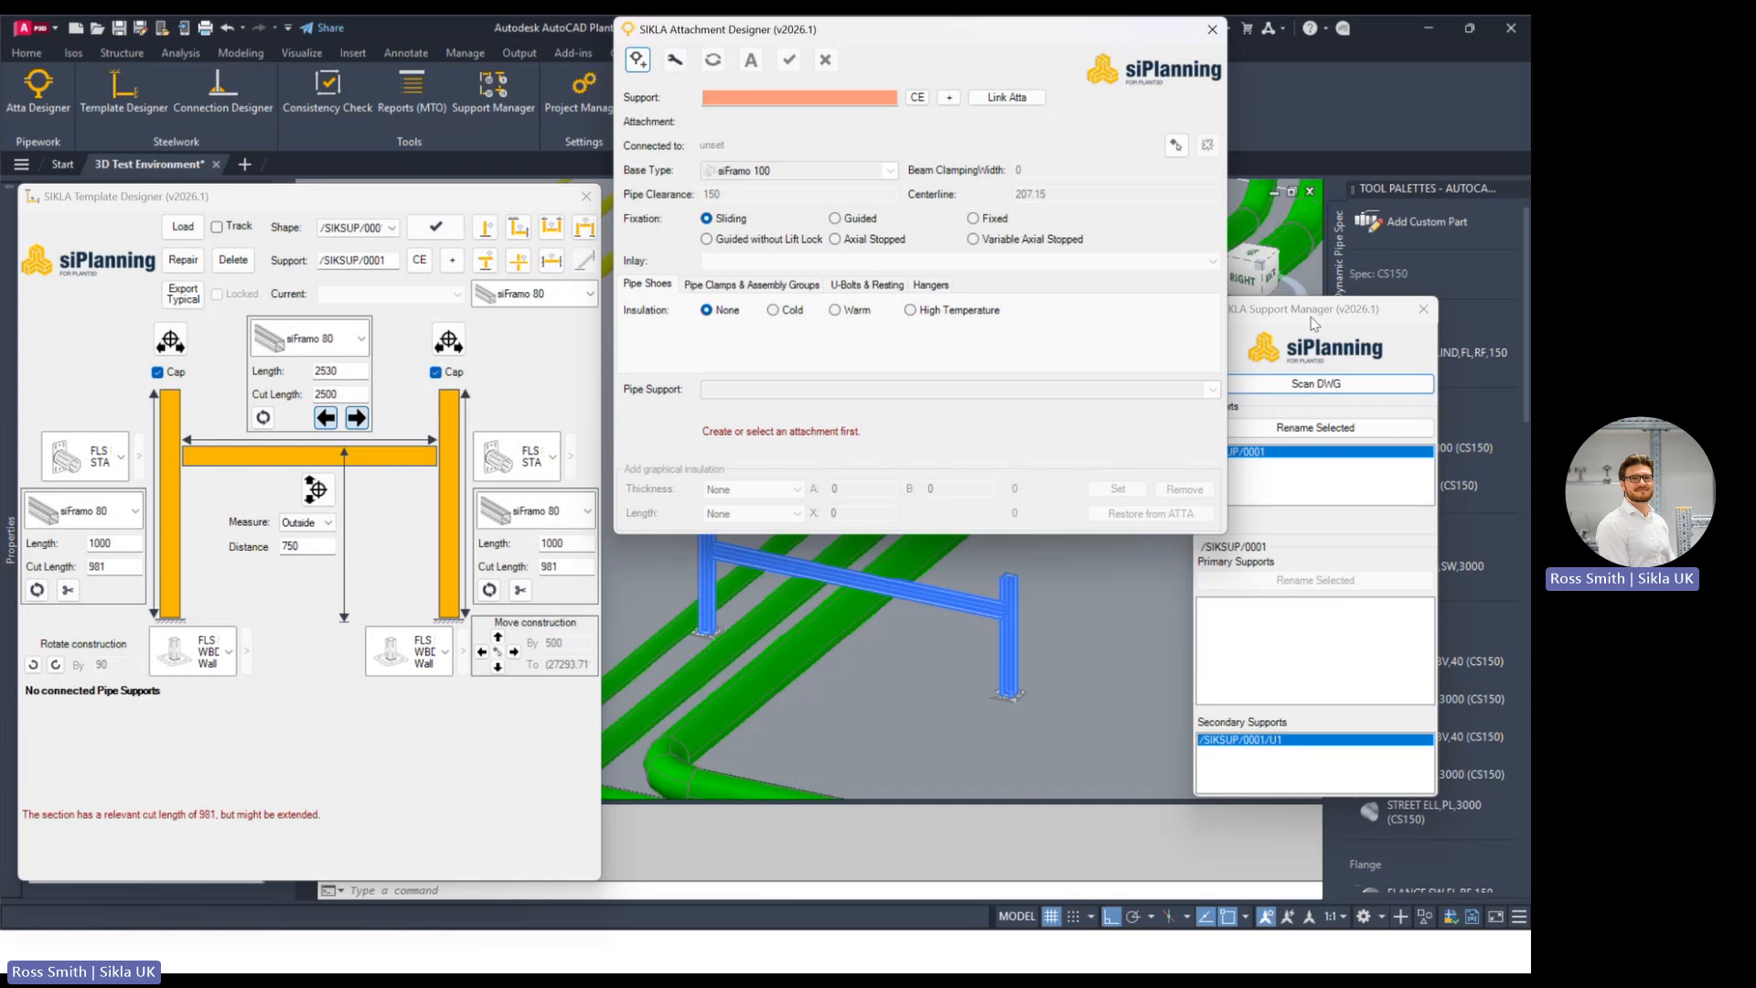
Step: Clear the view of the frame, create a pipe attachment on the nearest DN 300 green pipe and connect it to the frame's crossbeam
drag(1315, 315, 1392, 469)
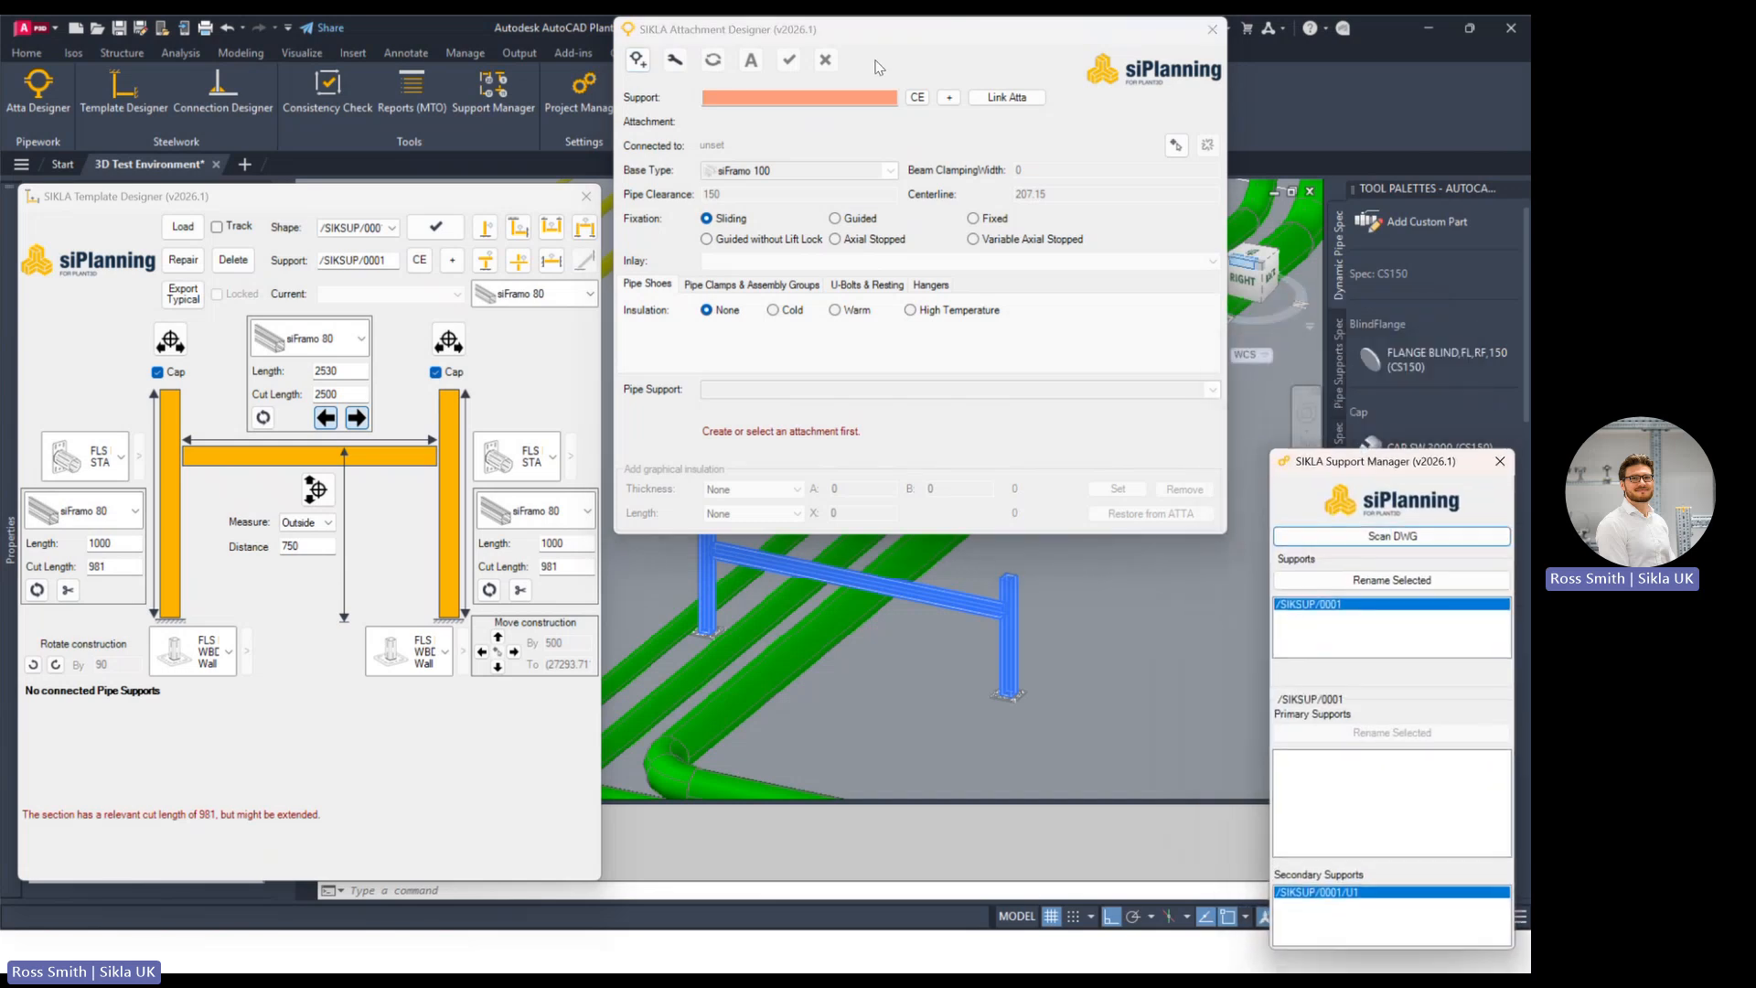
drag(892, 41, 1182, 66)
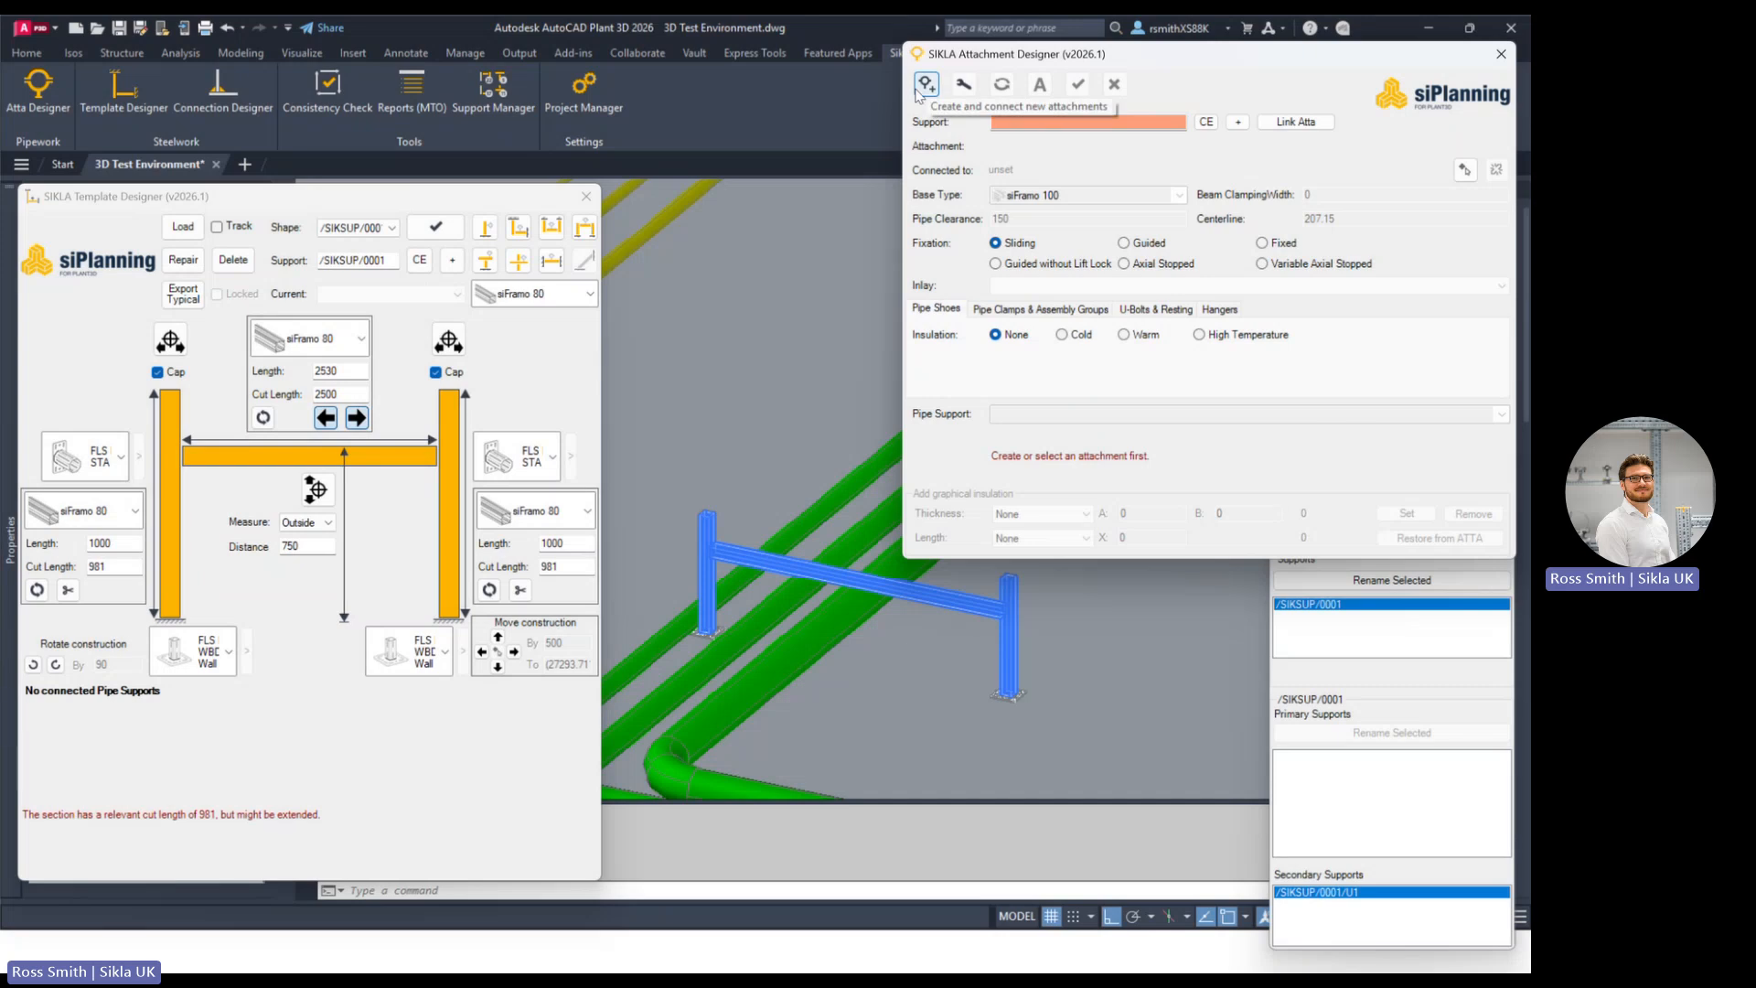
click(926, 85)
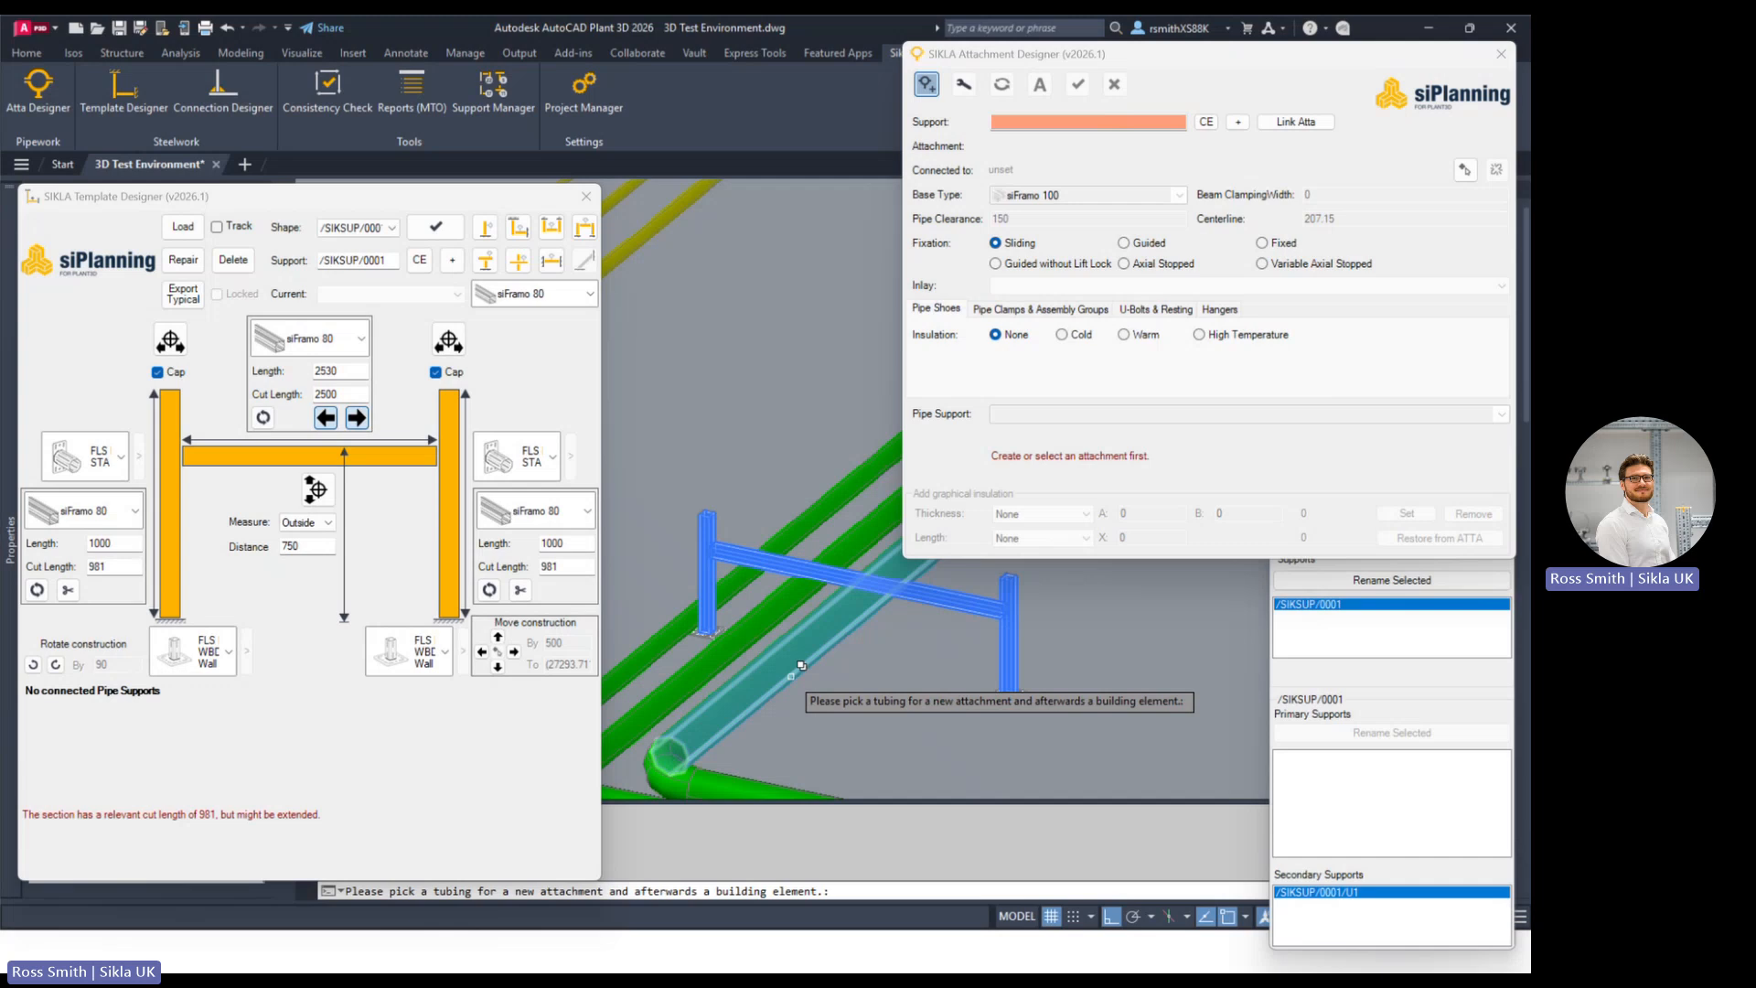
scroll(801, 664, down, 4)
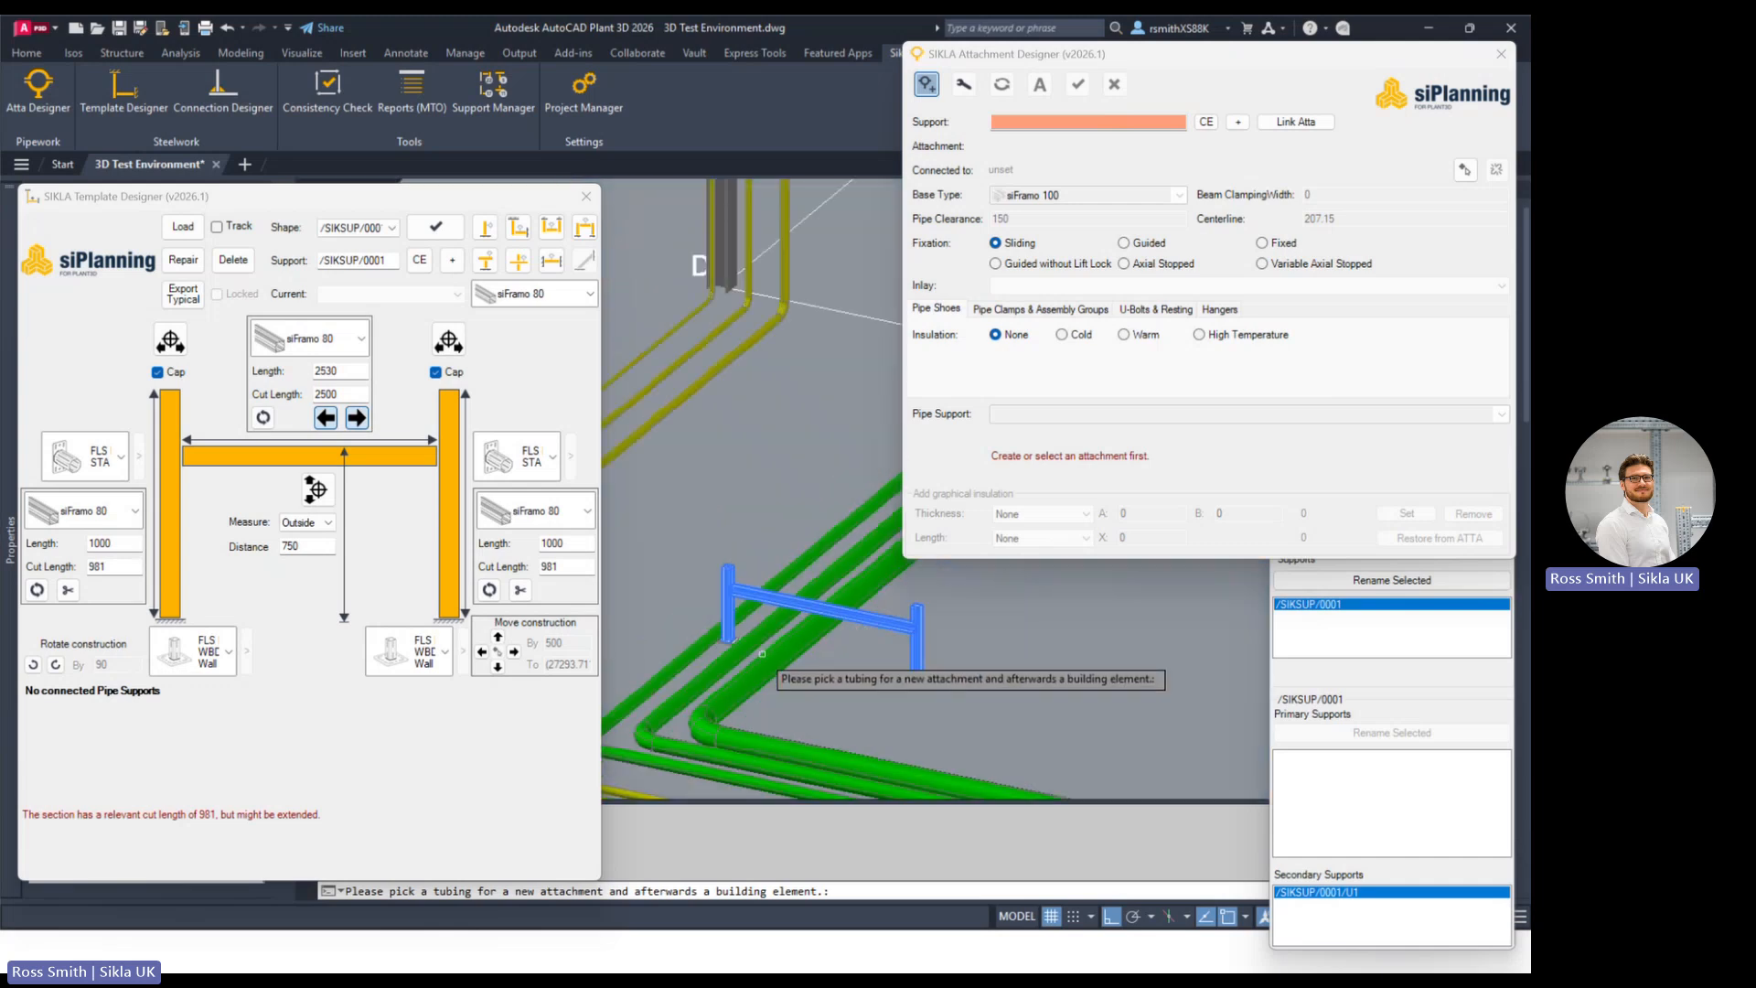
scroll(823, 653, up, 3)
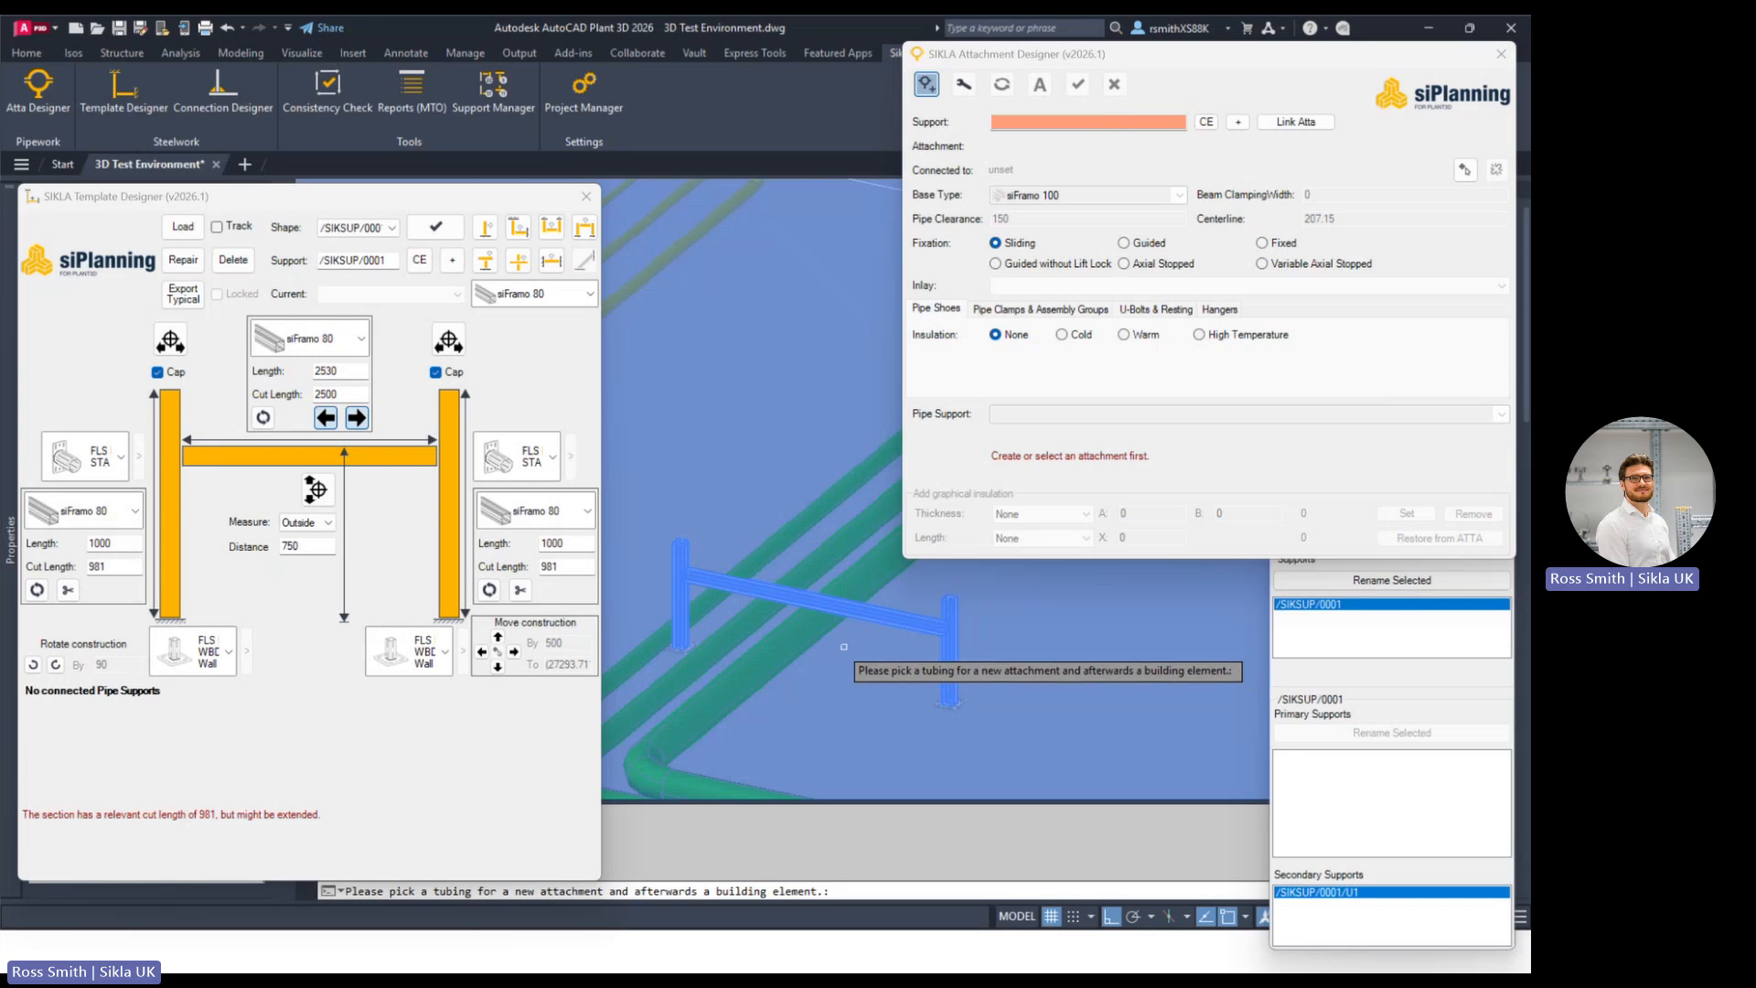
scroll(824, 640, up, 2)
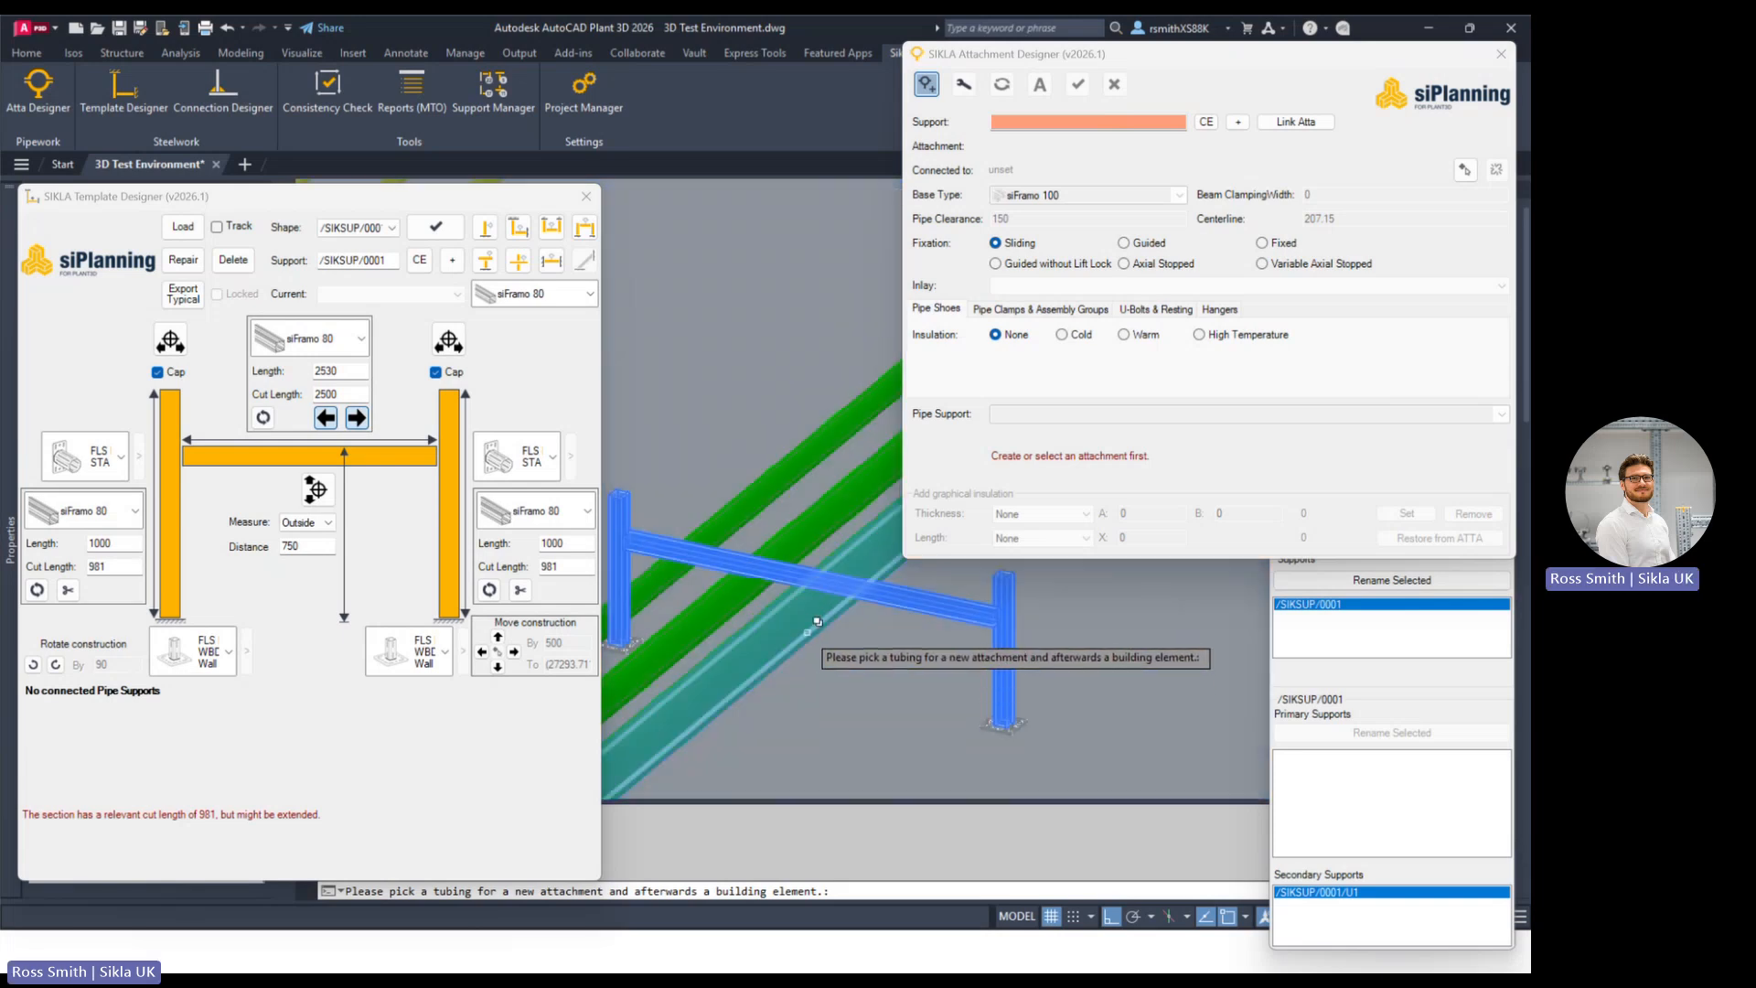
click(817, 621)
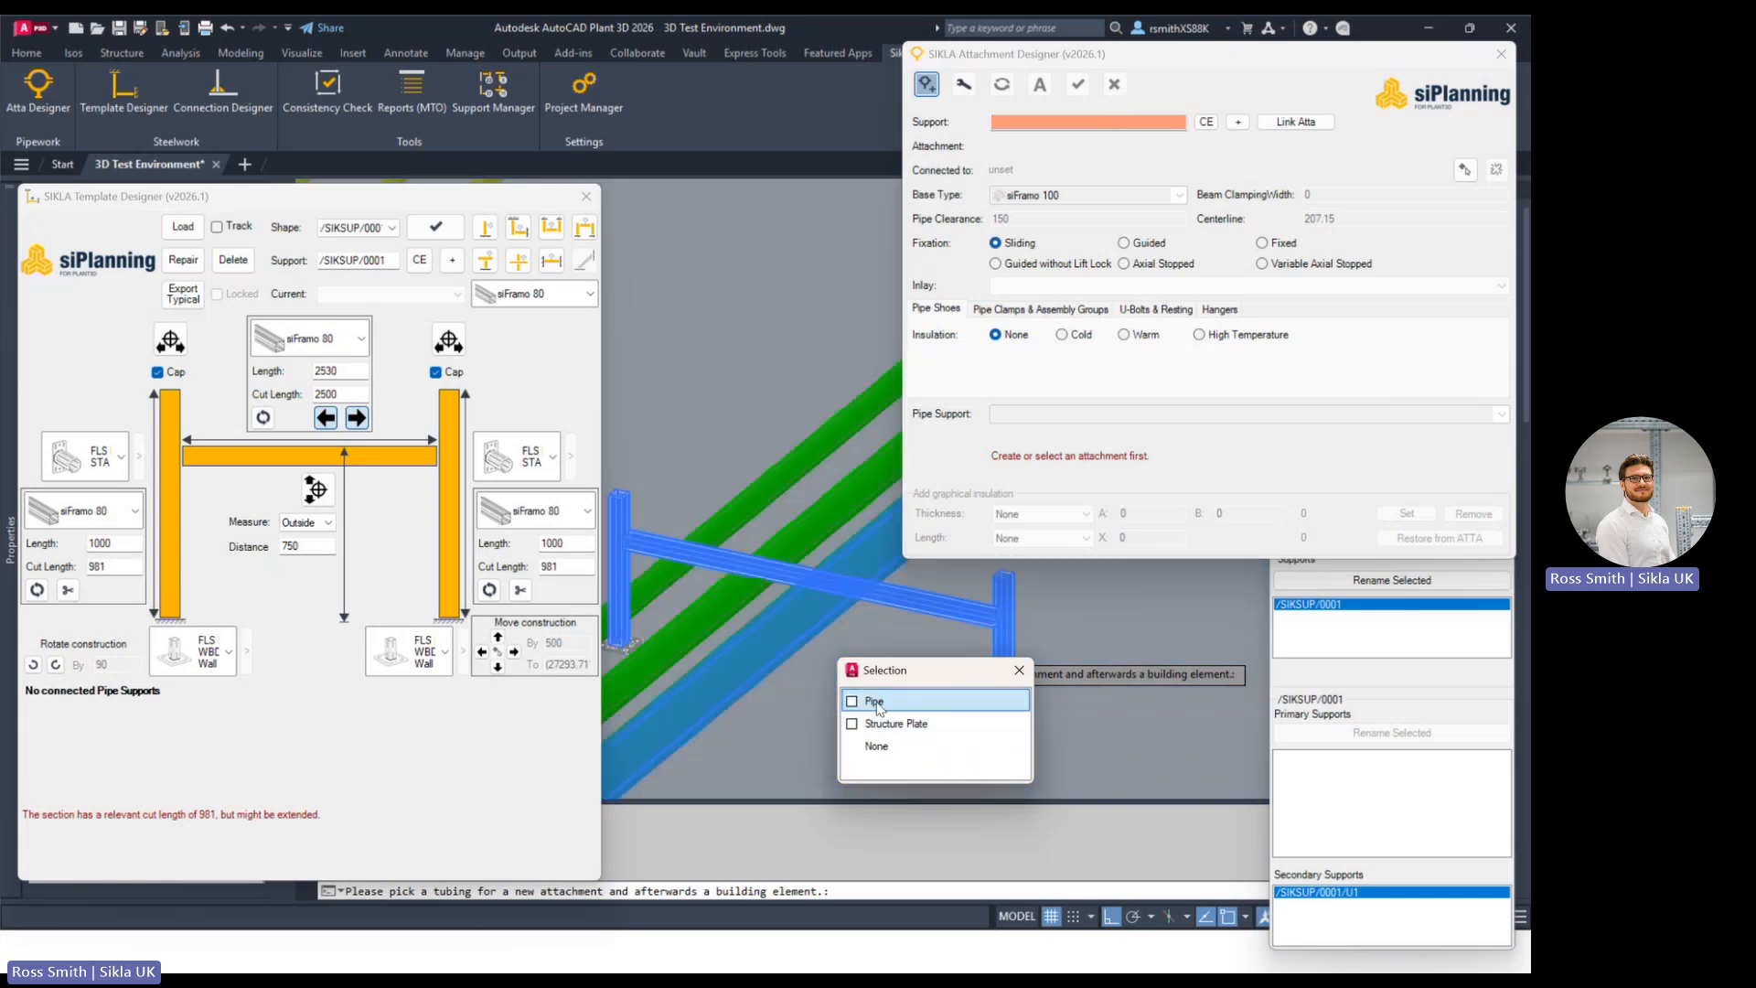
click(875, 702)
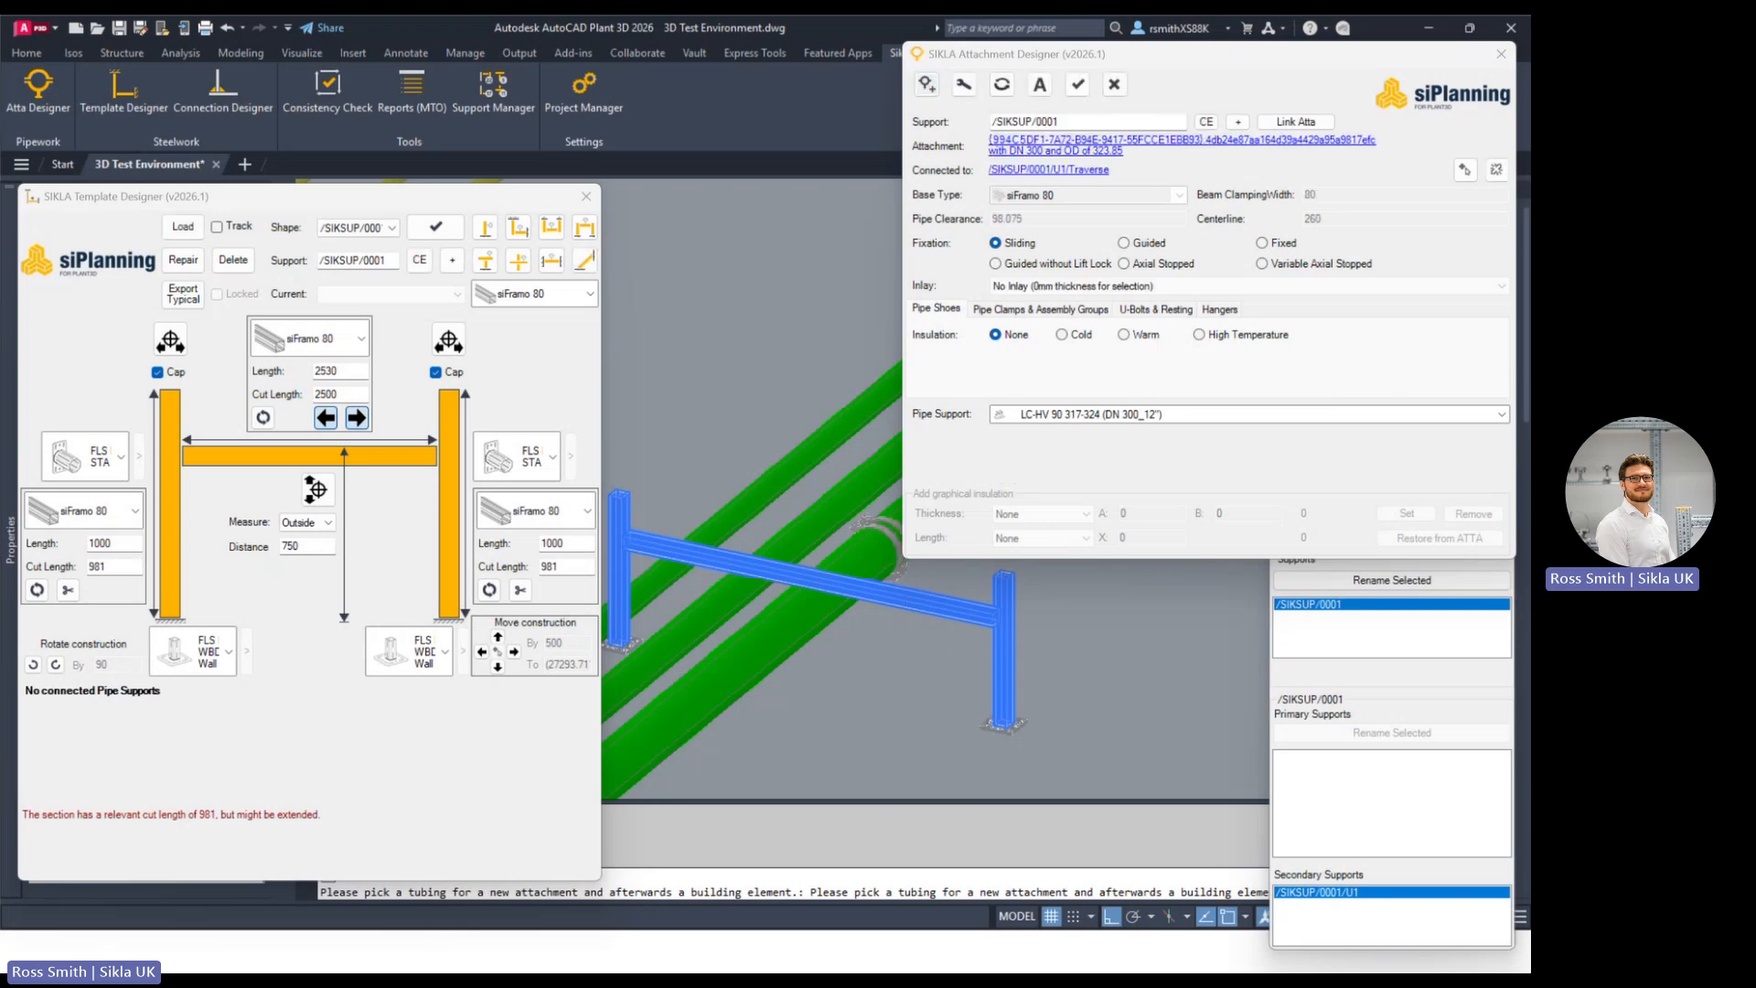
Step: Create a new attachment on the middle DN 200 green pipe and connect it to the frame's crossbeam
scroll(711, 621, down, 2)
scroll(740, 610, up, 3)
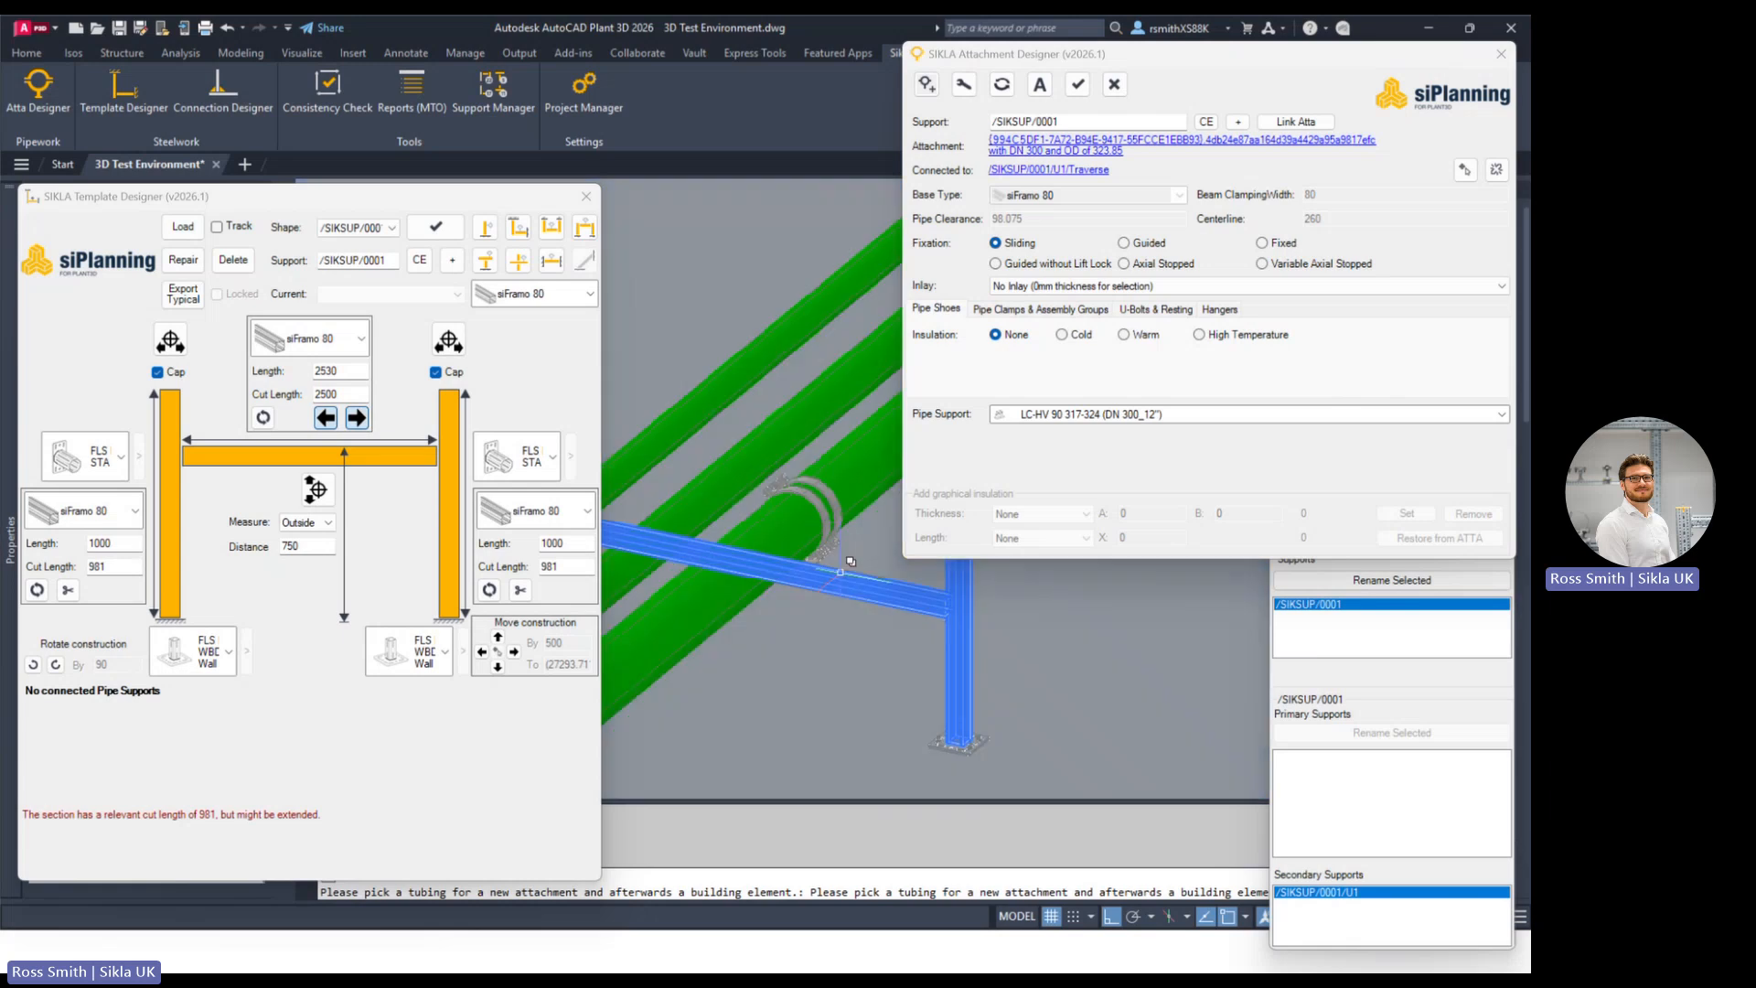
mouse_move(786, 560)
shift+middle_down()
mouse_move(823, 534)
mouse_move(618, 572)
mouse_move(806, 552)
shift+middle_up()
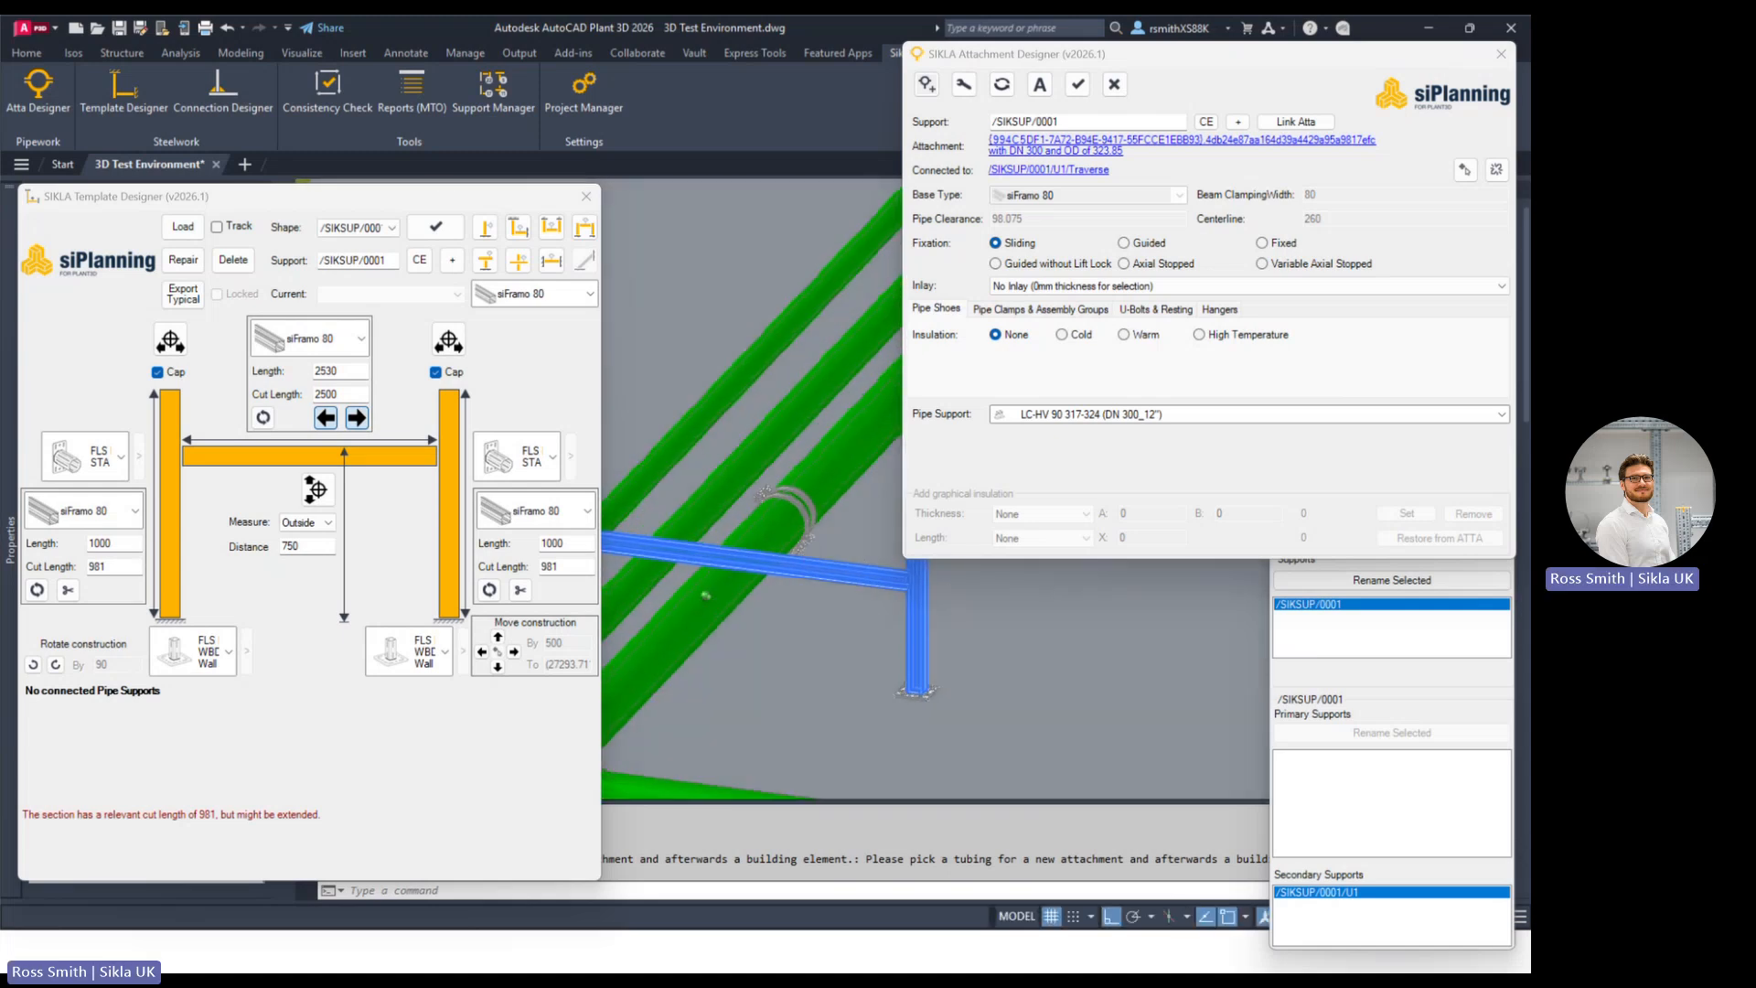
scroll(806, 549, down, 3)
scroll(763, 541, up, 3)
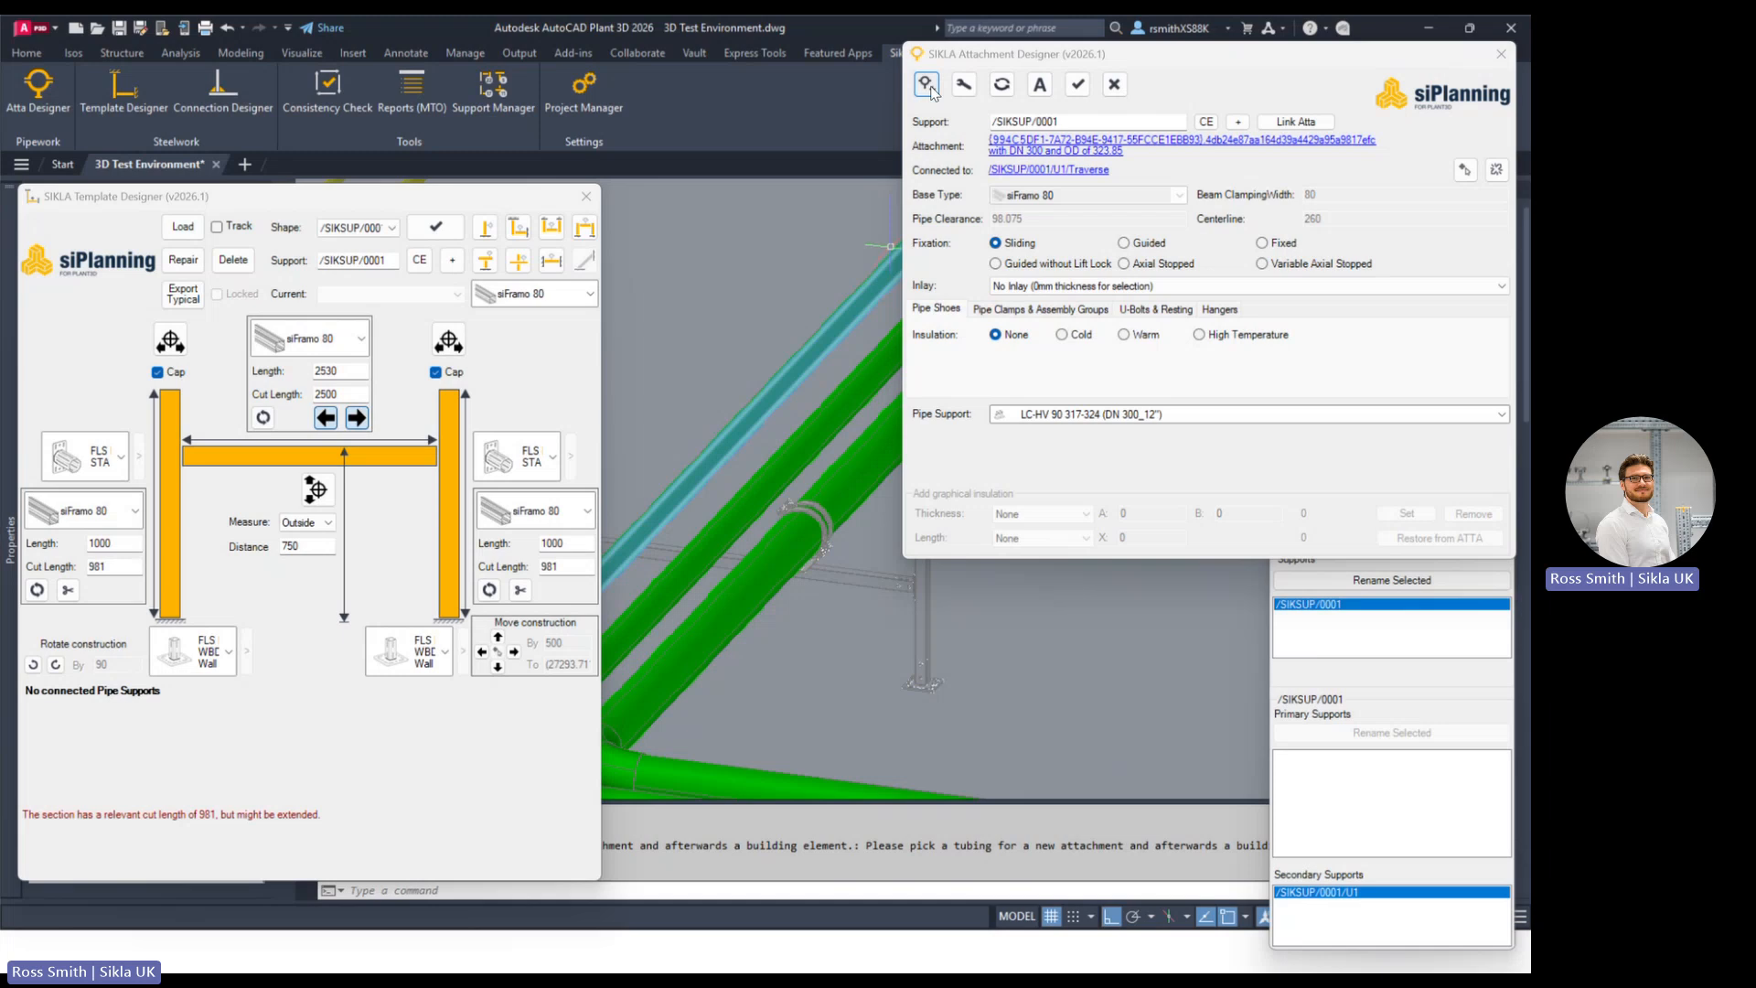
scroll(821, 512, down, 3)
scroll(763, 529, up, 2)
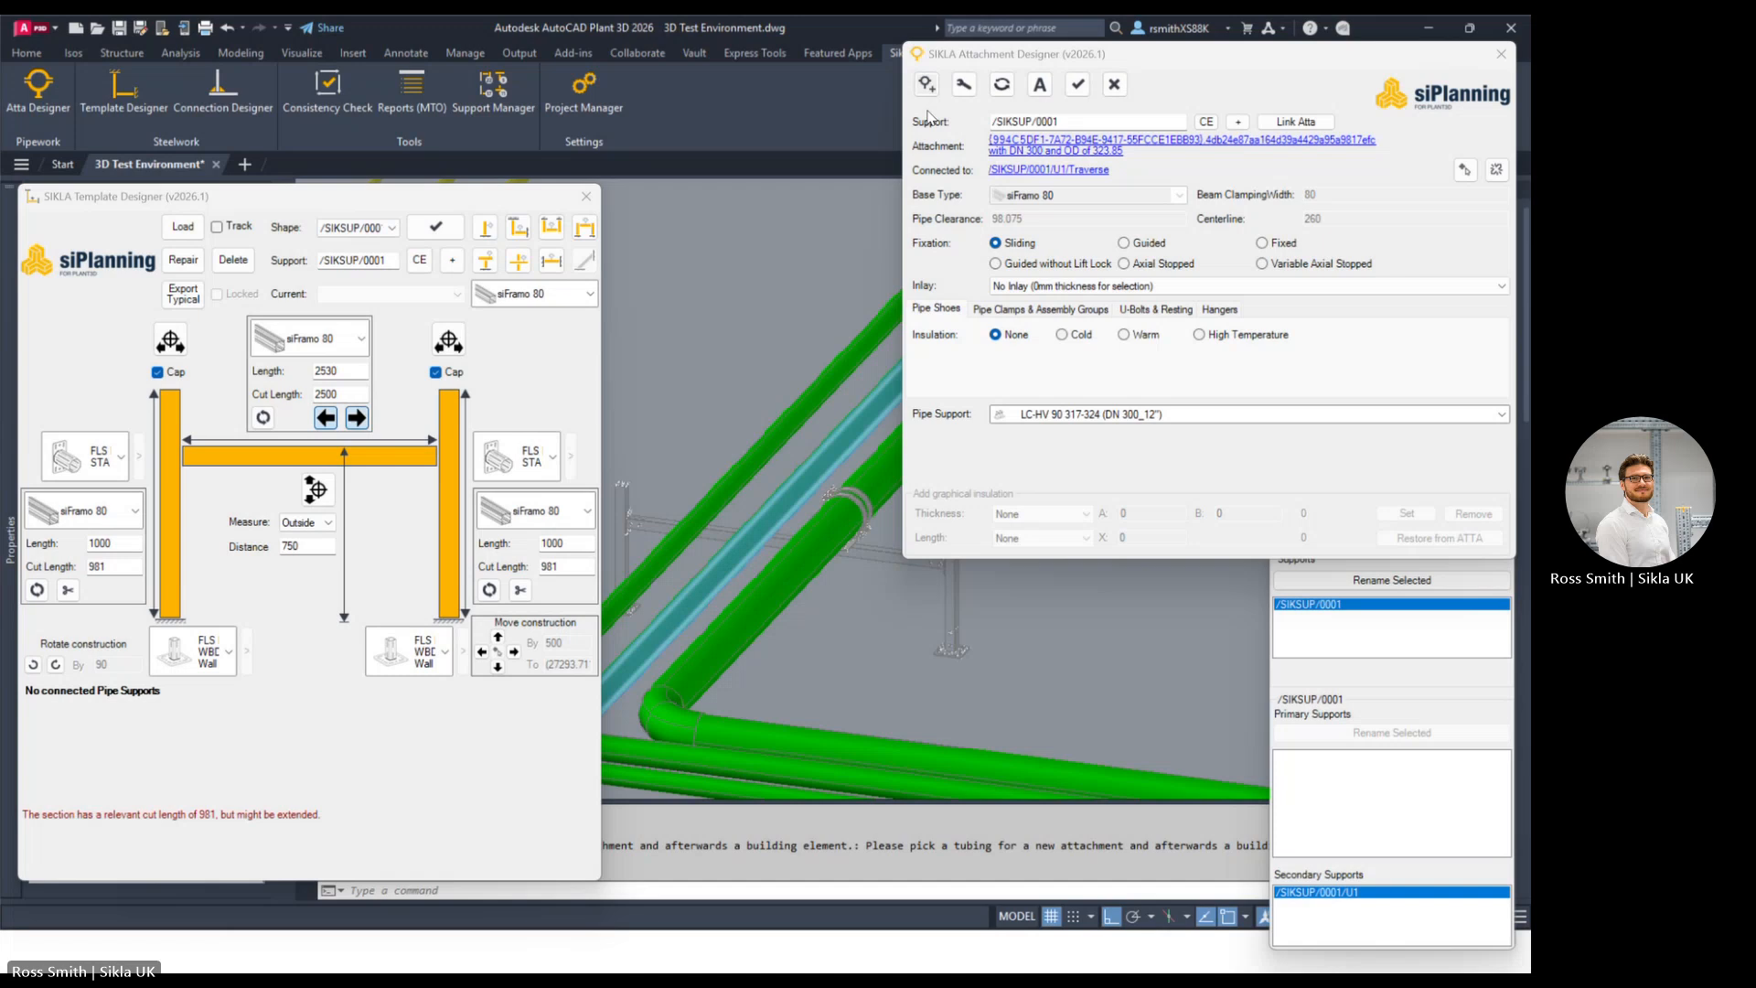
click(932, 95)
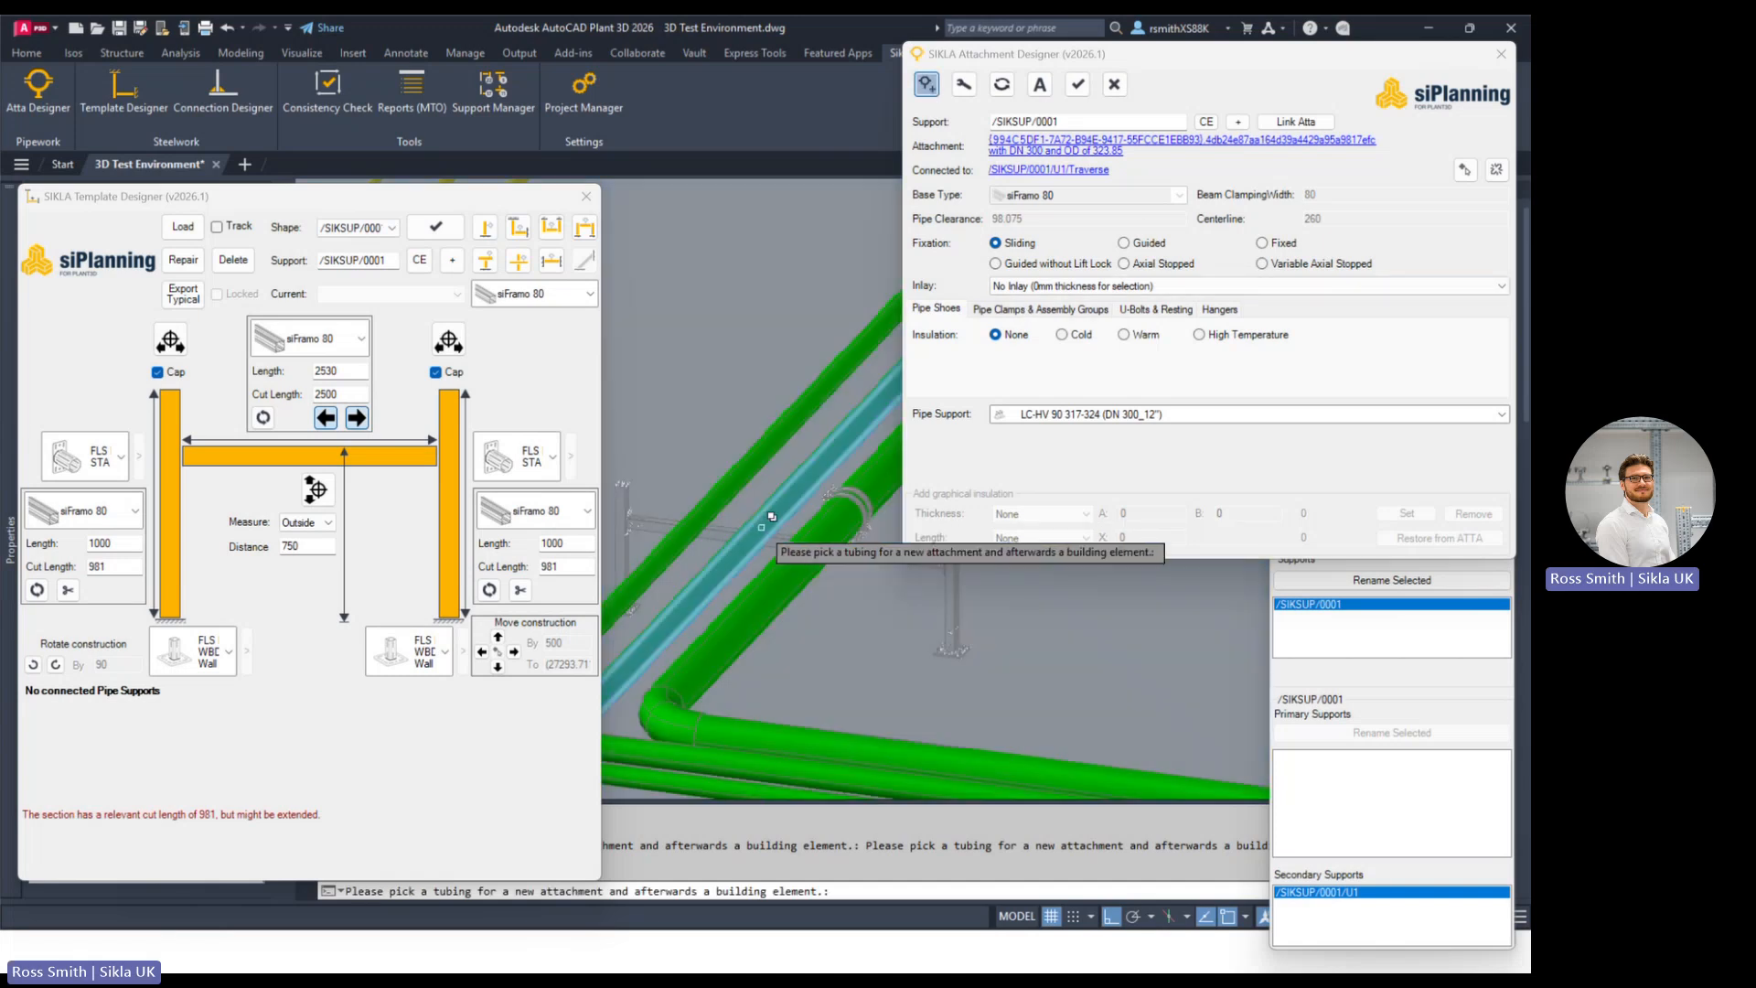
click(785, 538)
click(827, 595)
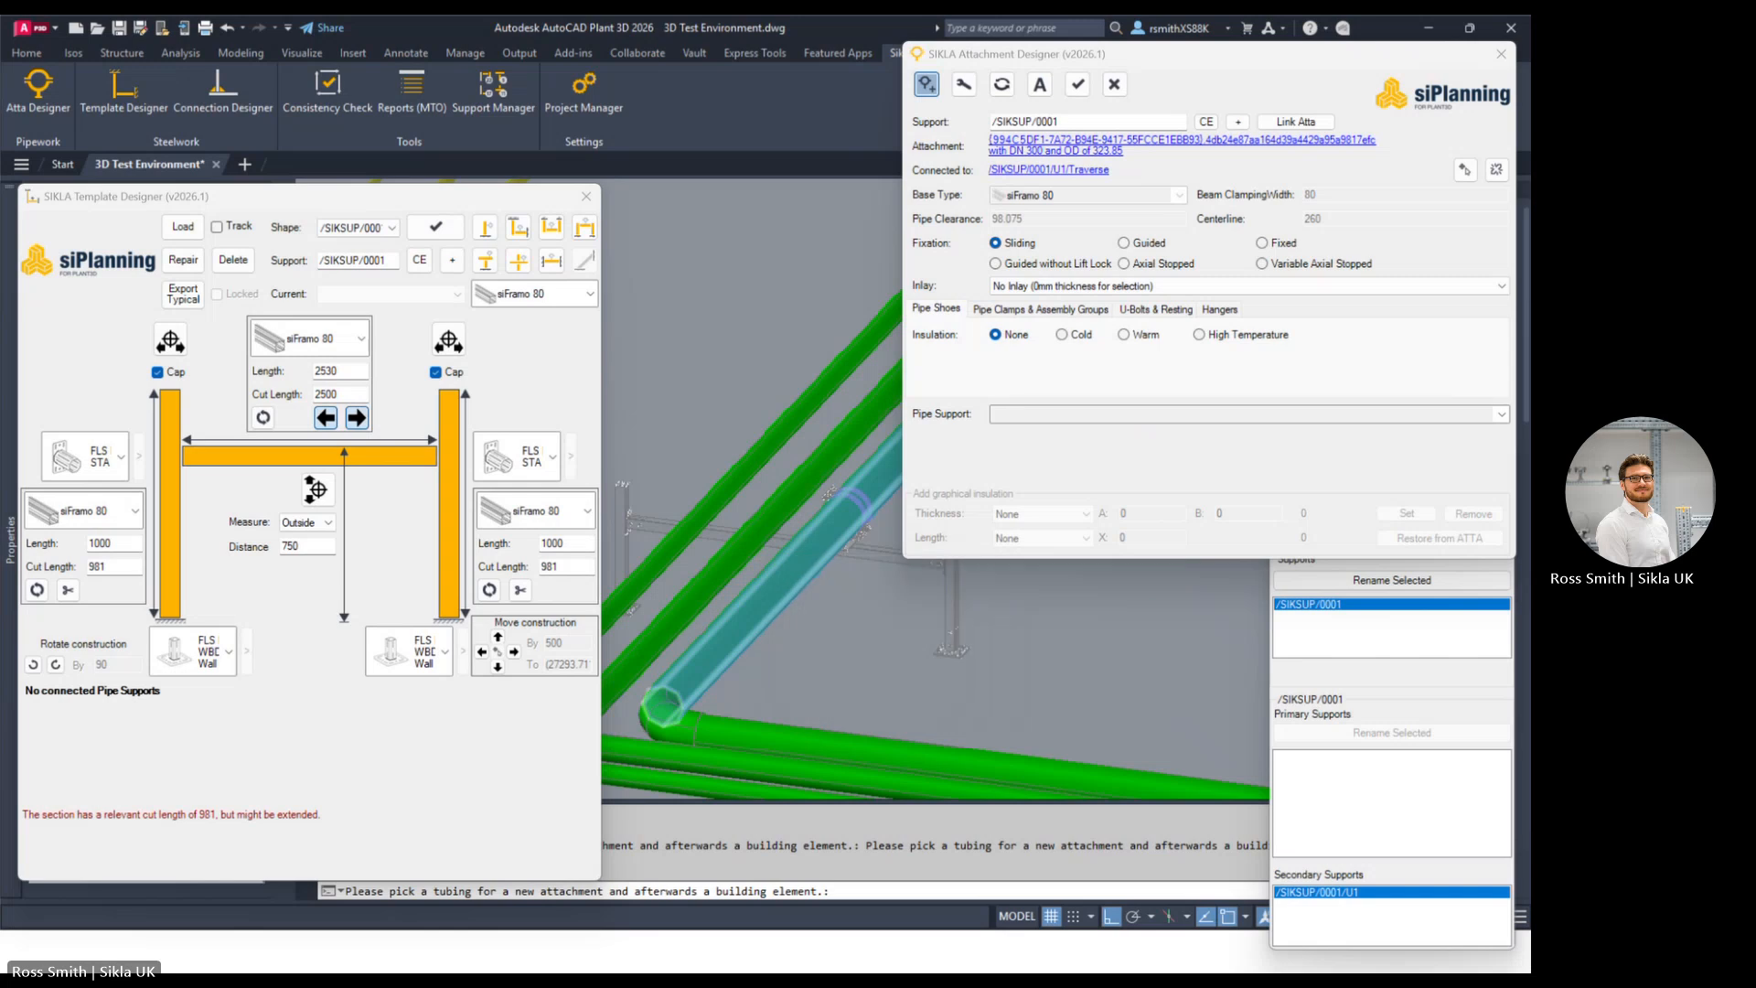
click(889, 556)
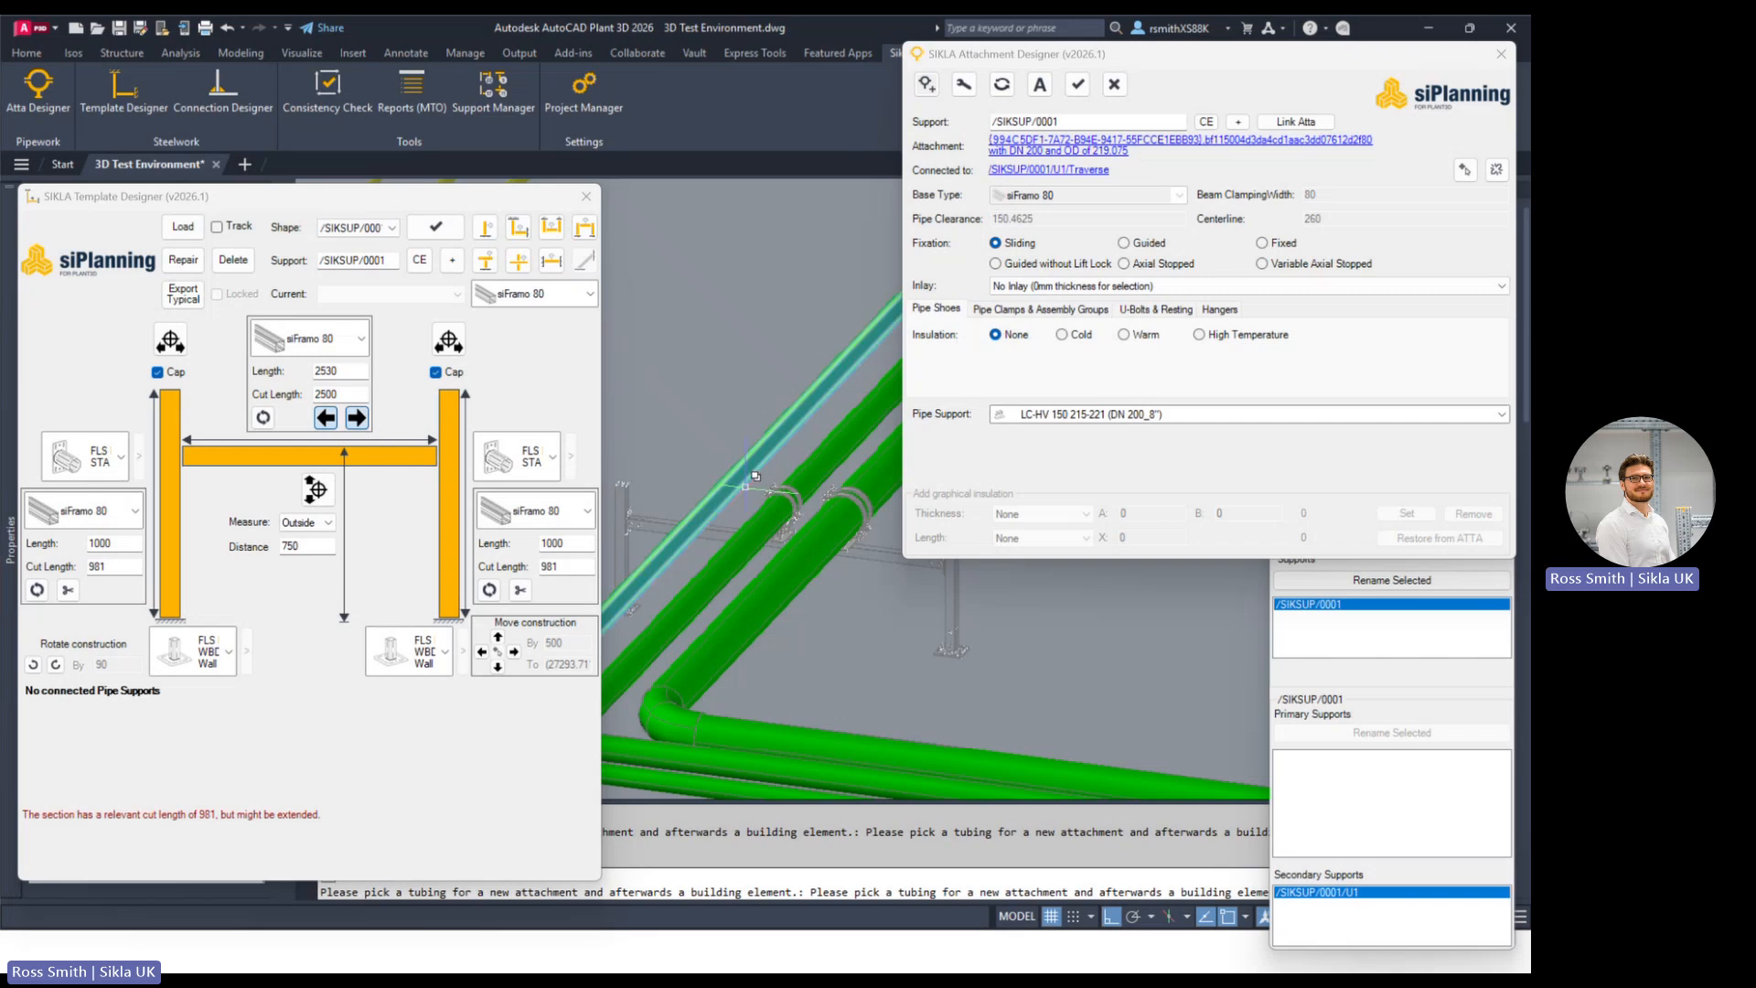
Step: Create a new attachment on the outermost DN 150 green pipe and connect it to the frame's crossbeam
click(927, 87)
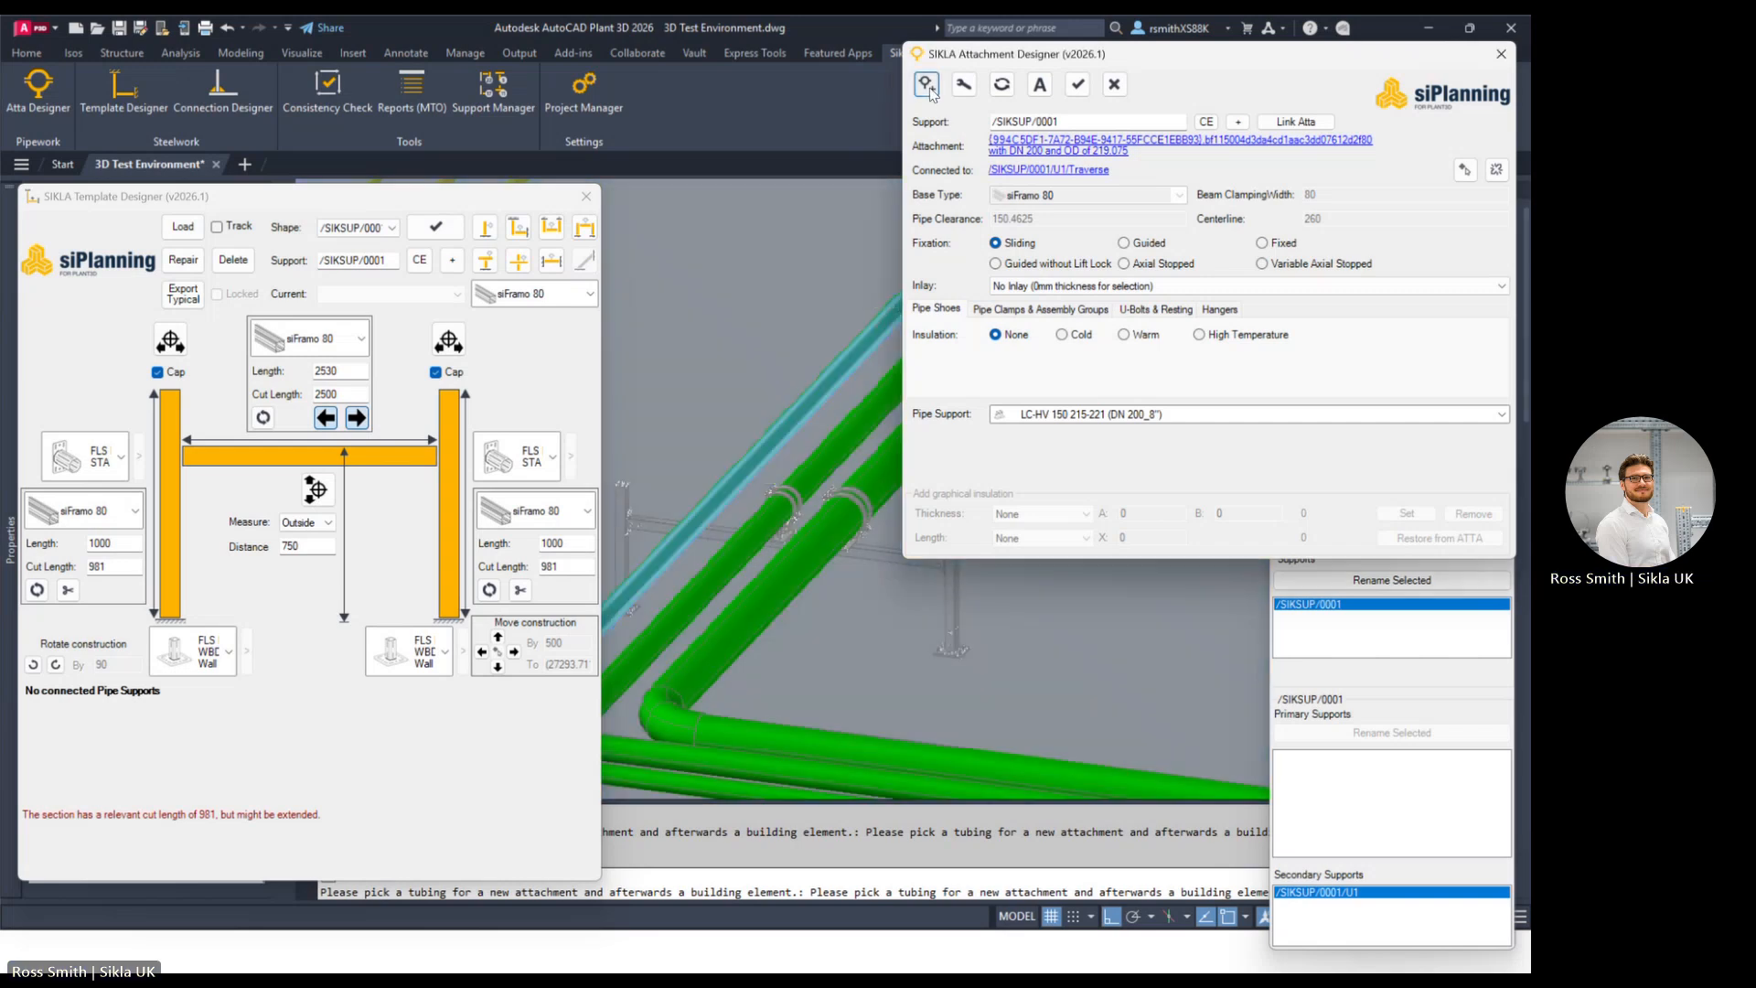
click(736, 491)
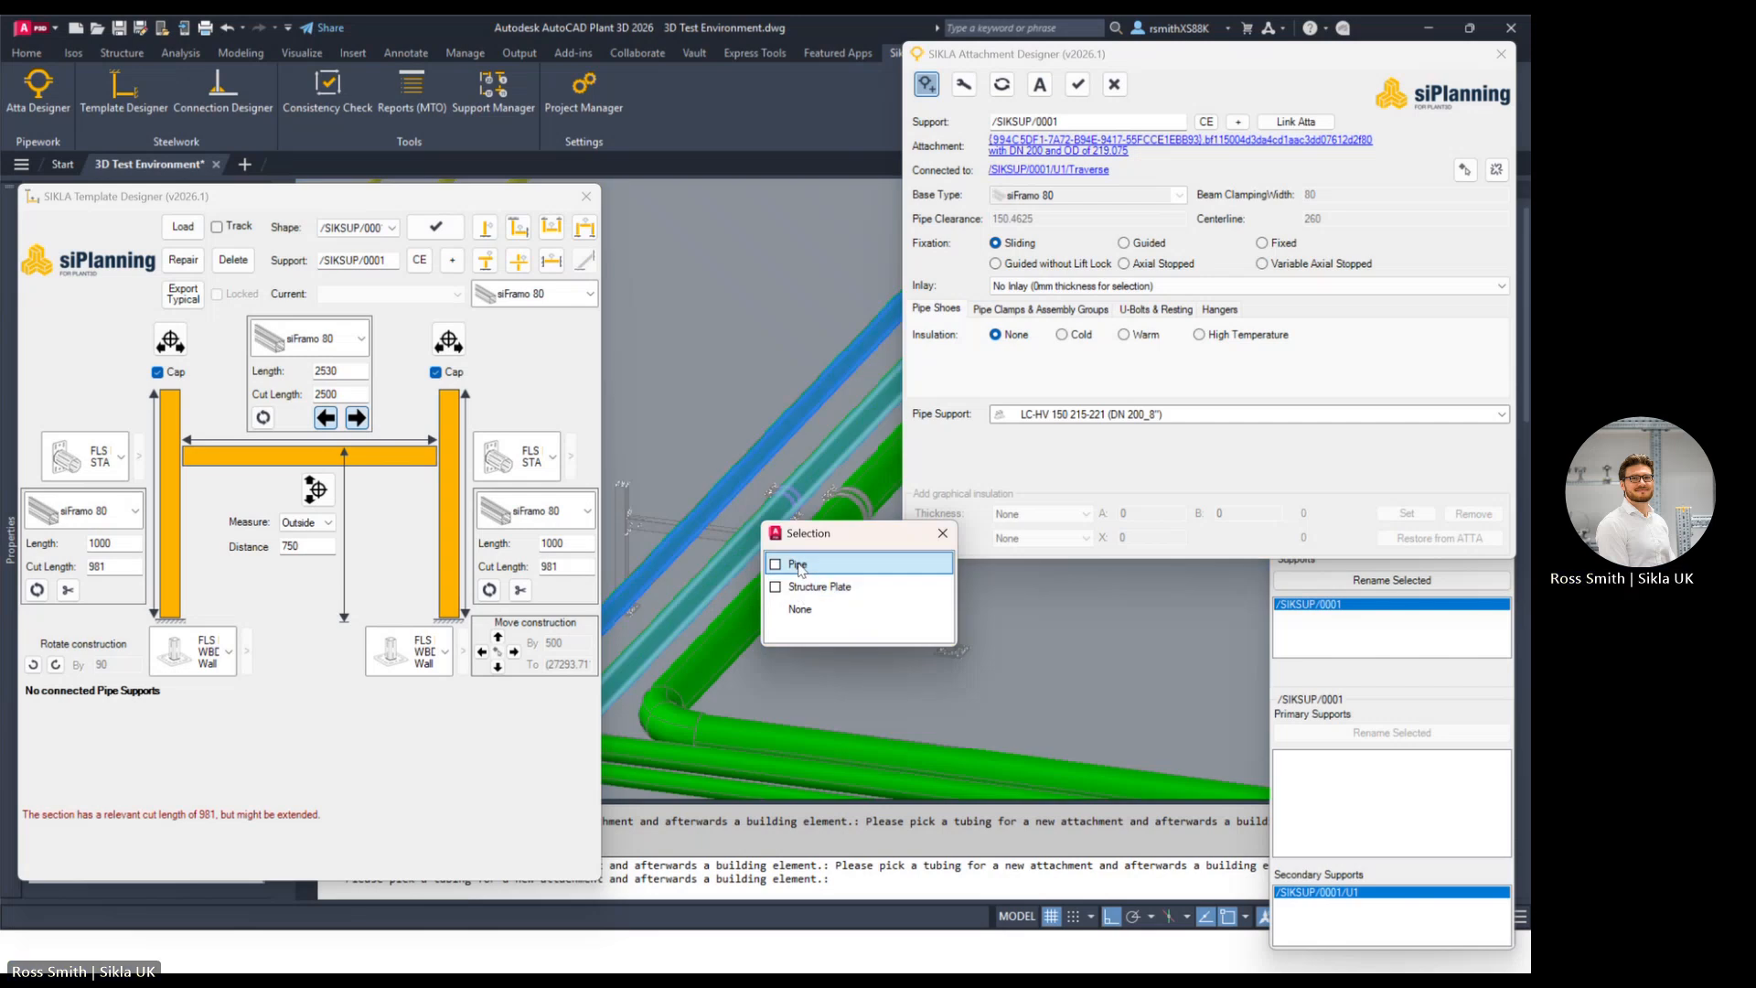
click(798, 565)
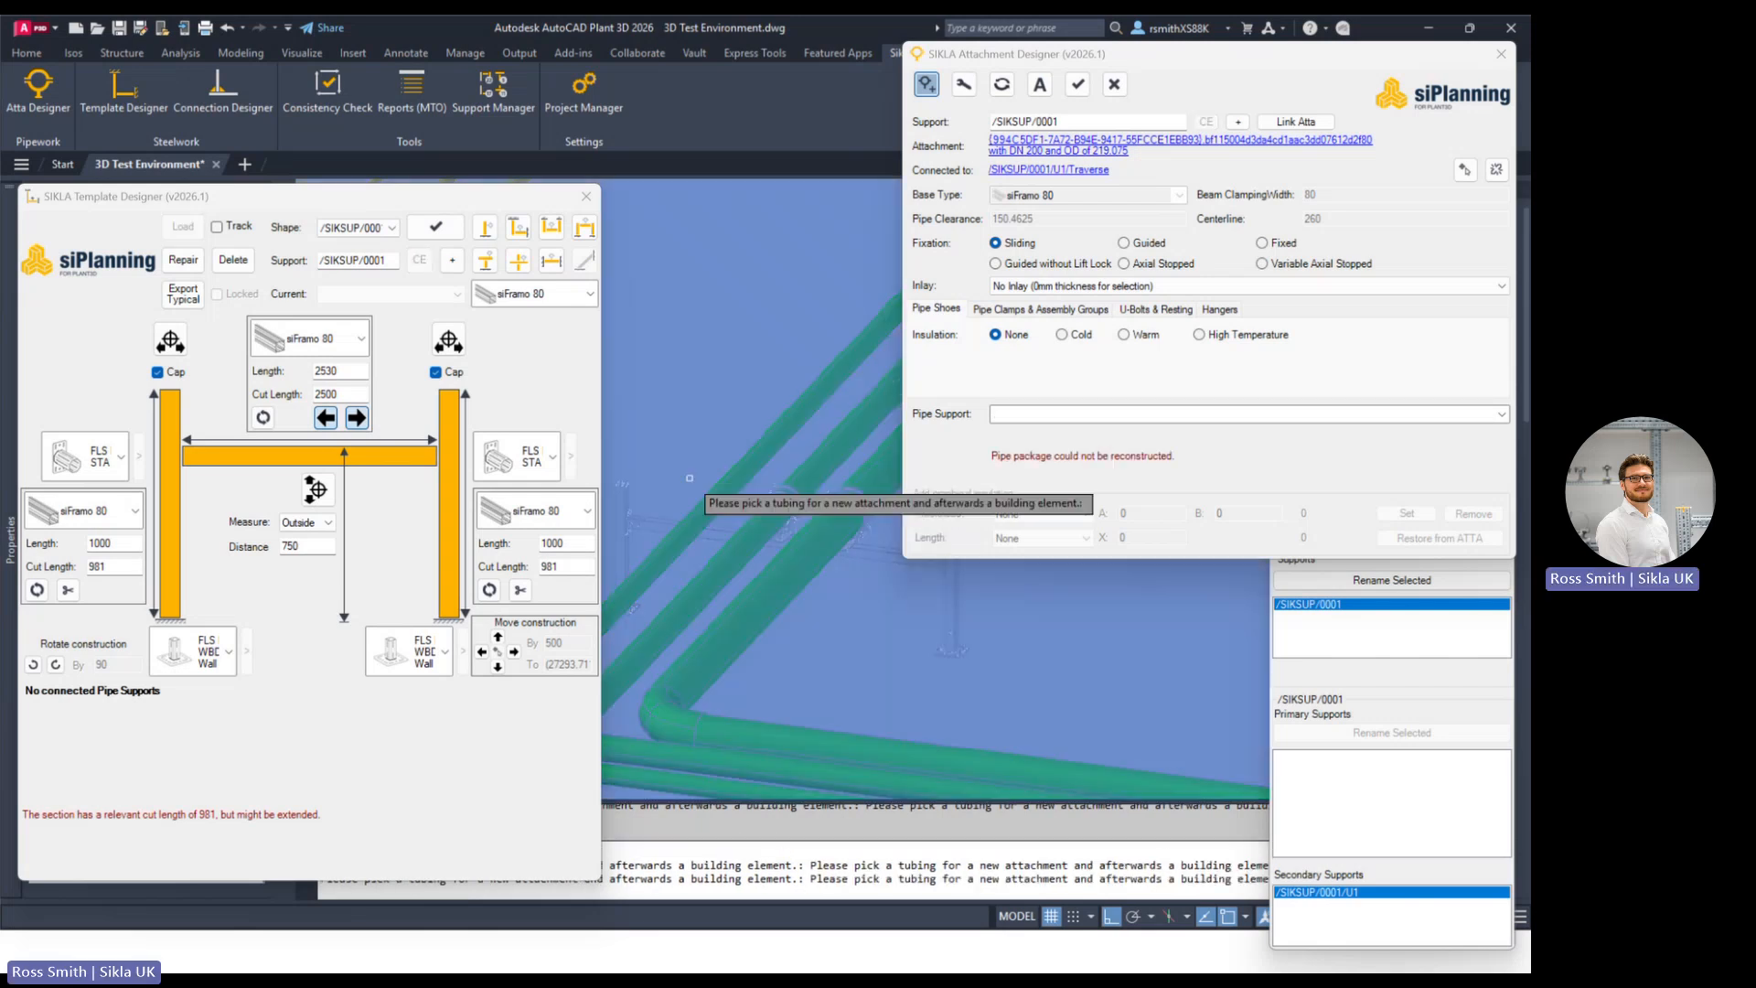
click(652, 525)
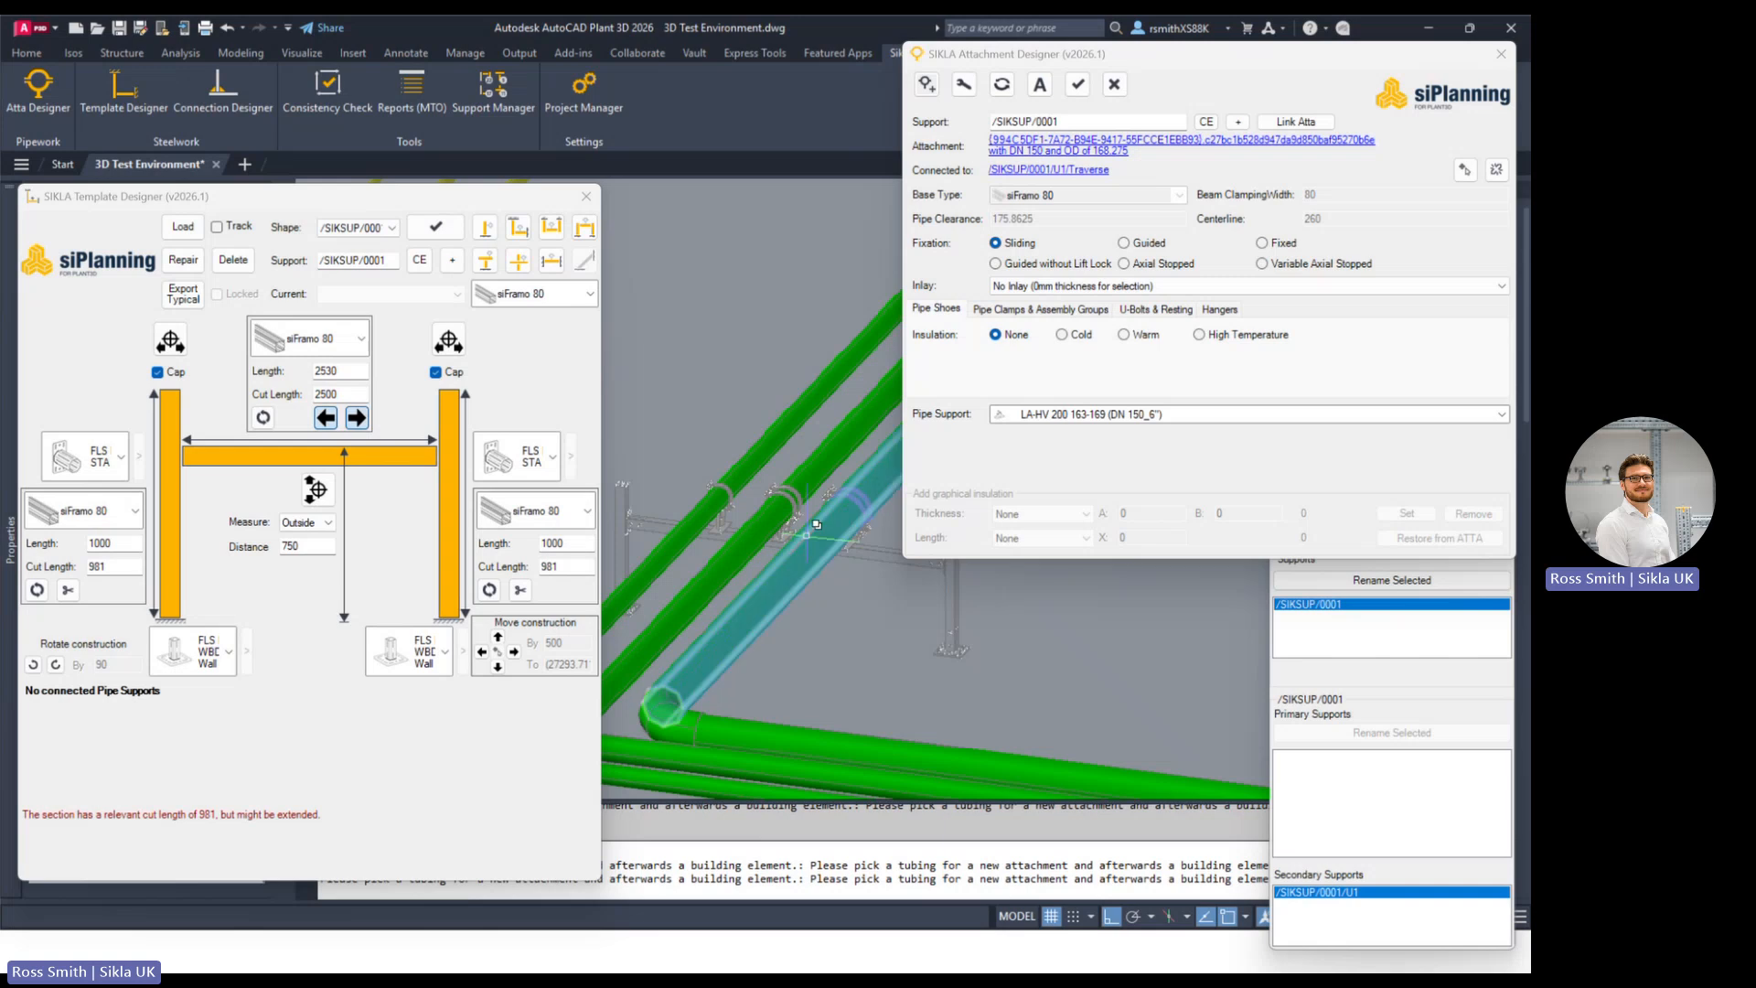
Step: Review the connected pipe supports in the Template Designer, highlighting individual supports and the crossbeam in the model
scroll(760, 553, up, 3)
mouse_move(760, 553)
shift+middle_down()
mouse_move(791, 496)
mouse_move(752, 546)
shift+middle_up()
click(388, 194)
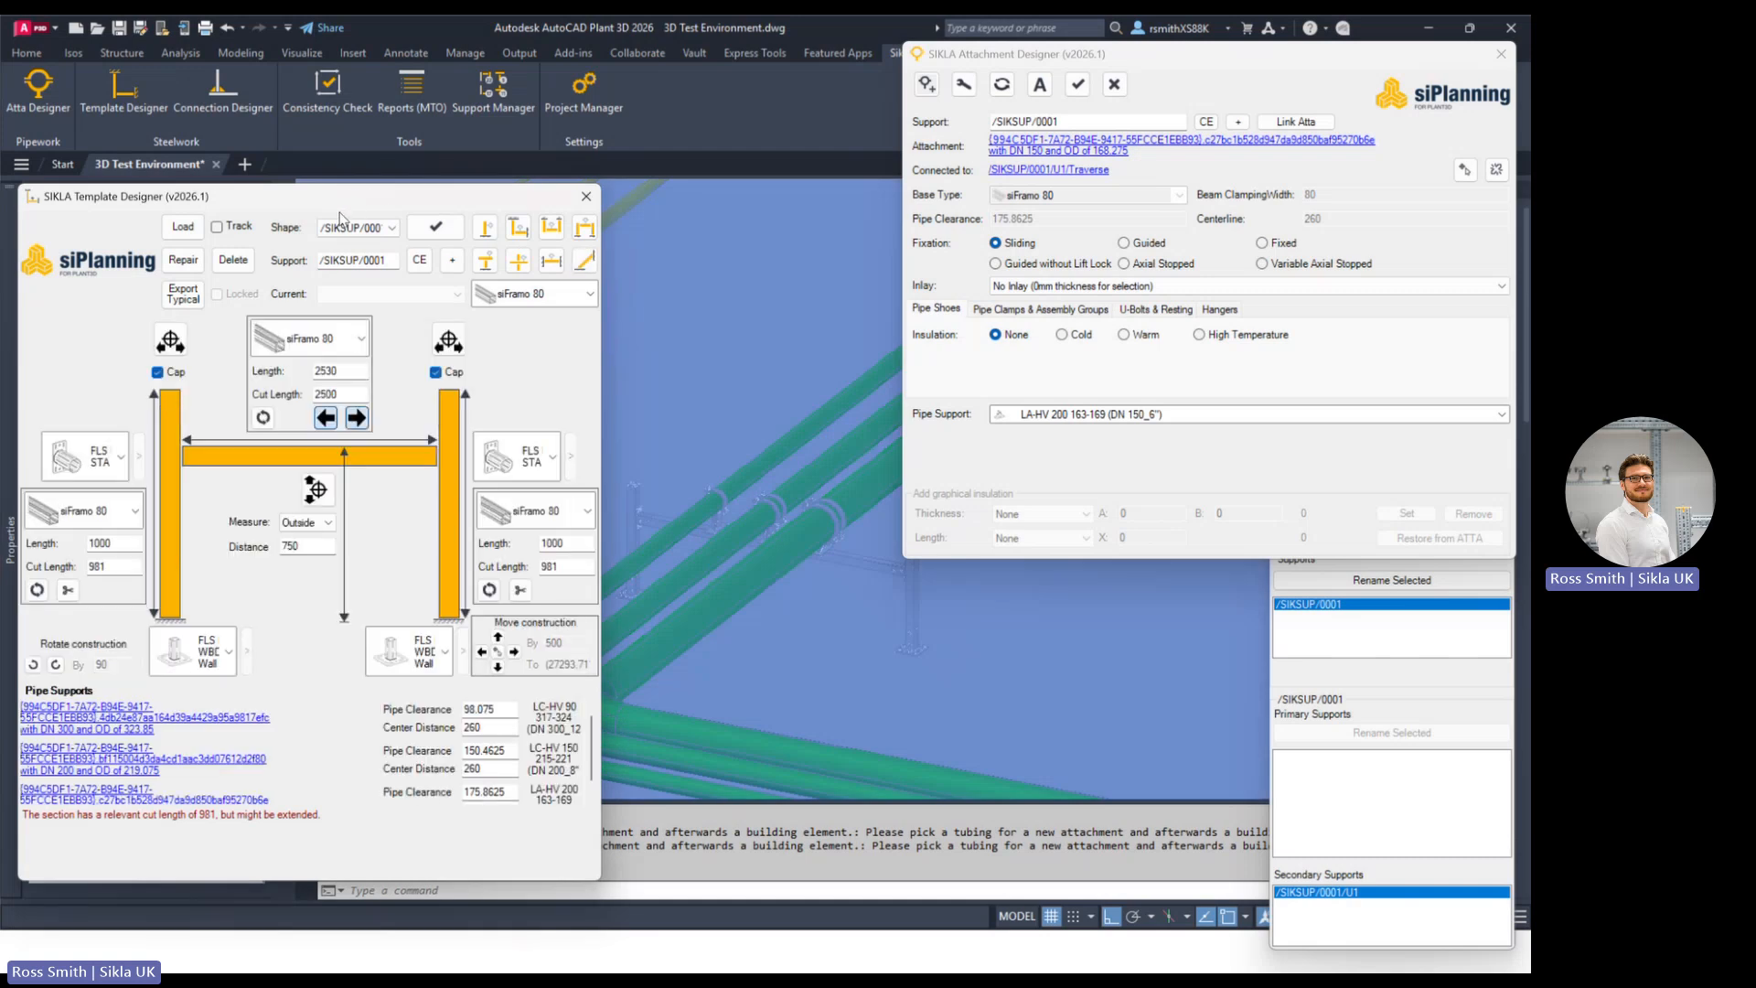
click(87, 709)
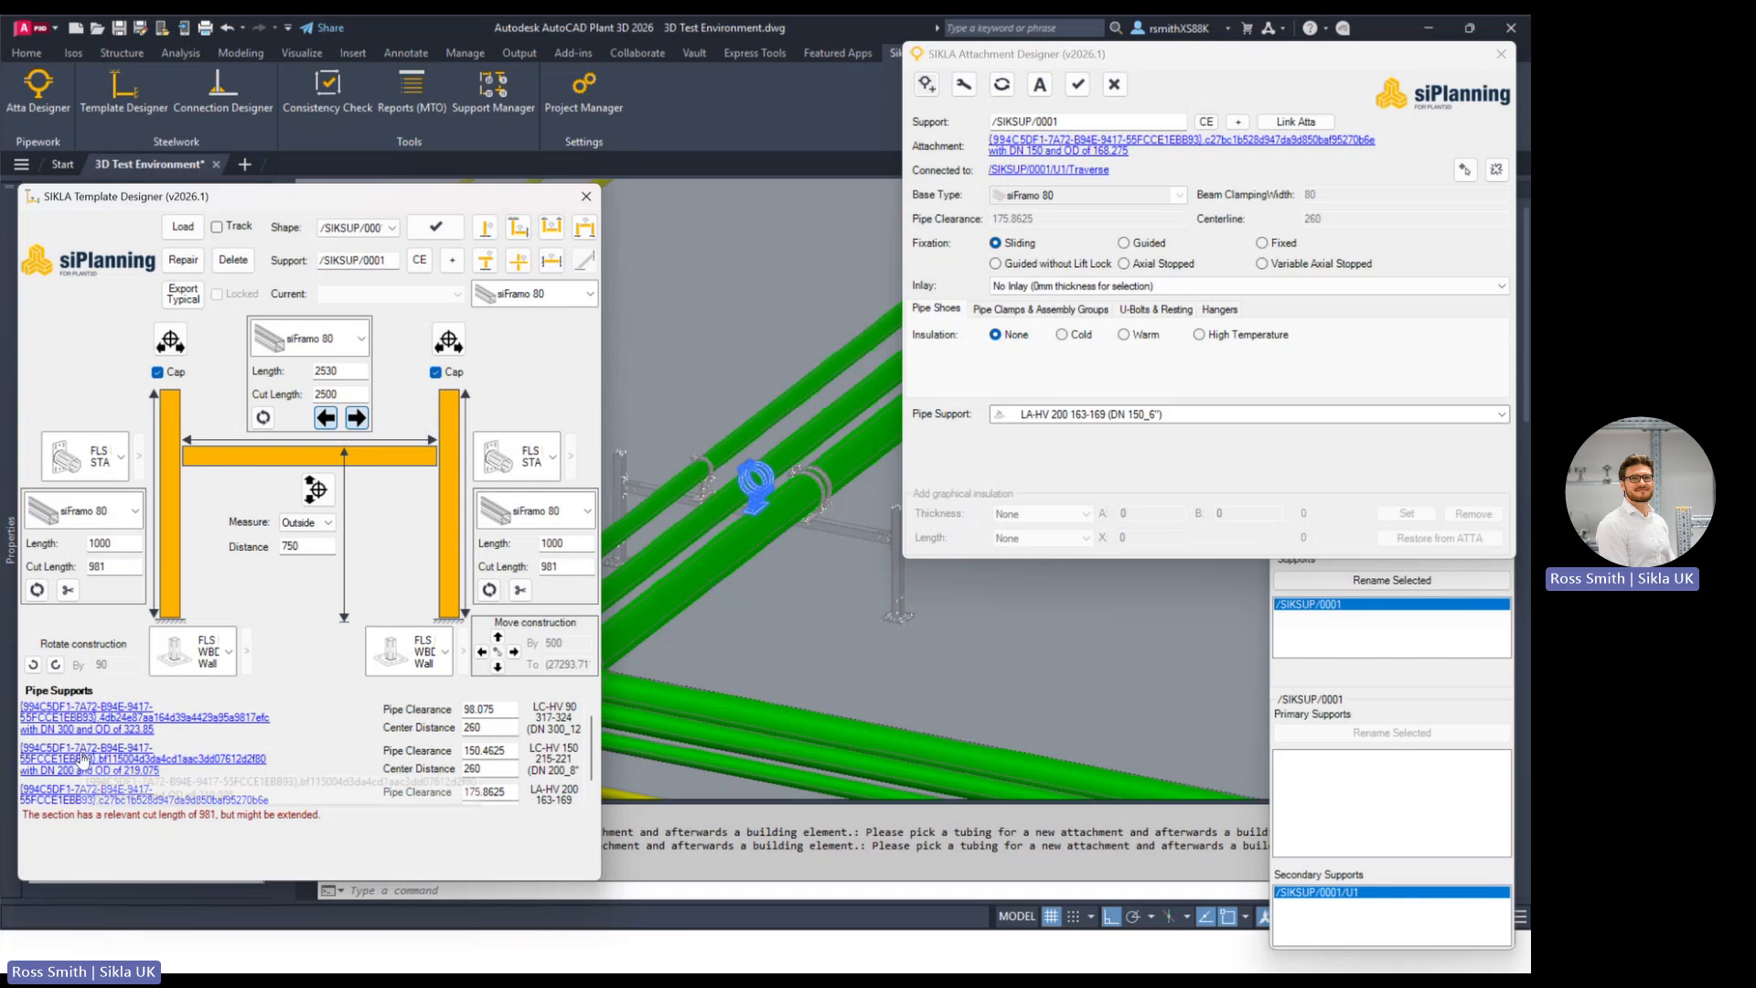
click(105, 795)
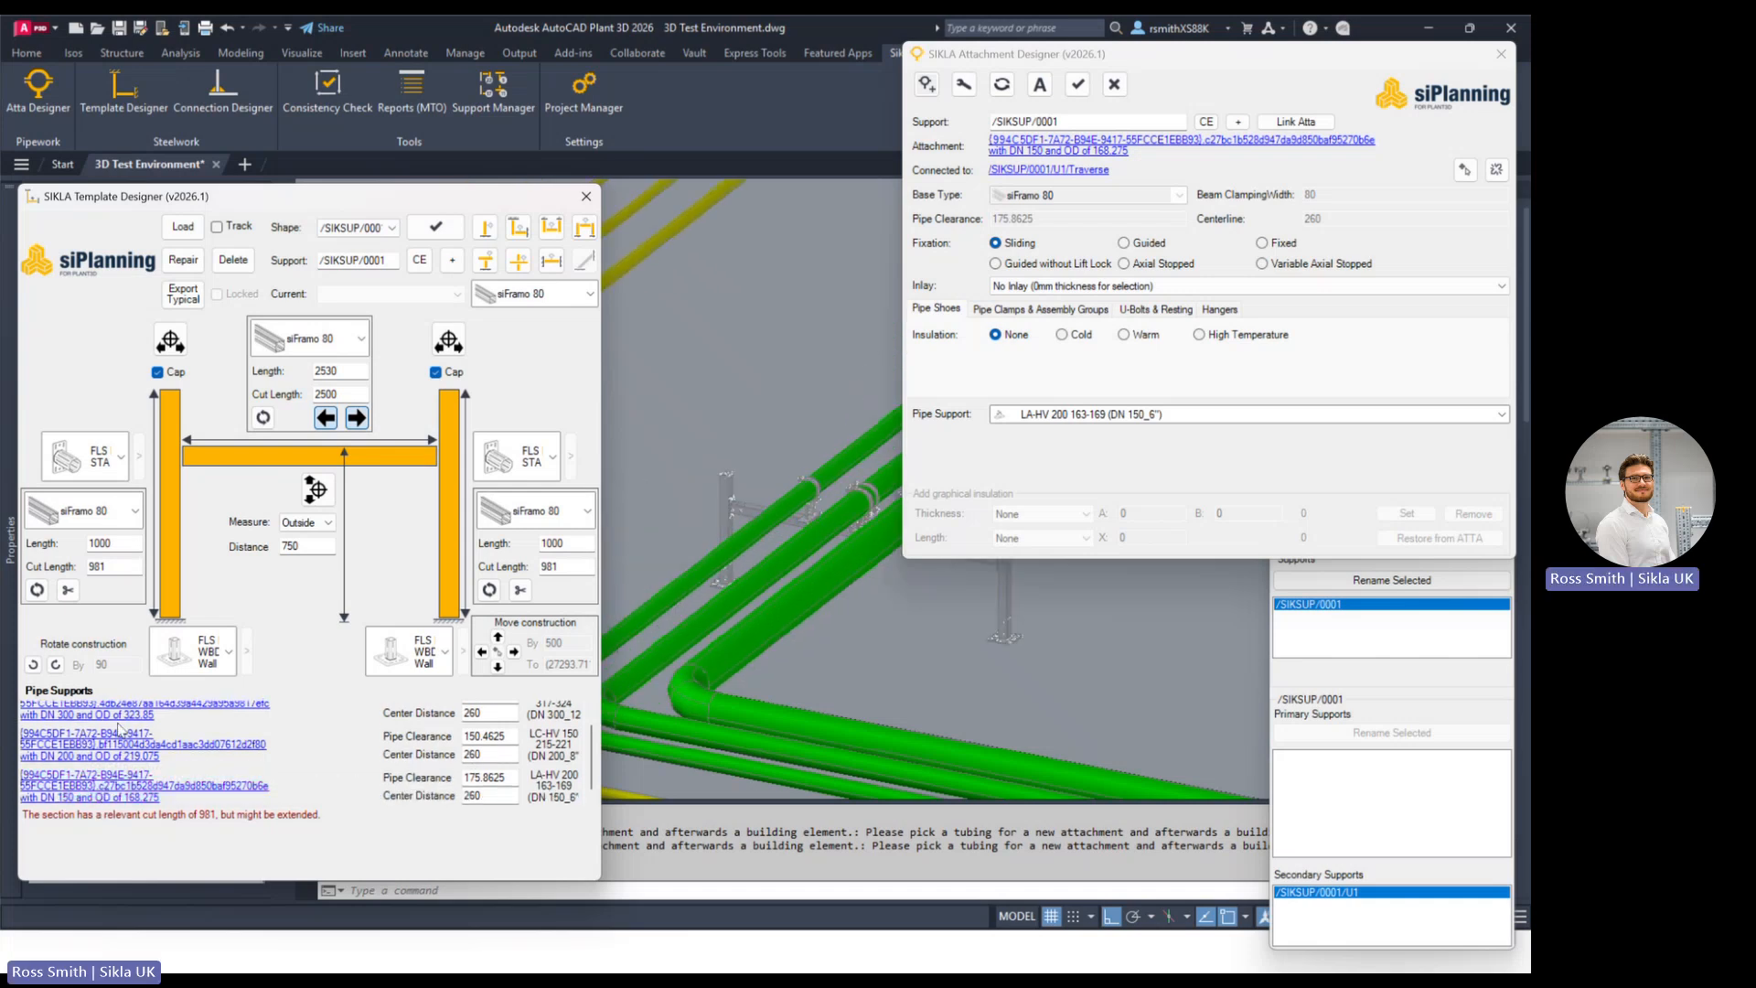
click(117, 722)
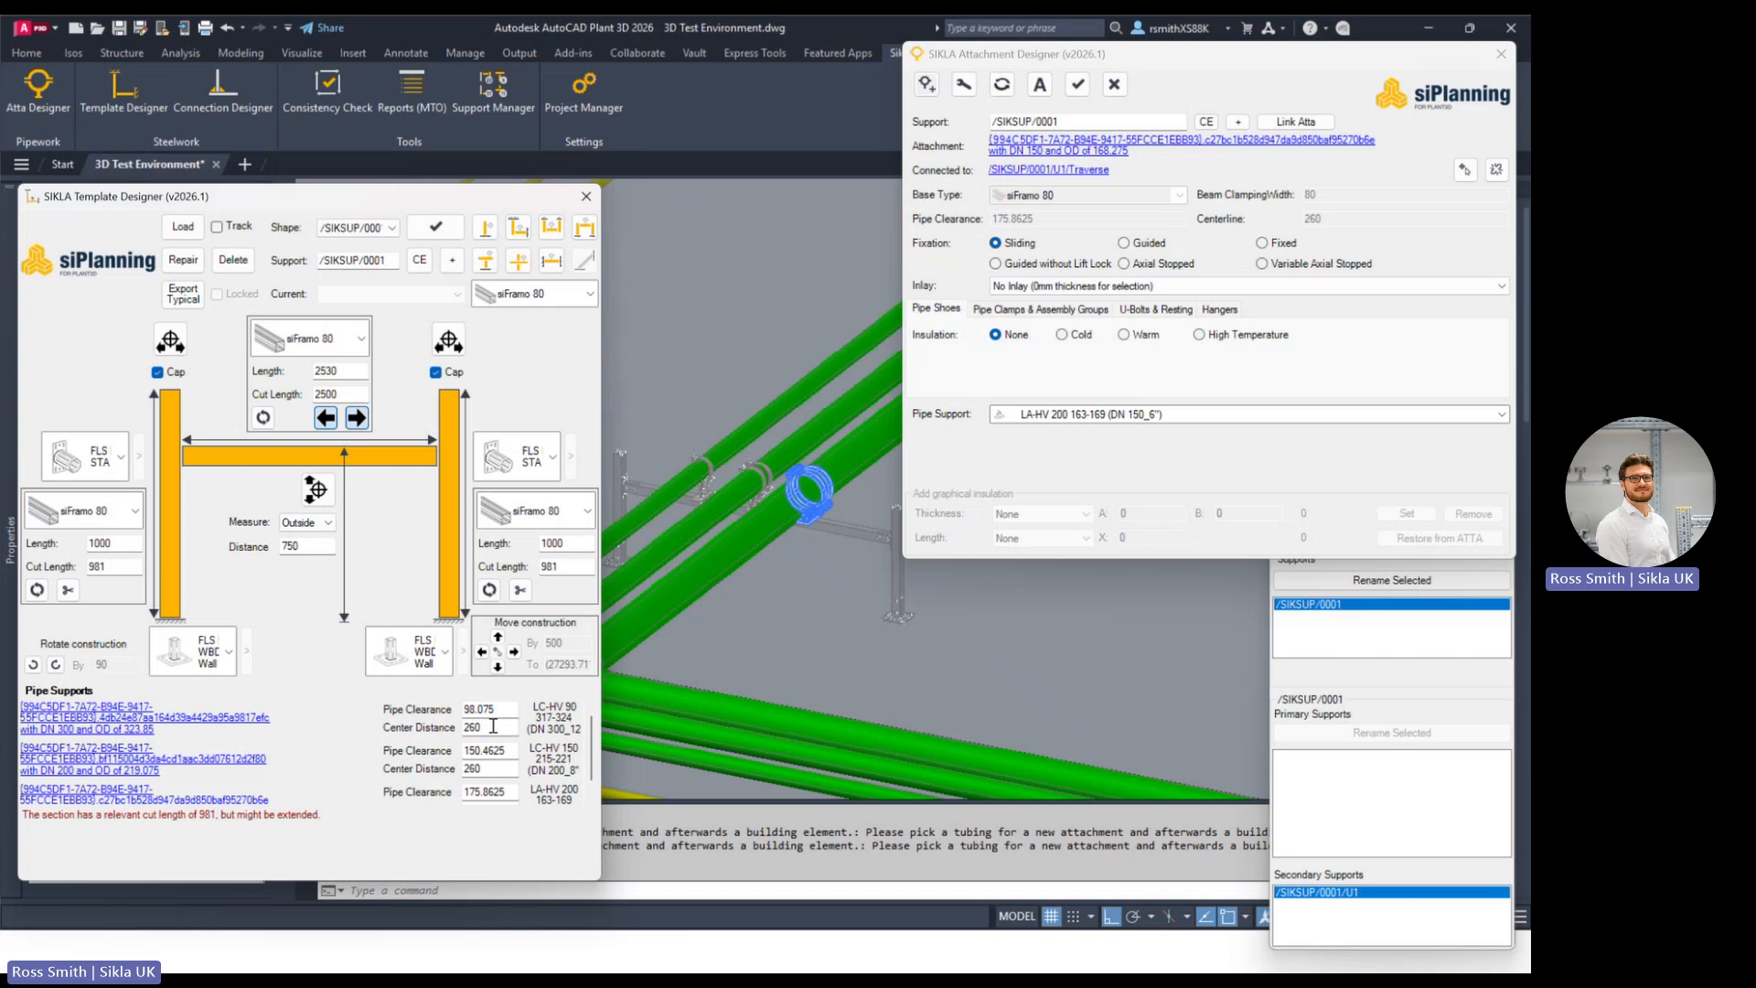
click(357, 459)
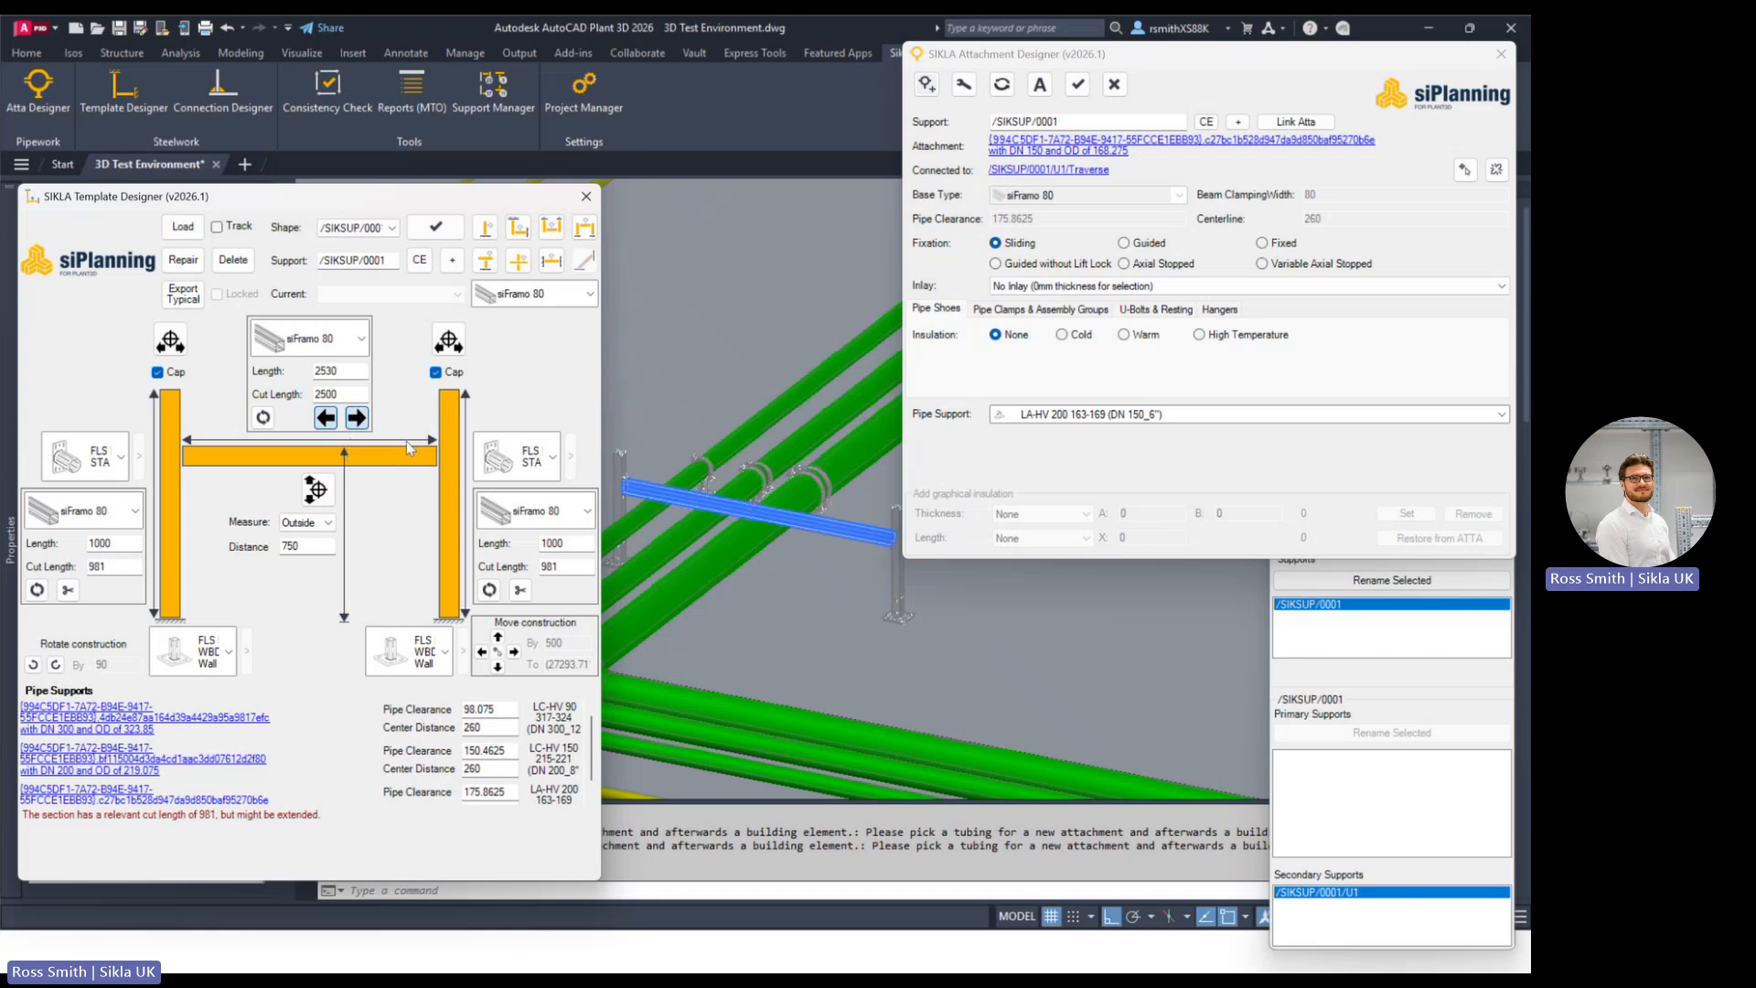
Step: Inspect the three attached pipe supports on the frame and close the Attachment Designer
scroll(755, 544, down, 1)
middle_drag(755, 544, 695, 435)
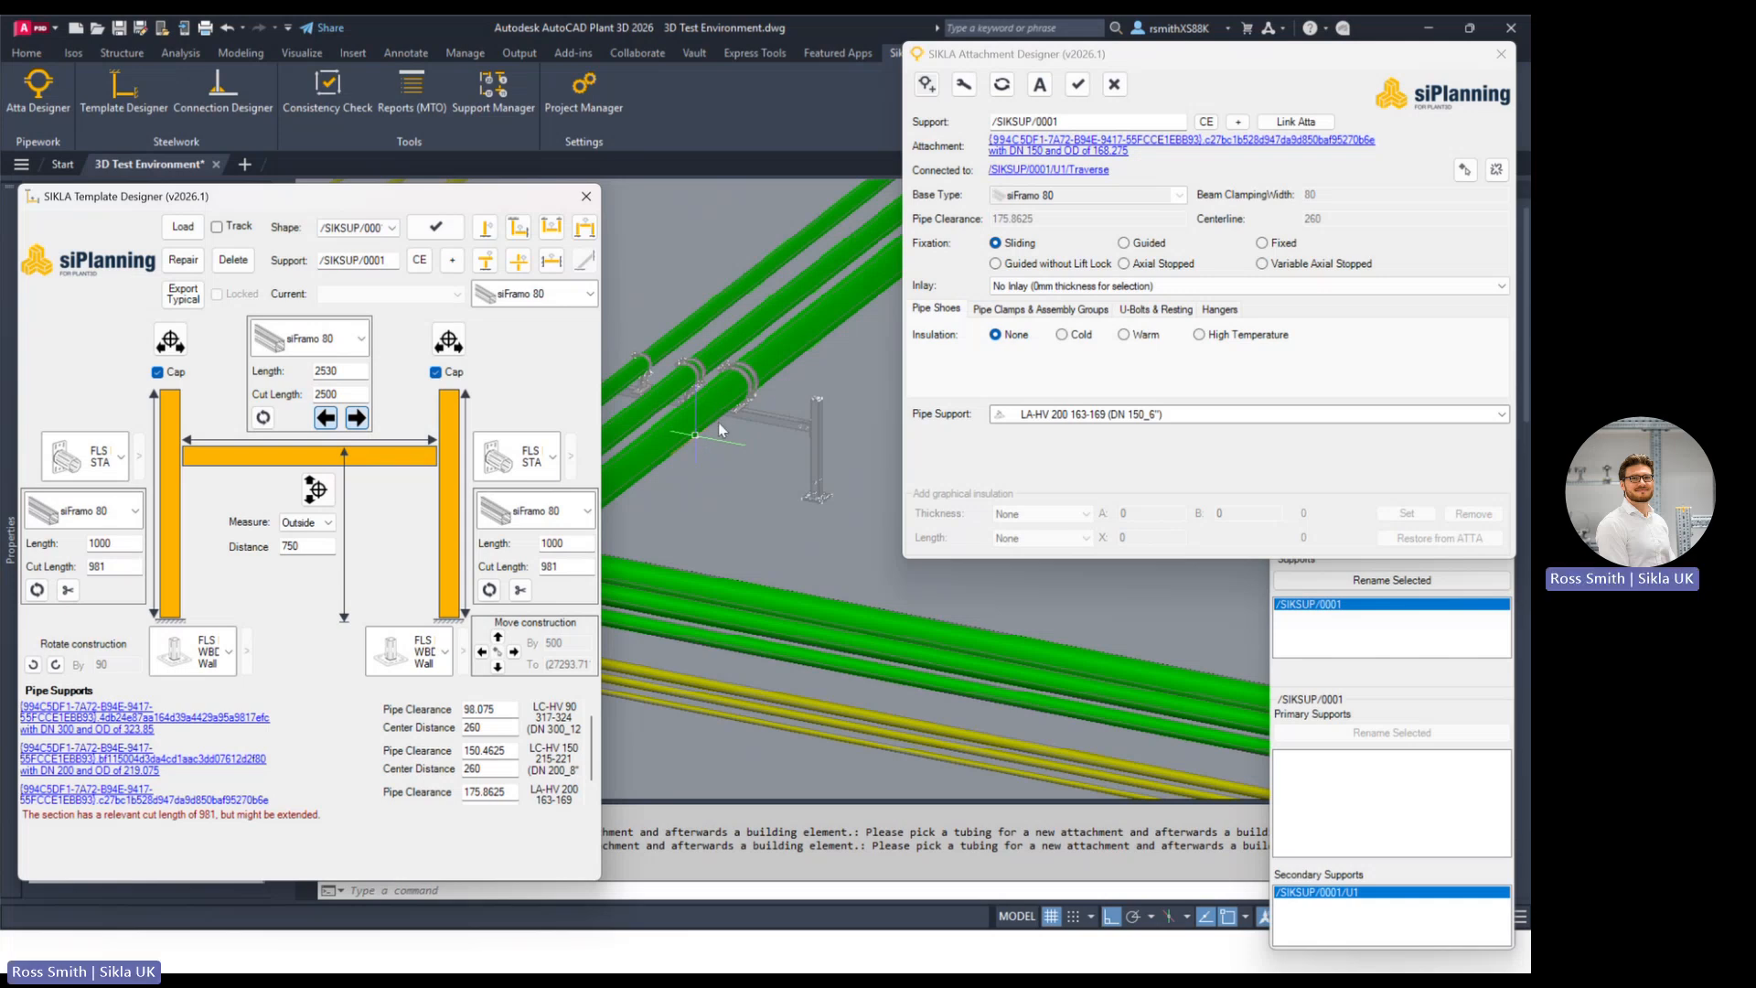
middle_drag(704, 403, 784, 504)
scroll(779, 493, up, 4)
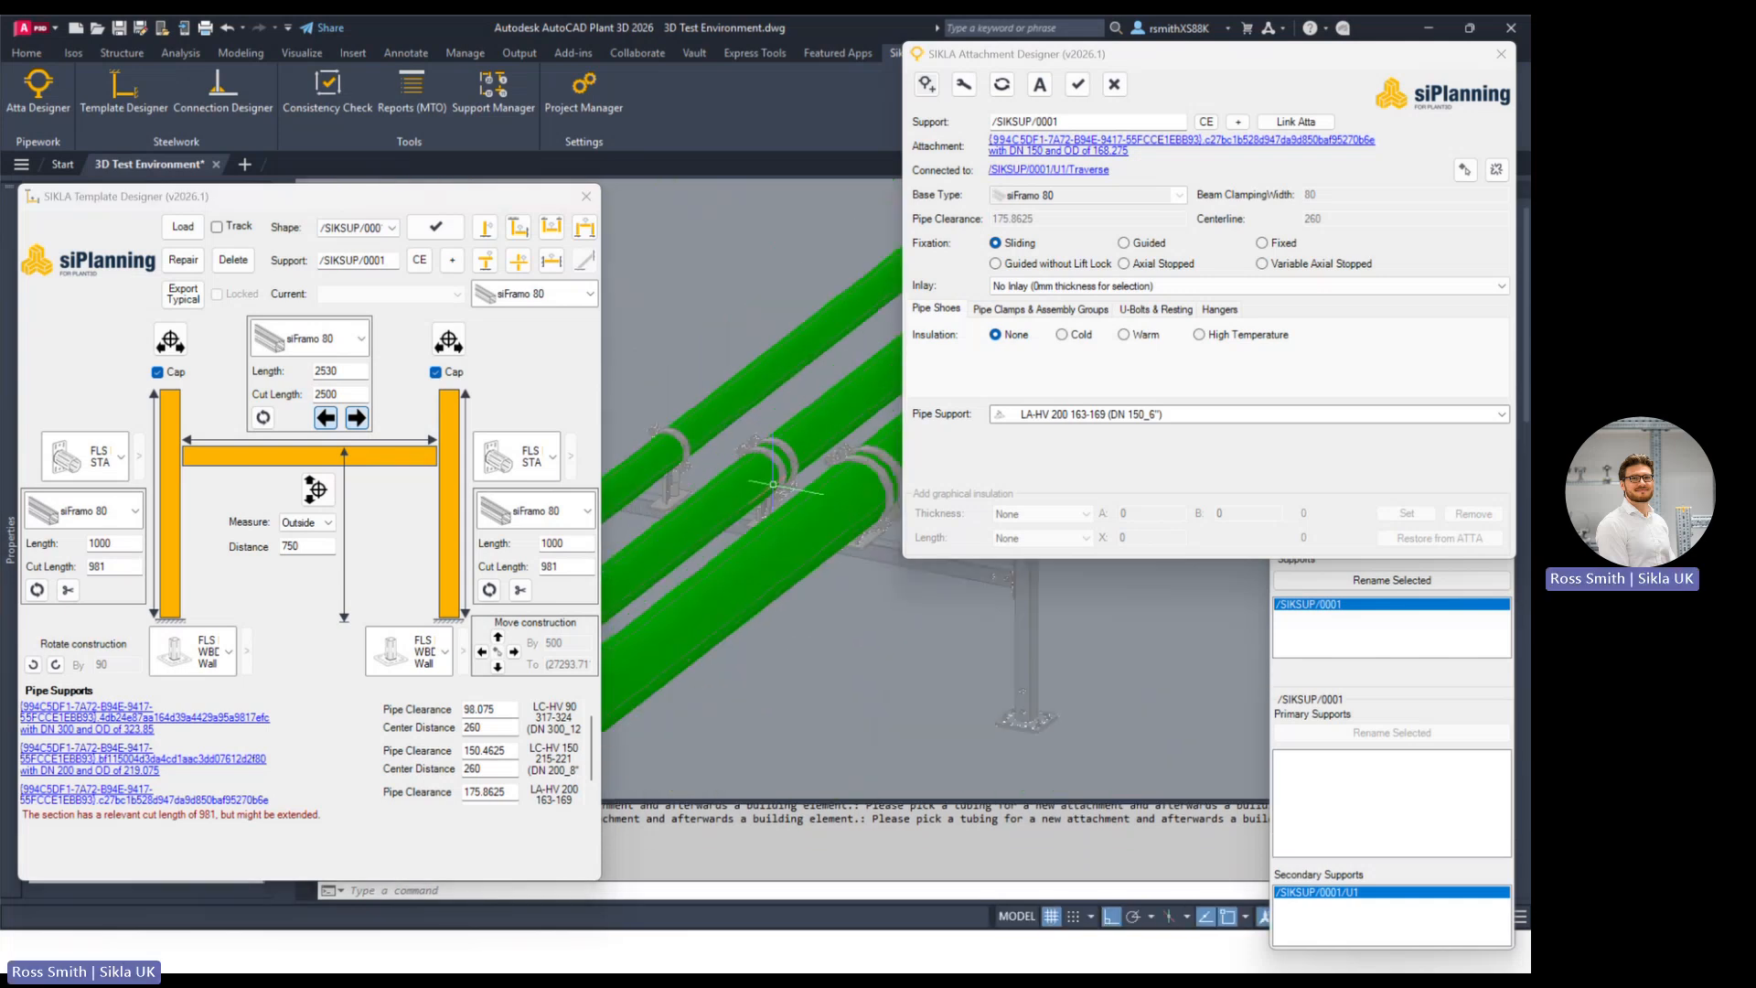
scroll(784, 483, down, 1)
drag(1164, 62, 1115, 43)
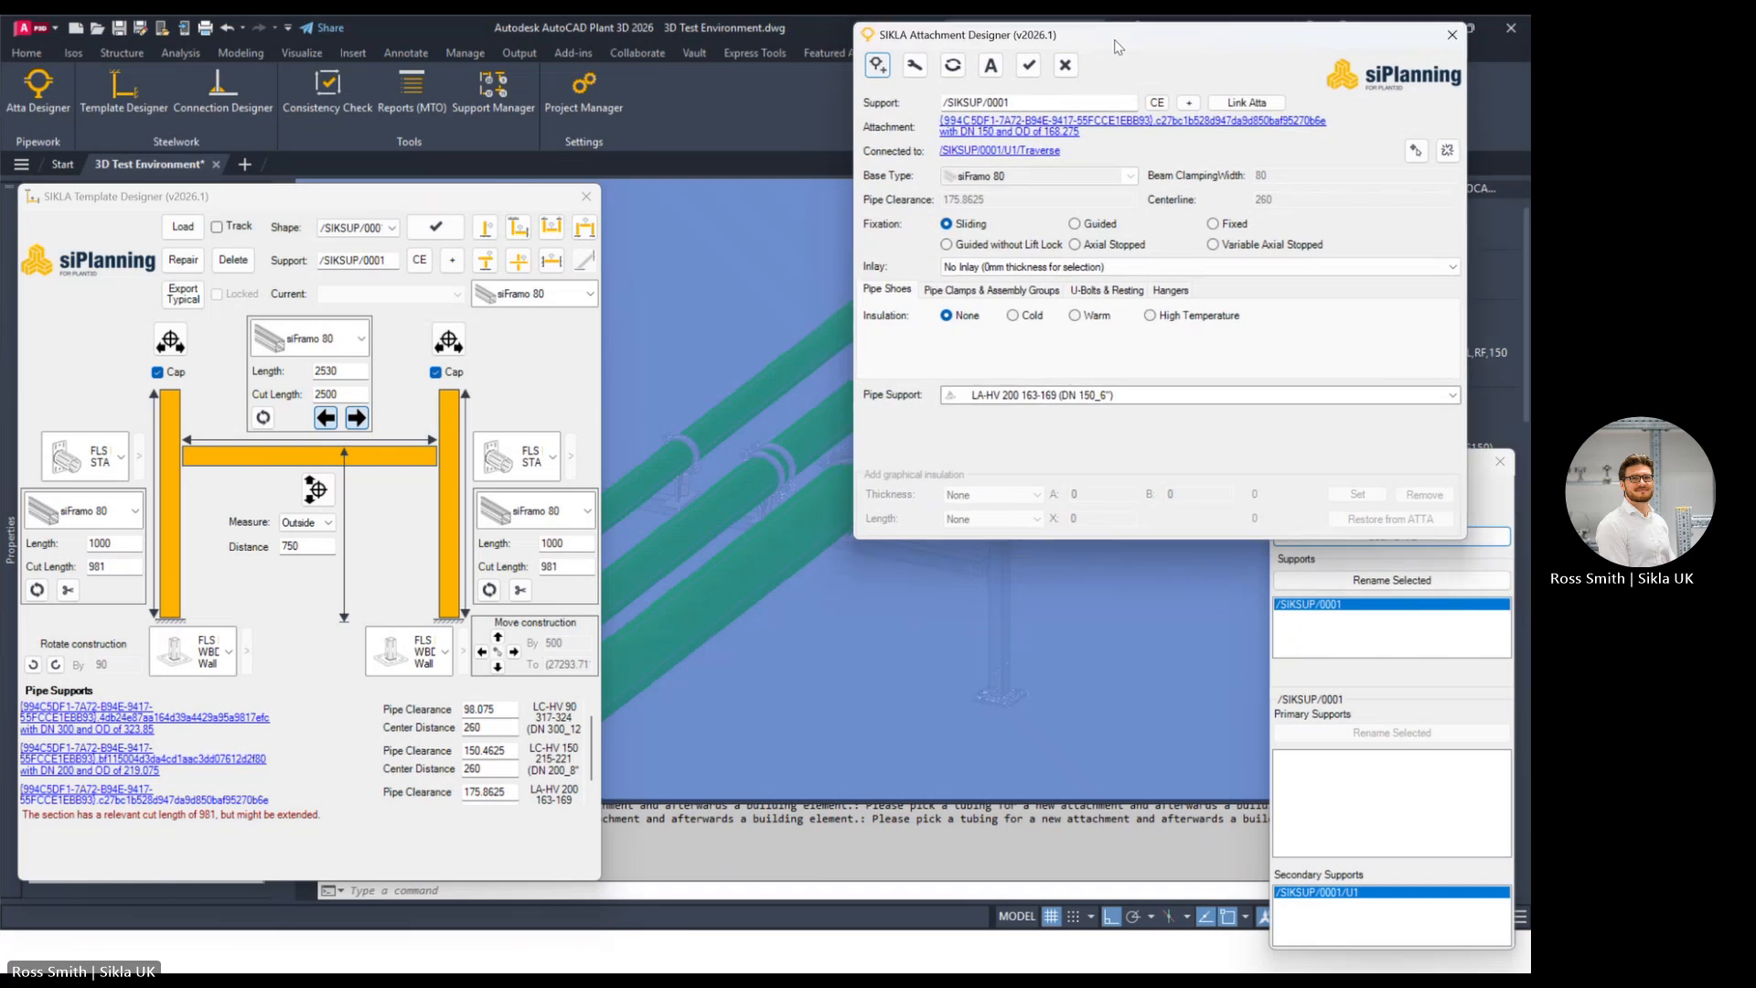
click(1452, 35)
Step: Raise the frame's crossbeam towards the pipes by setting its outside-measured distance to 765
scroll(861, 494, up, 4)
shift+middle_drag(861, 494, 912, 453)
shift+middle_drag(788, 559, 878, 551)
mouse_move(112, 732)
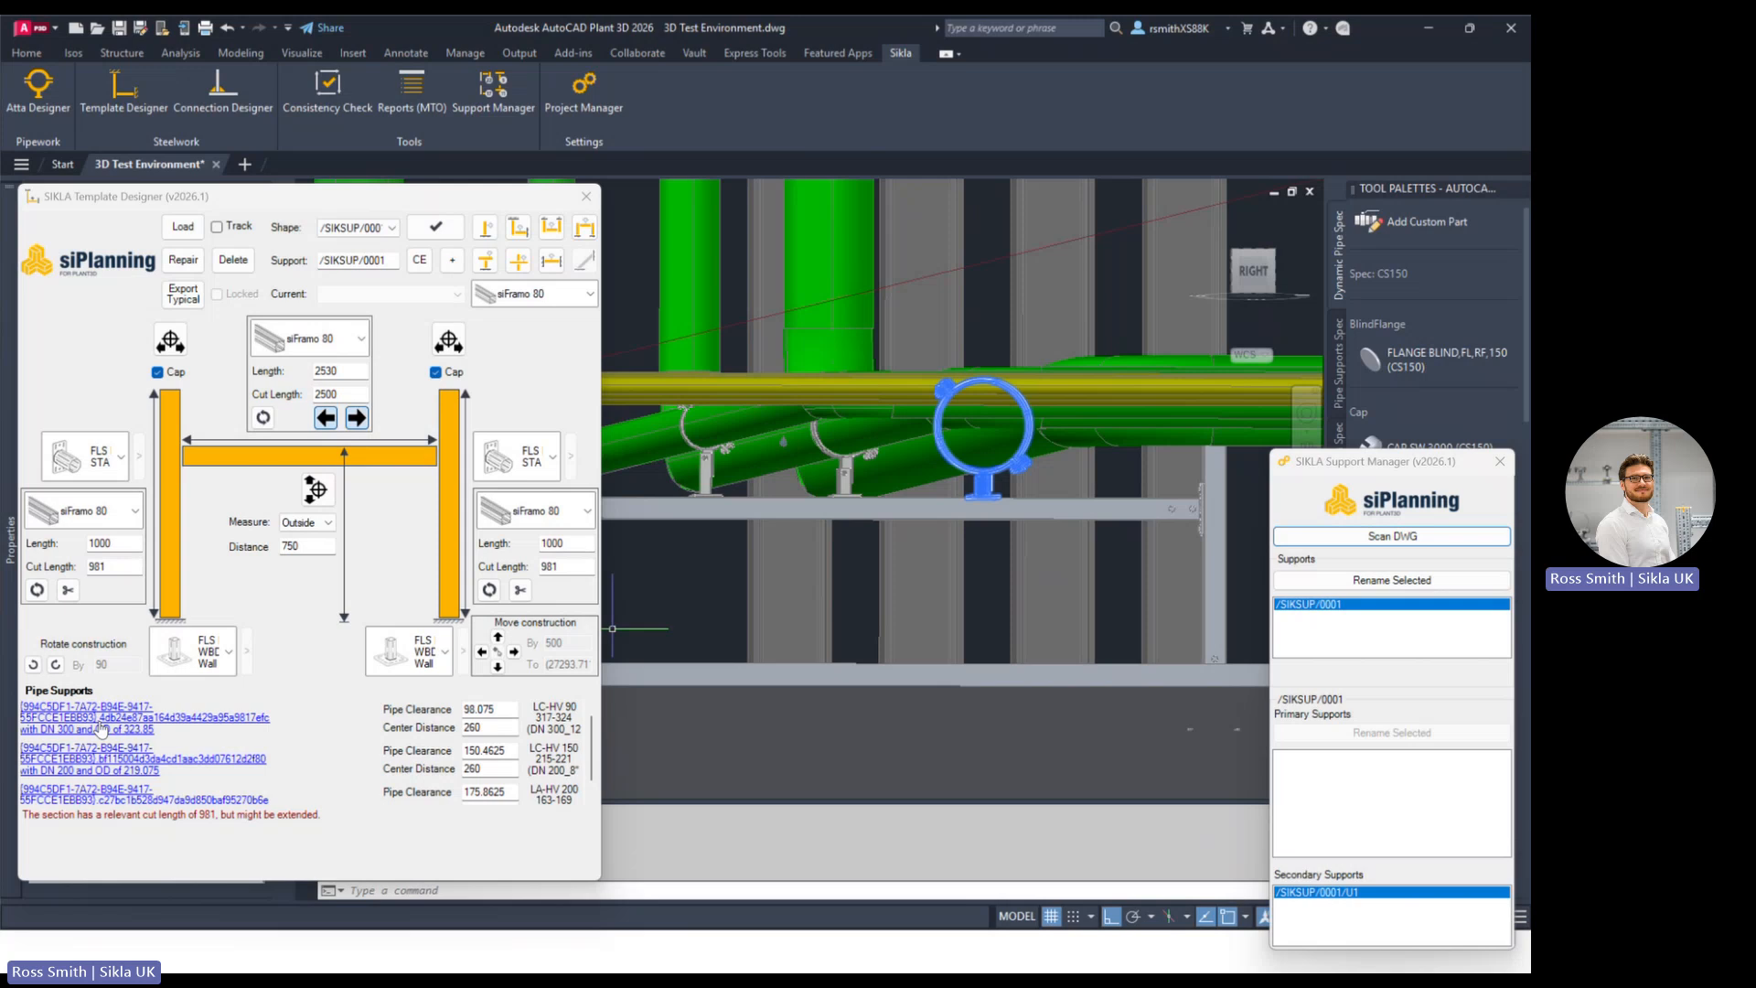
mouse_move(441, 546)
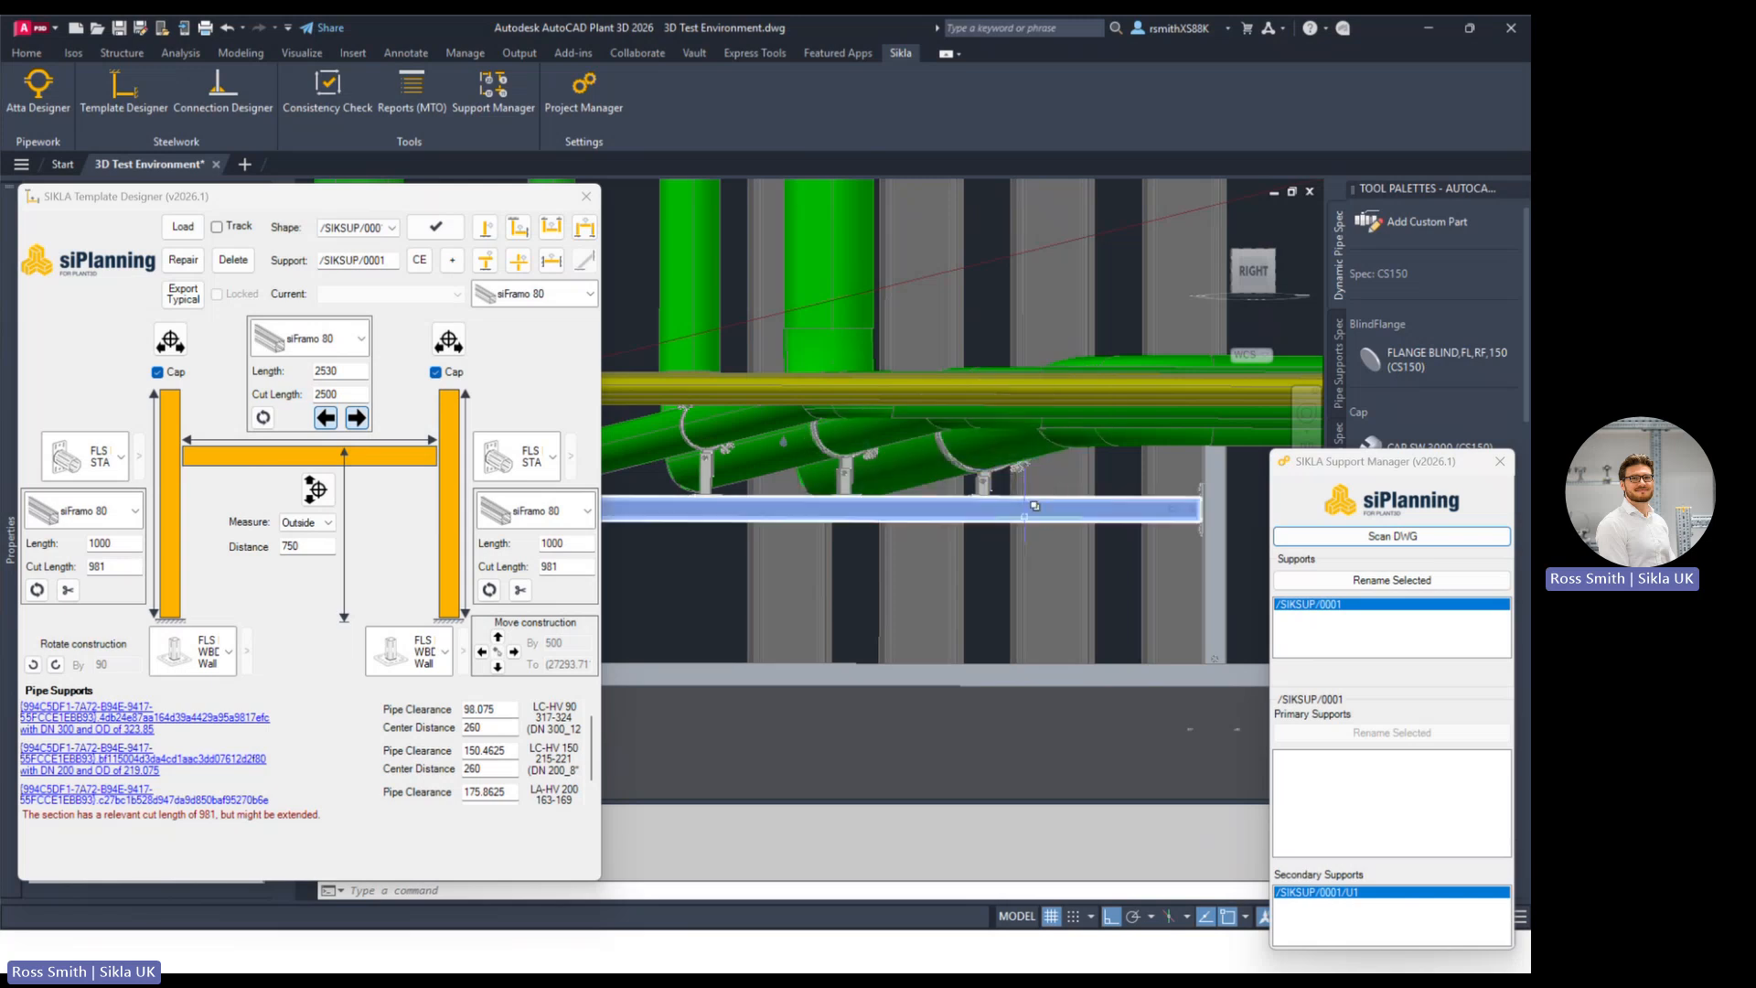
mouse_move(1024, 508)
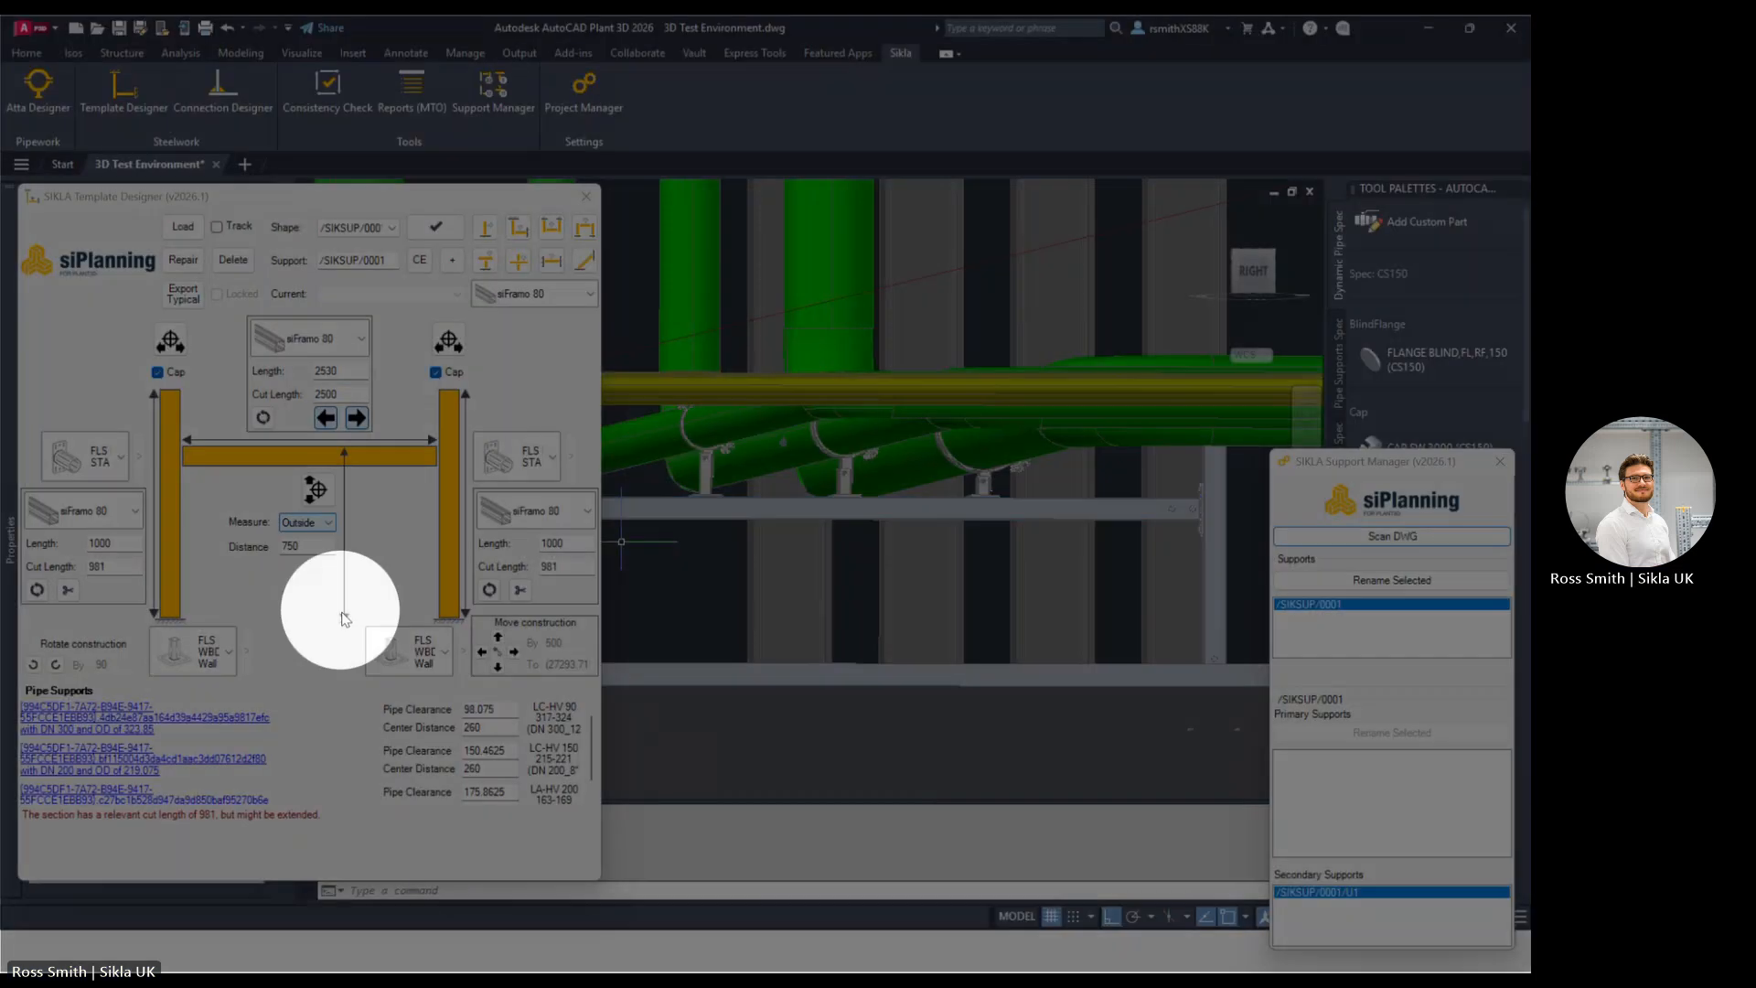
double_click(301, 546)
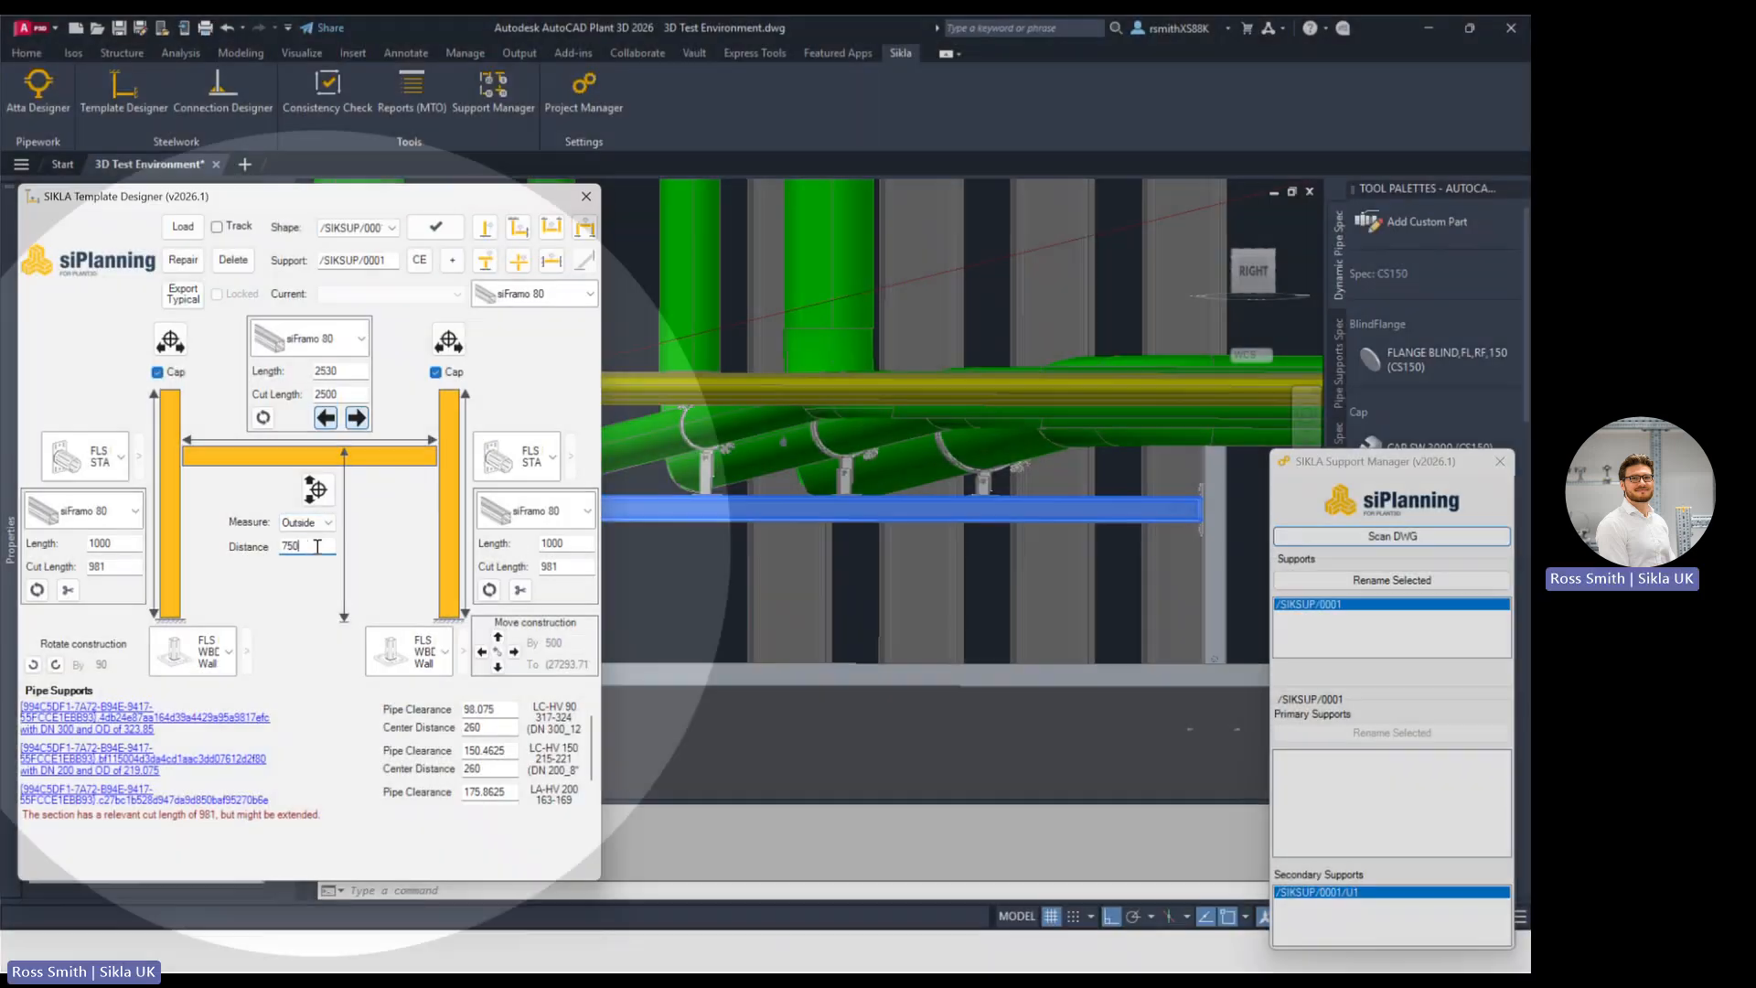
text(76)
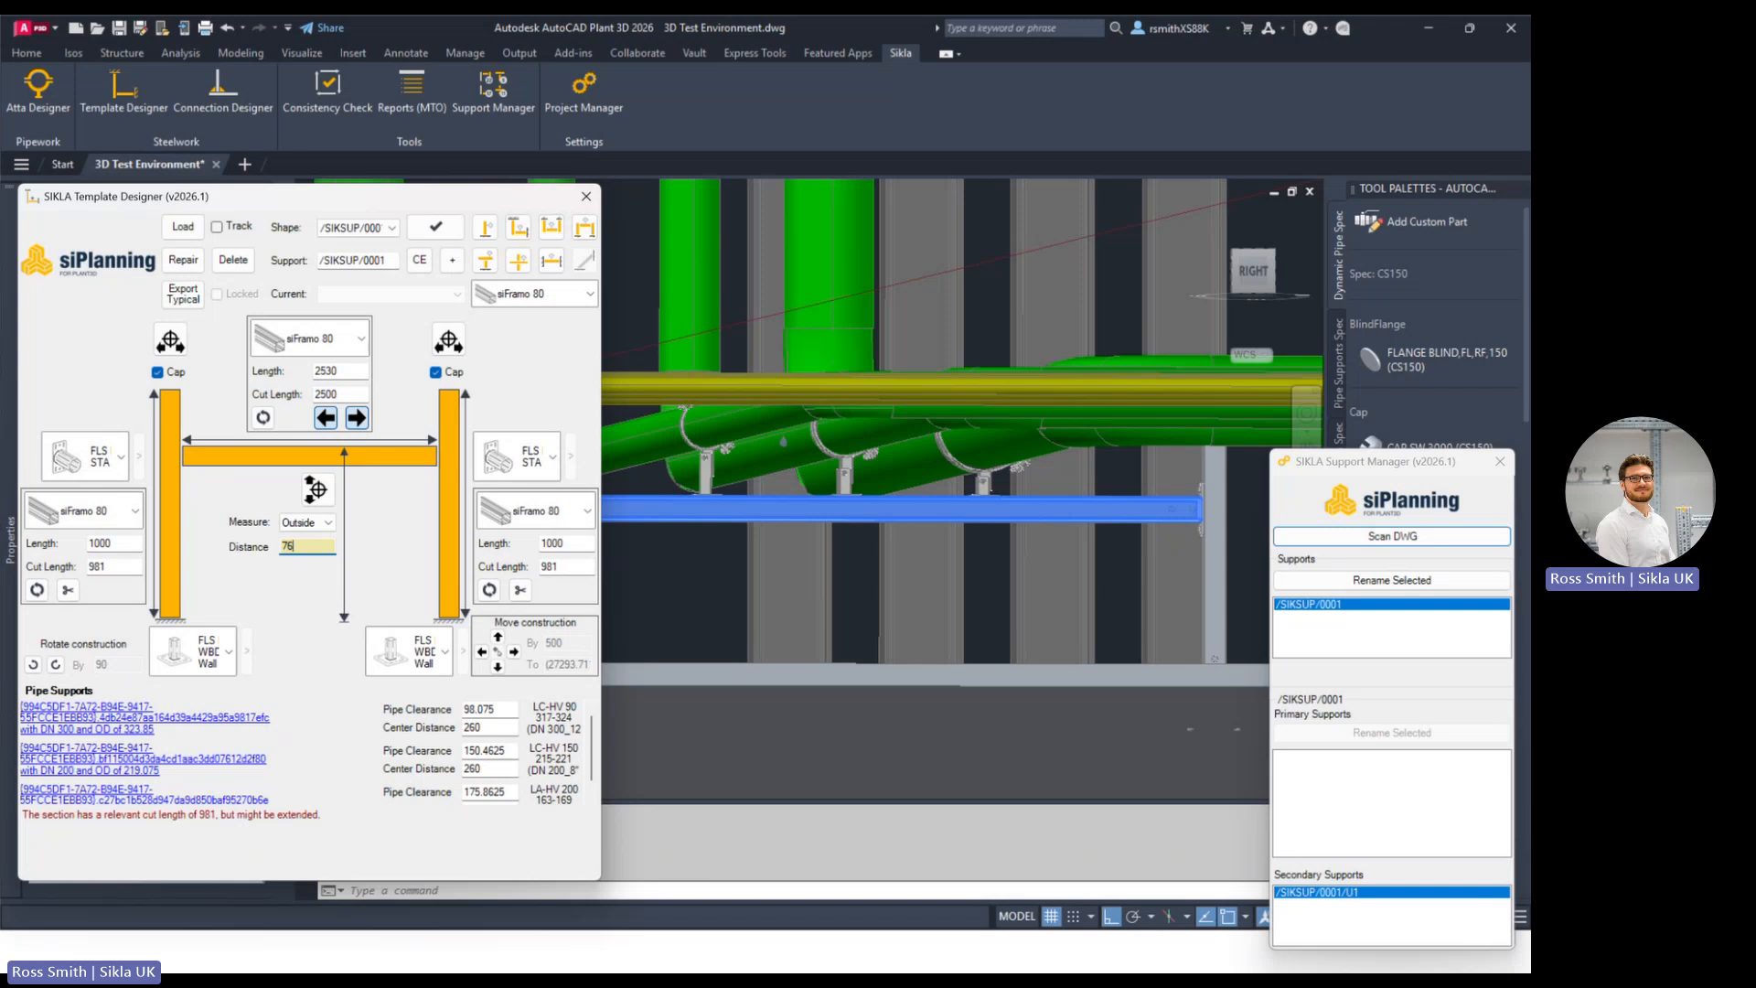
text(5)
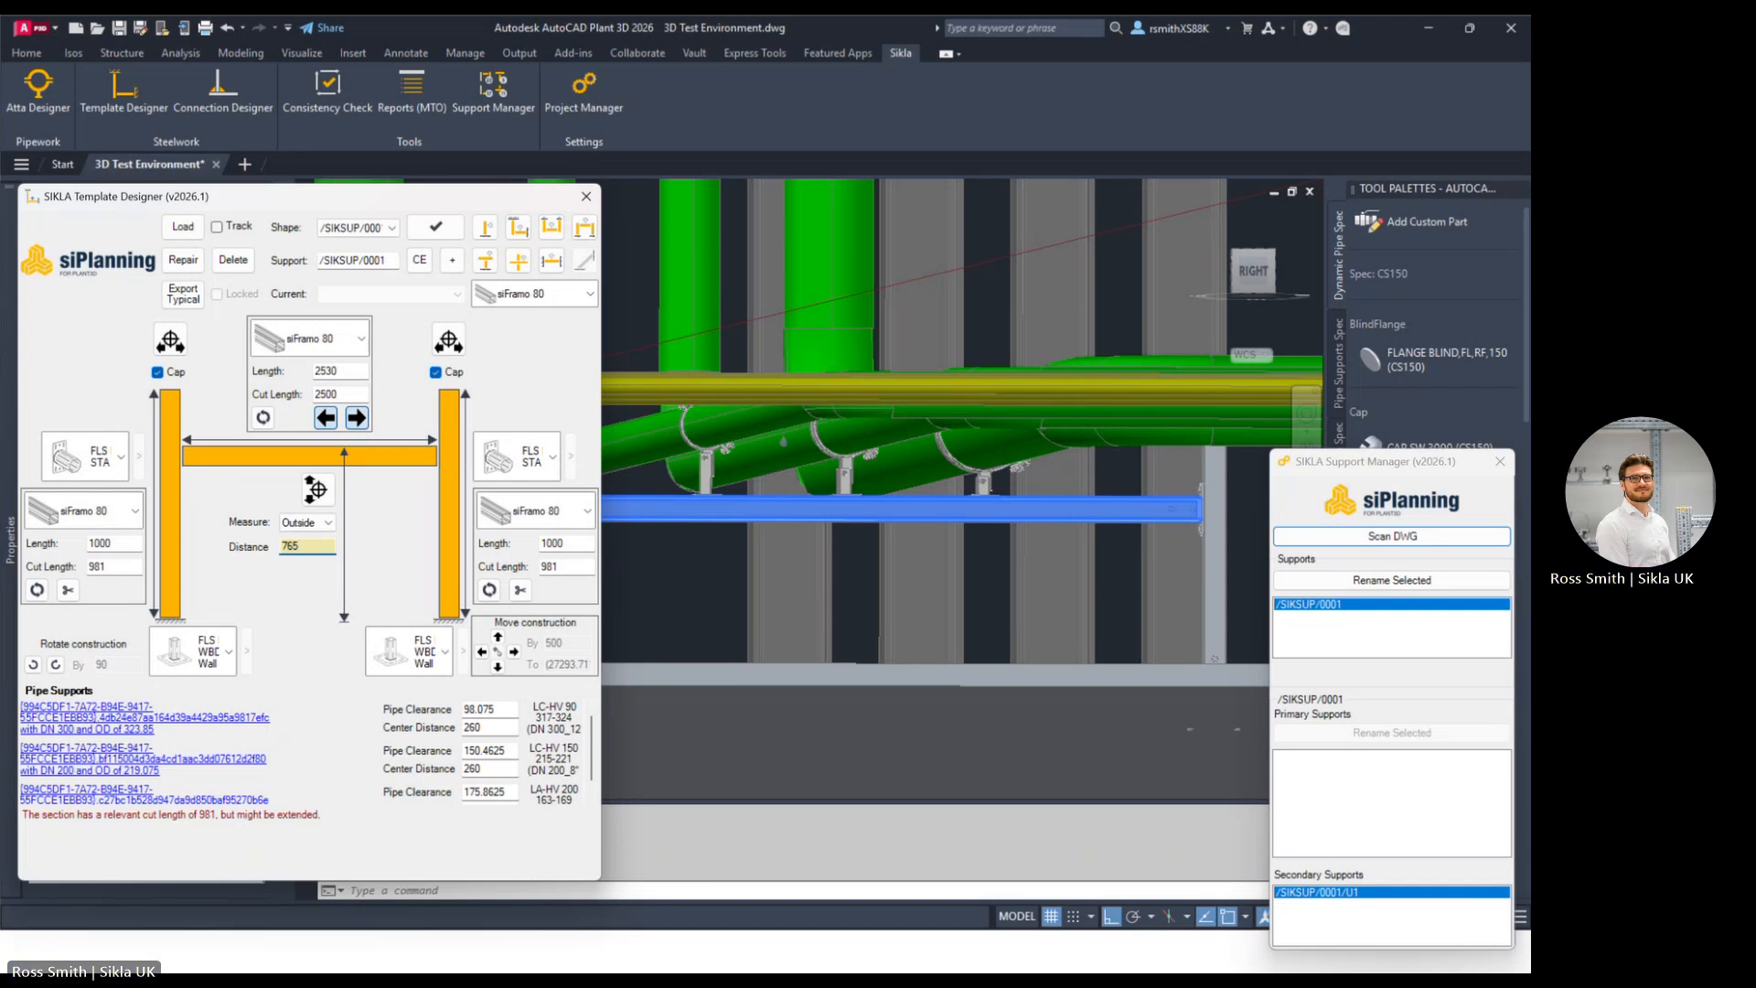
key(Return)
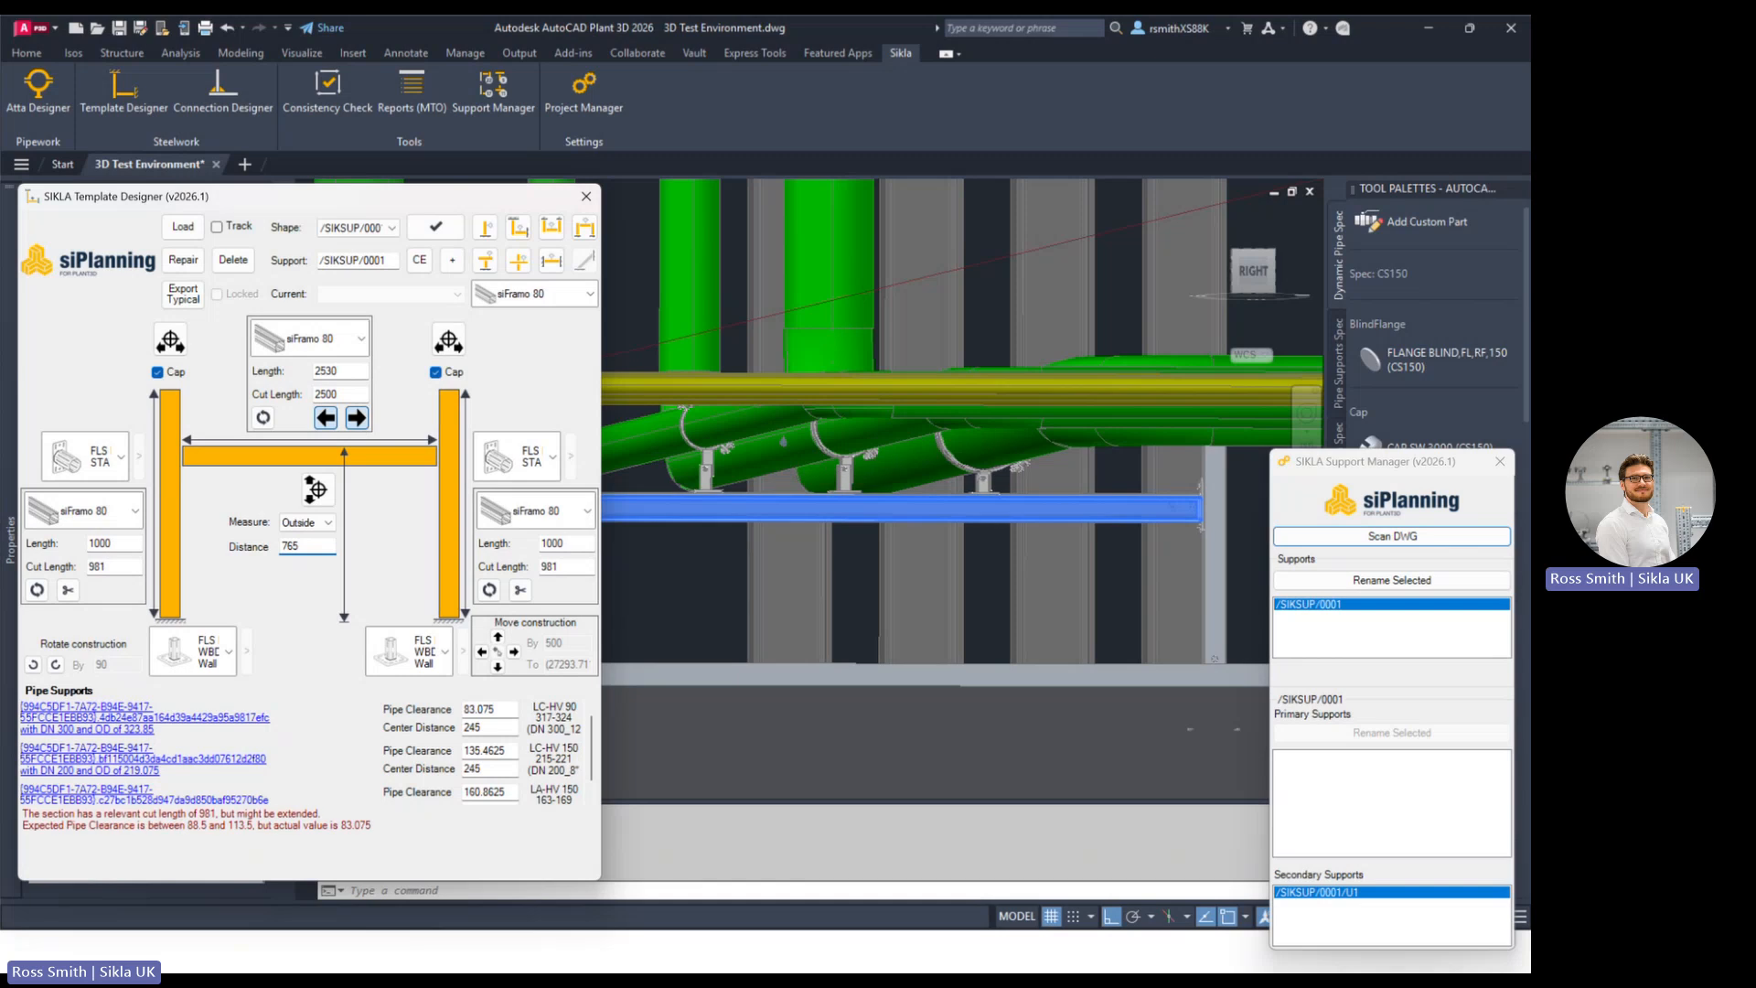
scroll(919, 508, up, 3)
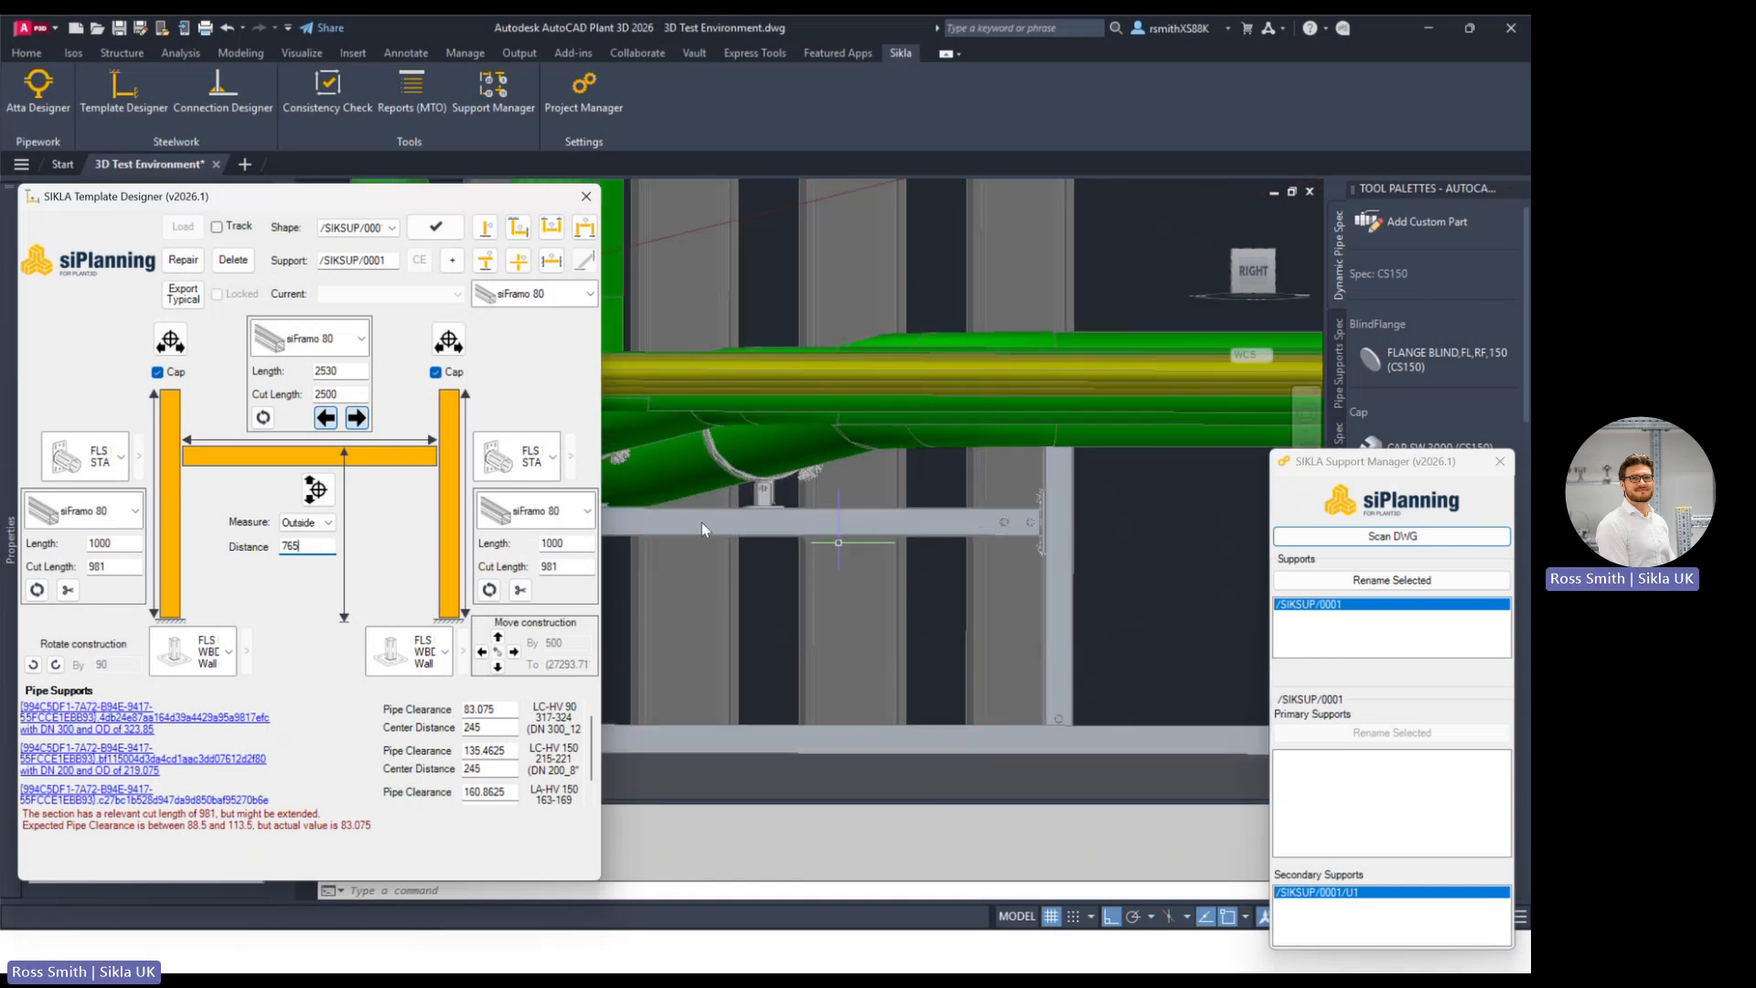
Step: Lower the frame's crossbeam by setting its outside-measured distance to 700, and inspect the connected pipe supports
middle_drag(820, 565, 1096, 540)
scroll(1080, 540, down, 2)
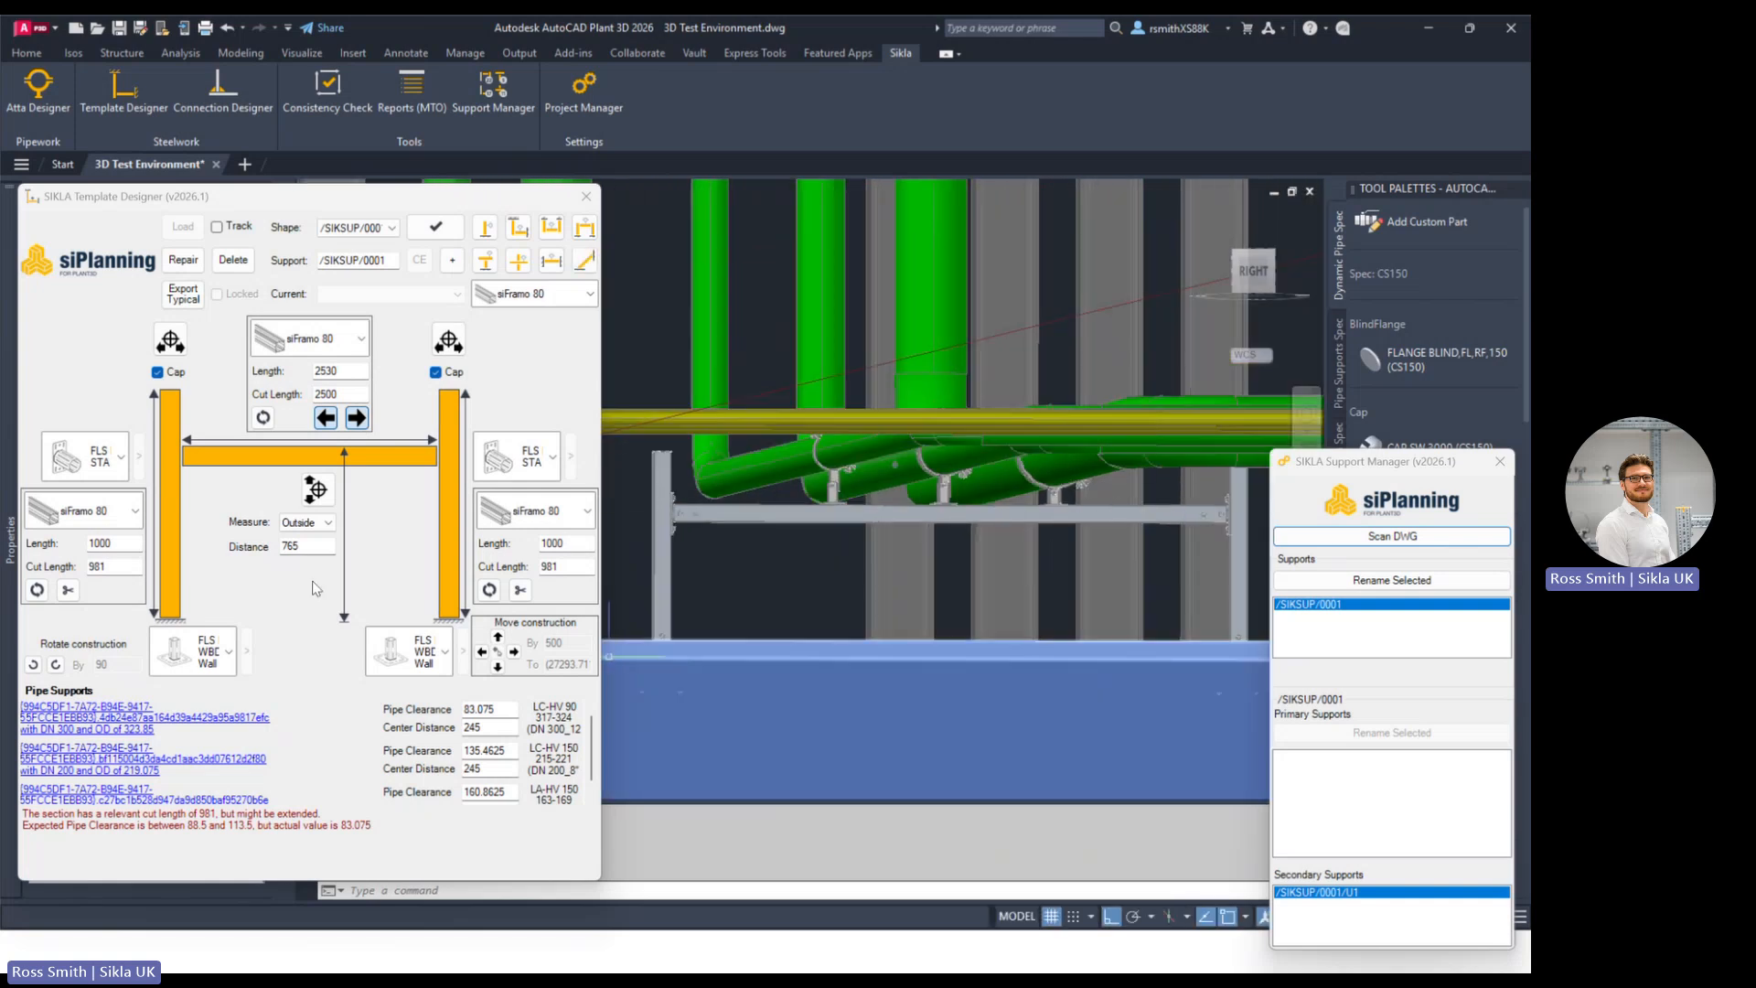
drag(292, 546, 302, 546)
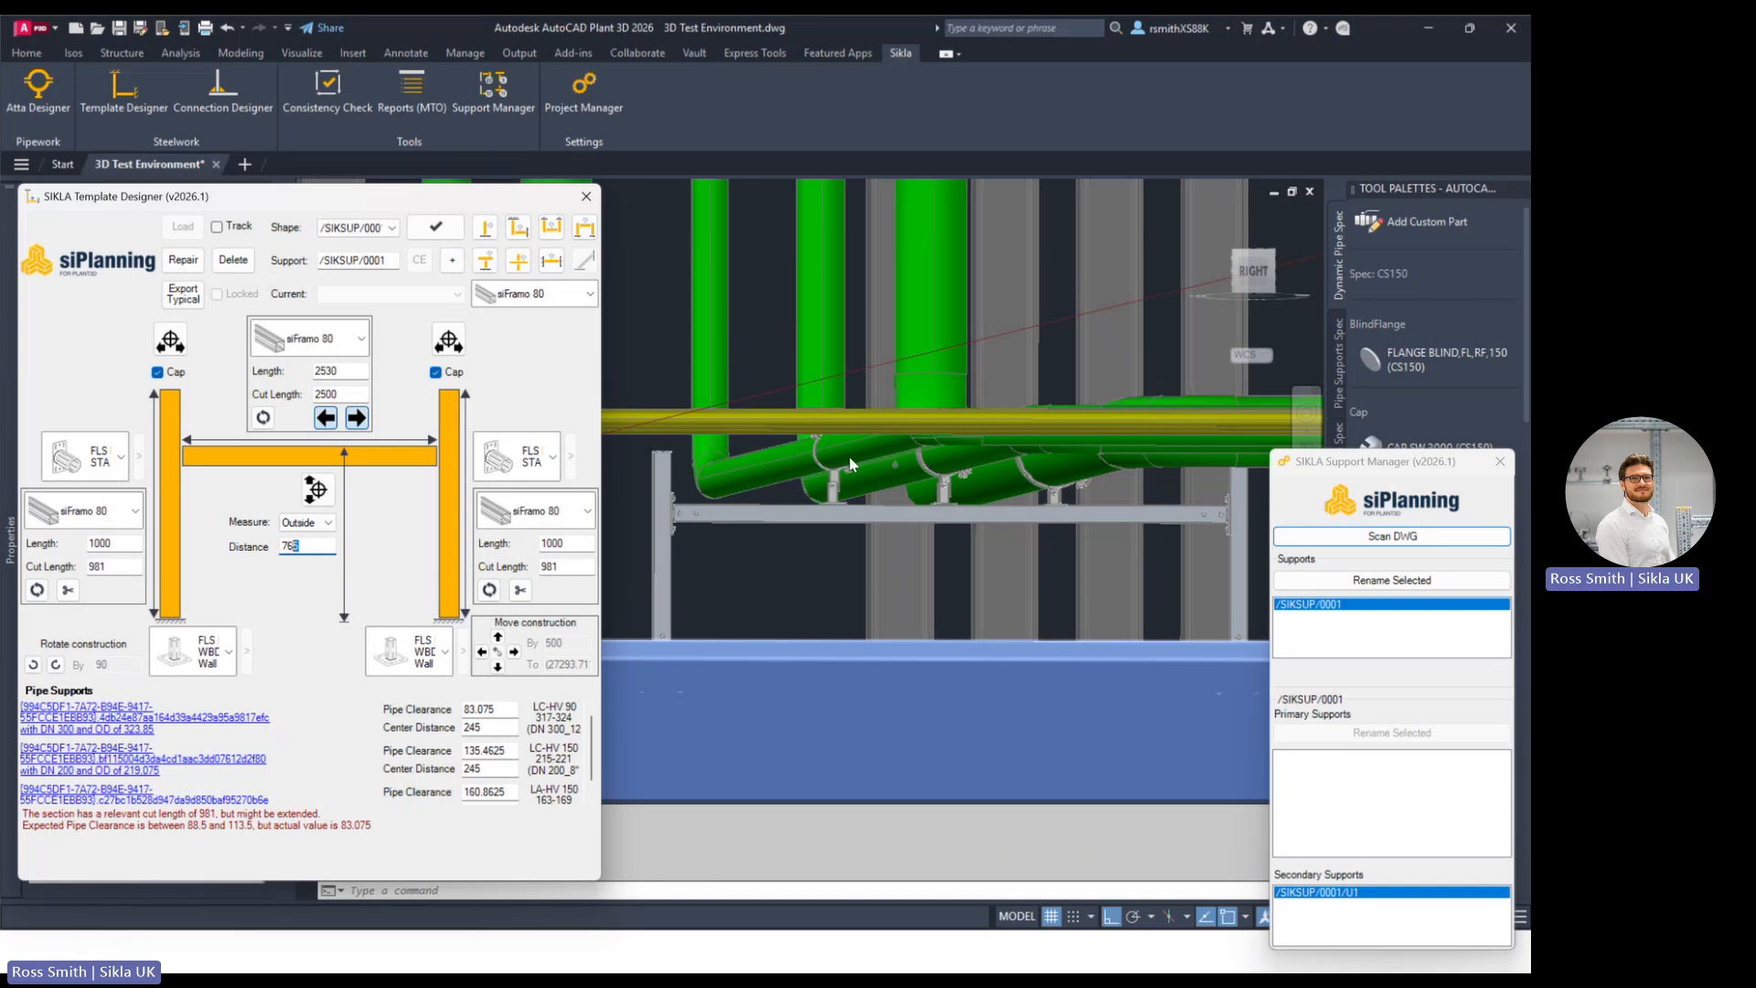
drag(310, 546, 235, 546)
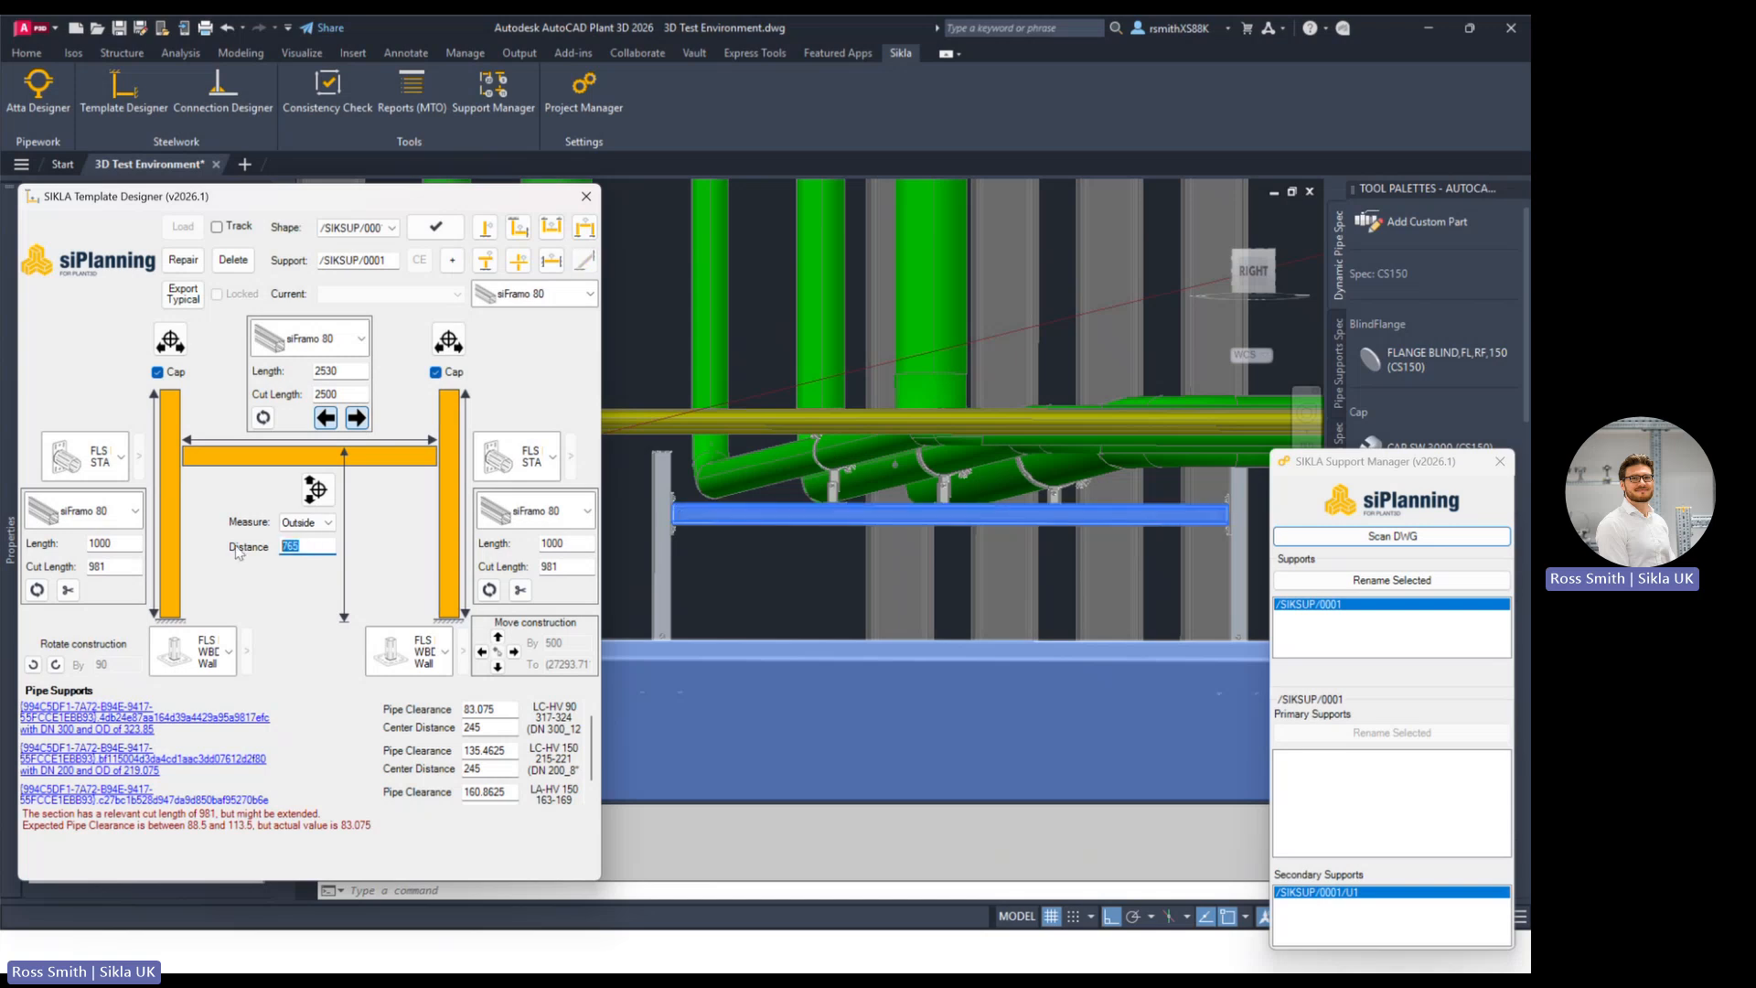
text(700)
key(Return)
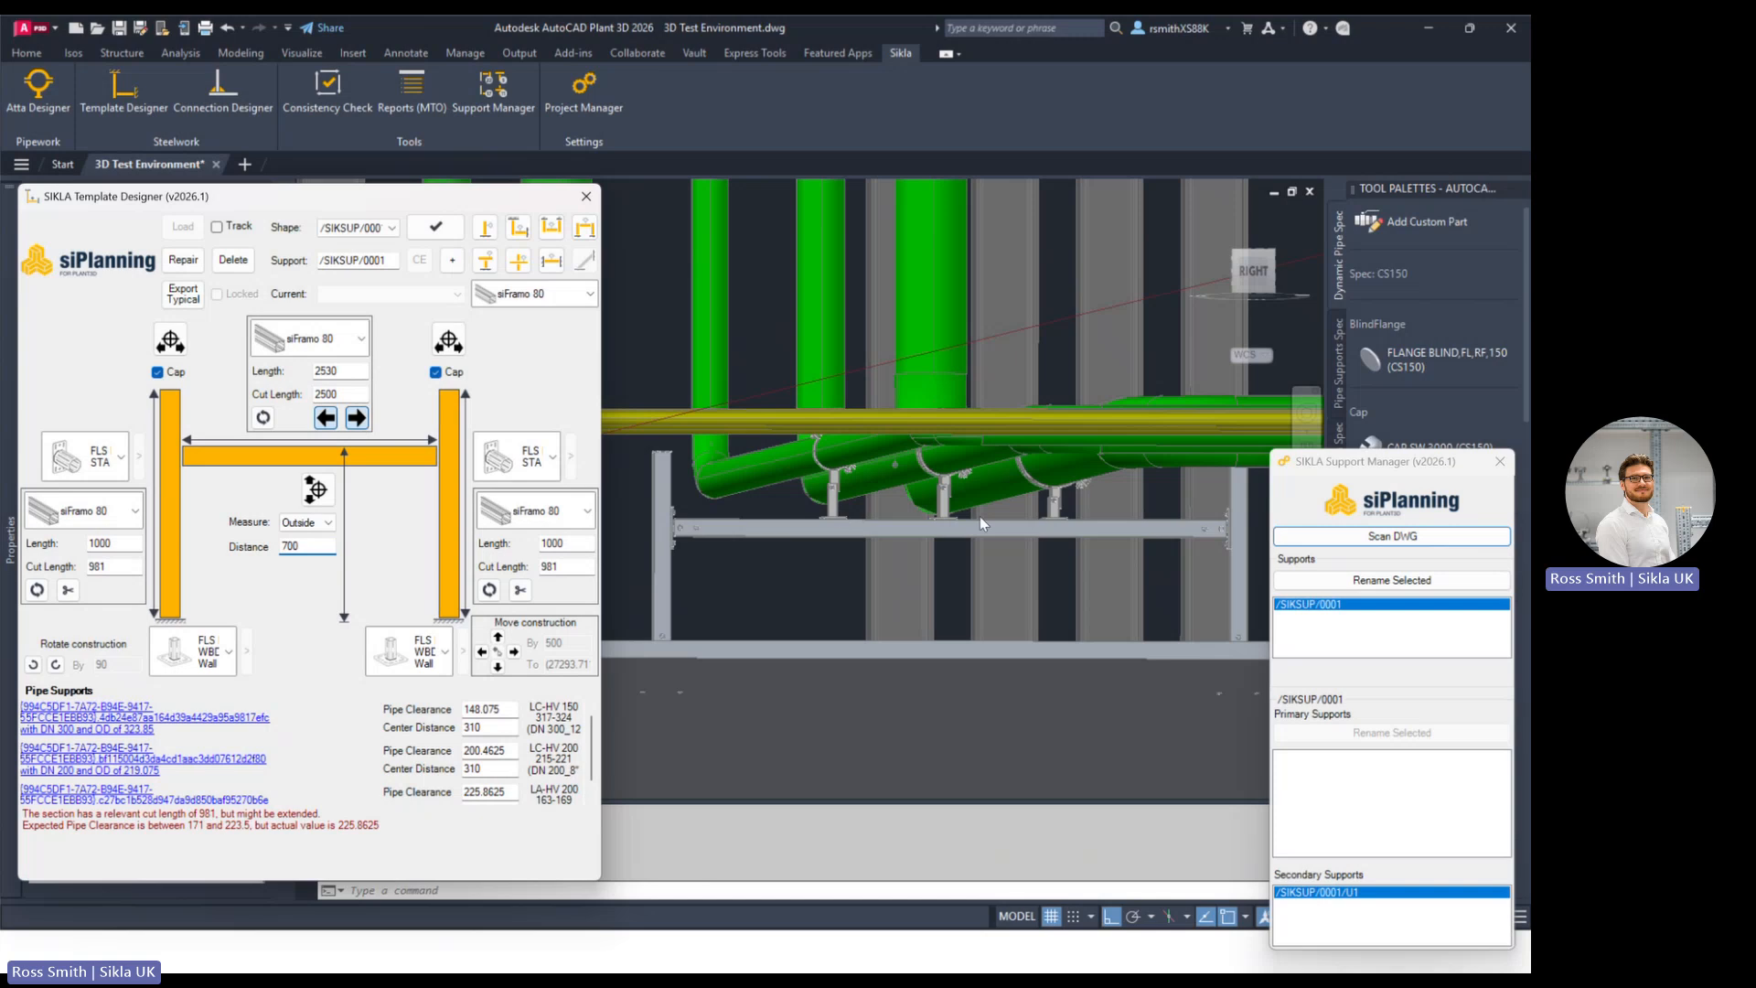
scroll(967, 522, up, 2)
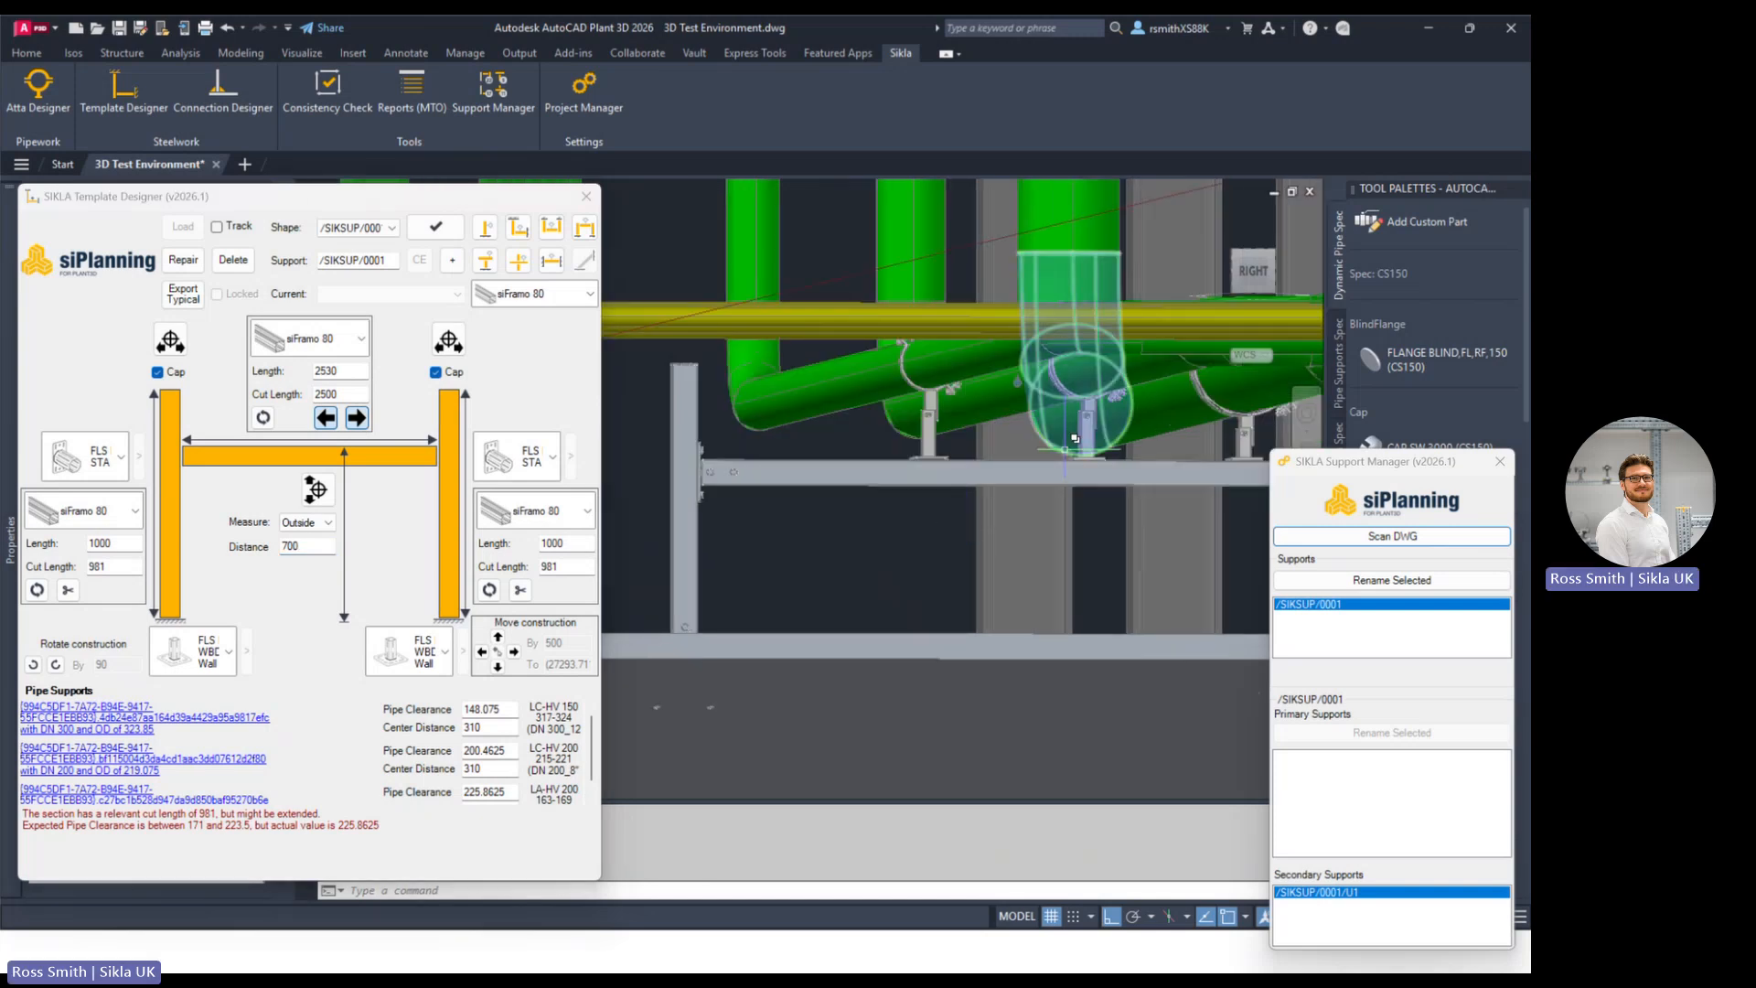
middle_drag(1061, 451, 879, 471)
key(Escape)
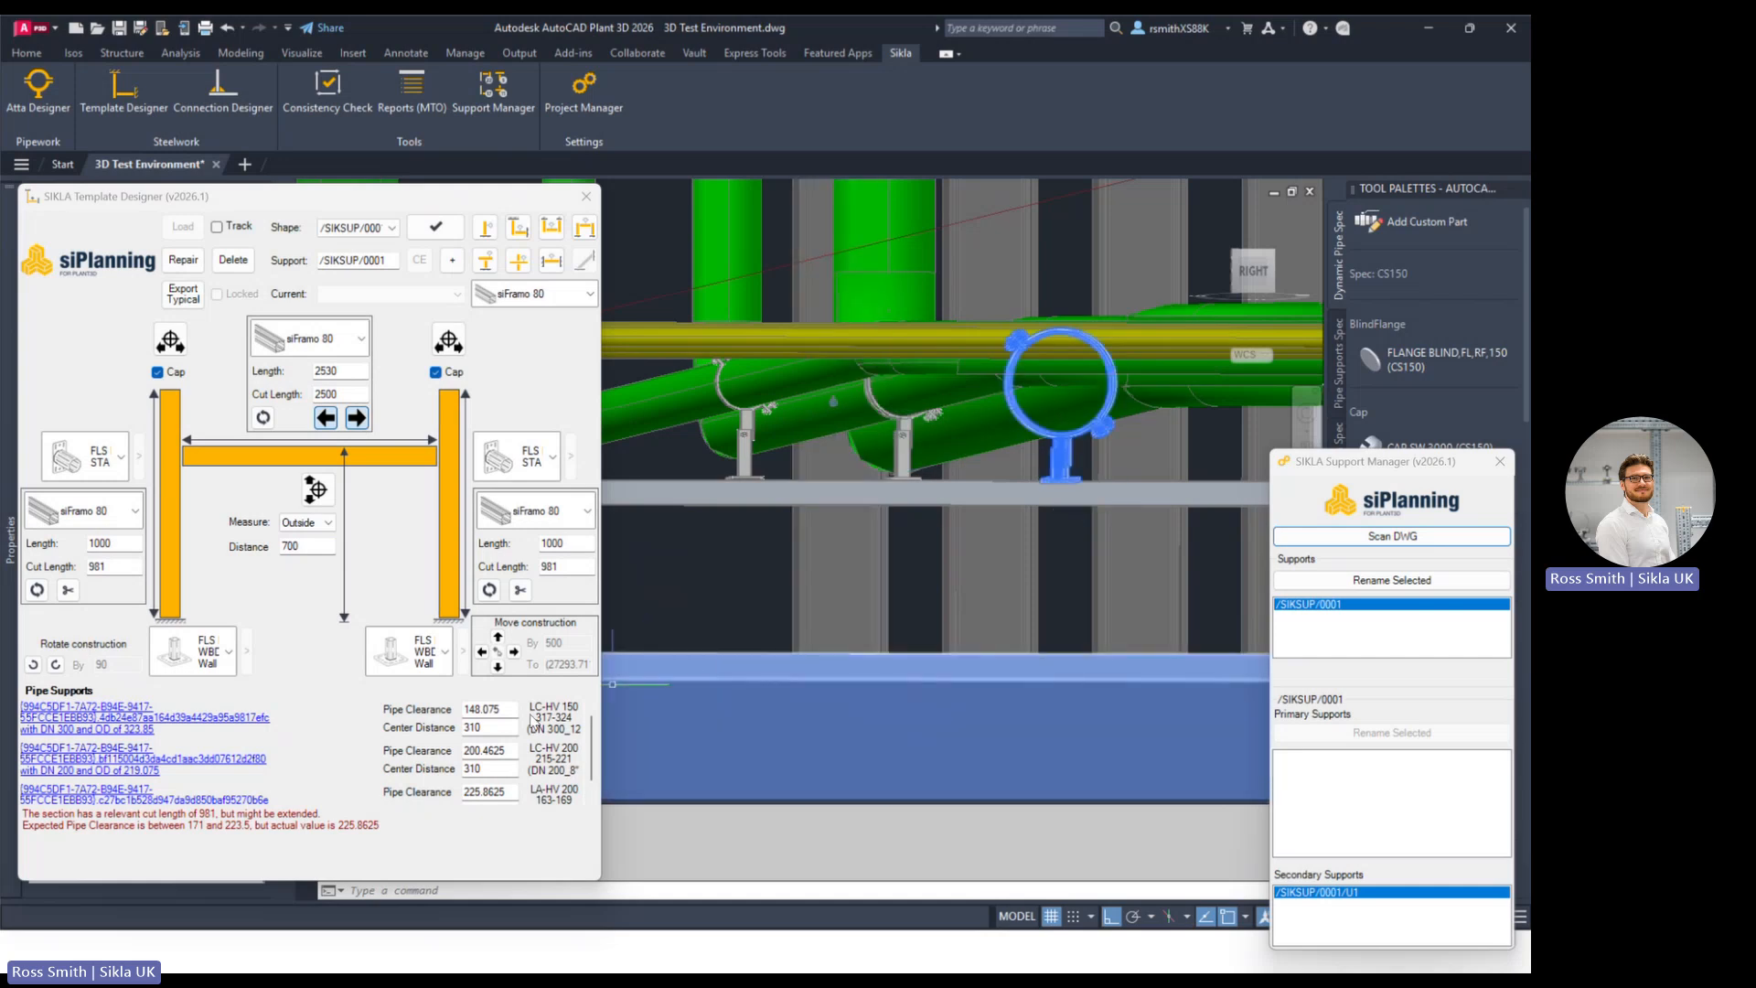
double_click(494, 728)
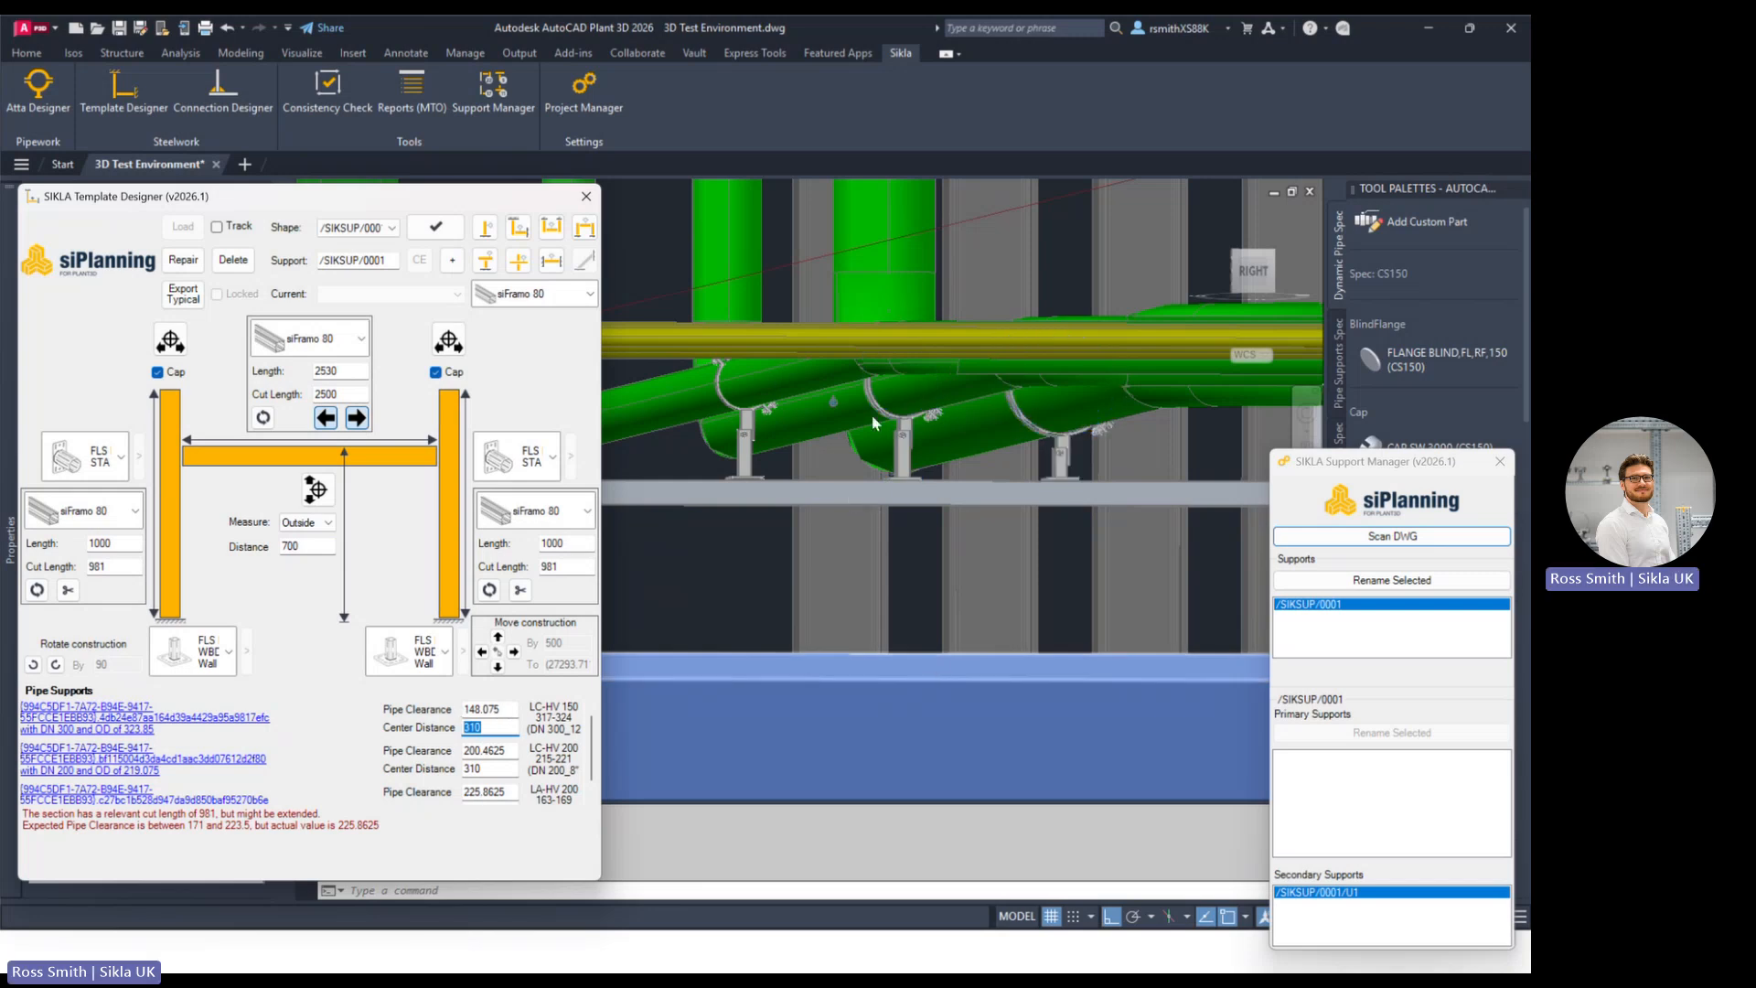
Step: Rescan the drawing in the Support Manager and highlight each of the frame's primary supports in the model
drag(1336, 471, 1326, 278)
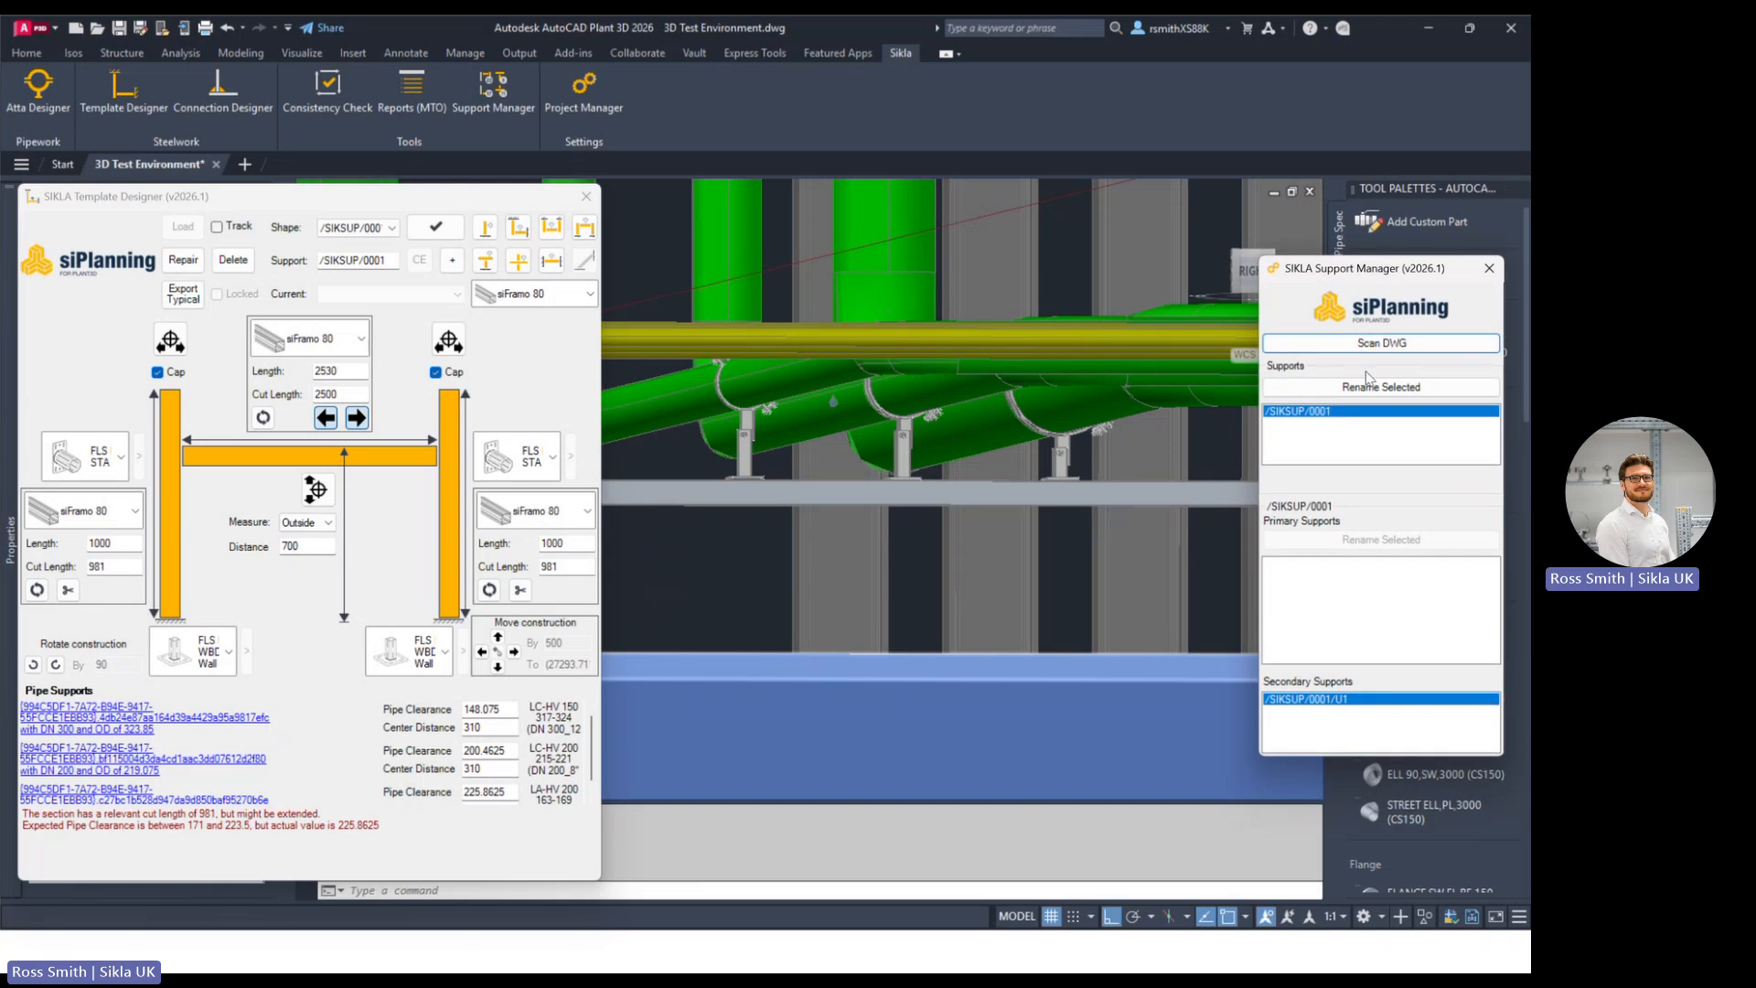
key(ctrl)
key(ctrl)
click(1367, 349)
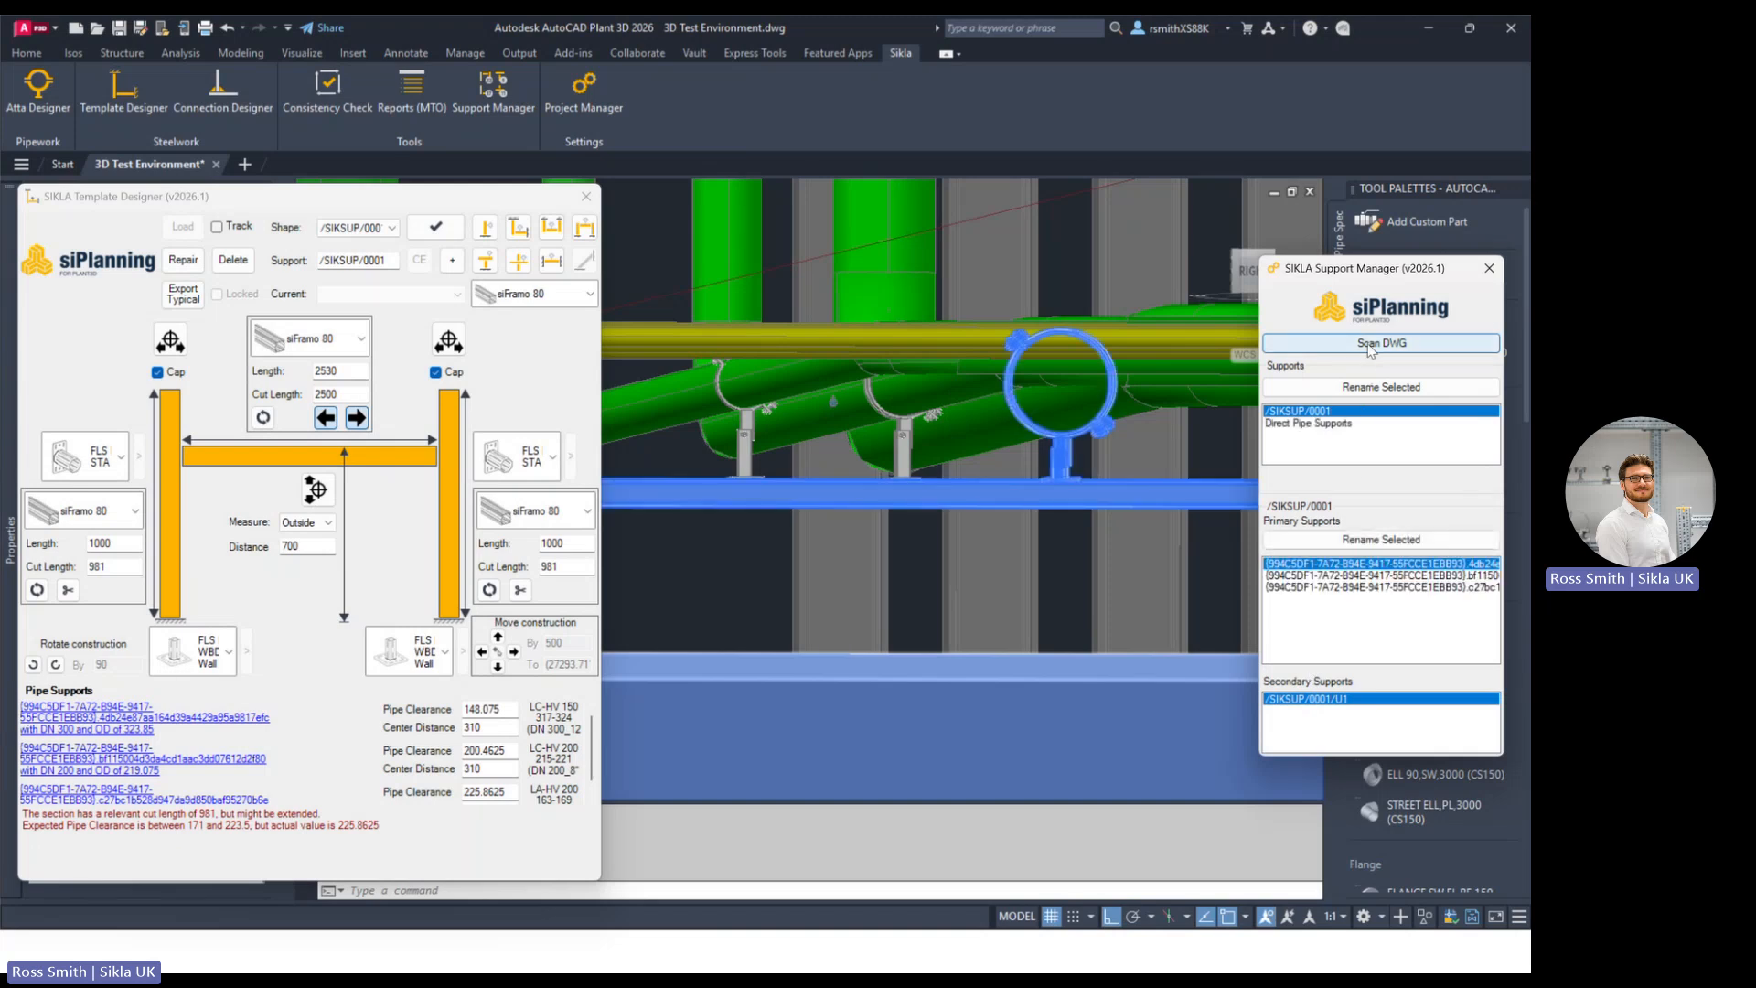
click(1325, 586)
click(1321, 576)
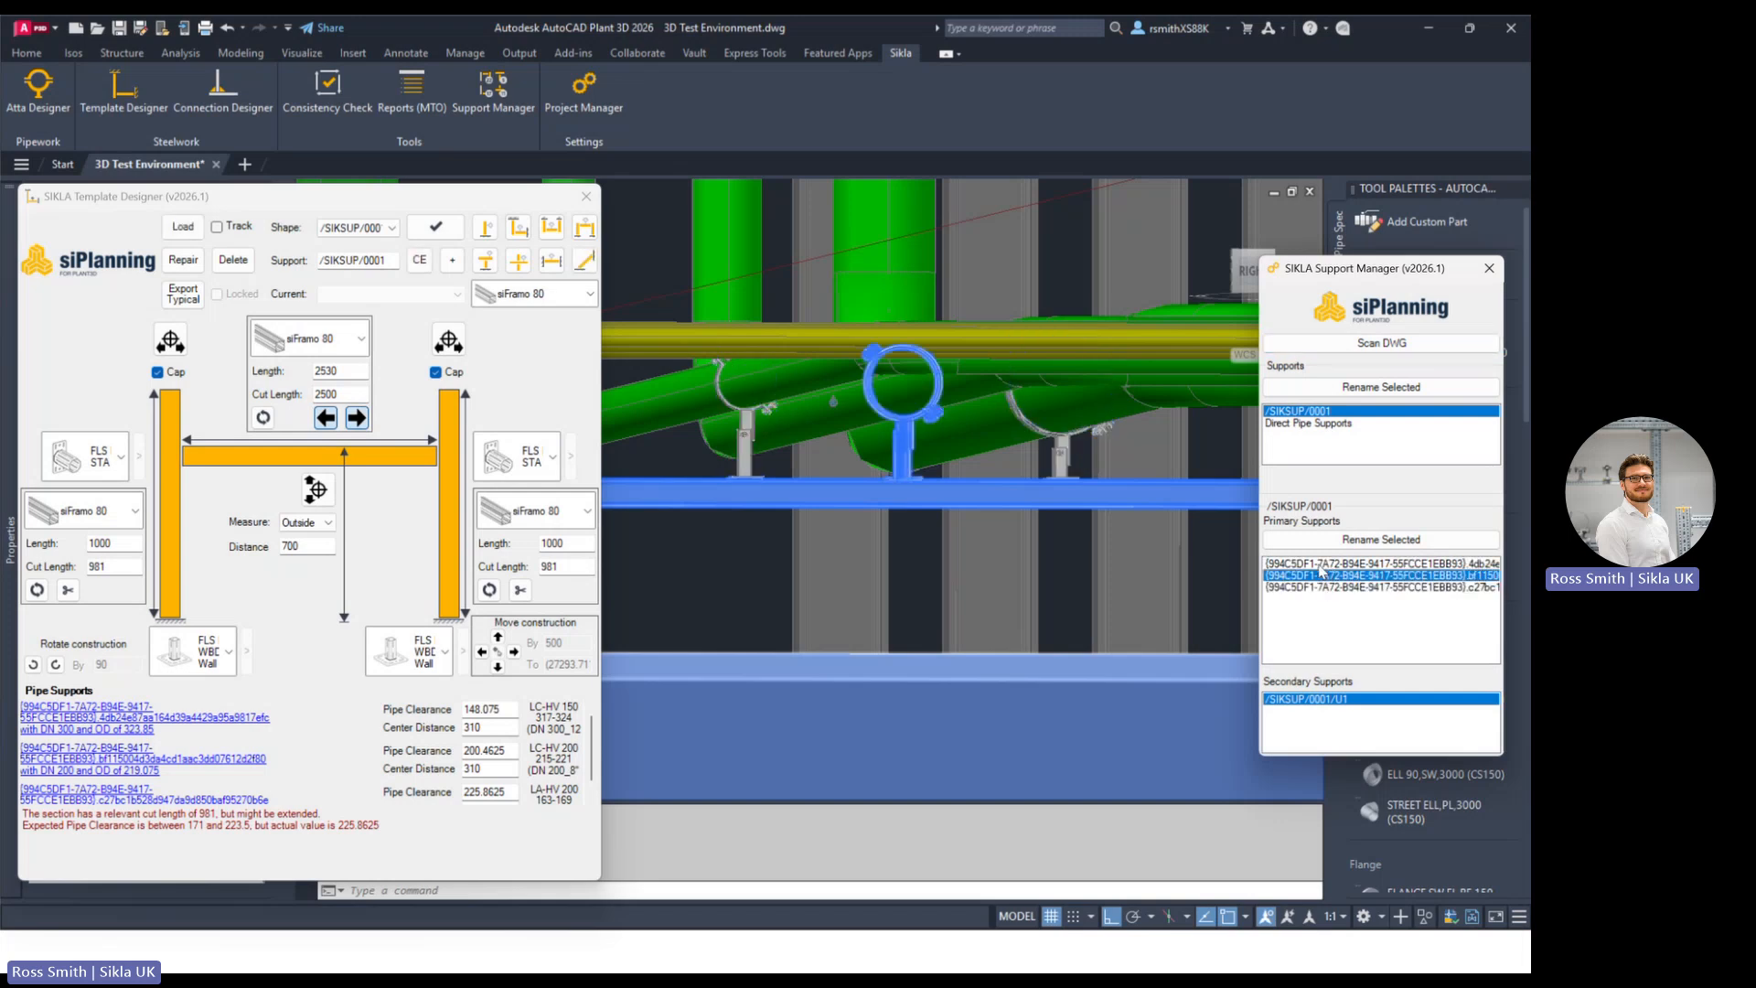
click(1320, 565)
scroll(1124, 514, down, 3)
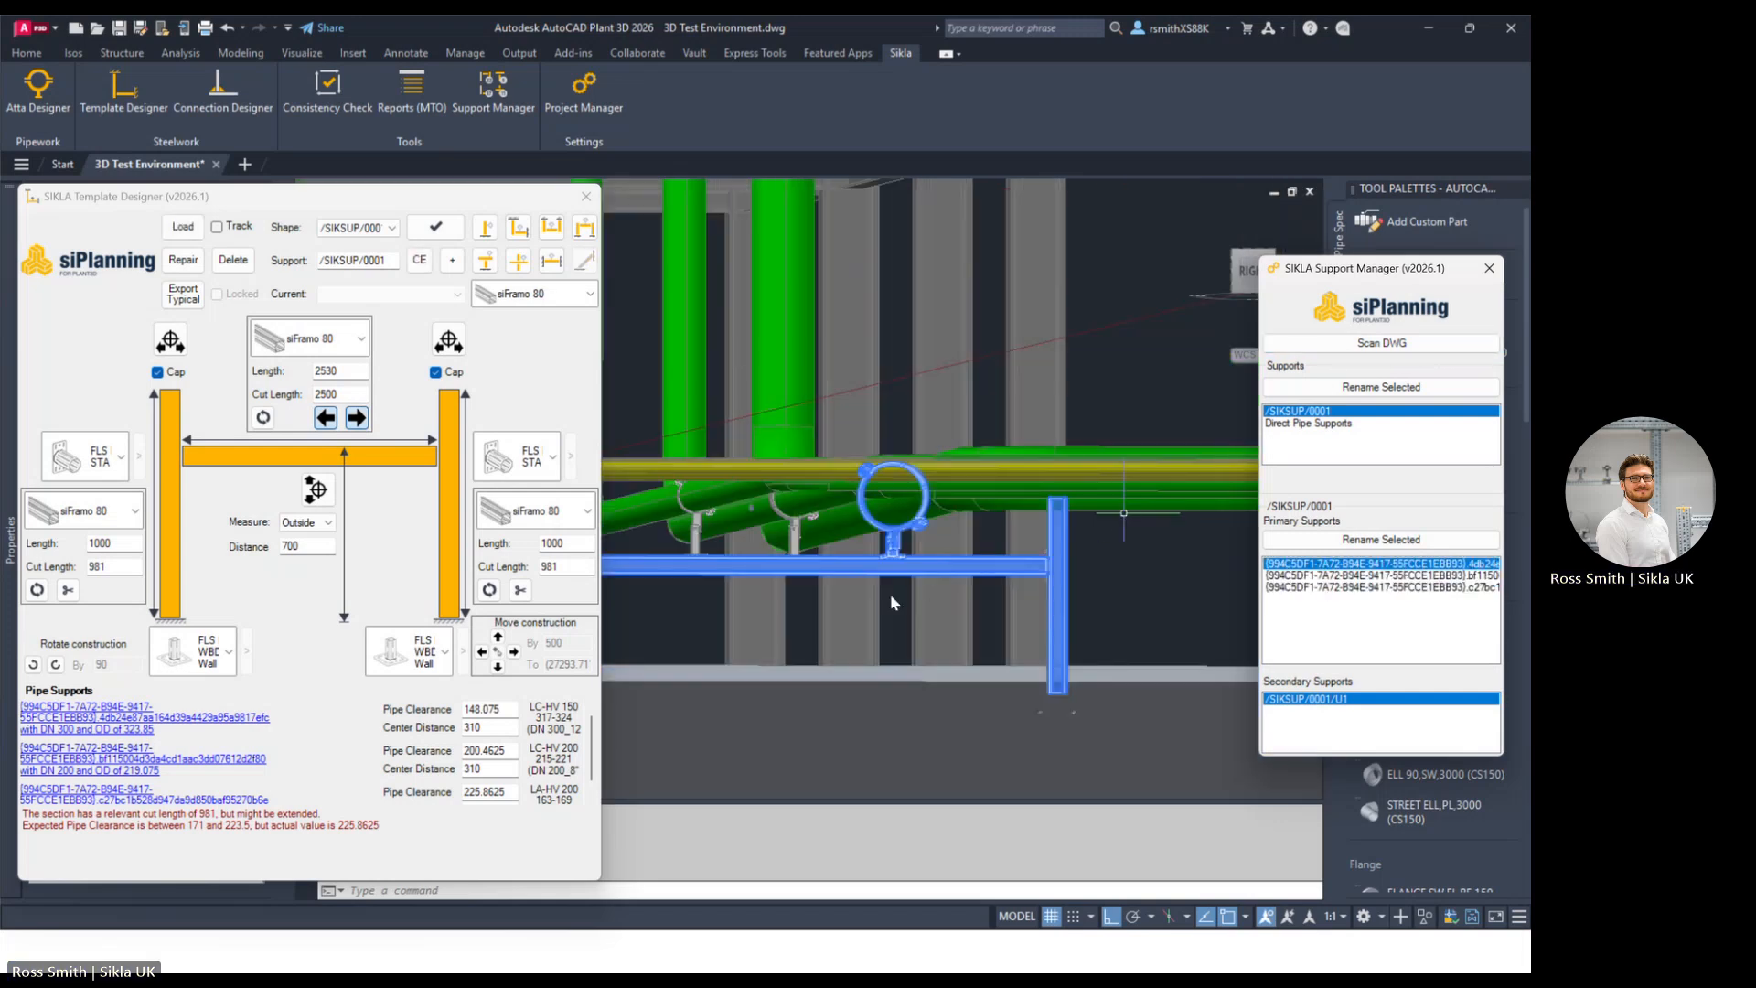
middle_drag(845, 582, 974, 547)
scroll(975, 549, down, 4)
scroll(995, 691, up, 8)
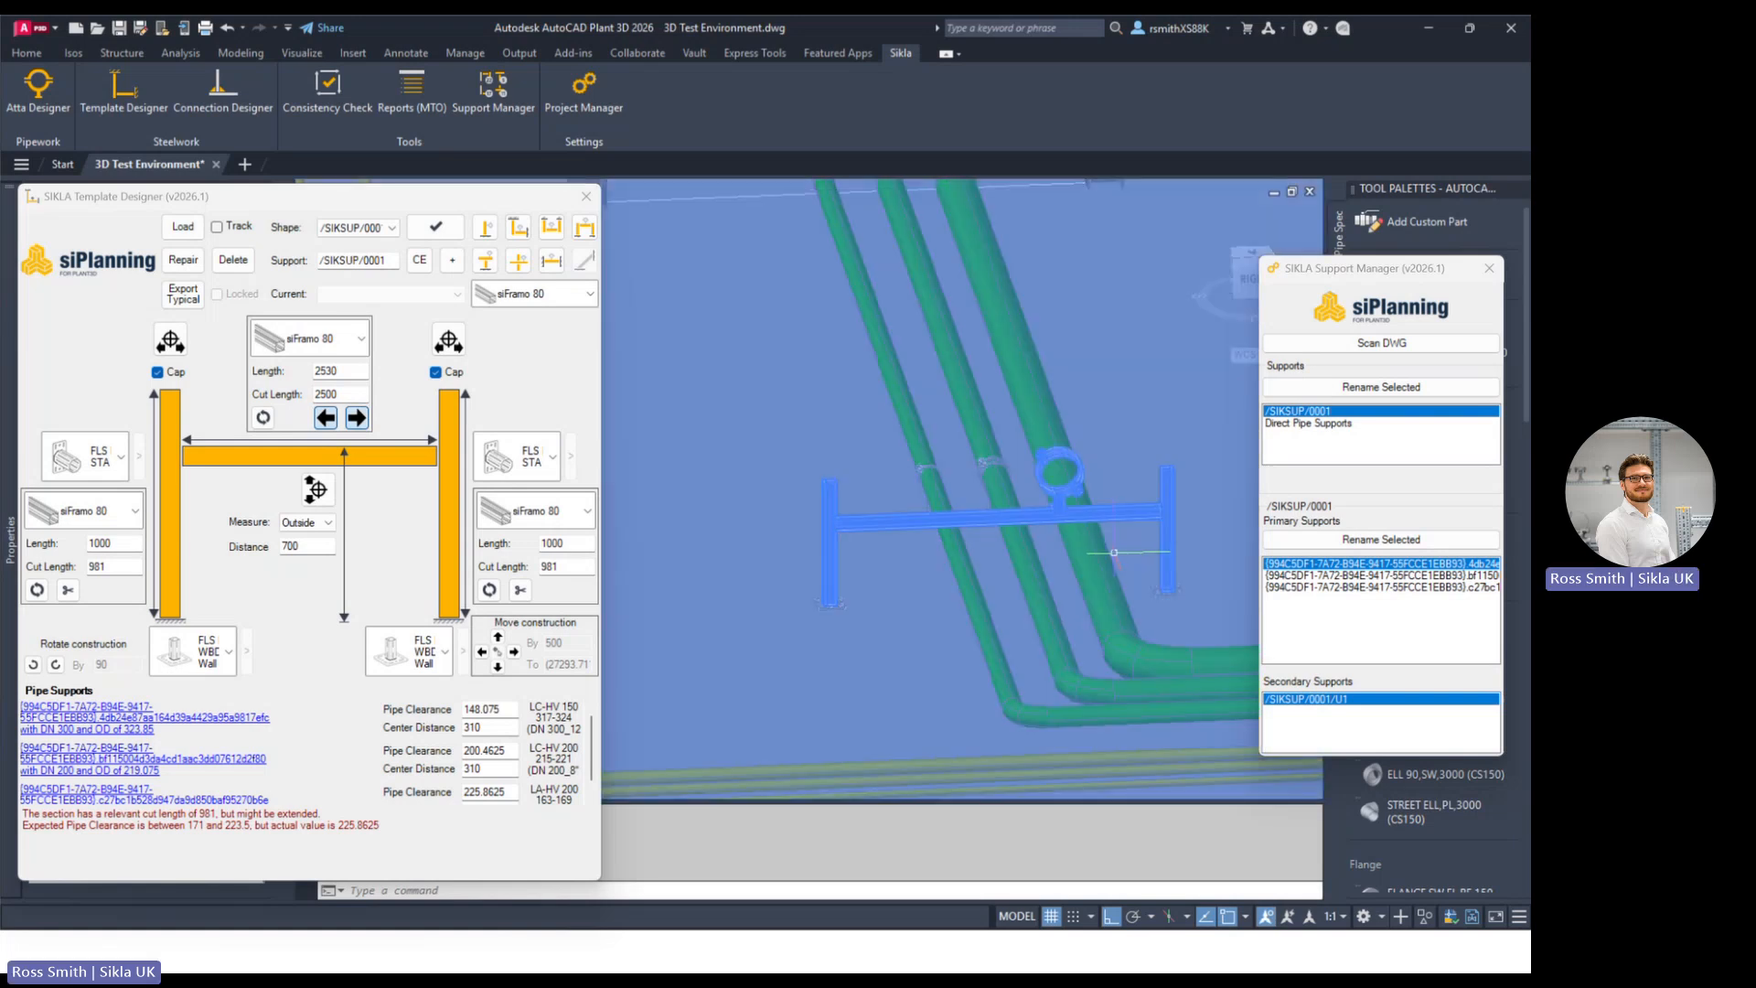
scroll(1114, 552, up, 2)
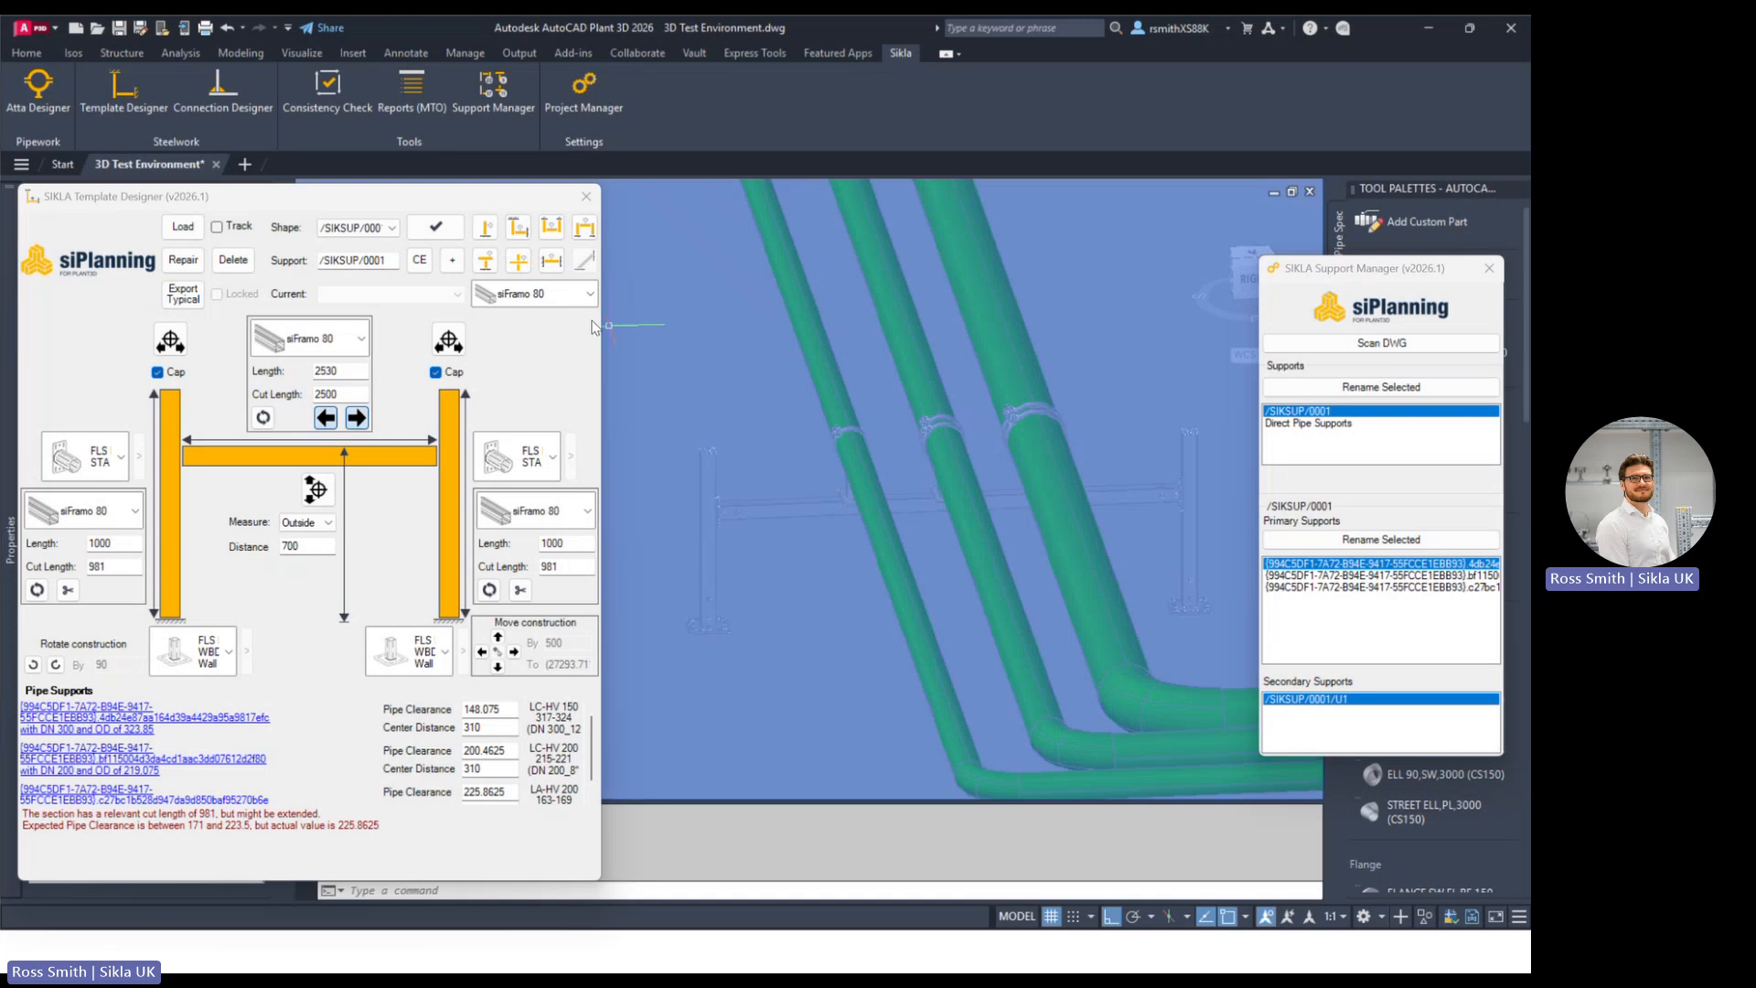
Step: Load the frame in the Template Designer and replace all of its profiles with siFramo 100
click(1352, 342)
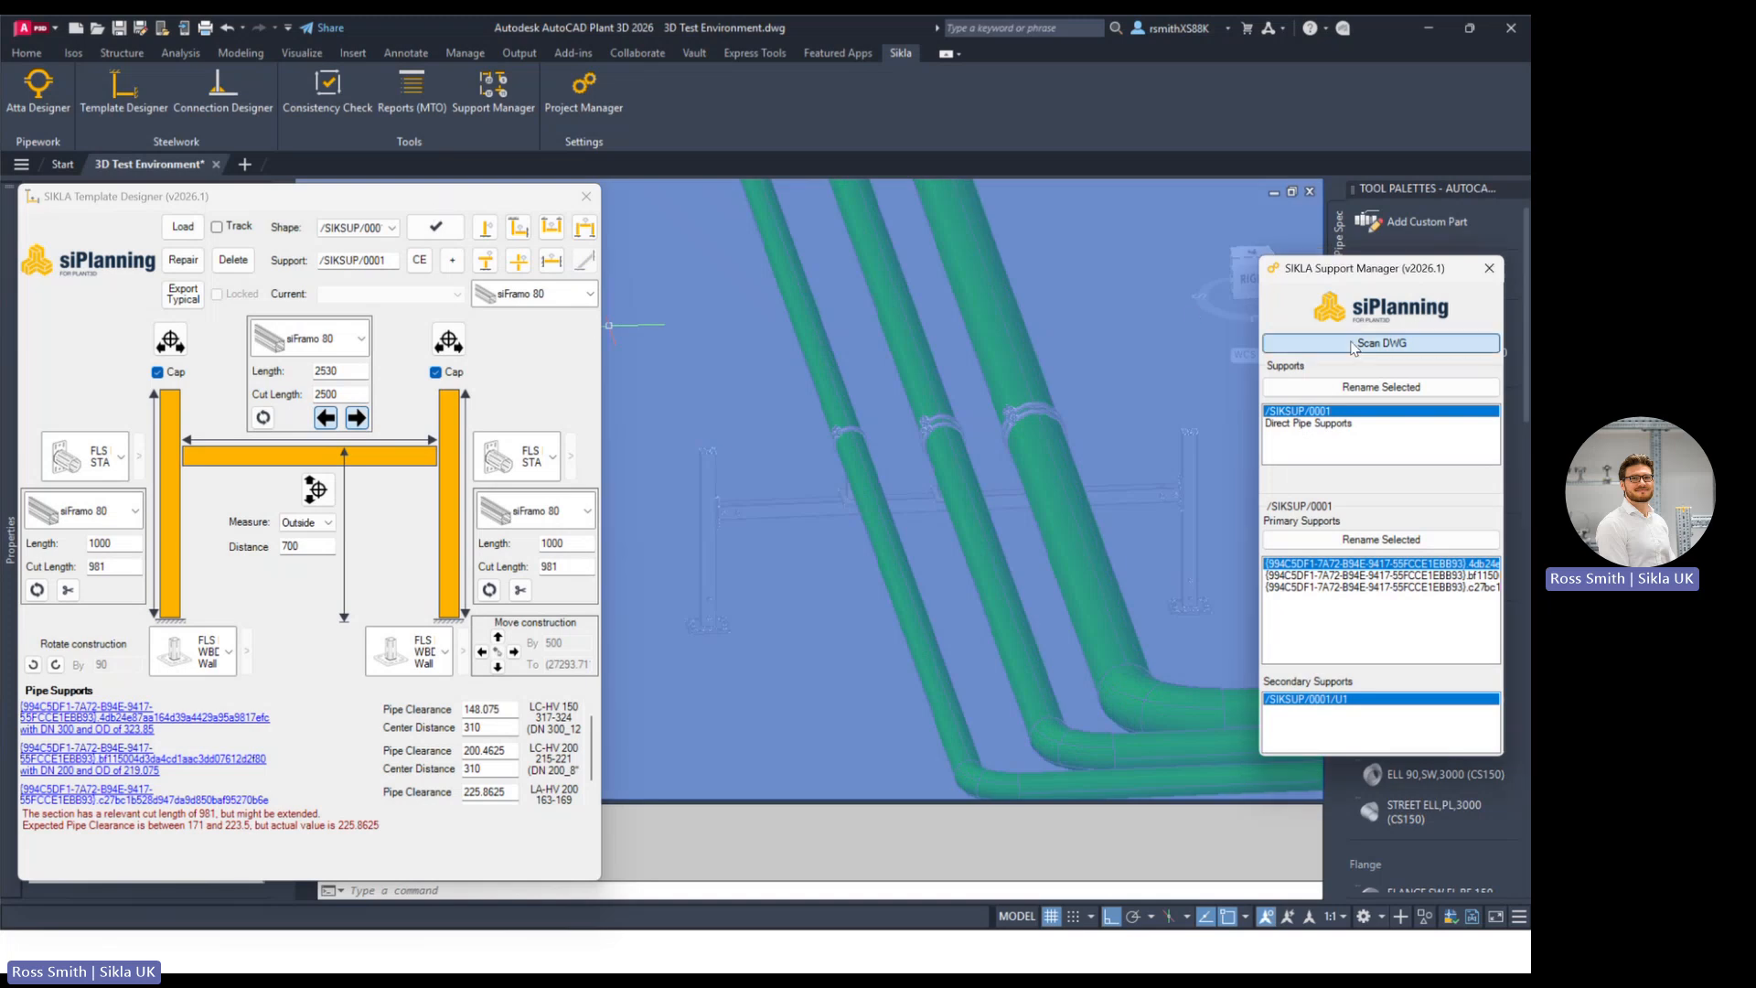
click(467, 204)
click(183, 227)
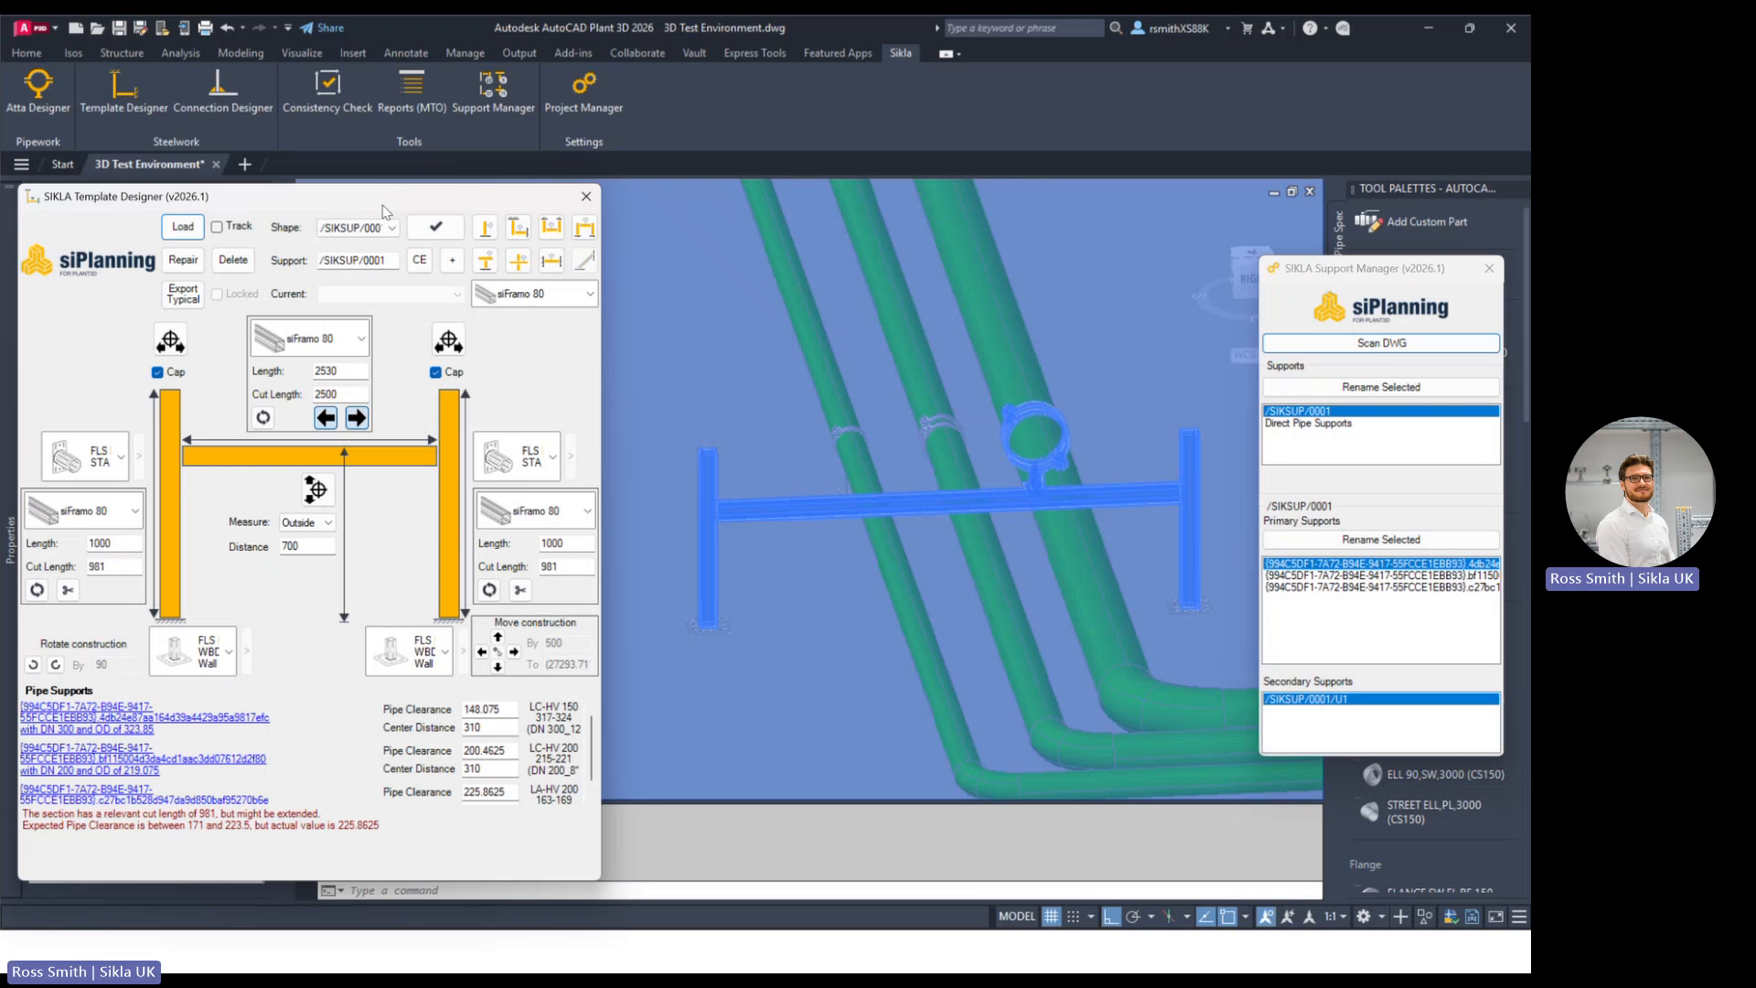
drag(383, 204, 402, 197)
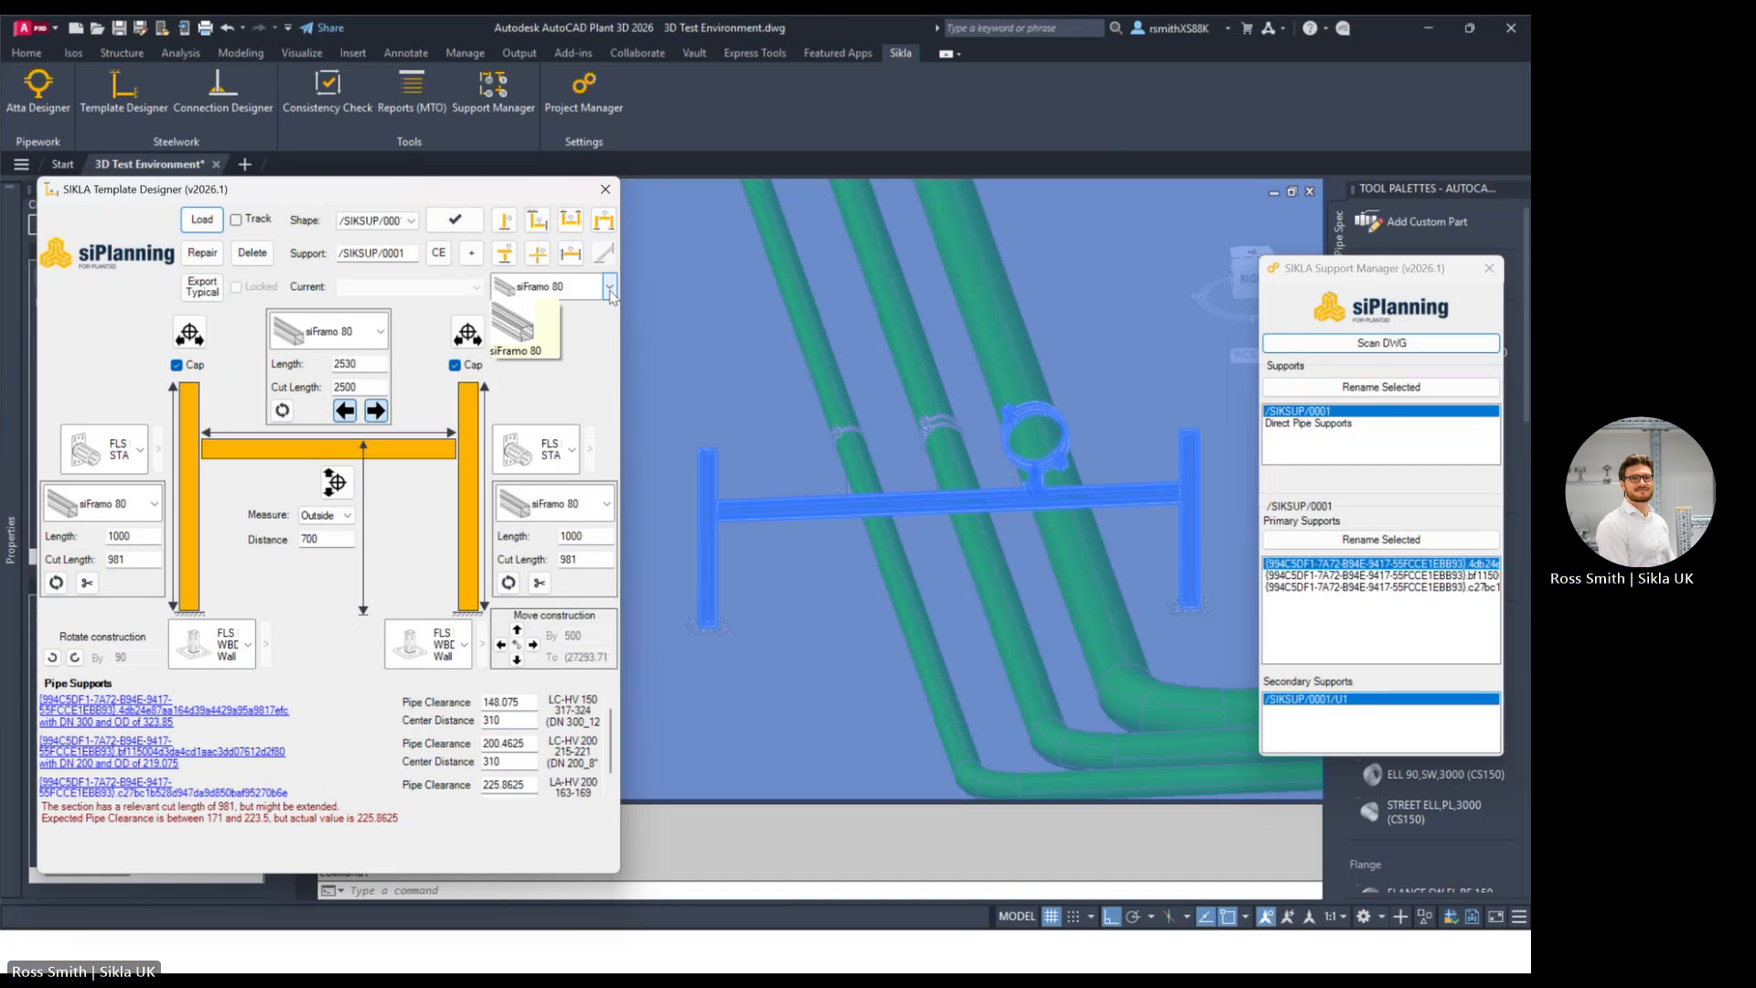
click(608, 287)
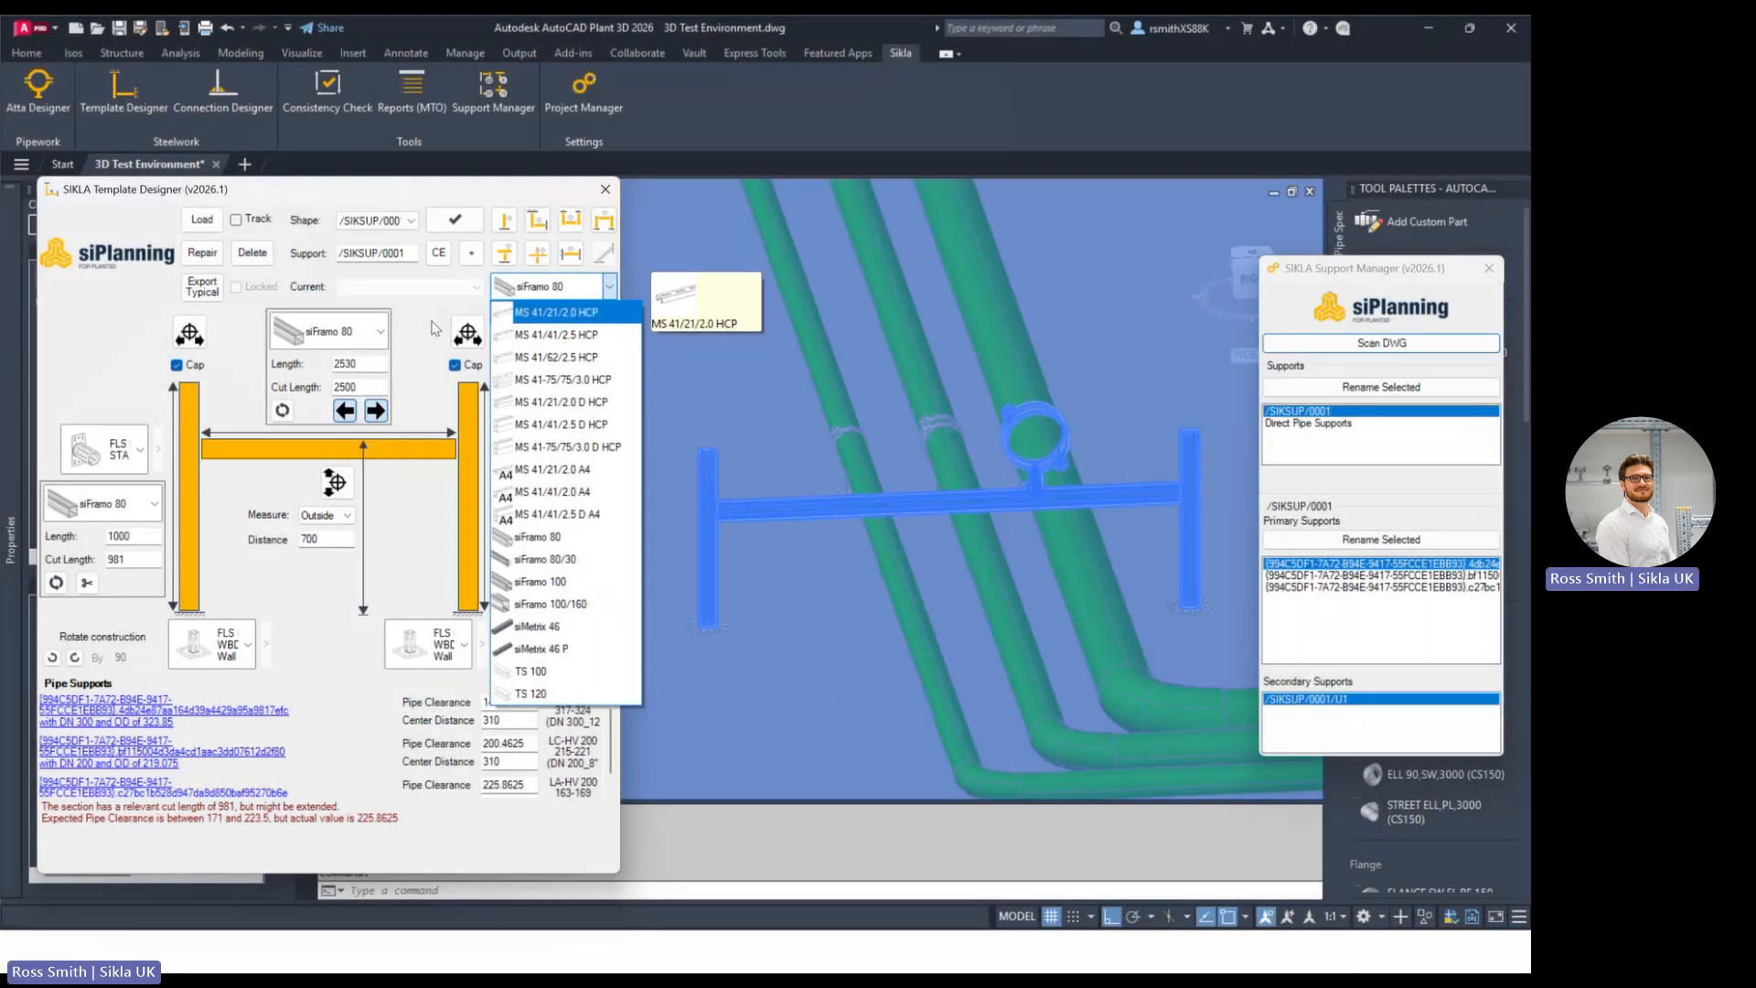
click(504, 287)
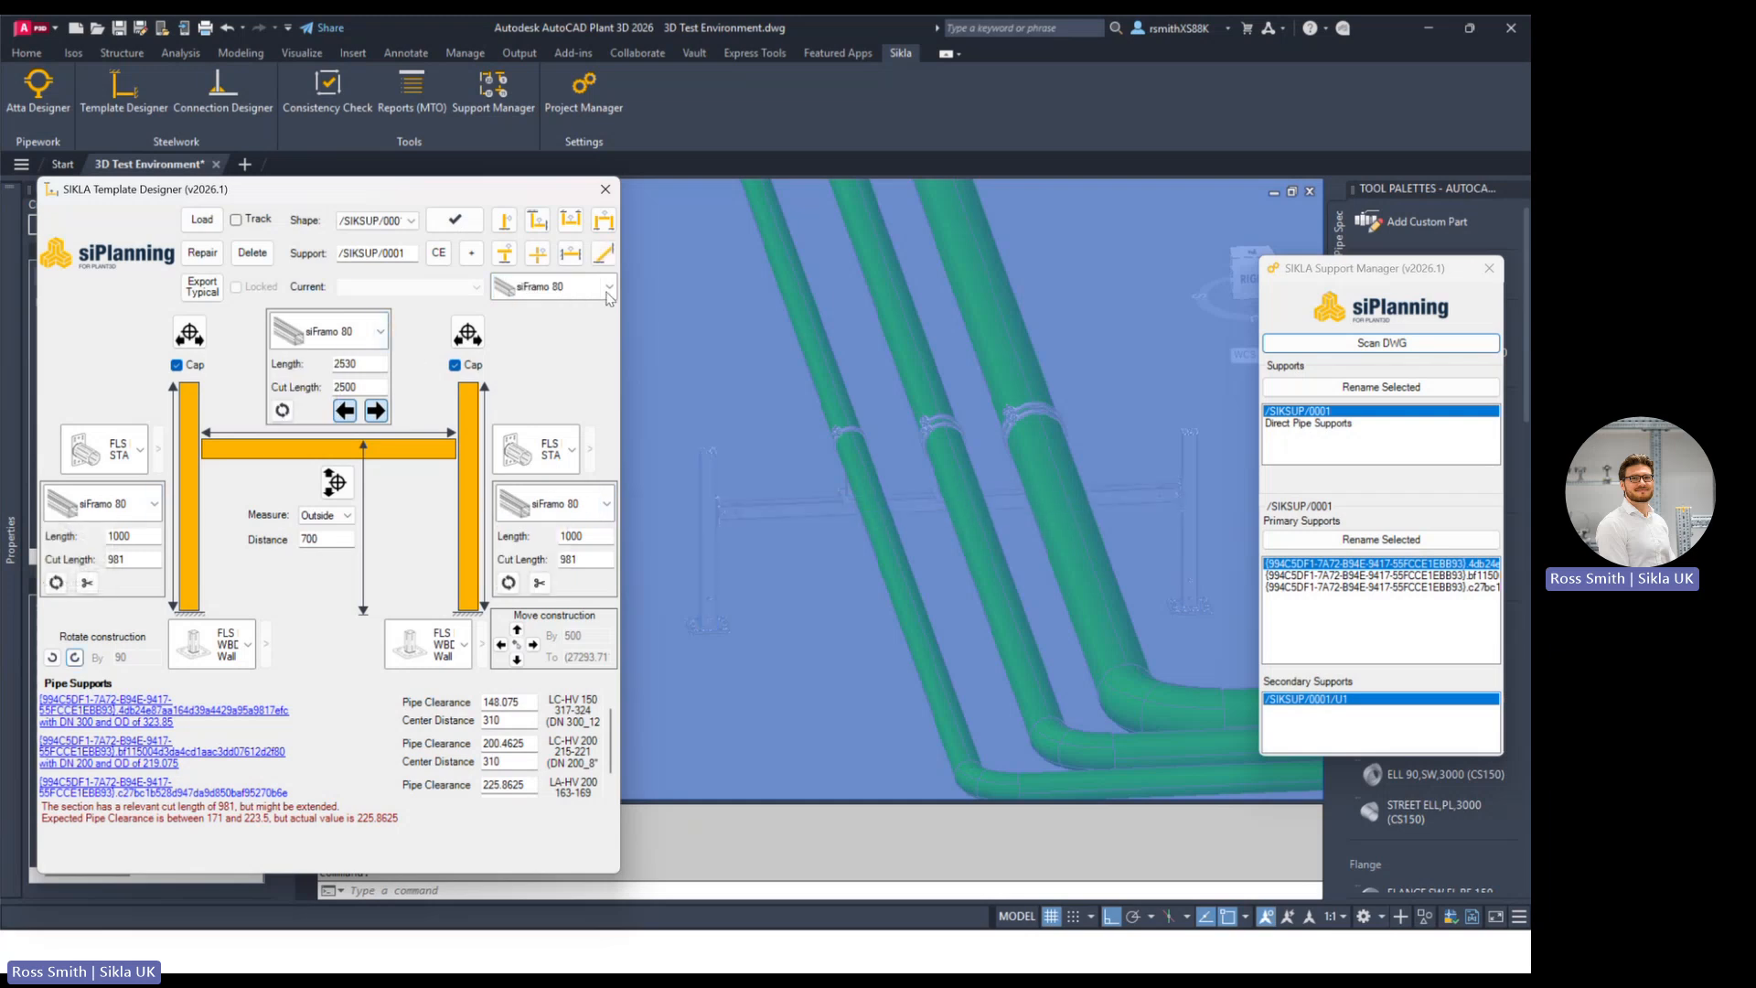
click(607, 291)
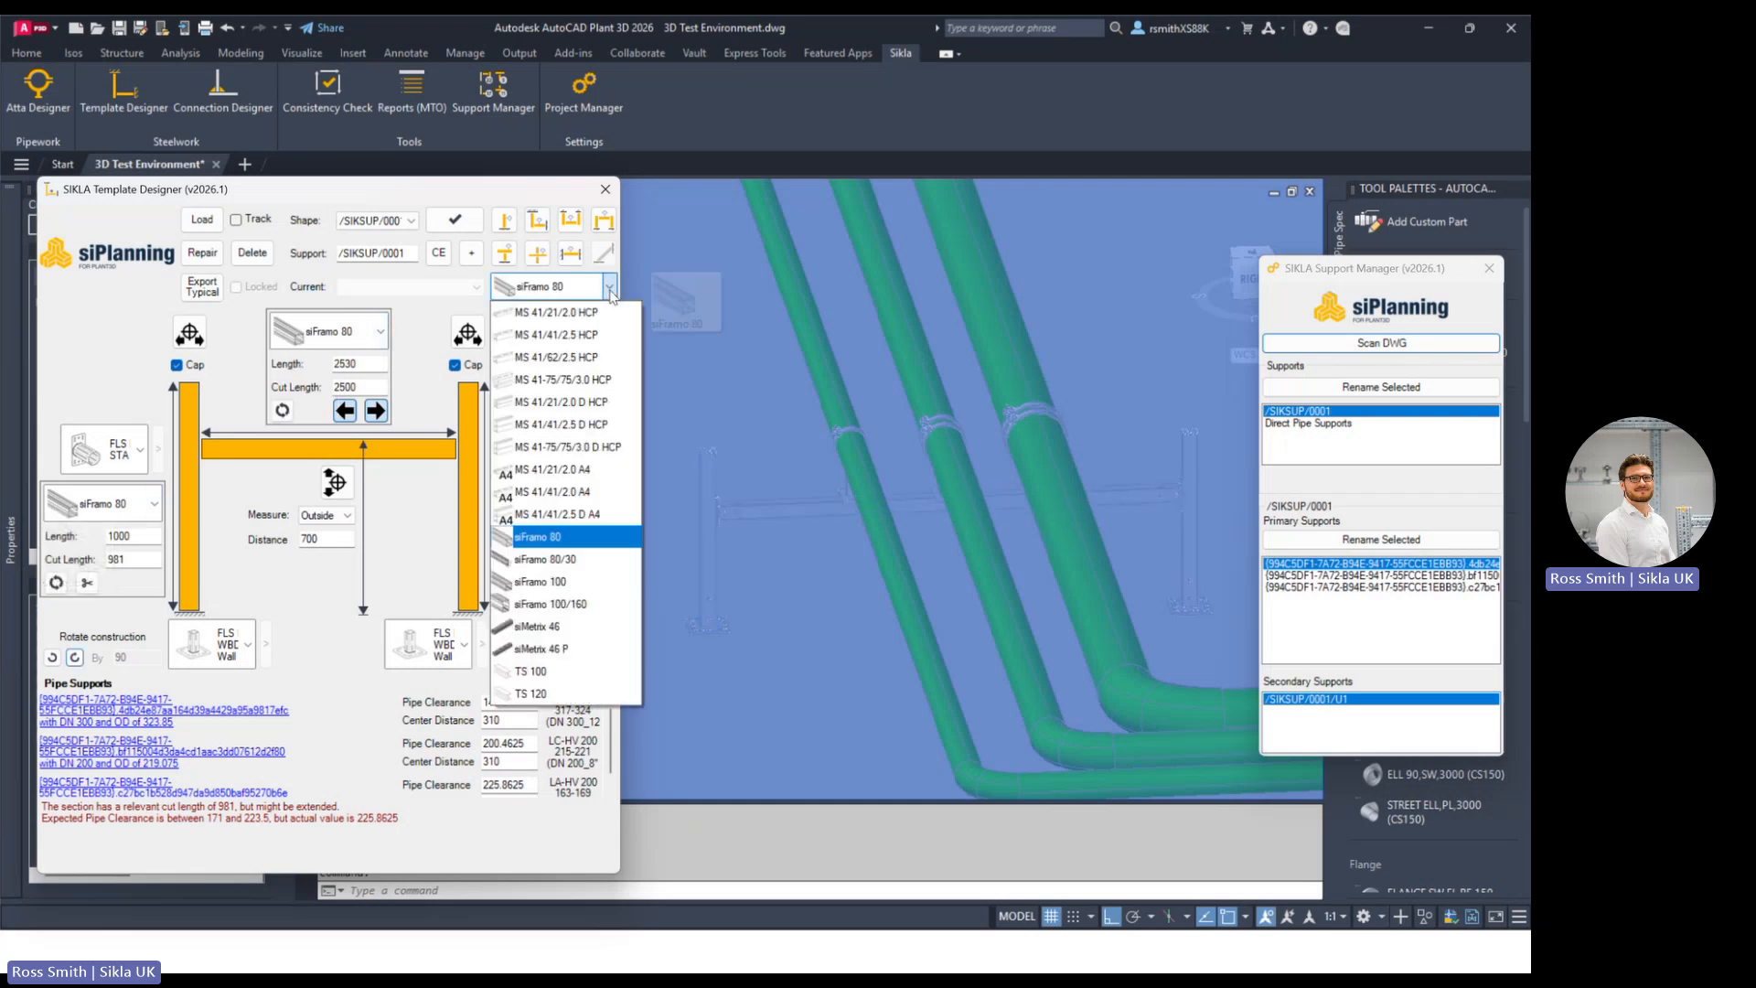
click(574, 583)
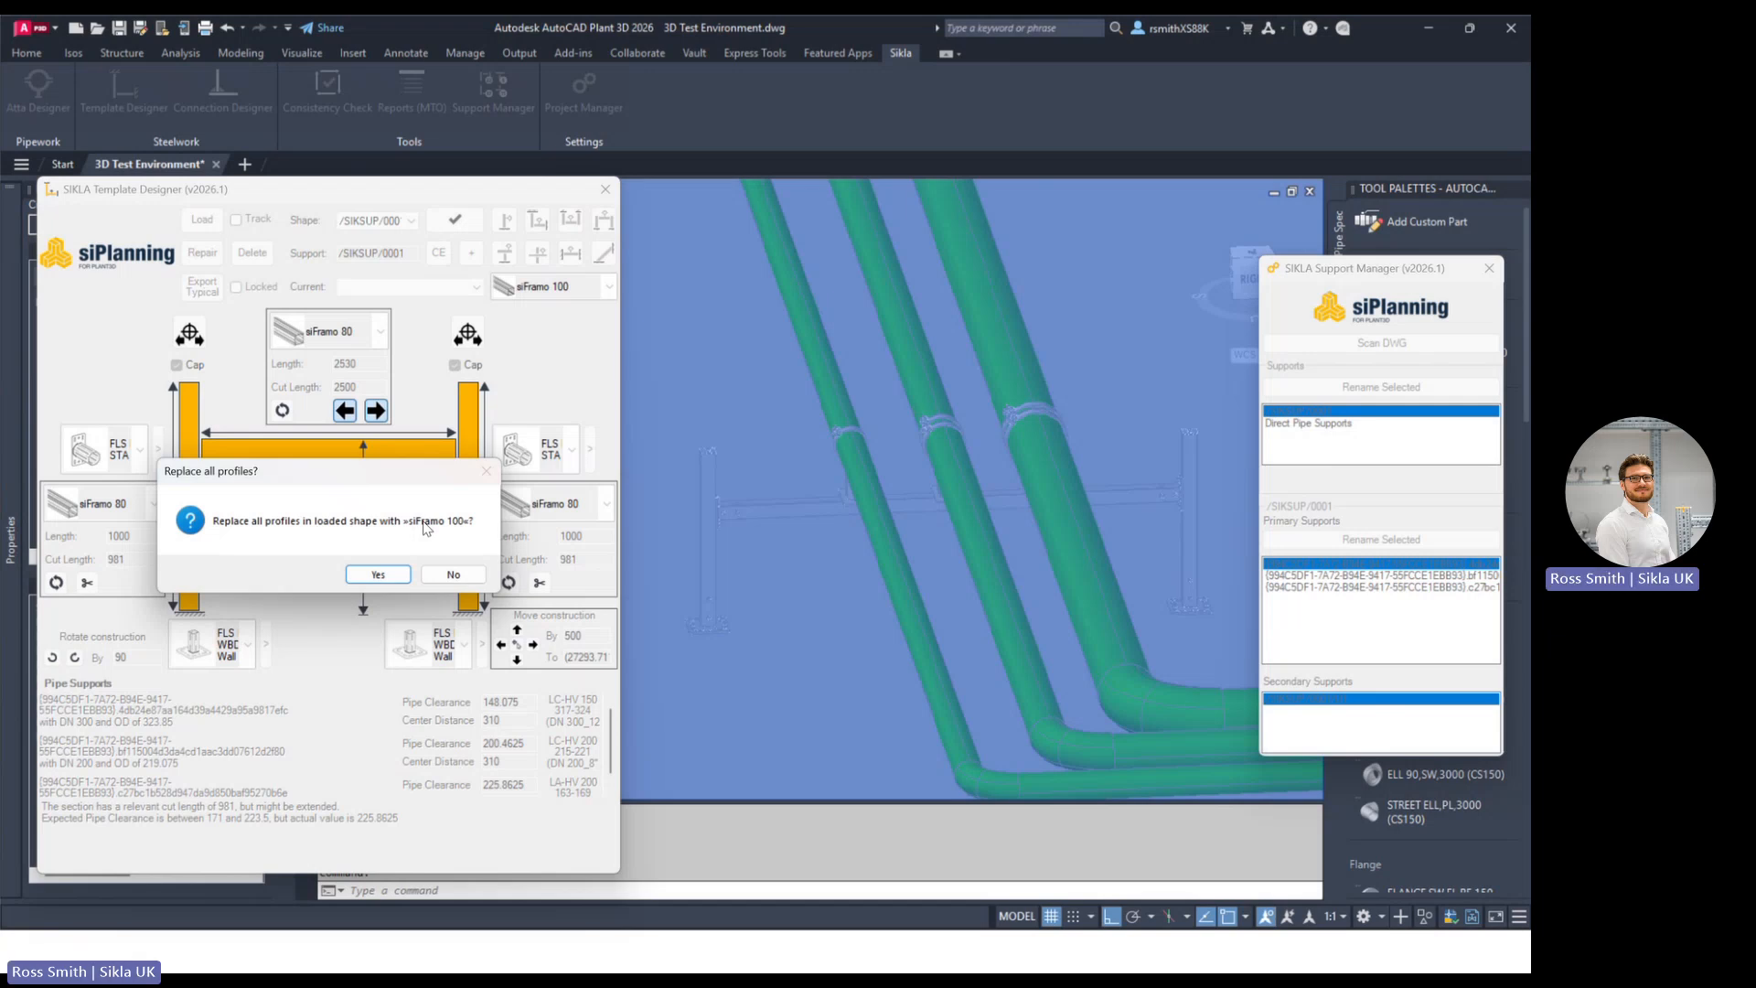
click(375, 574)
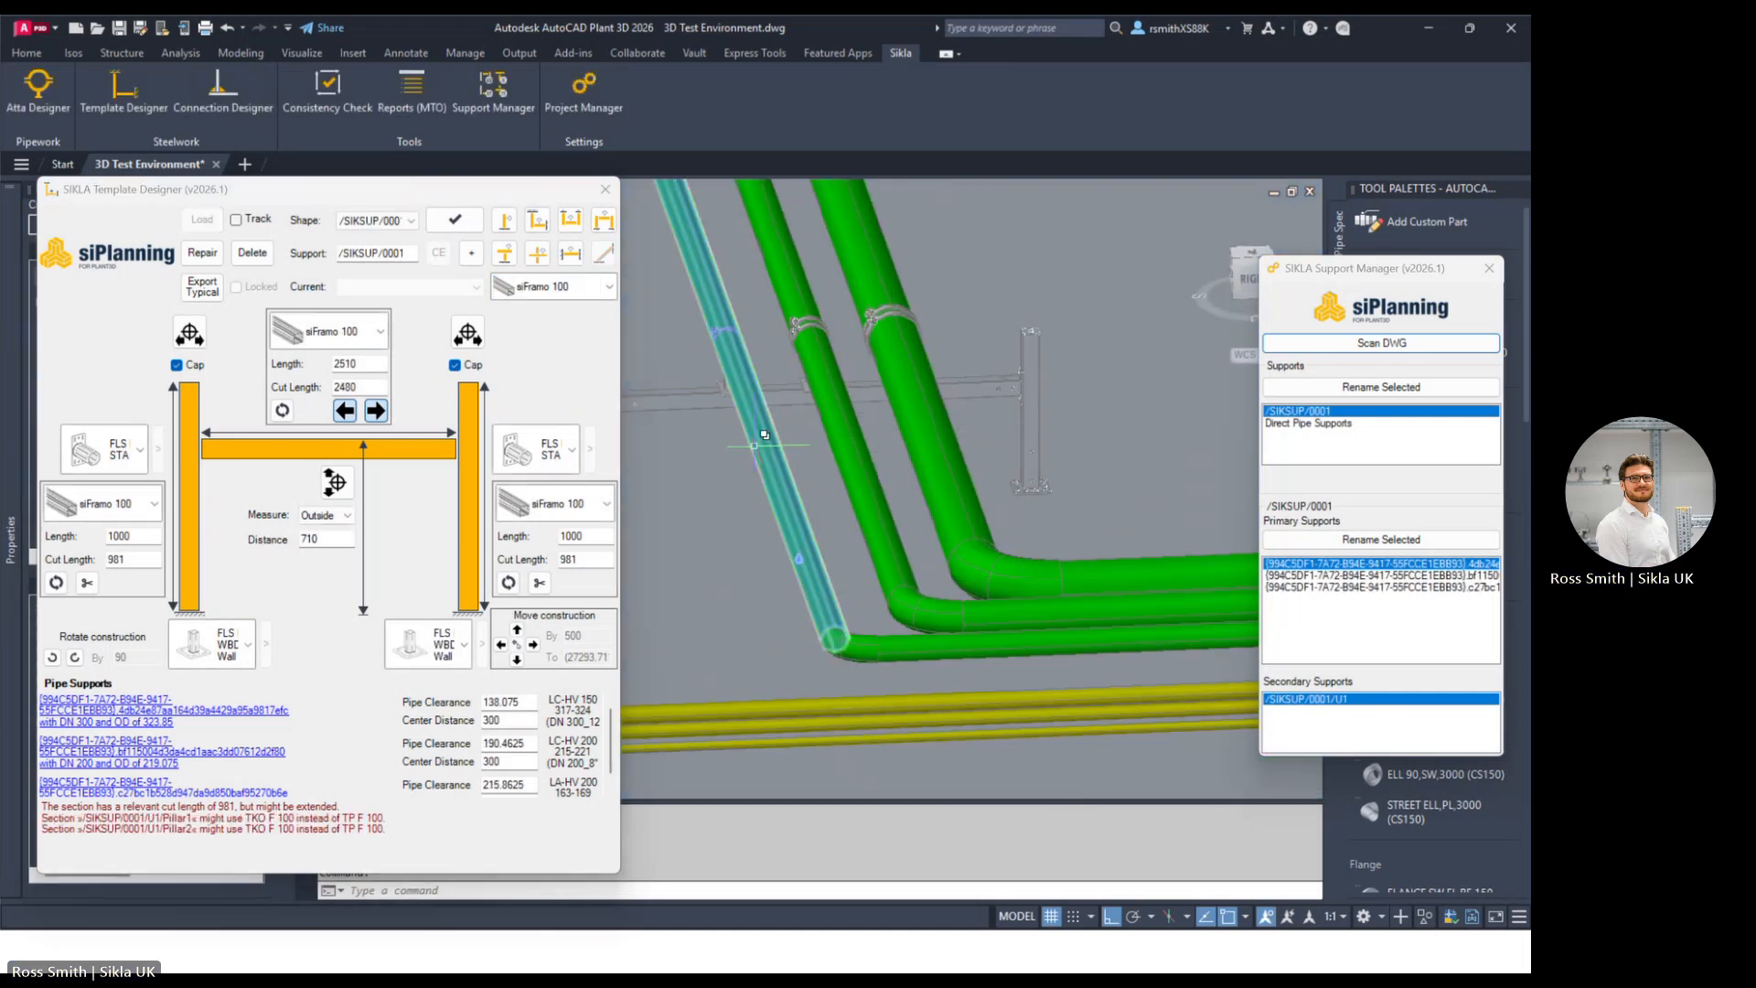
Step: Select the frame's outer pillar beside the smallest green pipe as Equipment and load its frame into the Template Designer
middle_drag(755, 449, 866, 490)
click(410, 200)
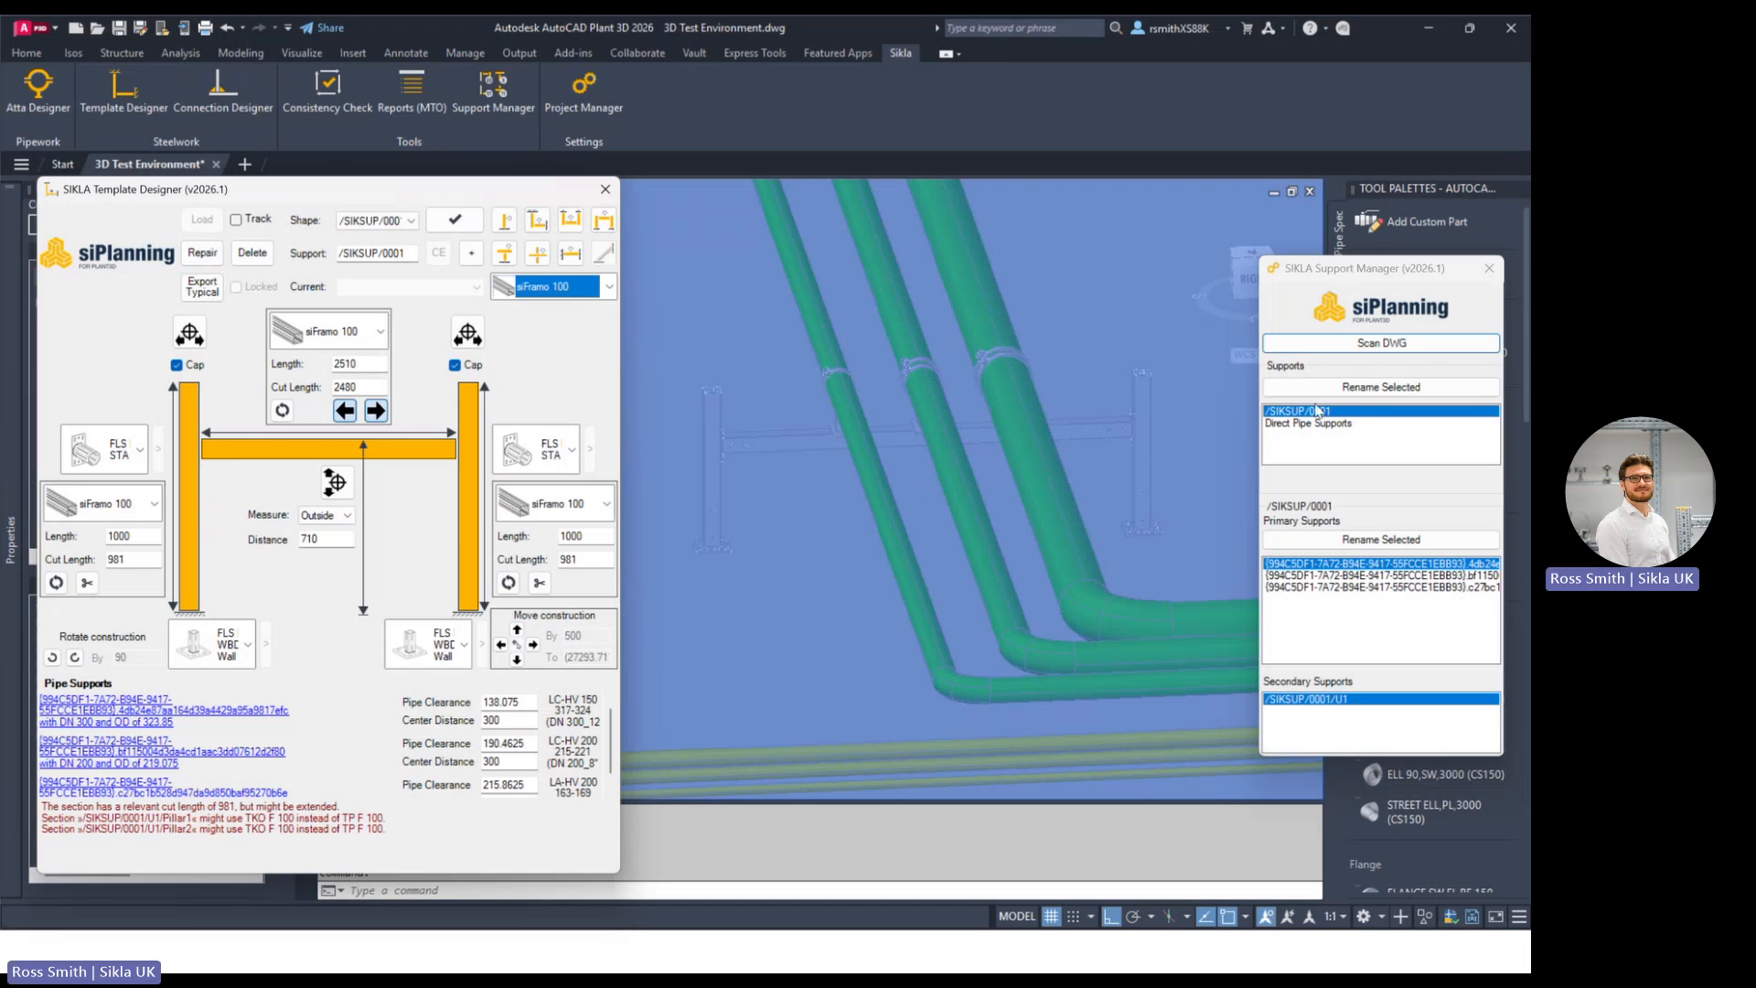
click(1342, 344)
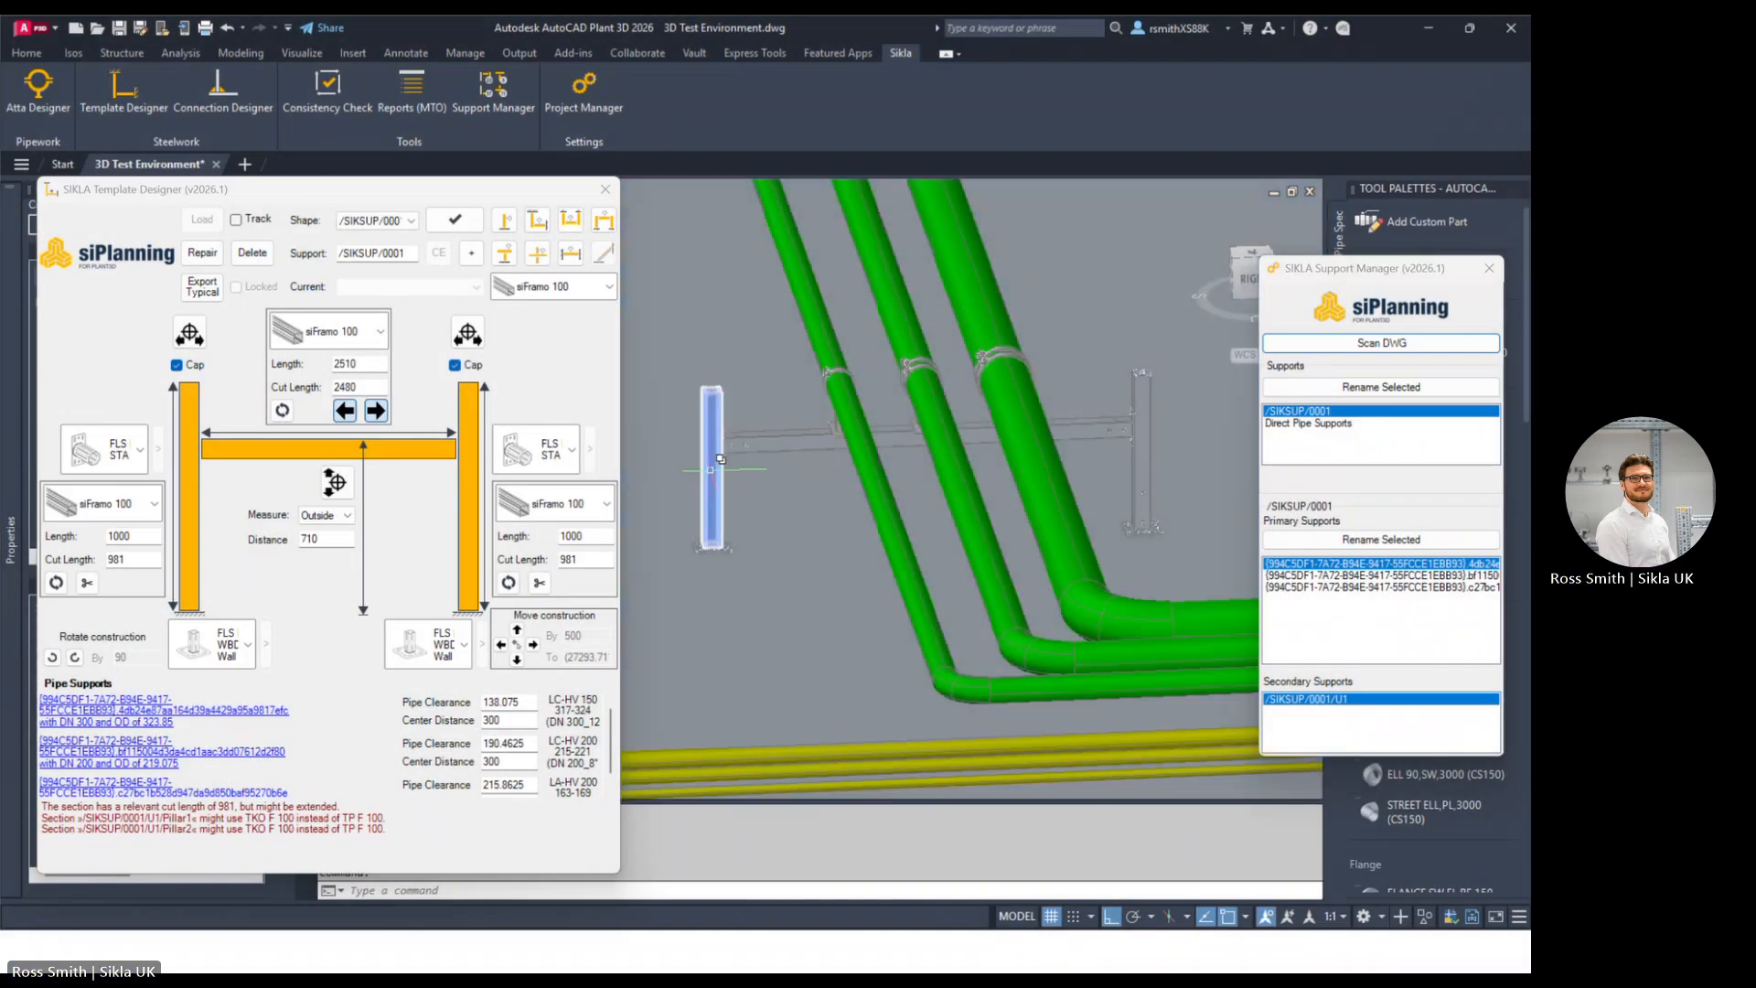
scroll(713, 470, up, 3)
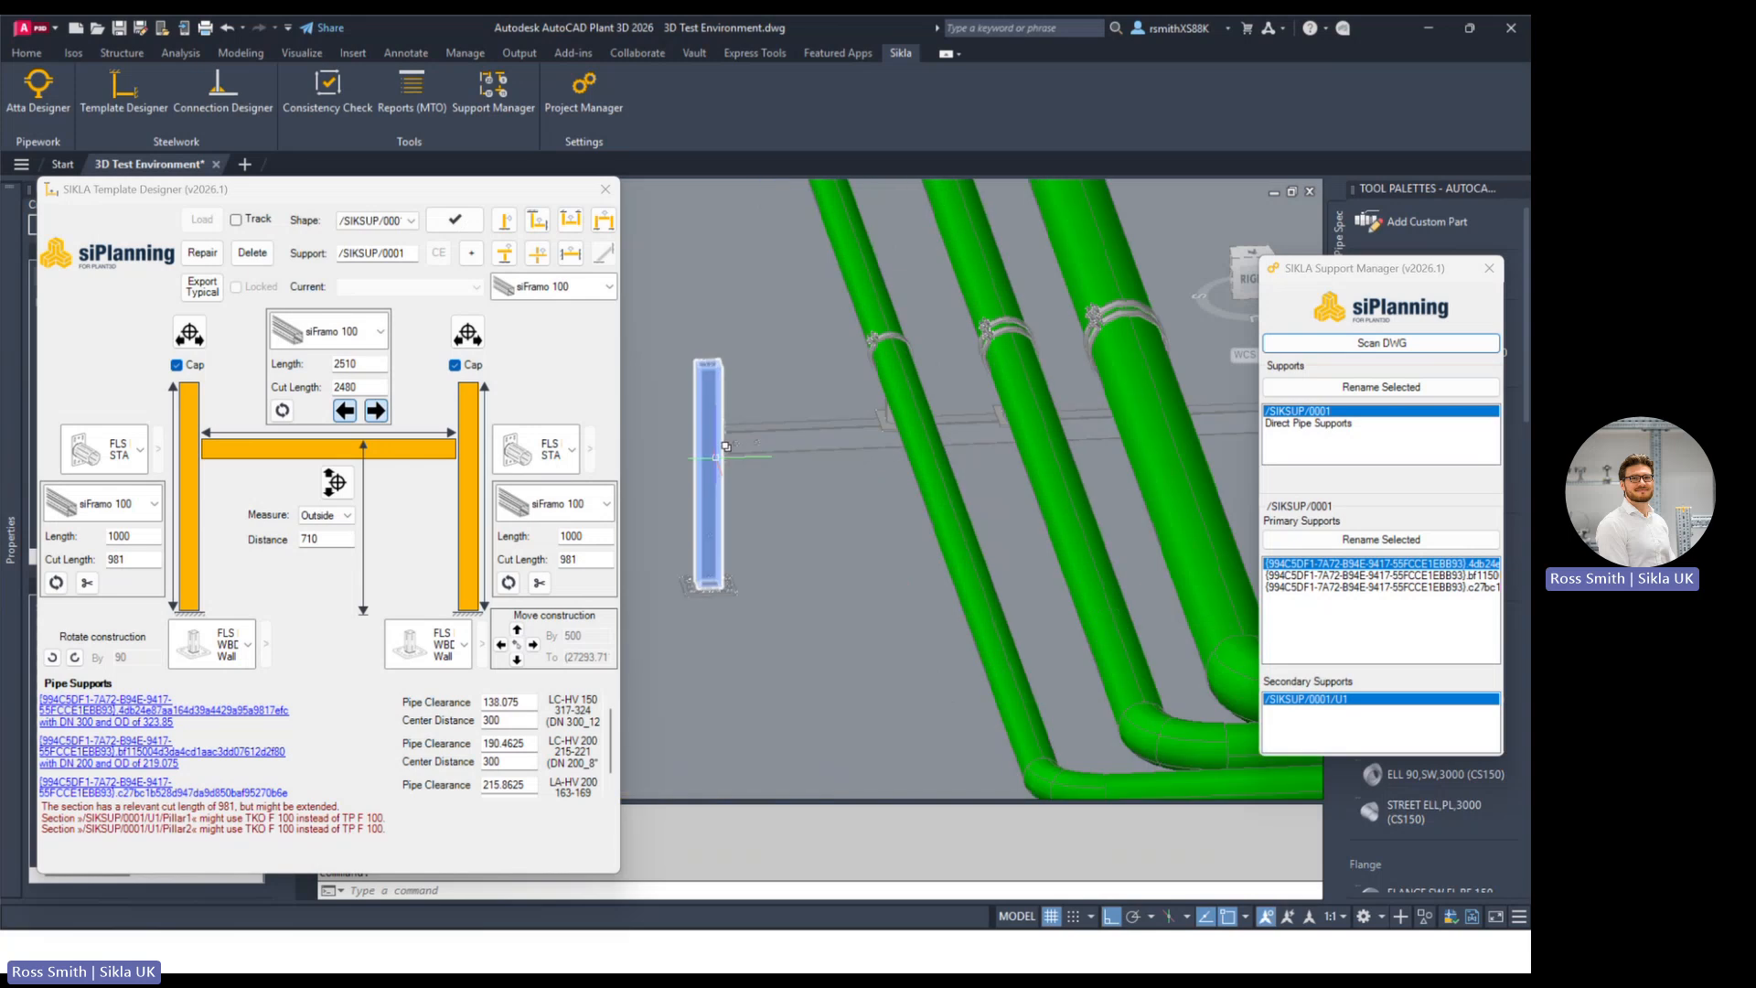
click(712, 470)
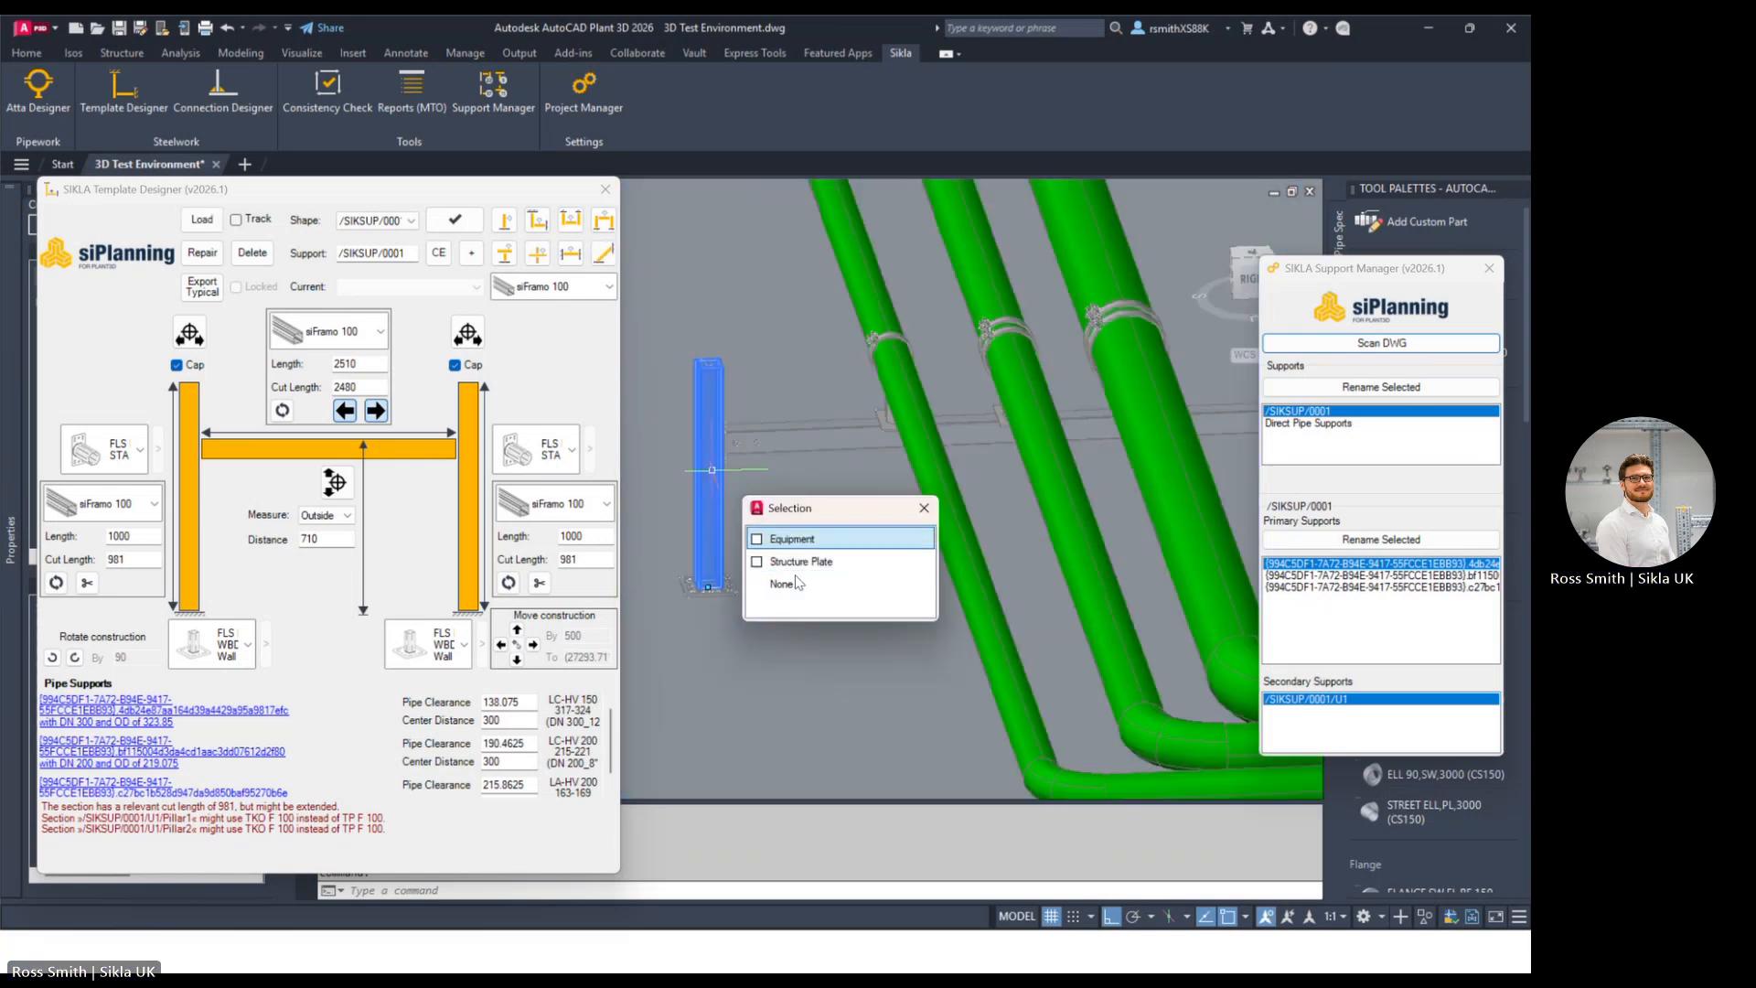
click(796, 538)
click(202, 220)
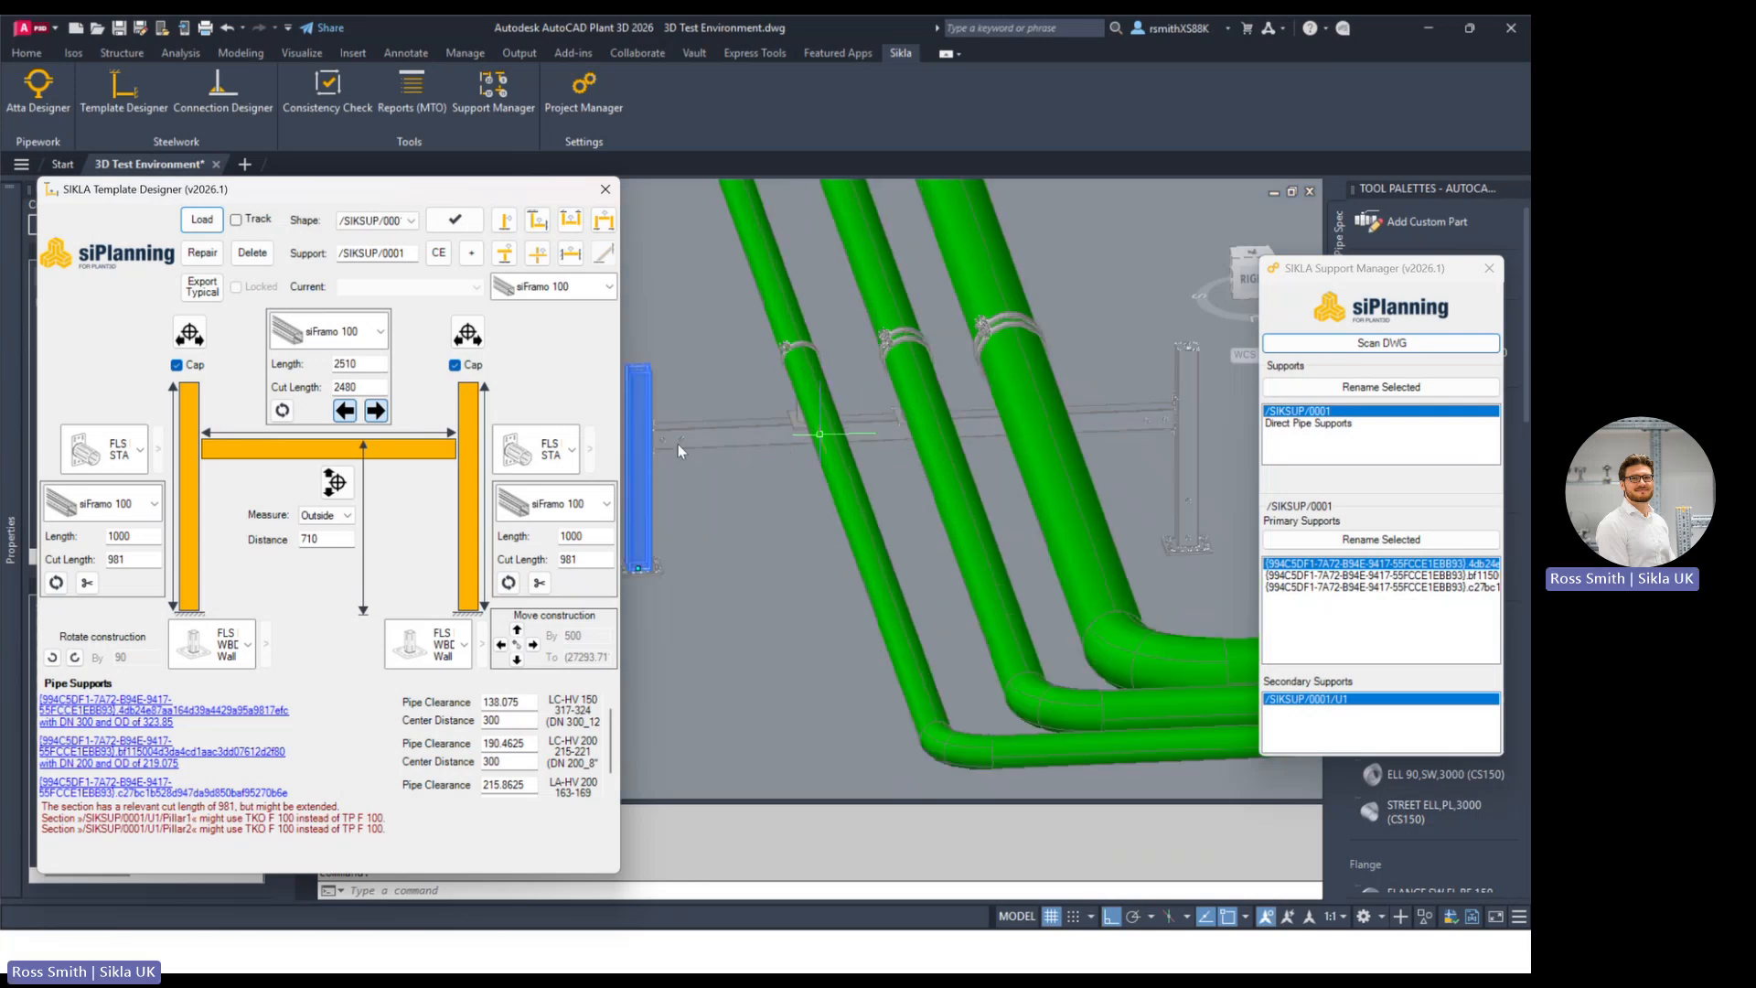
Step: Change only the crossbeam's profile to siFramo 80
drag(371, 199, 352, 197)
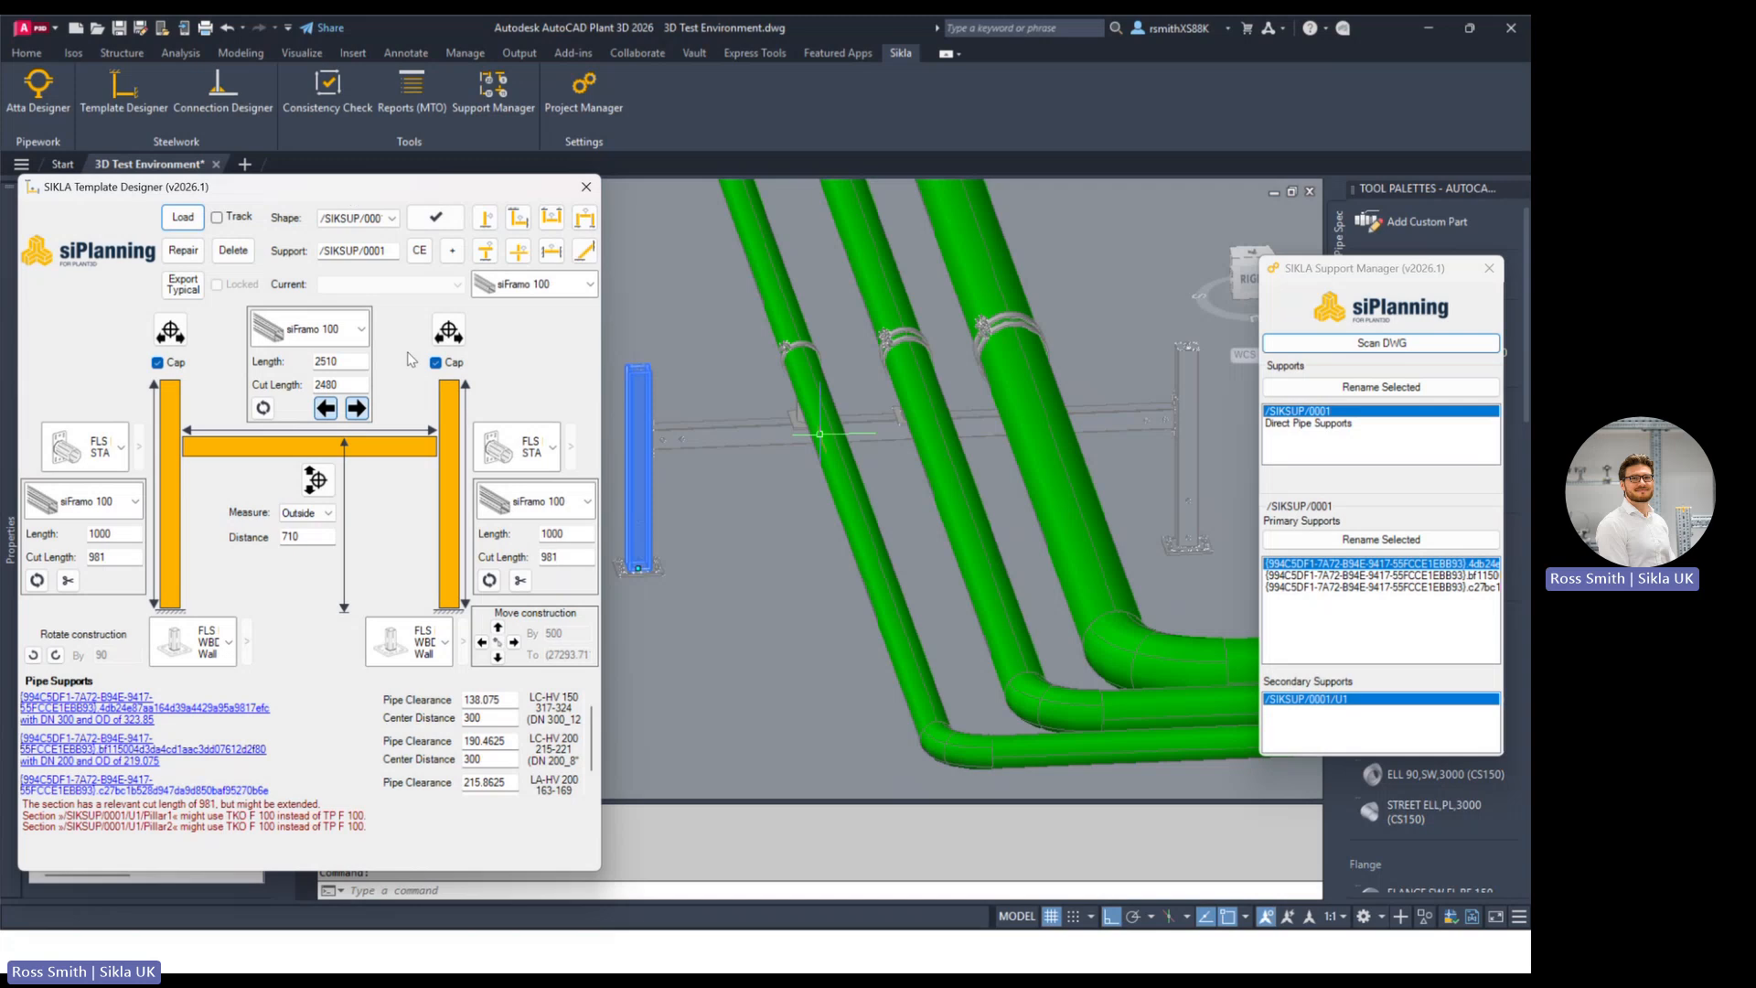
click(436, 363)
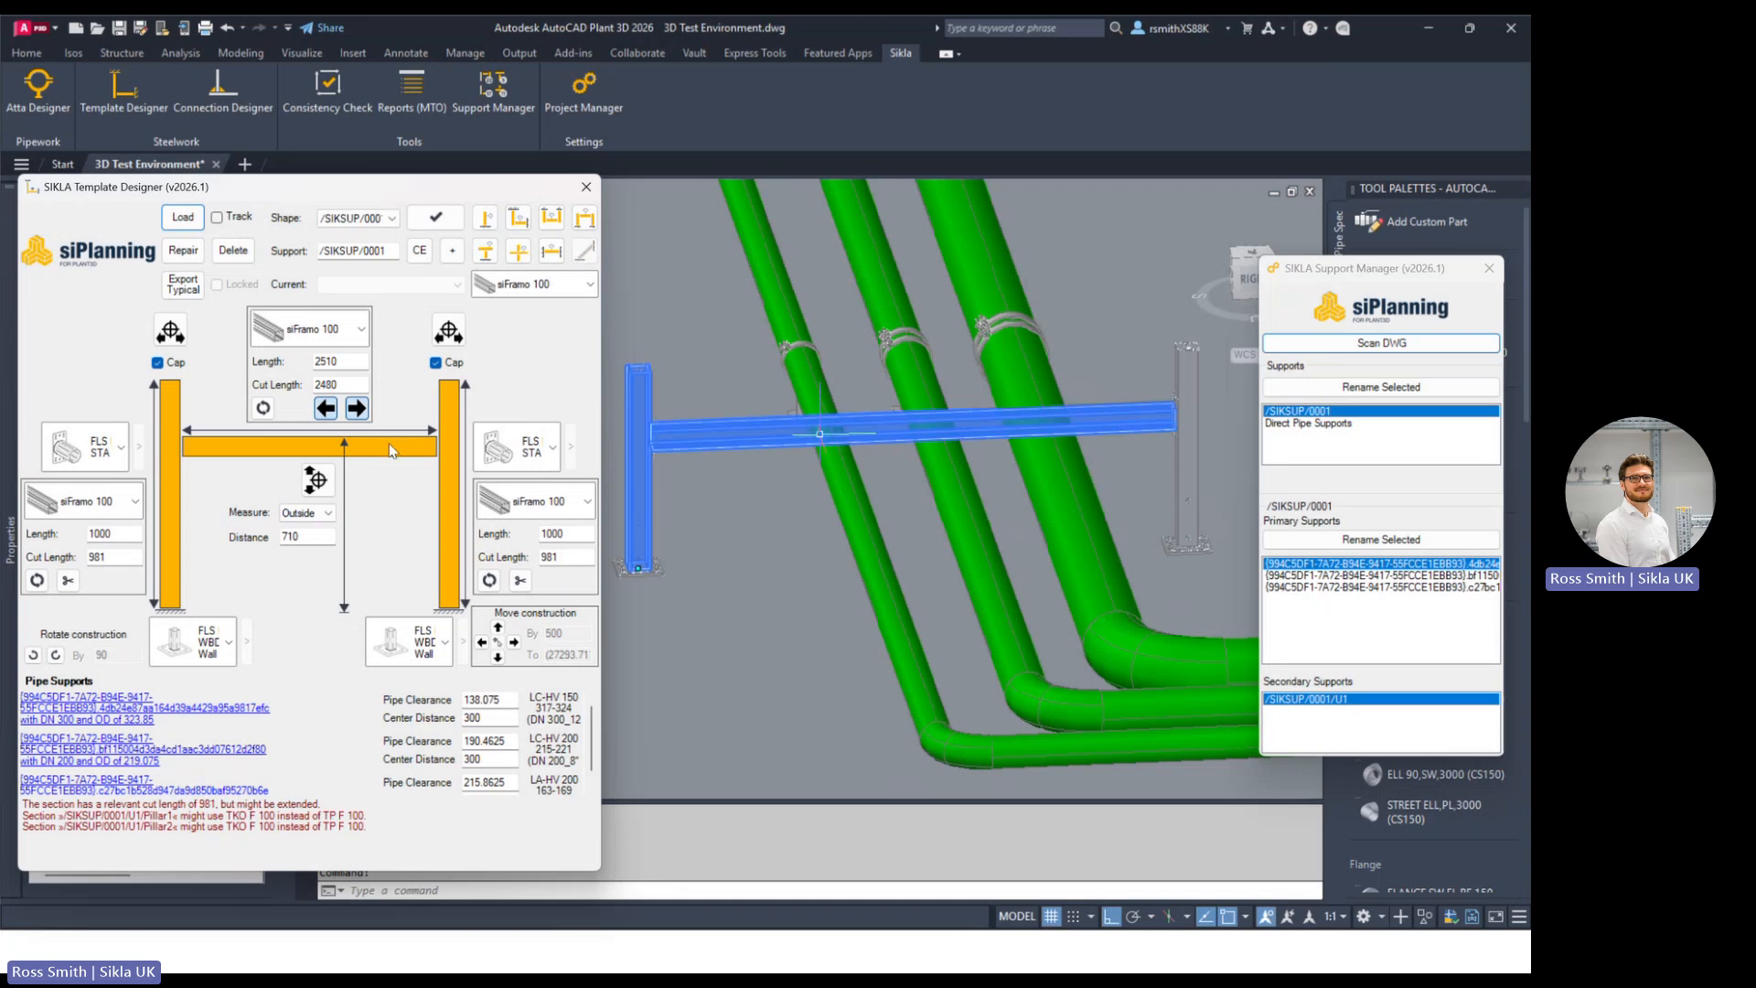
click(364, 331)
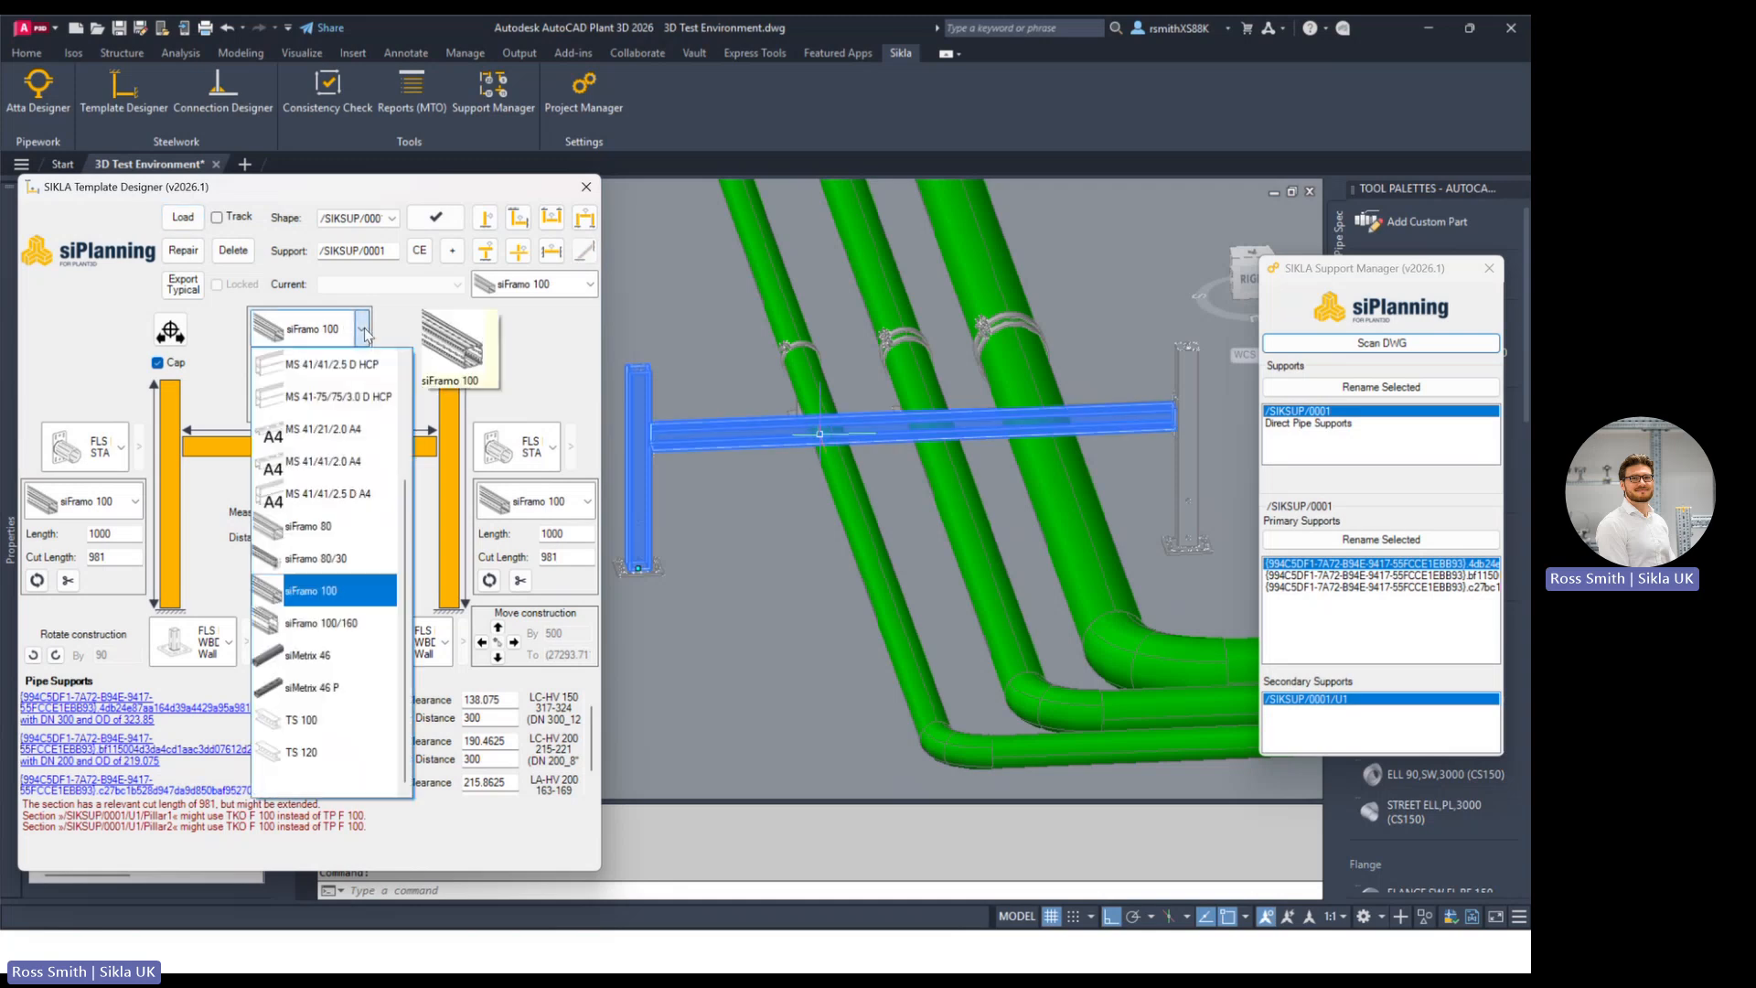
click(321, 528)
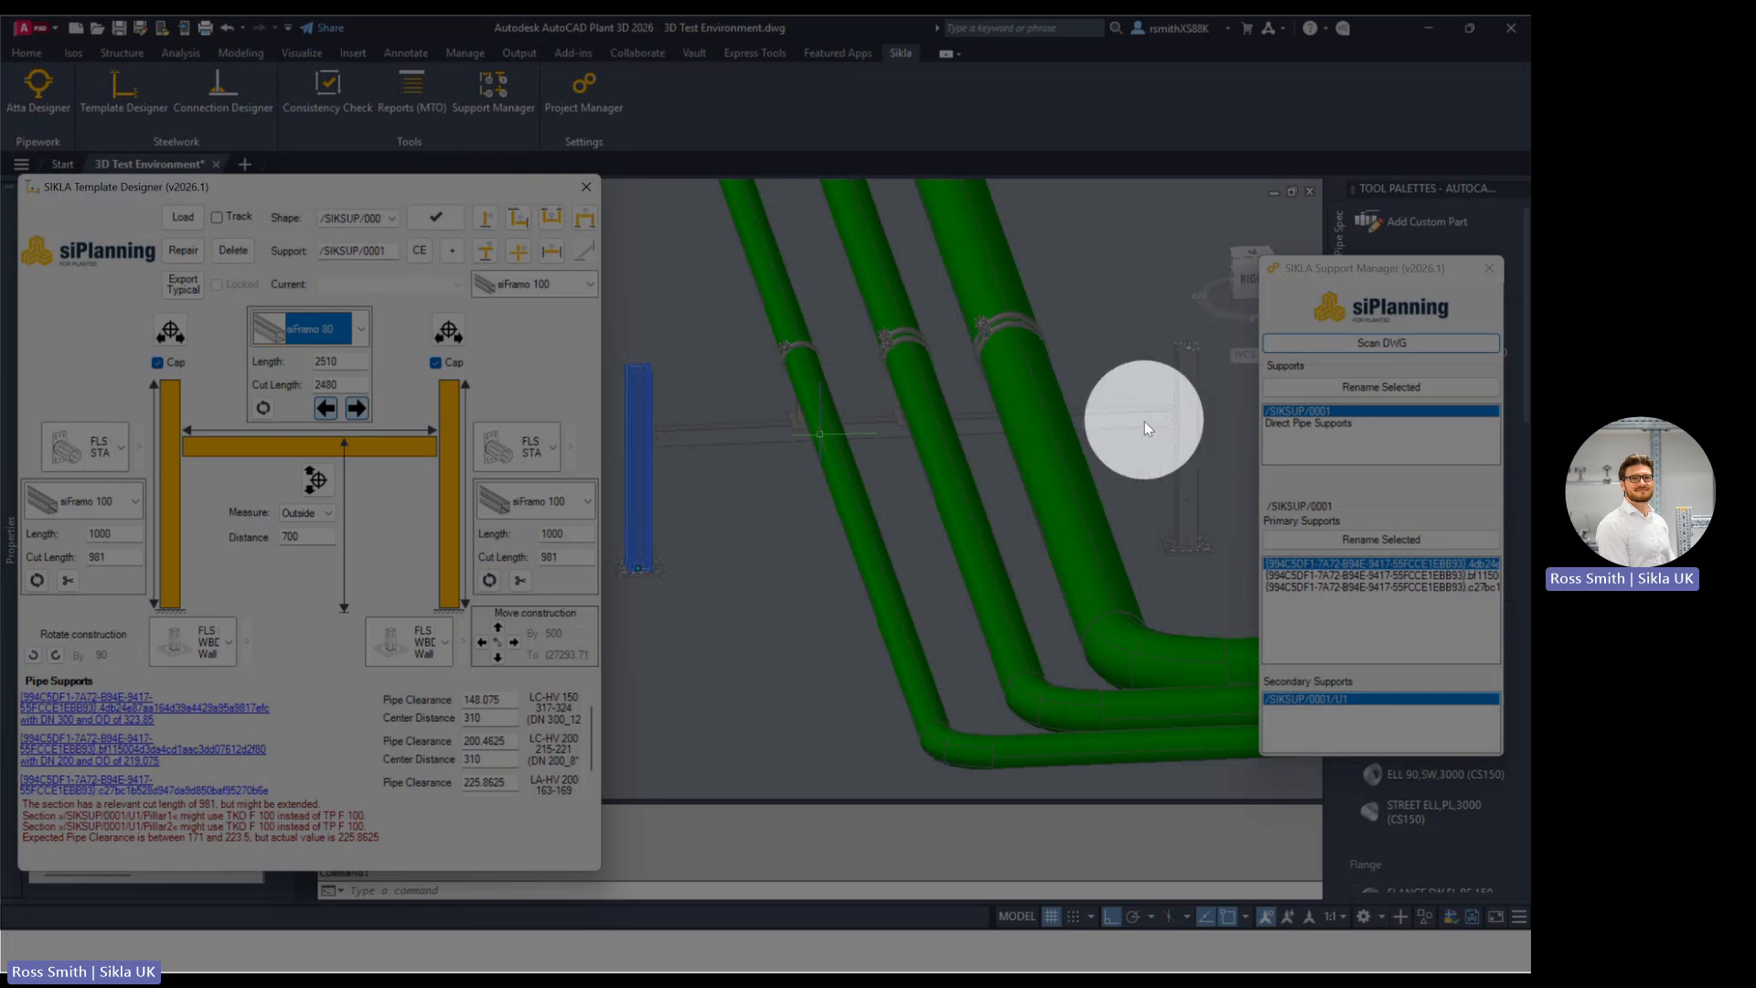
Step: Inspect the crossbeam and its pipe supports in the model, and check the section and clearance notices in the Template Designer
scroll(1176, 419, up, 3)
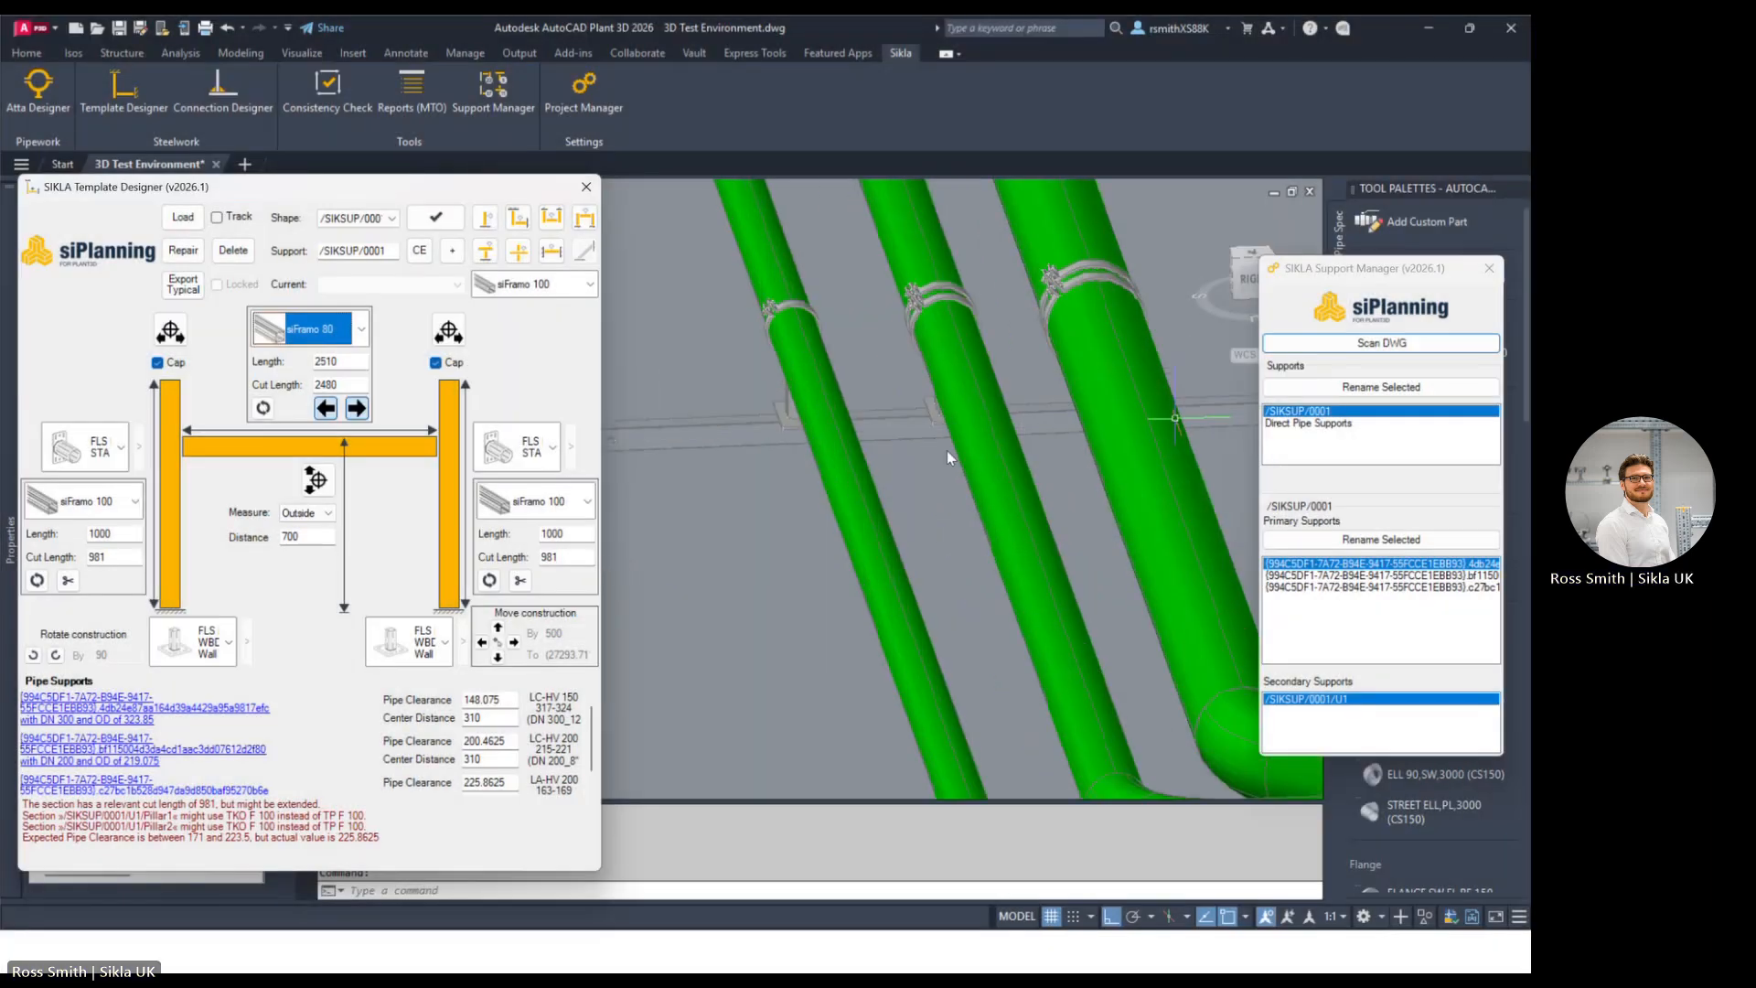
scroll(947, 450, down, 3)
middle_drag(1034, 437, 953, 412)
click(398, 188)
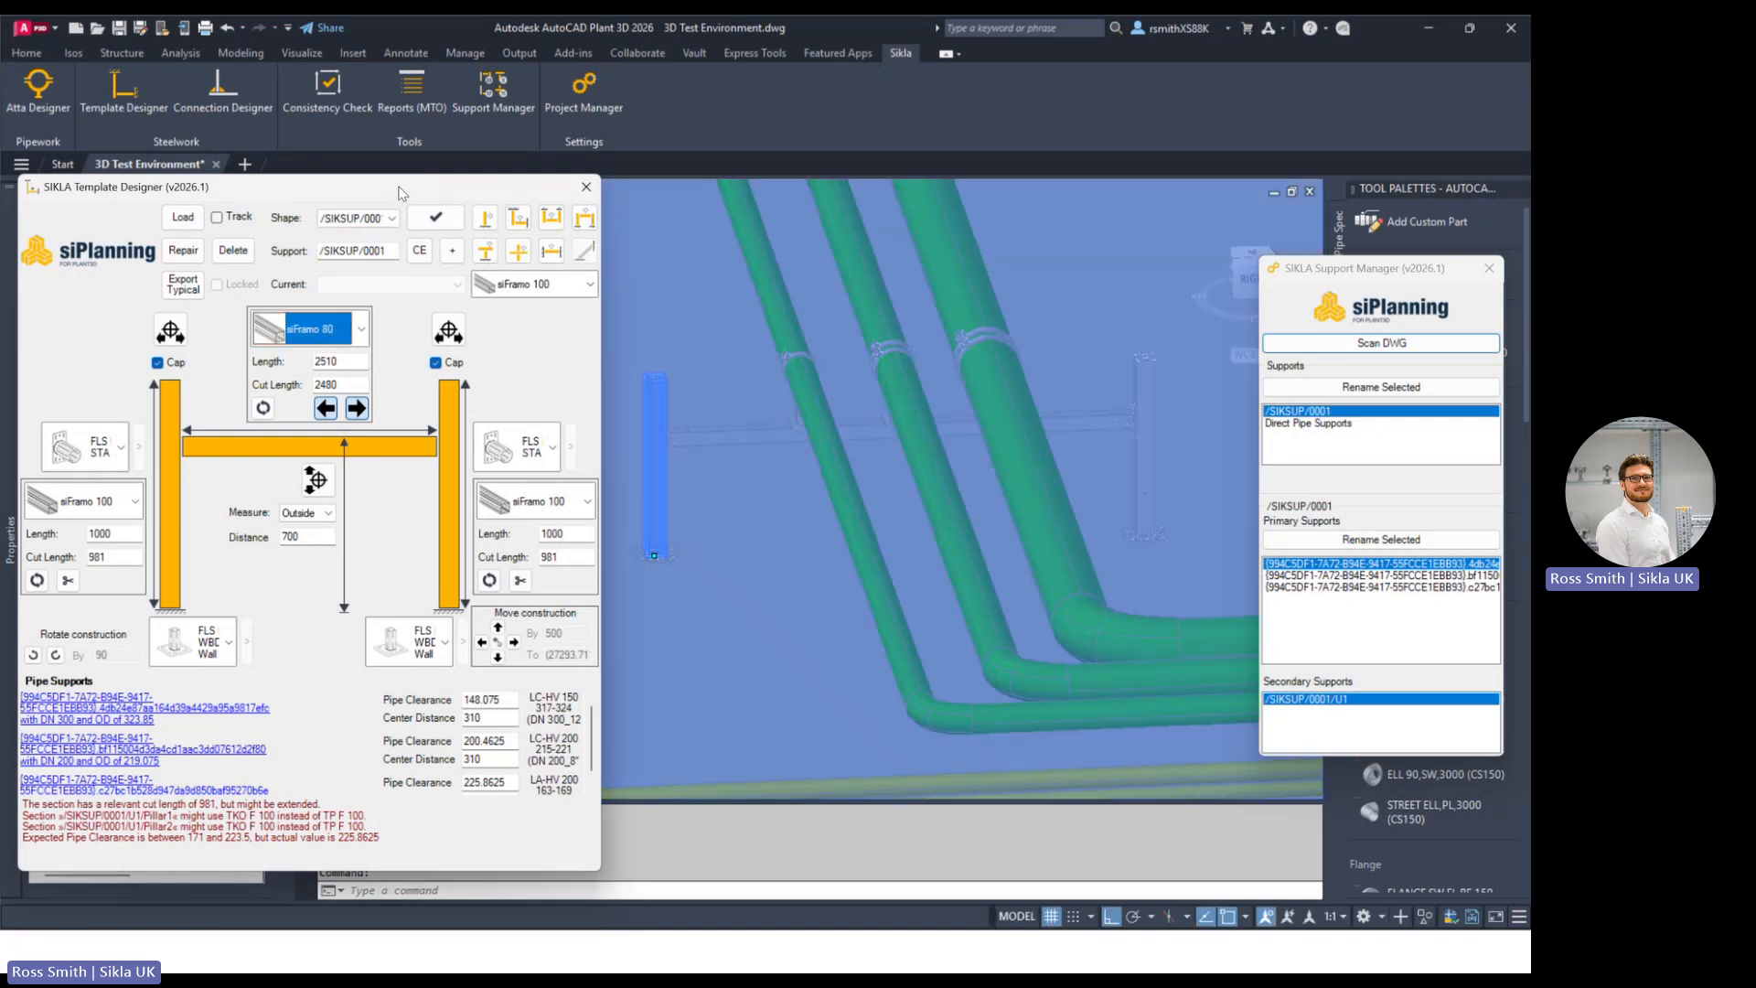
drag(1381, 280, 1331, 241)
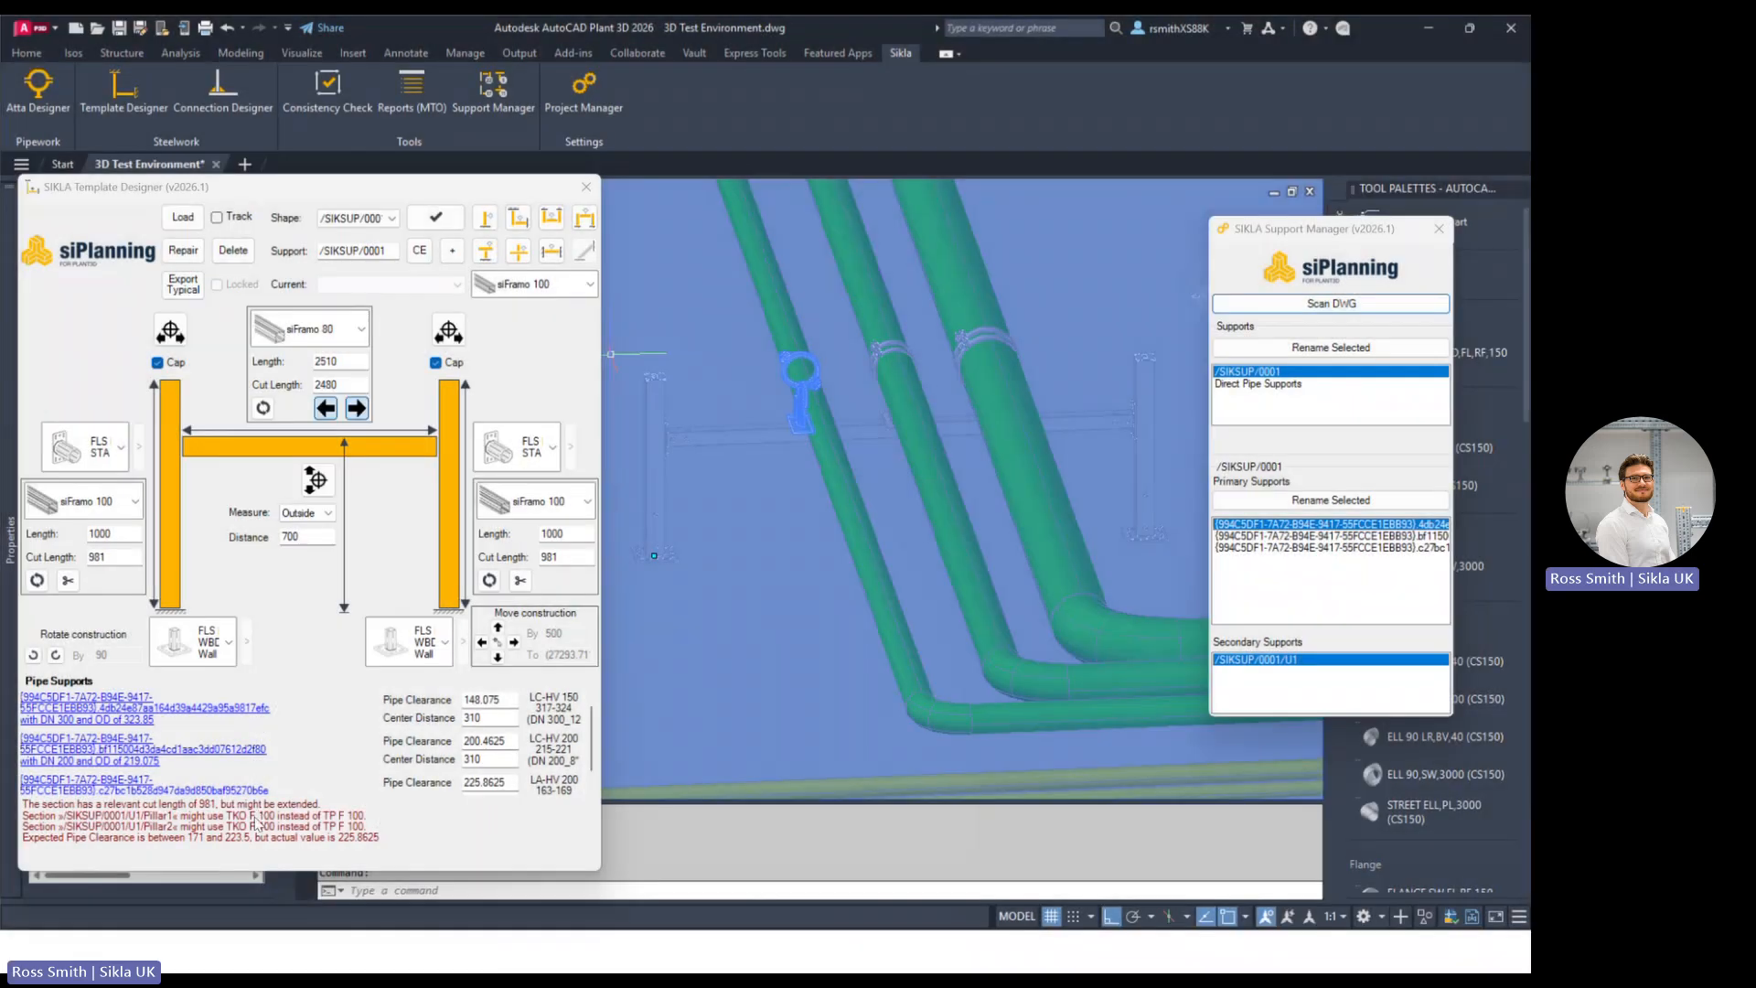
drag(334, 186, 349, 177)
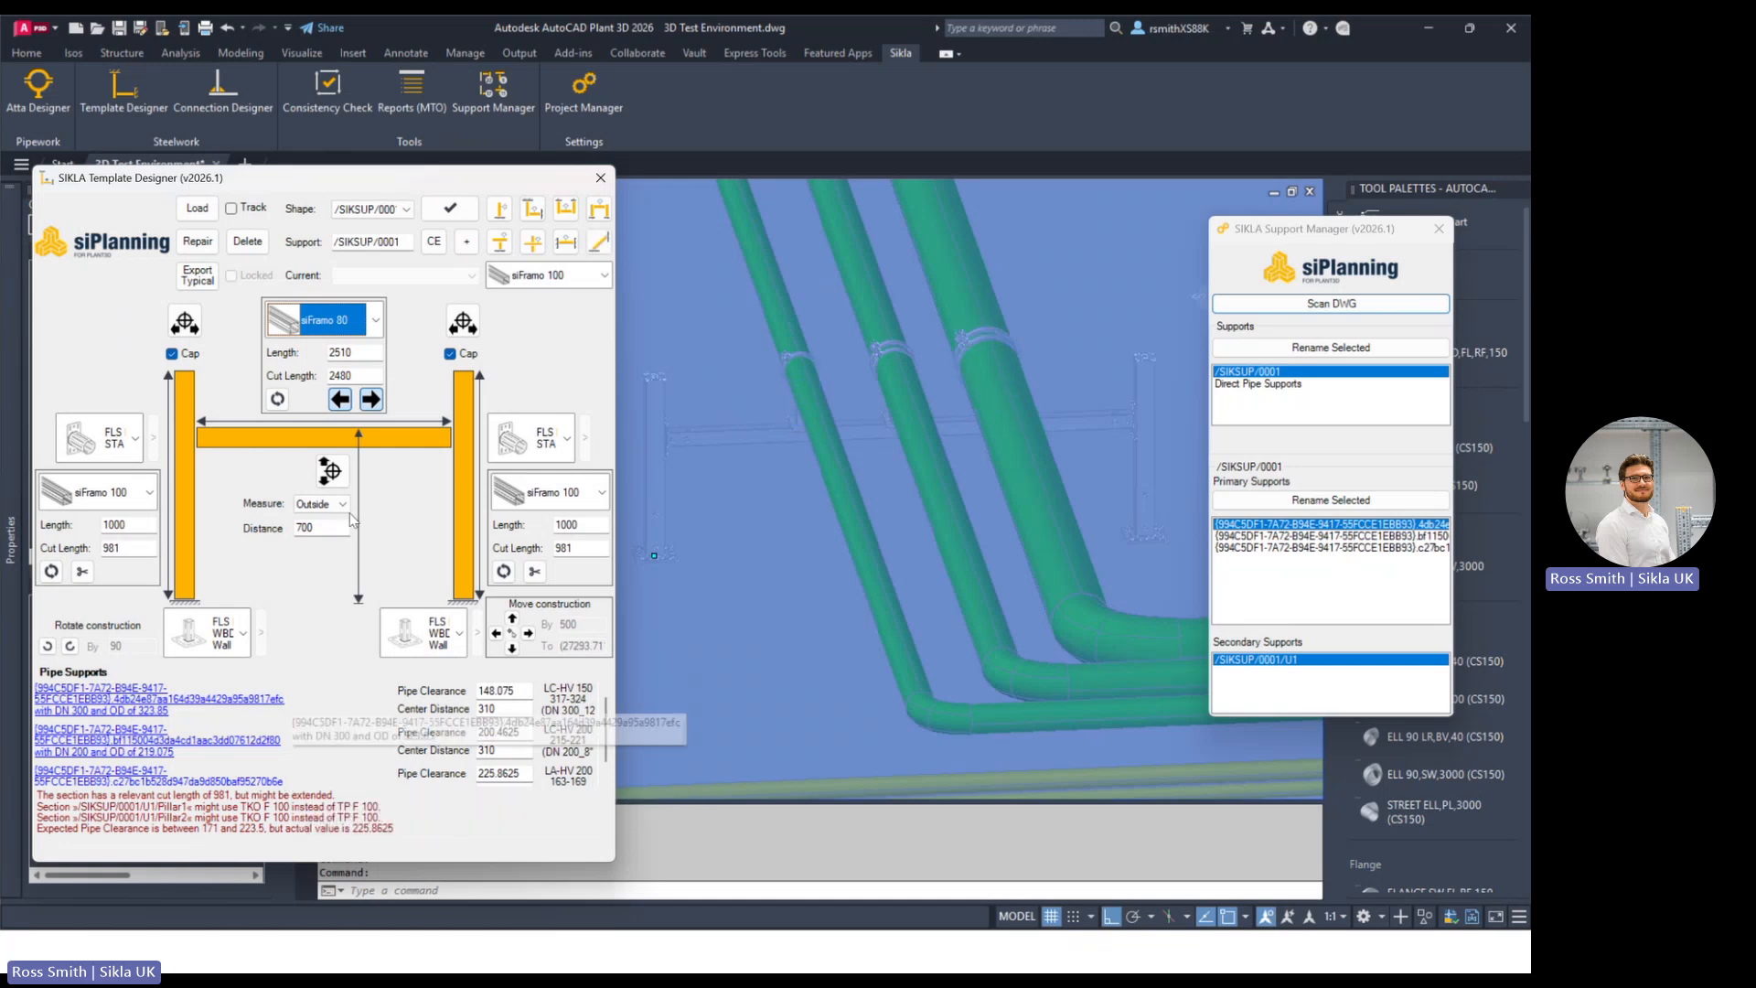
drag(434, 182, 428, 183)
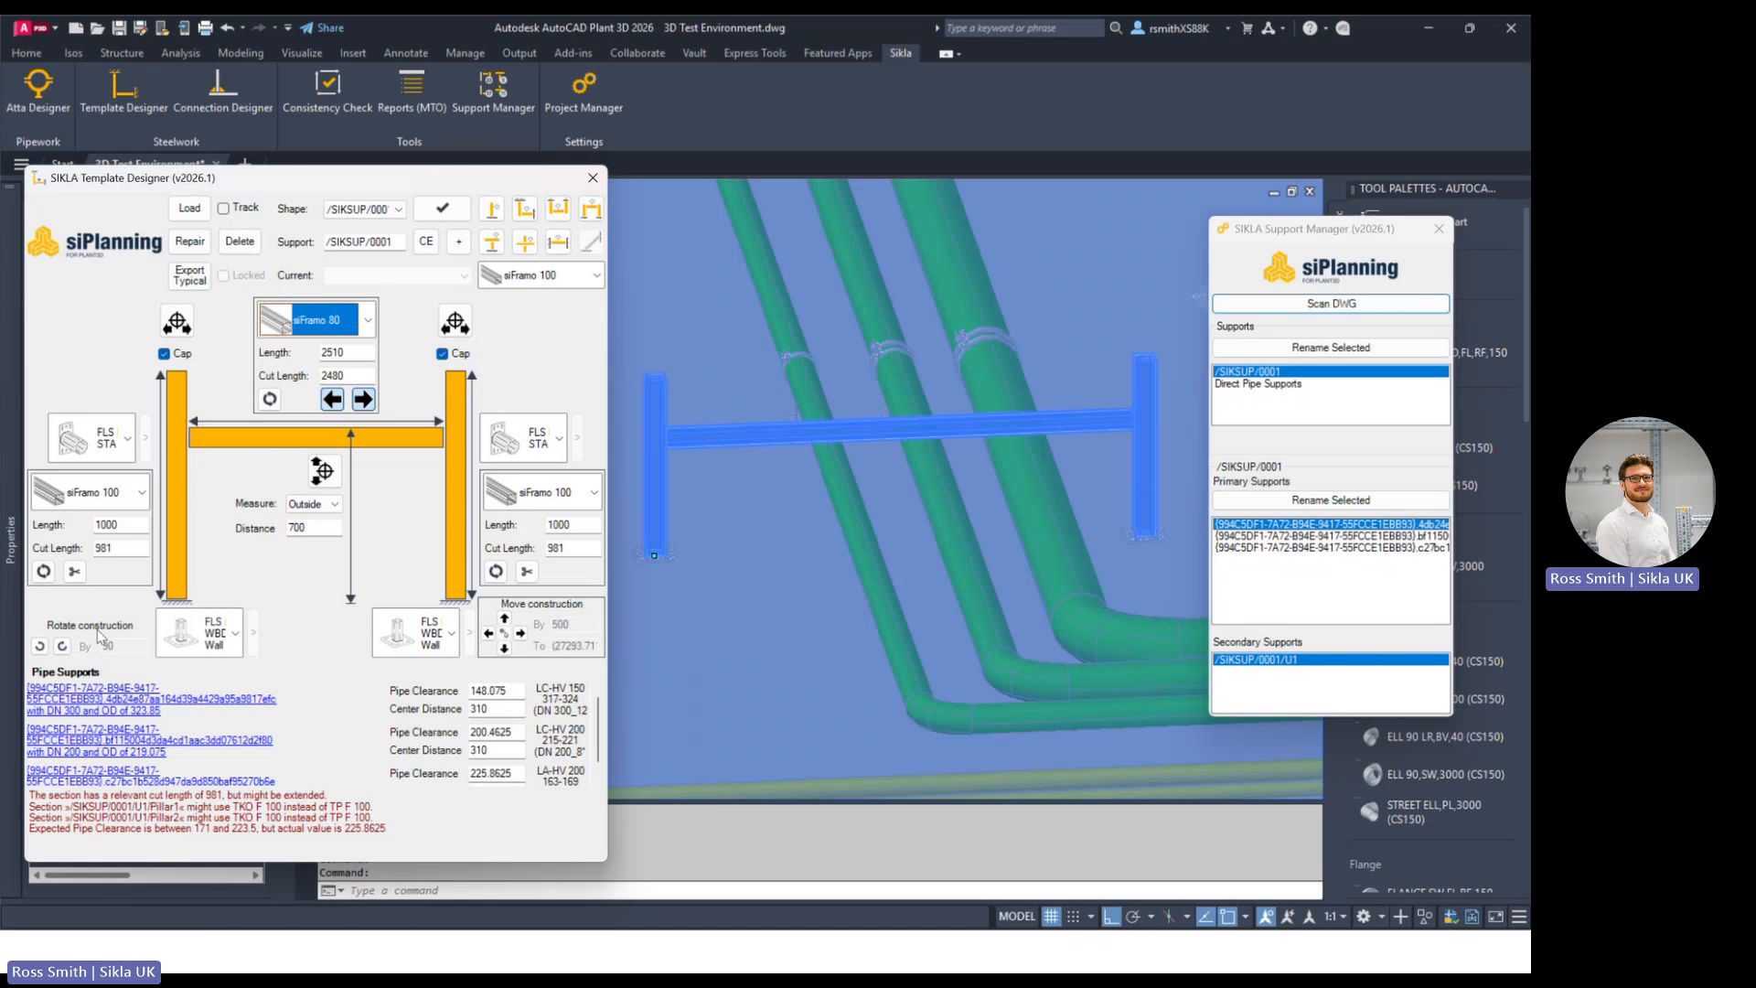
Step: Set the cut length of both siFramo 100 pillars to 1000
click(121, 549)
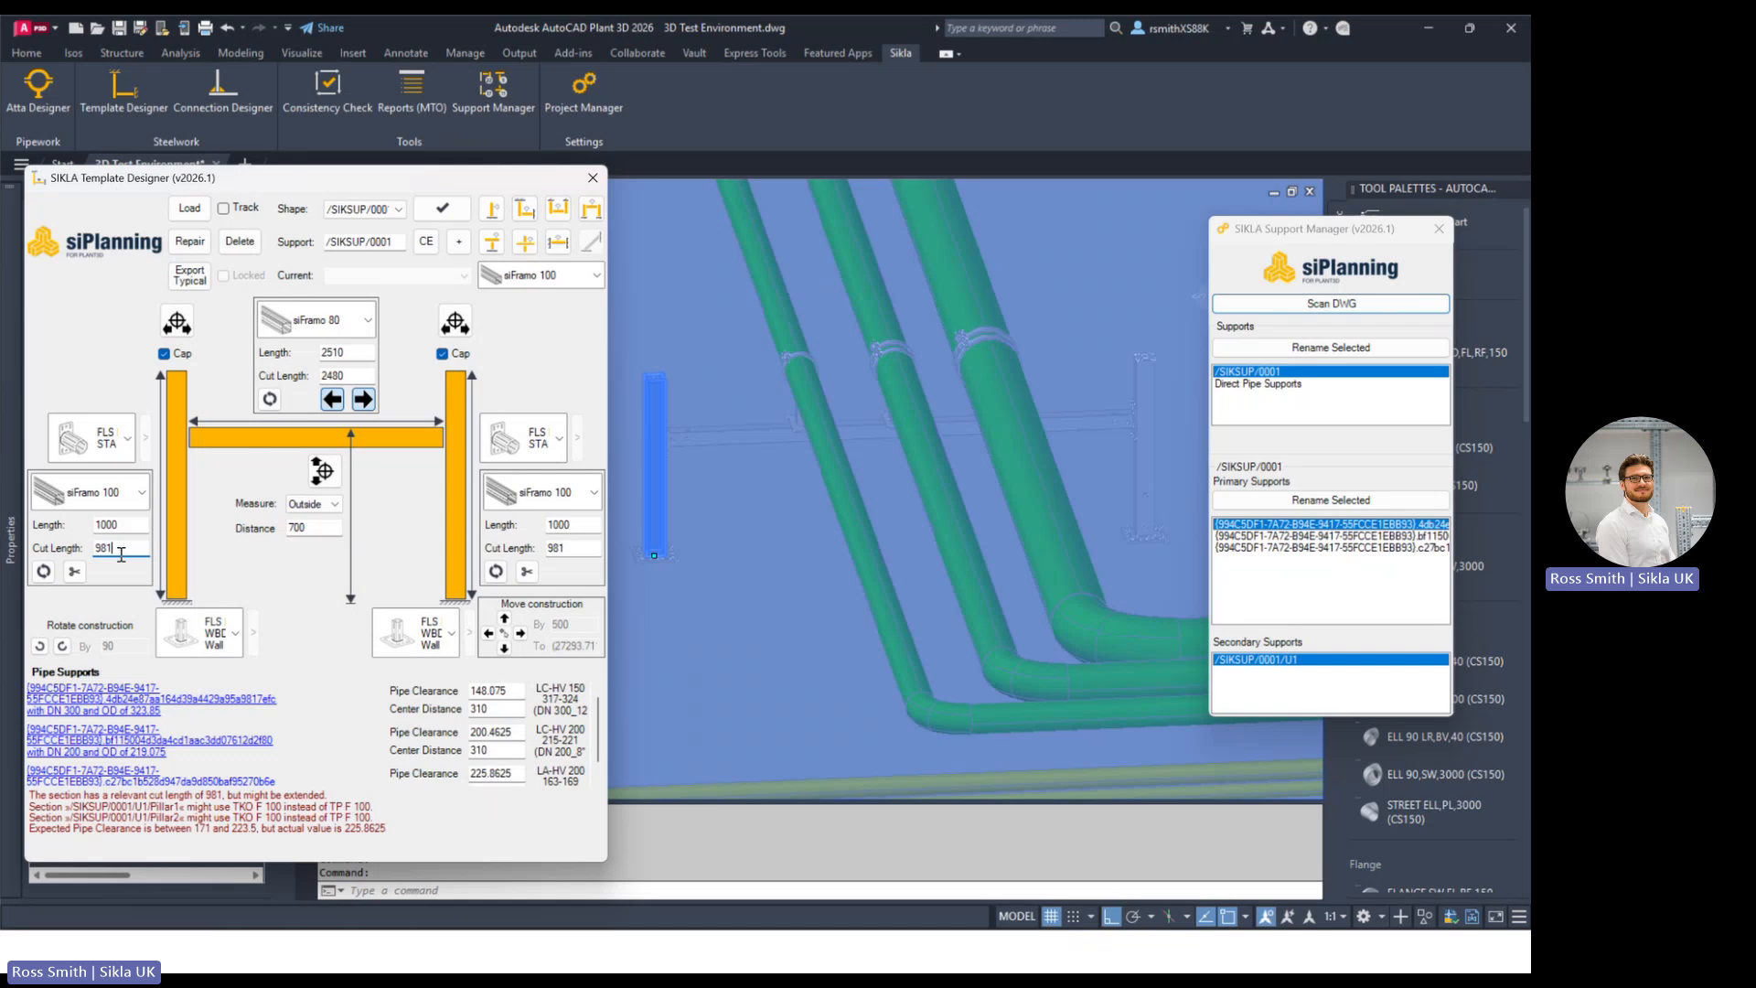
drag(121, 552, 75, 552)
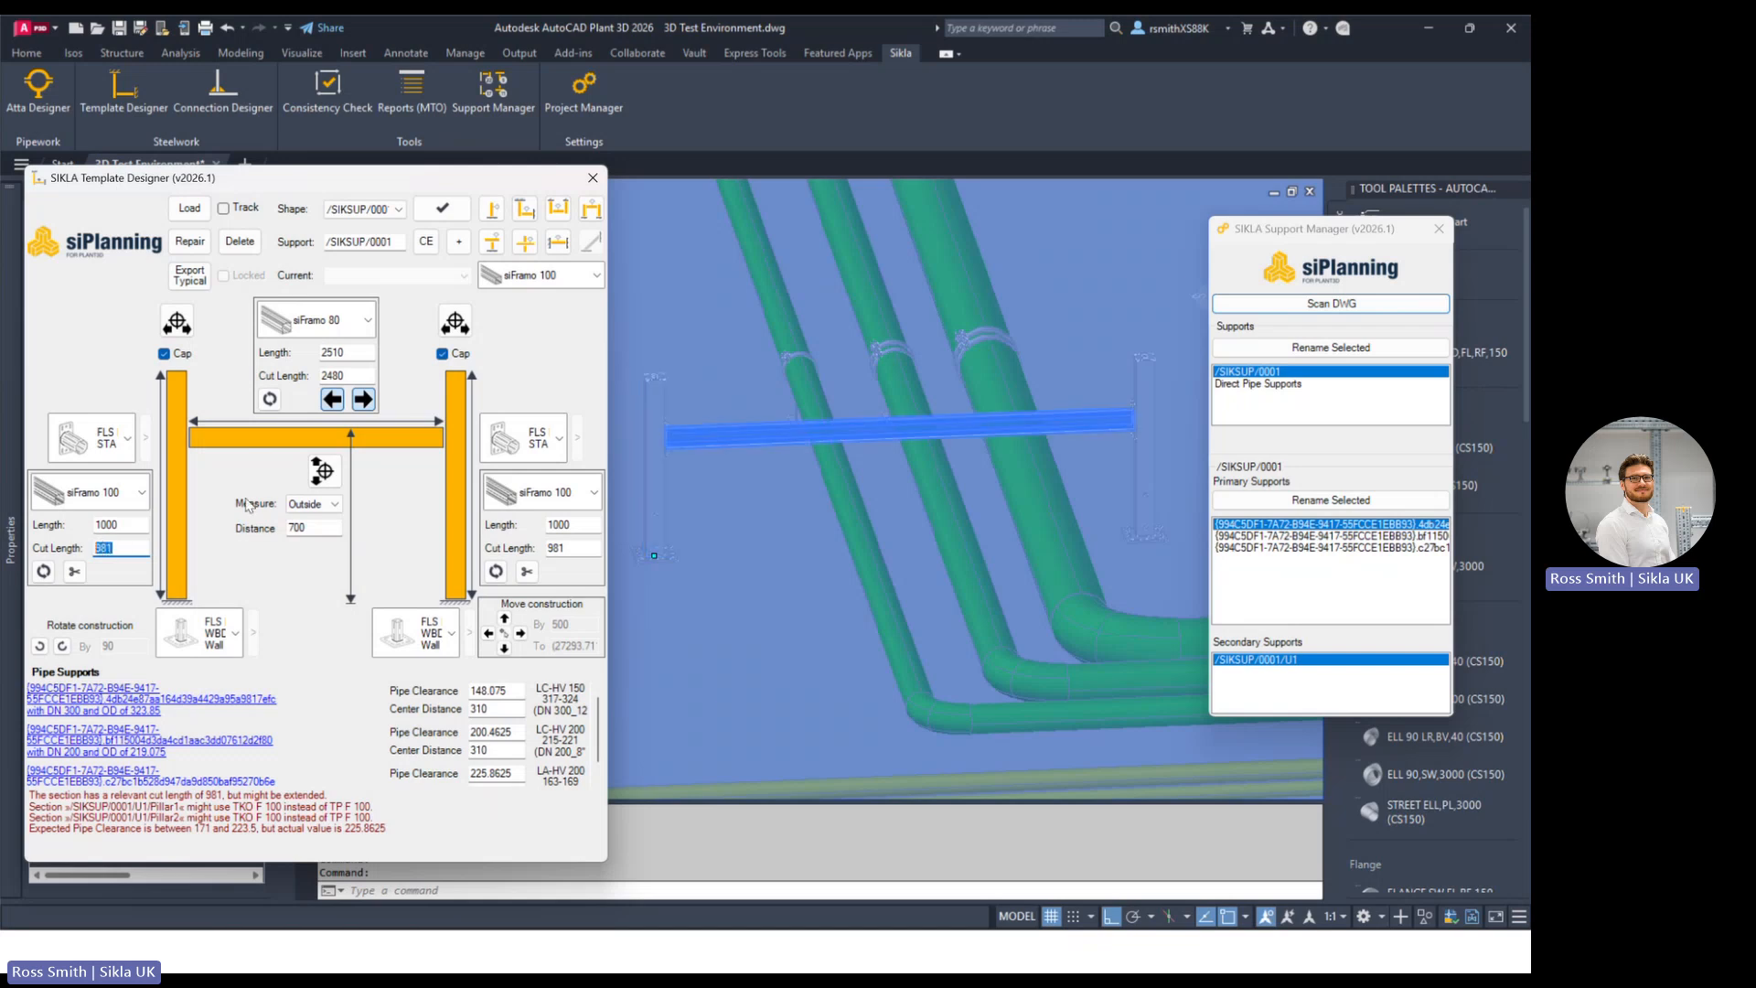
text(1000)
key(Return)
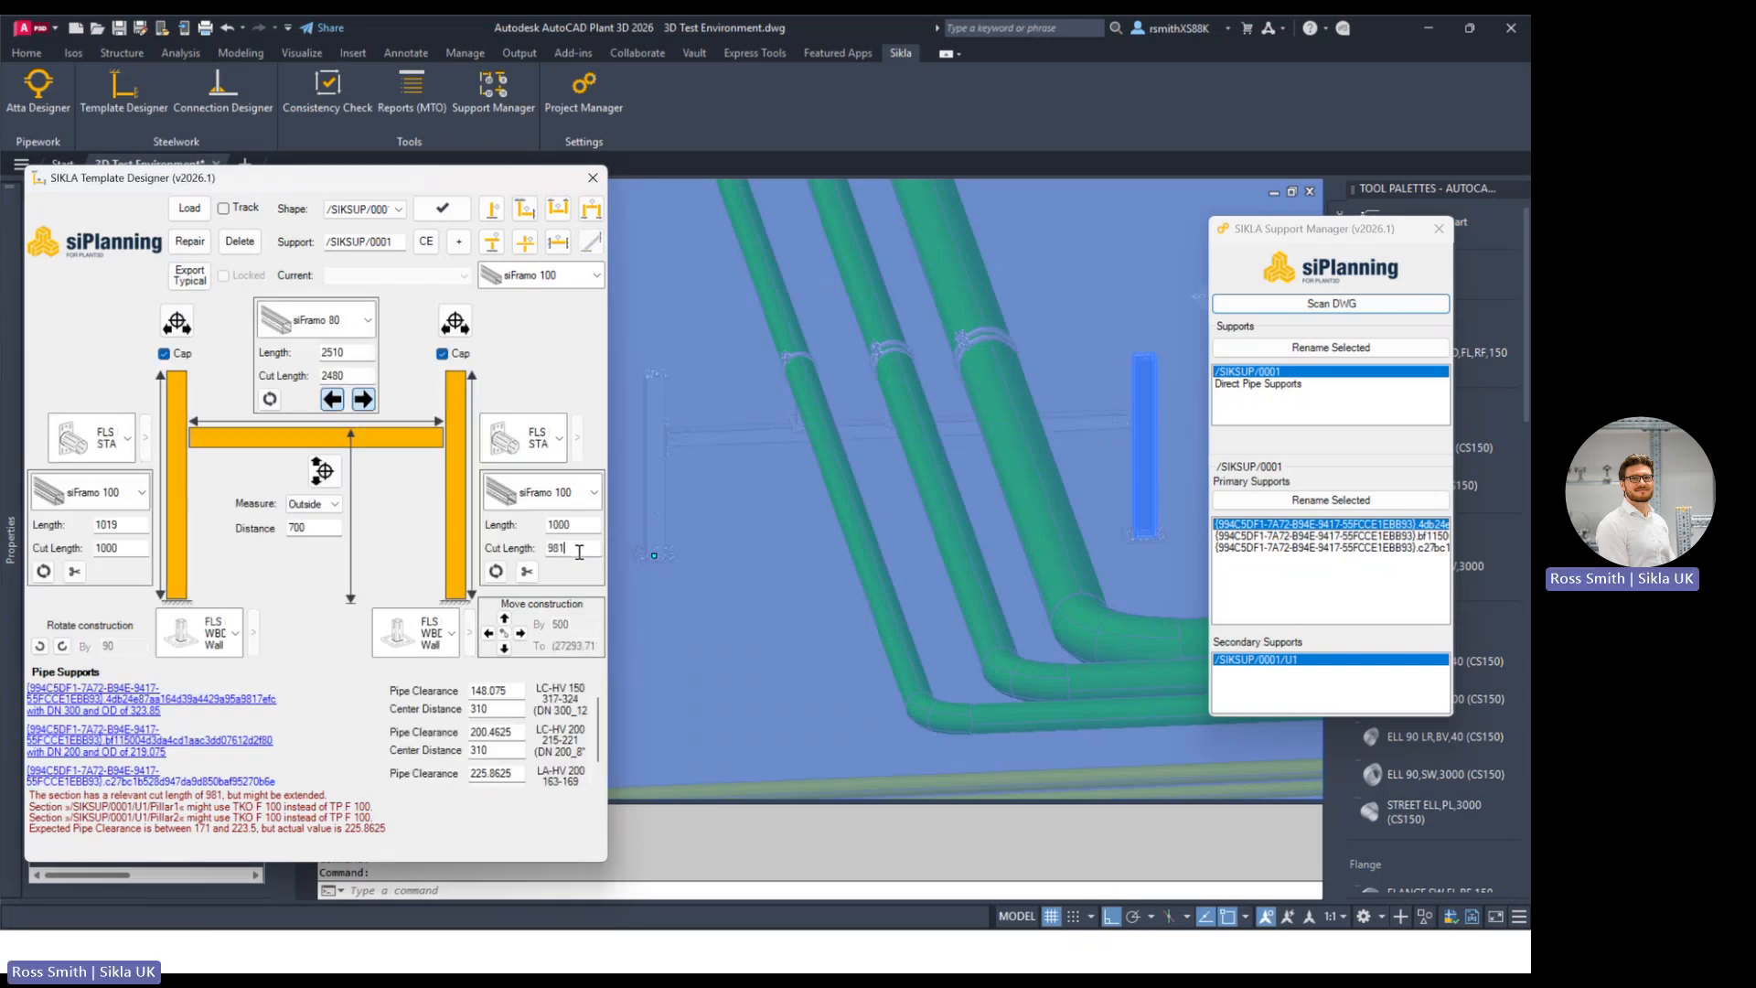
drag(579, 551, 515, 546)
text(1000)
key(Return)
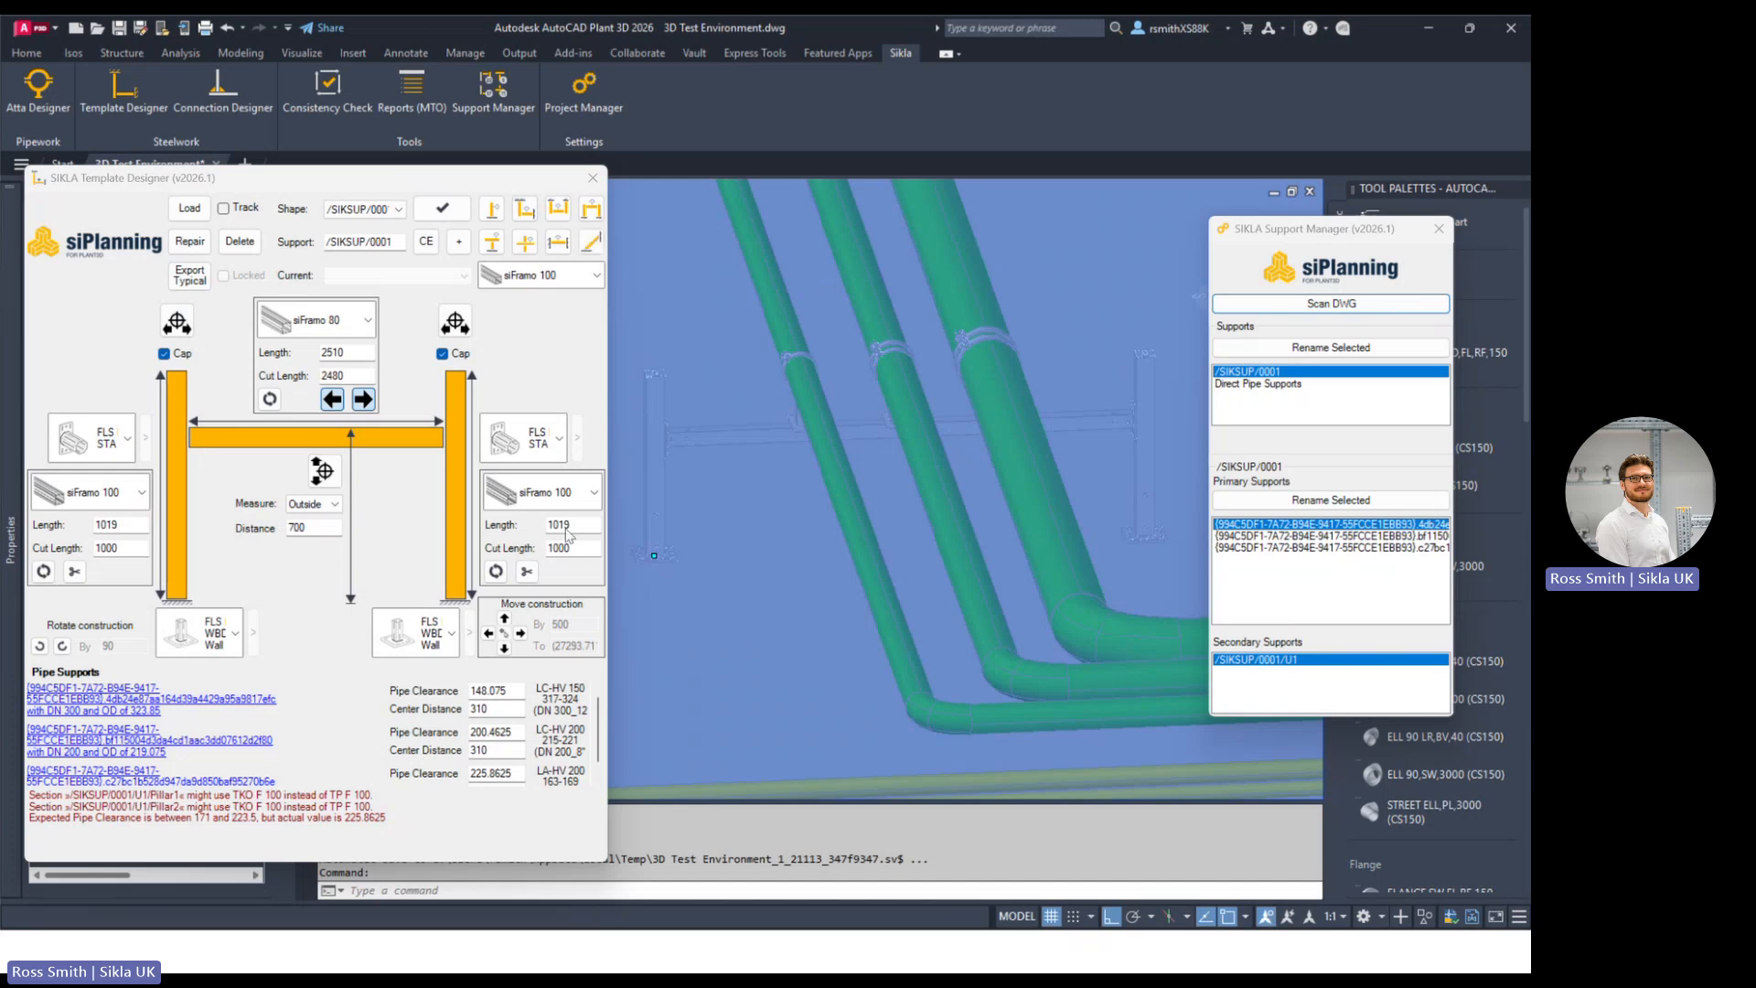
Step: Change the base connection of the pillar beside the smallest green pipe to TKO F 100 with Wall Anchor, and set its cut length to 1200
scroll(670, 512, up, 3)
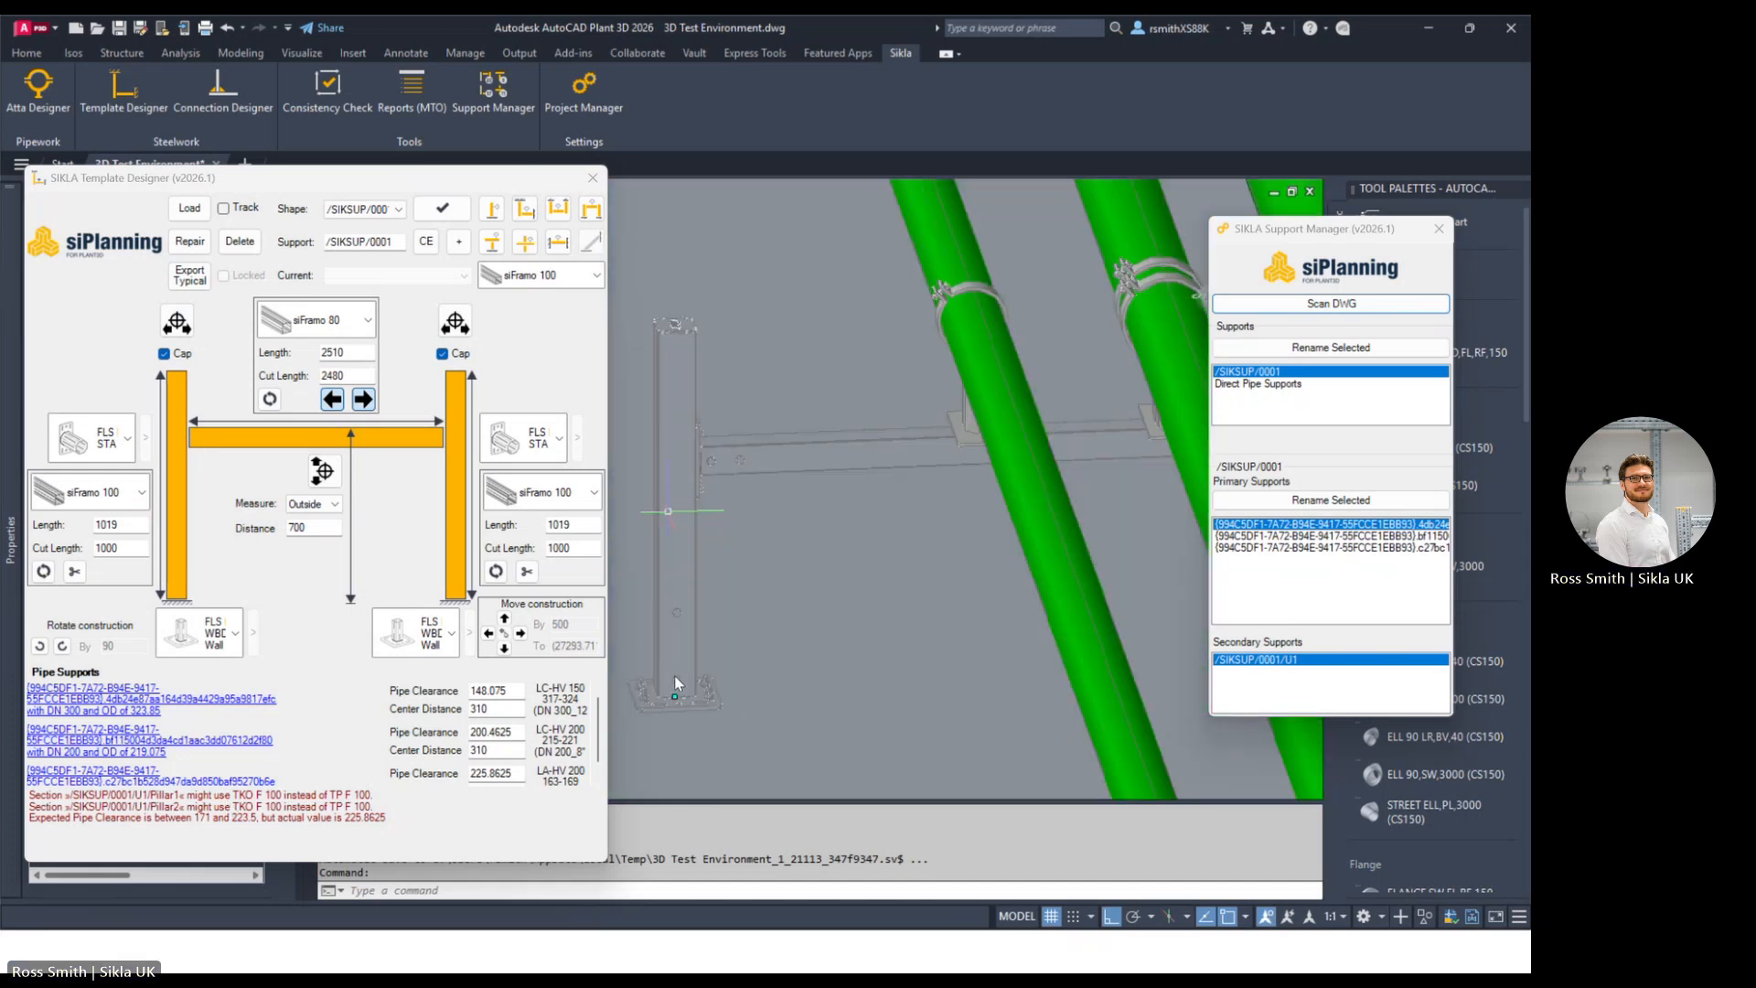
scroll(668, 514, up, 2)
middle_drag(777, 578, 889, 498)
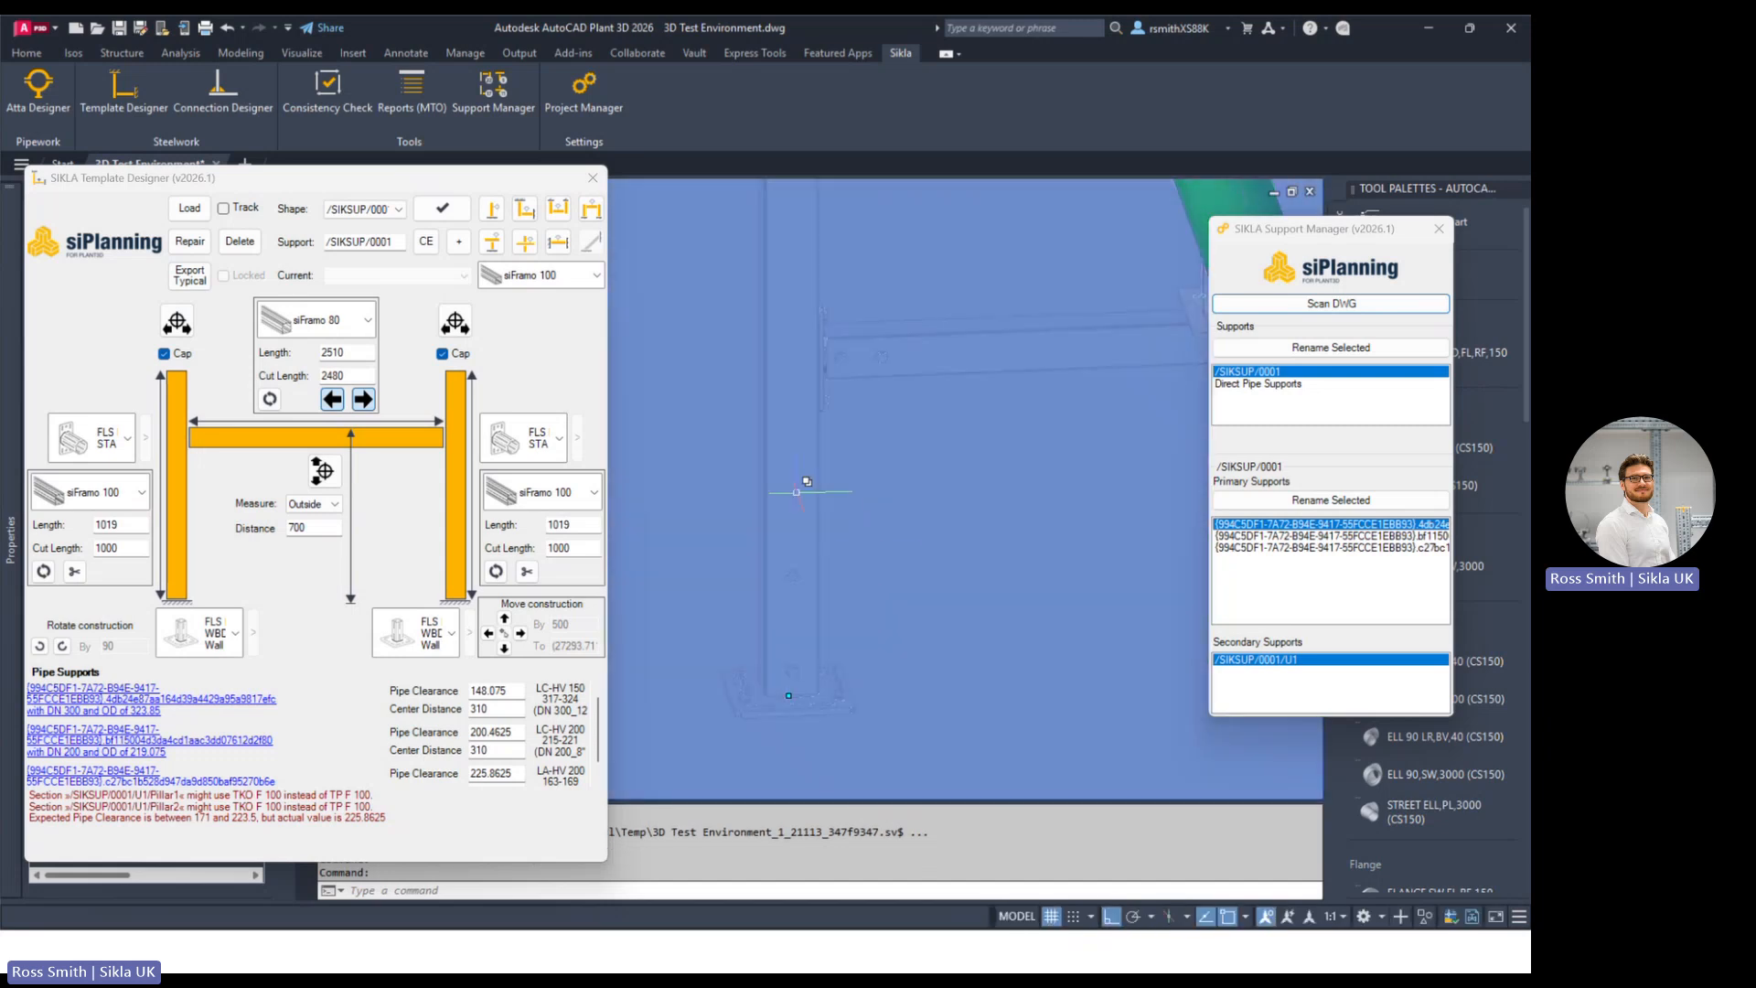
scroll(891, 621, down, 2)
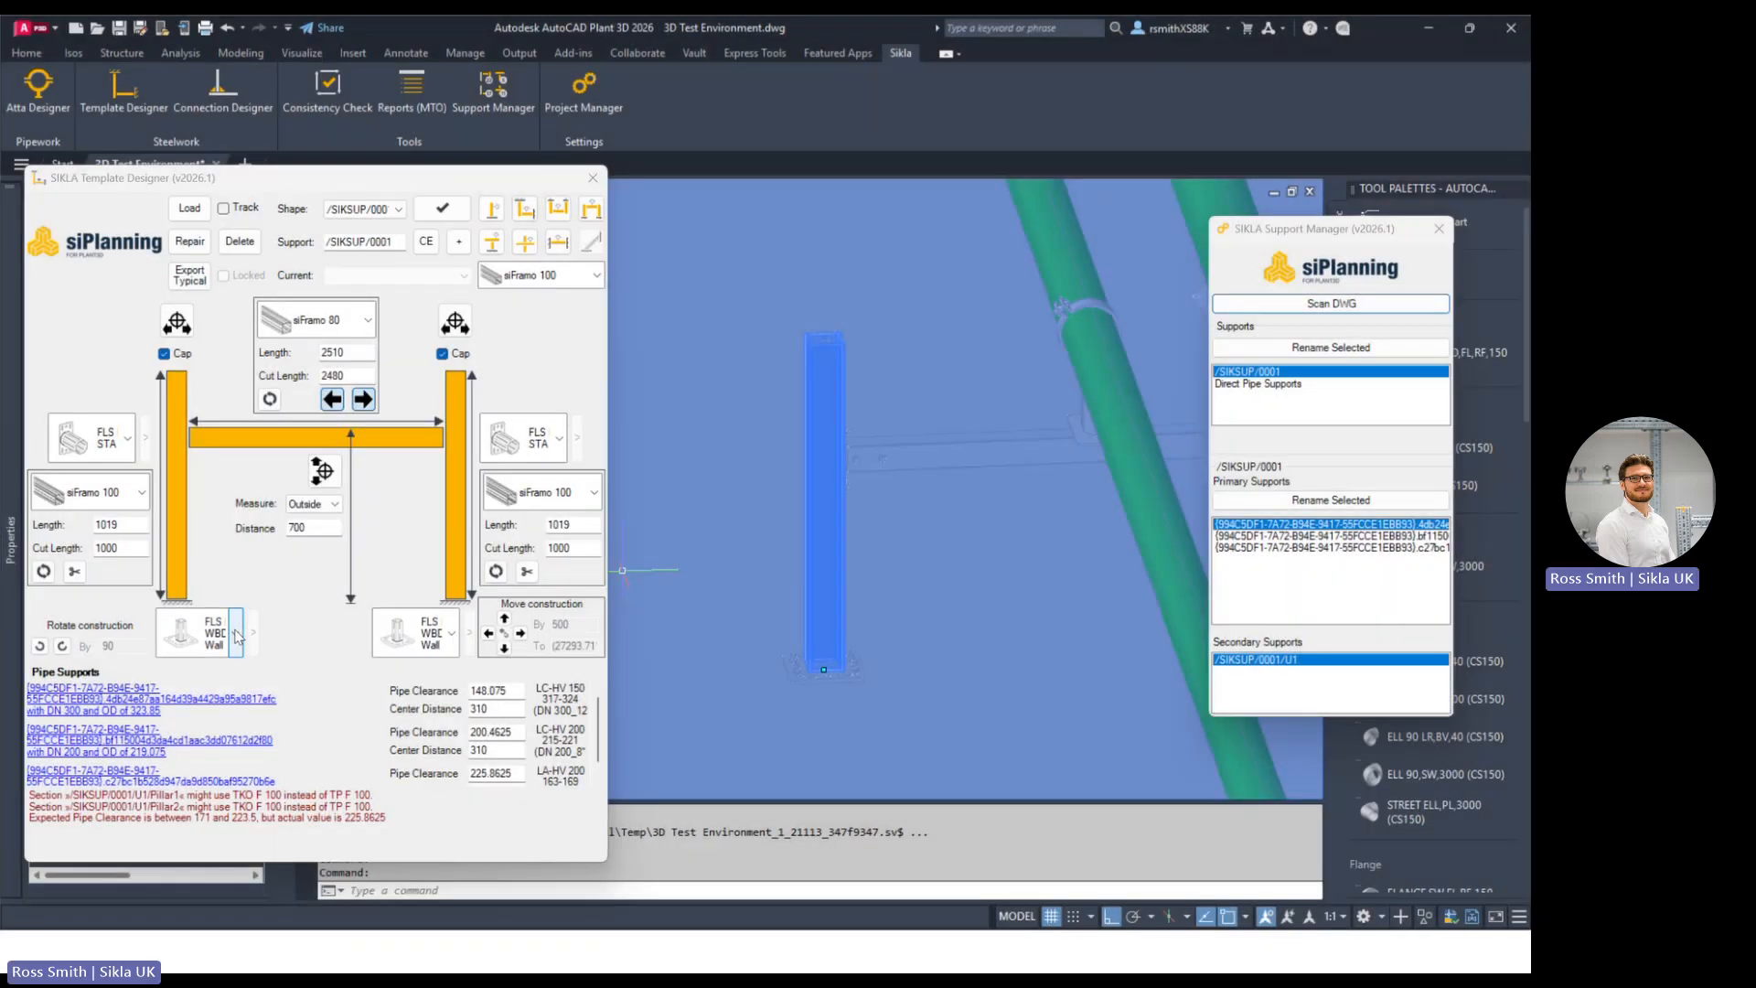
click(236, 633)
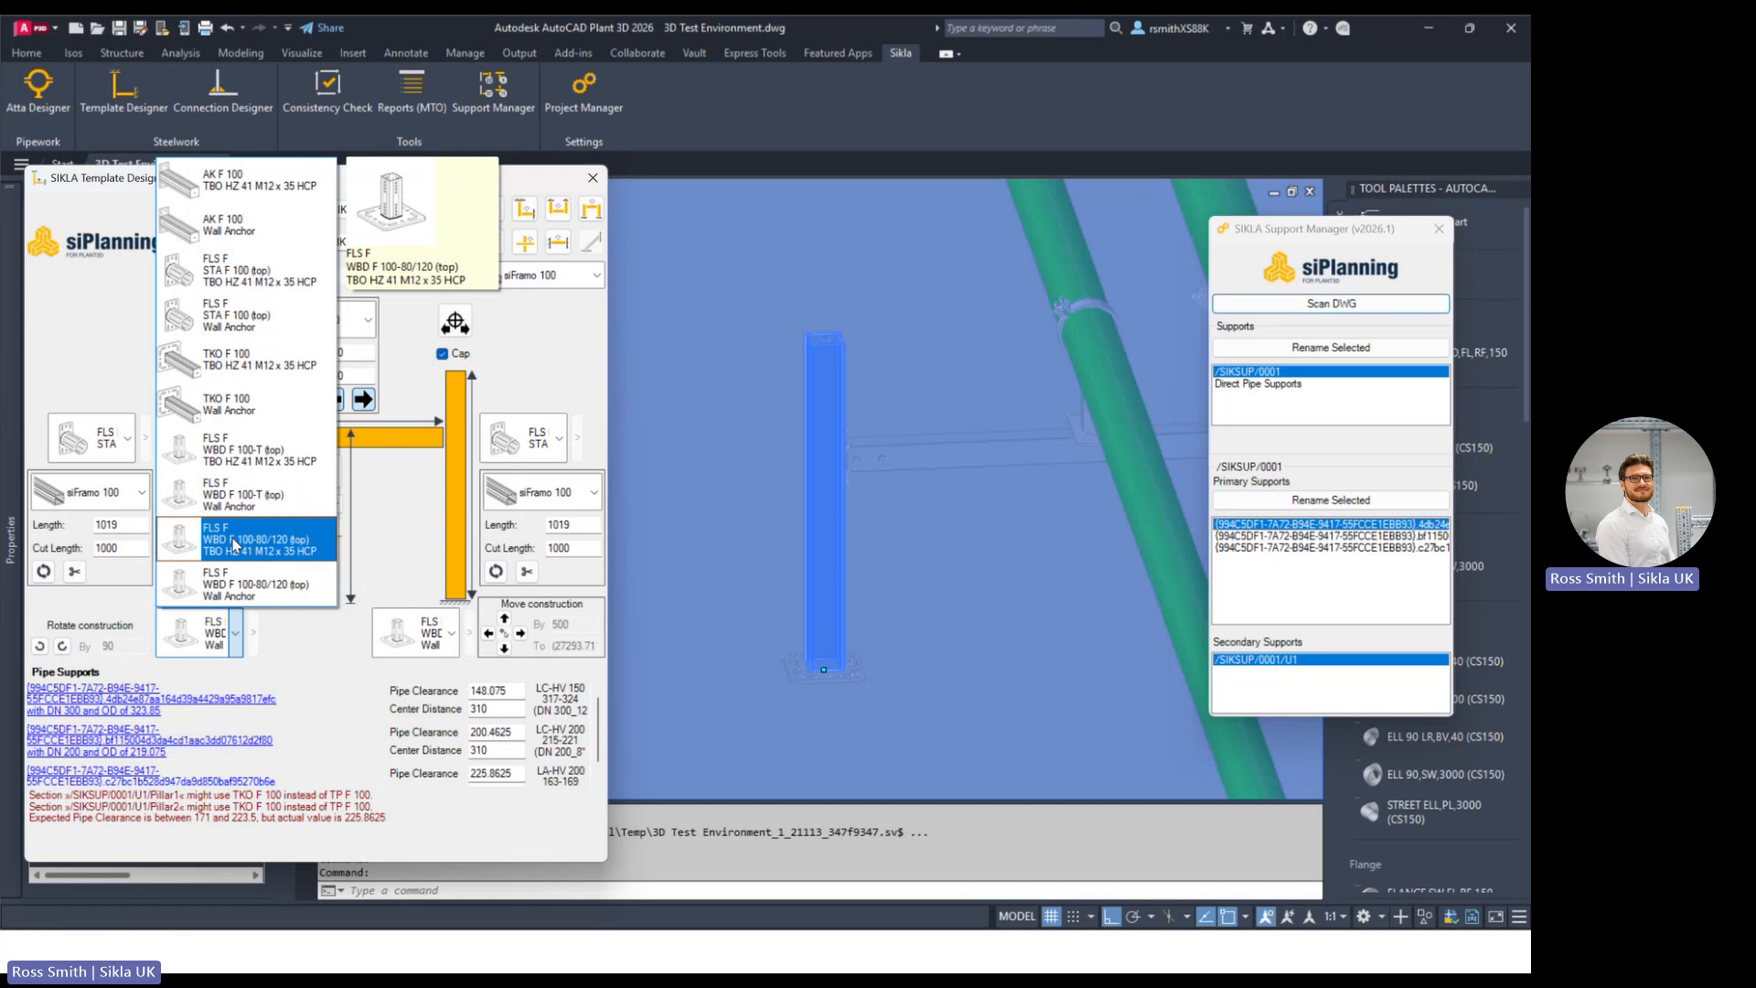
click(229, 418)
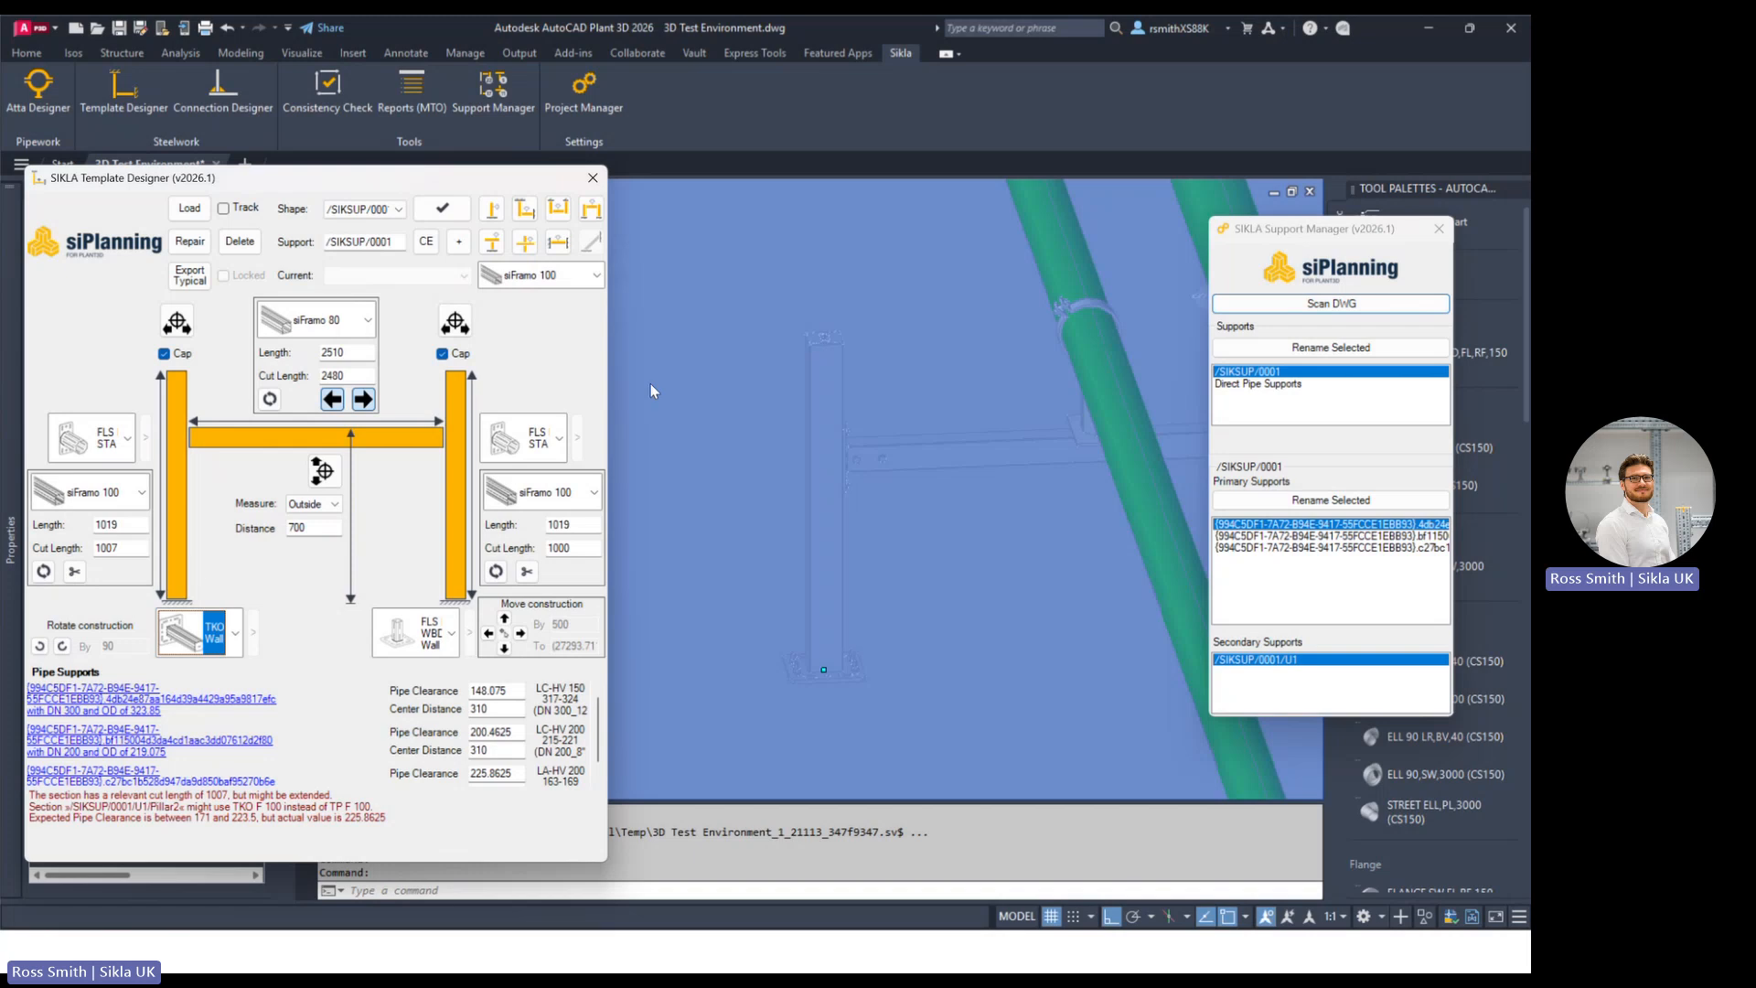
double_click(133, 549)
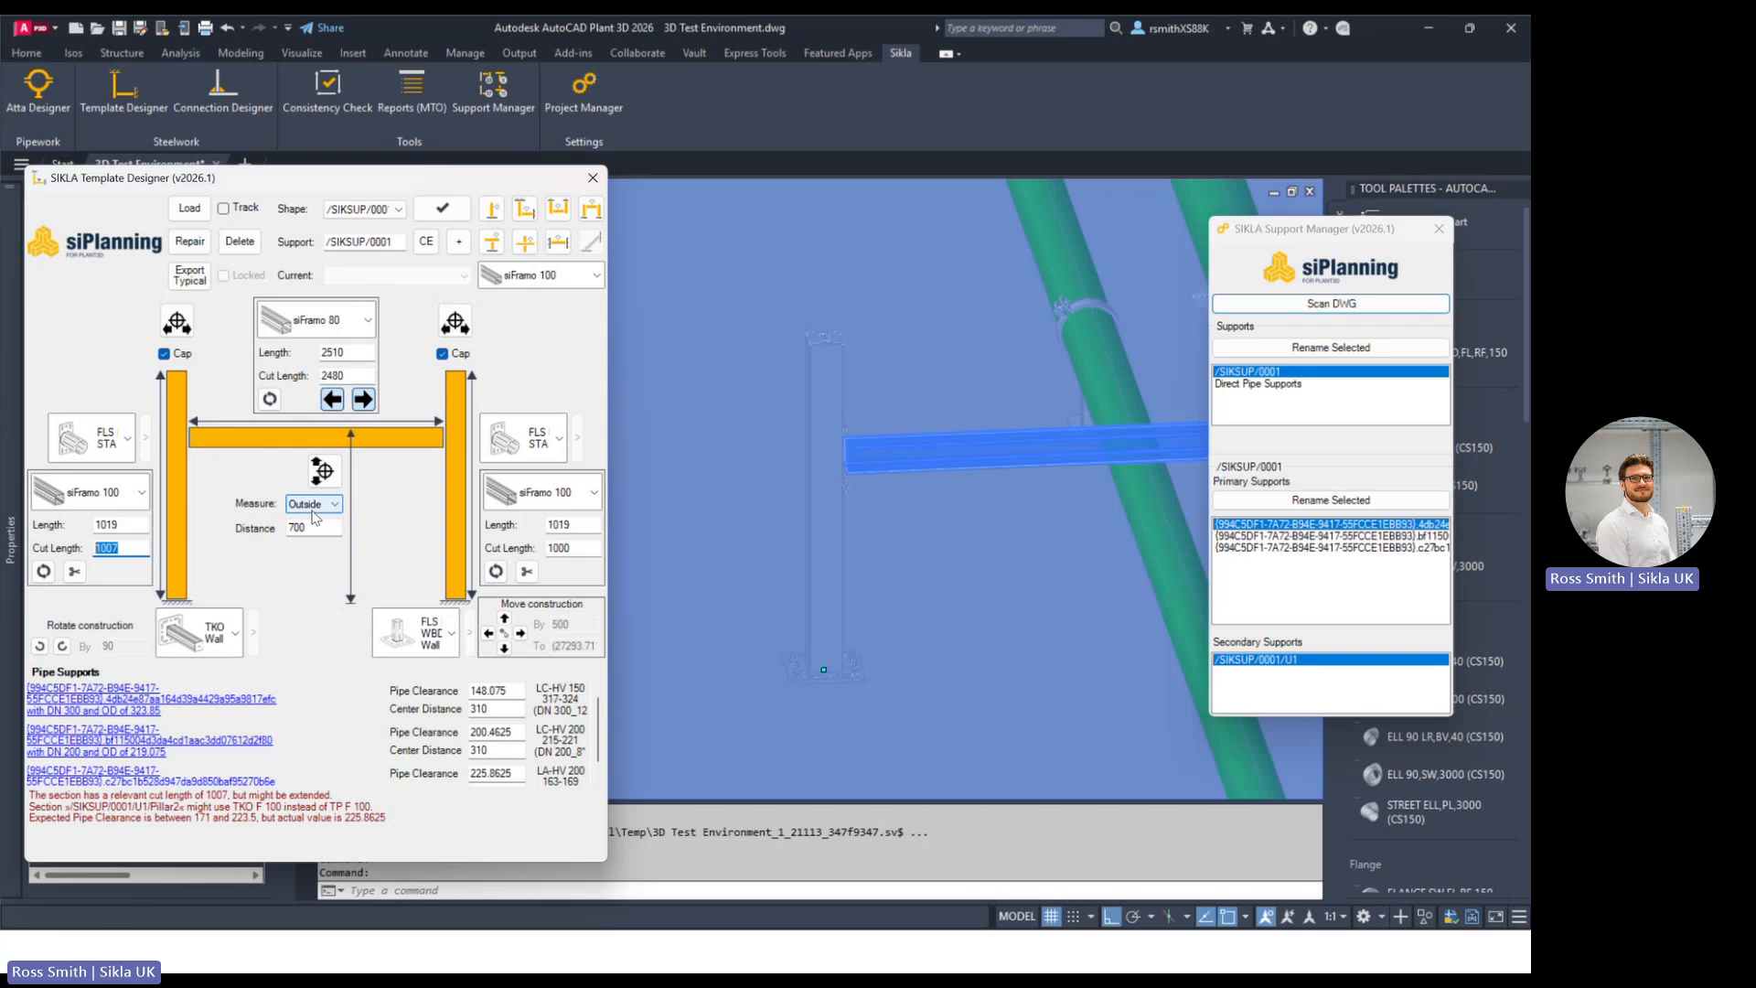
text(1)
key(Return)
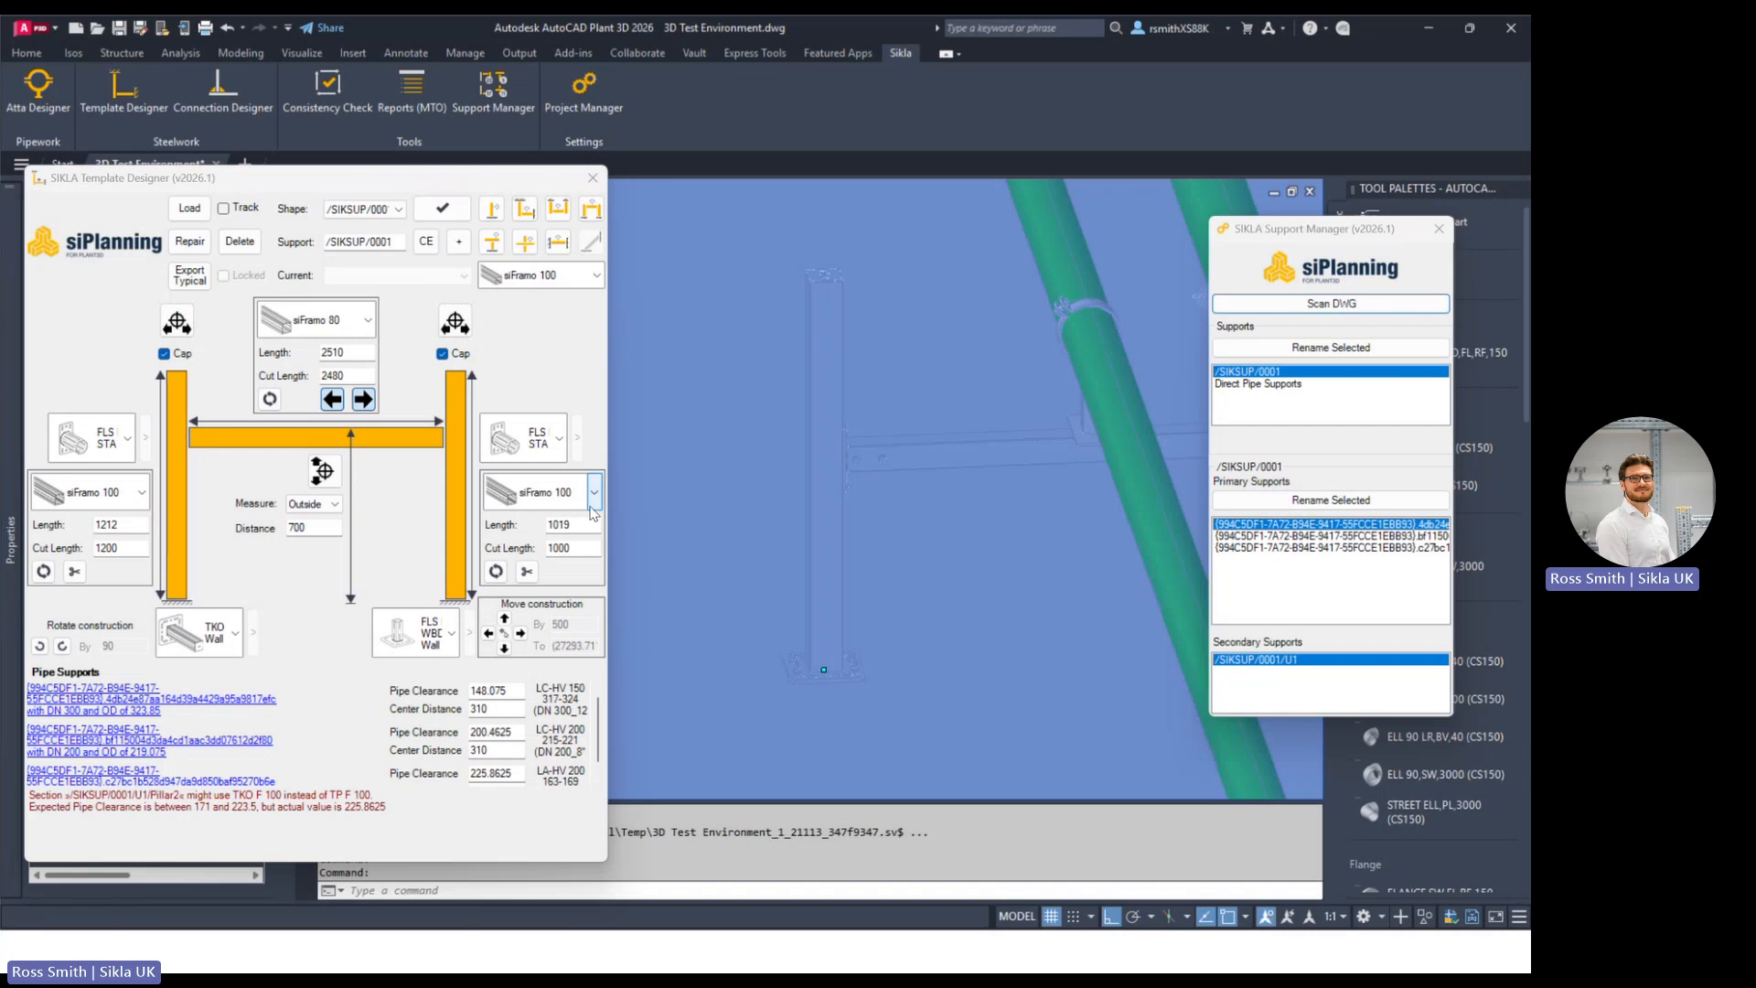
Step: Give the opposite pillar a TKO F 100 Wall Anchor base connection and a cut length of 1200
click(453, 635)
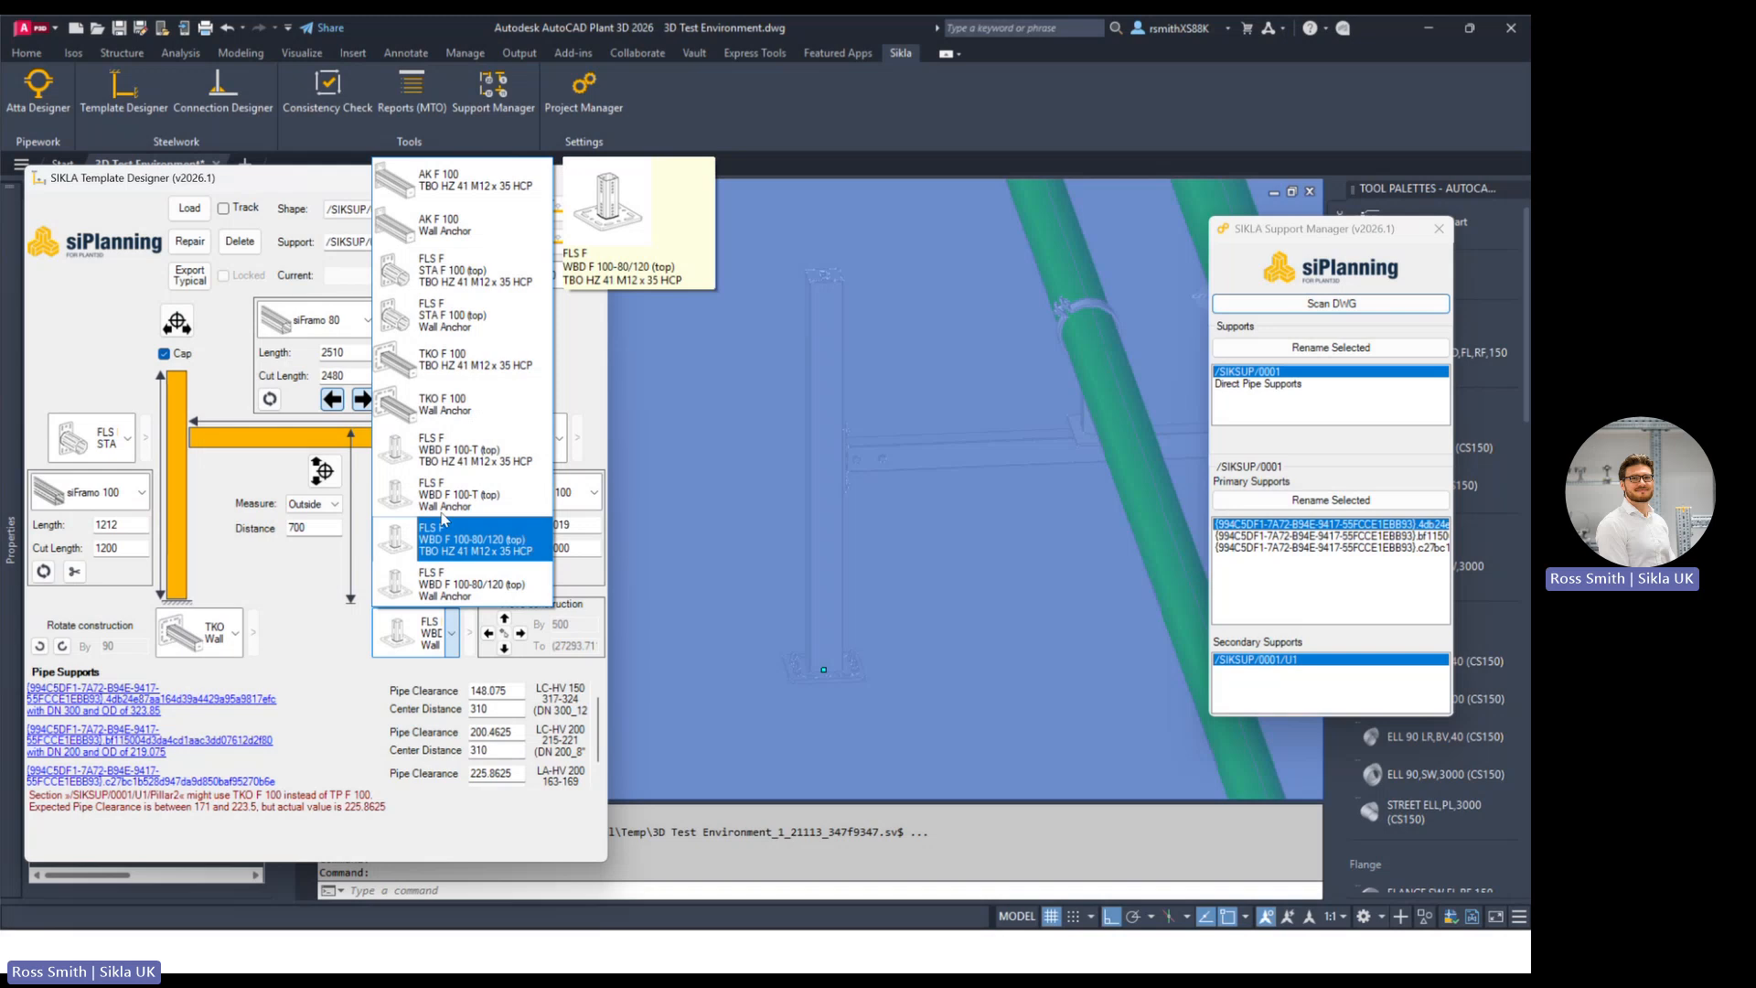
click(437, 405)
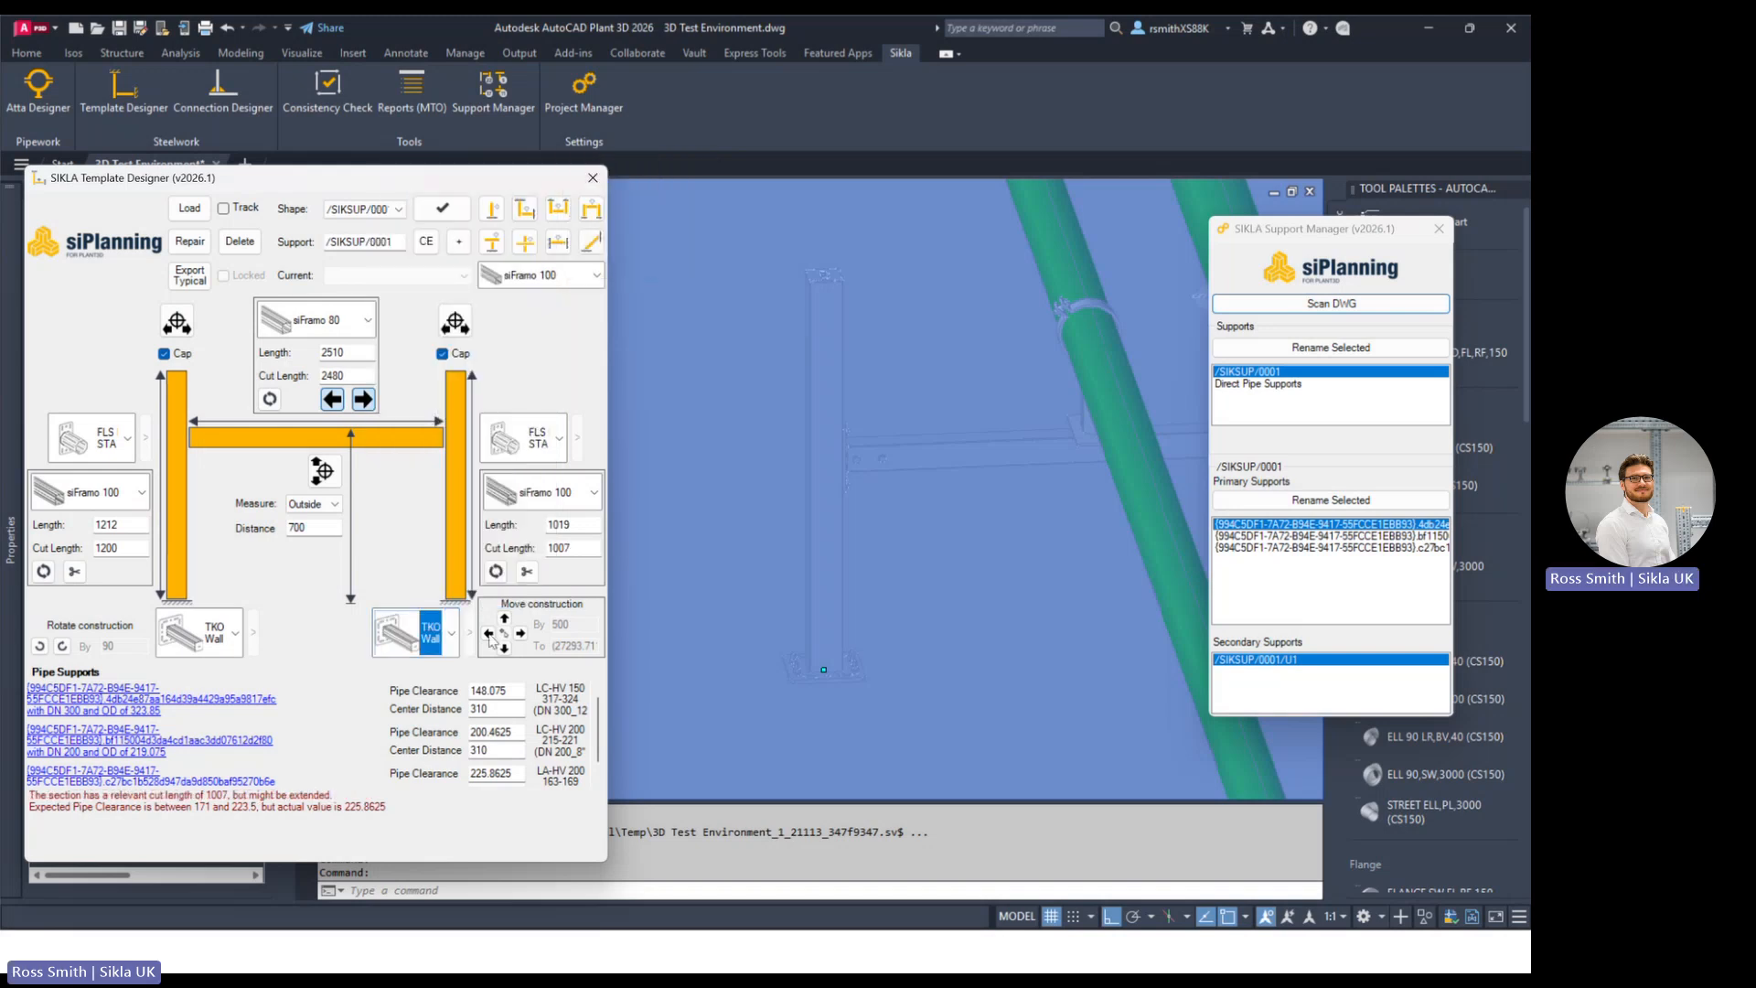
drag(587, 547, 502, 544)
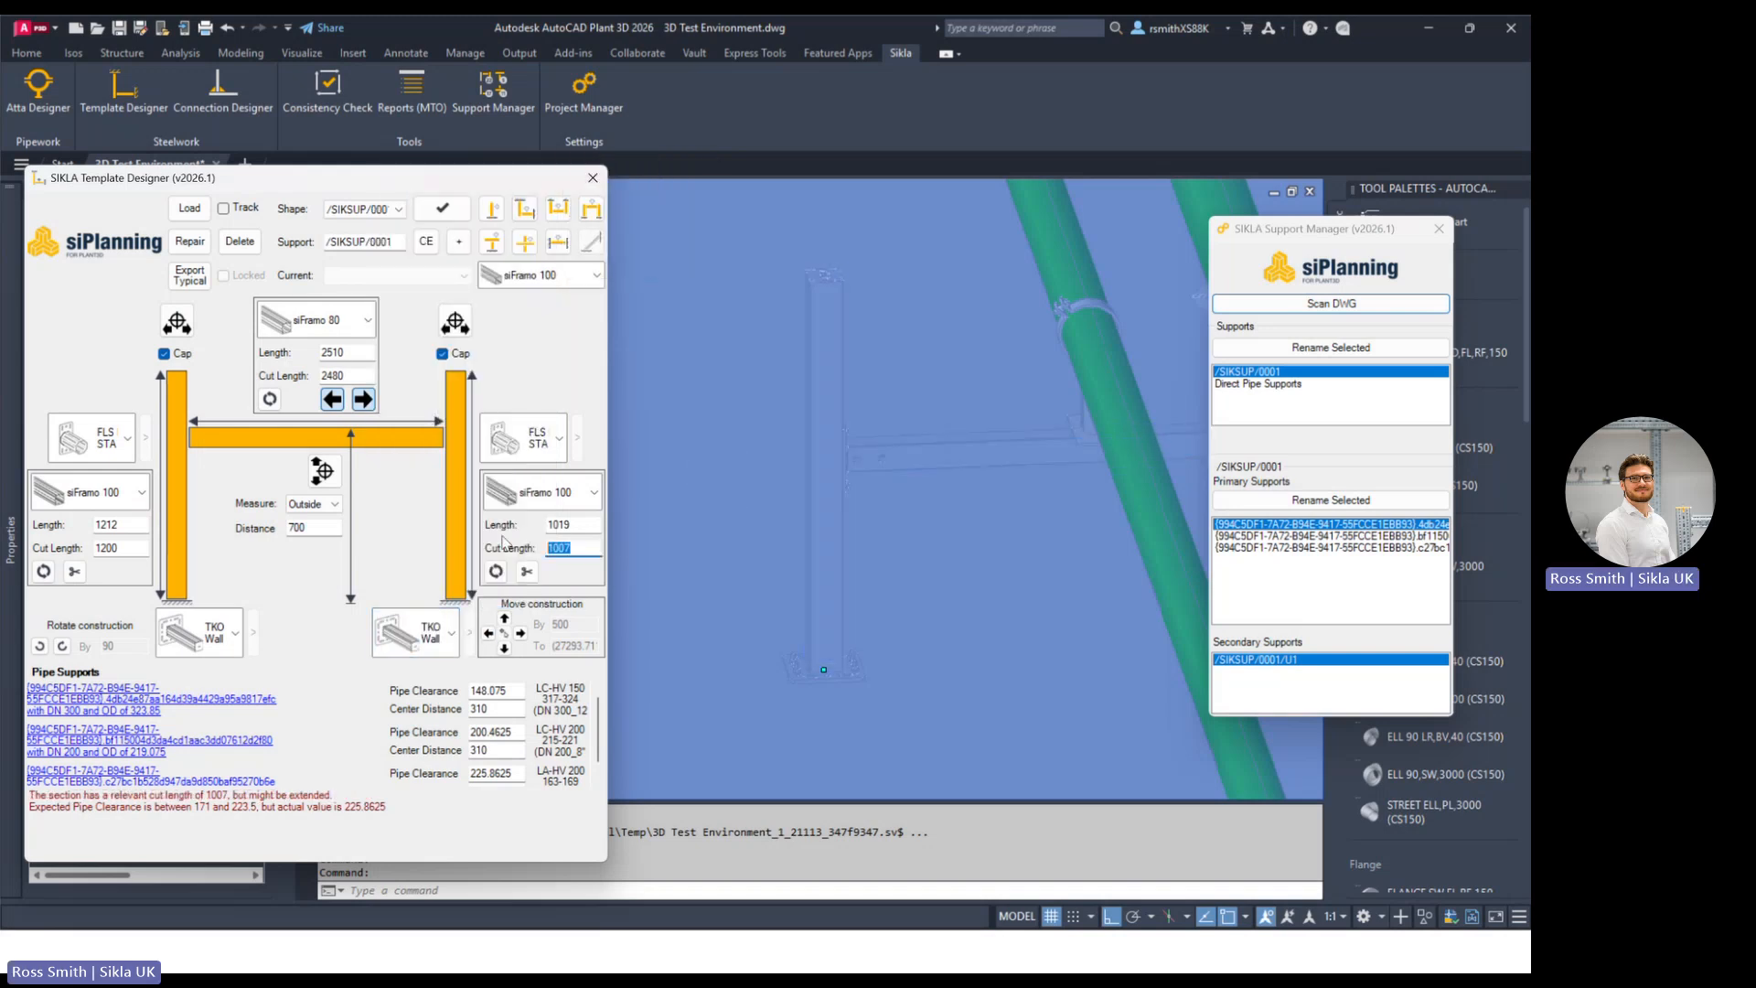
text(1200)
key(Return)
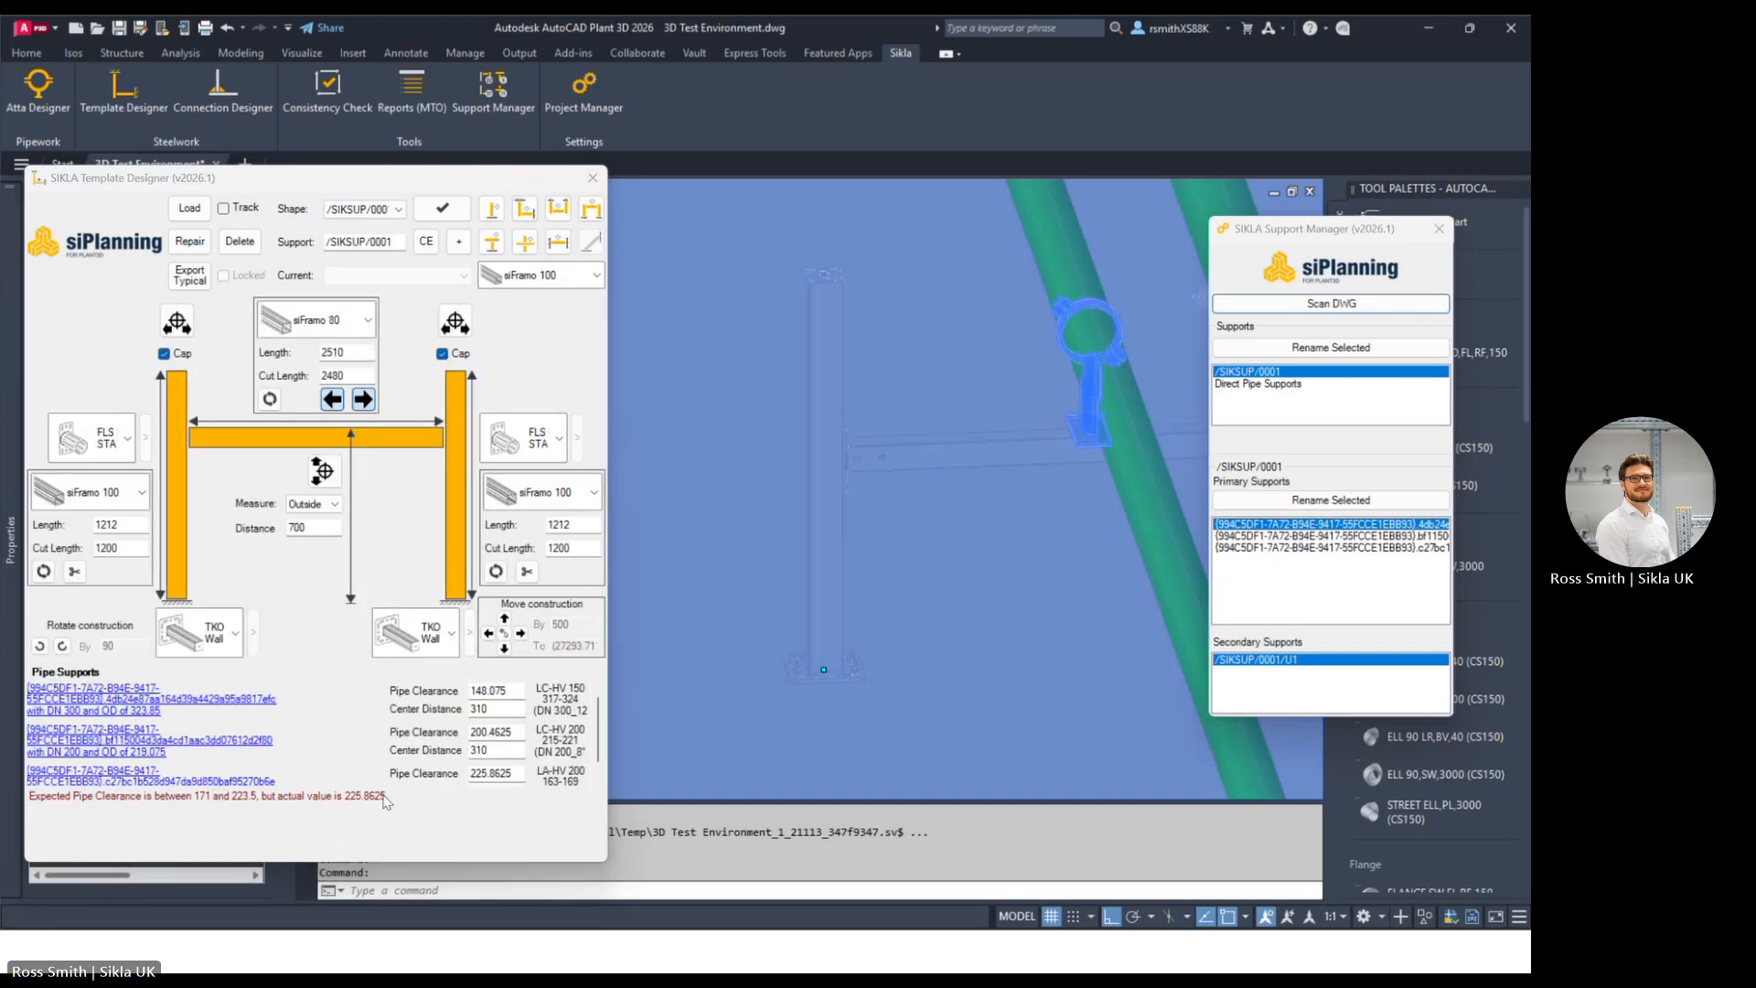
Step: Set the pipe clearance of the DN 150 pipe support on the smallest green pipe to 220
scroll(788, 452, down, 5)
shift+middle_drag(913, 467, 952, 470)
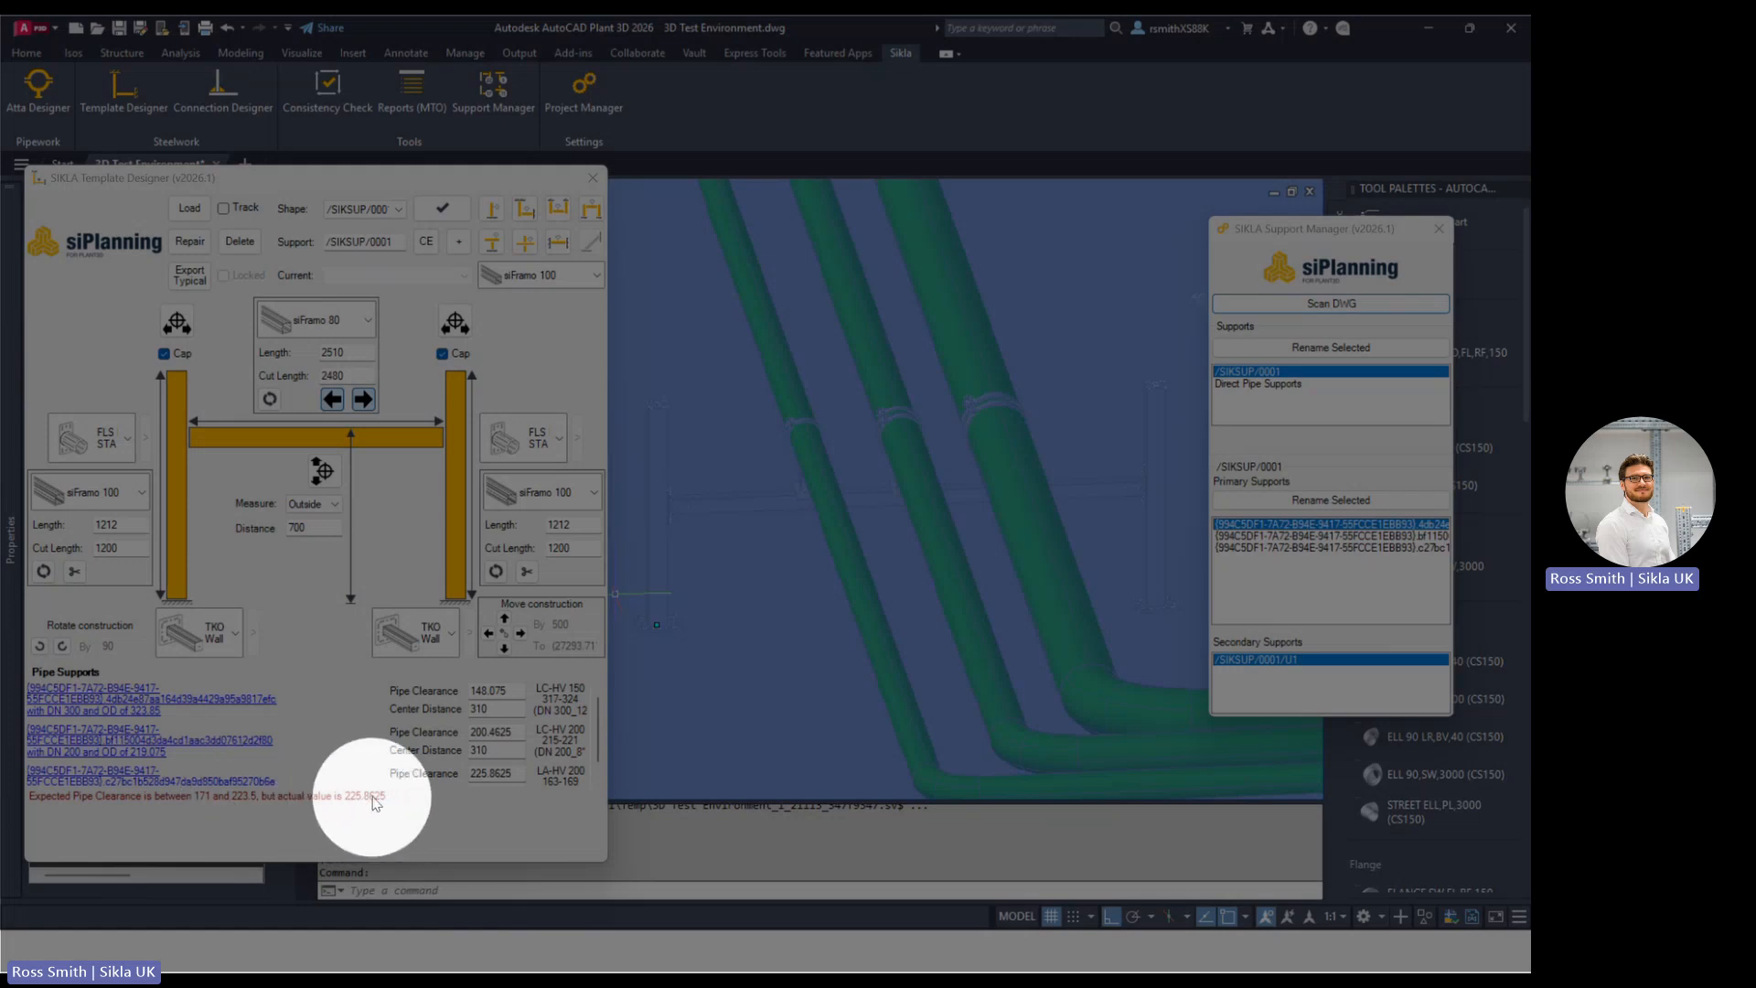
click(122, 731)
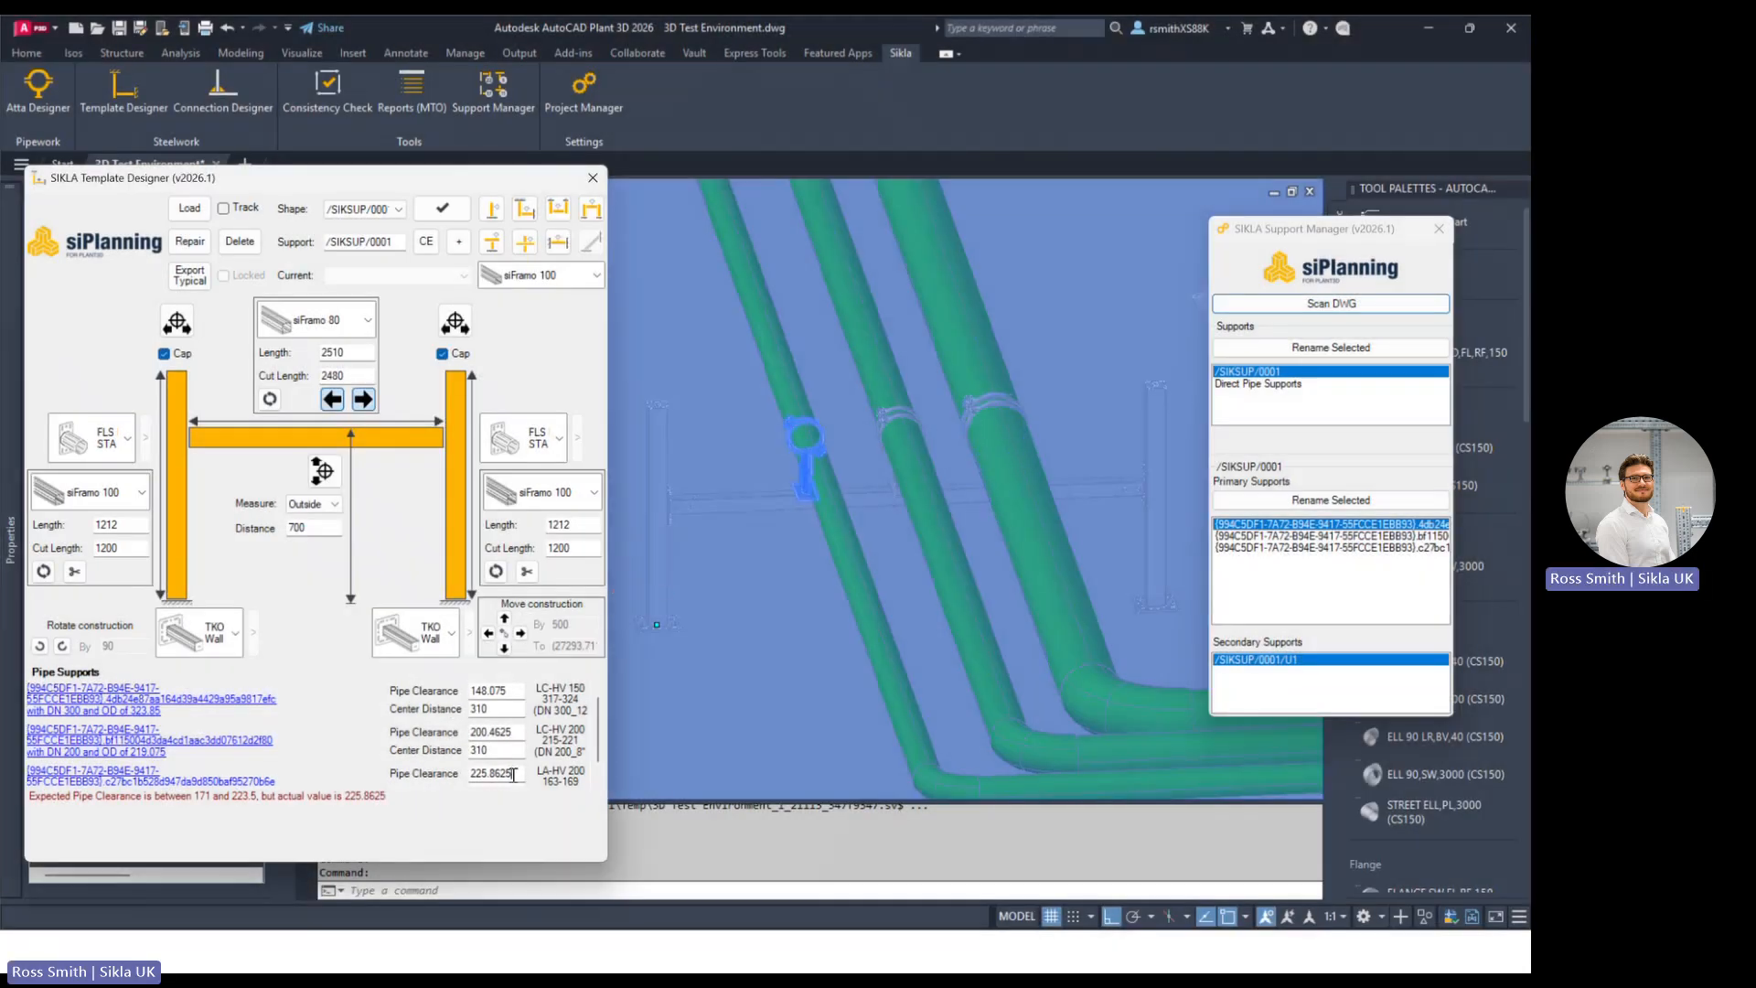
scroll(513, 774, down, 1)
scroll(806, 536, up, 3)
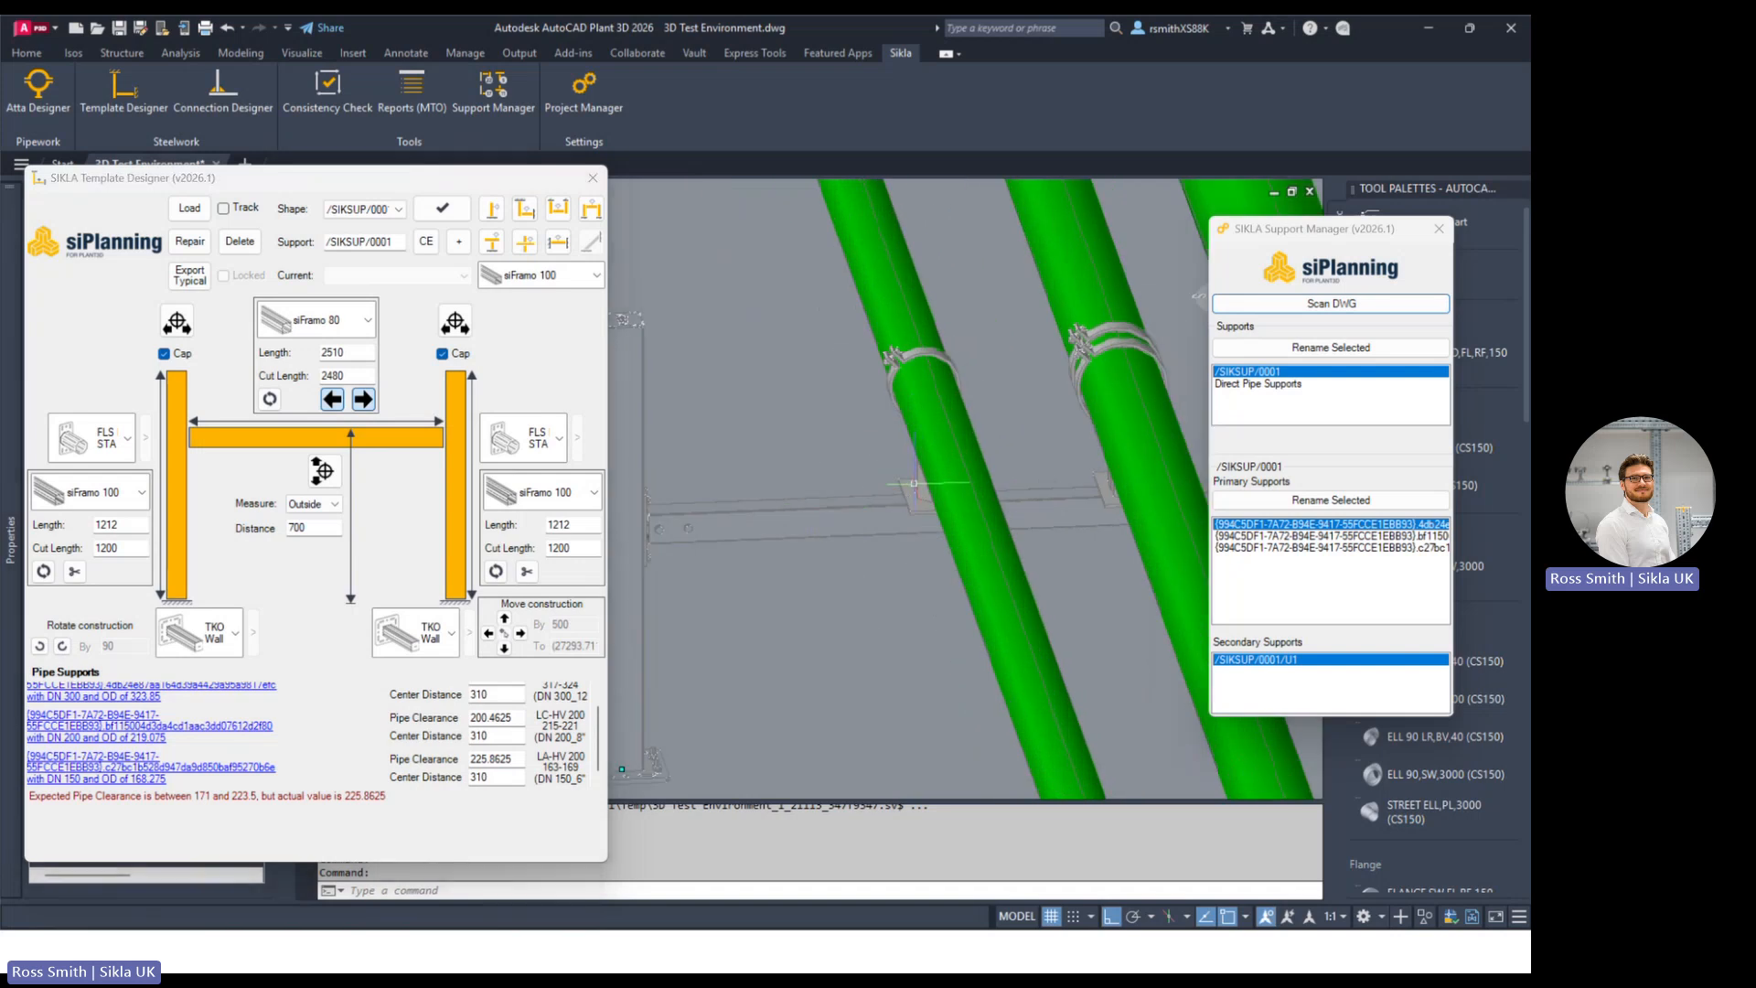
mouse_move(904, 490)
shift+middle_down()
mouse_move(915, 452)
mouse_move(920, 473)
shift+middle_up()
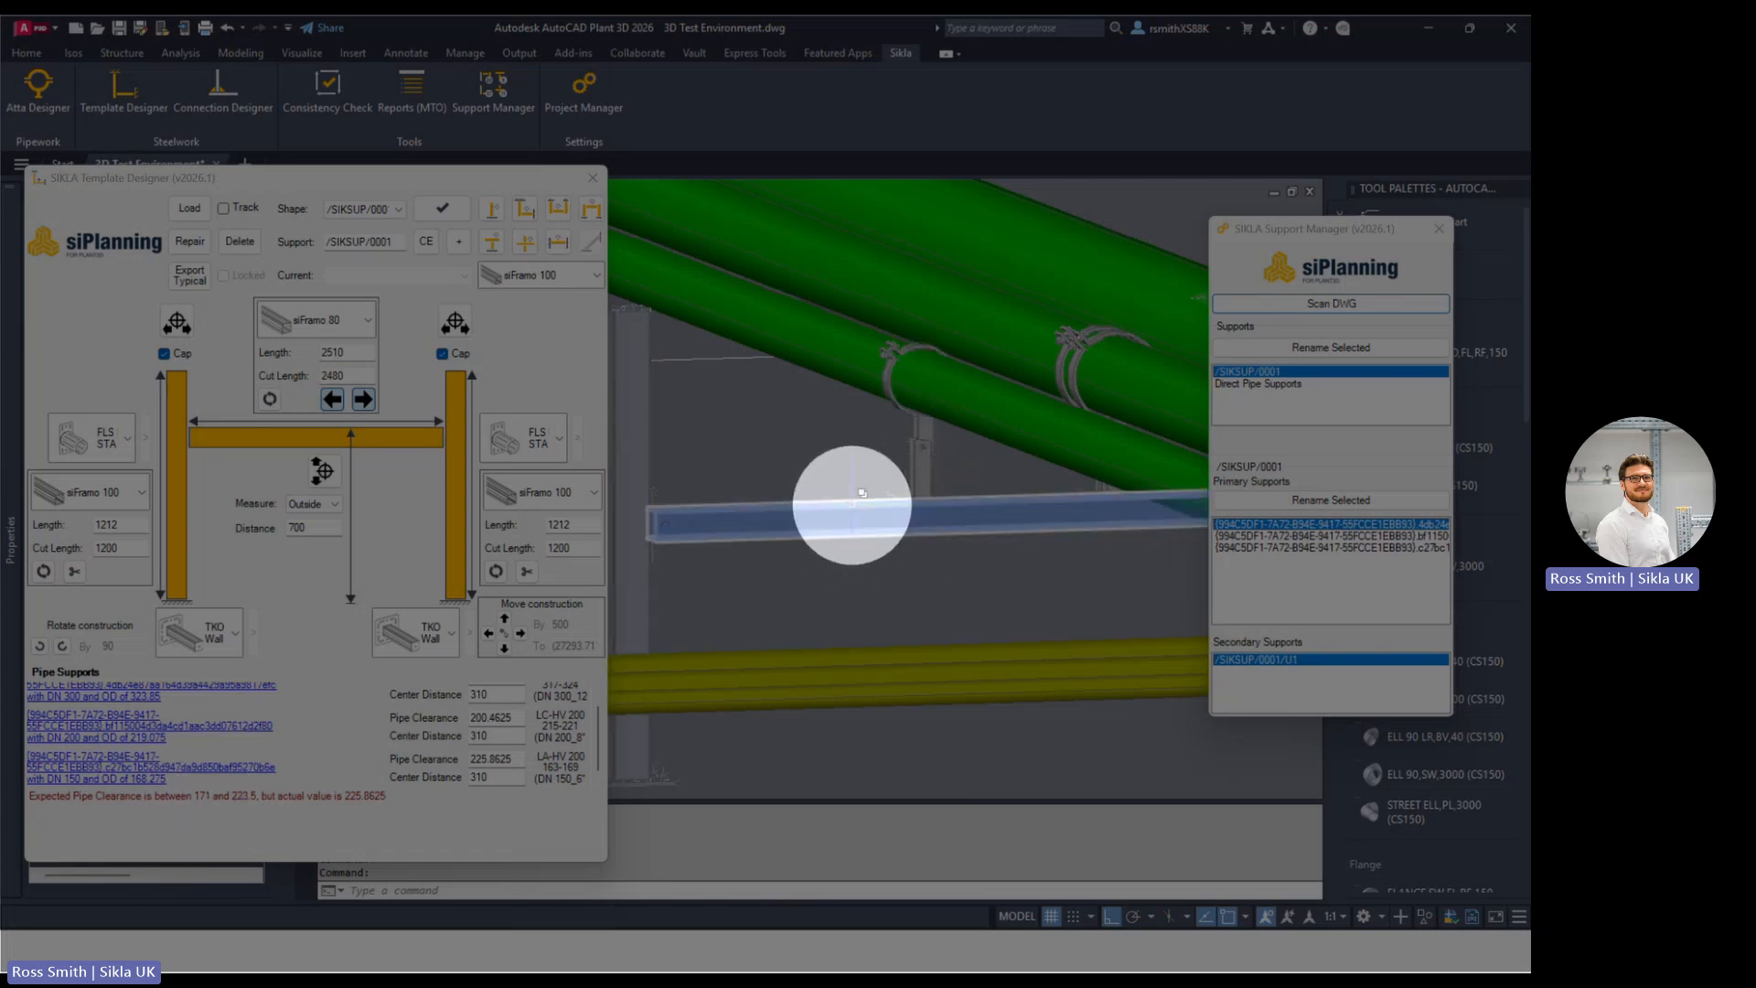
click(923, 402)
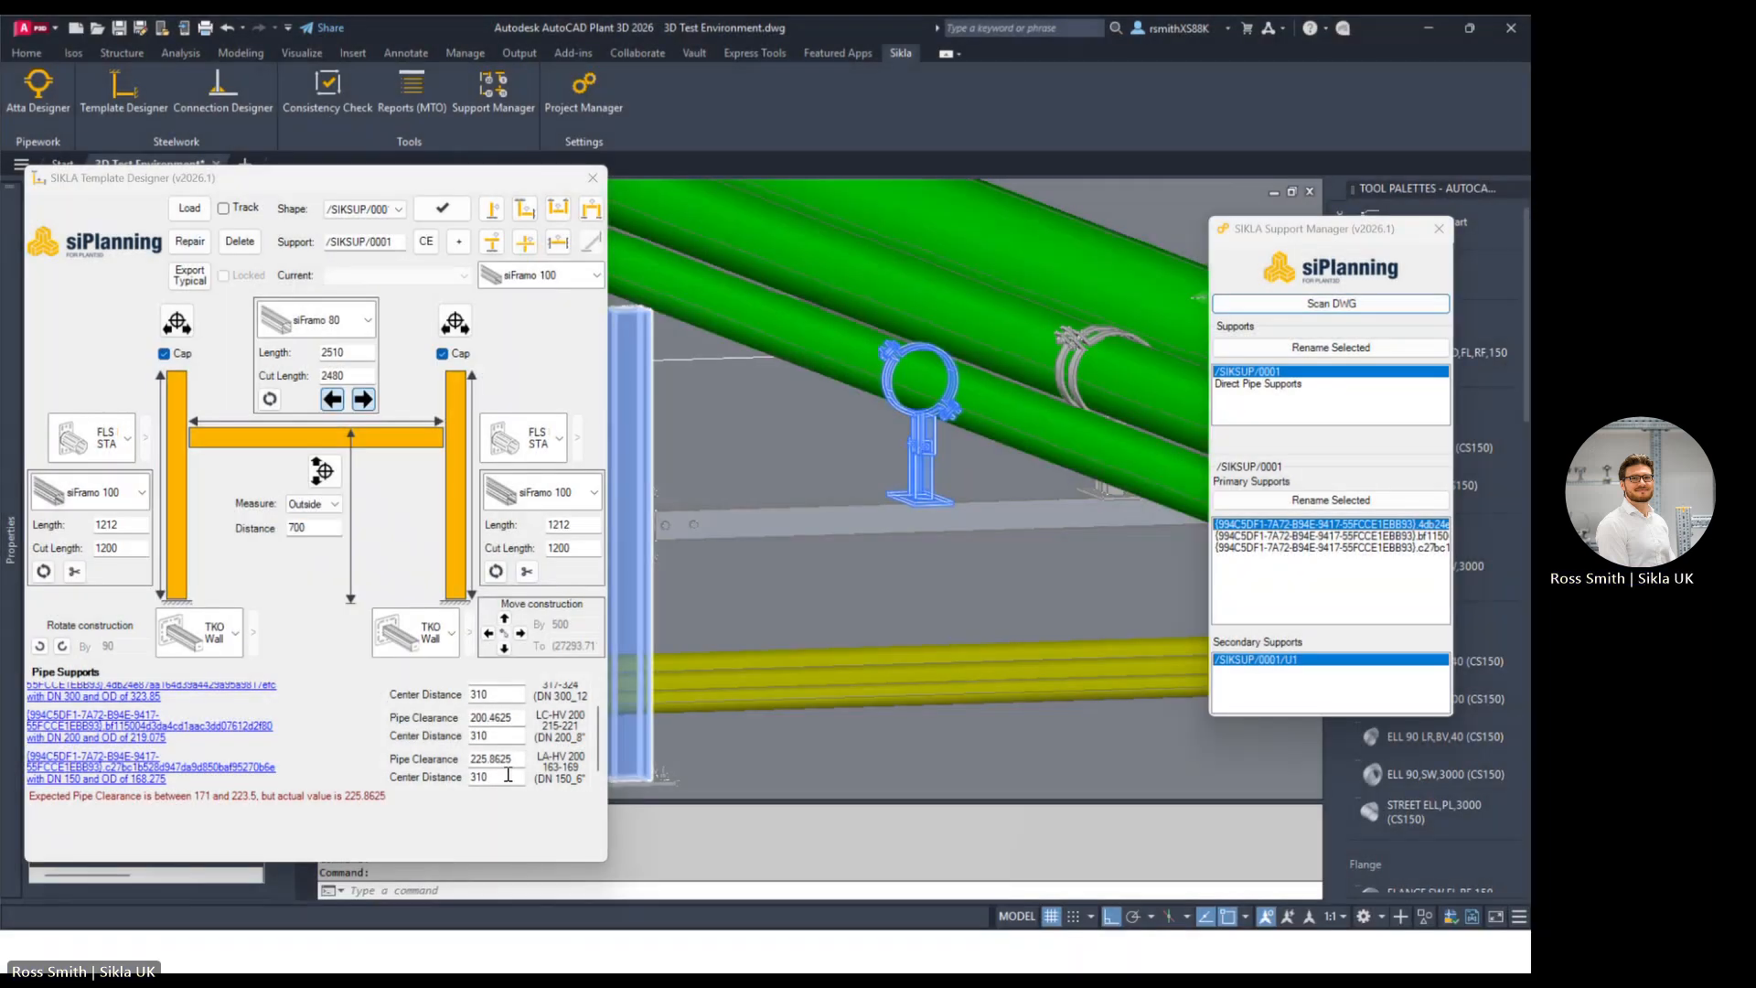
drag(520, 759, 437, 752)
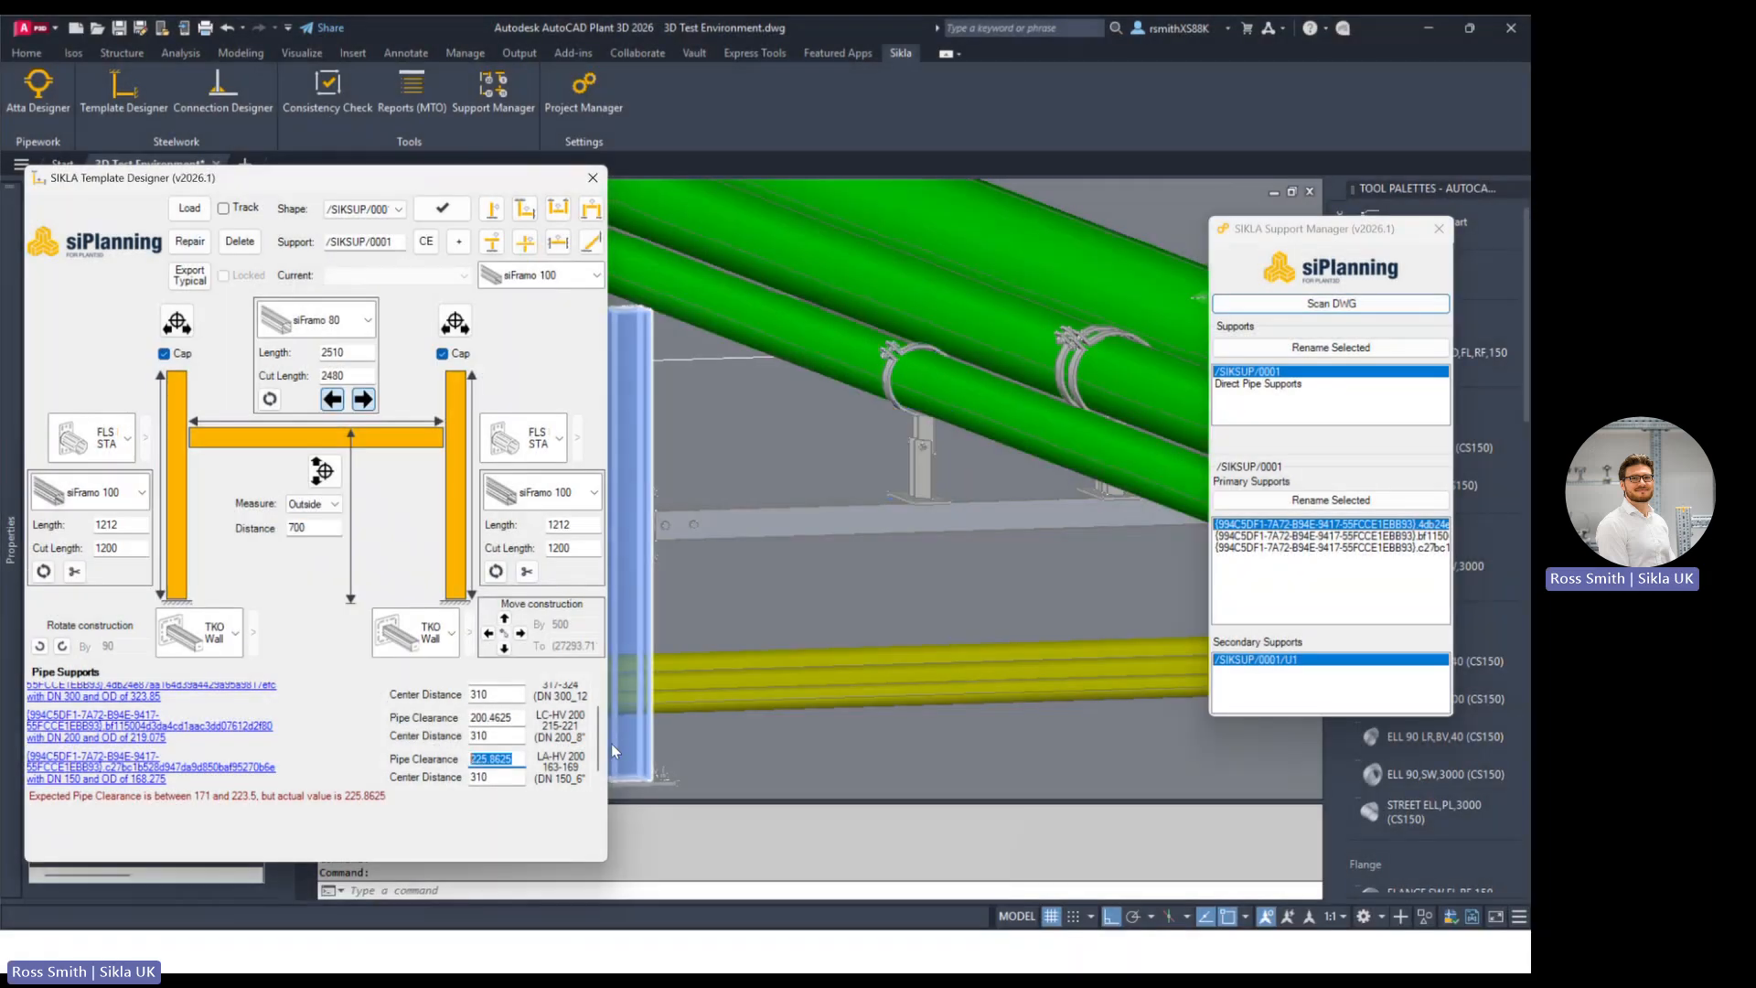
text(220)
key(Return)
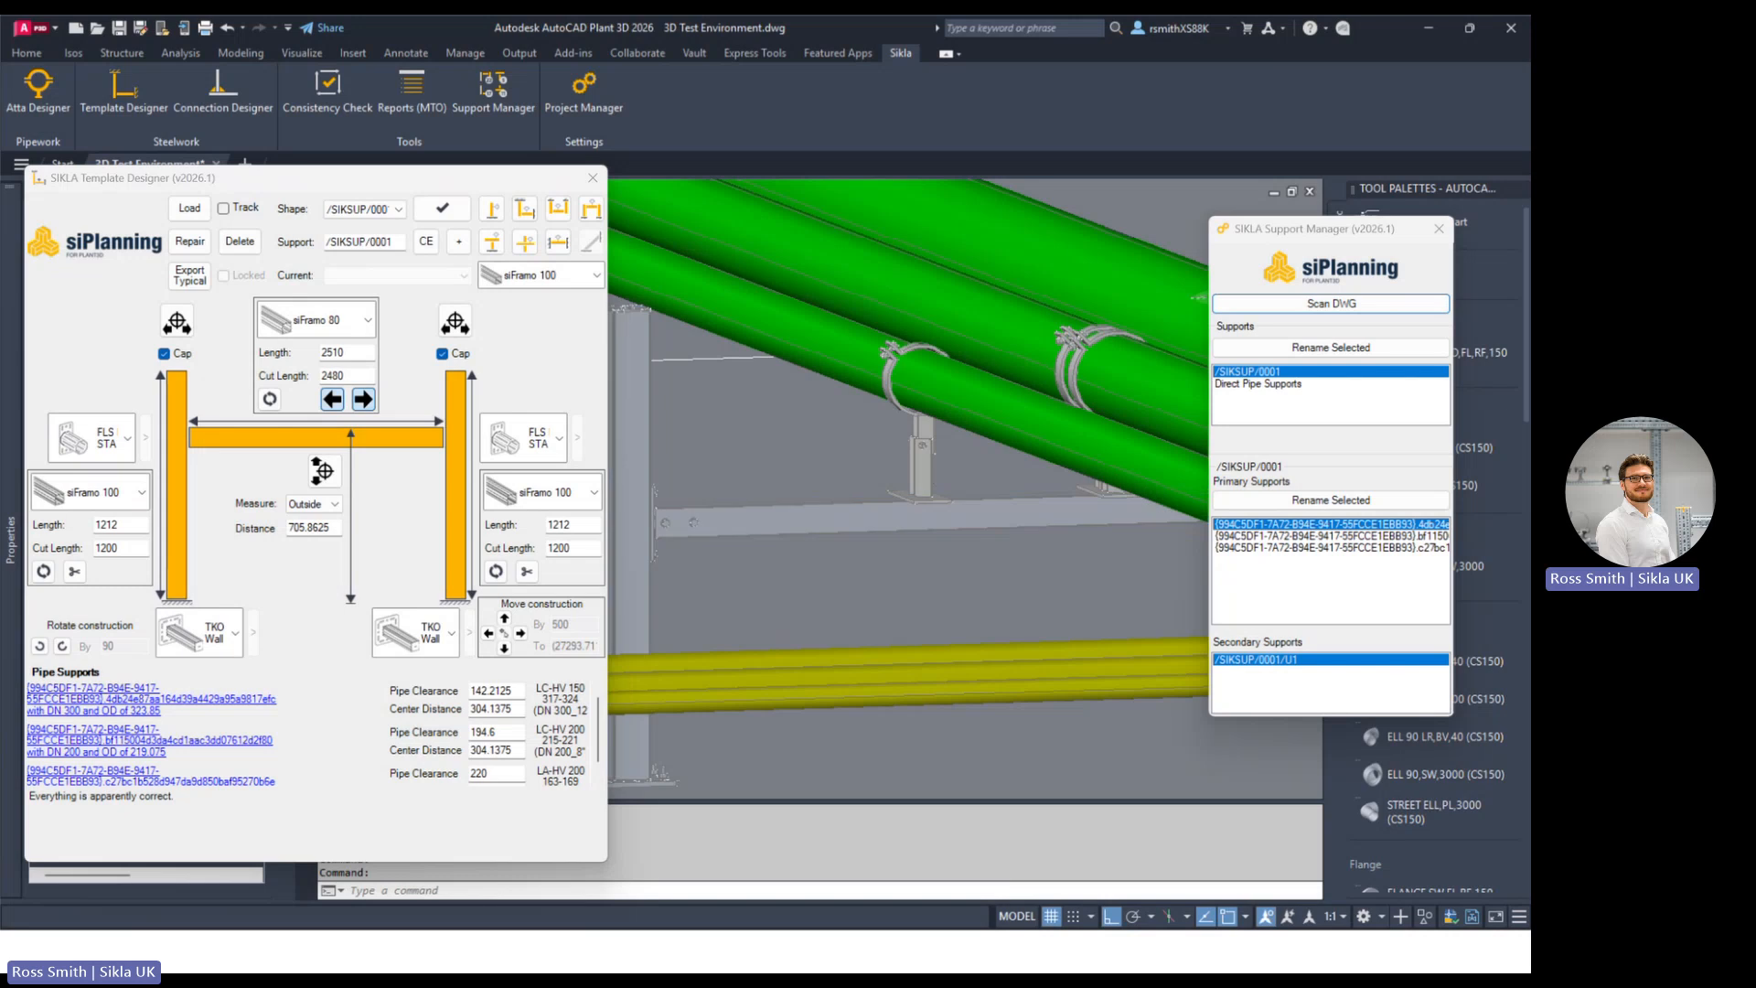
Step: Inspect the pipe supports on the crossbeam, run the consistency check on frame /SIKSUP/0001 from the Template Designer, and close its results
middle_drag(1033, 435, 823, 404)
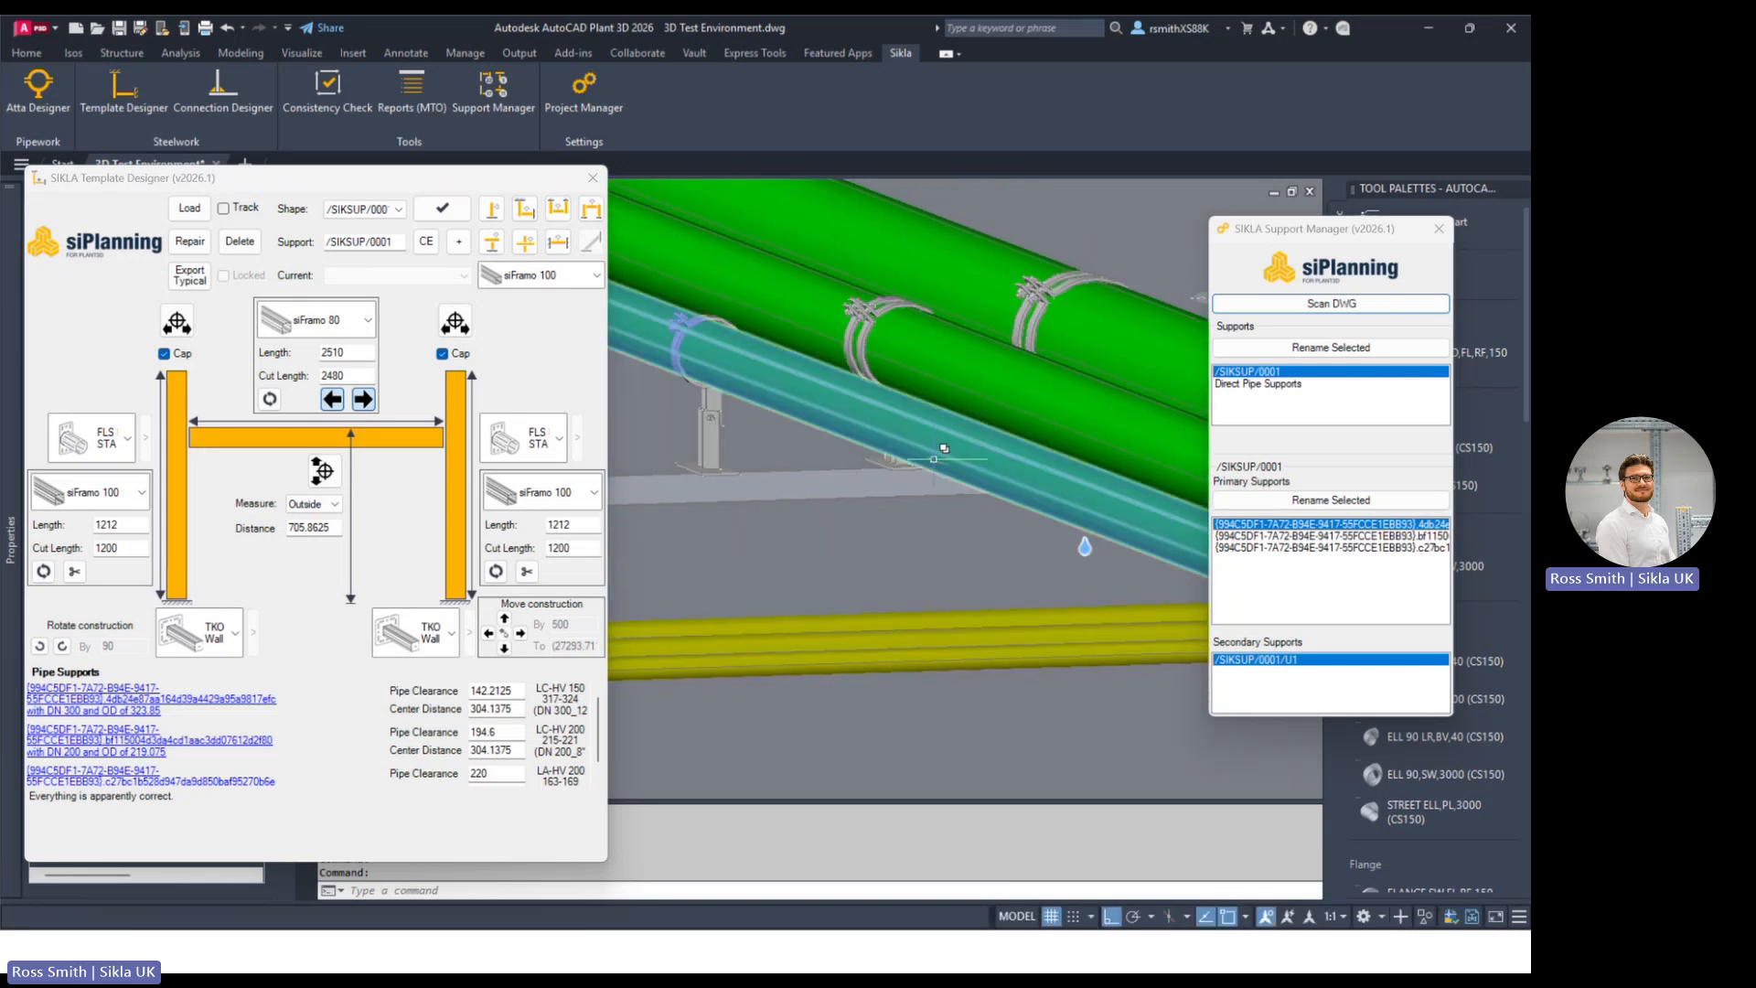
mouse_move(943, 450)
shift+middle_down()
mouse_move(924, 444)
mouse_move(950, 442)
shift+middle_up()
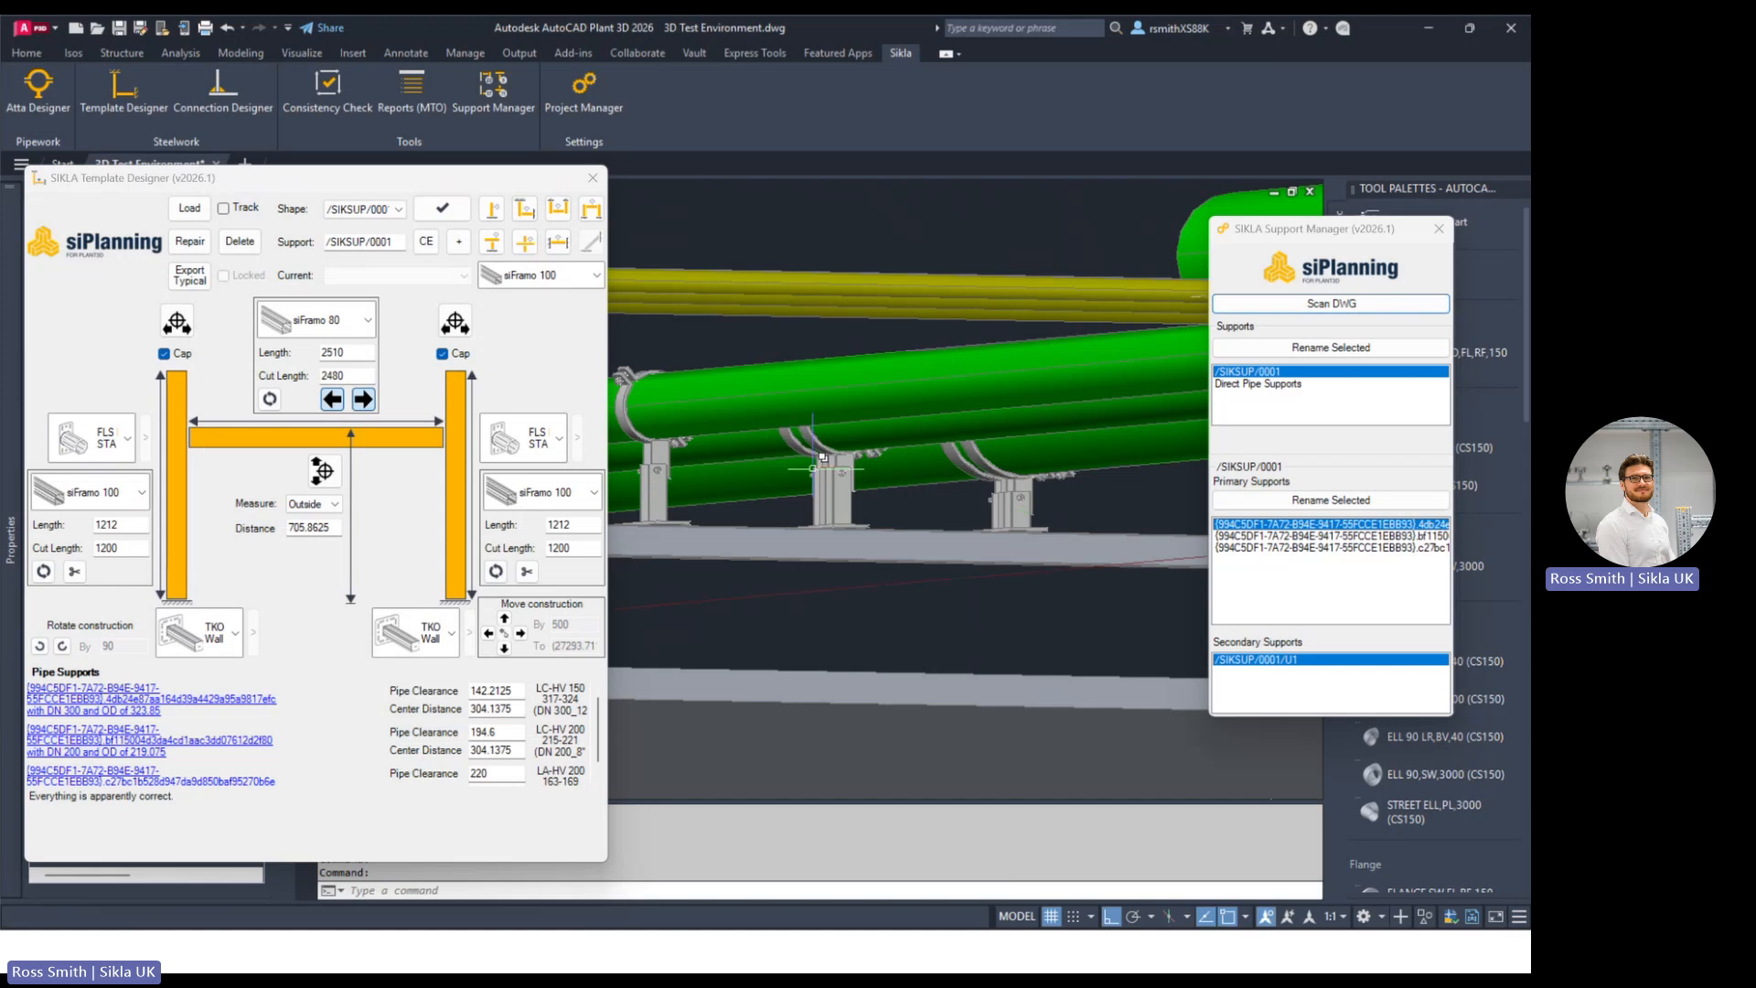
shift+middle_drag(906, 479, 926, 448)
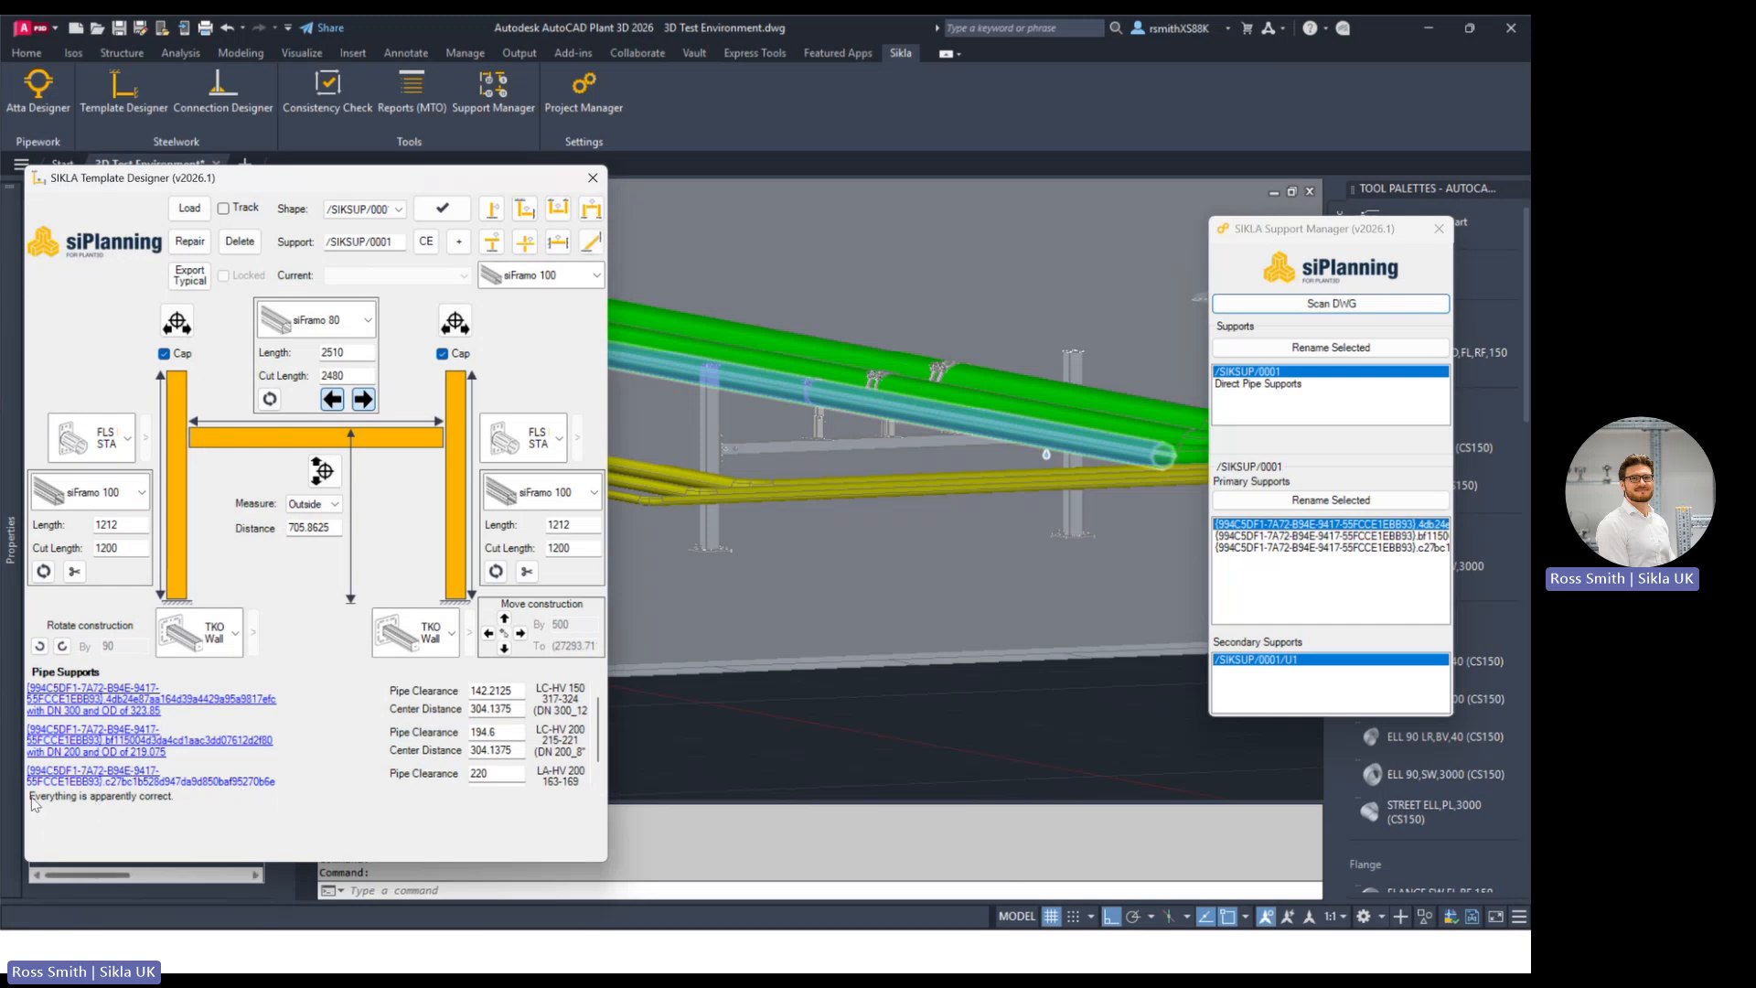
drag(384, 185, 407, 174)
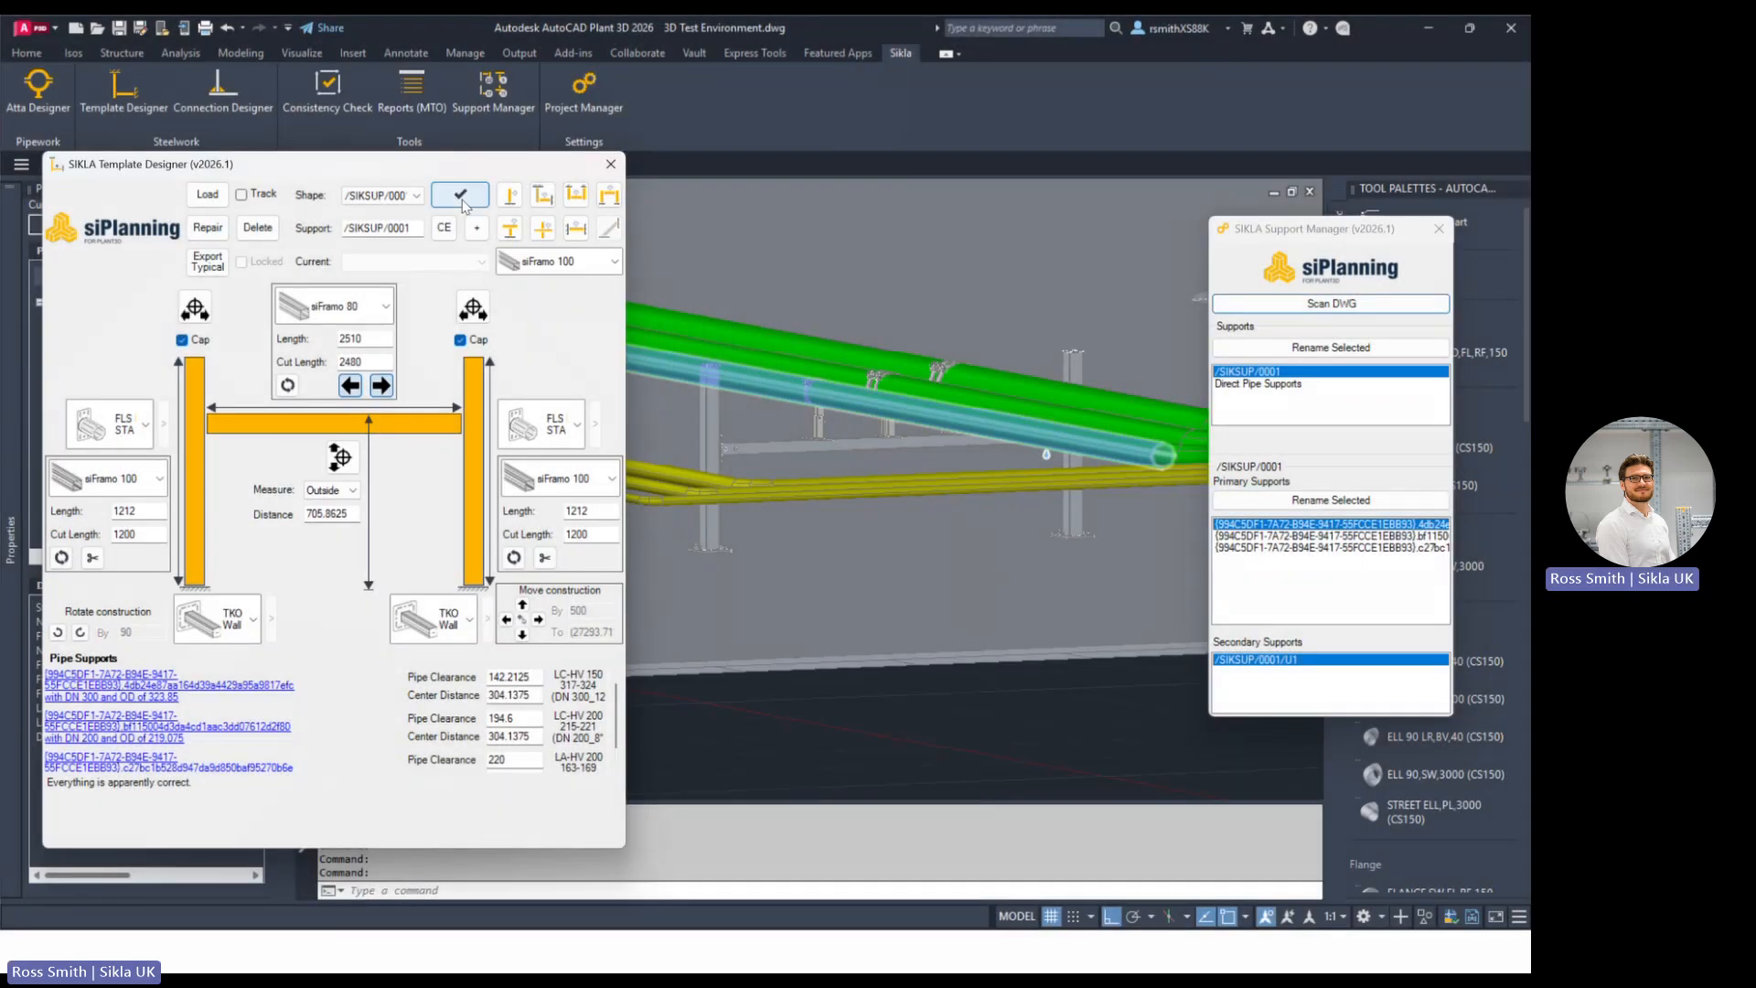
click(463, 200)
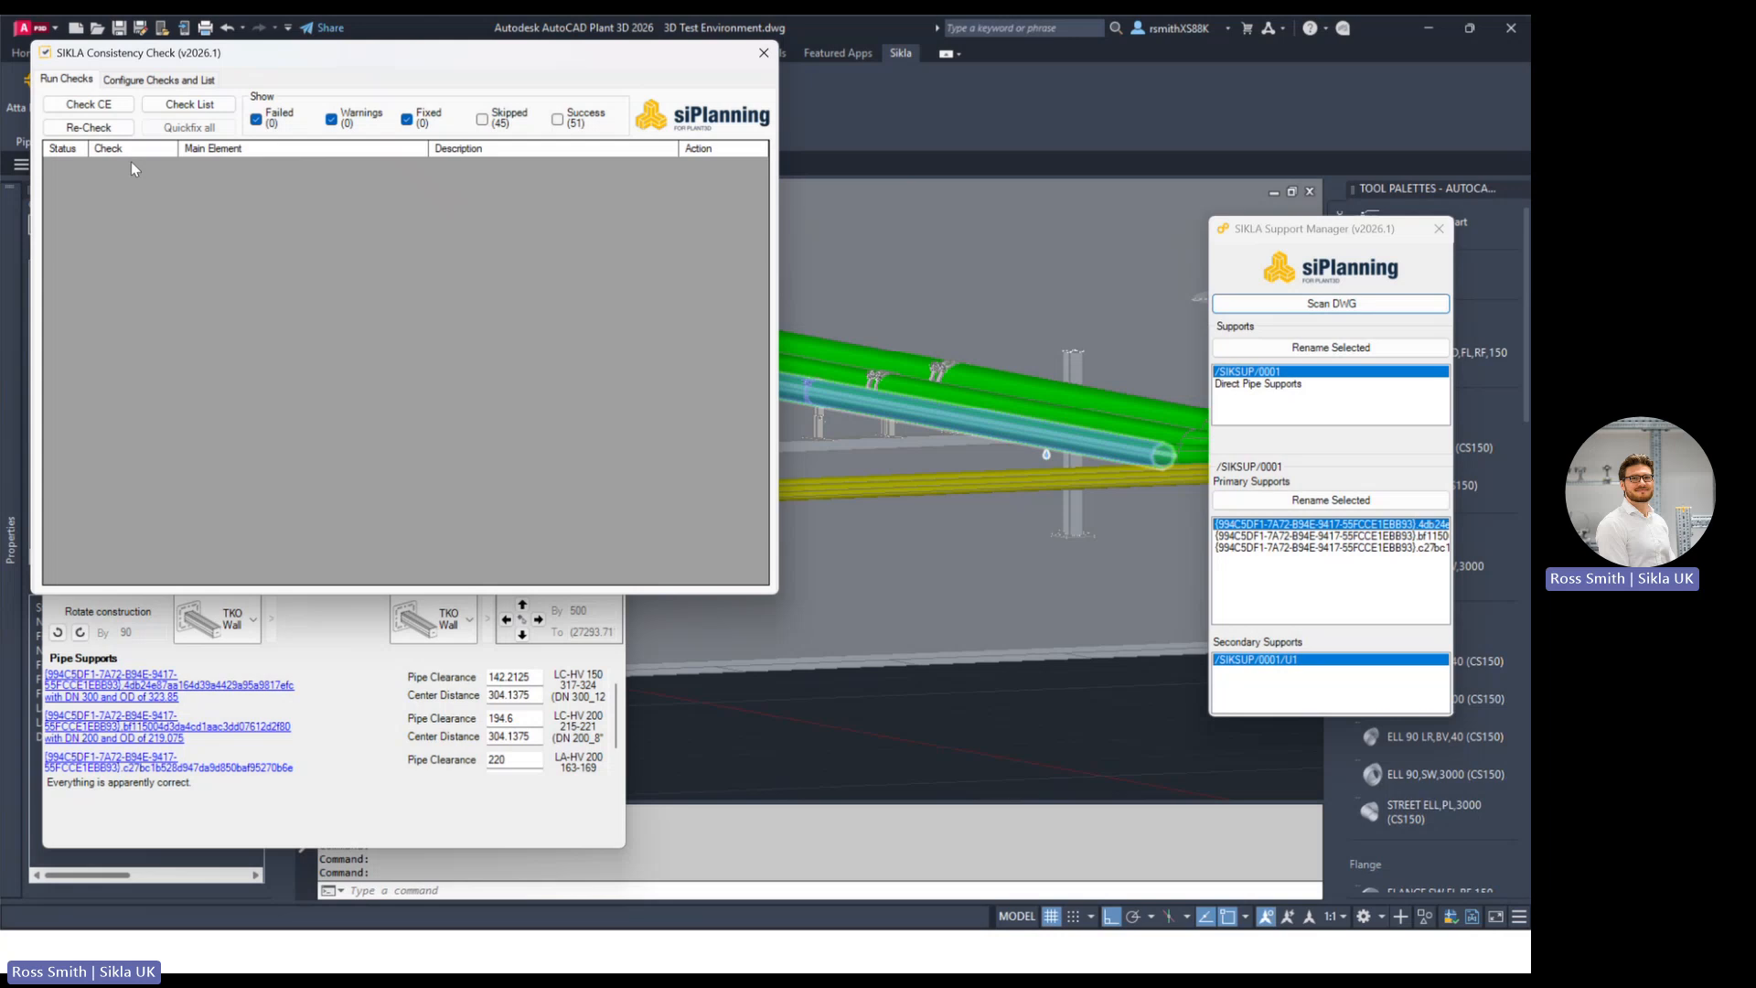
drag(237, 52, 448, 183)
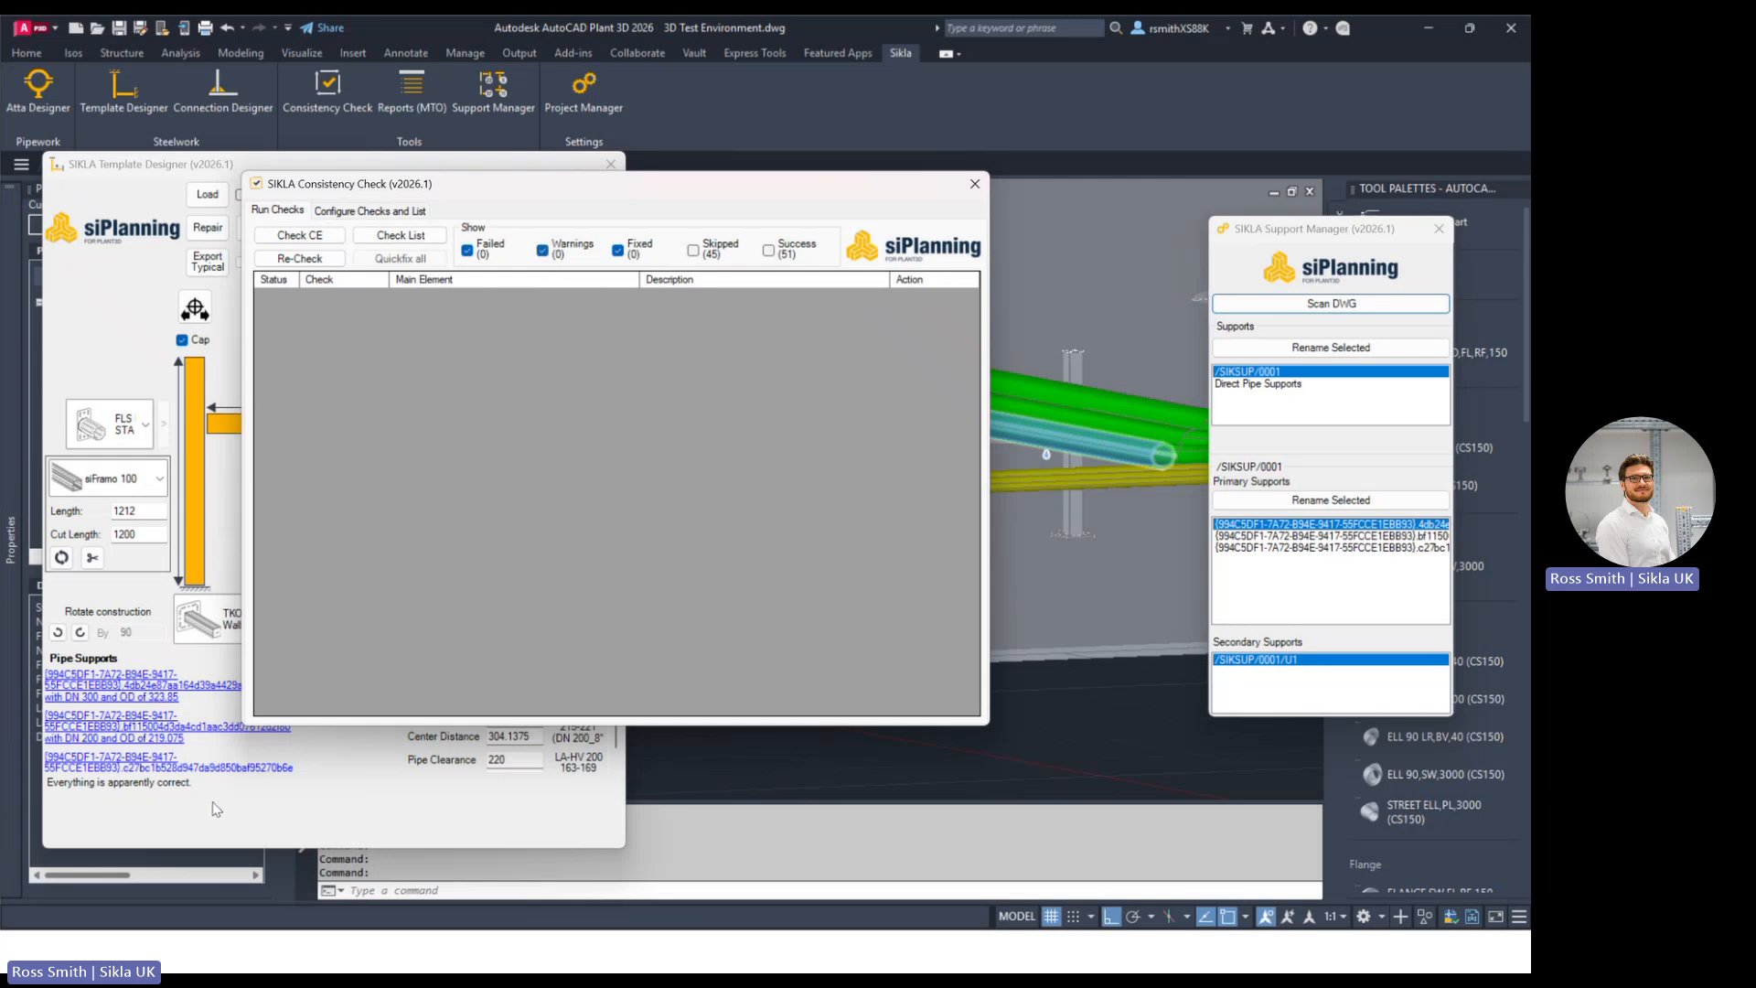
click(975, 184)
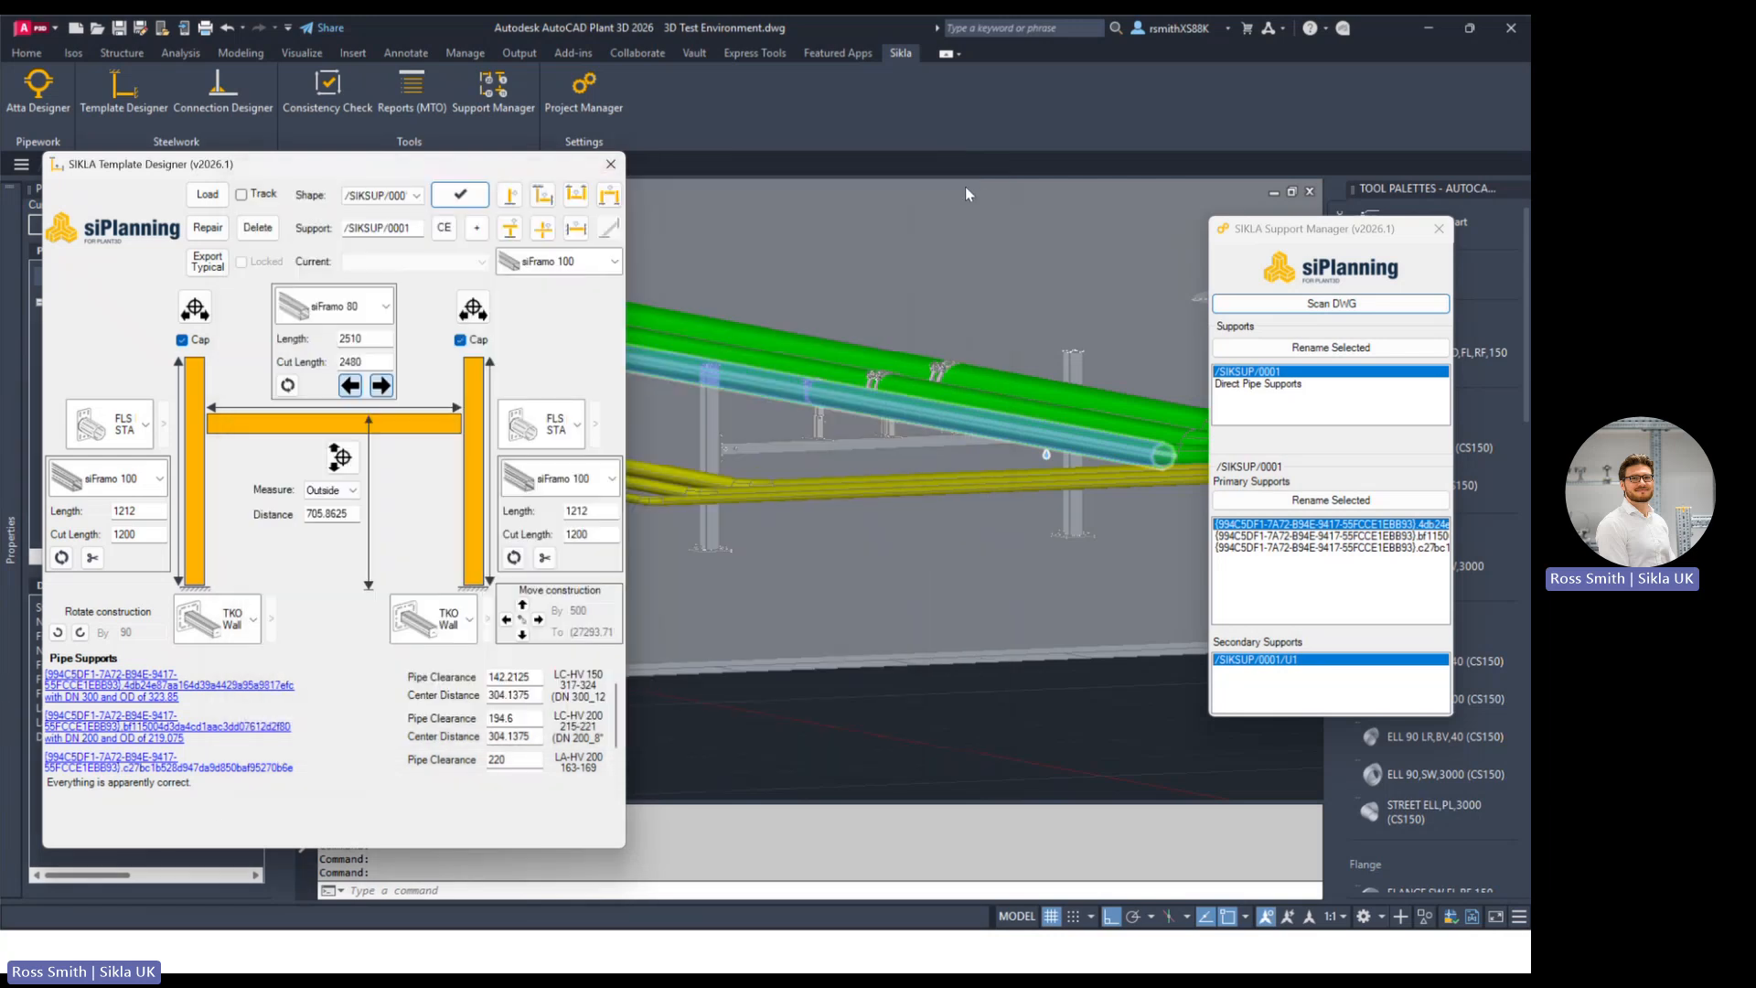
Step: Open the separate Consistency Check tool, look over its check options, and close it
click(327, 102)
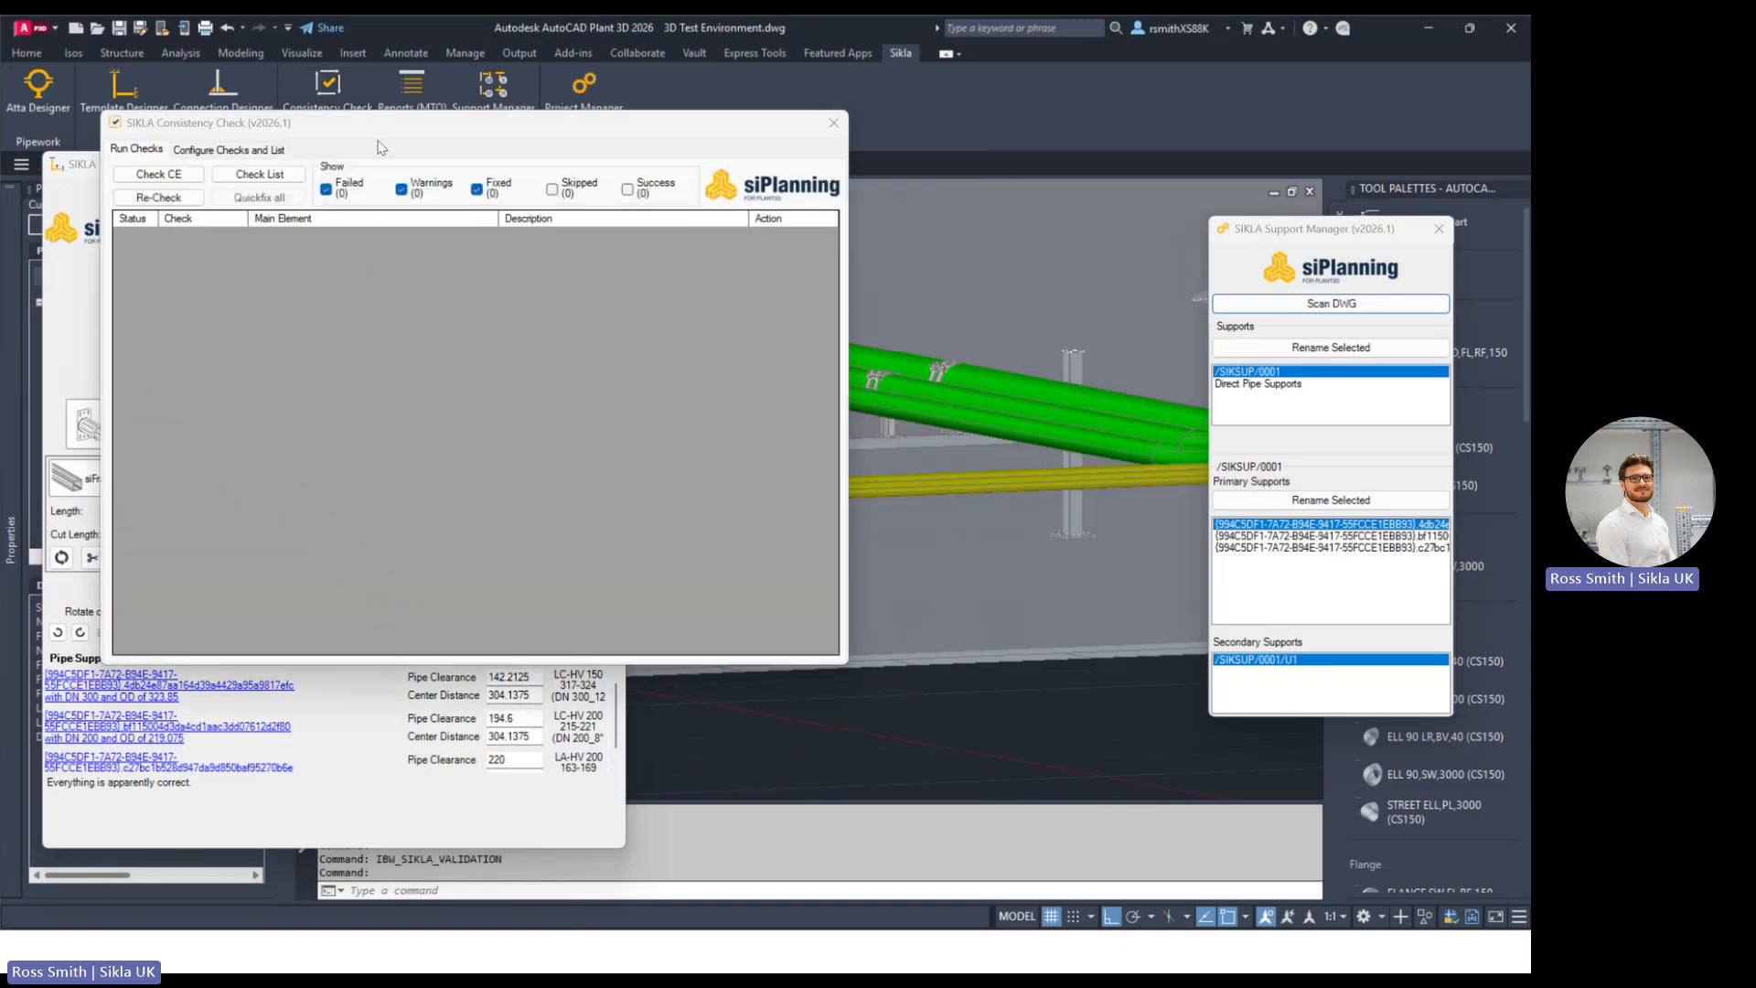
drag(384, 128, 577, 208)
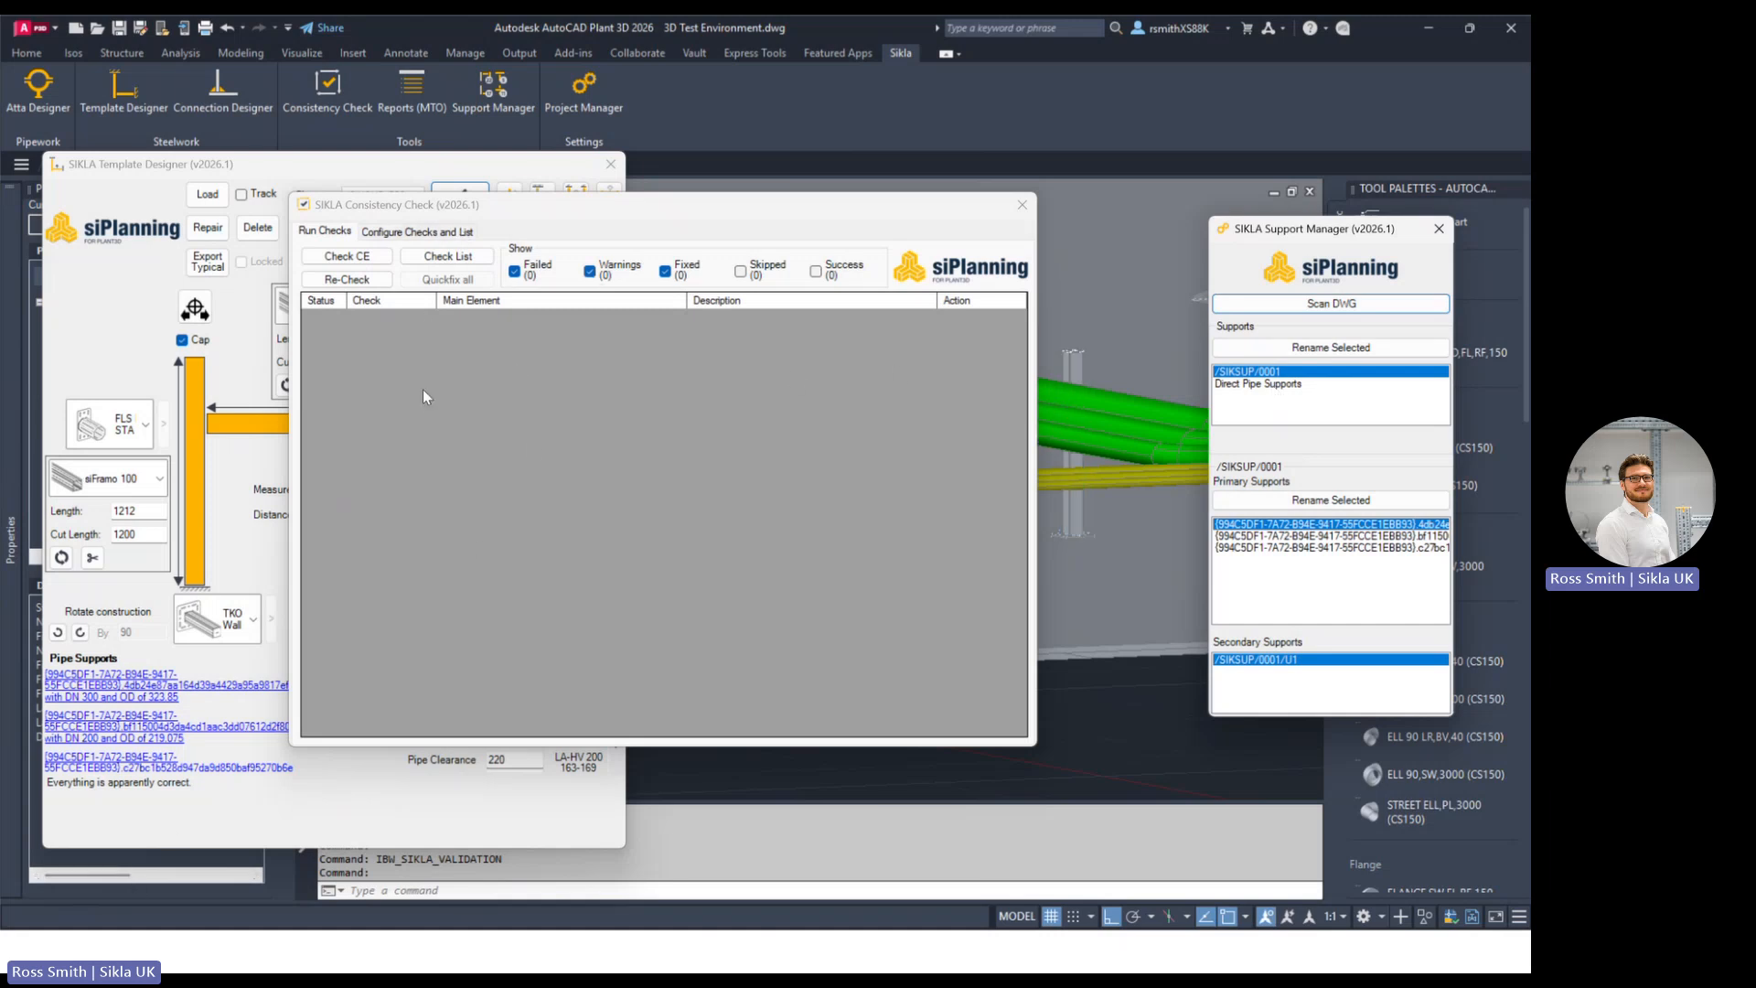
click(1022, 204)
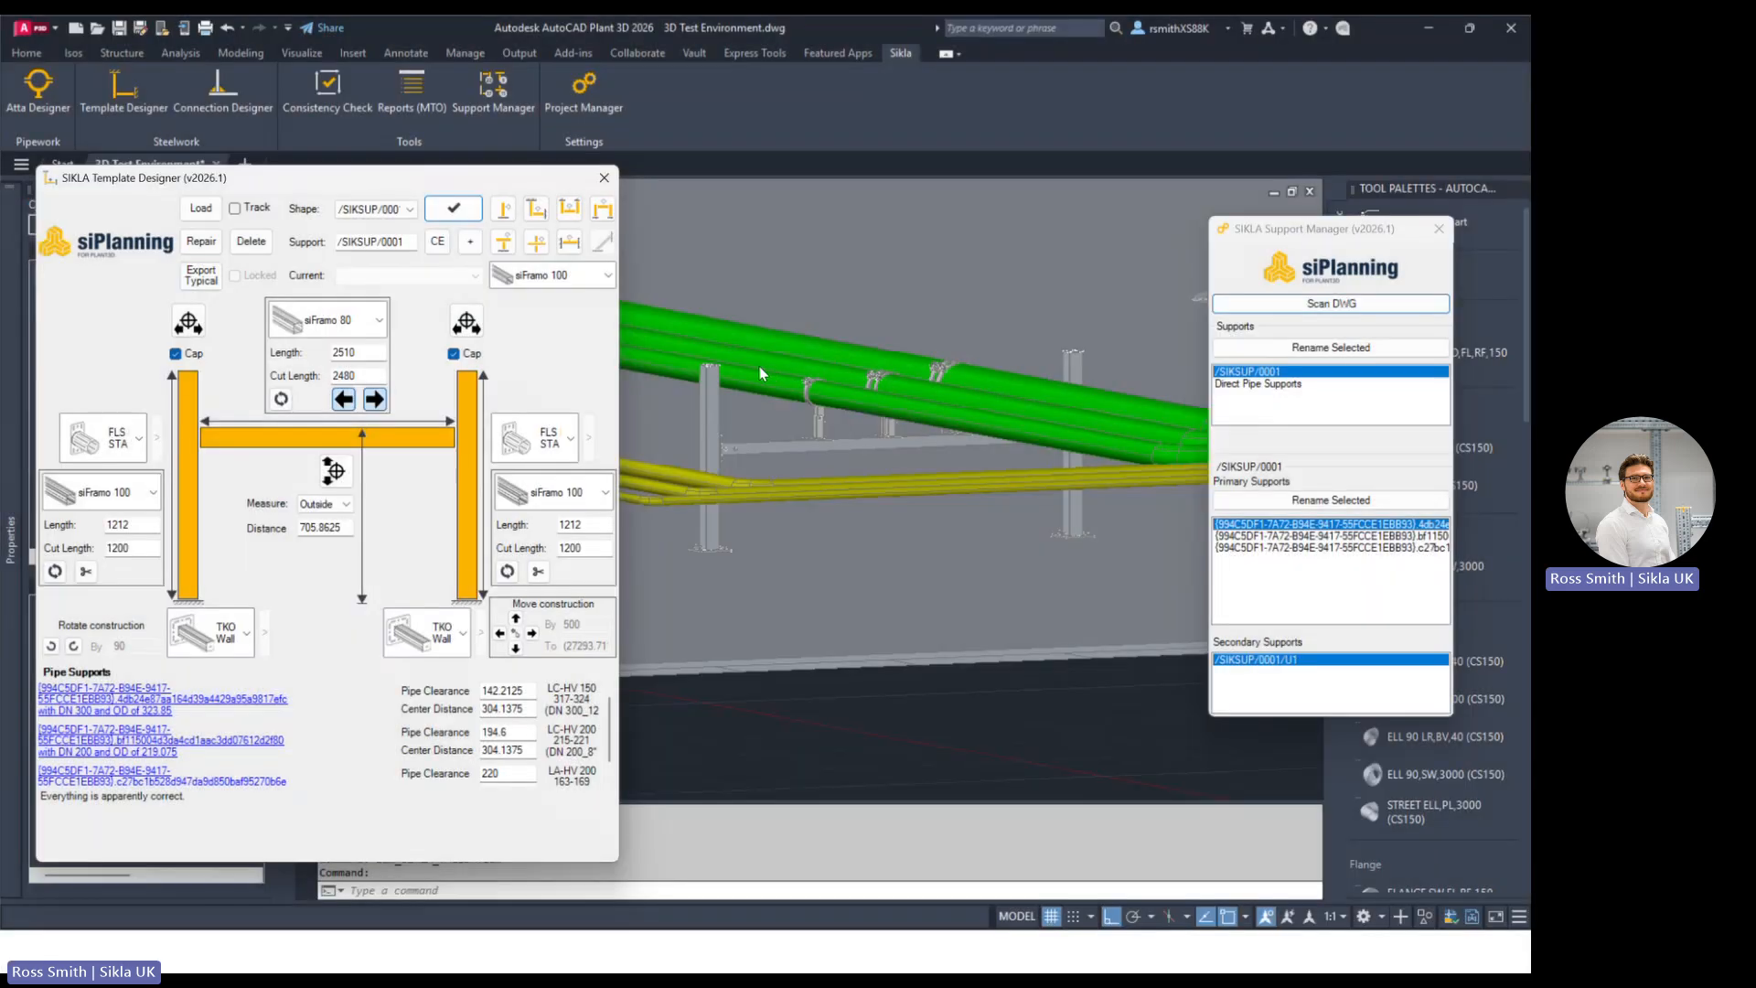
Step: Open the Sikla material take-off report tool, acknowledge its remark, and move its window between the Template Designer and Support Manager
drag(430, 175, 440, 174)
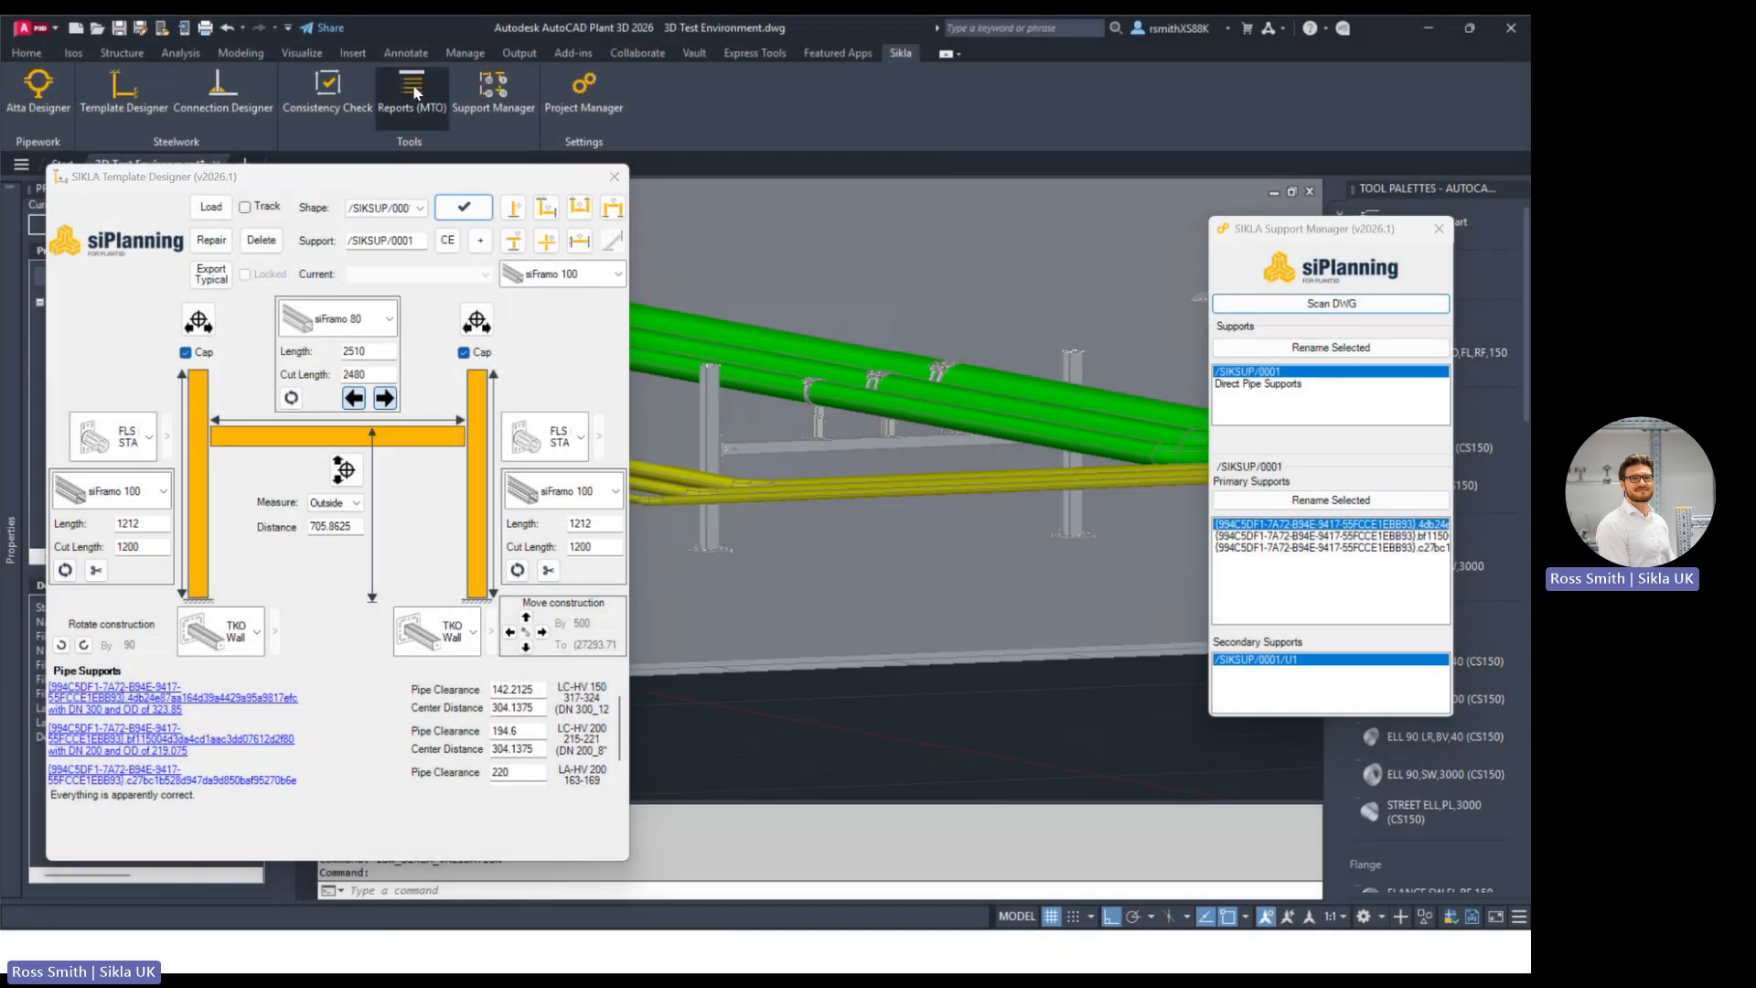
click(413, 91)
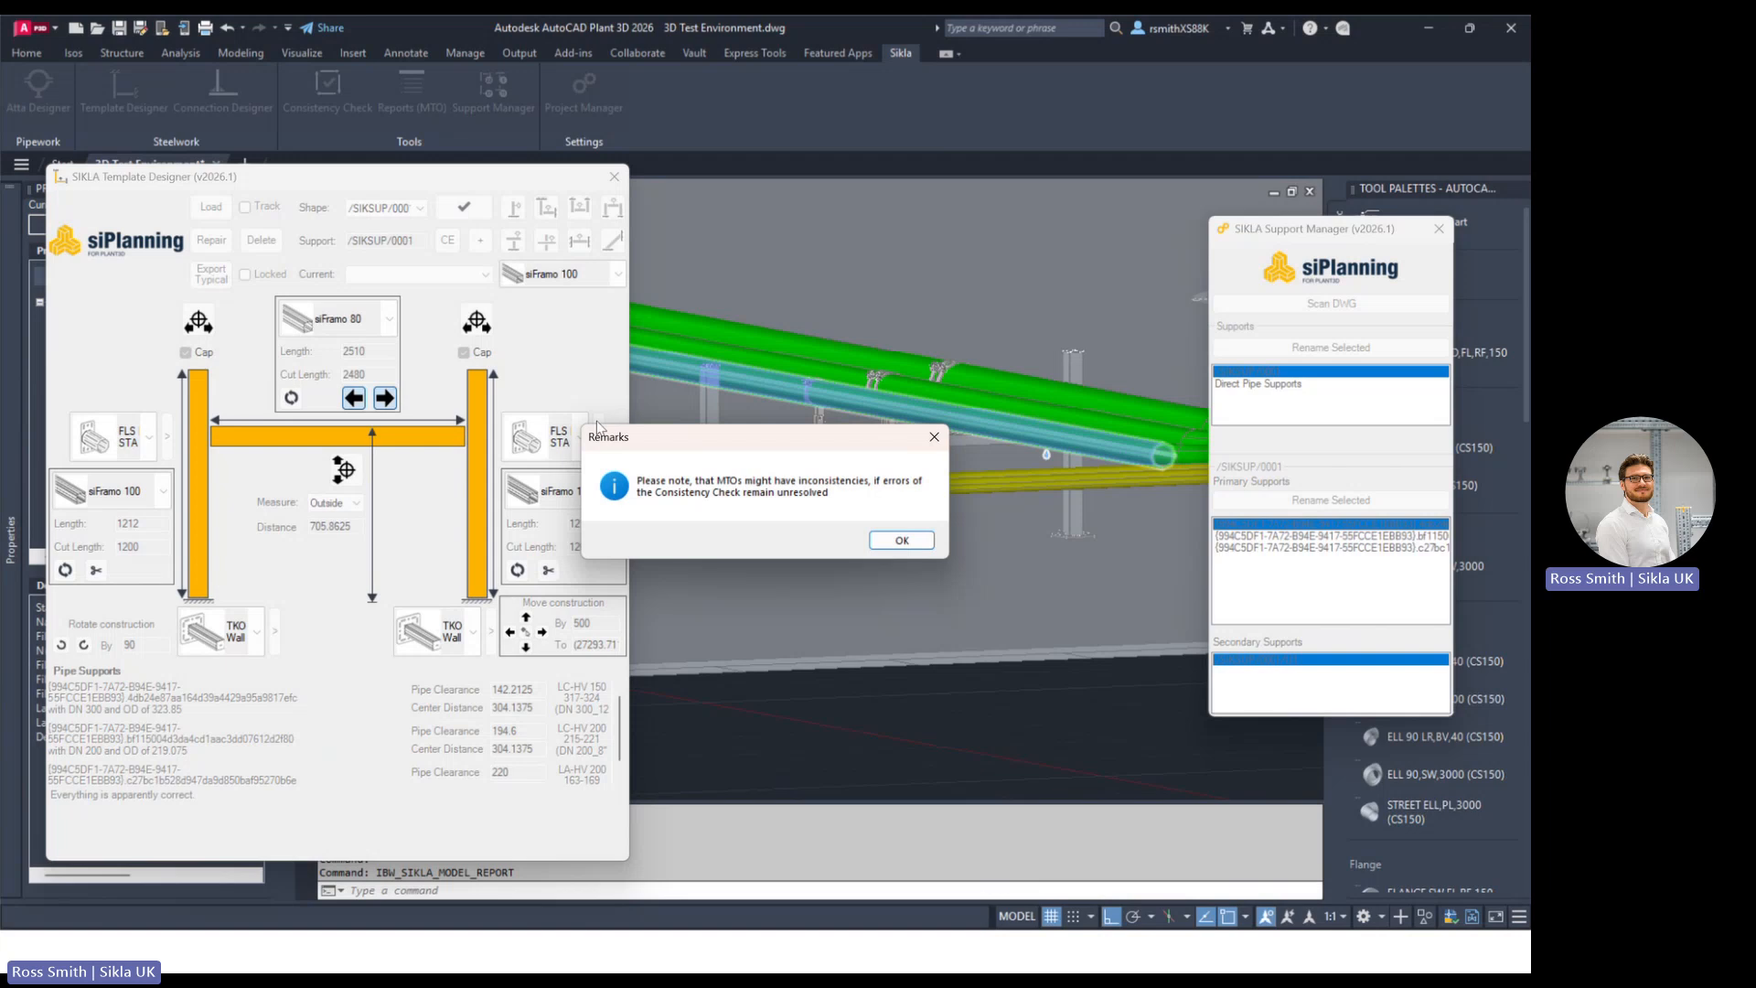
drag(705, 441, 770, 468)
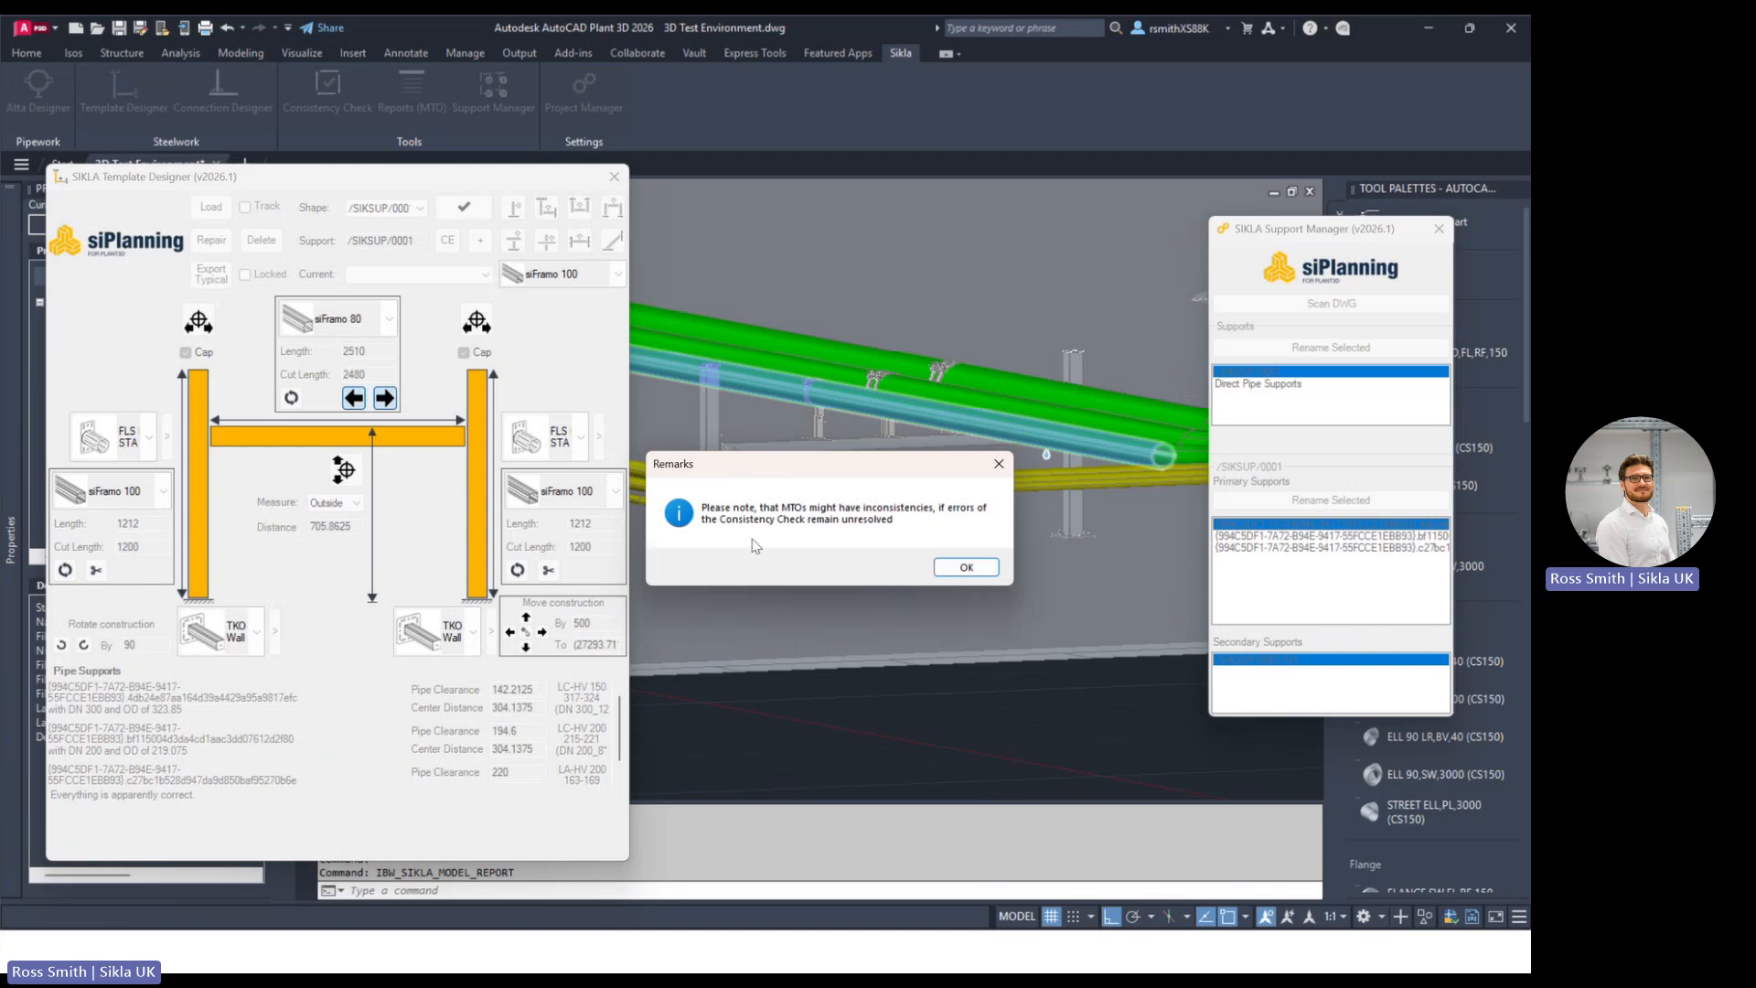
drag(764, 463, 798, 328)
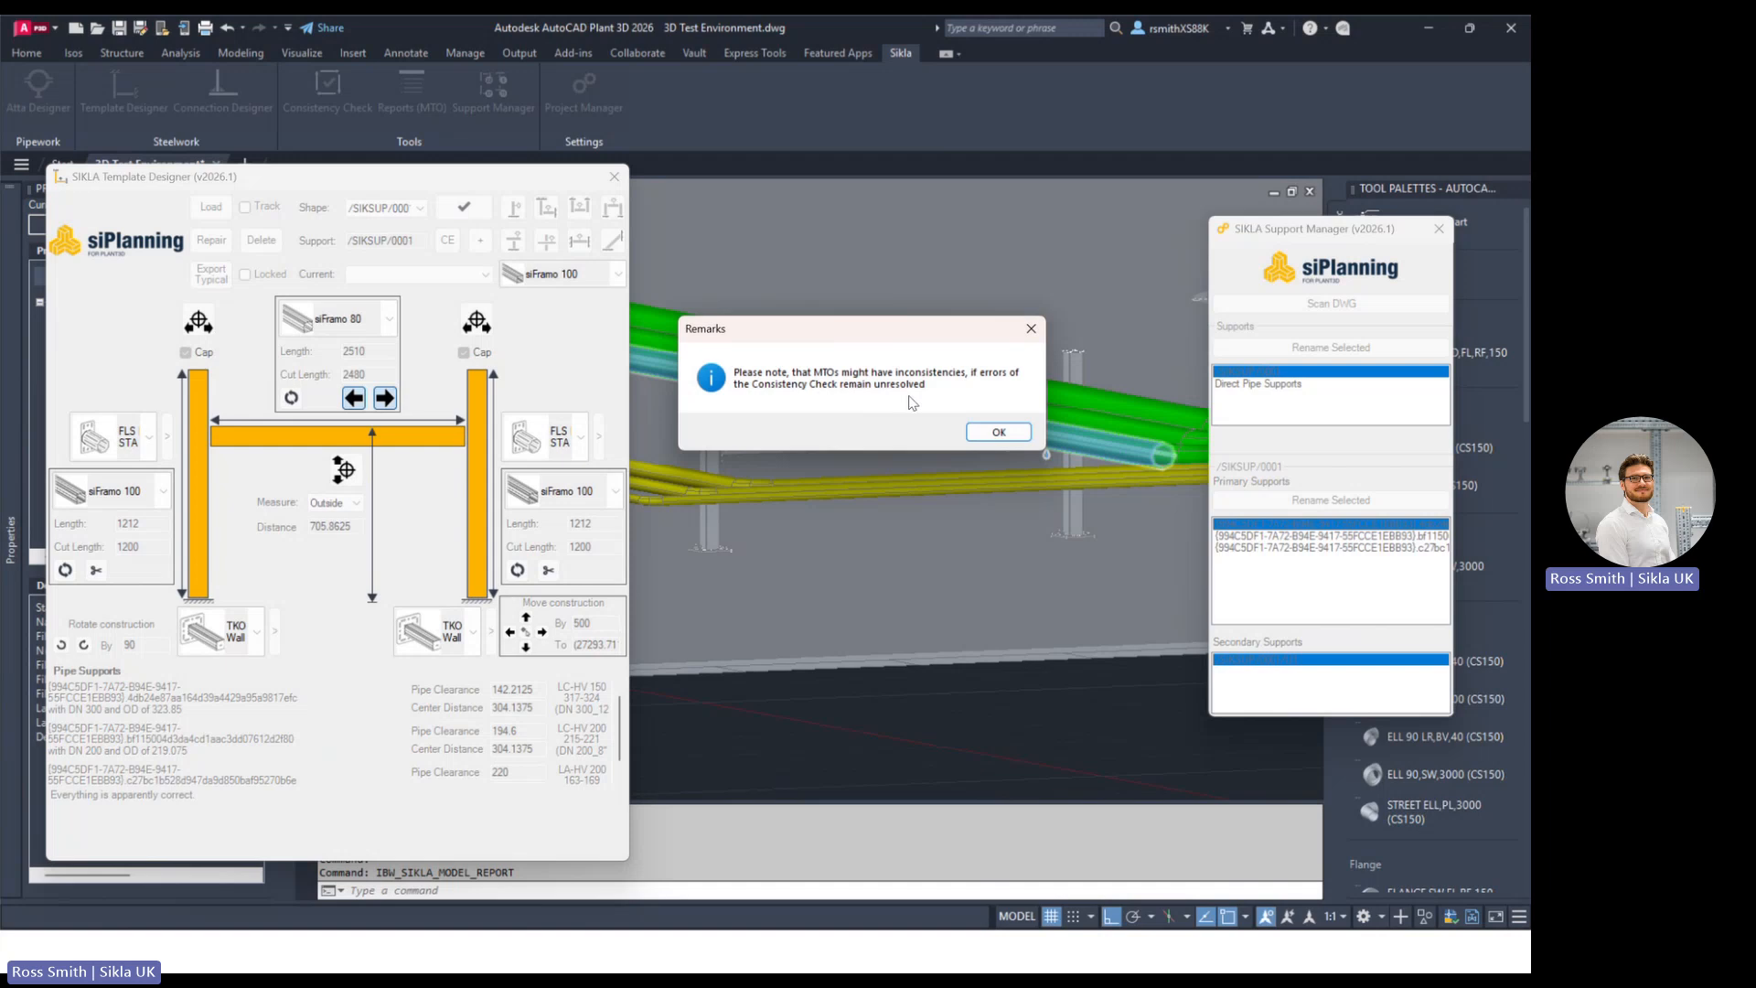
click(992, 433)
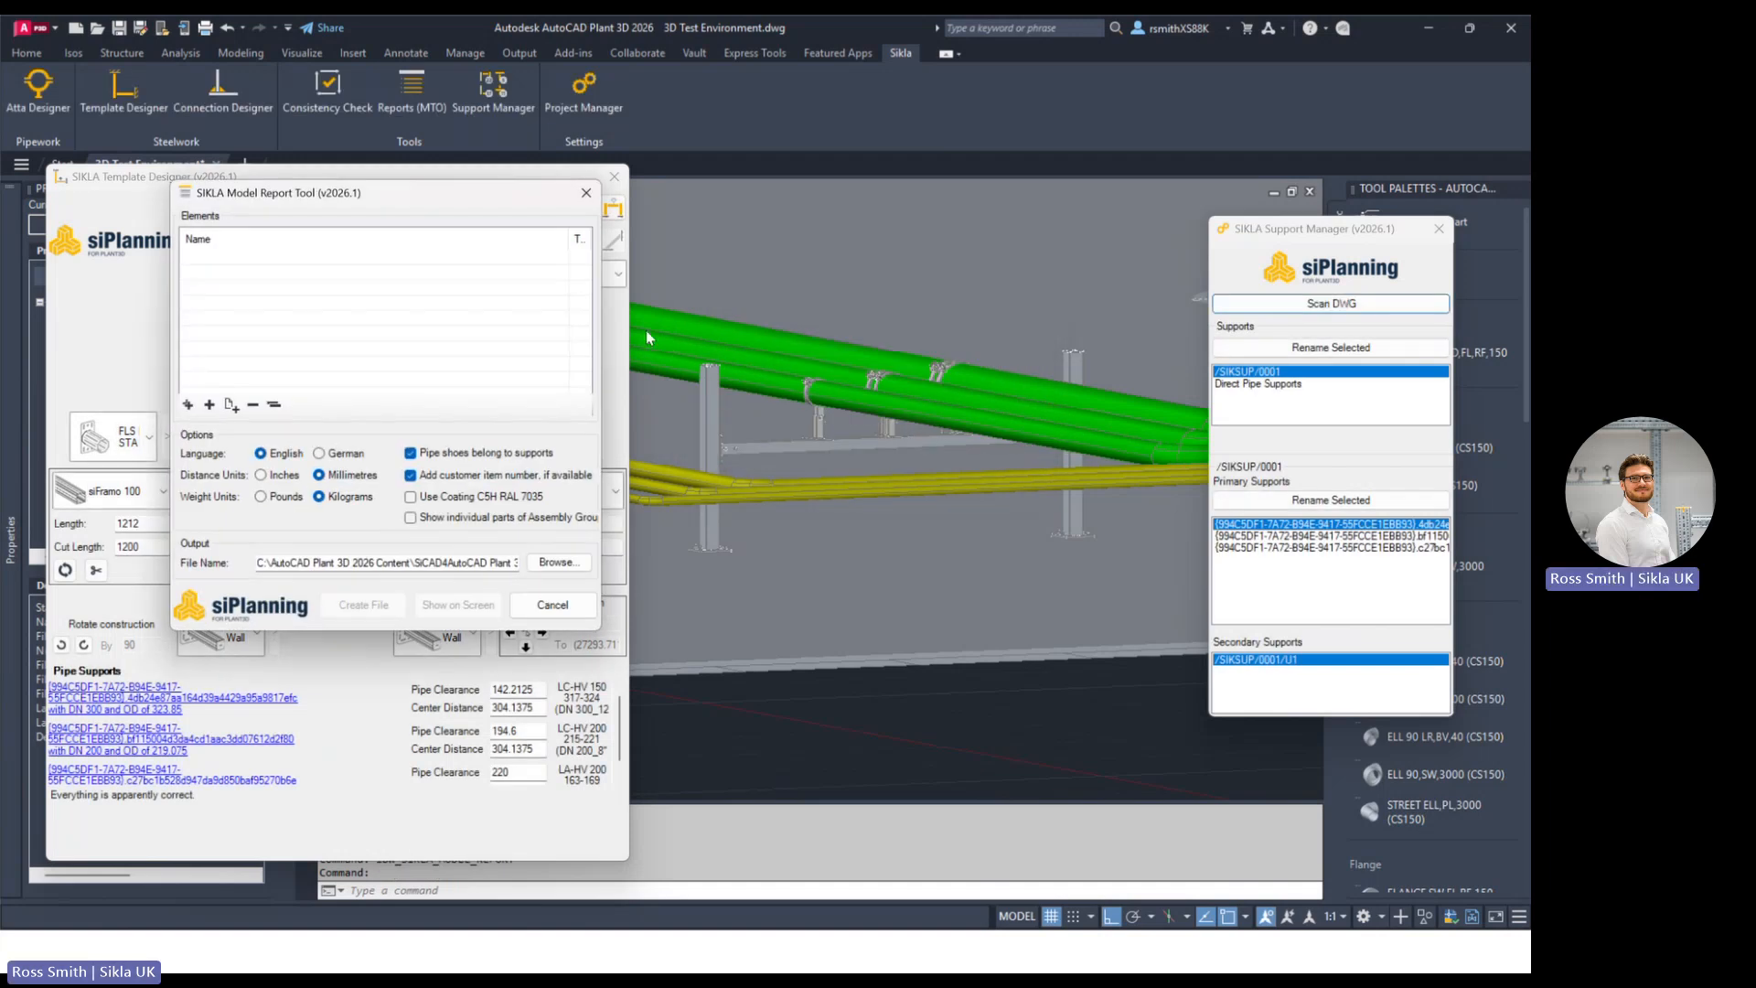
drag(416, 201, 1004, 290)
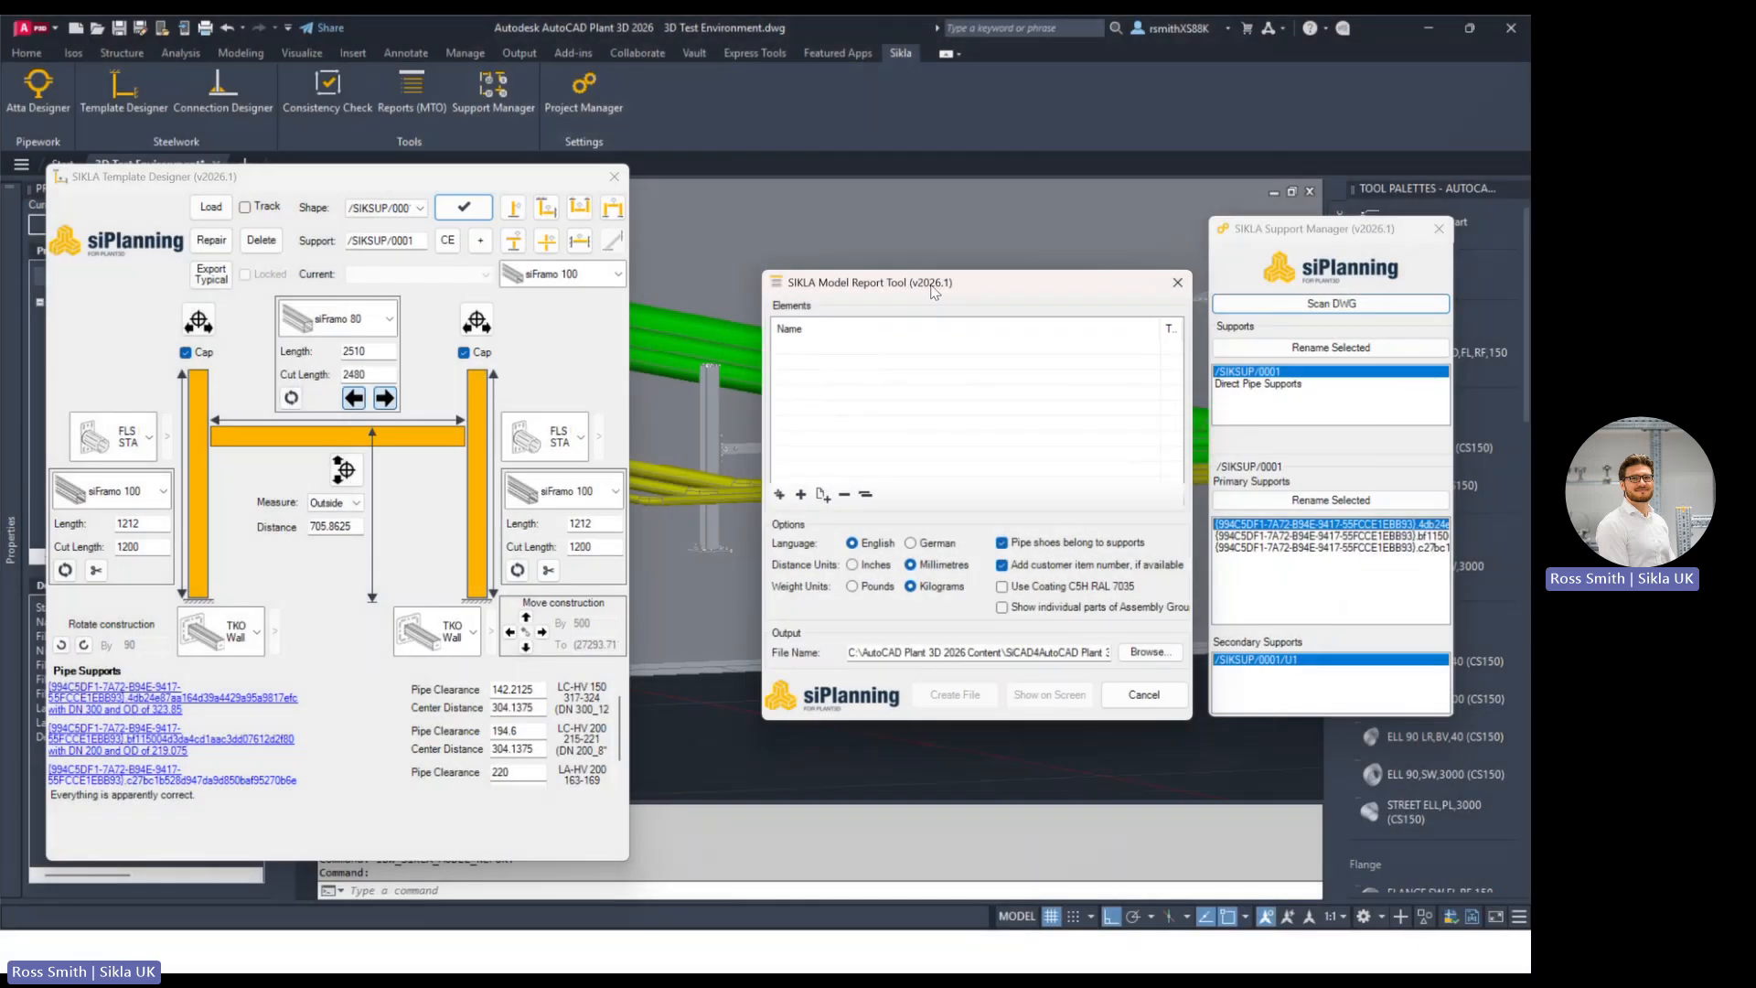
drag(931, 282, 864, 247)
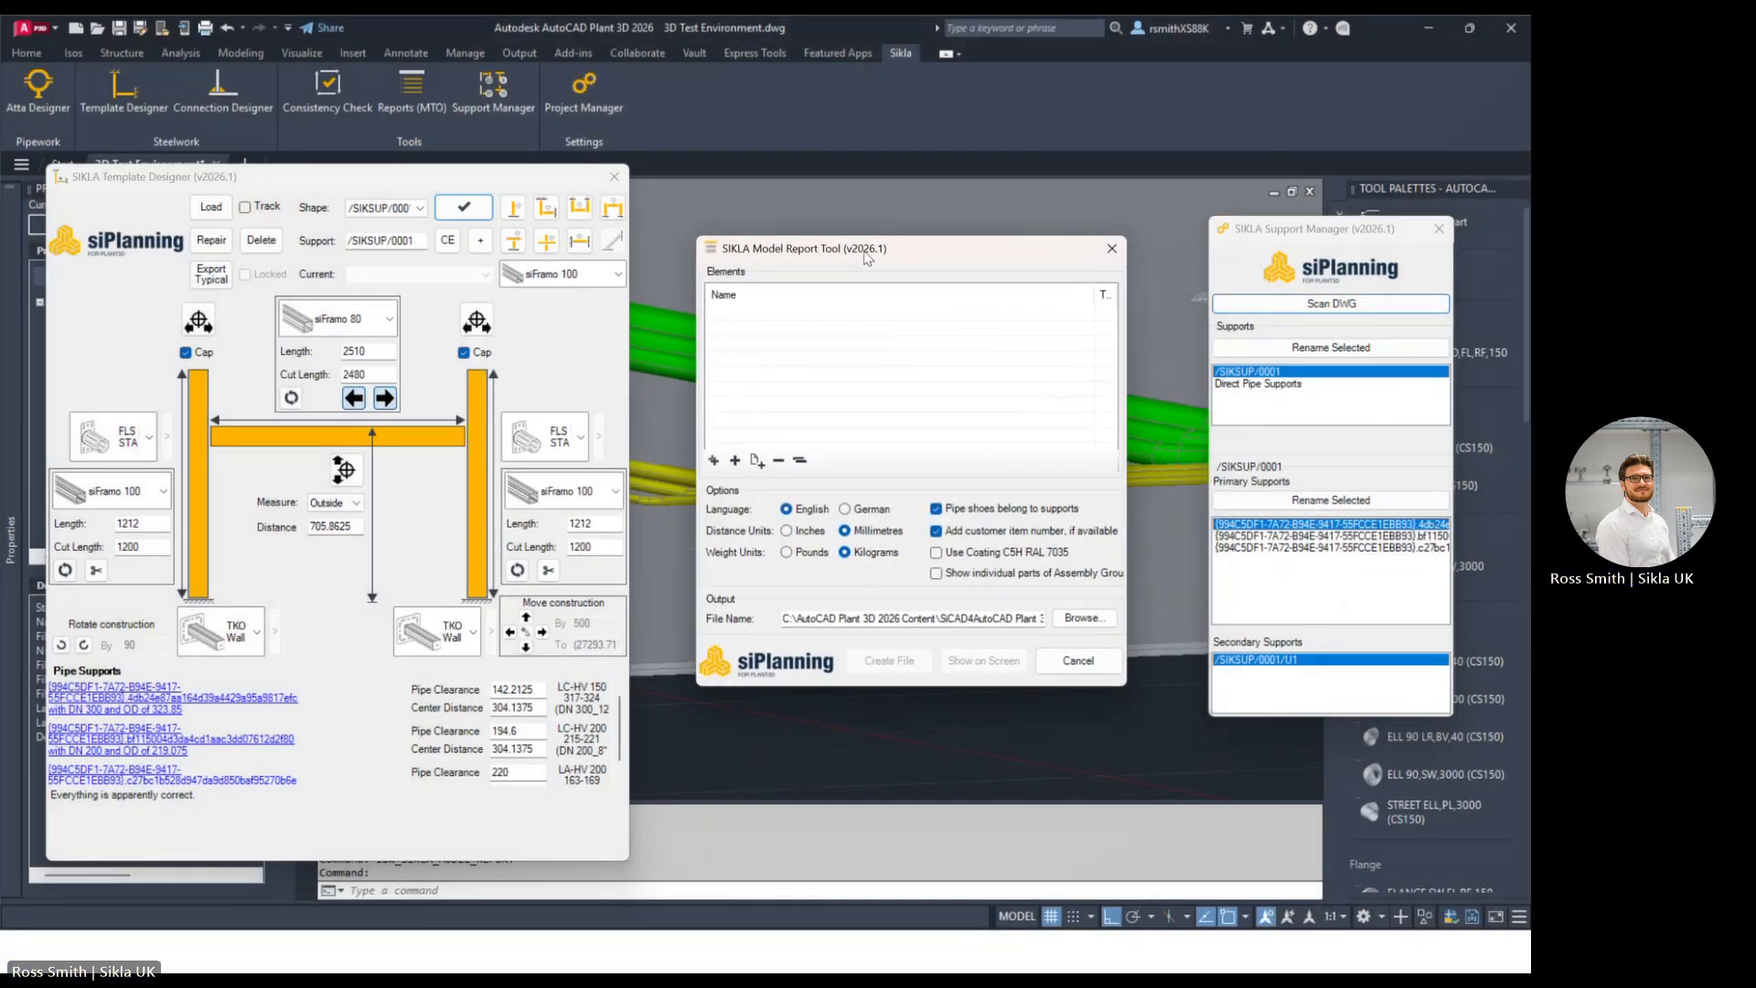
Step: Select support /SIKSUP/0001 in the Support Manager and arrange the Template Designer and Model Report Tool windows side by side
click(1278, 306)
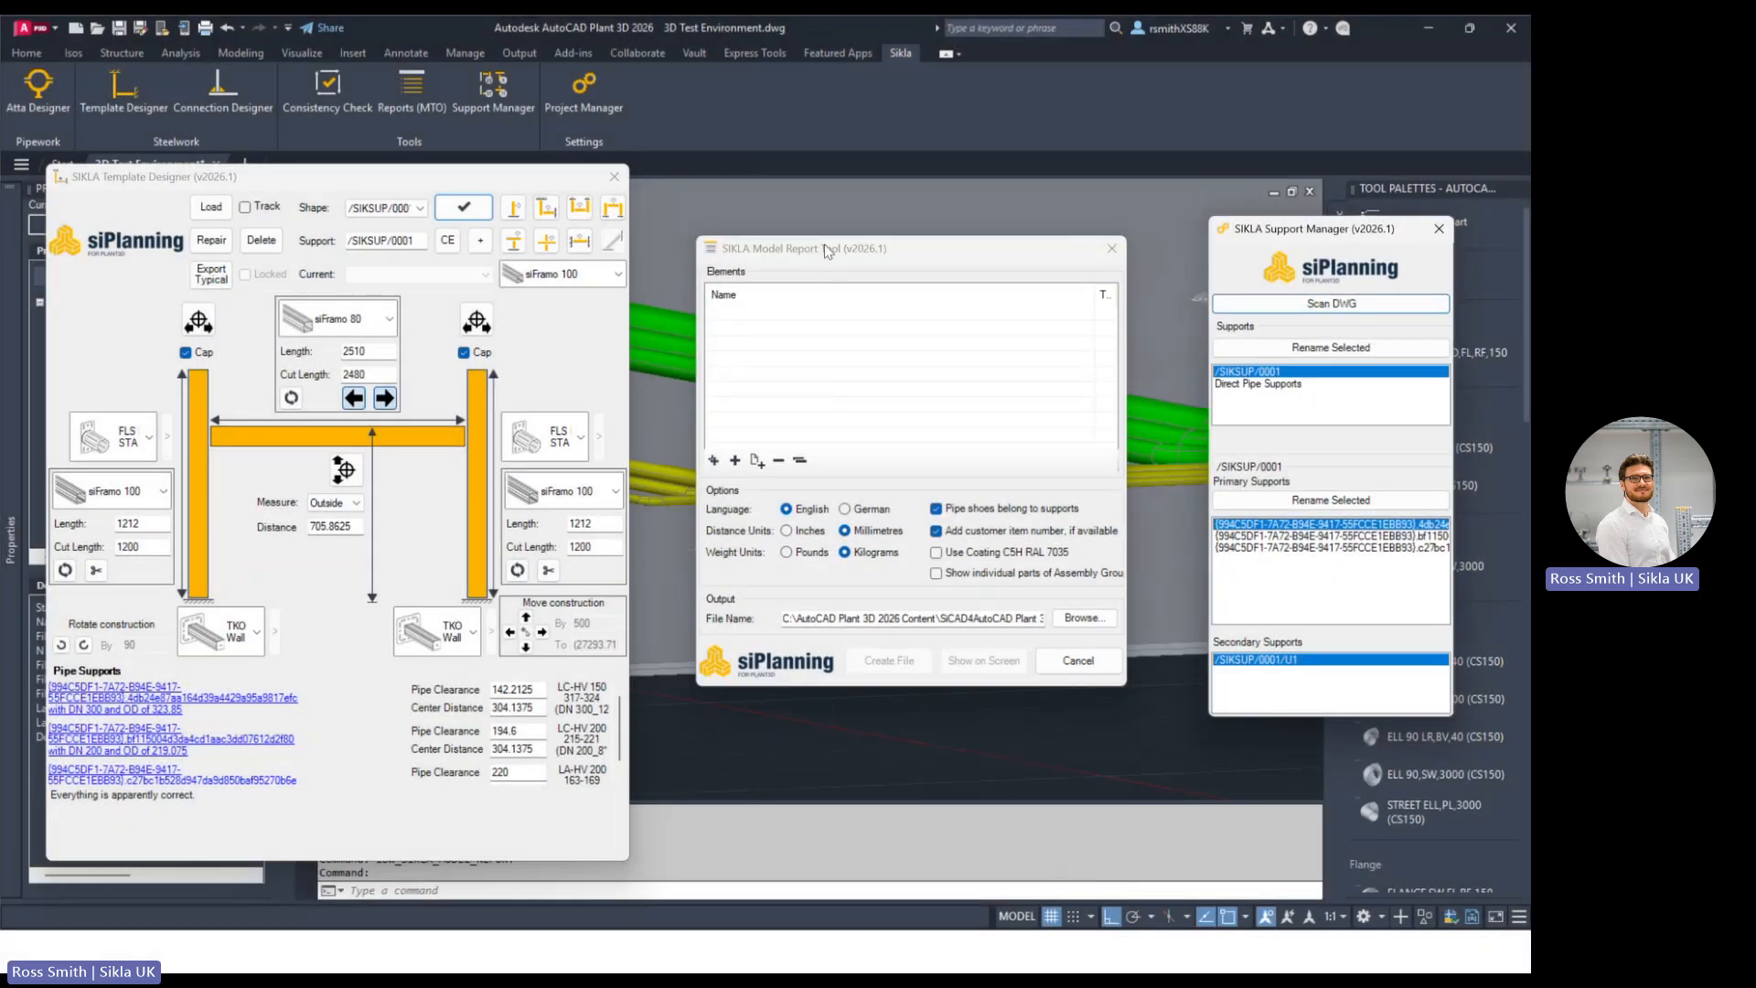
click(825, 249)
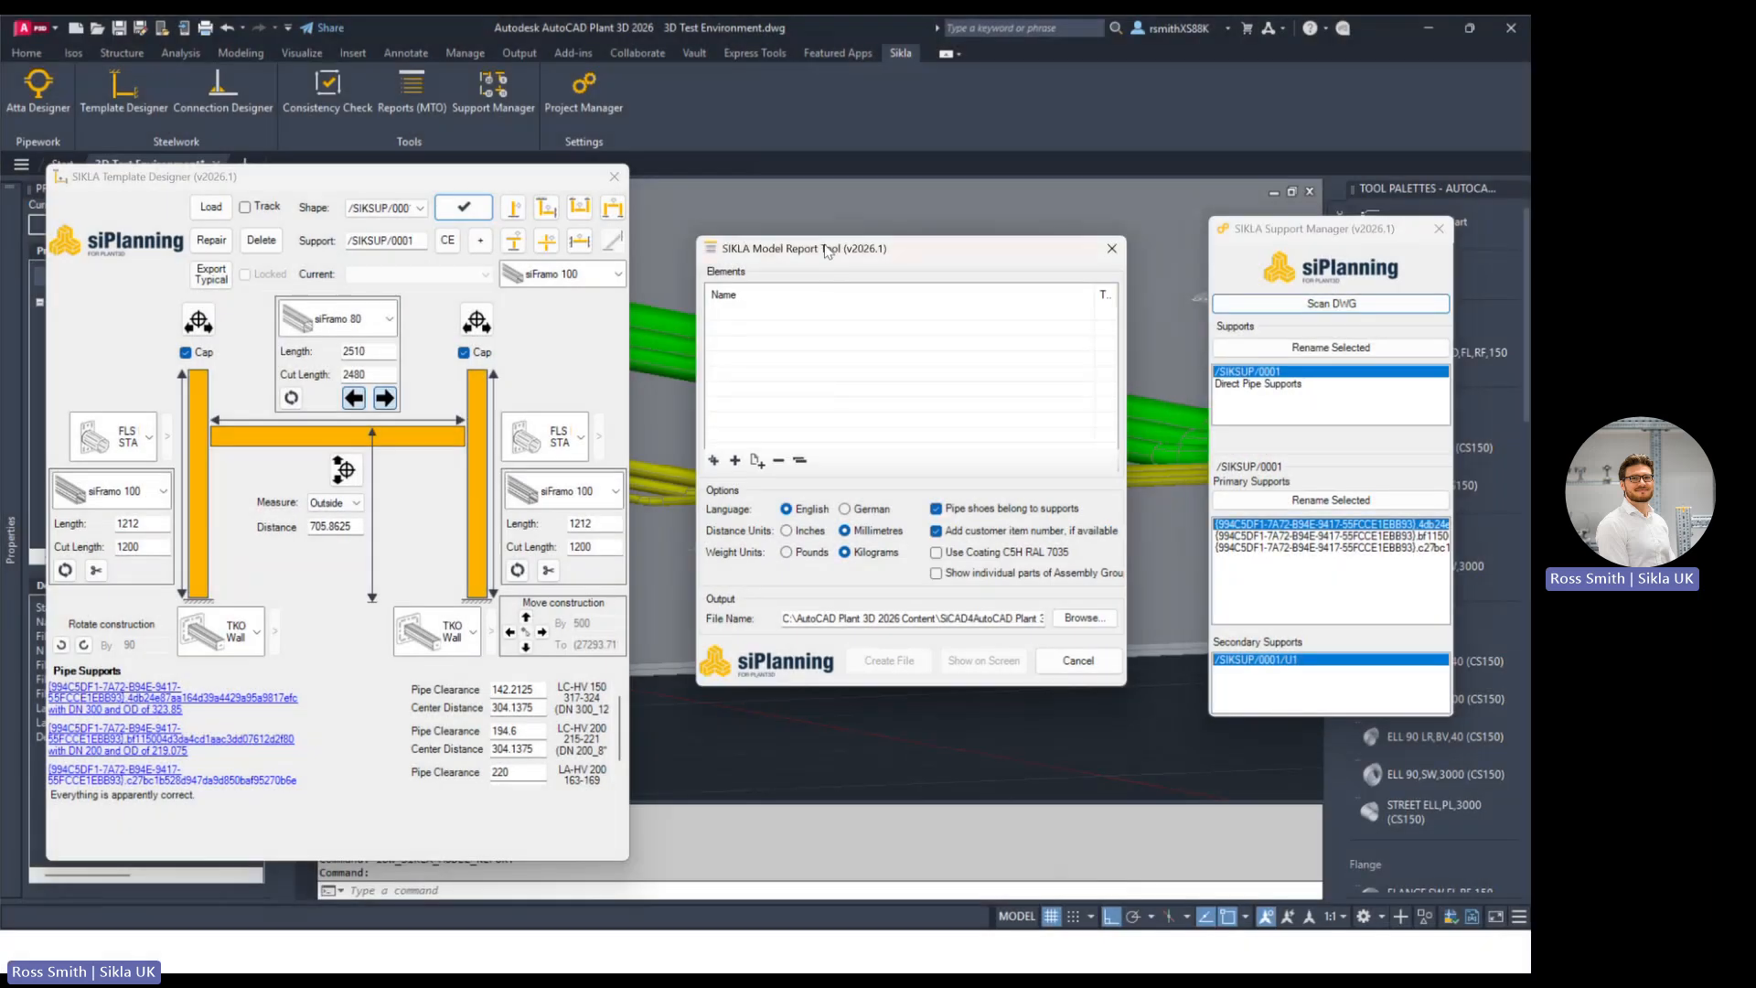
drag(826, 252, 831, 249)
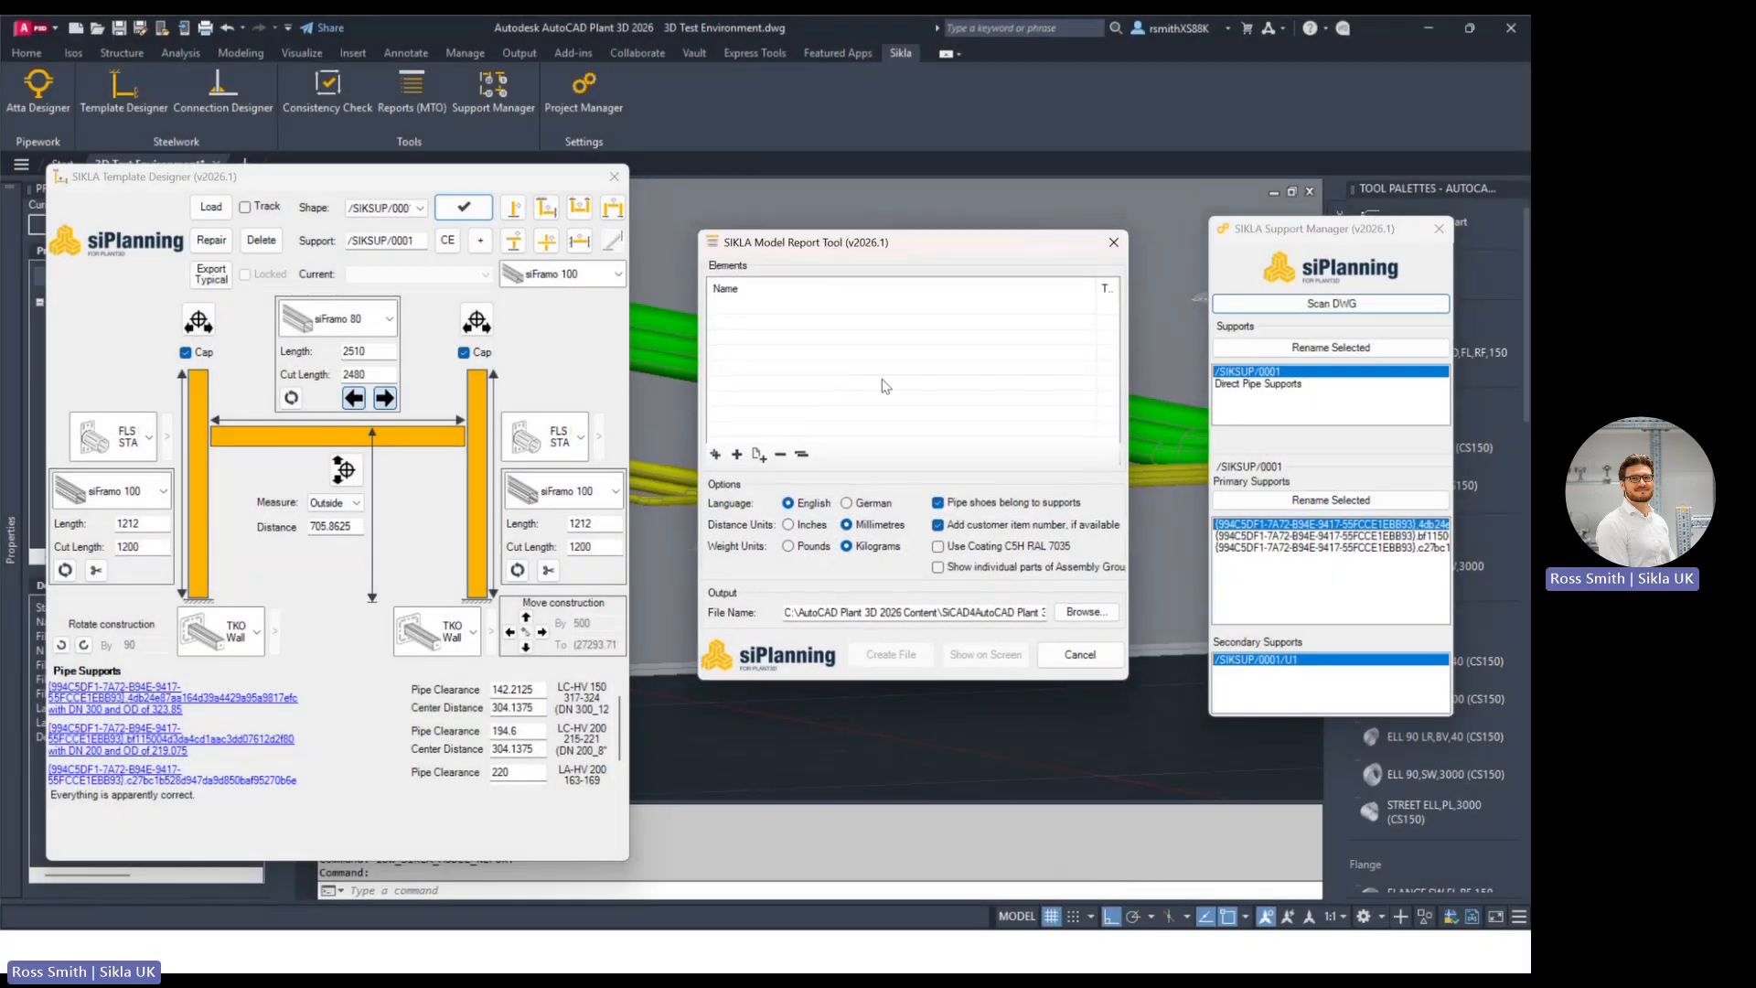
click(410, 186)
drag(411, 176, 503, 217)
click(1251, 375)
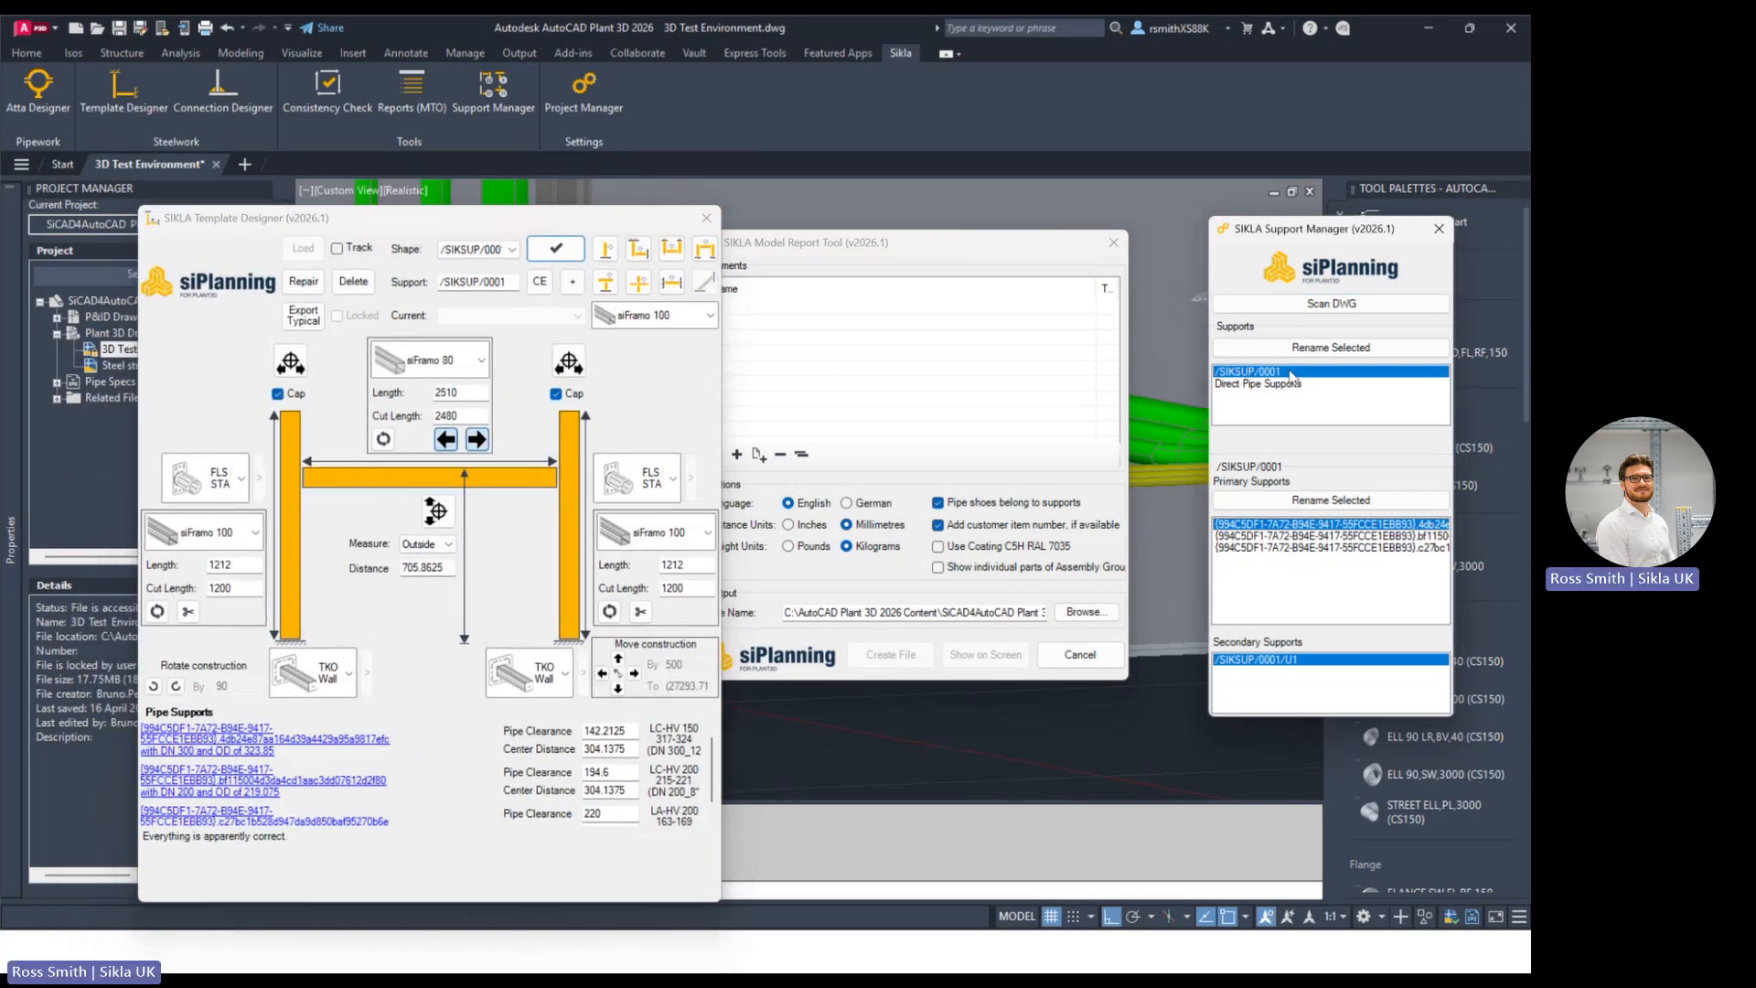
drag(880, 243, 954, 243)
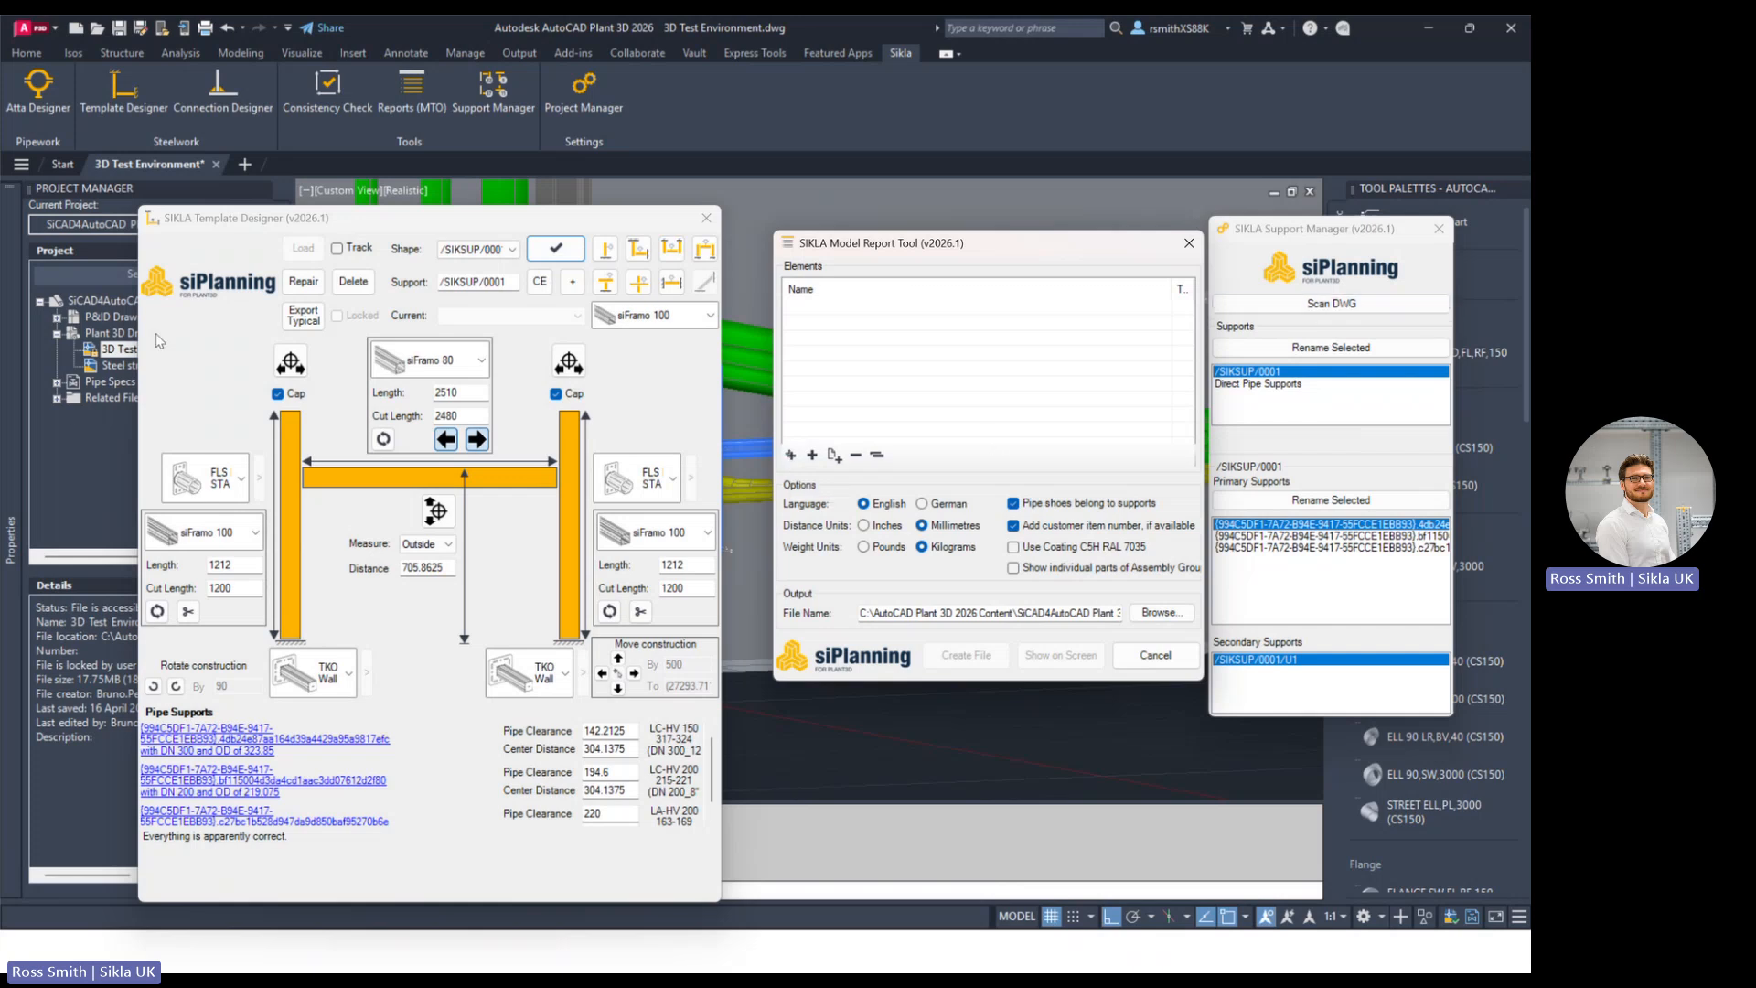
drag(392, 217, 444, 215)
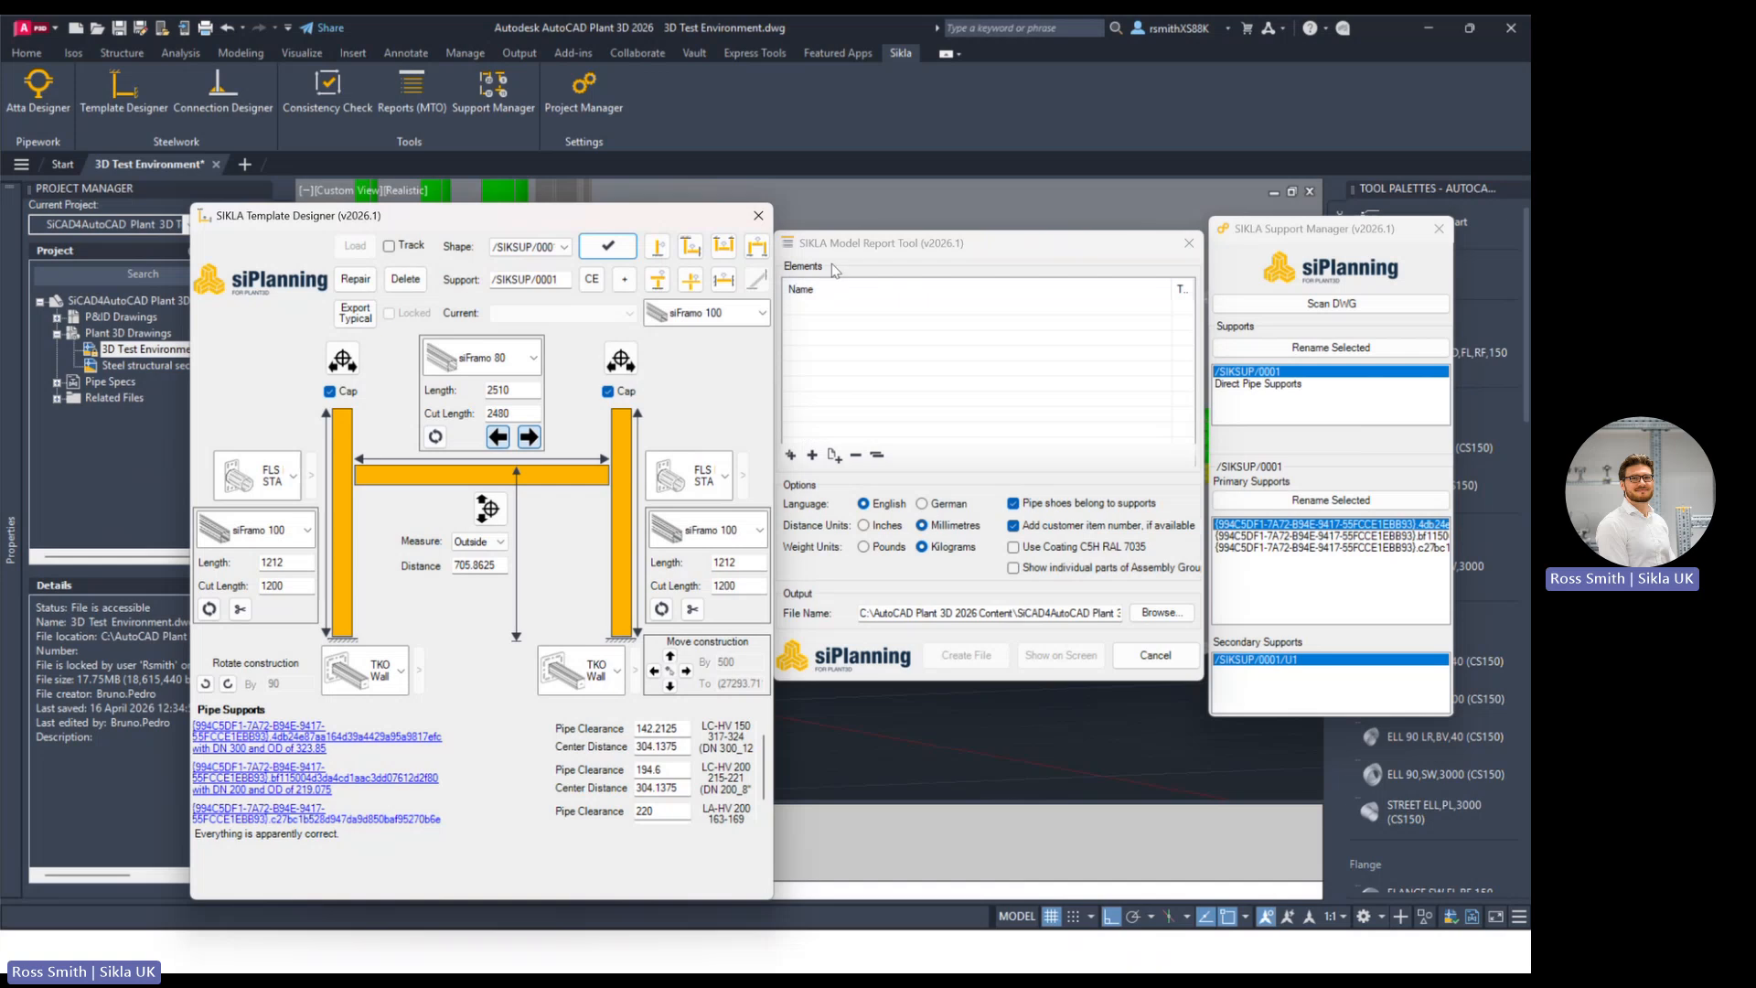
drag(880, 249, 883, 241)
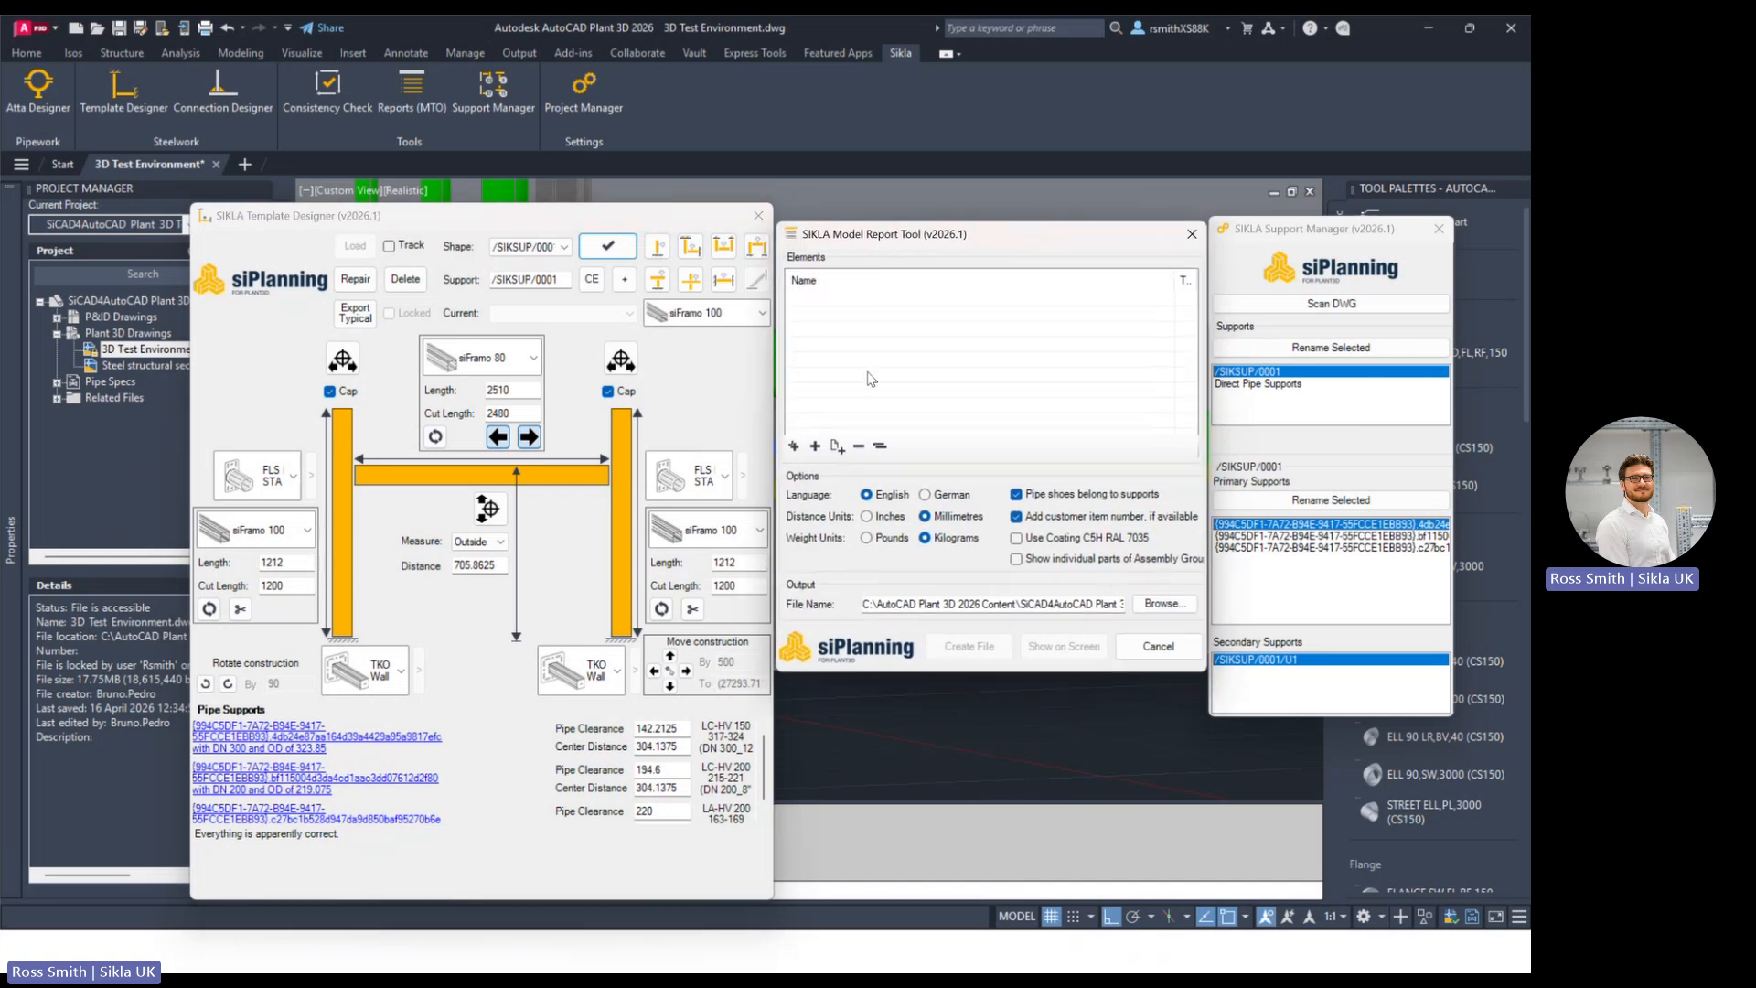
Step: Try adding /SIKSUP/0001 to the report elements, removing it as the selected element, adding it again, and clearing the whole list
click(815, 447)
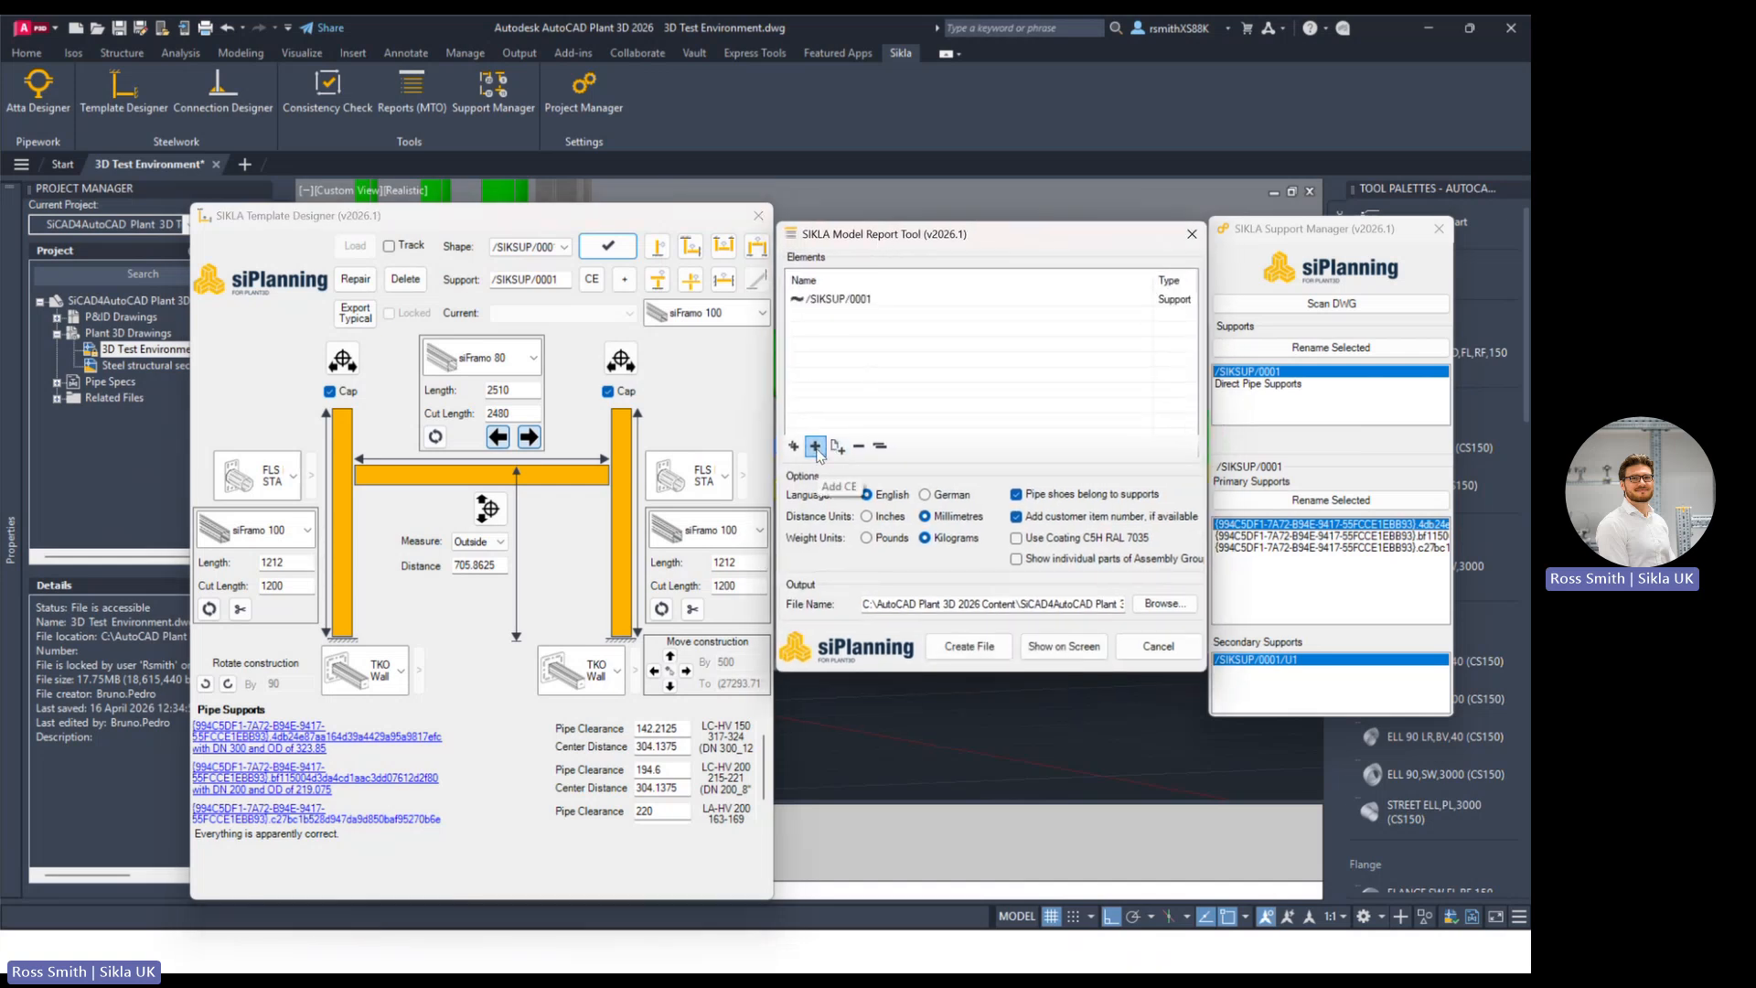
click(833, 305)
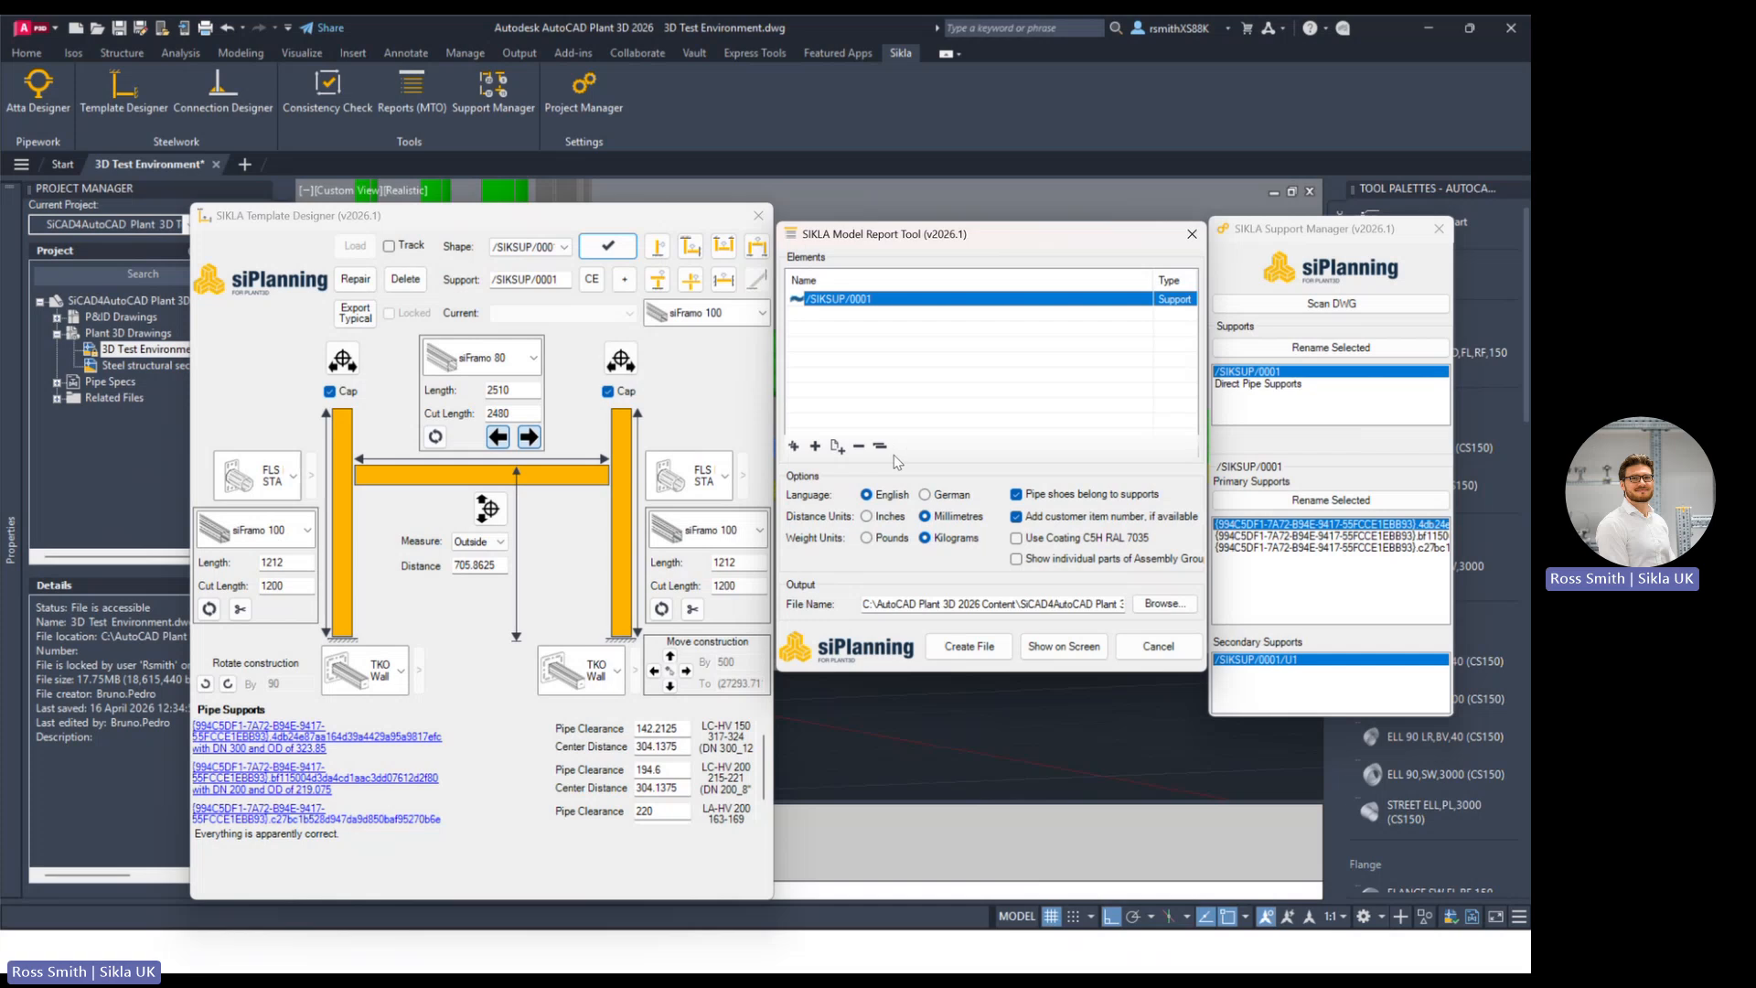
click(857, 450)
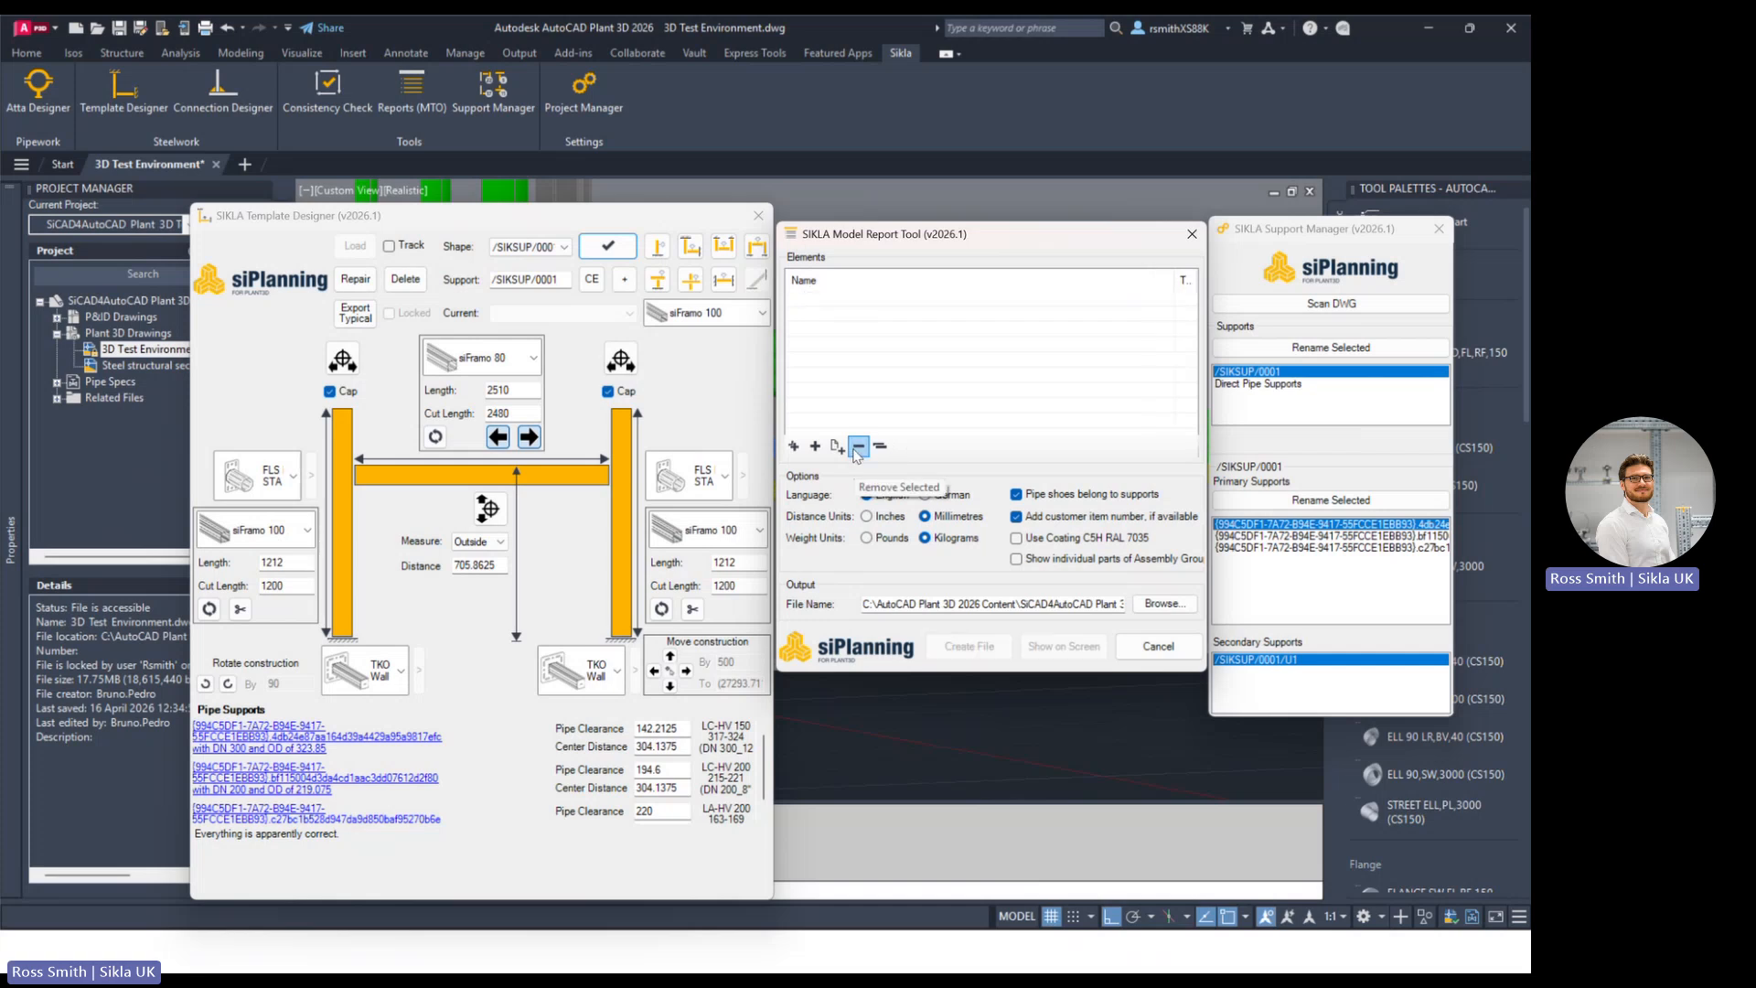
click(816, 448)
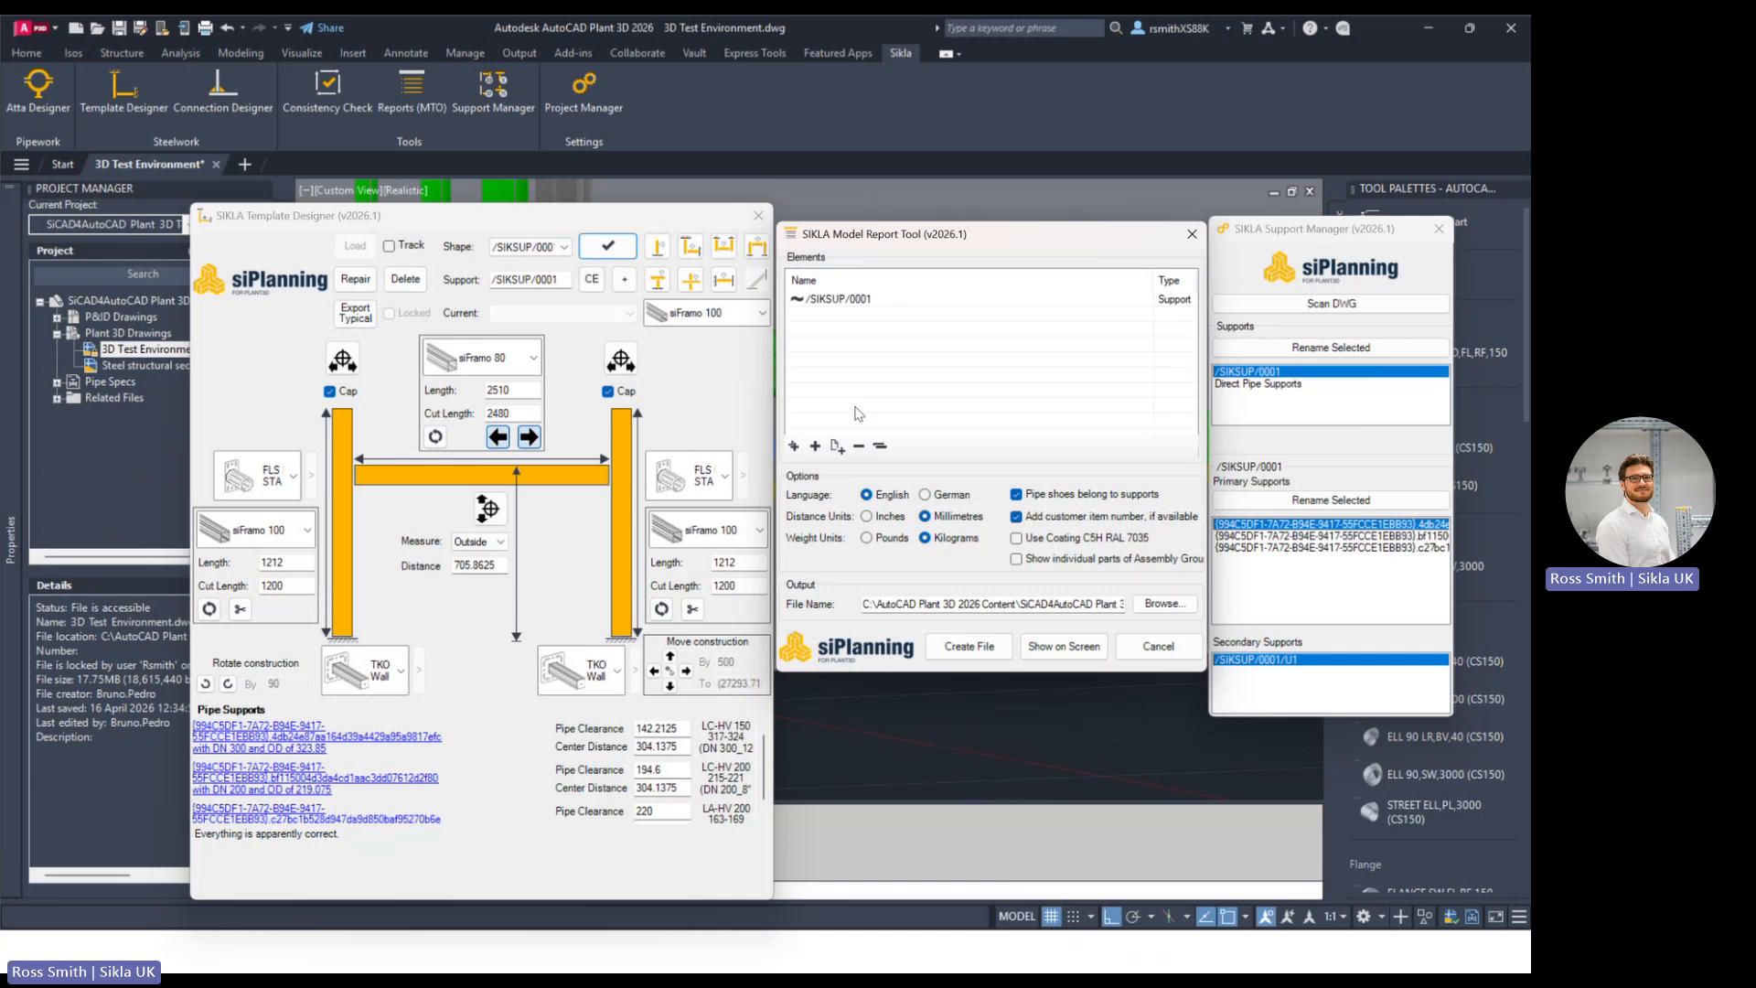
click(880, 447)
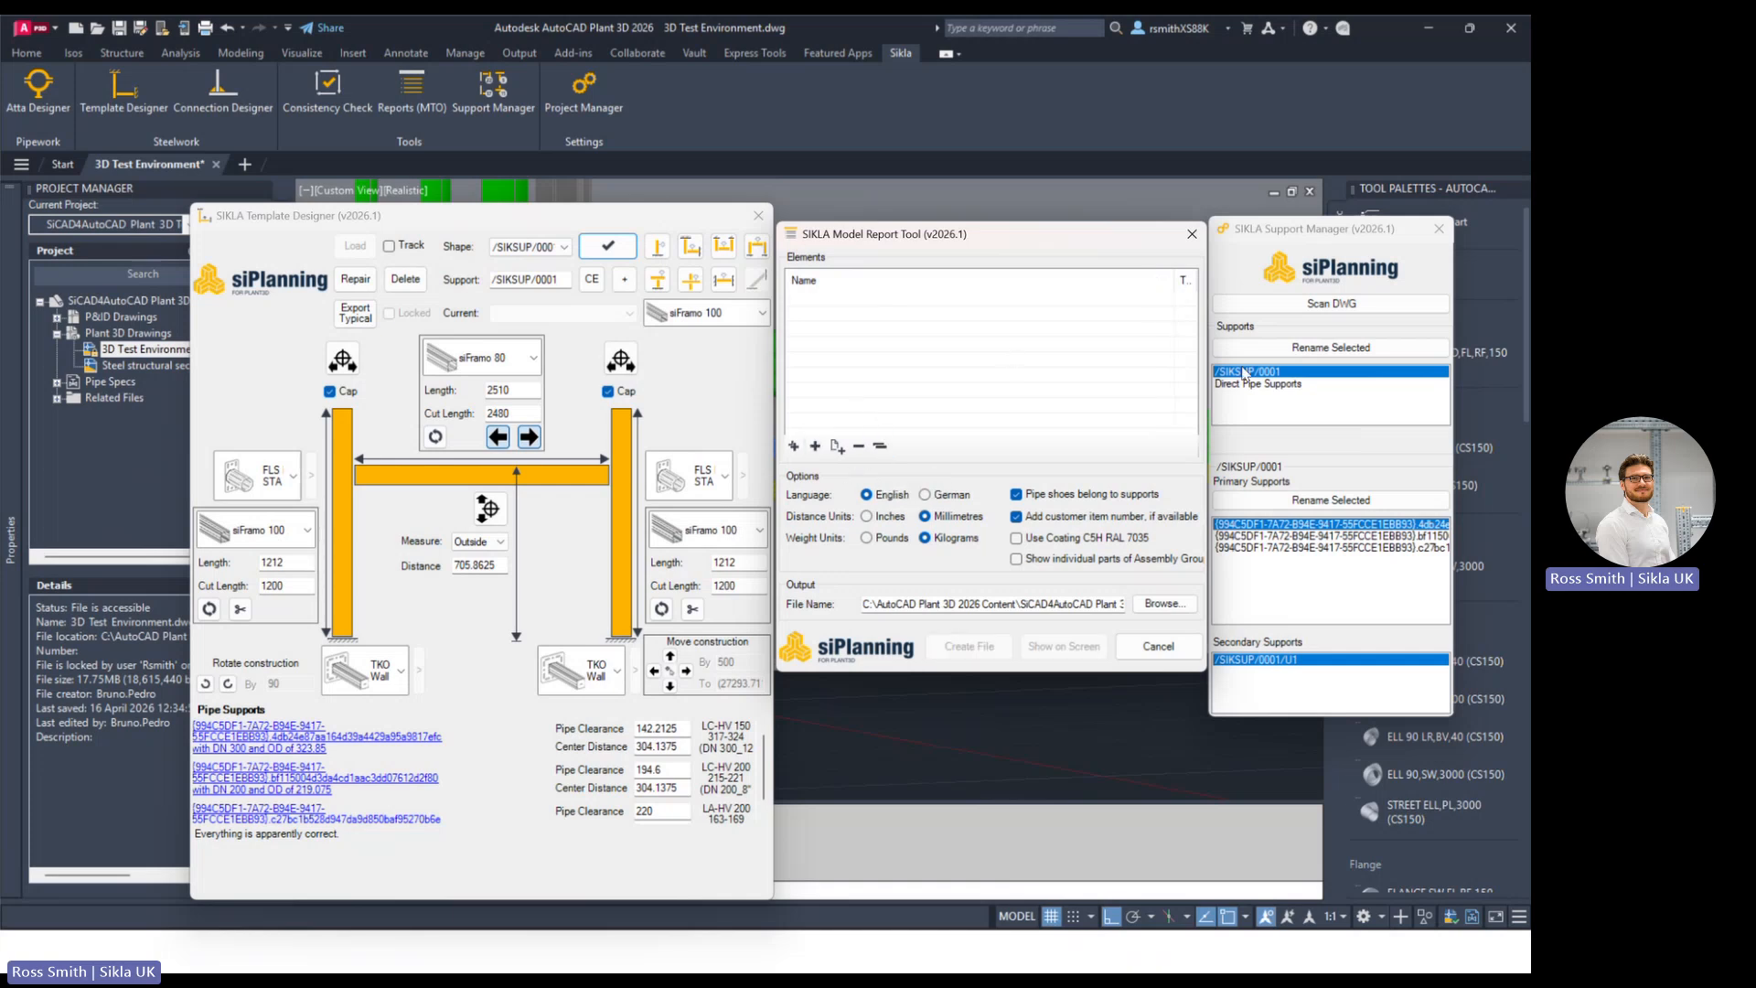
Step: Add frame /SIKSUP/0001 to the report elements, review its total quantities part list on screen, and close the list
click(815, 447)
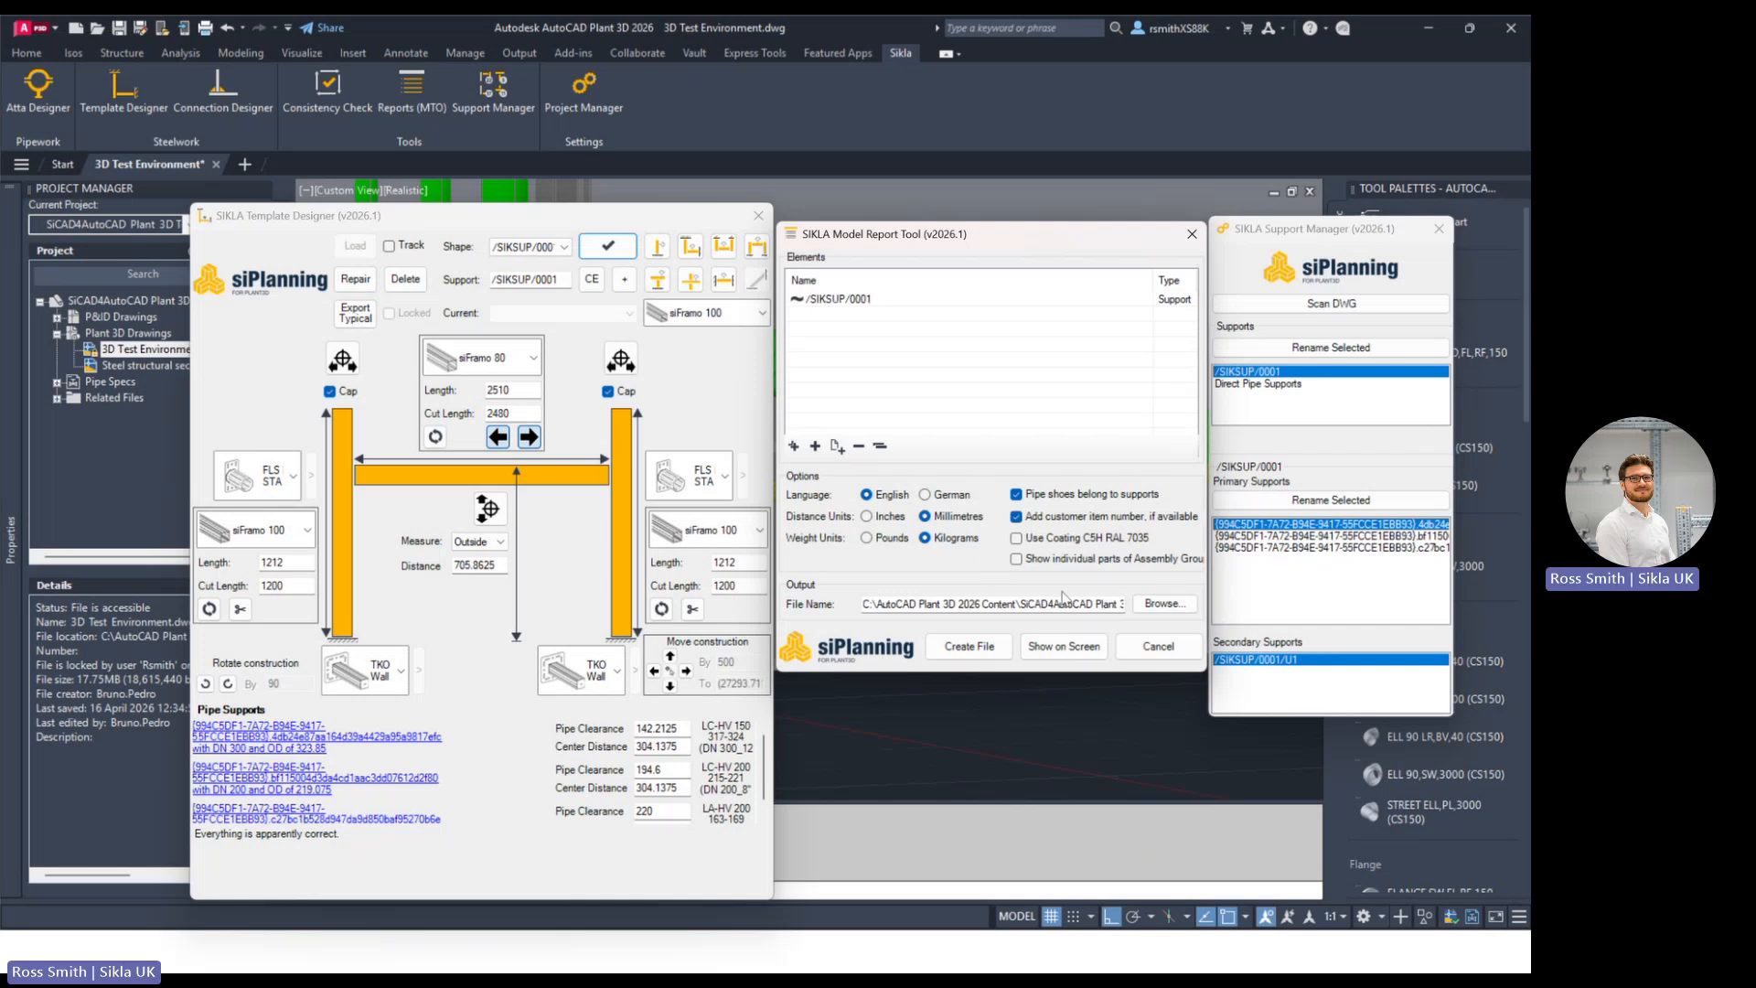
click(1063, 647)
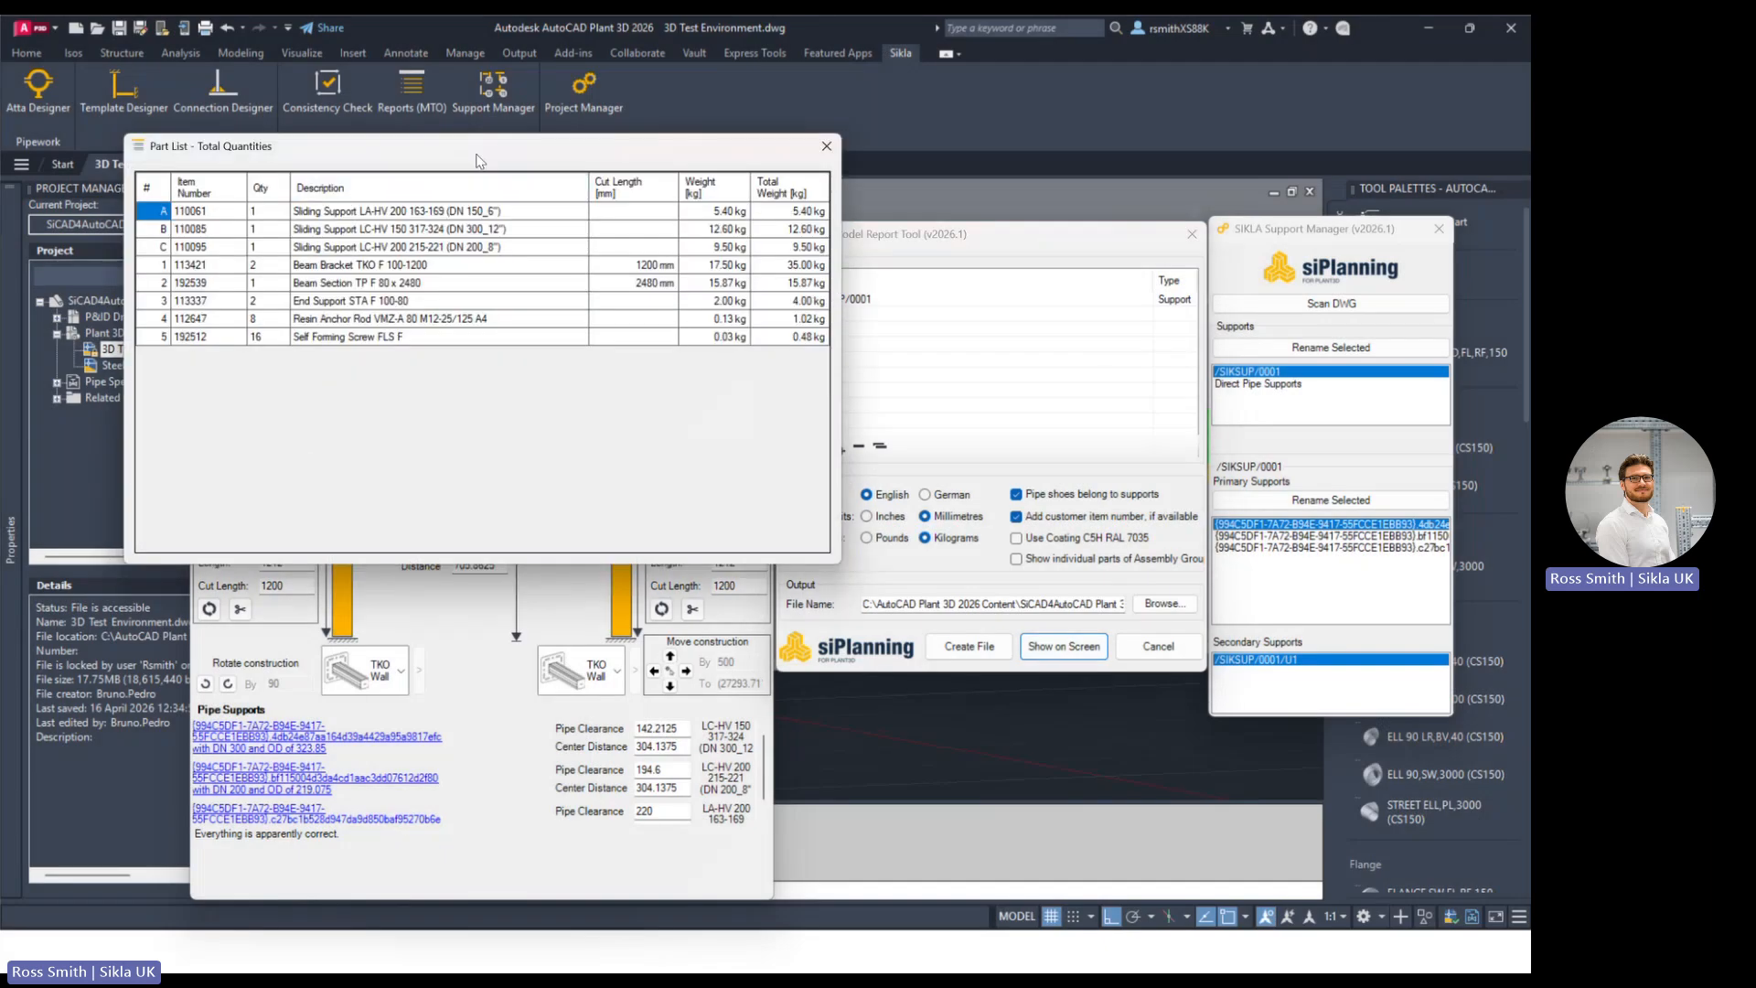
drag(789, 199, 1138, 218)
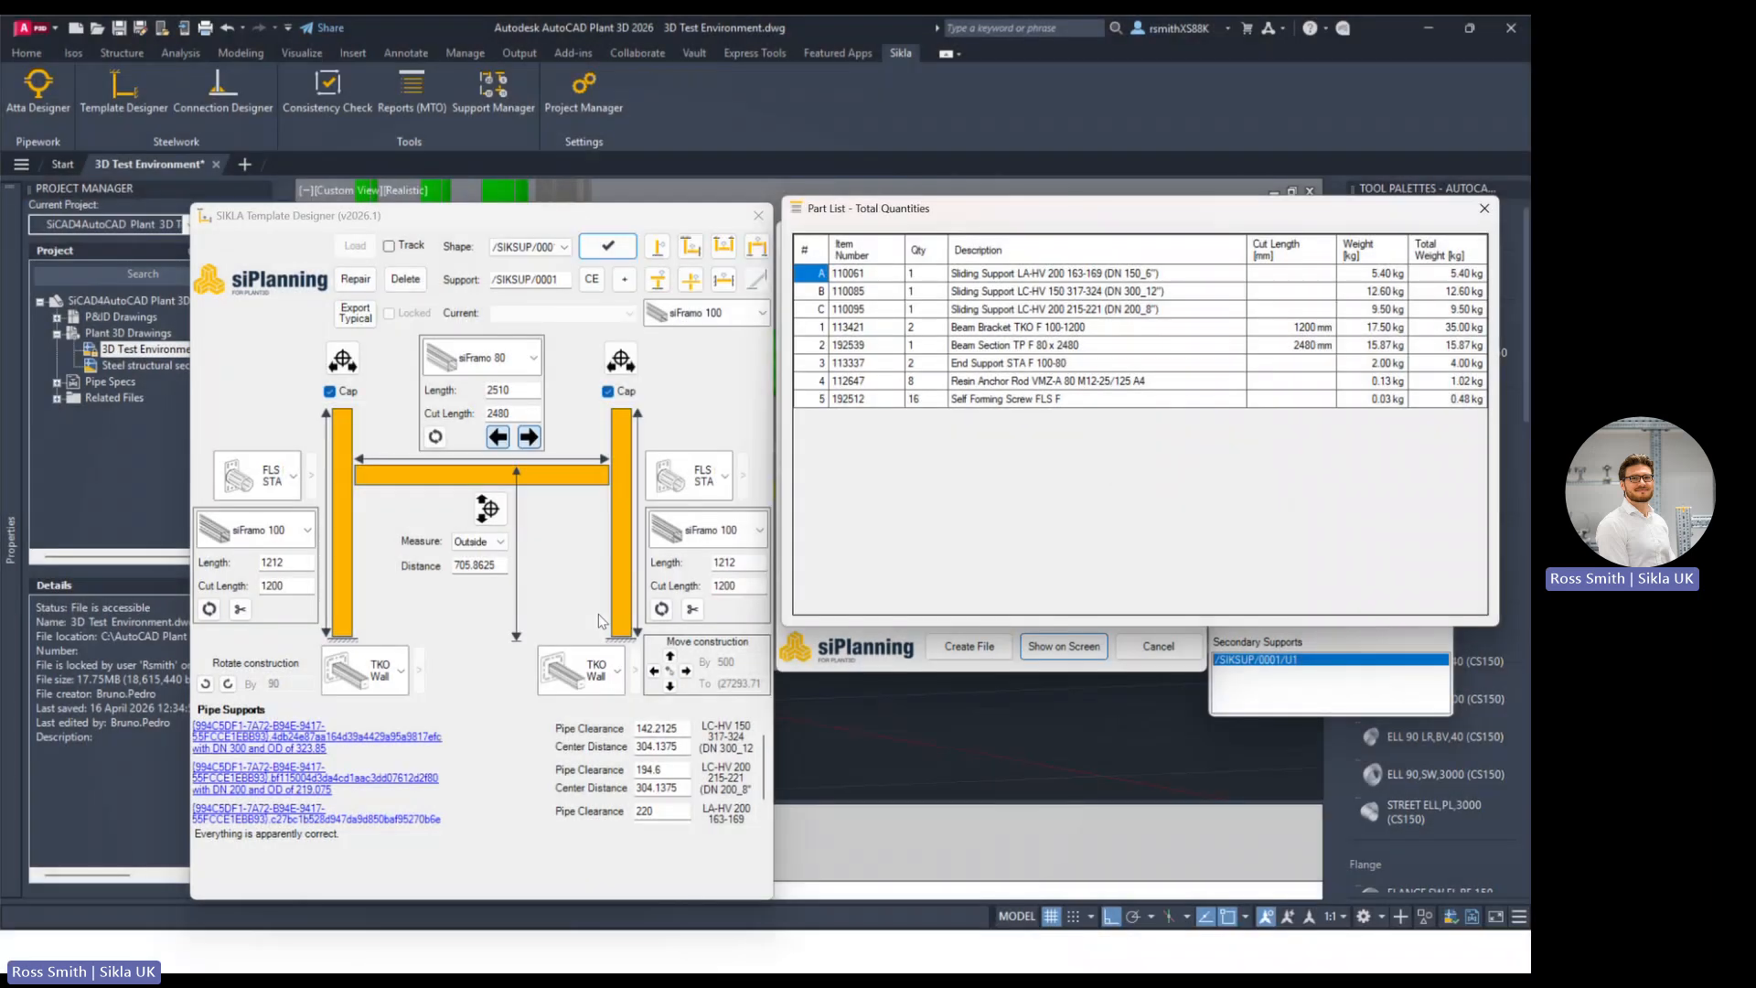
click(1484, 208)
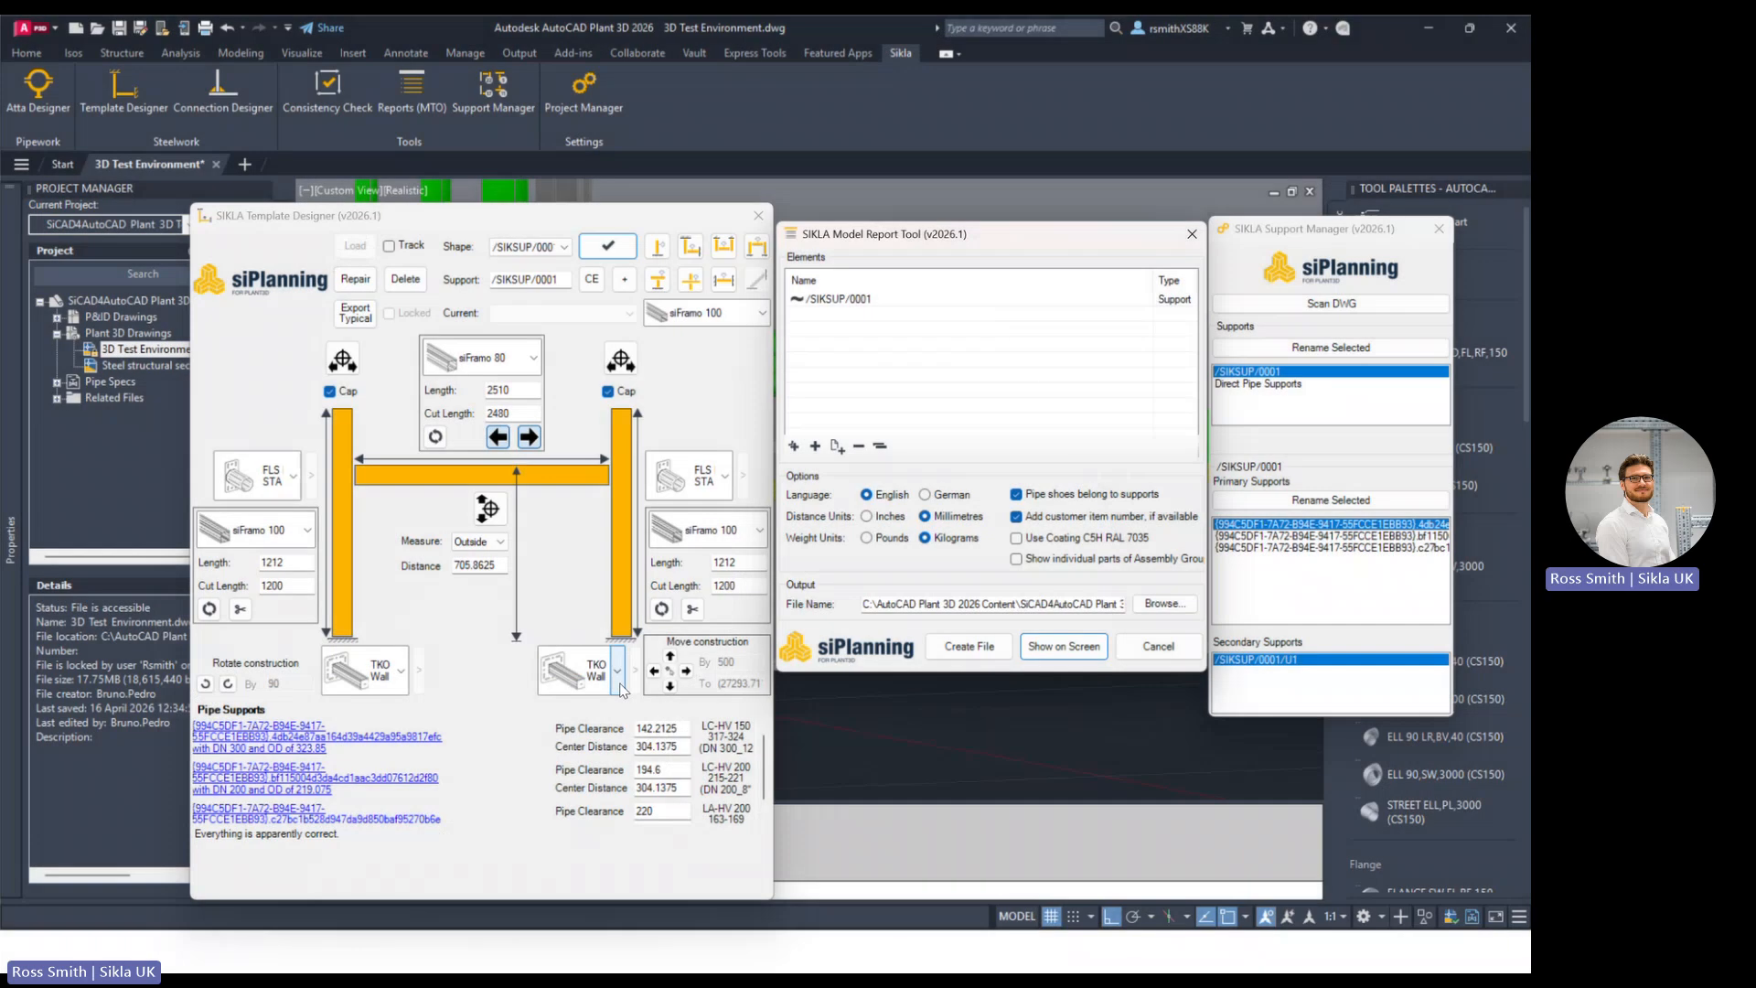
Step: Give Pillar2 an FLS F WBD F 100-T (top) Wall Anchor base connection and a cut length of 1200
click(619, 677)
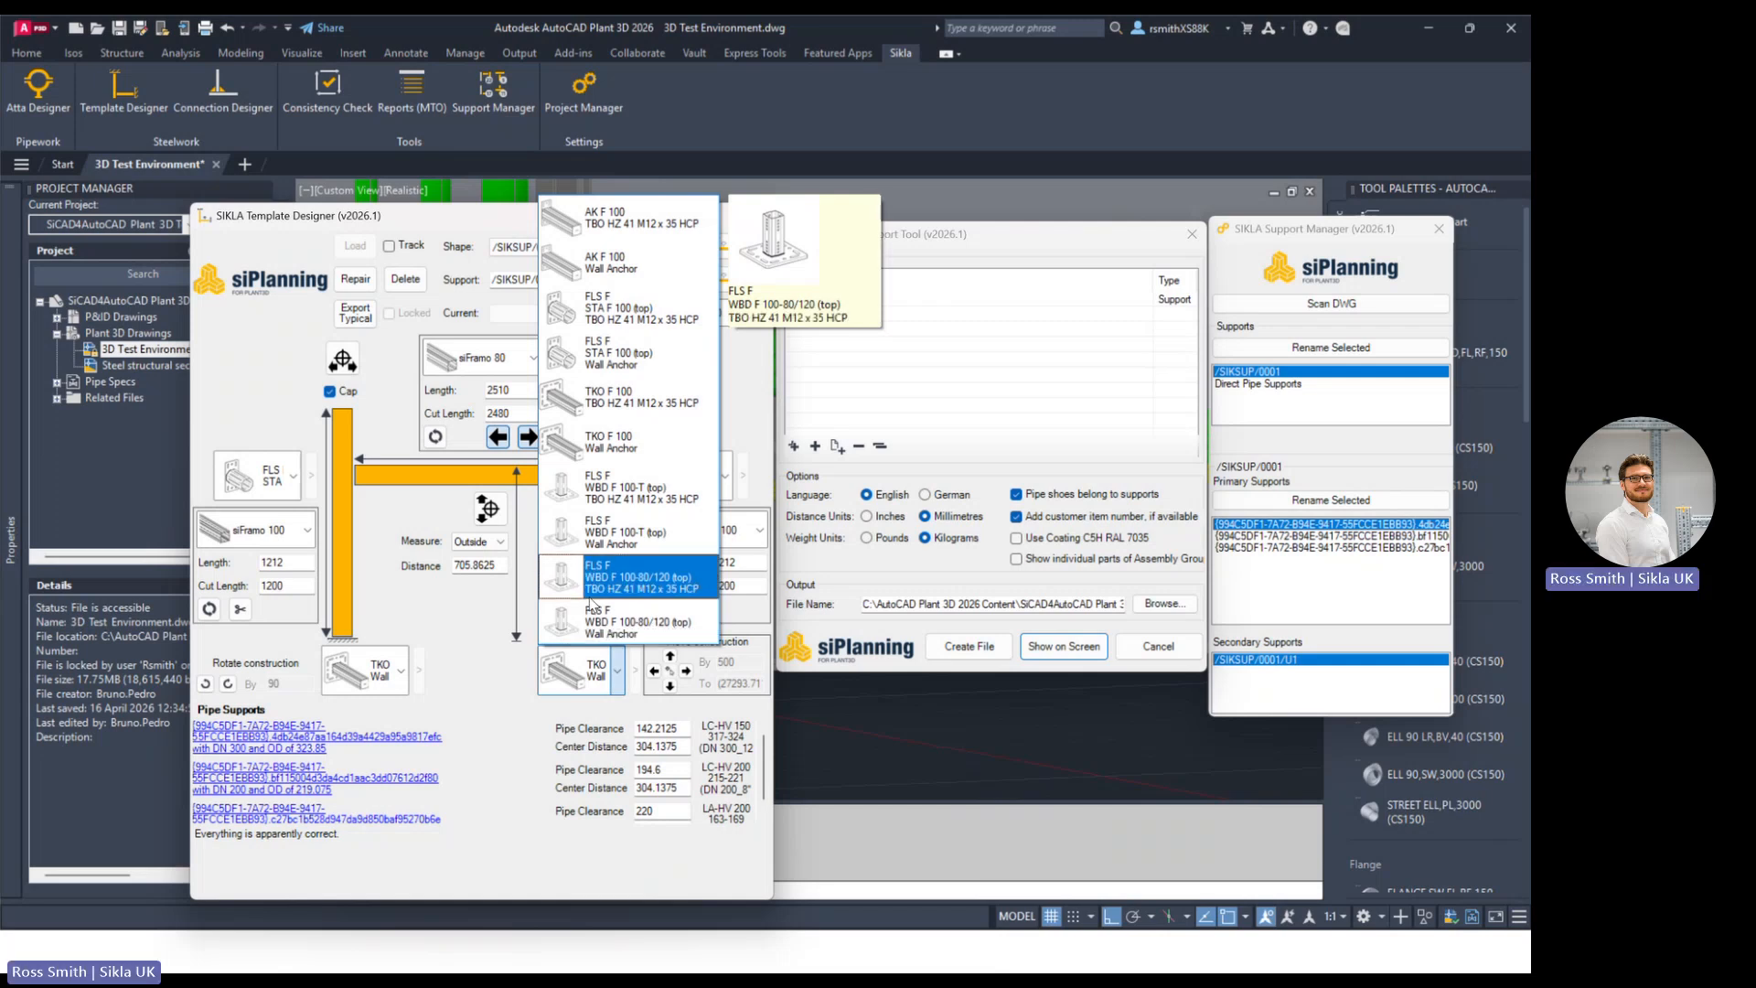
click(602, 540)
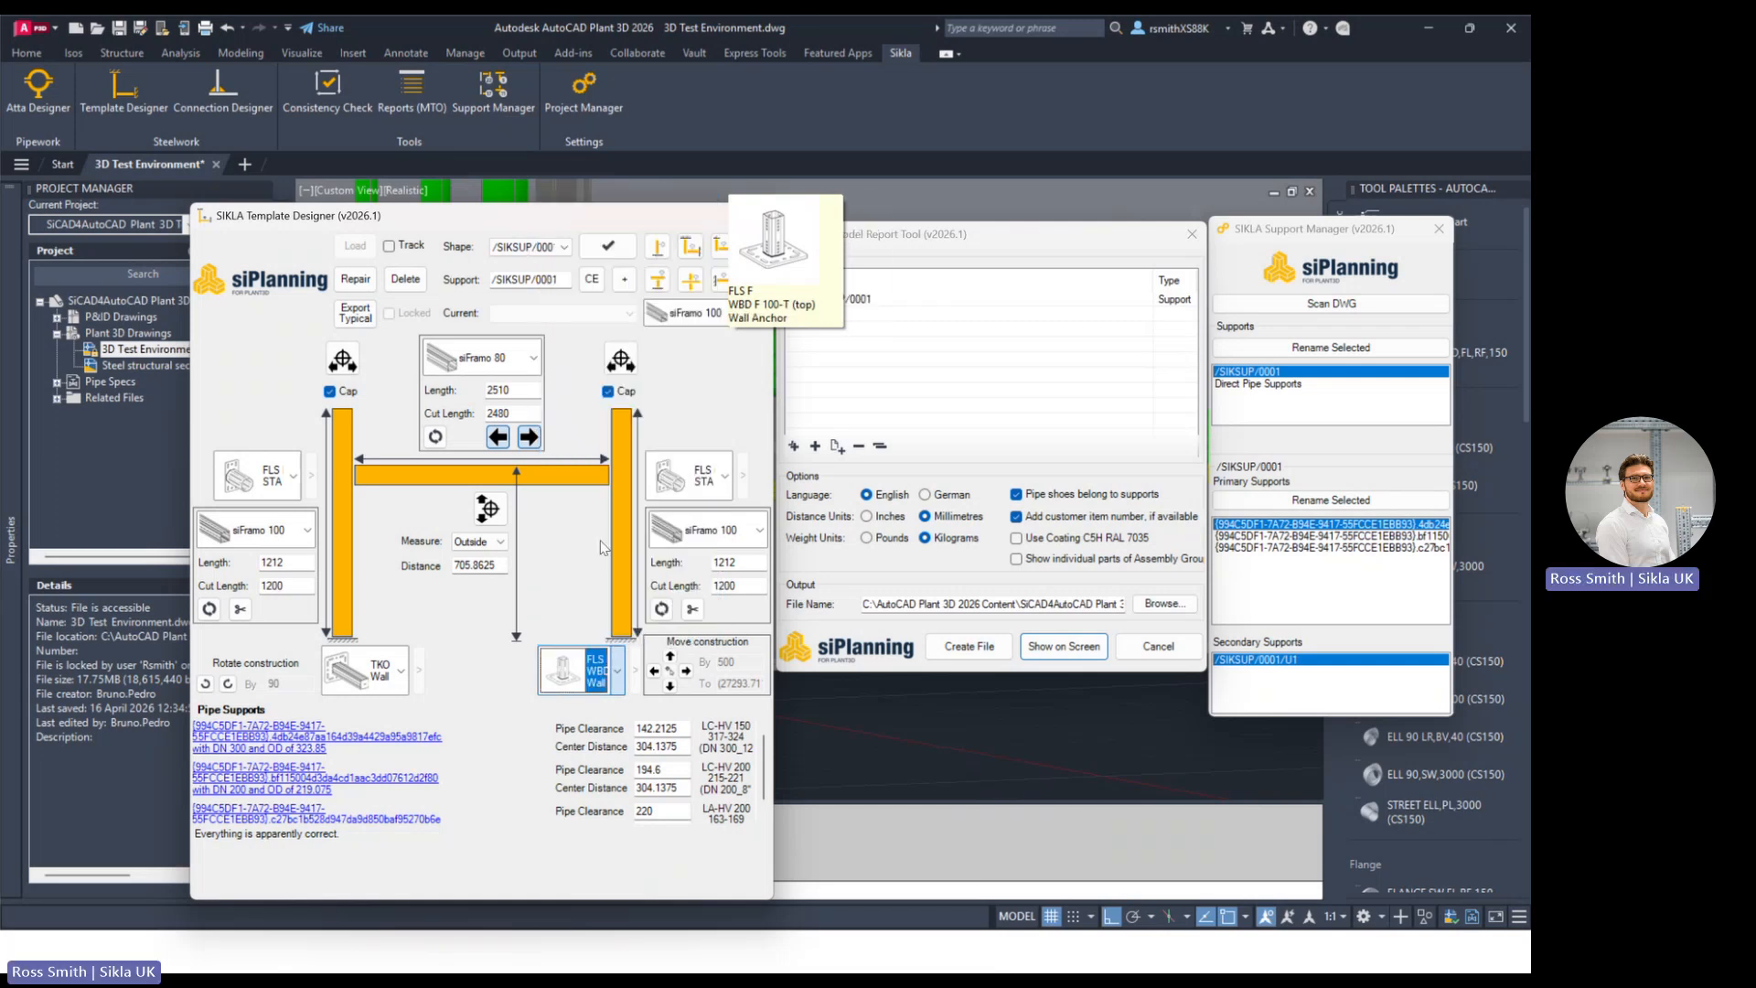
double_click(719, 587)
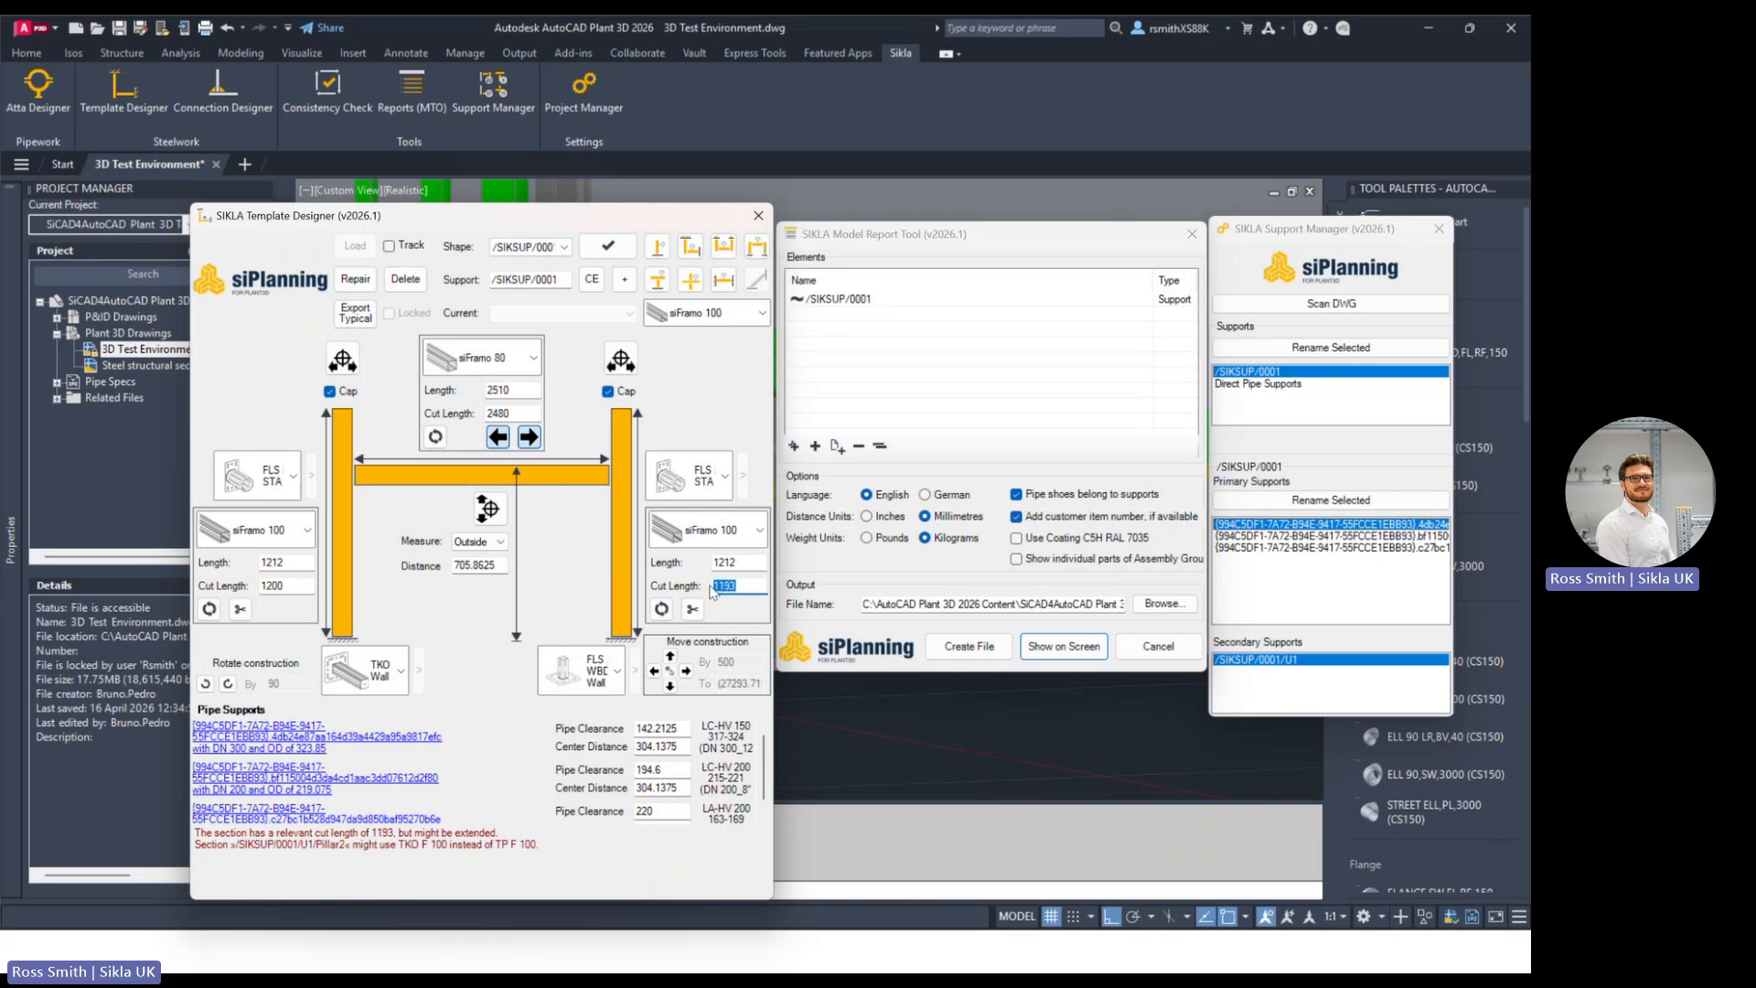
text(1)
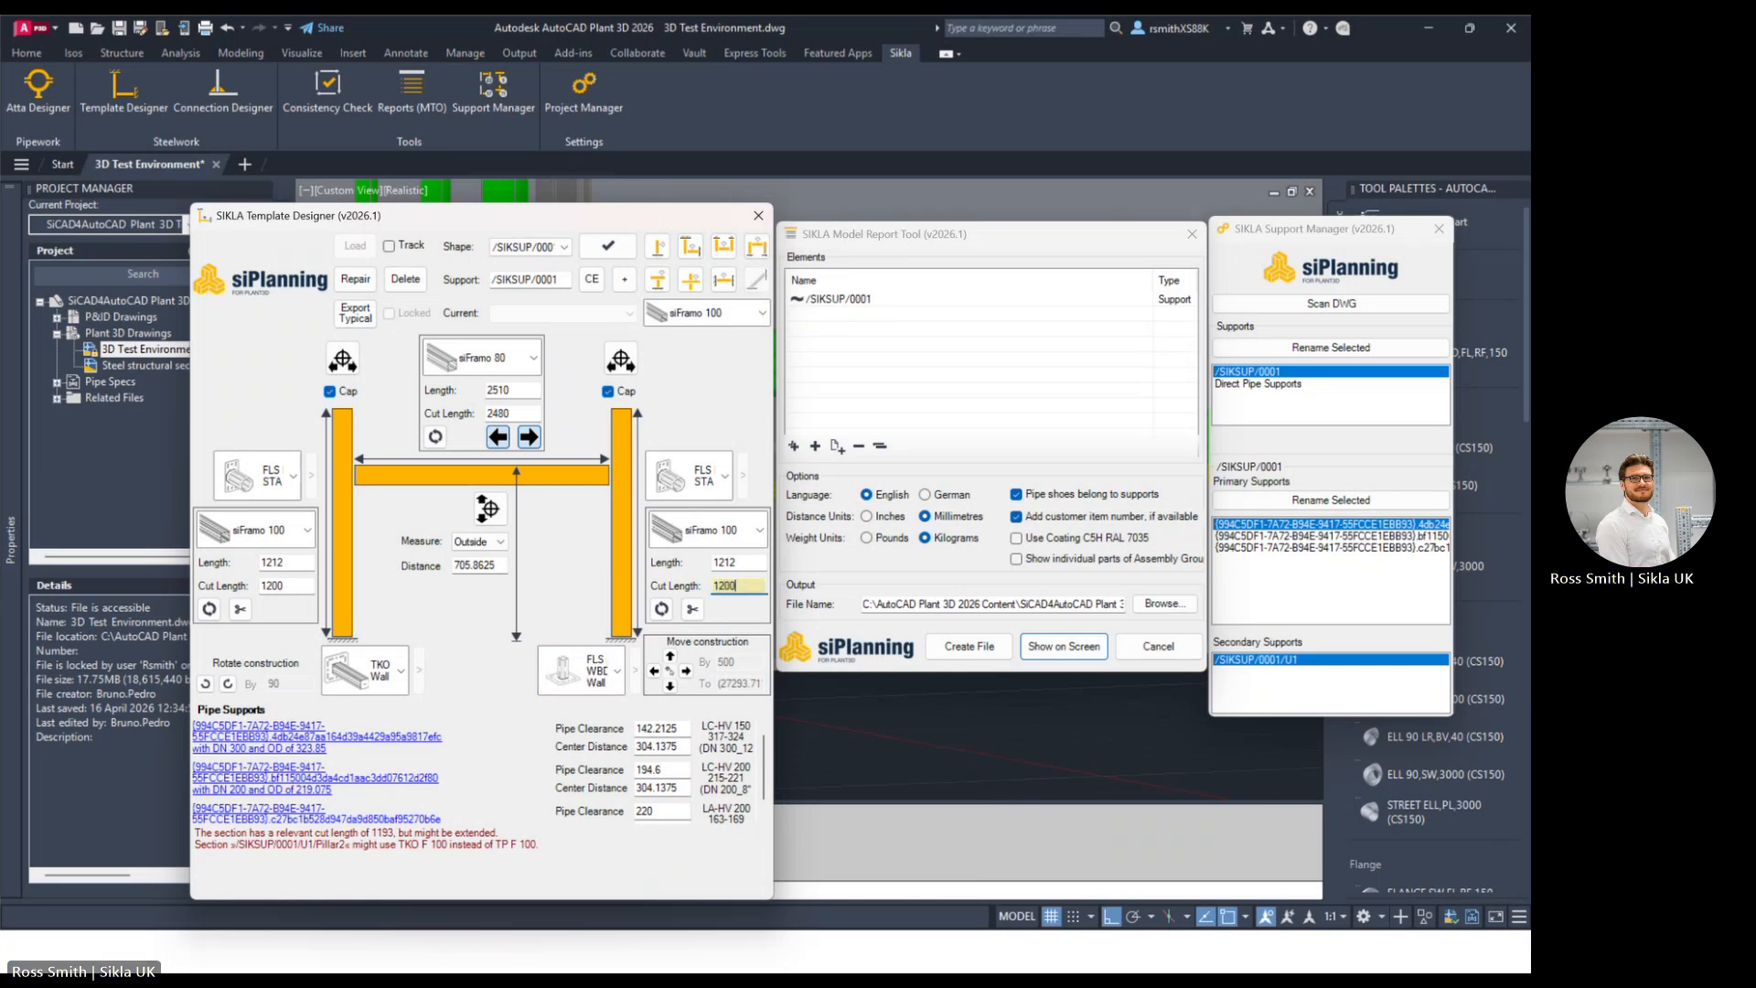
text(200)
key(Return)
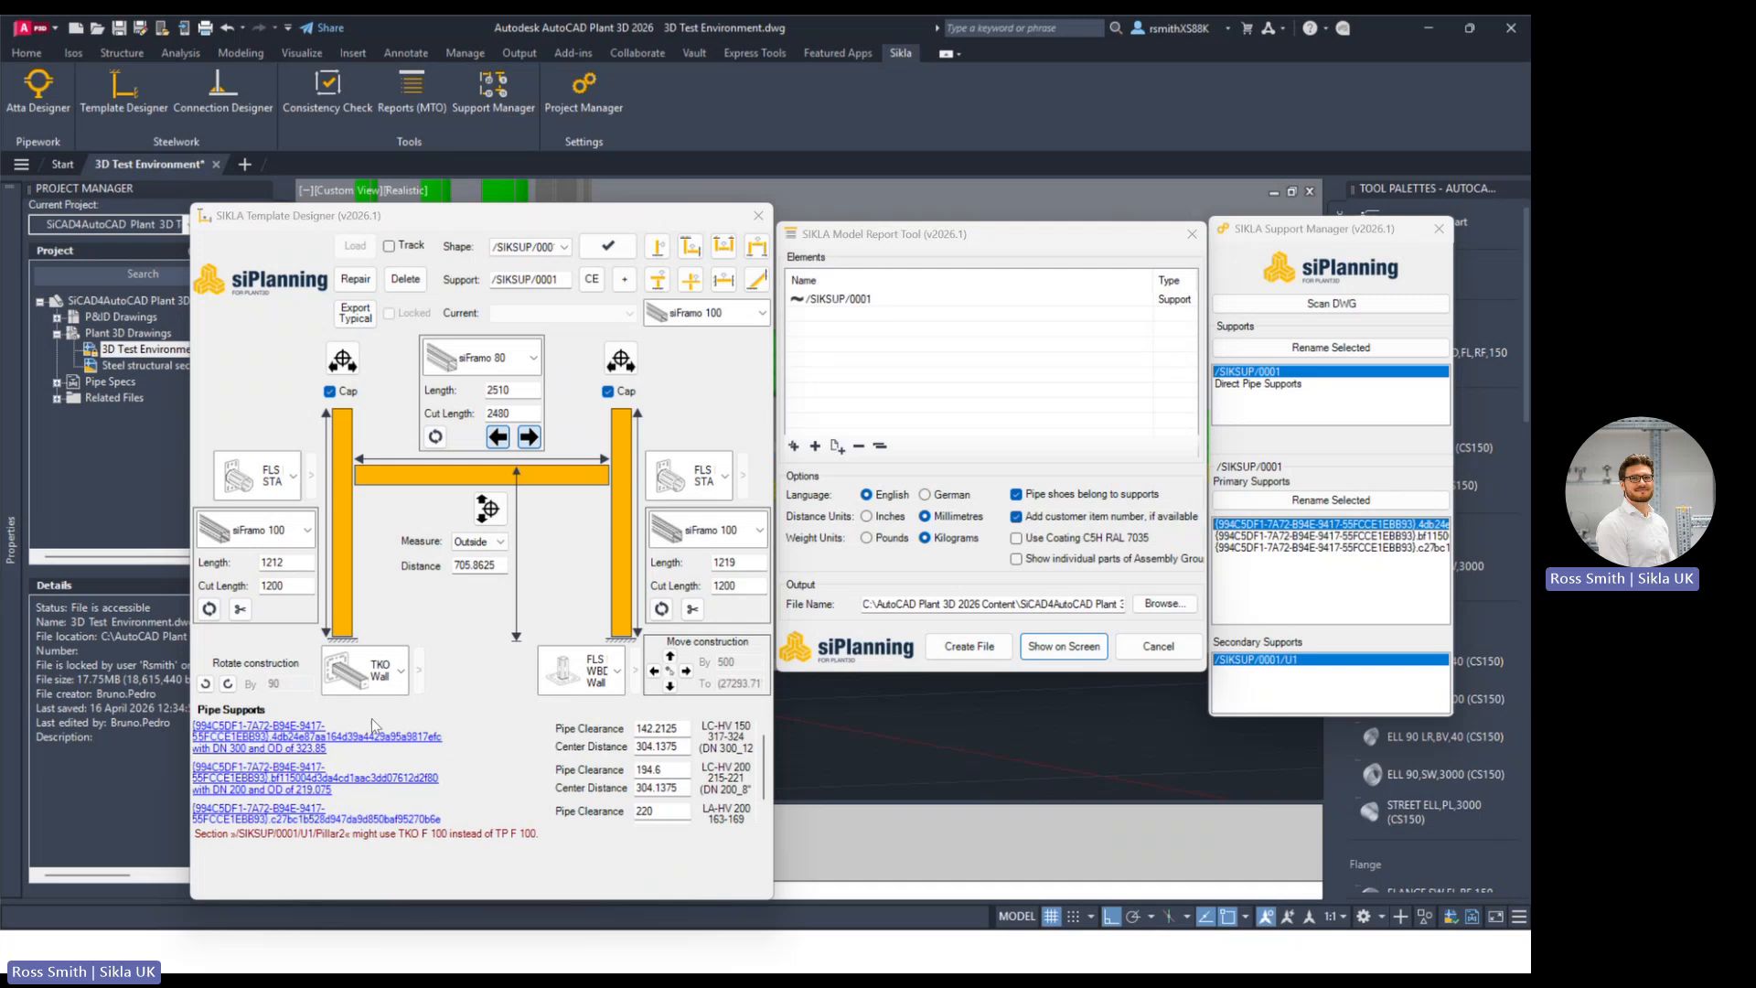
Step: Change the base connections of Pillar1 and Pillar2 to FLS F WBD F 100-80/120 (top) Wall Anchor
click(400, 677)
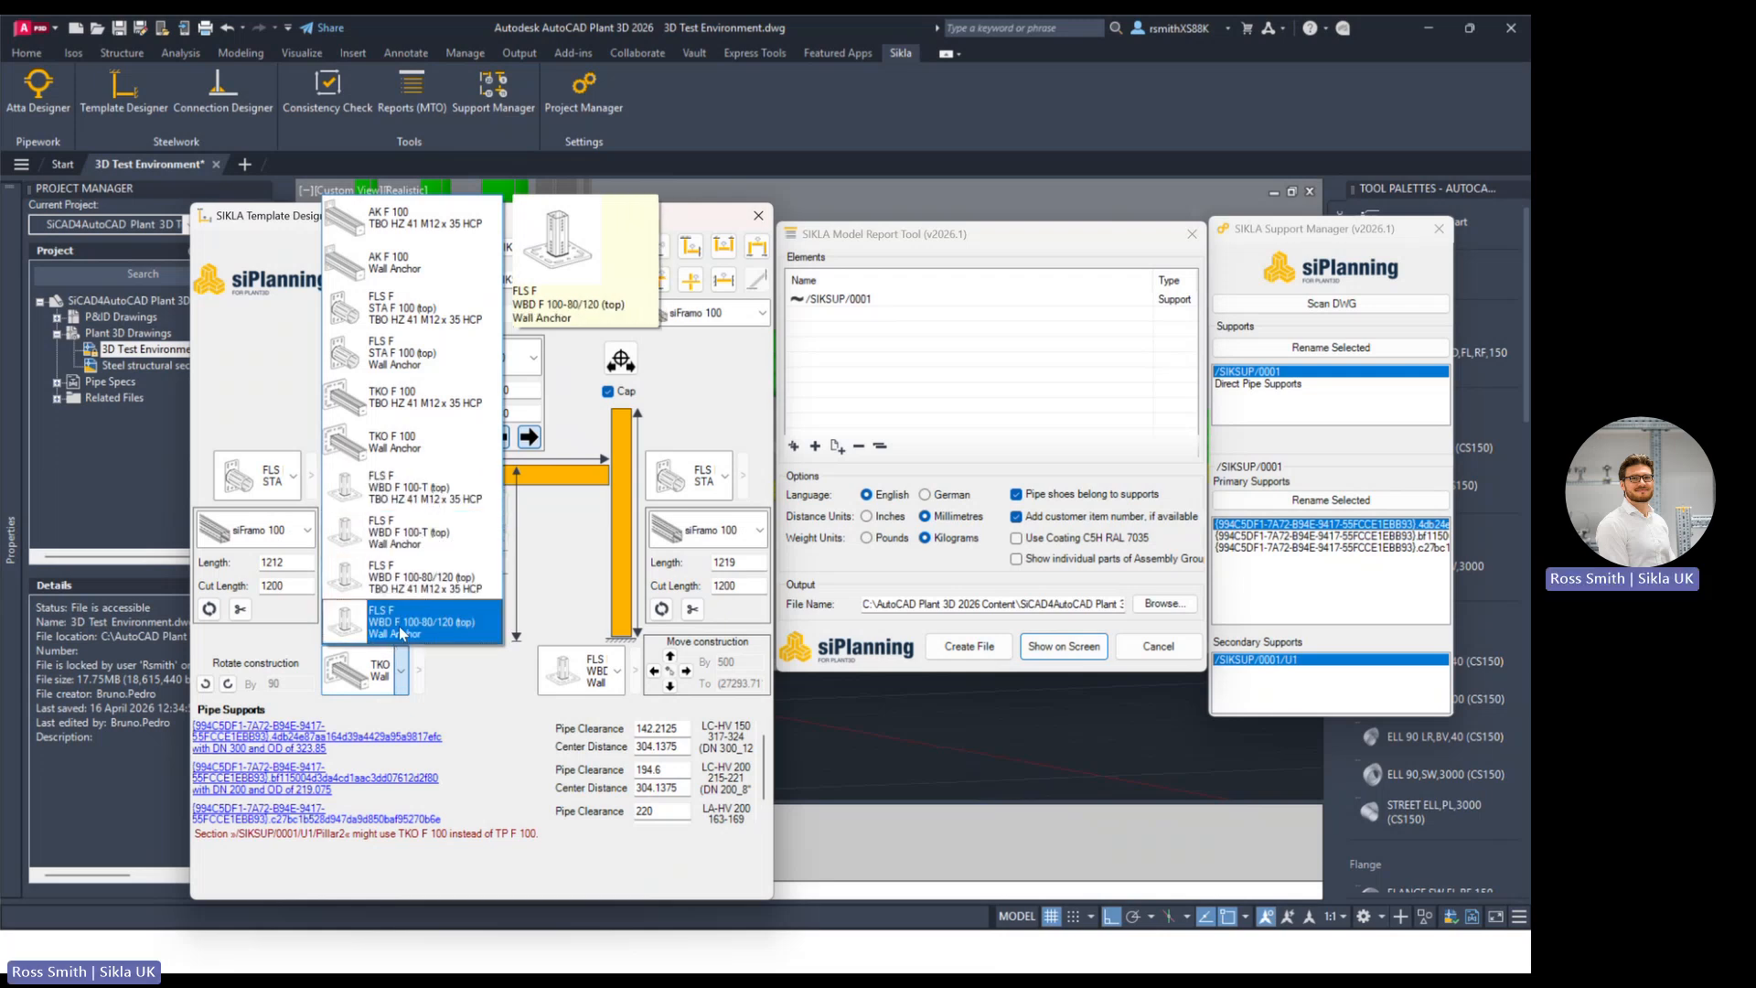
click(388, 622)
click(620, 674)
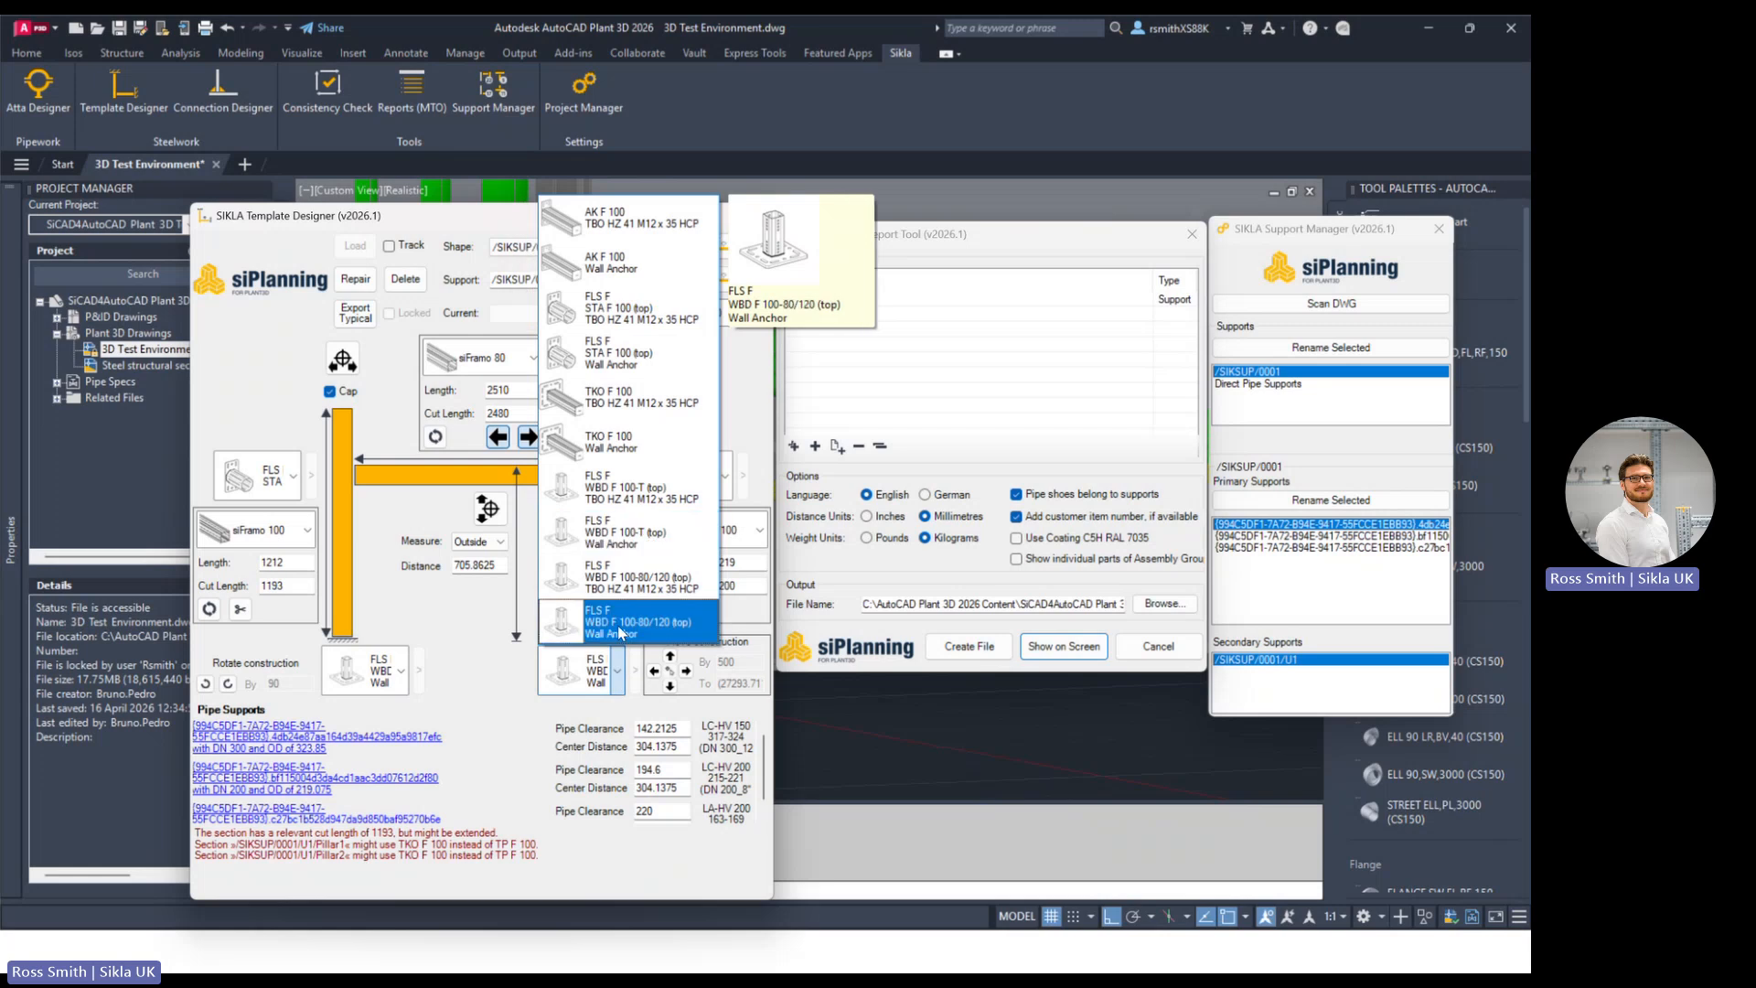
click(621, 629)
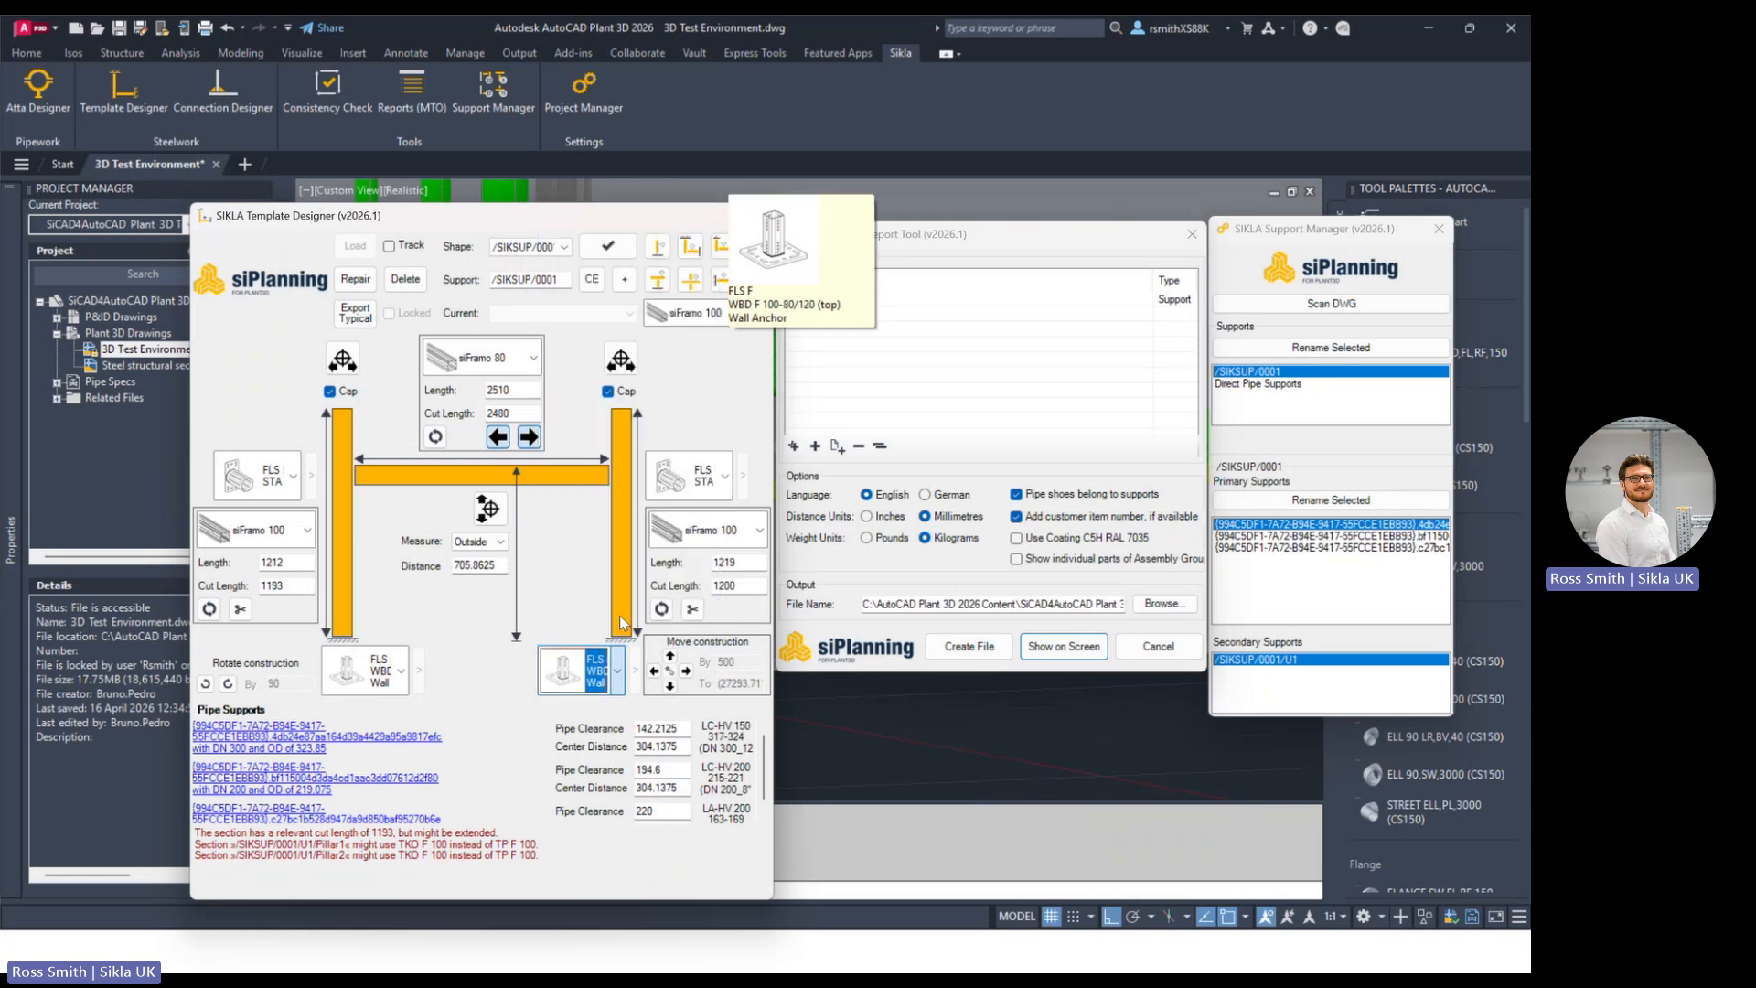
Step: Set the cut length of Pillar1 to 1200
double_click(272, 584)
text(12)
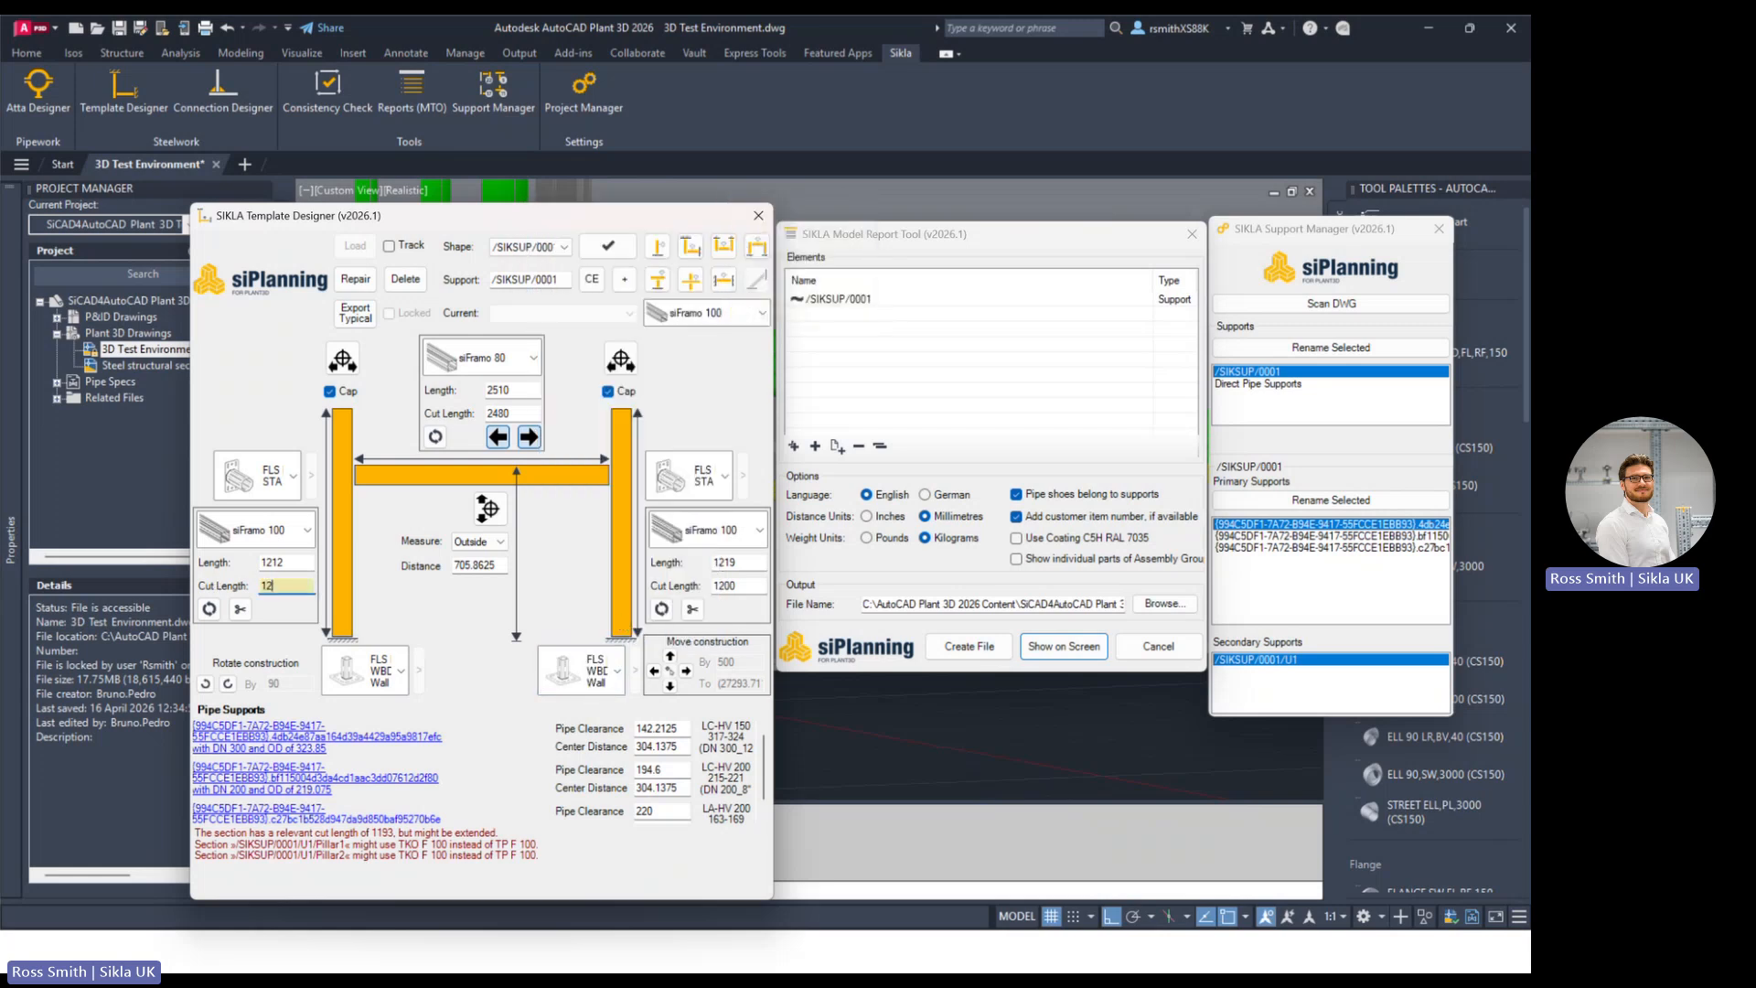
text(00)
key(Return)
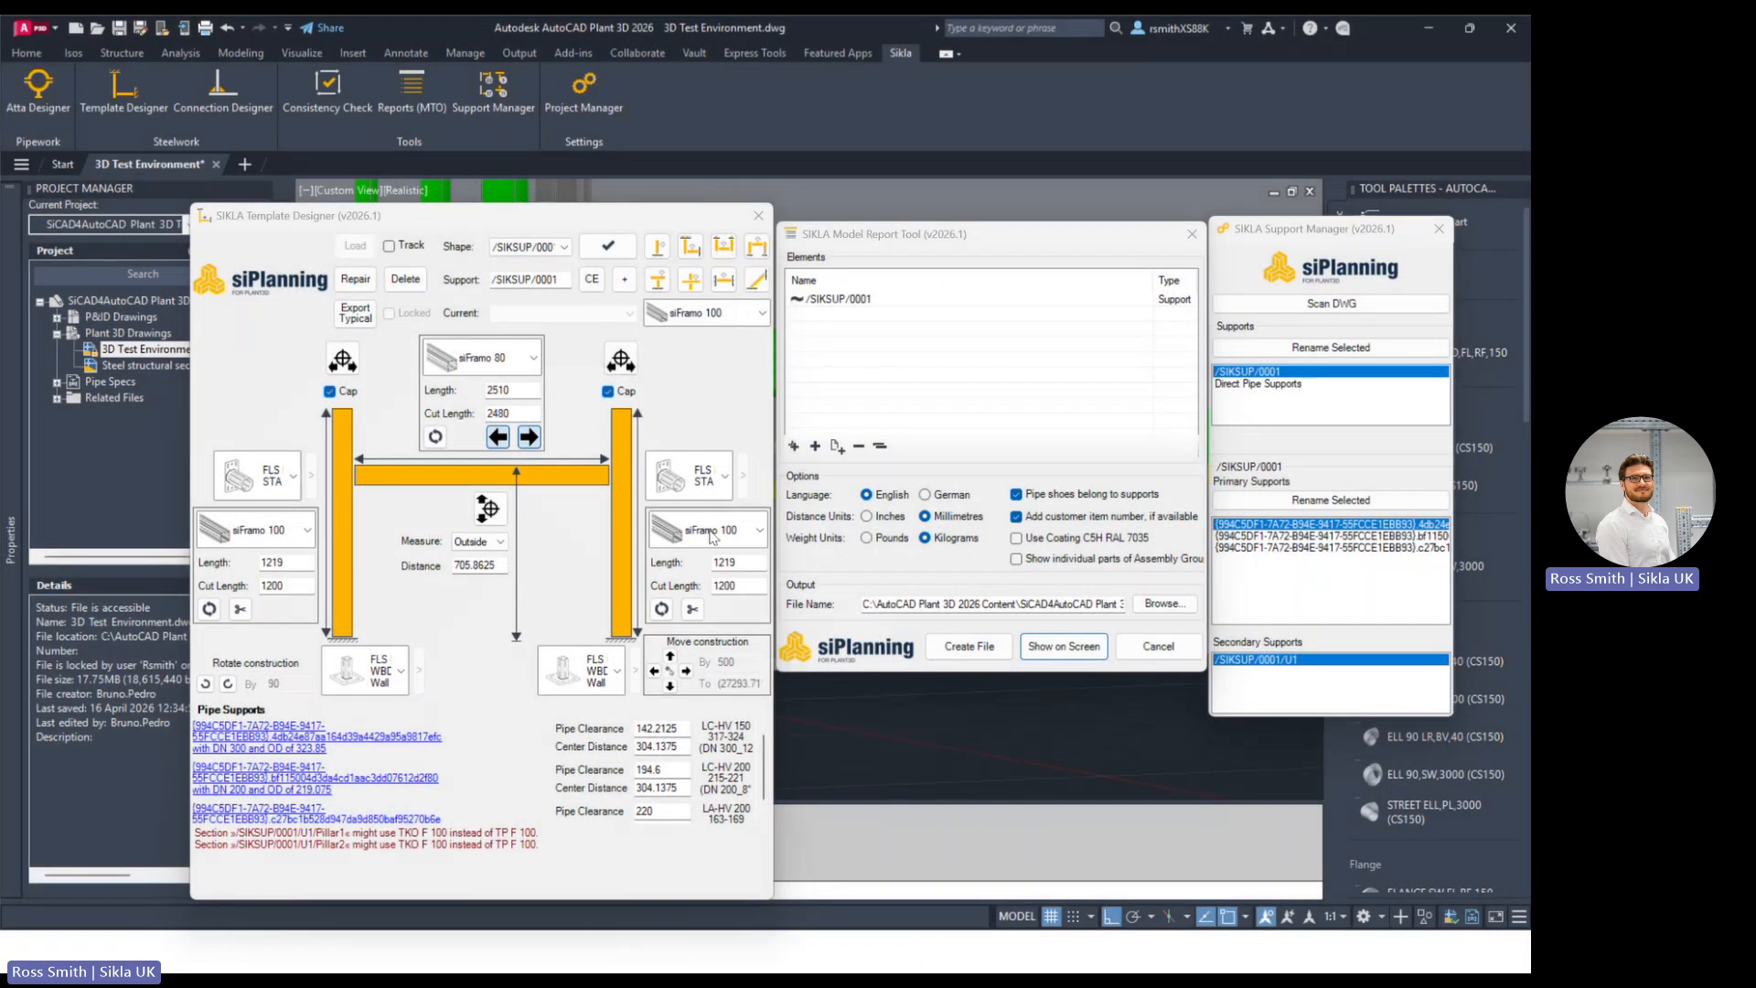
Step: Select /SIKSUP/0001 in the report elements and show the part list for the revised frame on screen
click(919, 238)
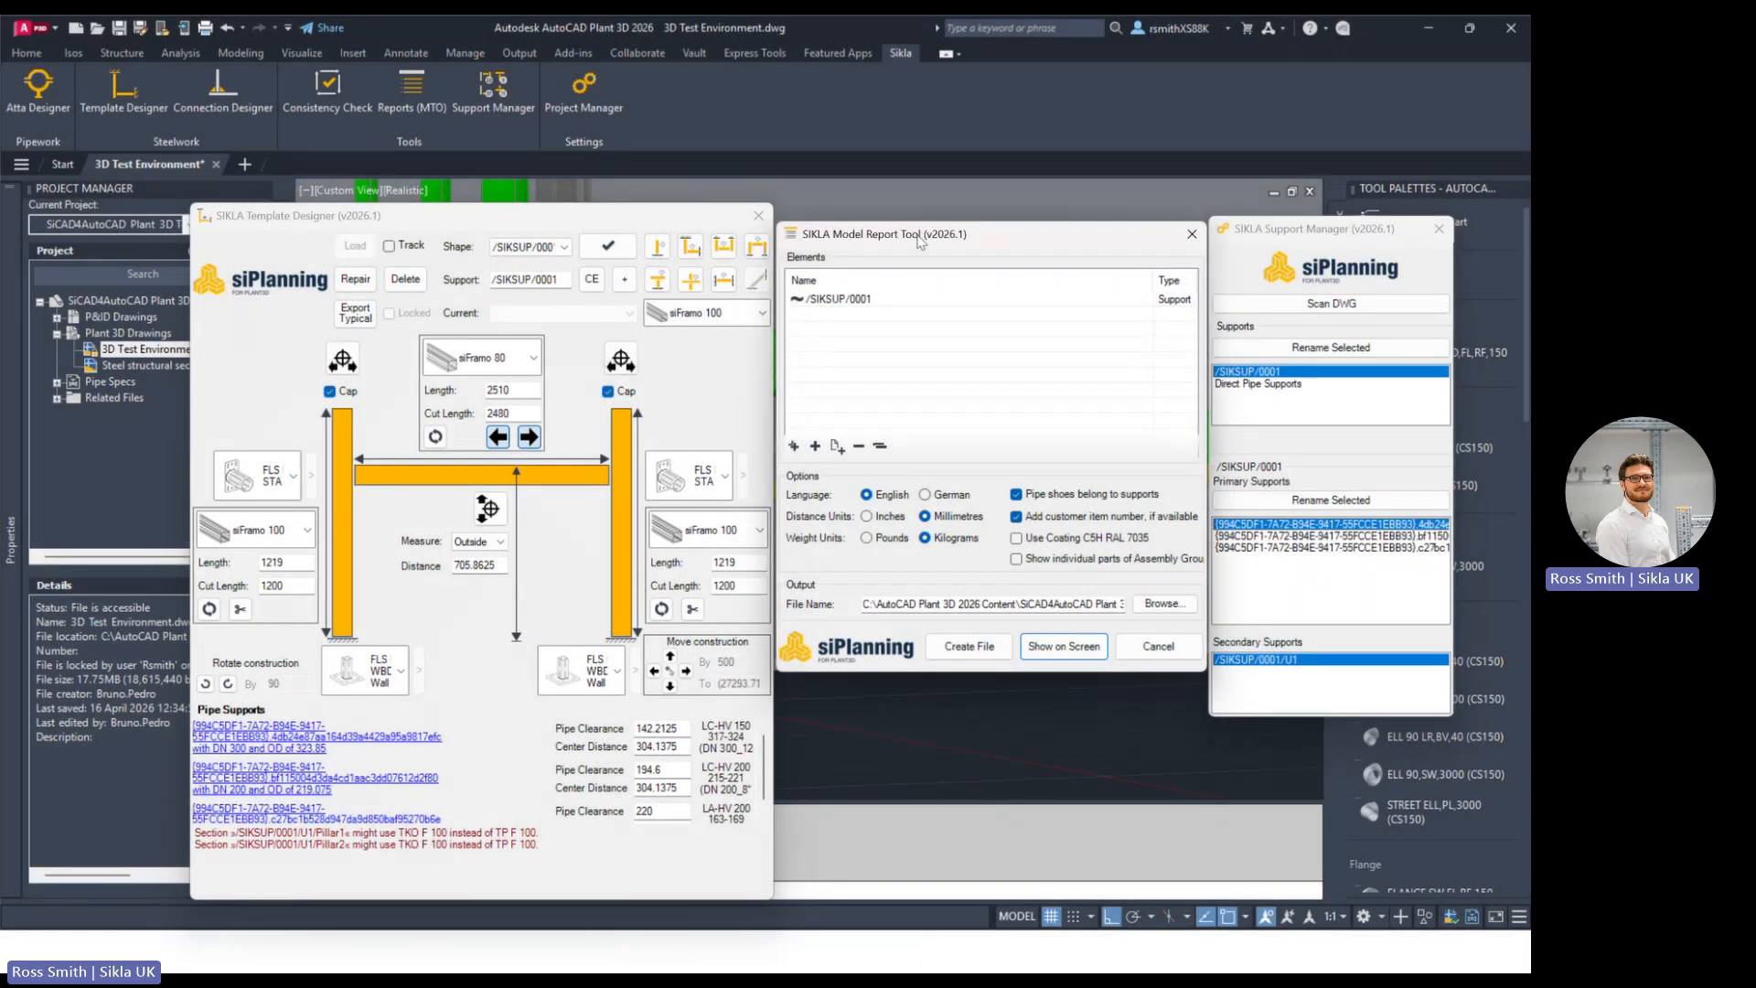
click(857, 301)
click(1086, 652)
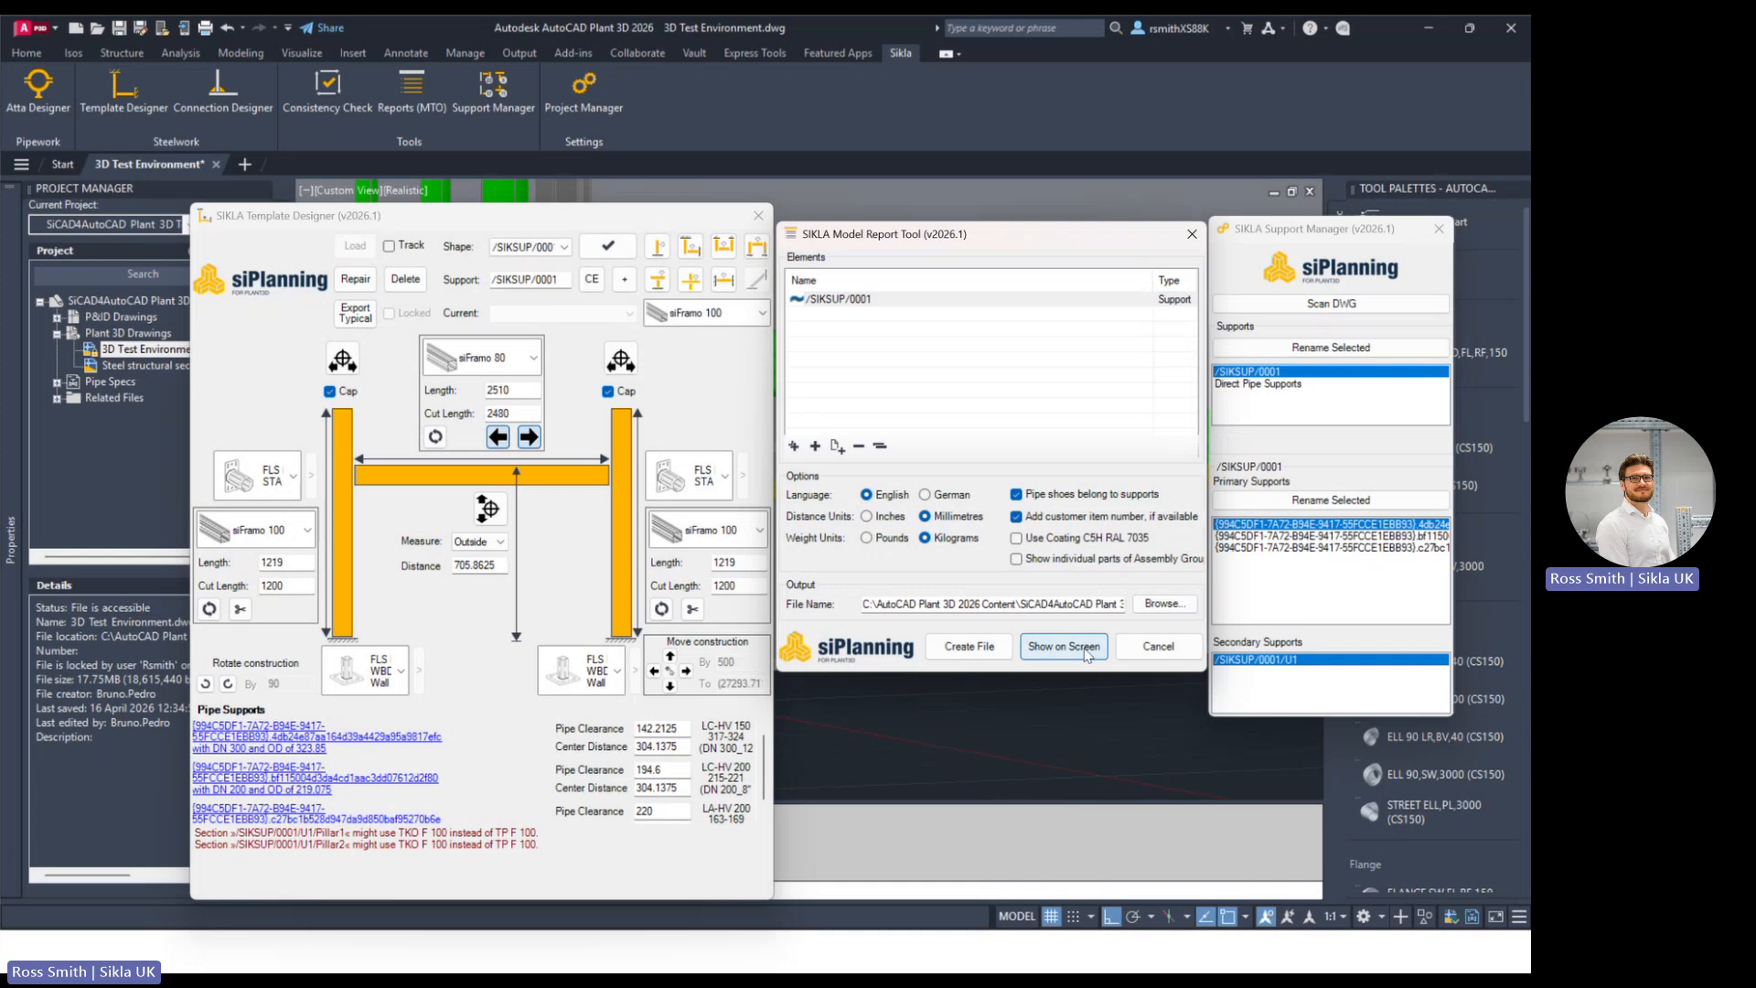
Step: Review the item quantities, cut lengths and weights in the revised frame's total part list and close it
drag(394, 54, 1146, 285)
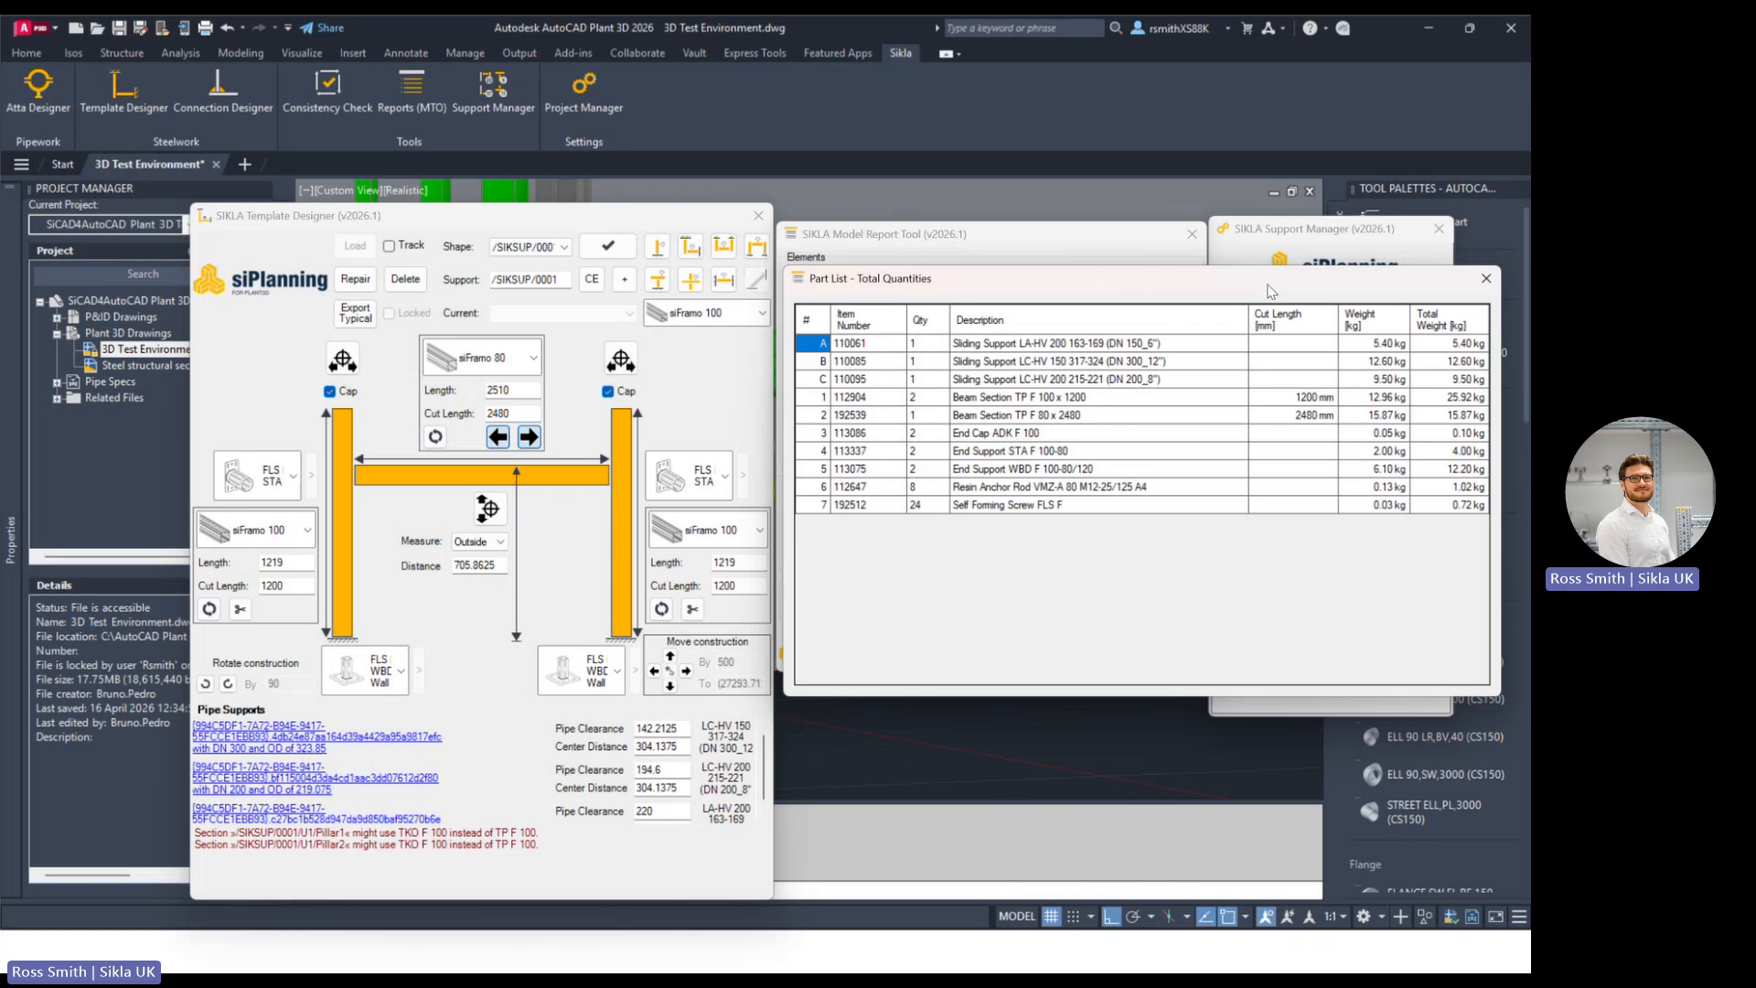
drag(1253, 295, 1227, 311)
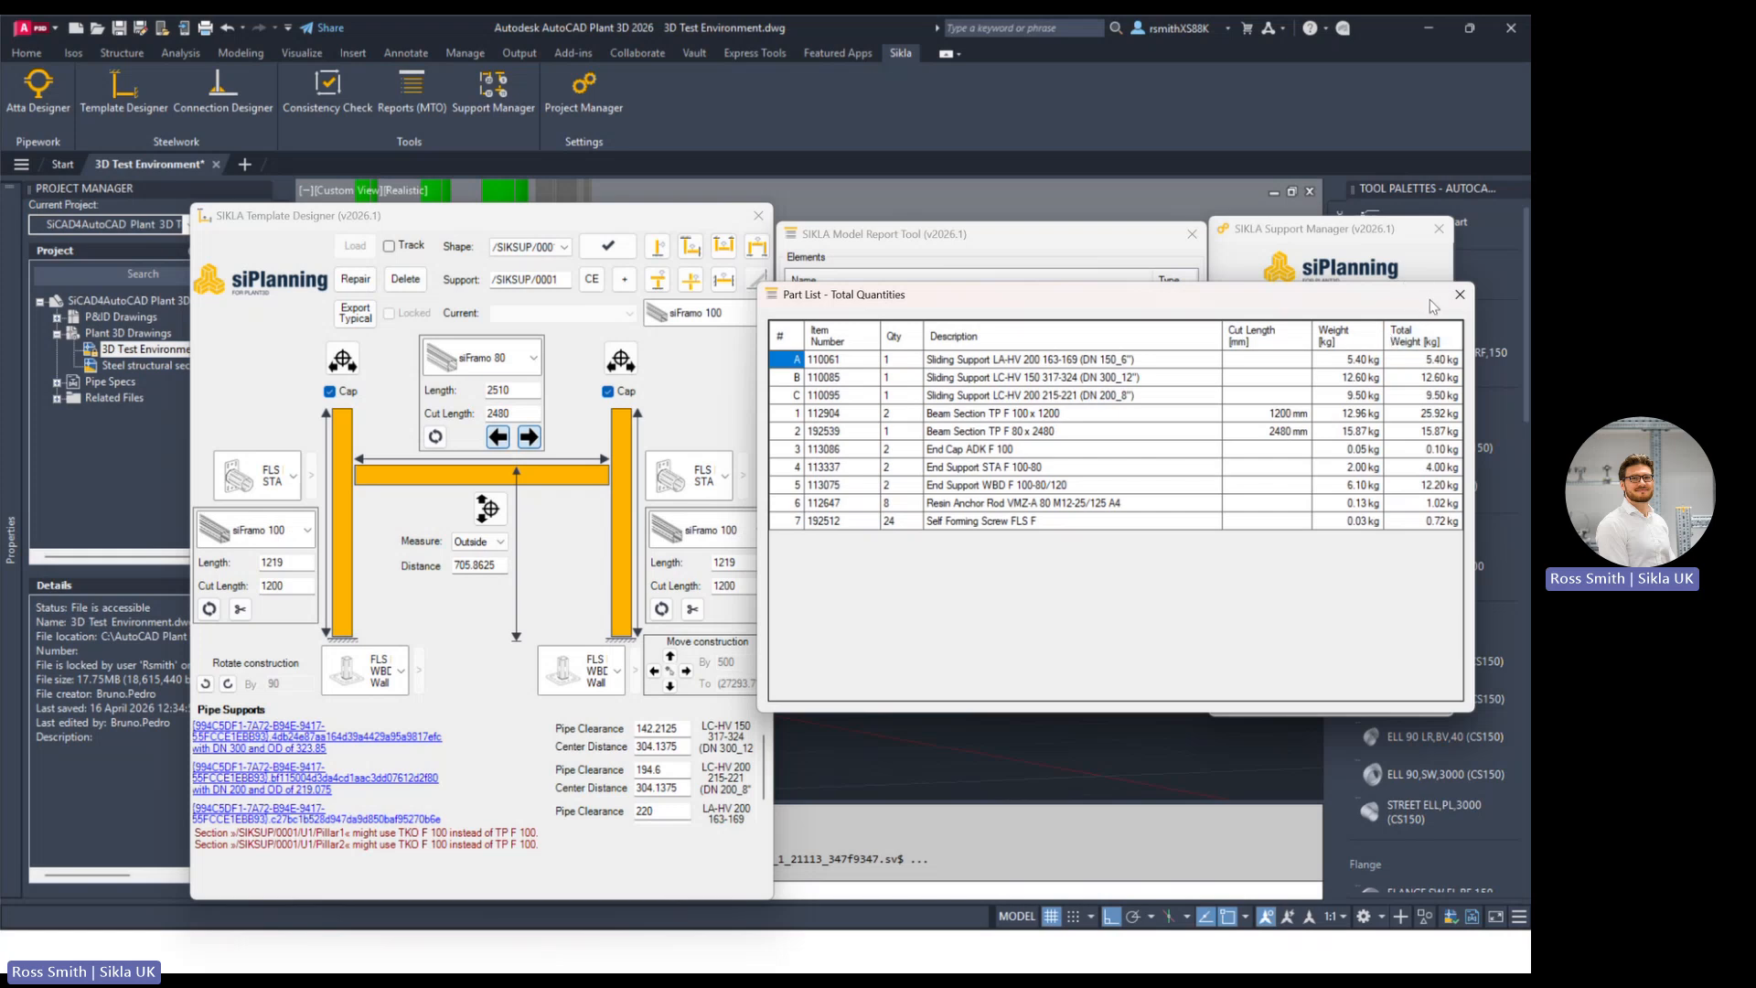
click(1460, 295)
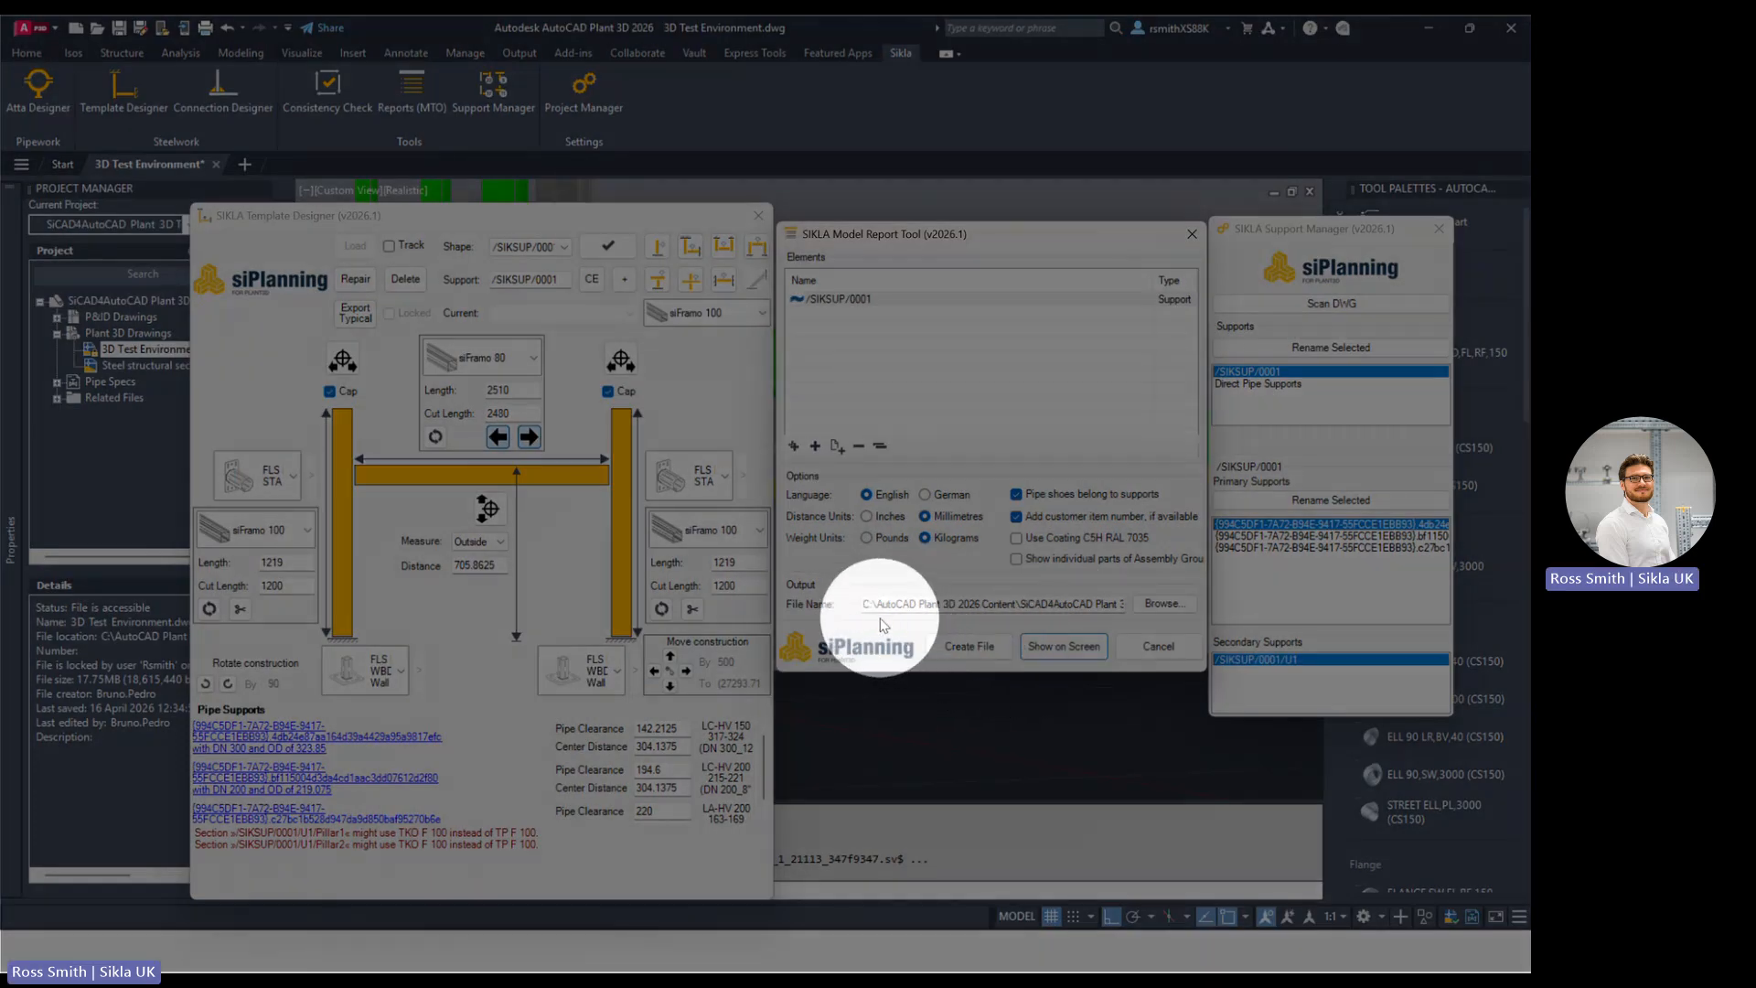
Step: Check the output path and on-screen part list for /SIKSUP/0001, and create the report file mto.xlsx
drag(878, 604, 1150, 594)
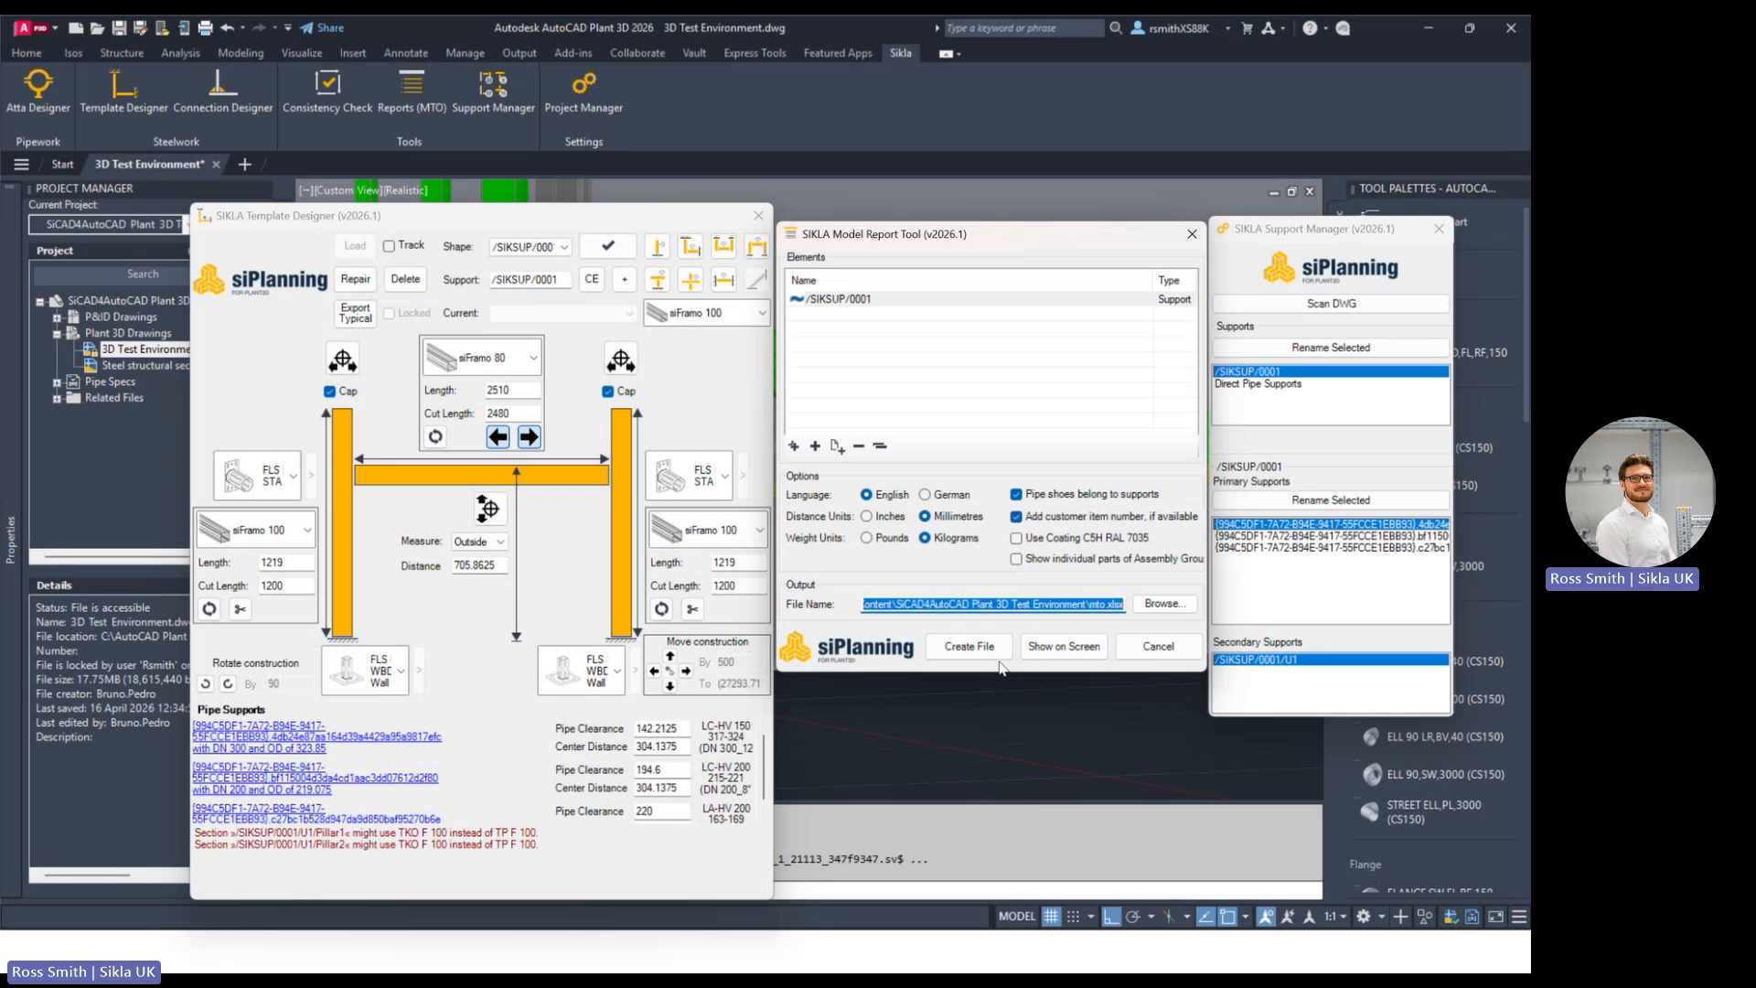
click(932, 604)
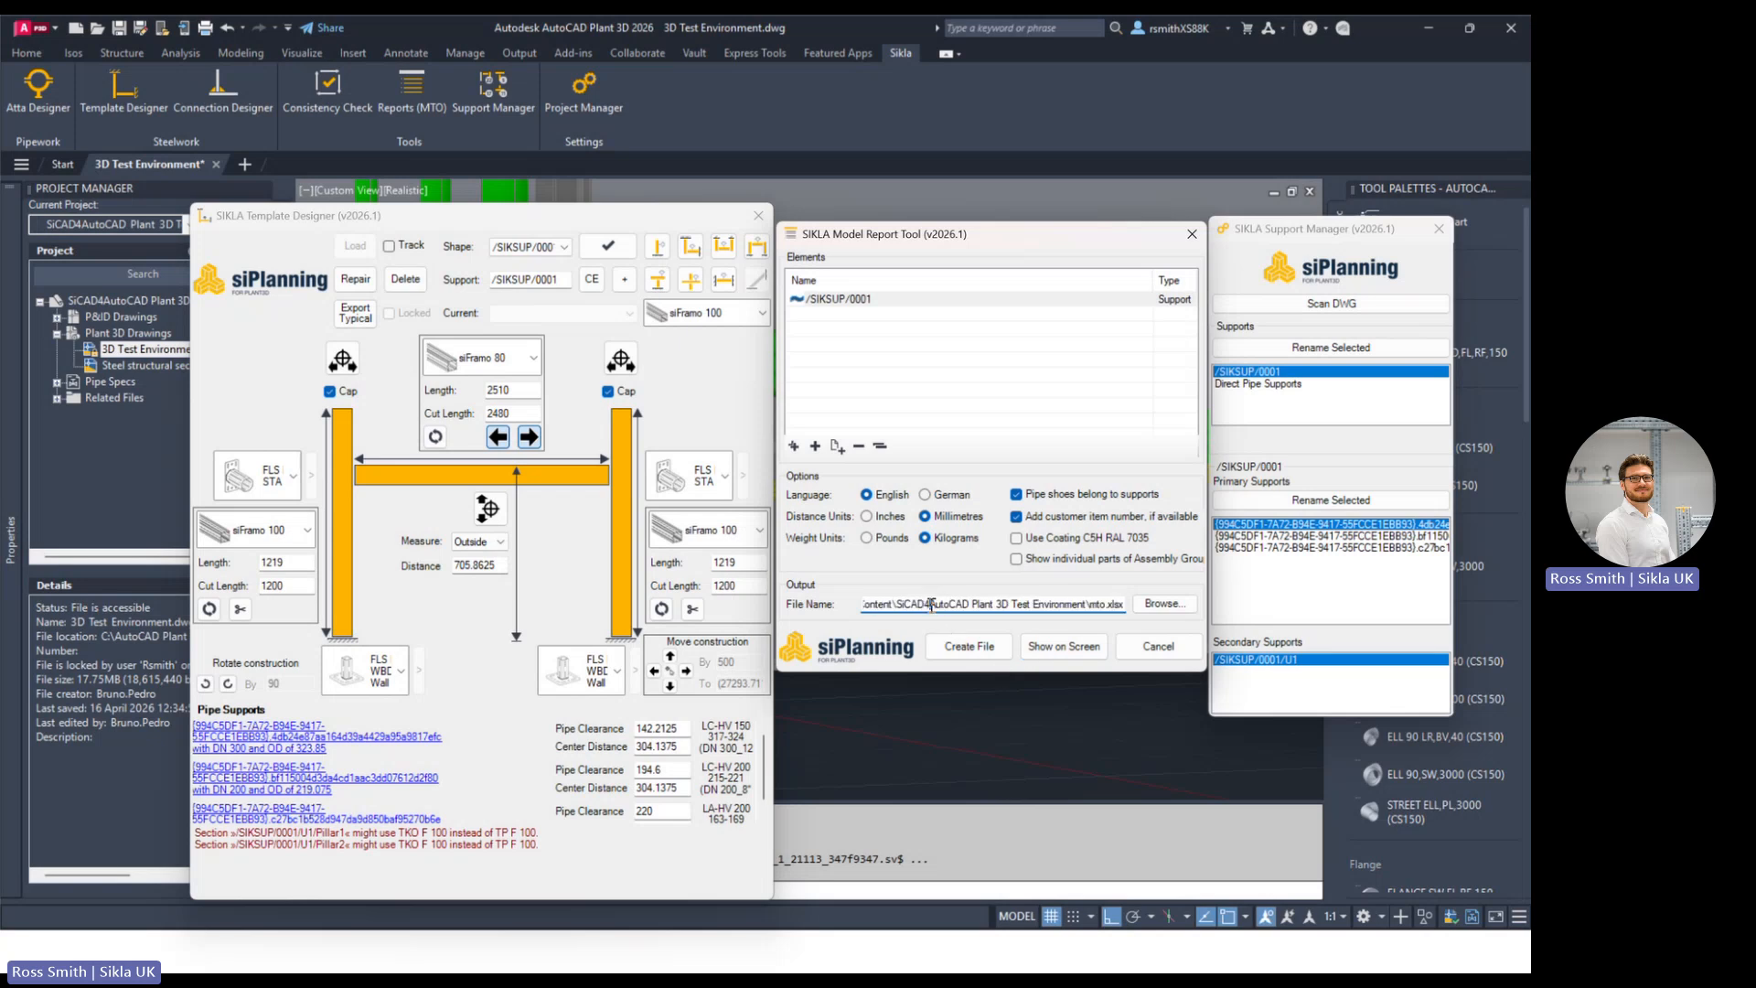
click(1052, 648)
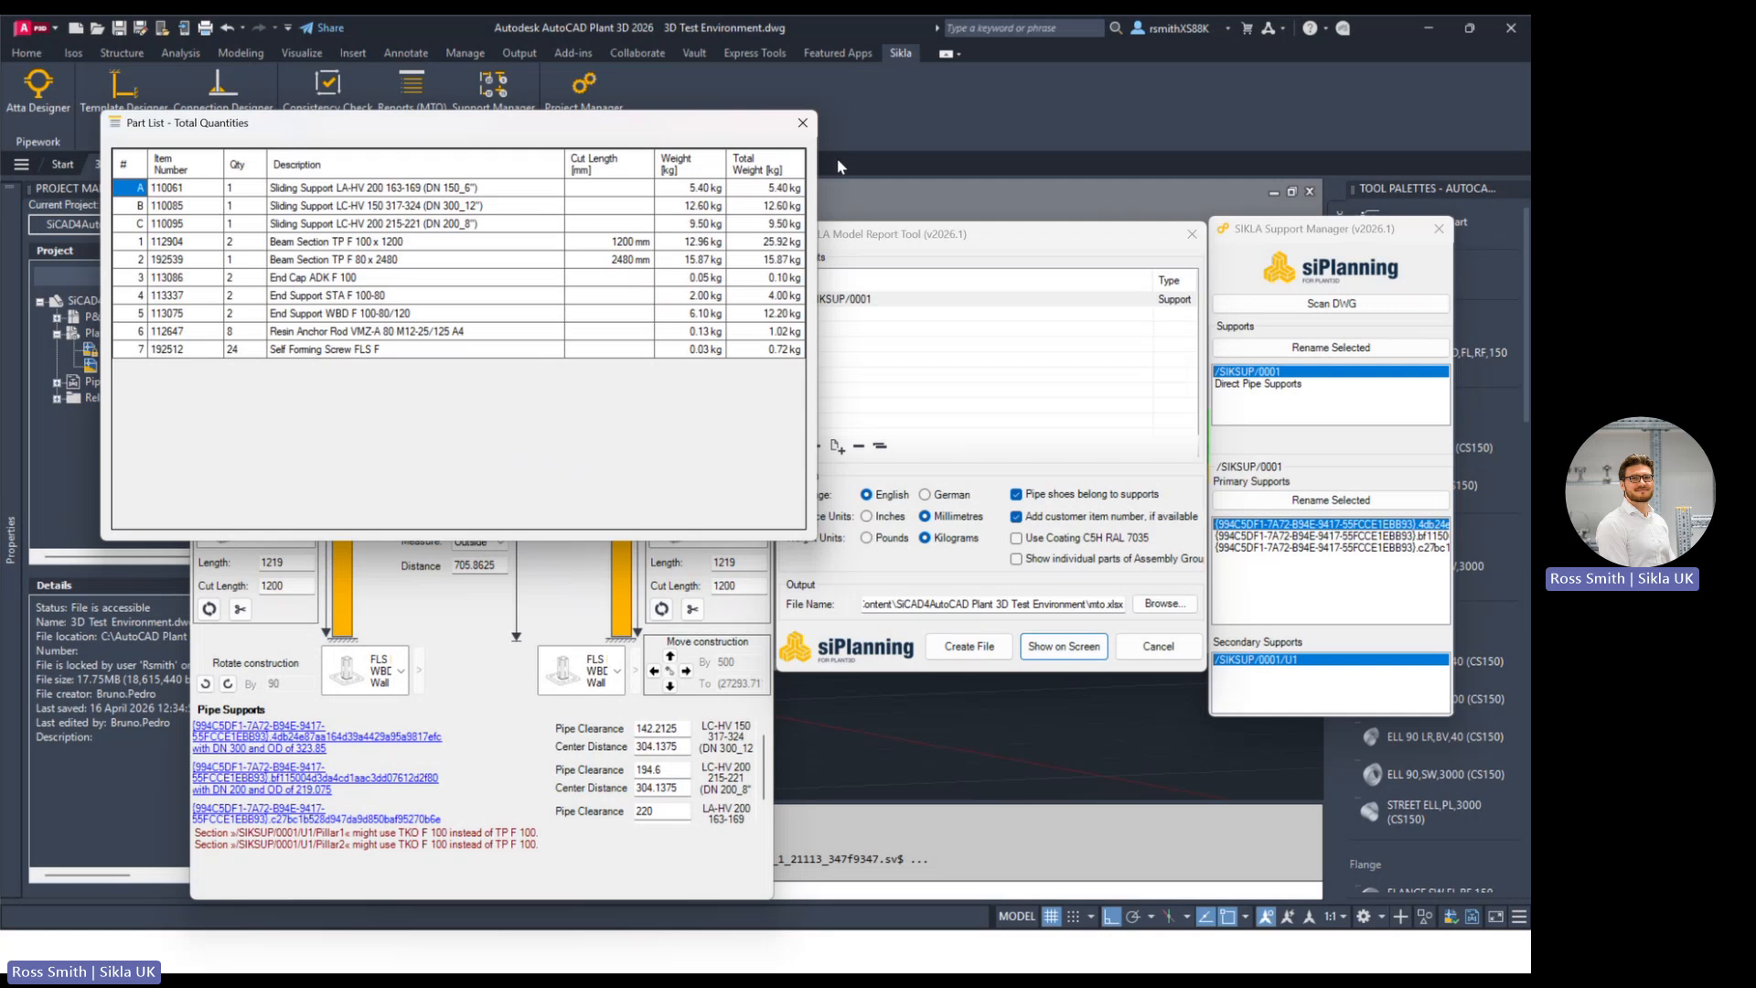
click(803, 123)
click(979, 646)
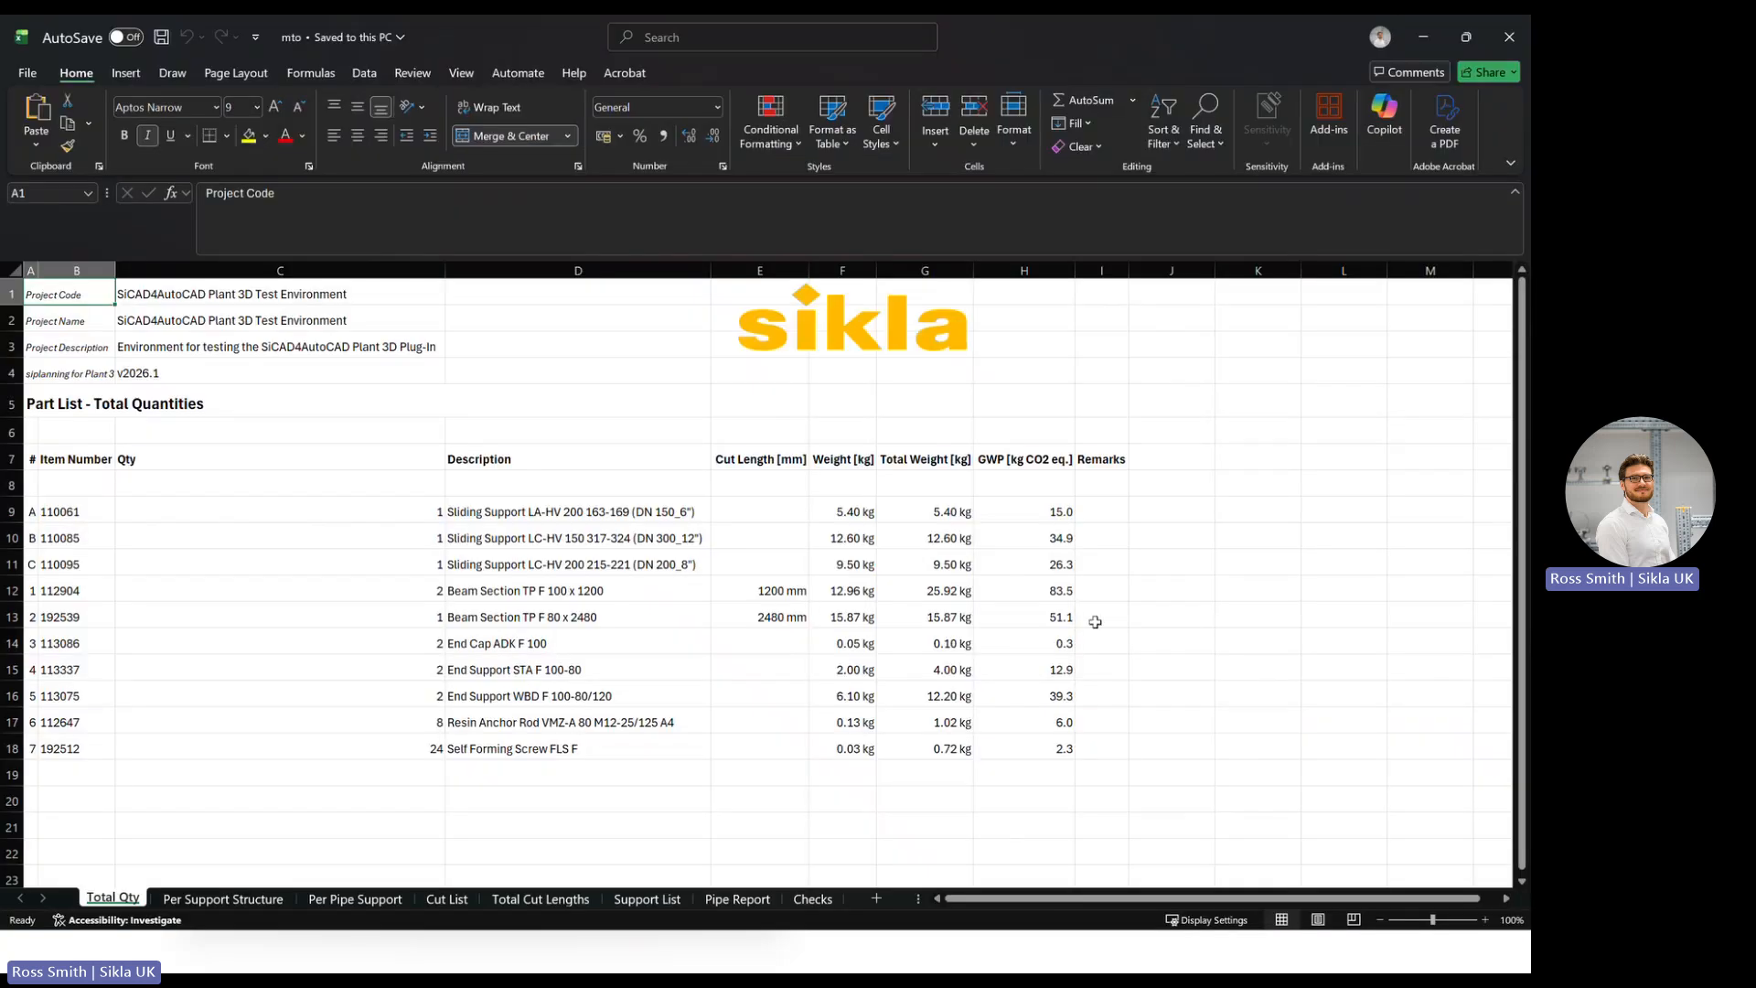
Step: Examine the part lists on the Total Qty, Per Support Structure and Per Pipe Support sheets of the mto workbook
click(1197, 620)
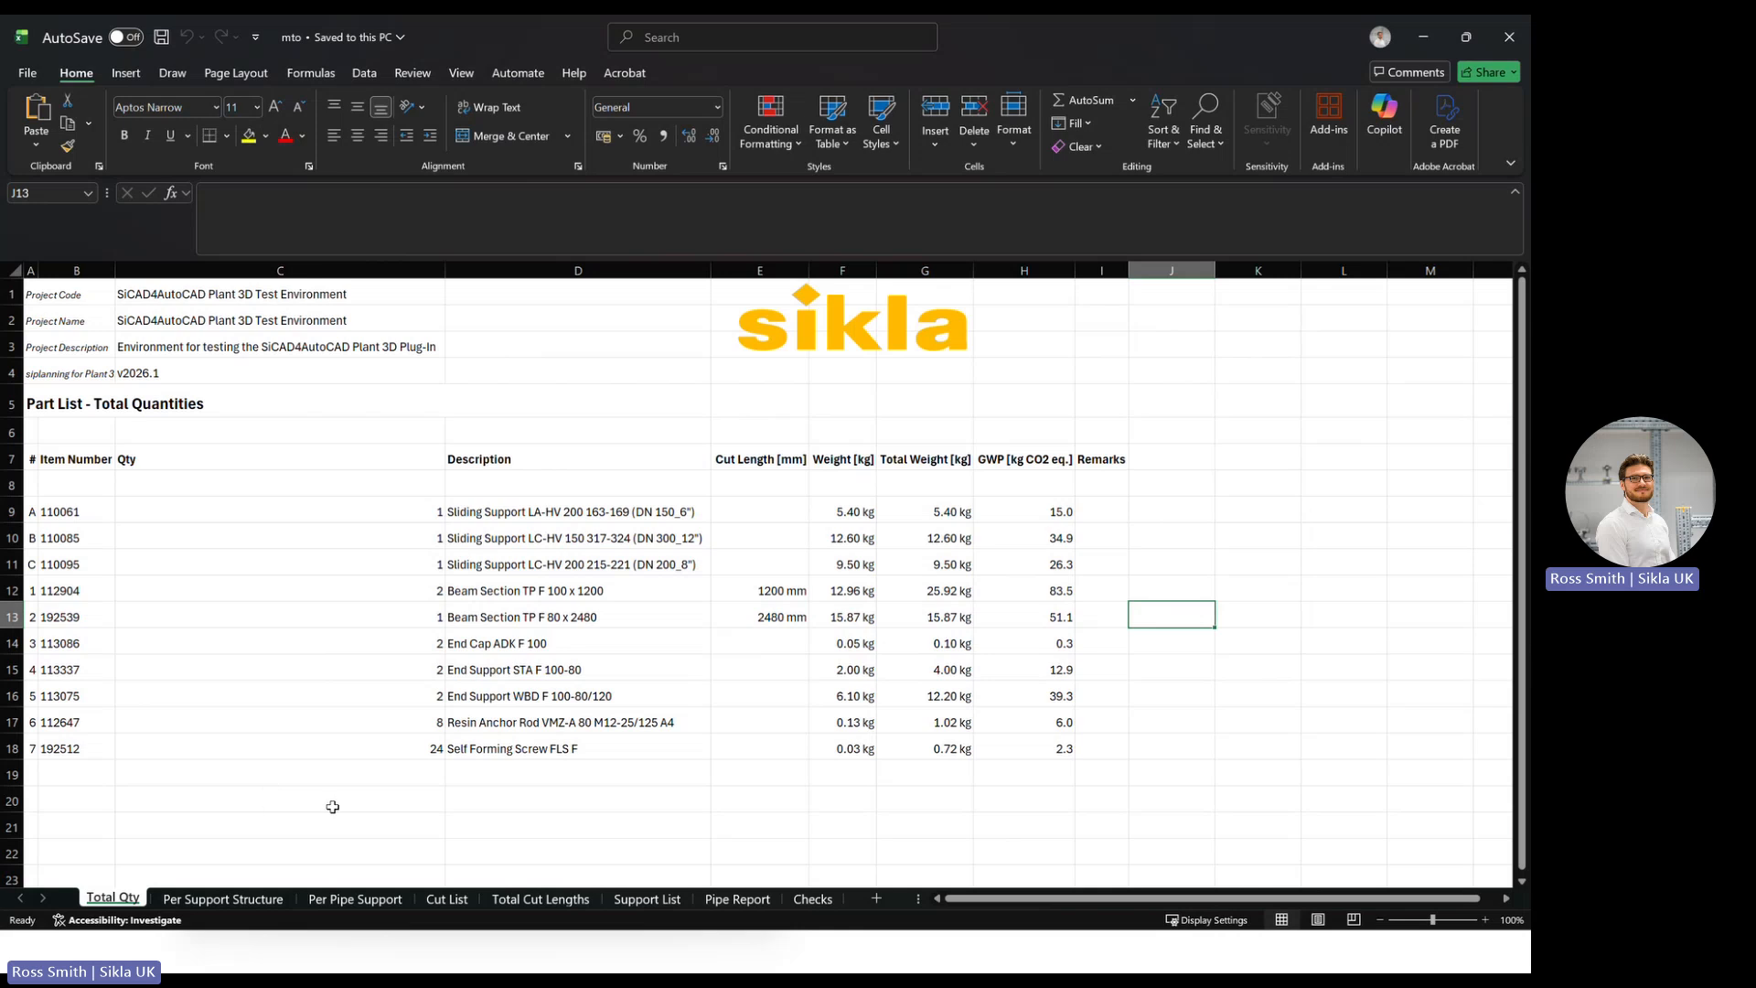
click(345, 779)
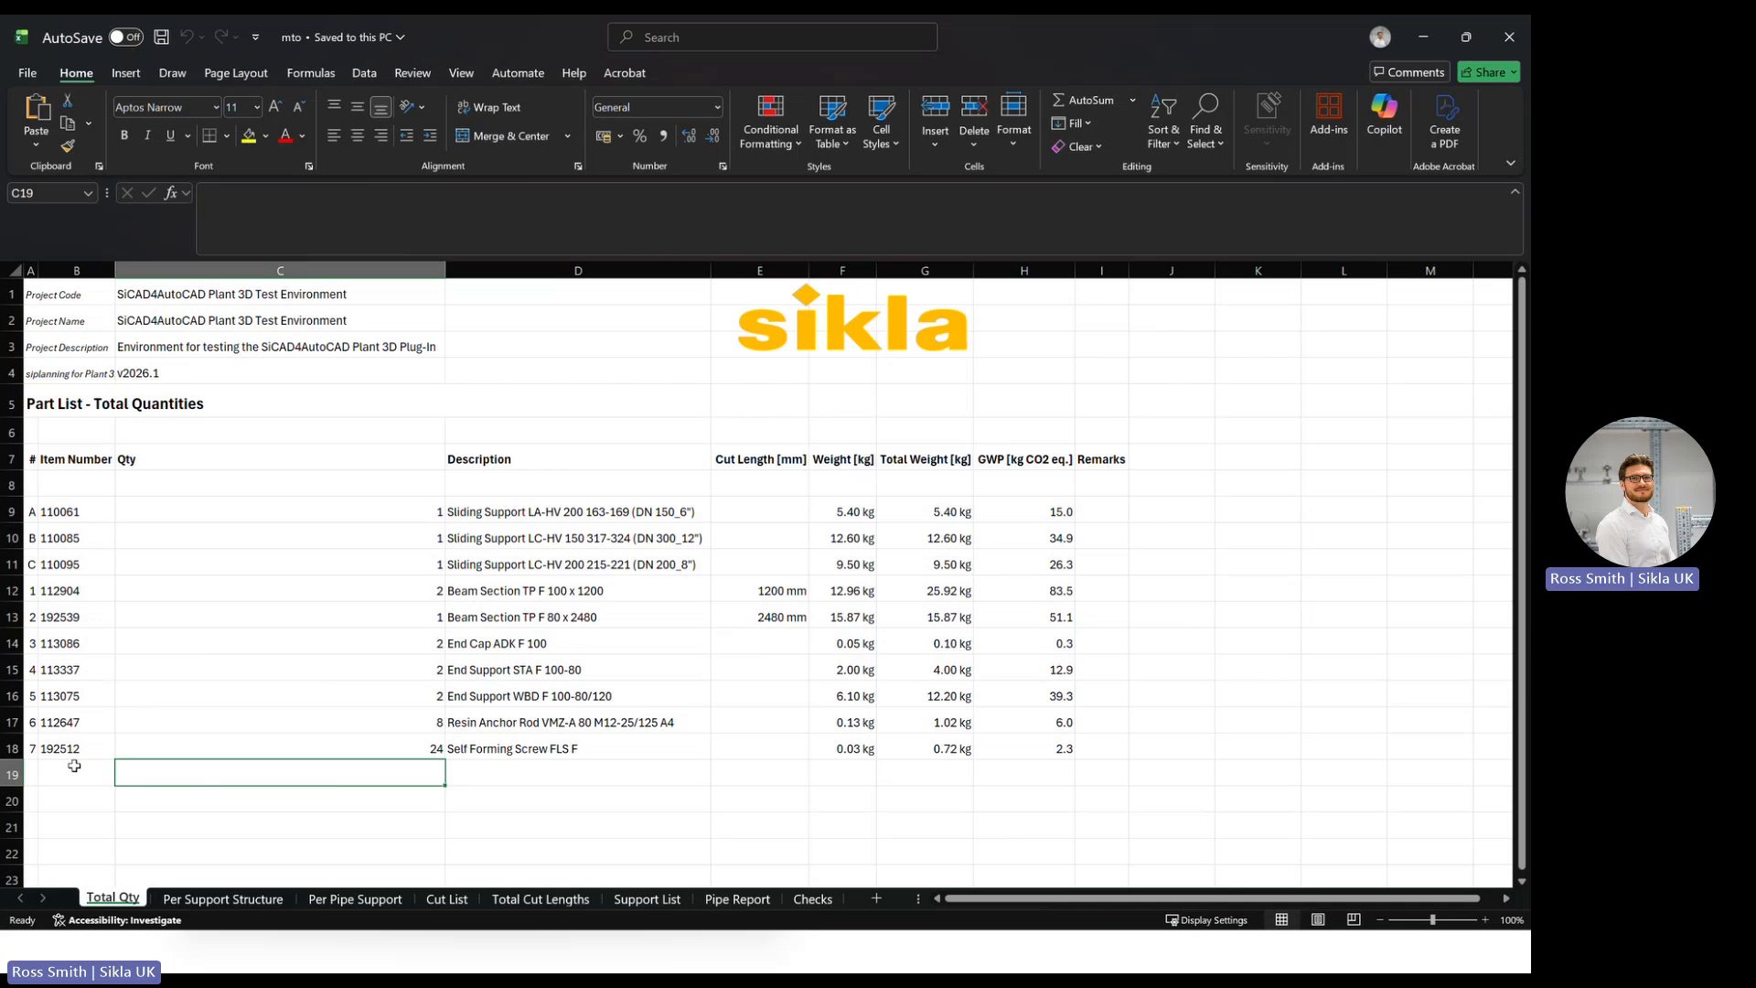
click(229, 900)
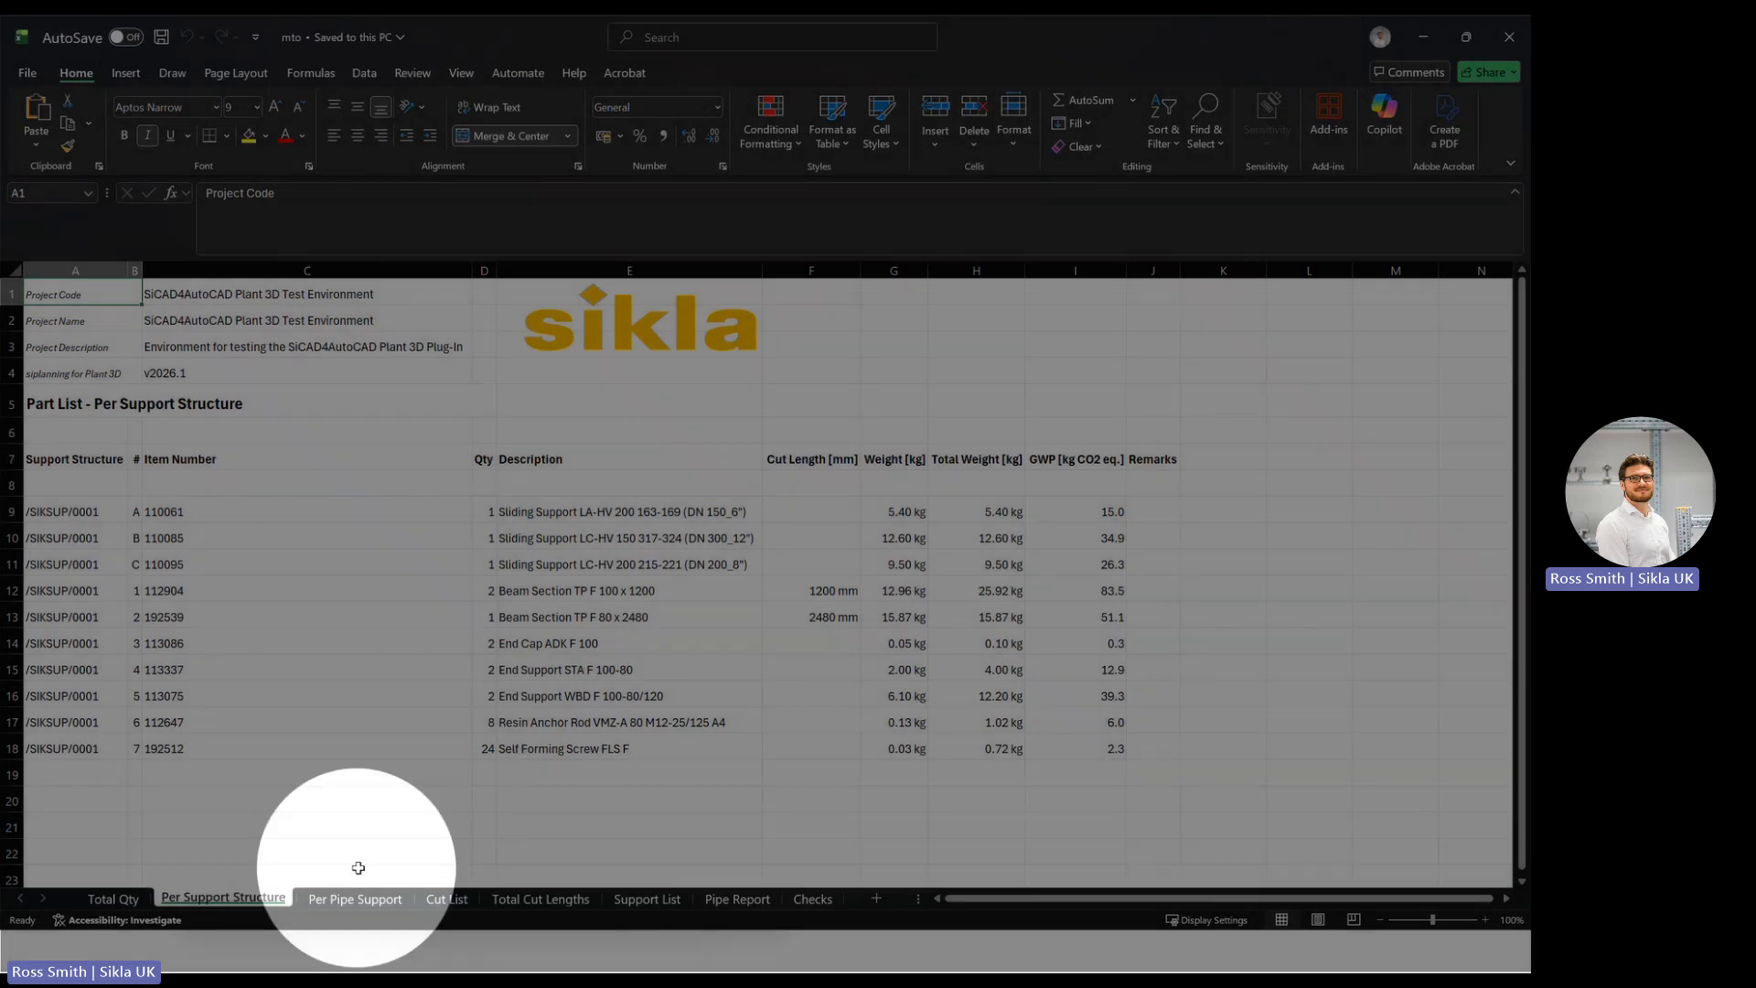
click(357, 899)
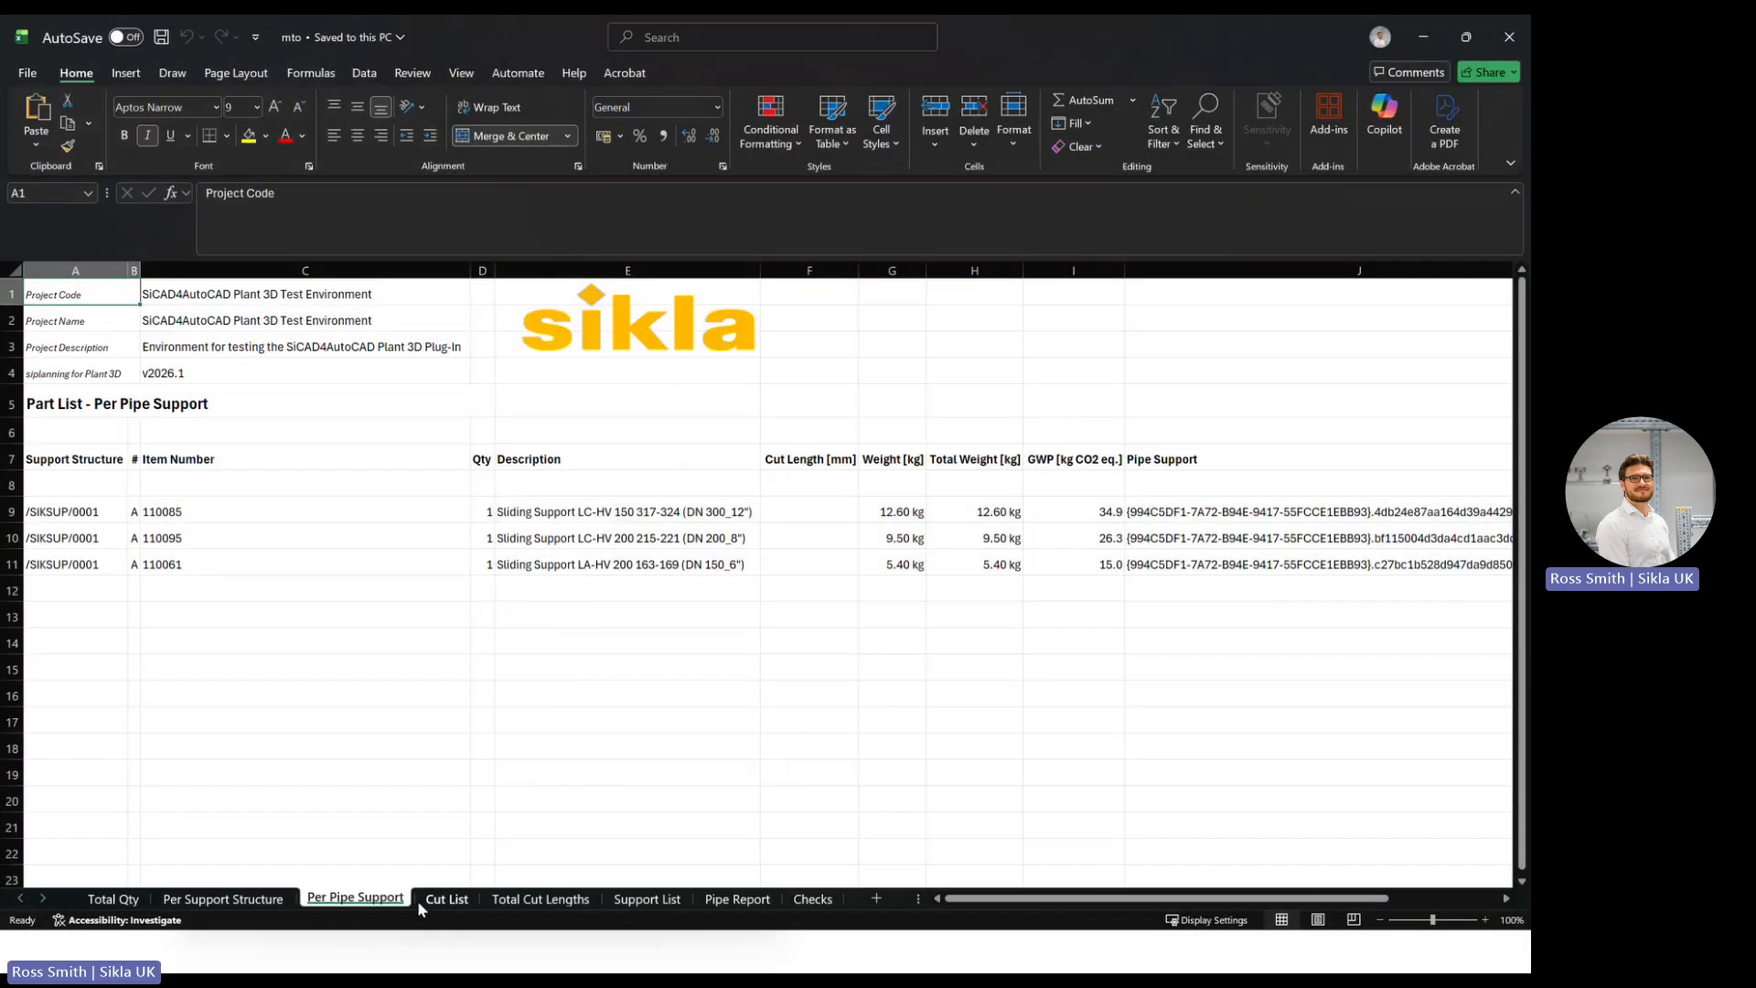
Step: Compare the beam sections on the Cut List sheet with those on the Total Cut Lengths sheet
click(448, 900)
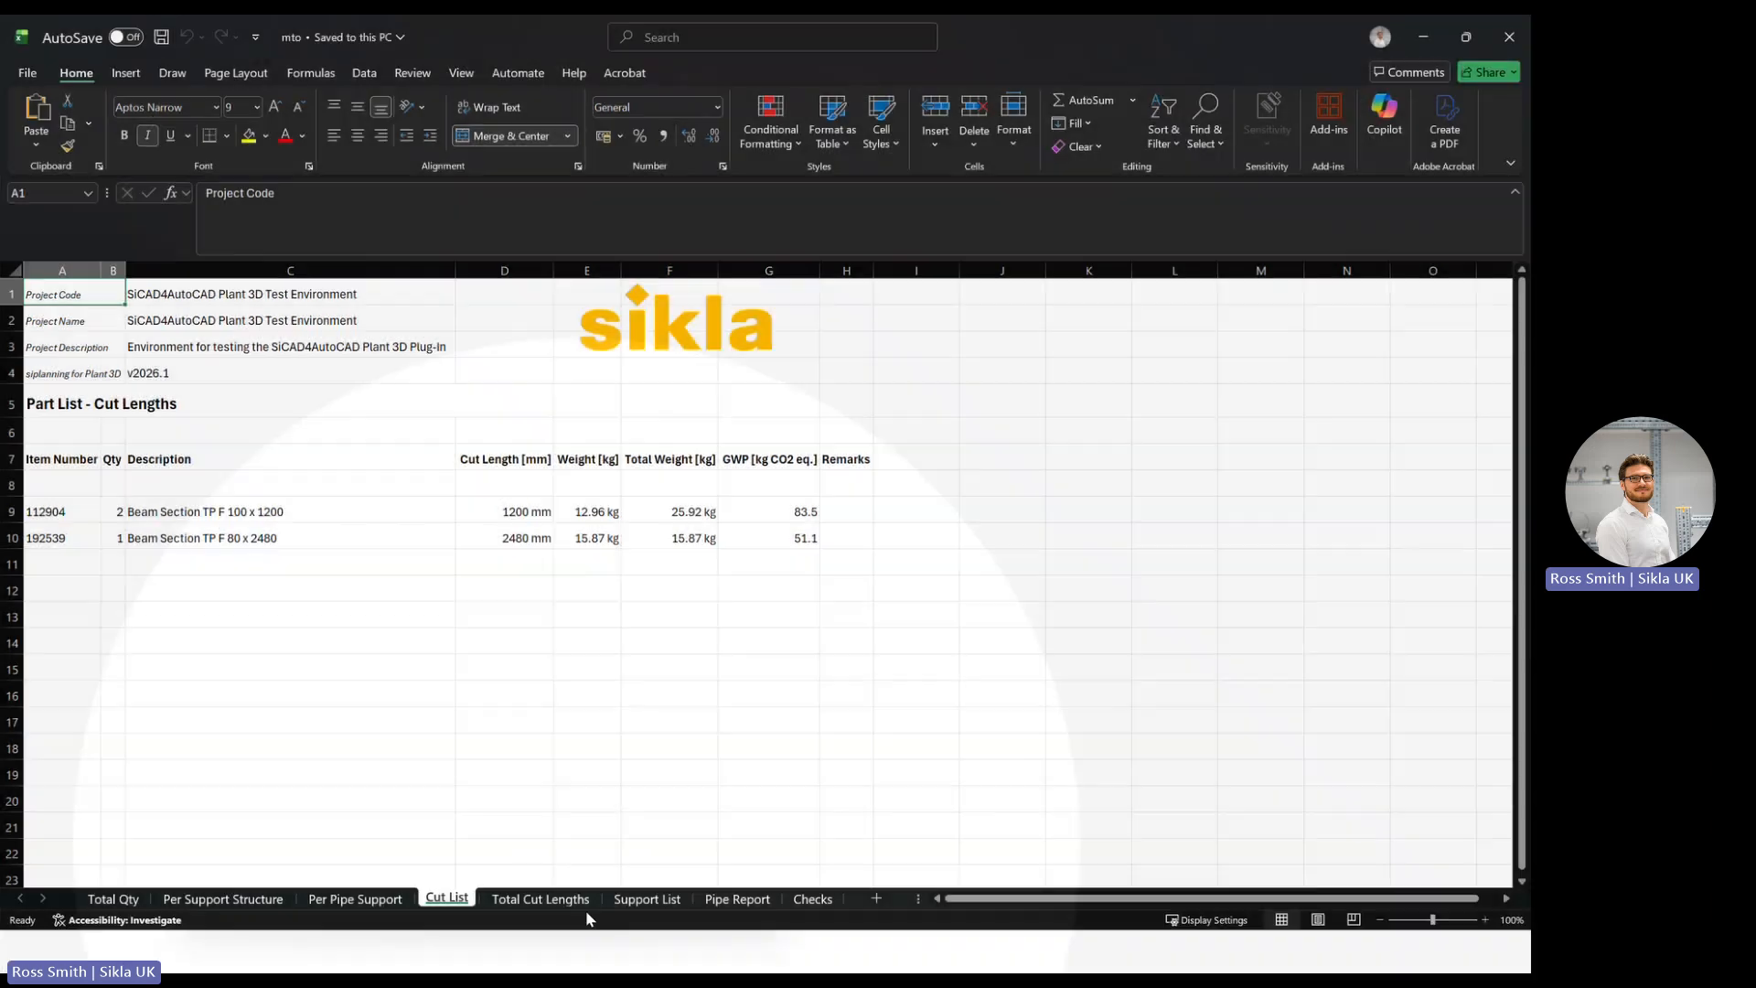
click(557, 901)
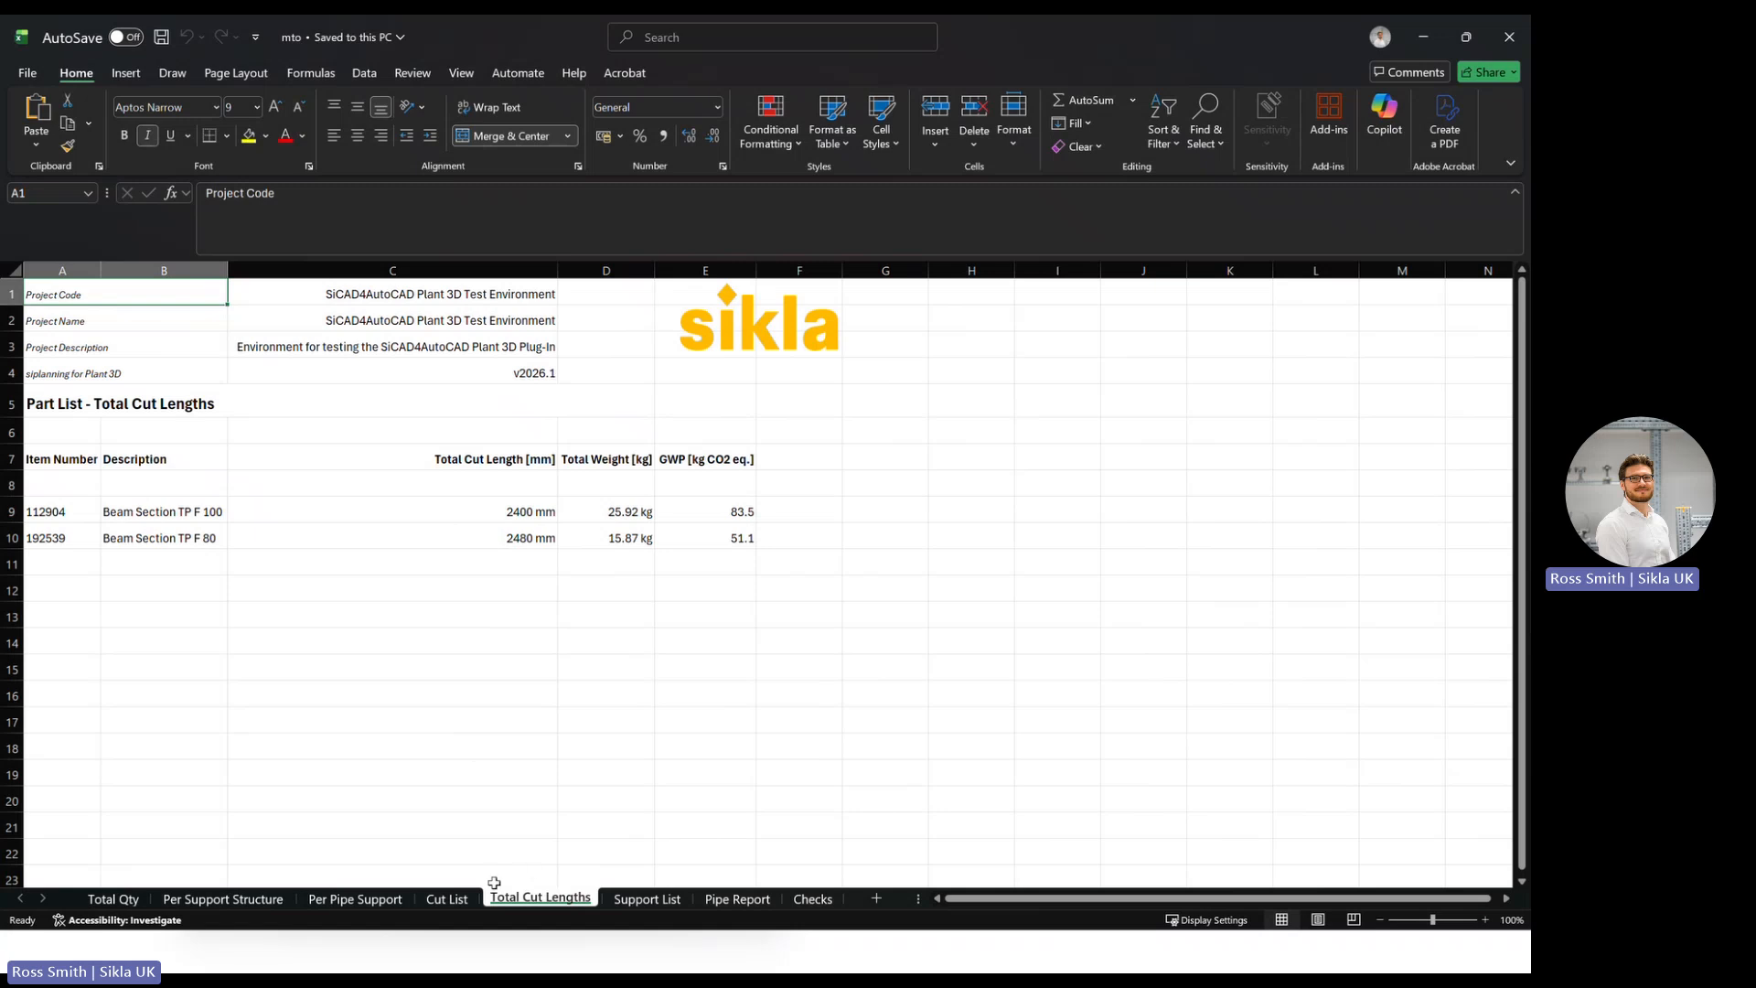
click(444, 901)
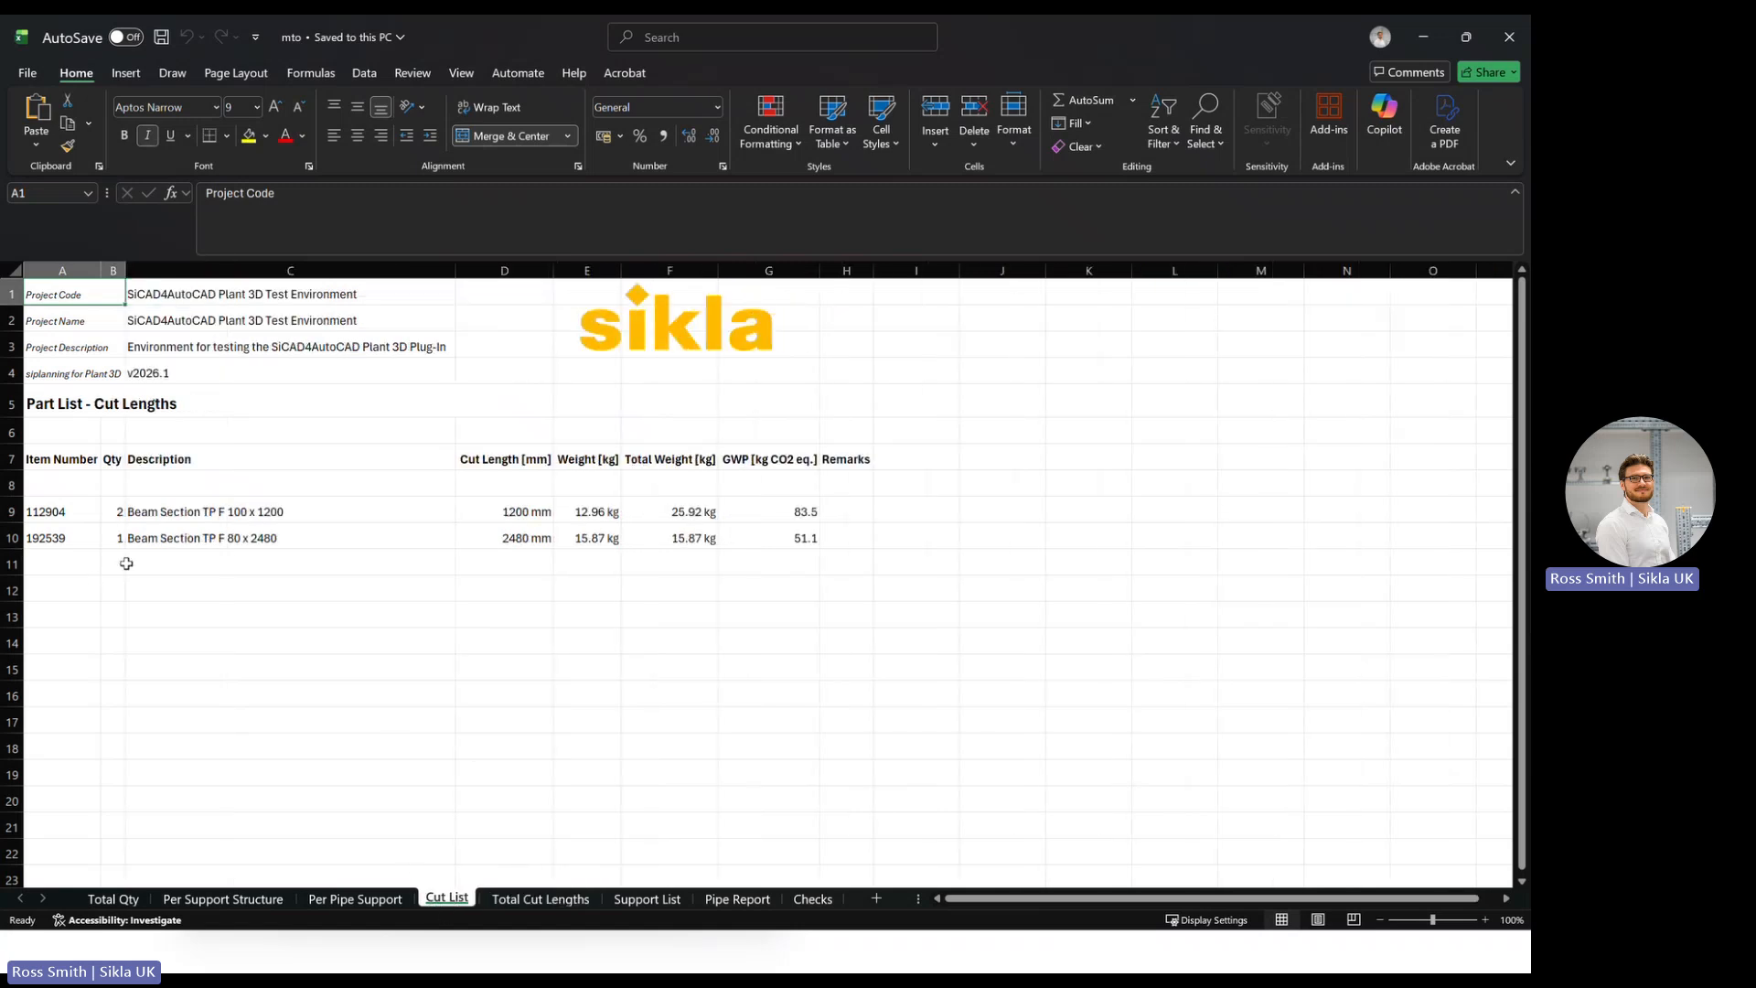
click(549, 901)
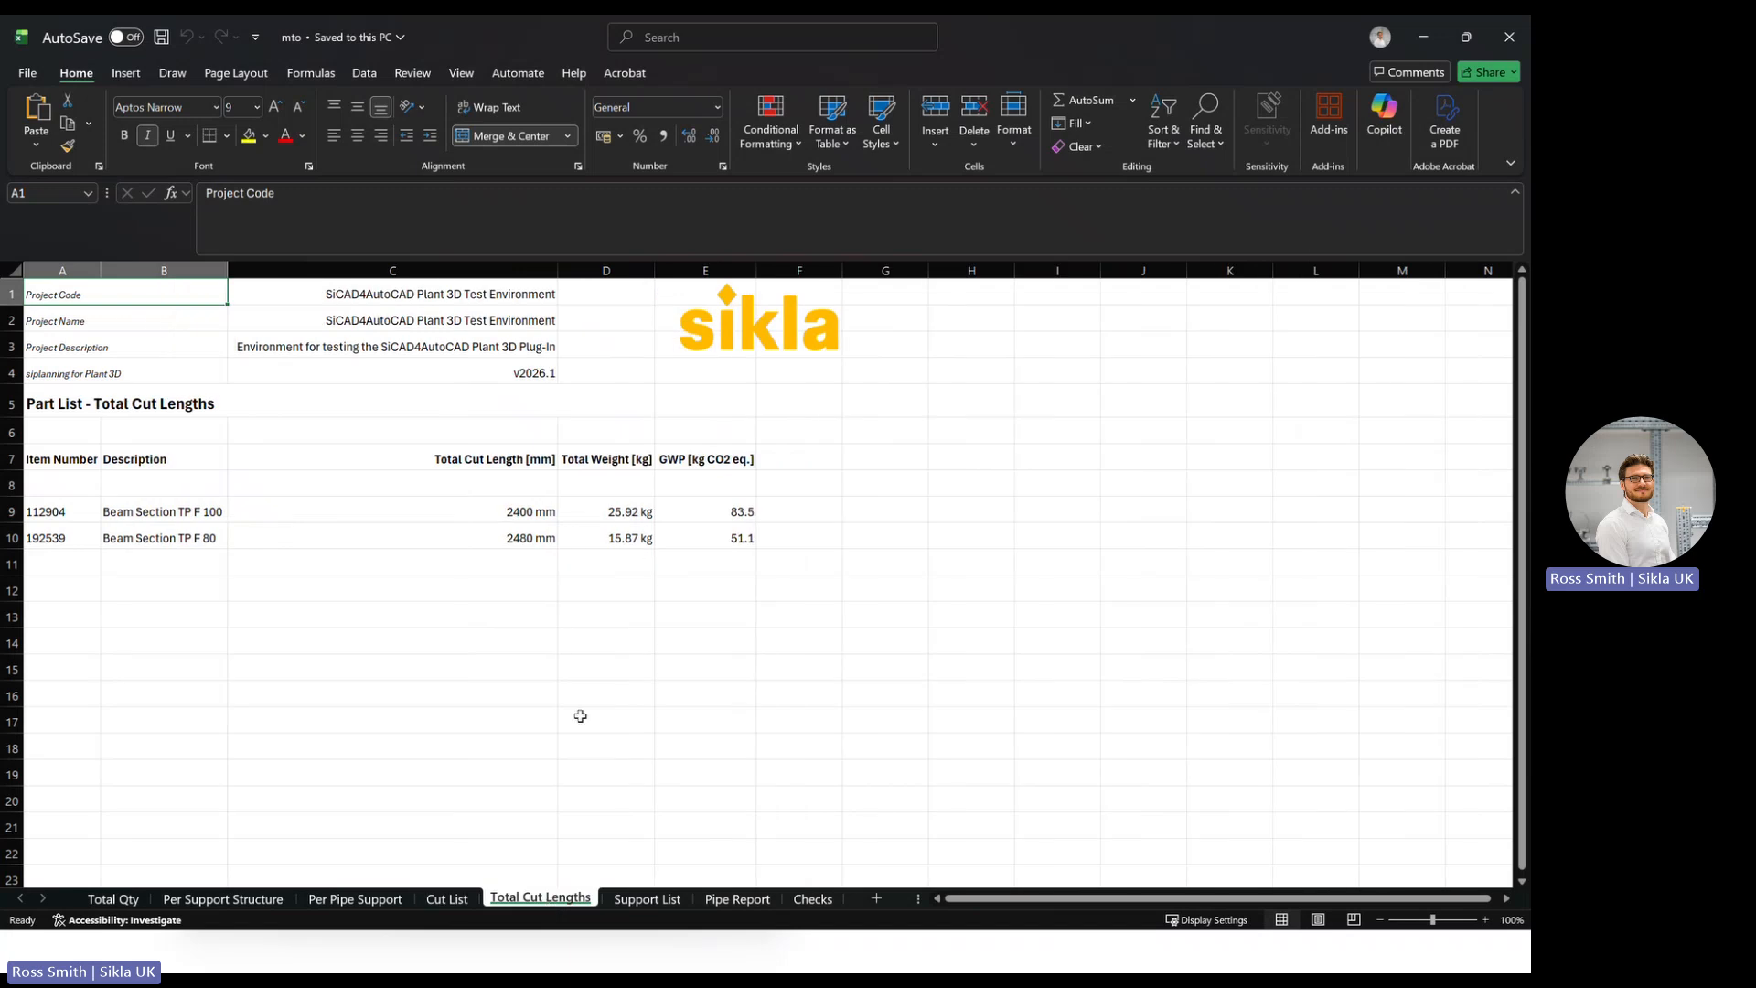
Step: Examine the Support List sheet and the Pipe Report sheet for the pipelines carried by the frame
click(640, 900)
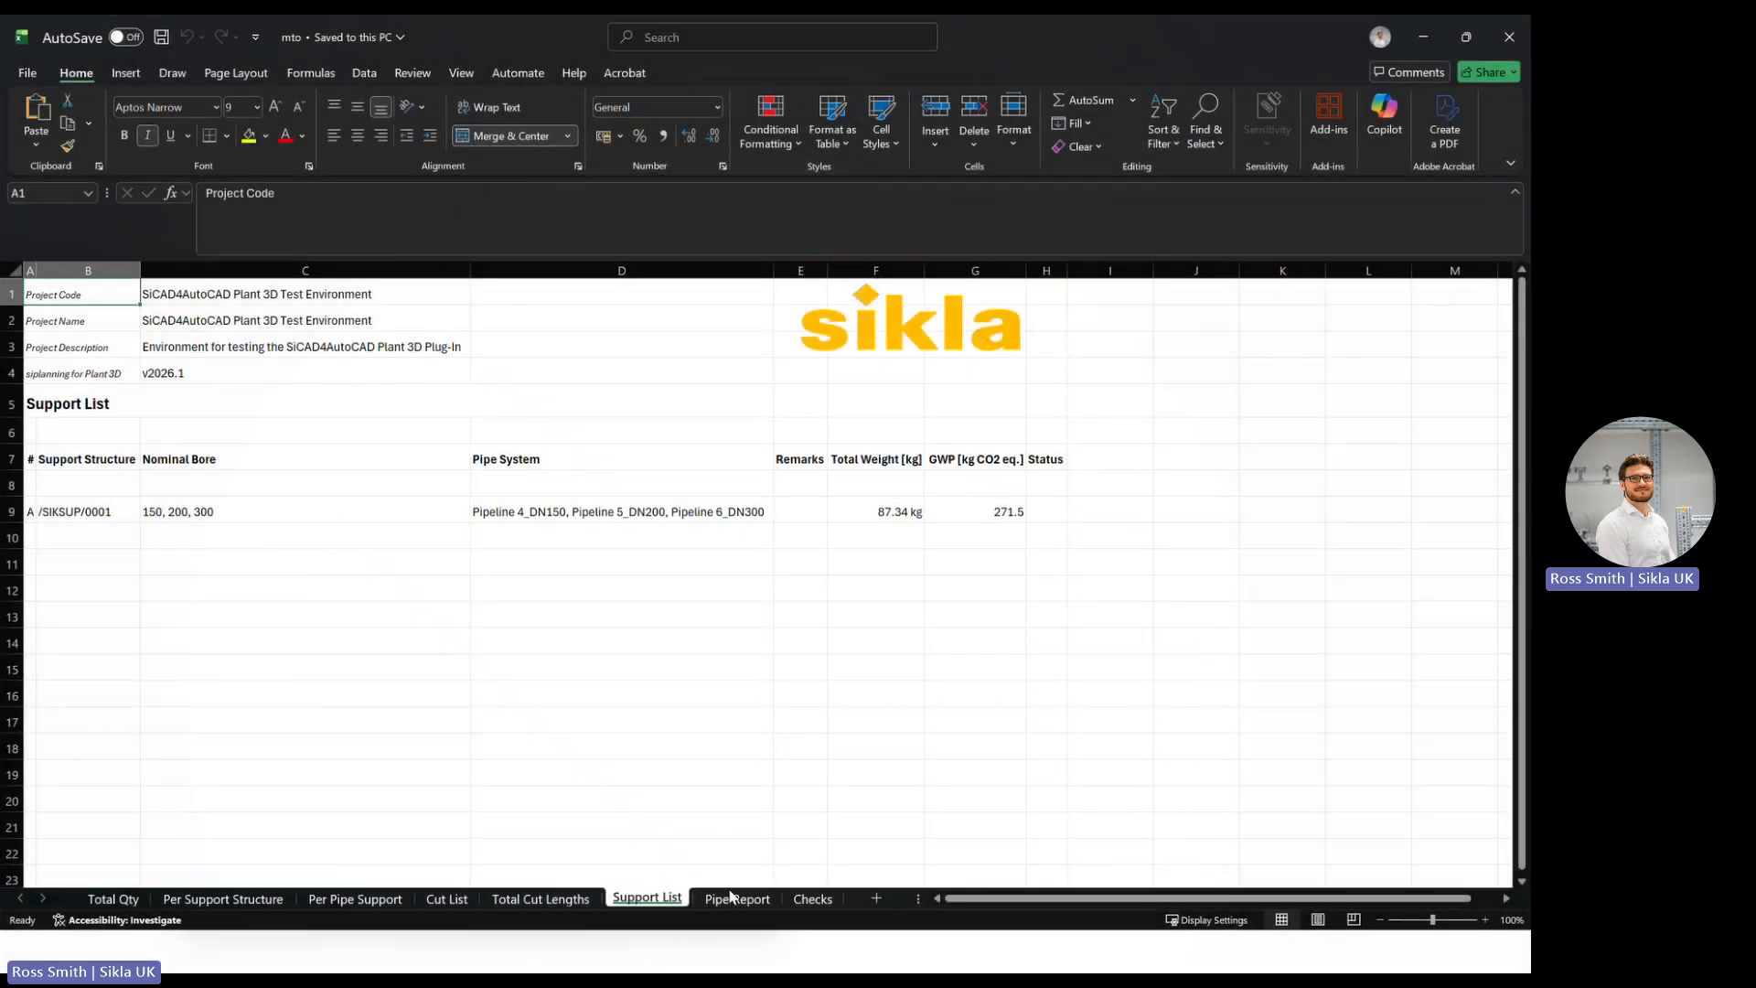
click(728, 900)
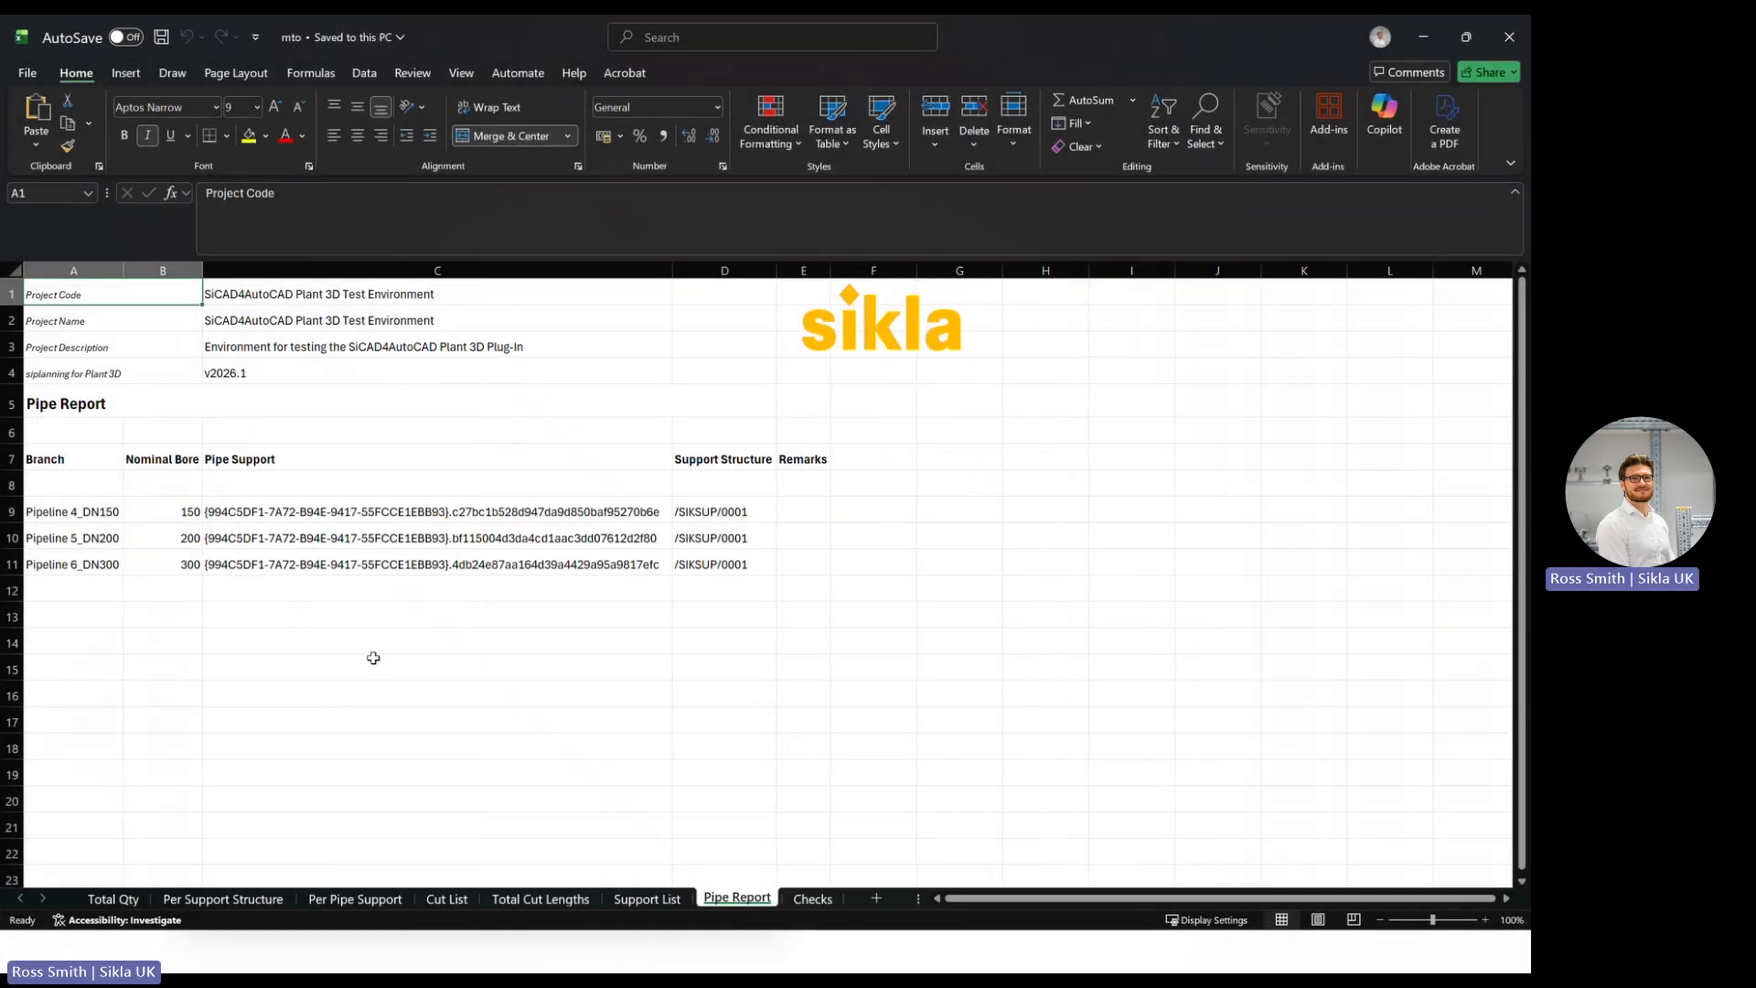
key(ctrl)
key(ctrl)
Step: Inspect the consistency check outcomes and messages on the Checks sheet, widening the Outcome column for readability
click(820, 899)
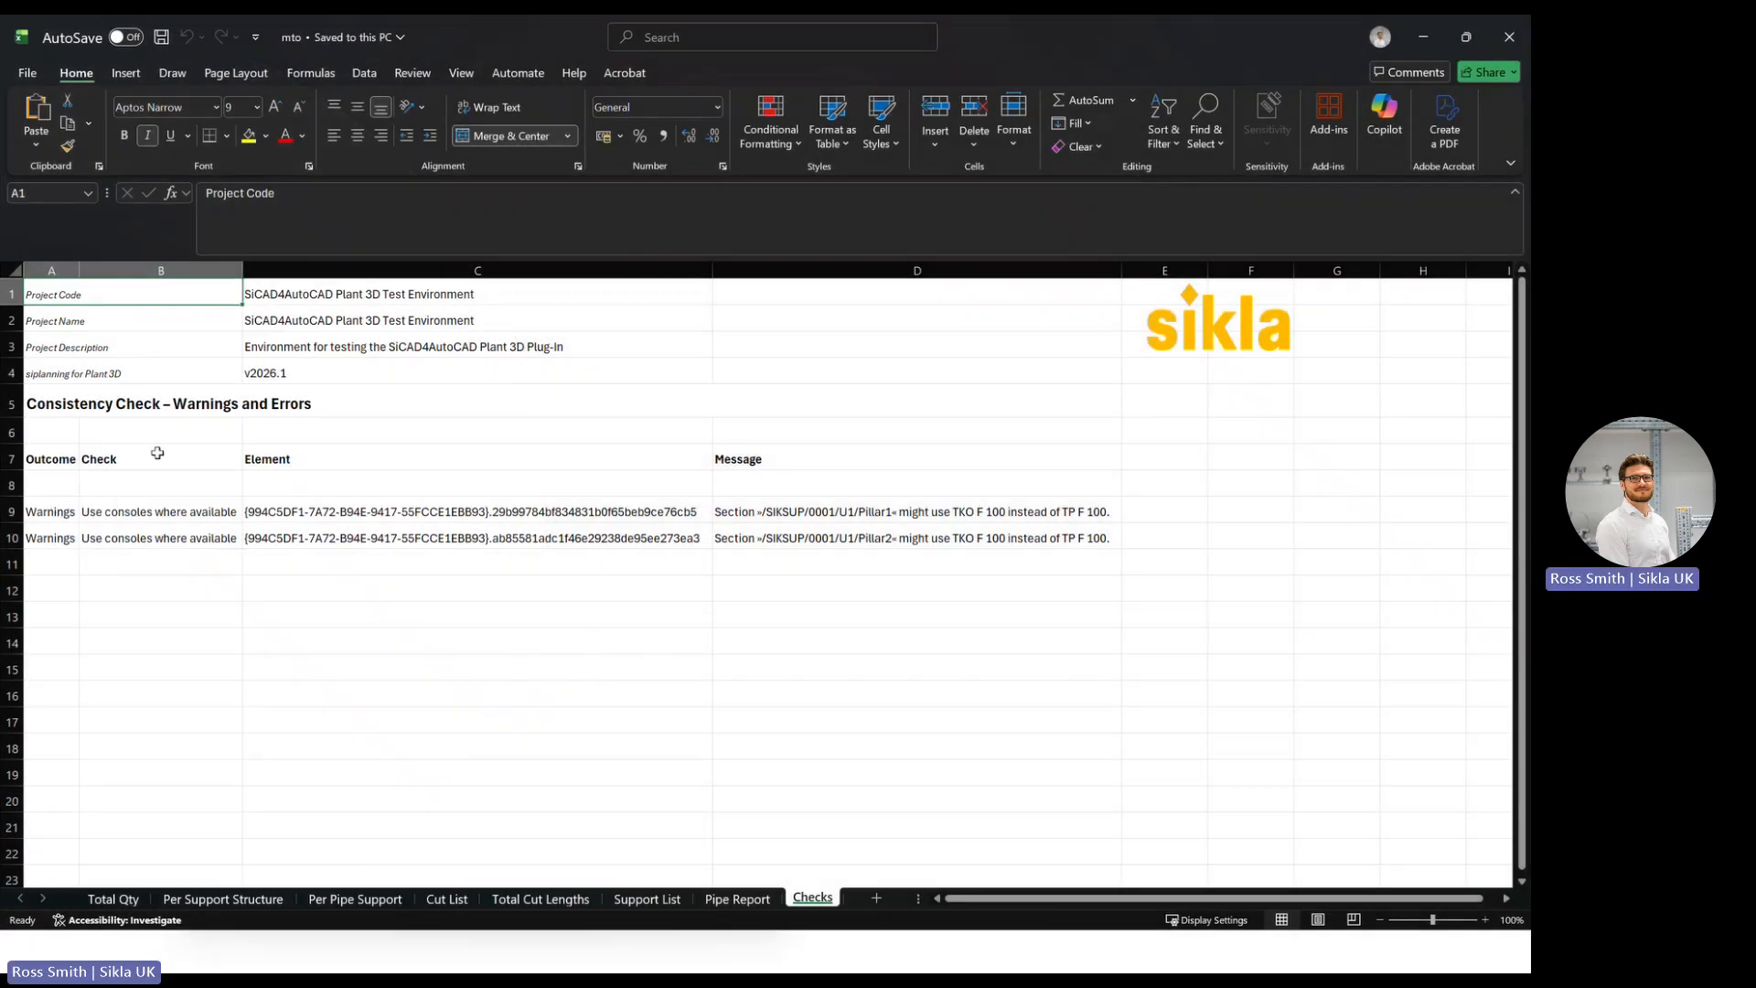
click(1421, 36)
click(70, 558)
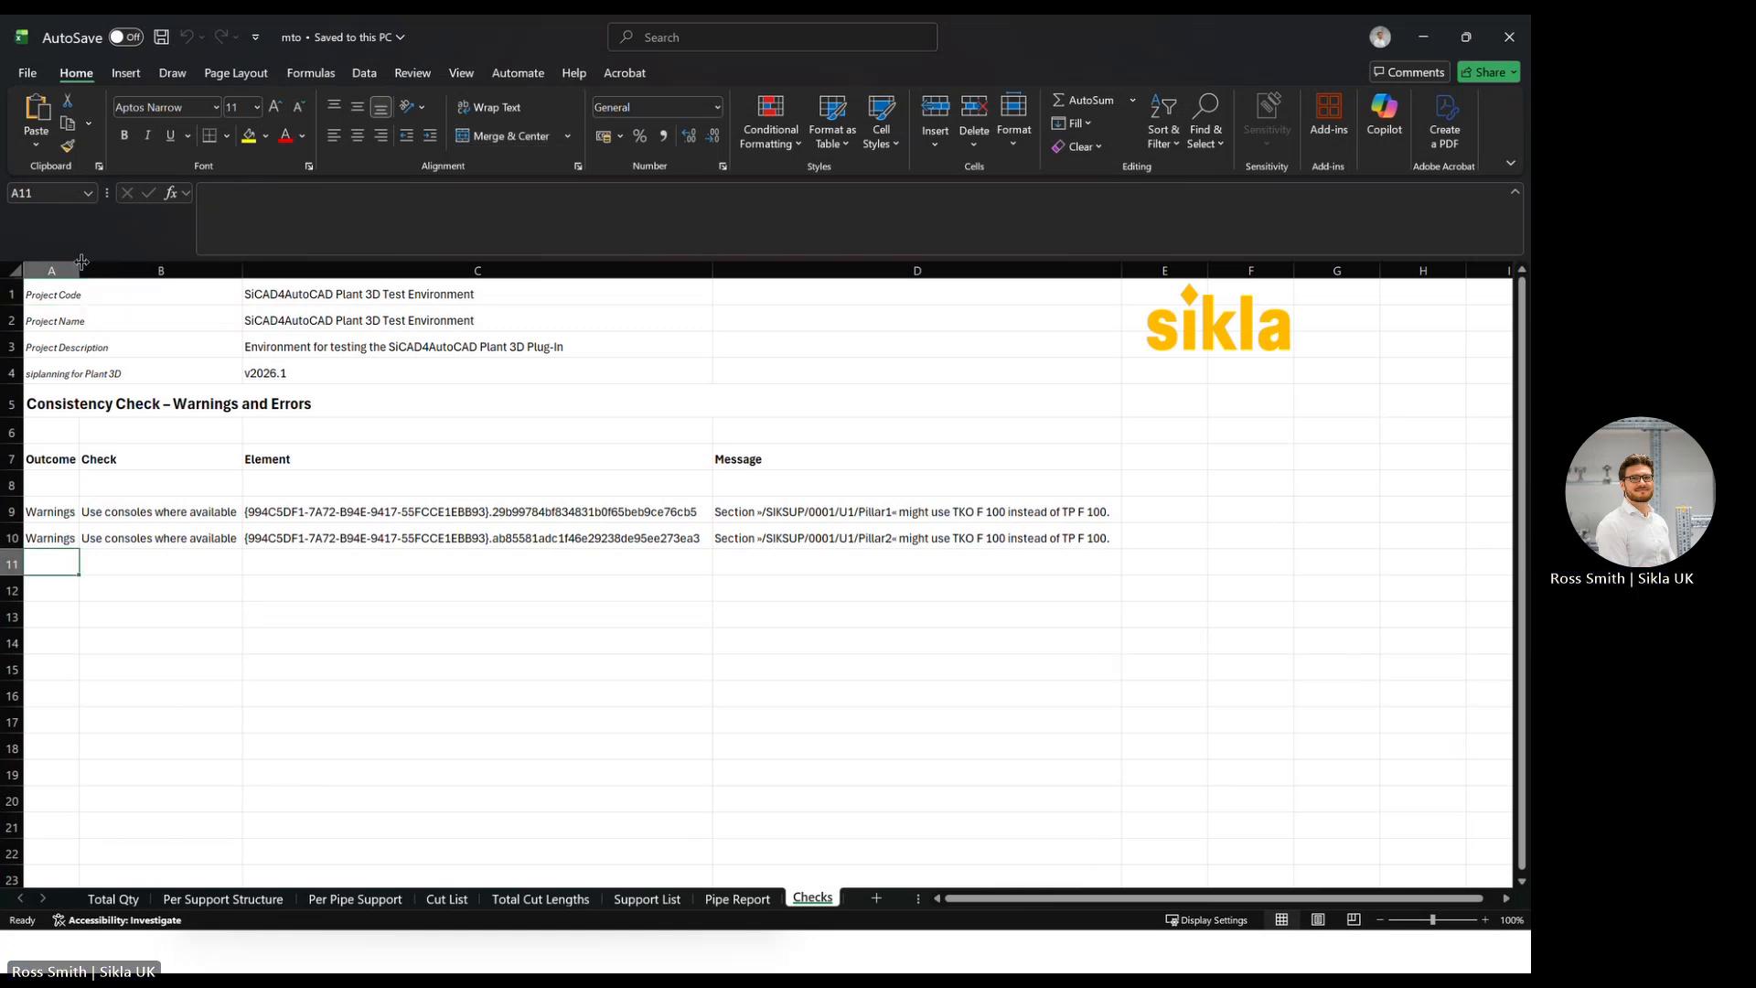
drag(82, 262, 110, 265)
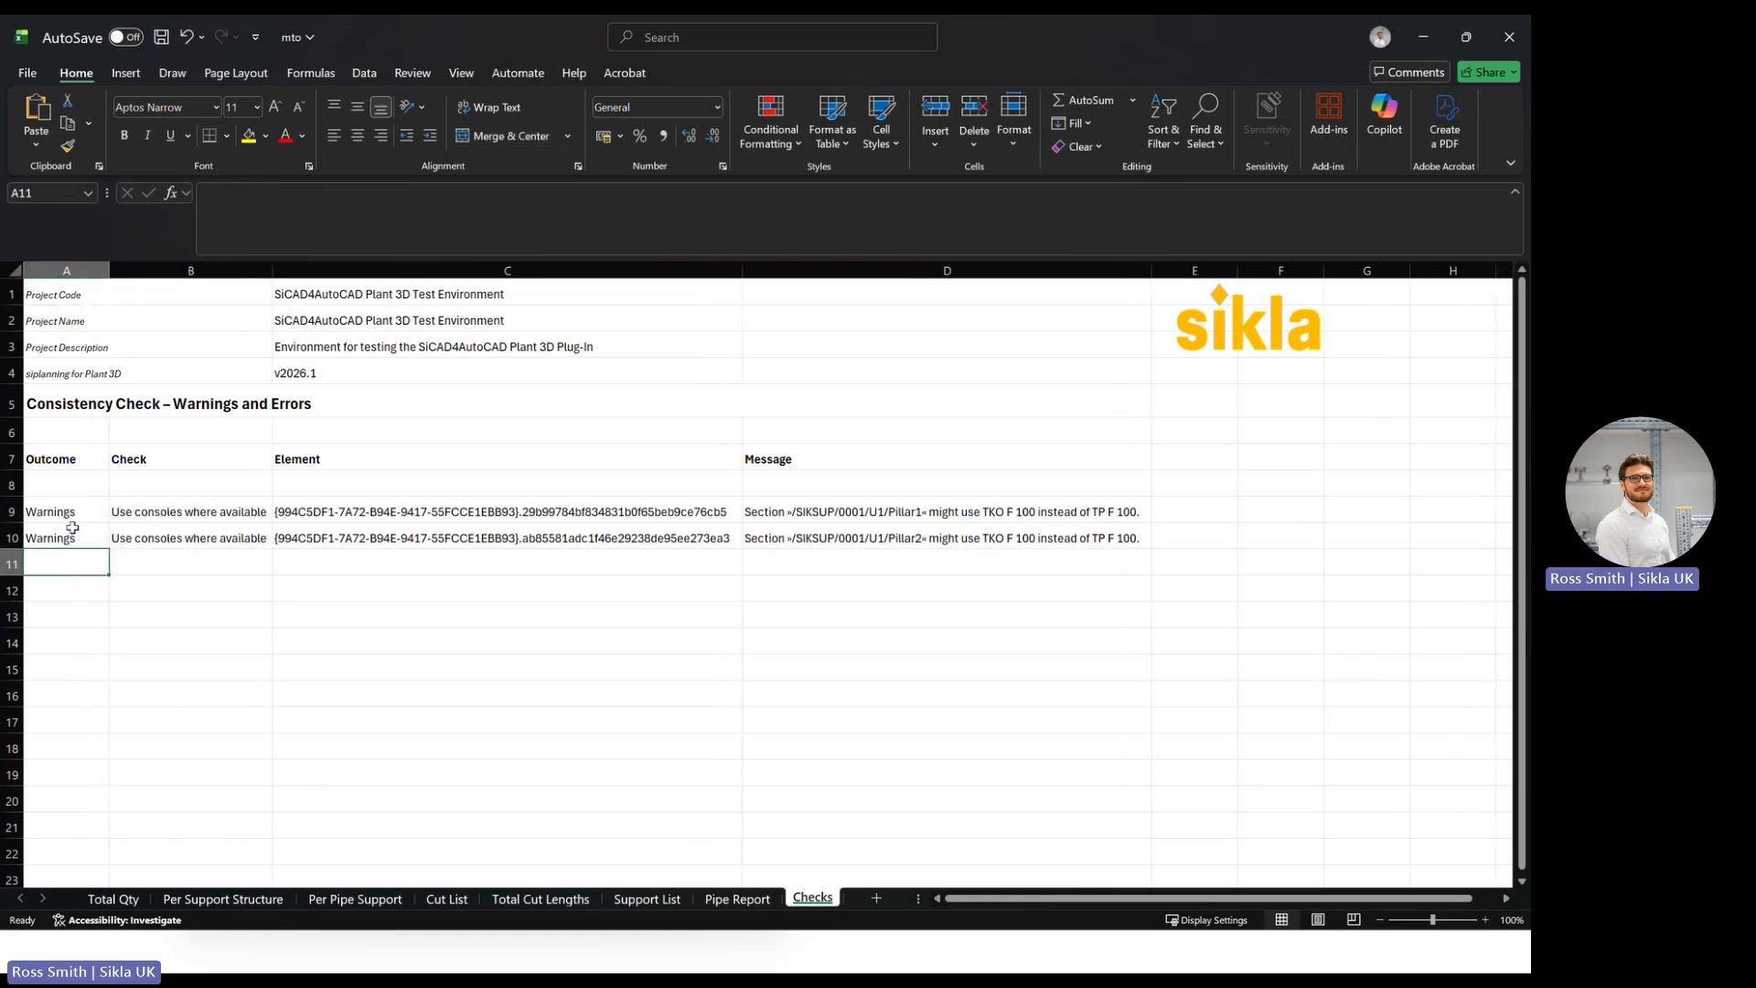
drag(74, 512, 75, 539)
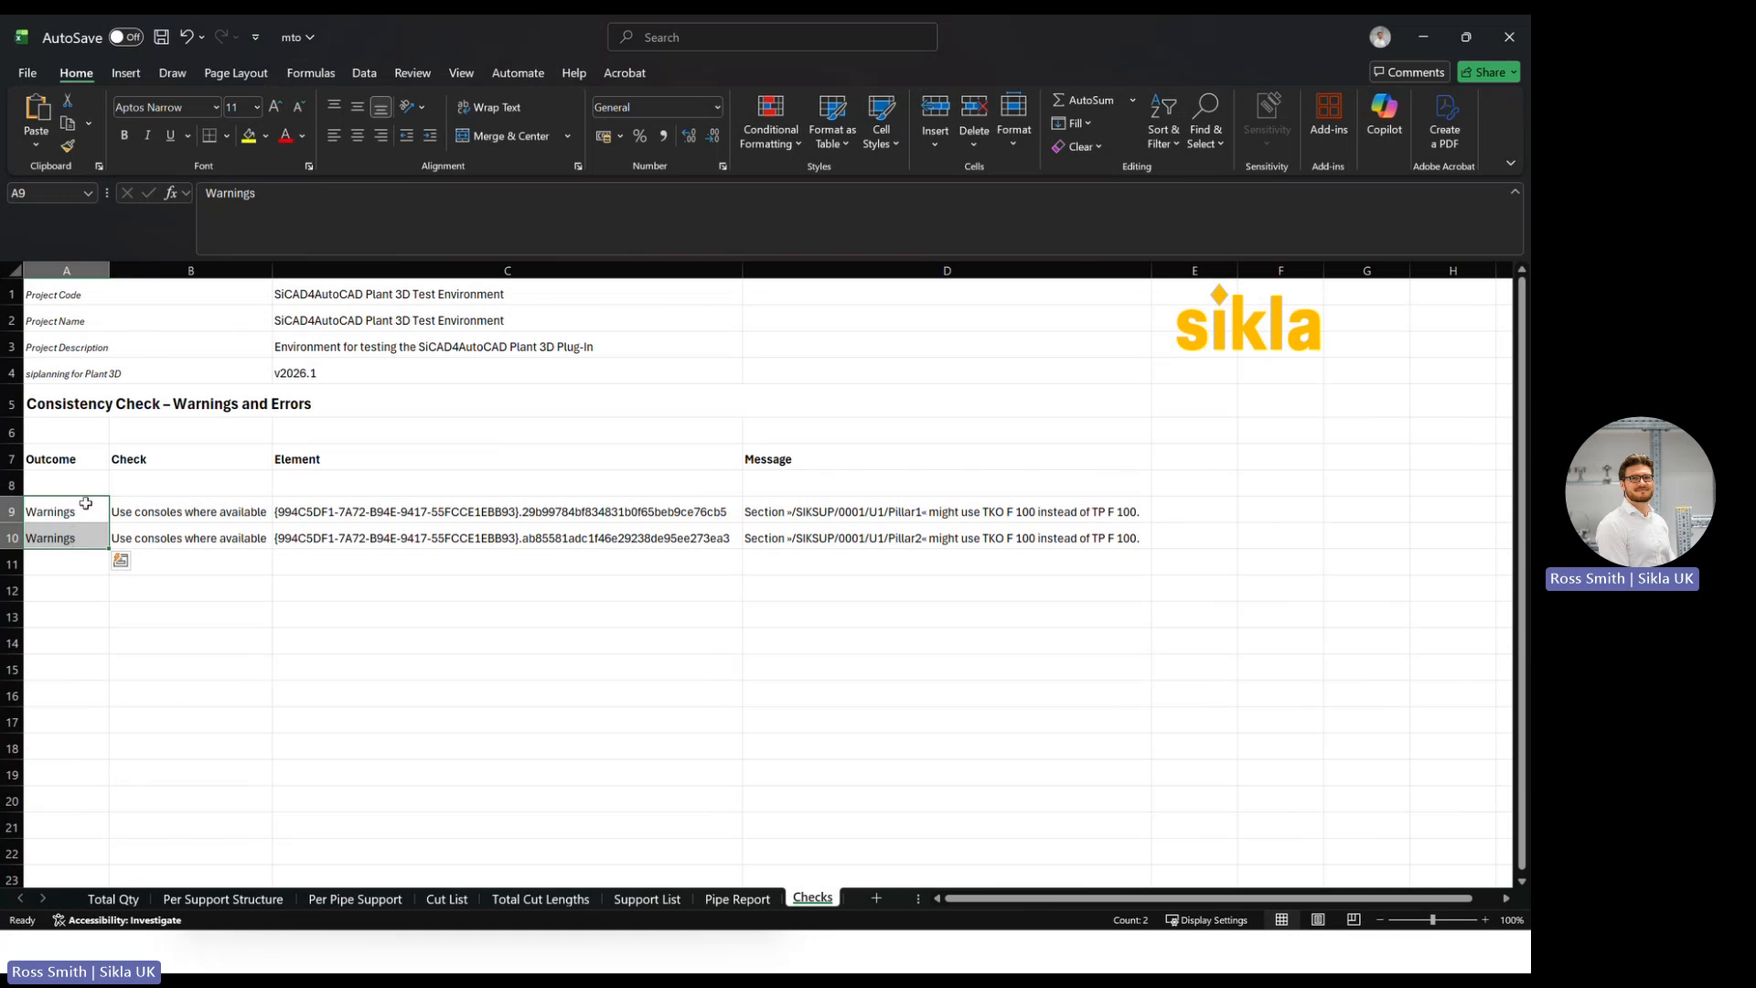
click(64, 570)
drag(64, 570, 56, 733)
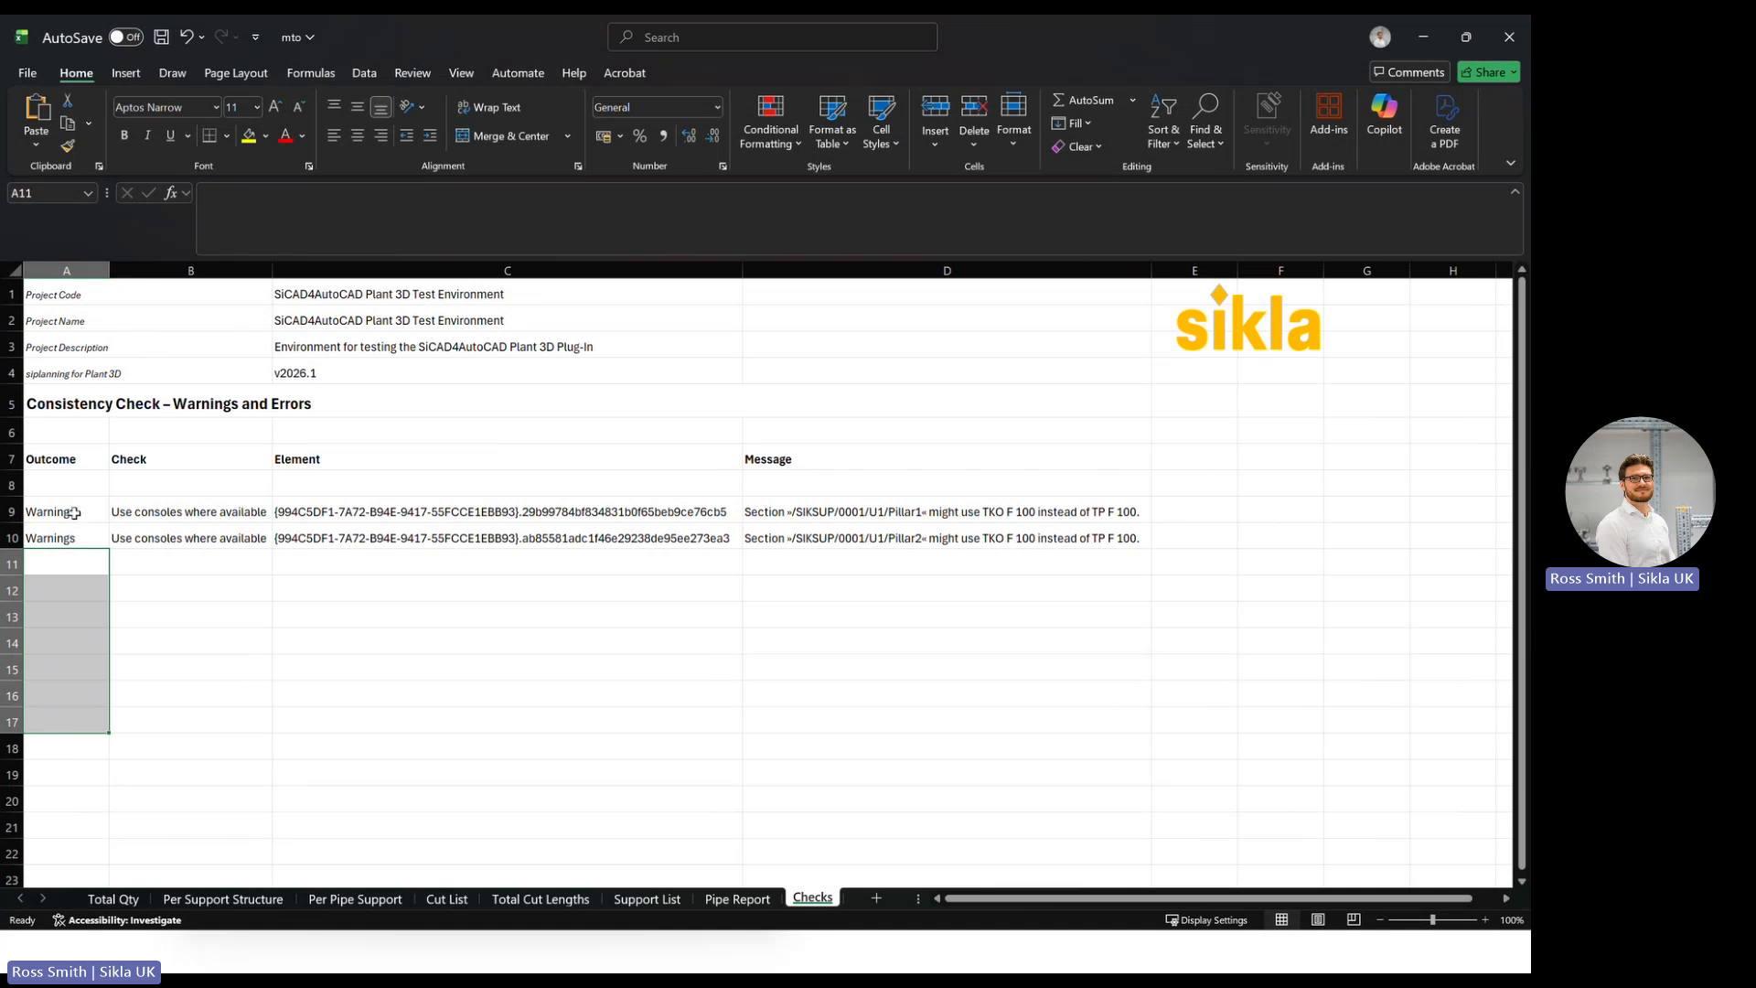
drag(70, 513, 71, 725)
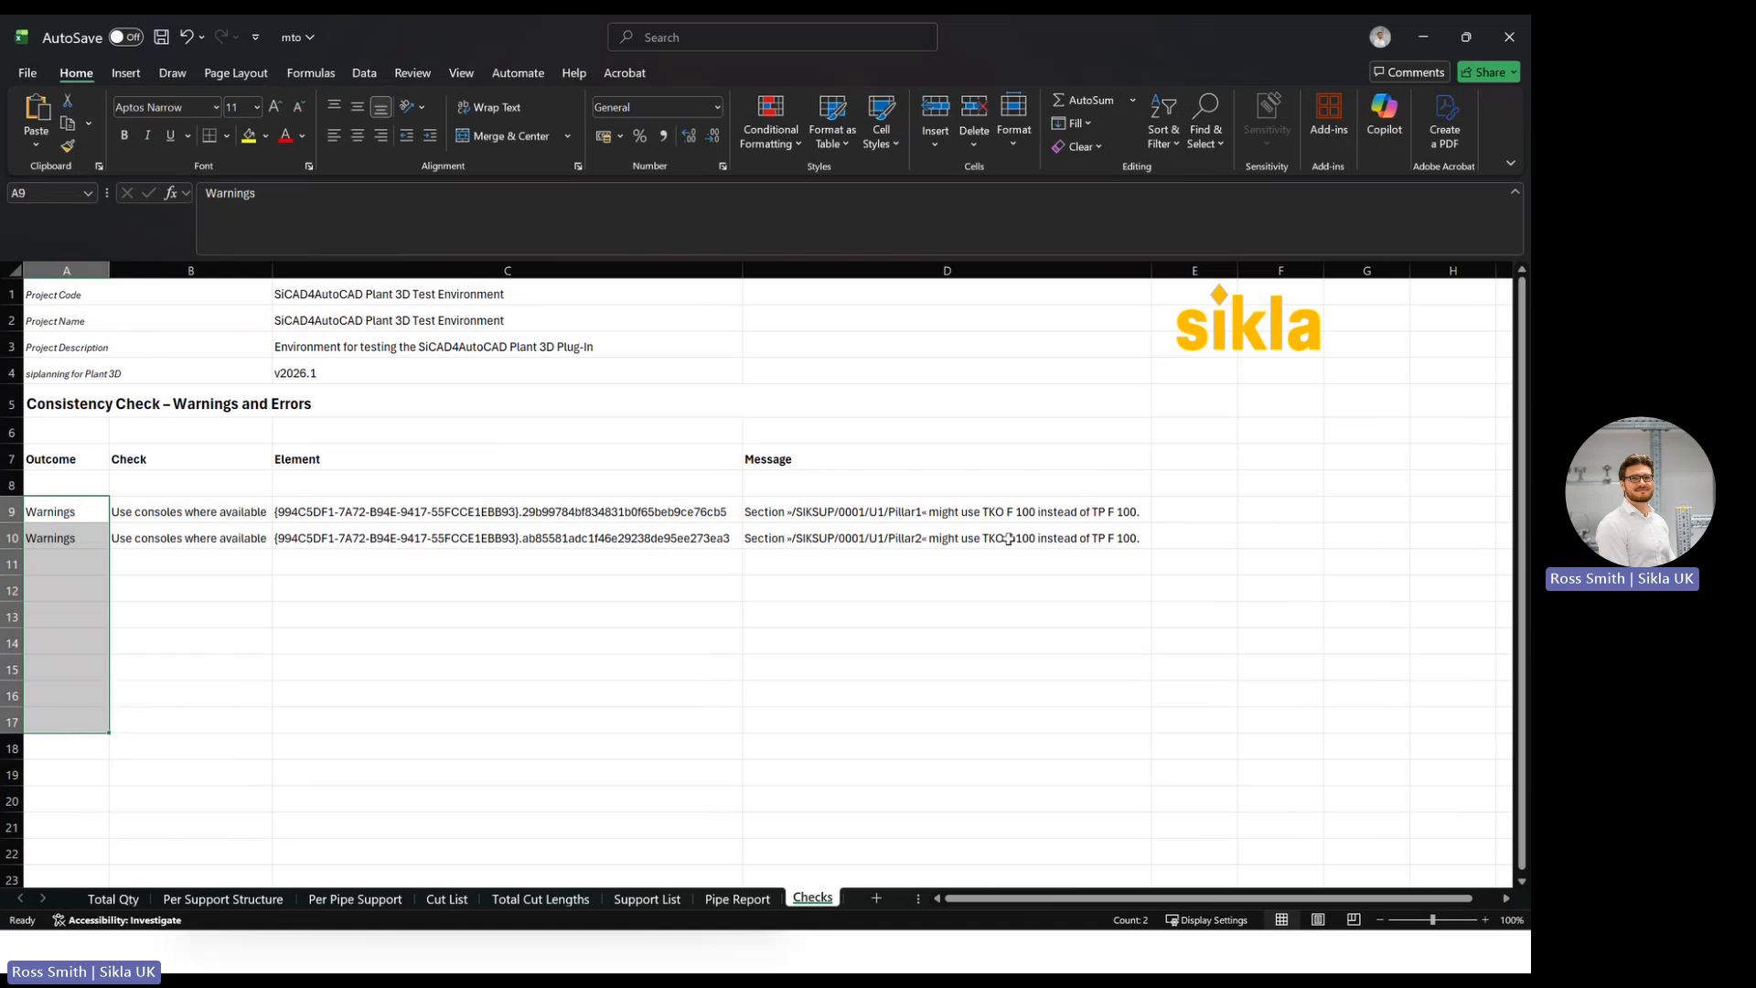
click(58, 567)
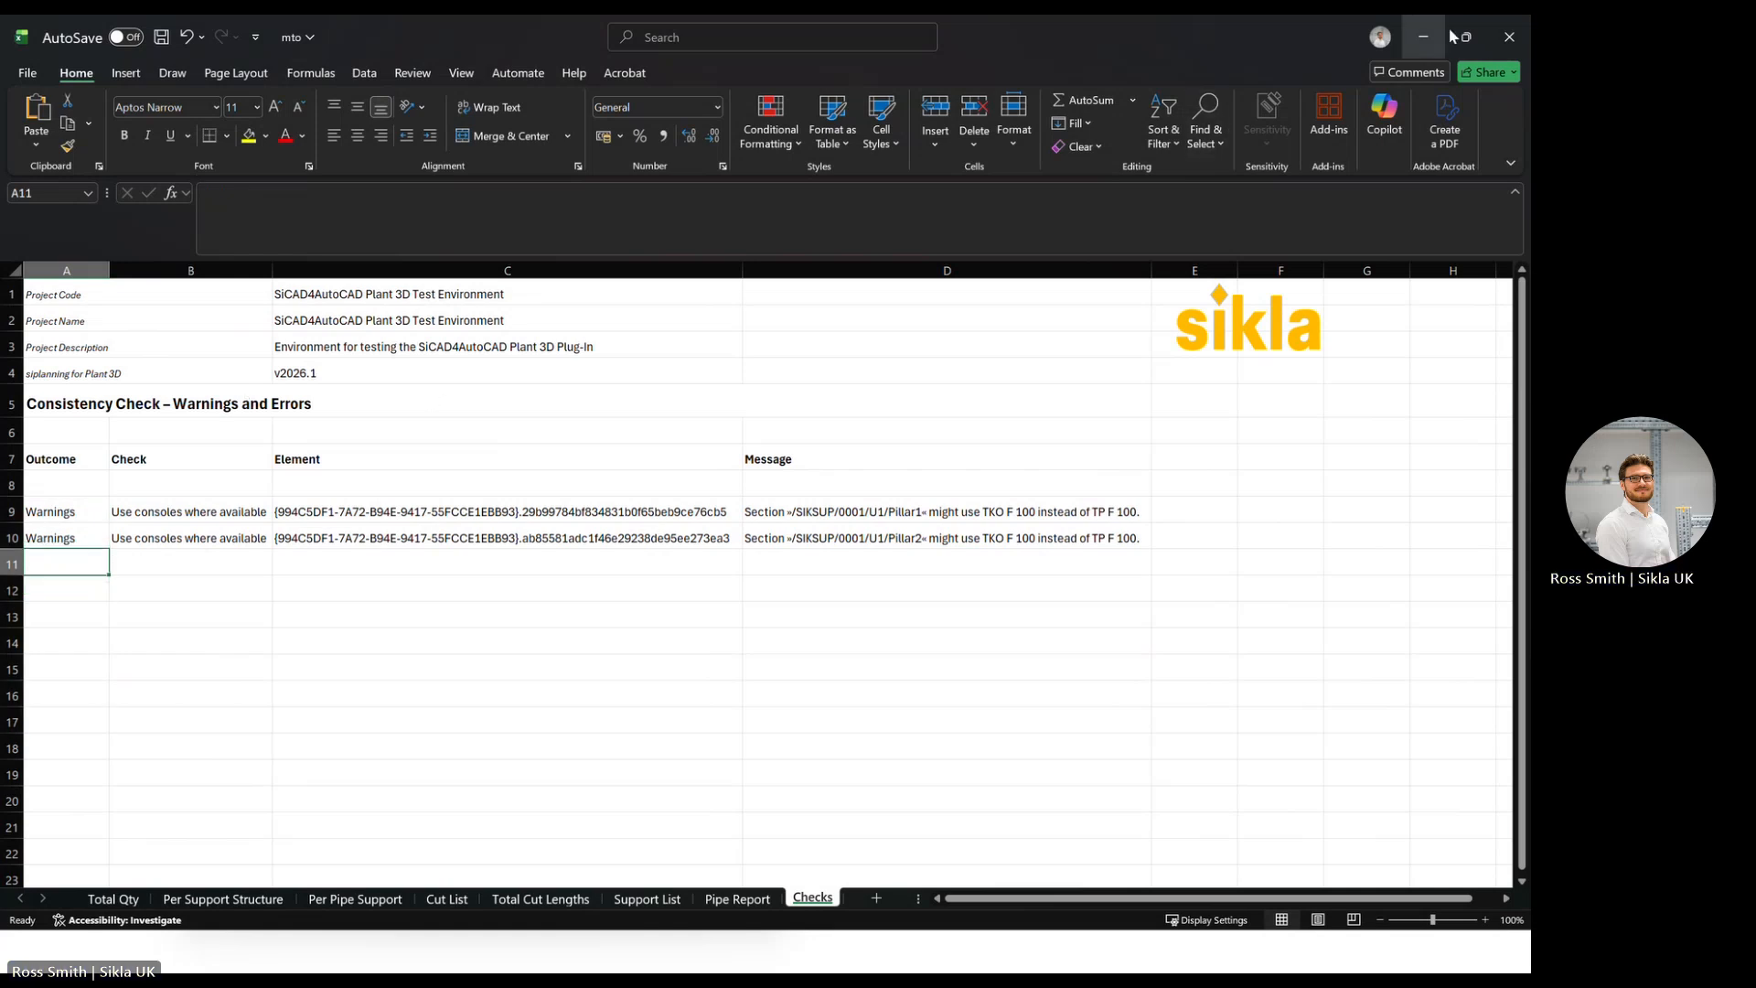
Step: Close the mto workbook without saving, and close the Model Report Tool and Template Designer in AutoCAD Plant 3D
click(1509, 38)
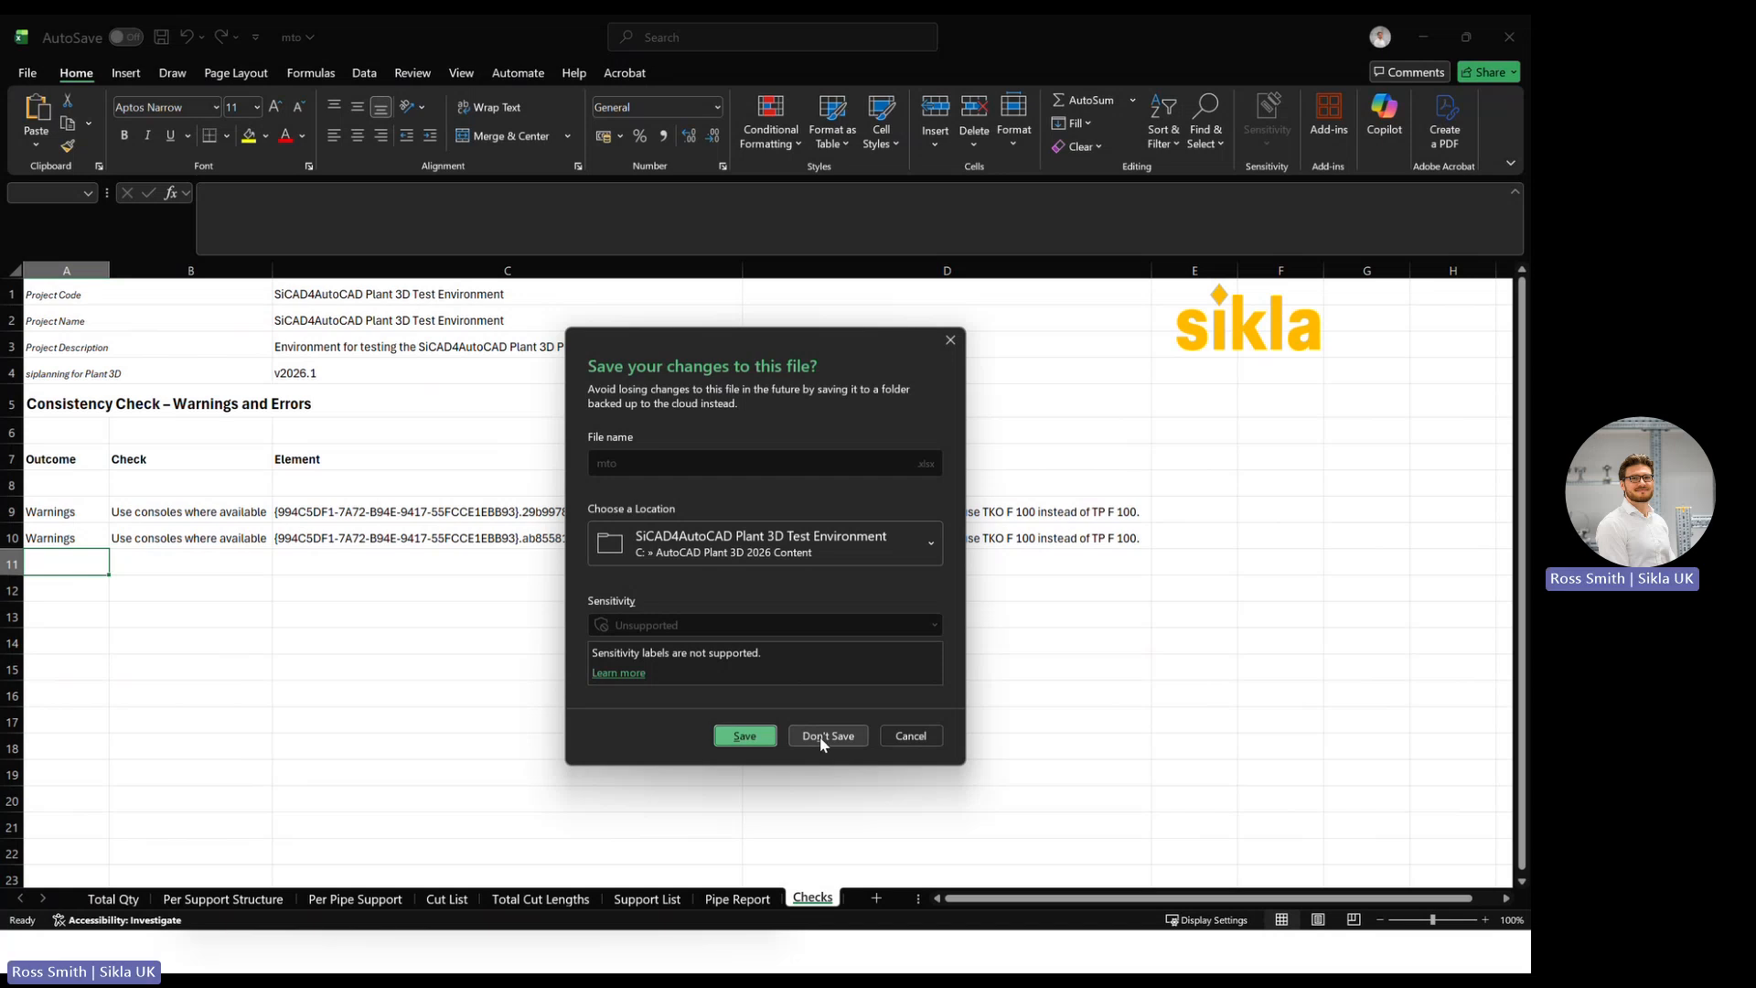
click(820, 736)
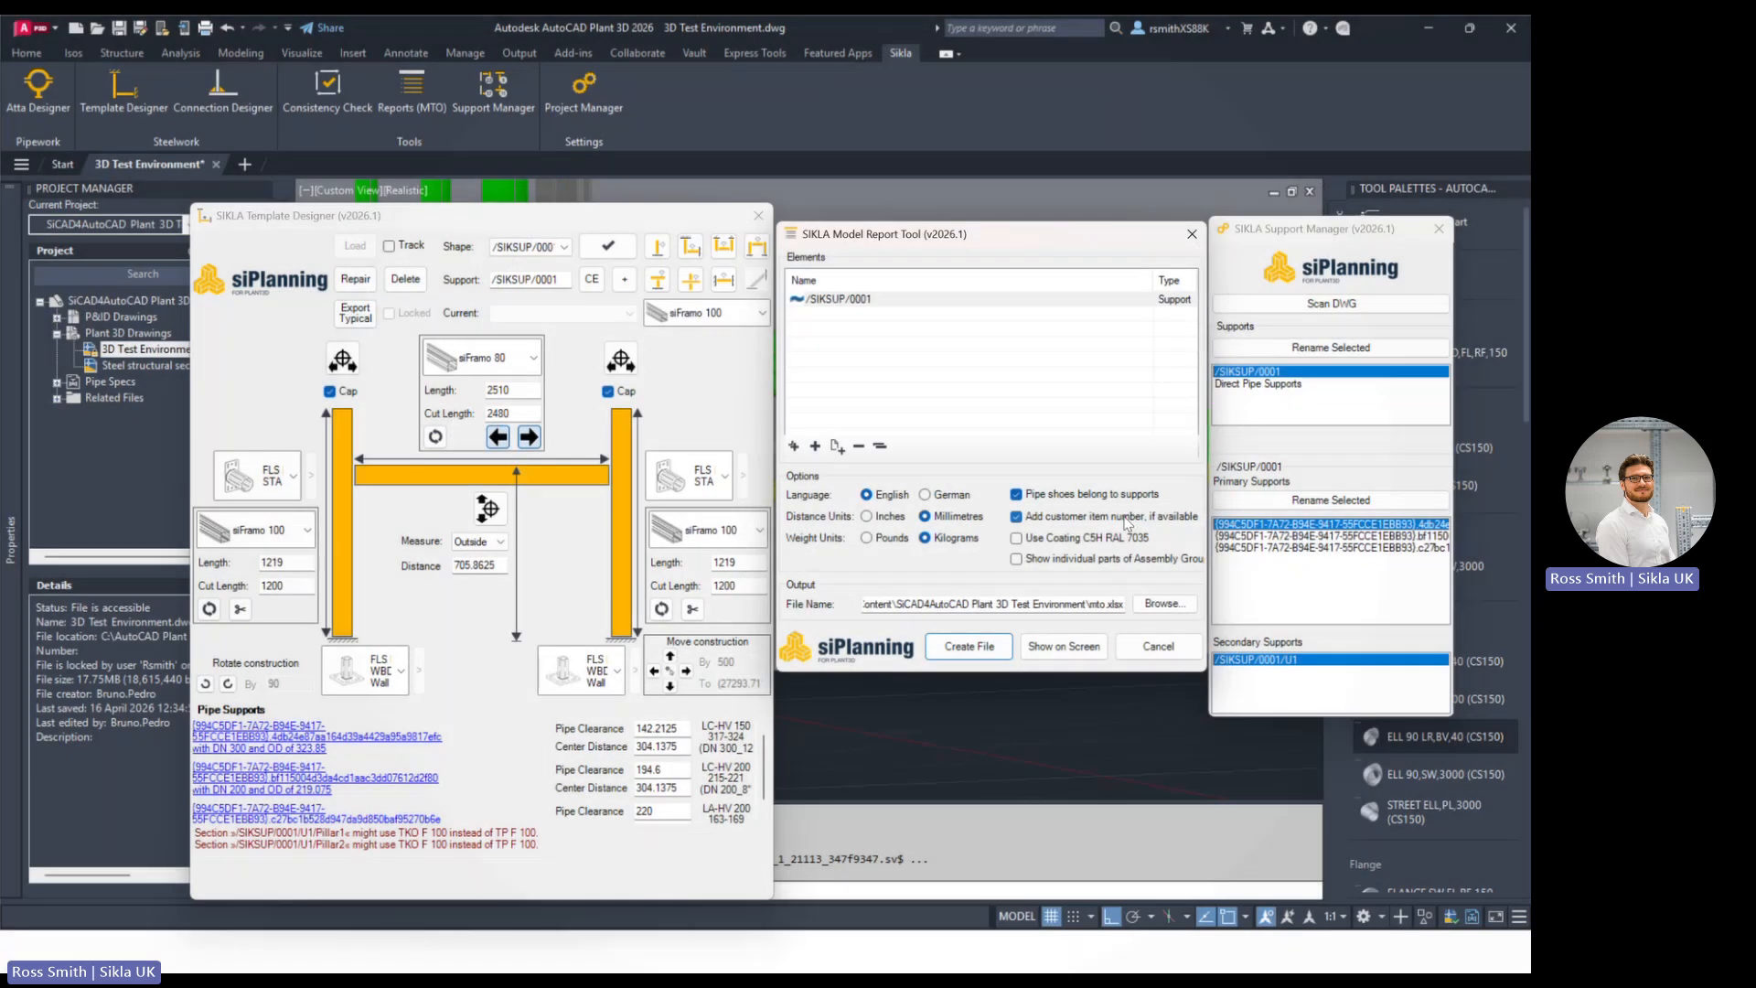
click(1157, 647)
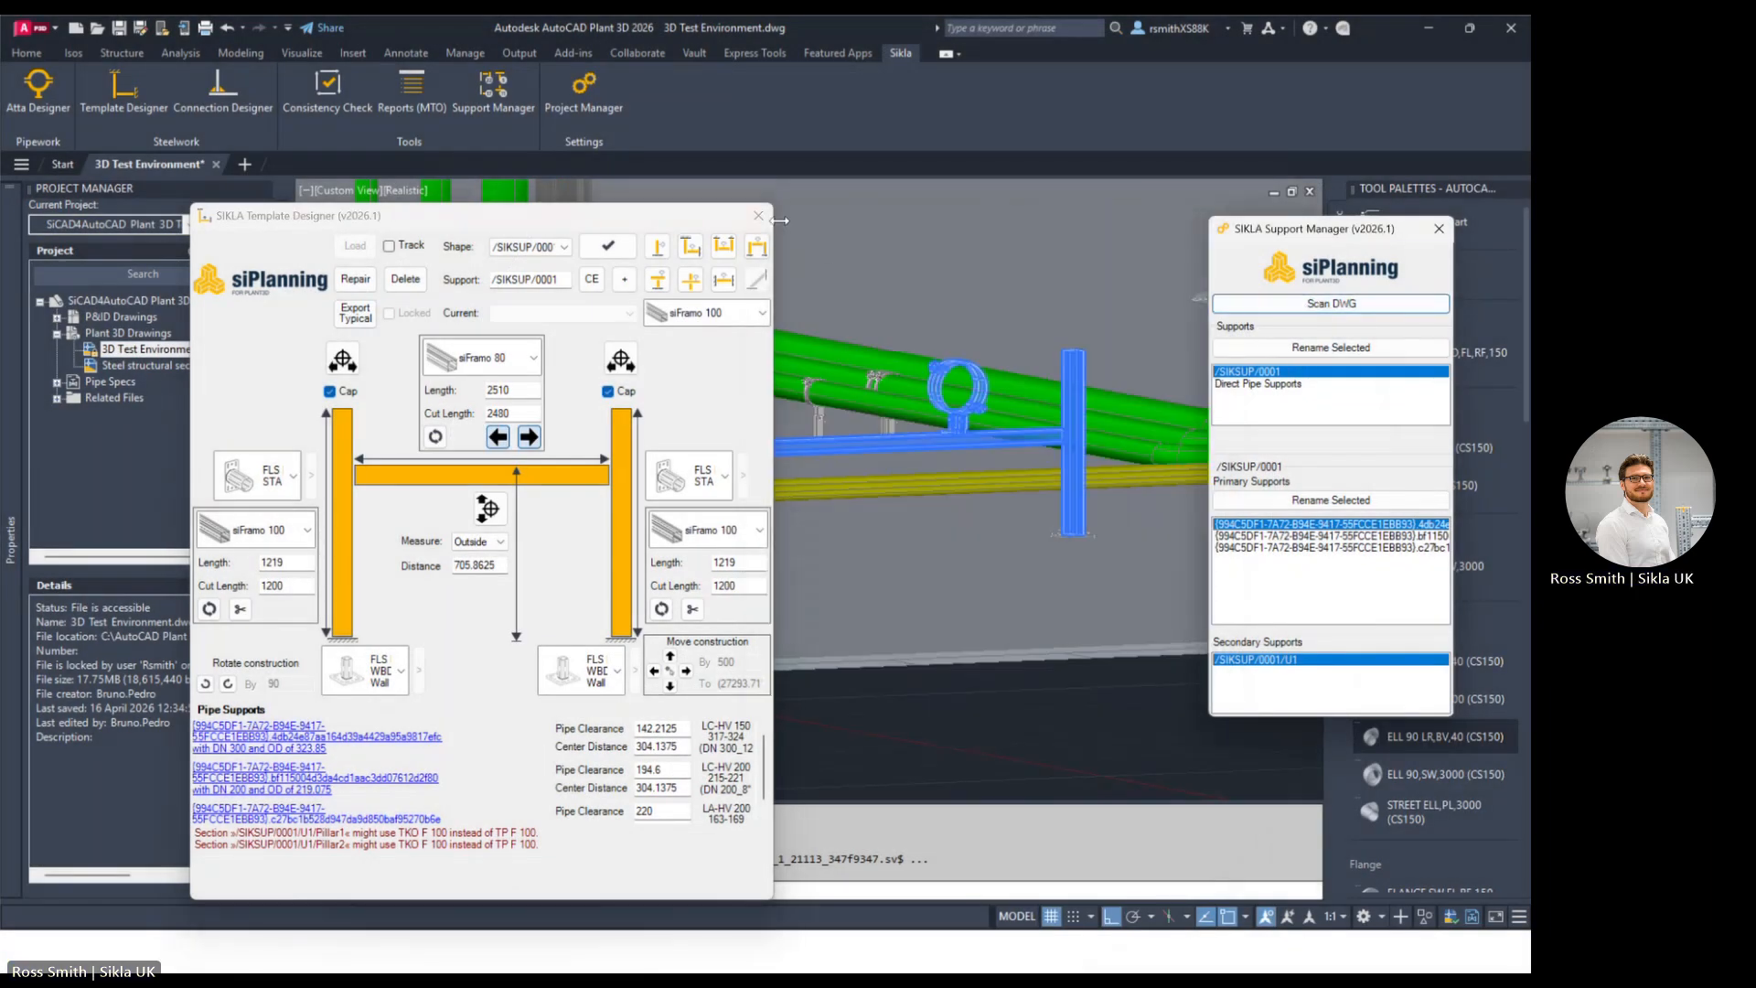
drag(670, 222, 553, 216)
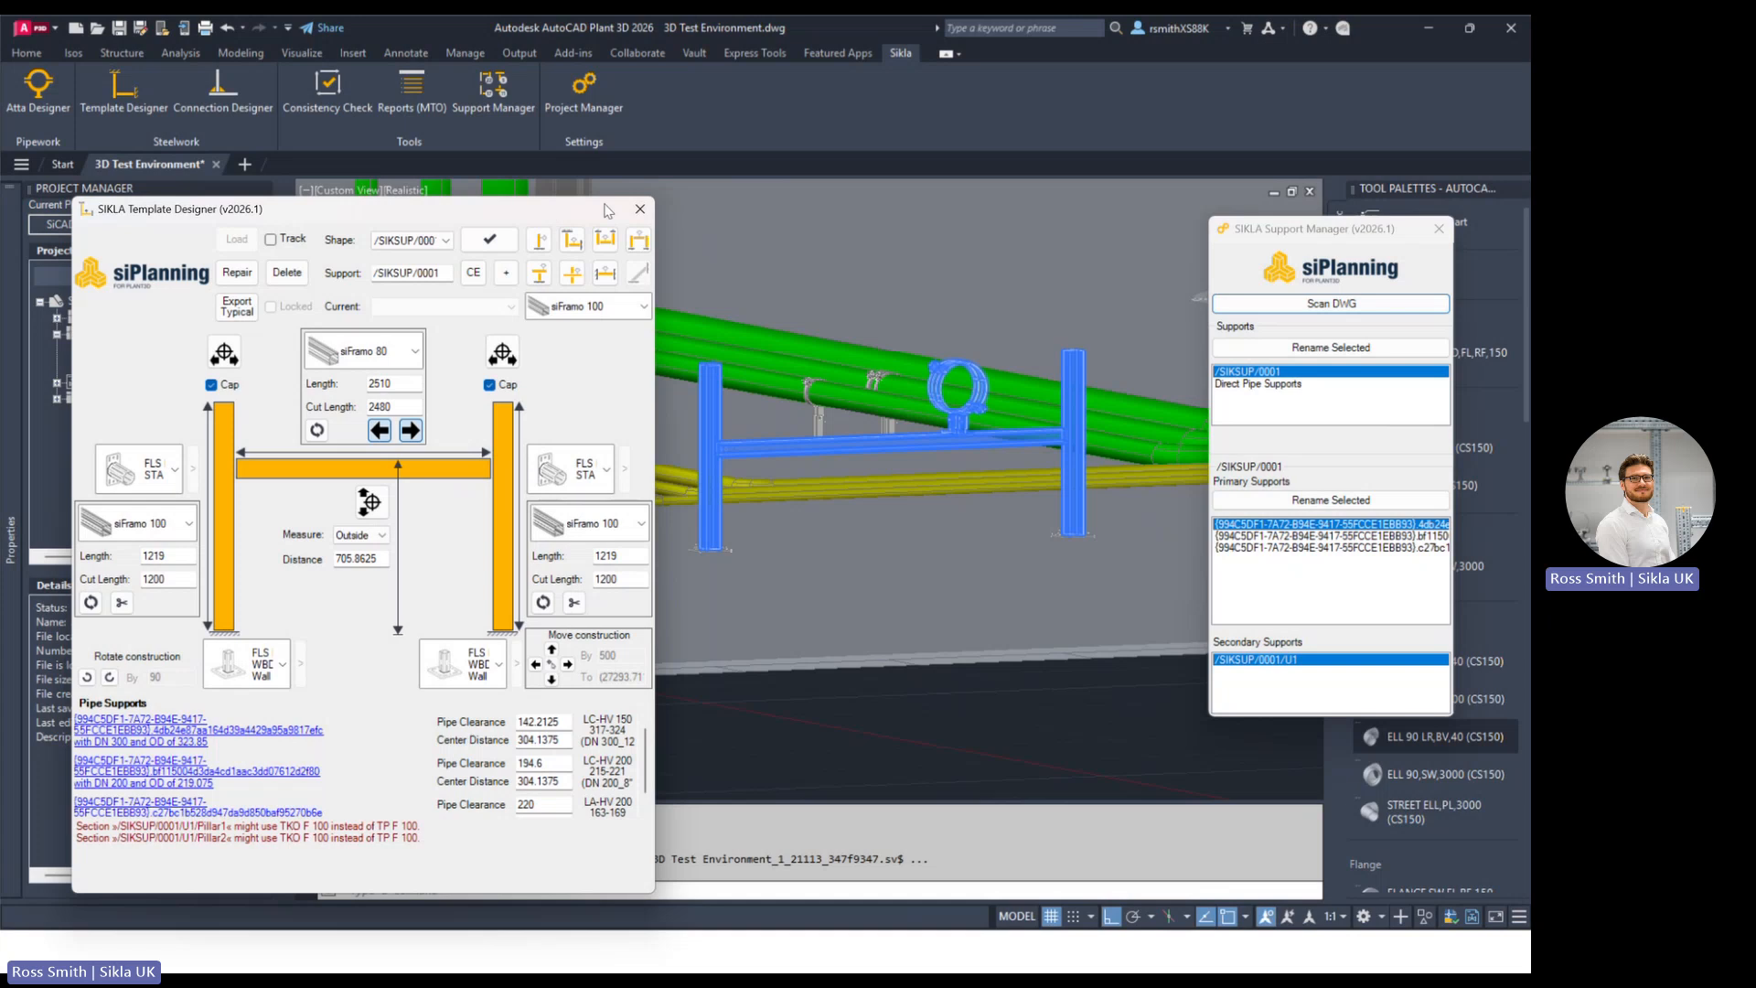
click(640, 210)
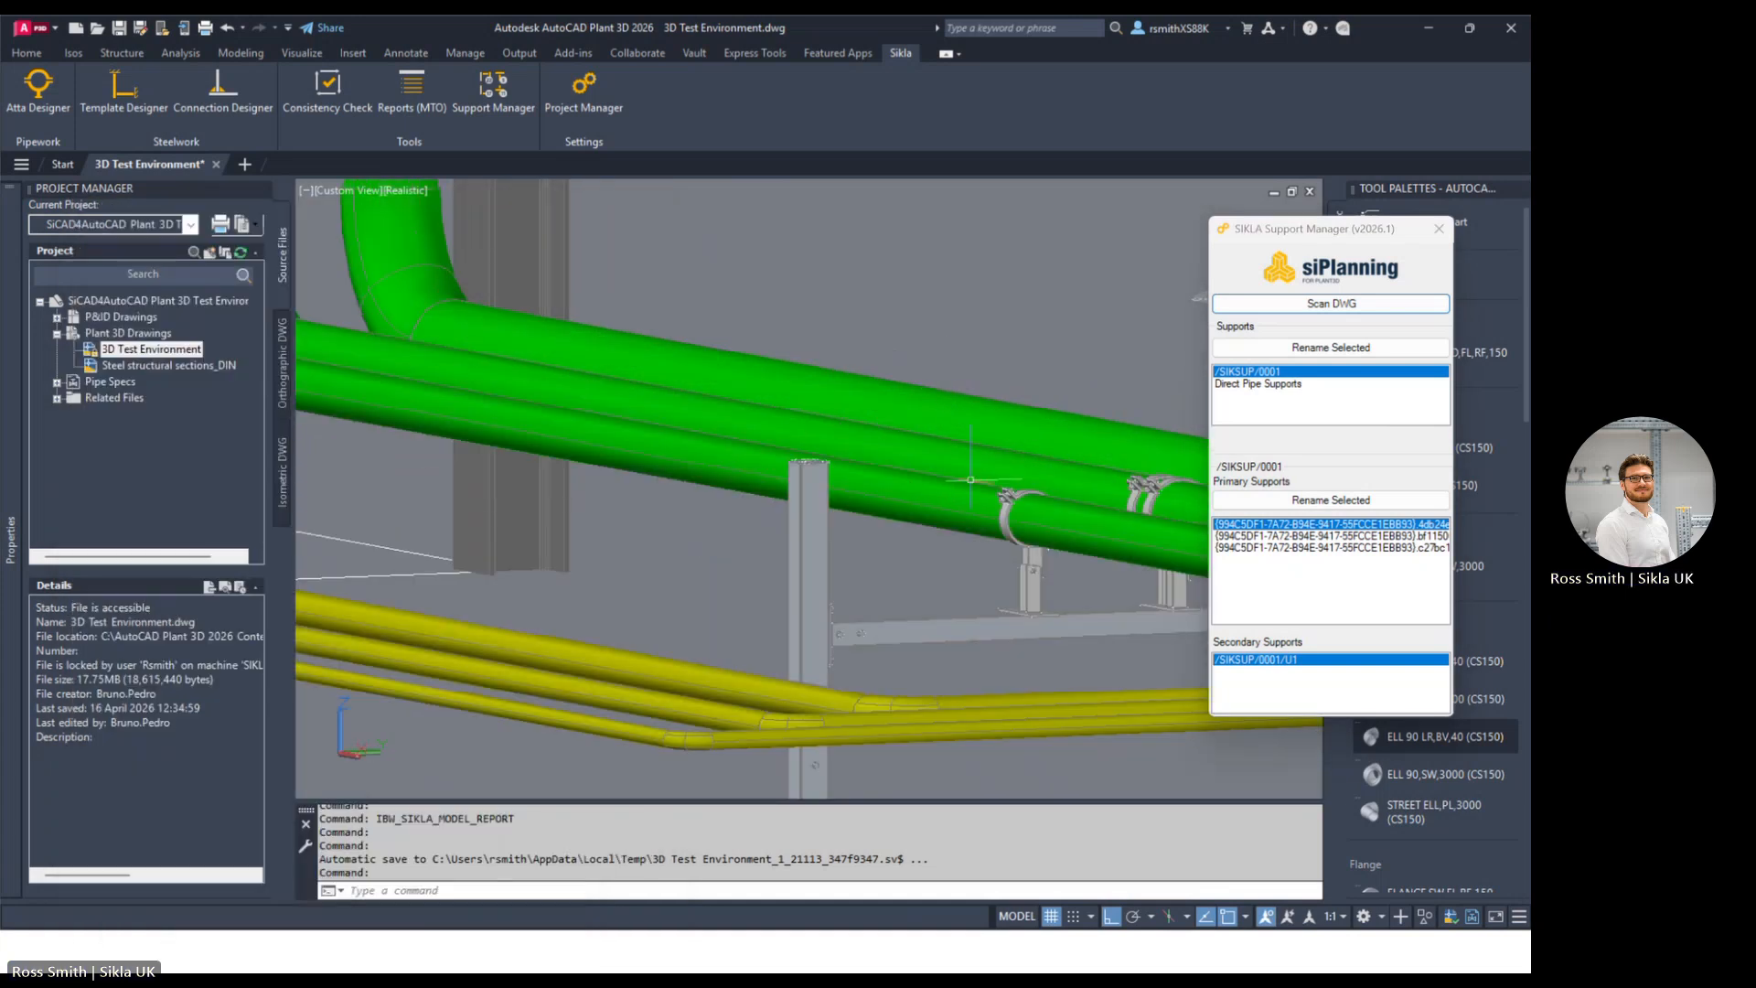
Step: Open the Attachment Designer and load the DN 150 sliding pipe shoe sitting on the frame's traverse
middle_drag(948, 490, 493, 328)
mouse_move(630, 427)
shift+middle_down()
mouse_move(609, 402)
mouse_move(626, 425)
shift+middle_up()
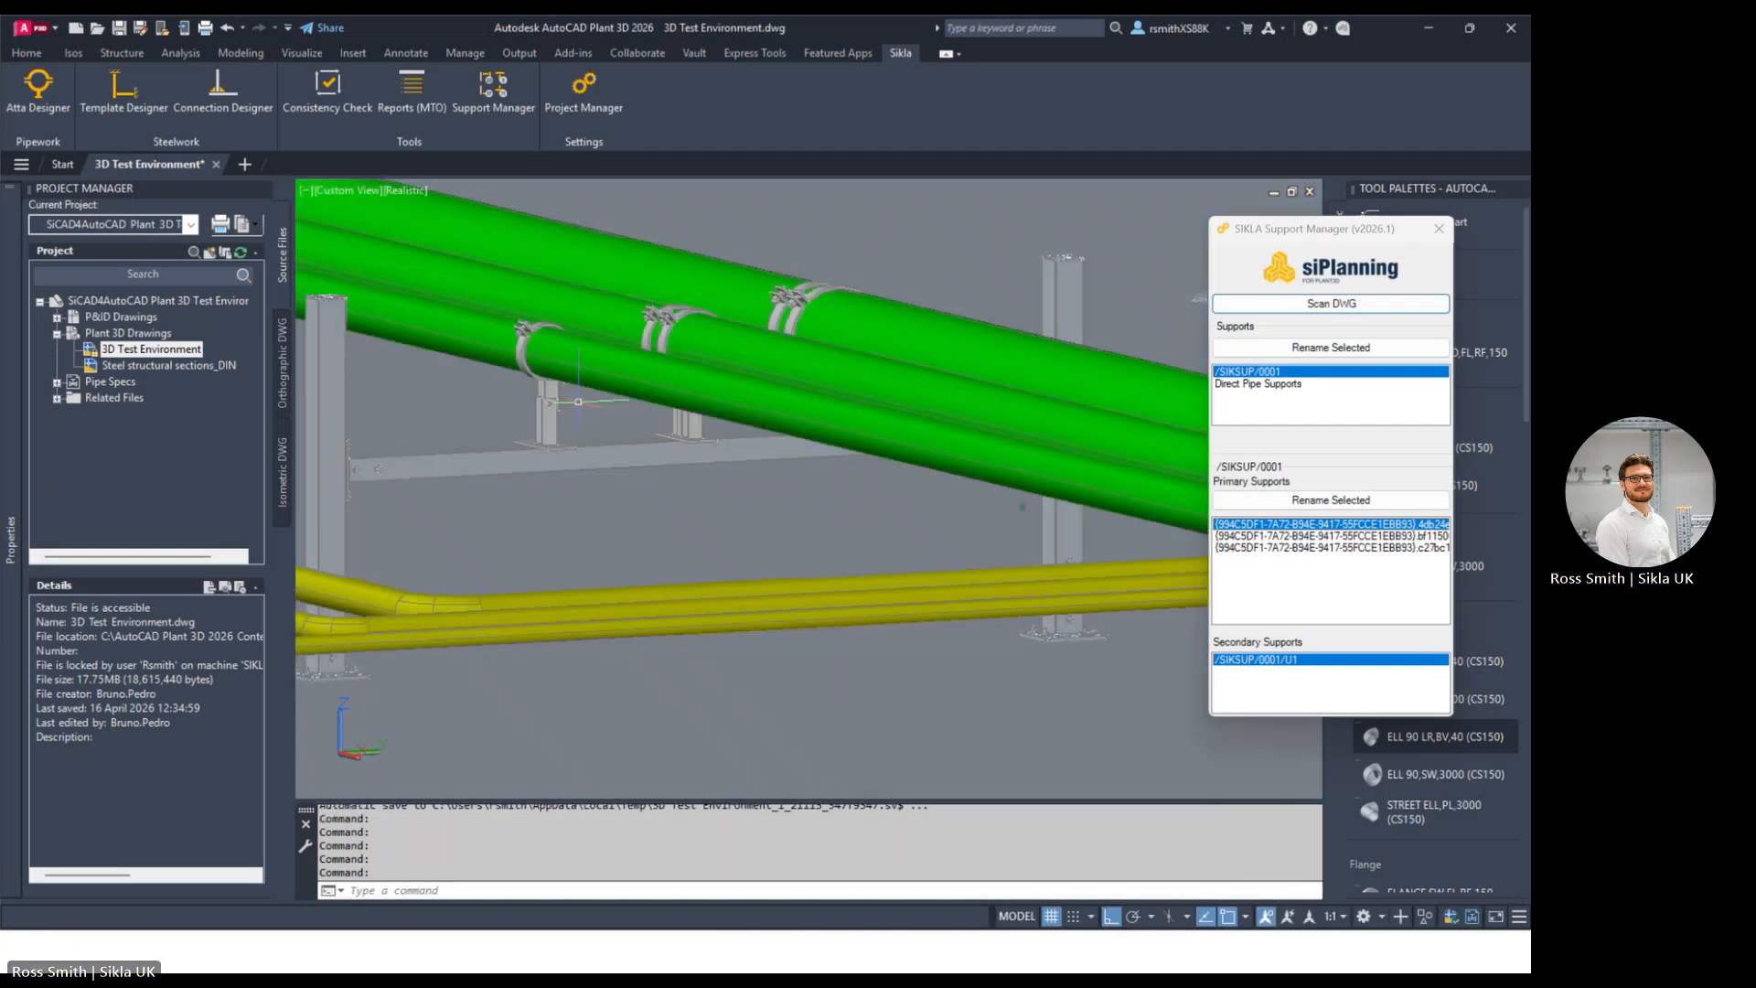
scroll(626, 423, up, 2)
shift+middle_drag(951, 501, 995, 521)
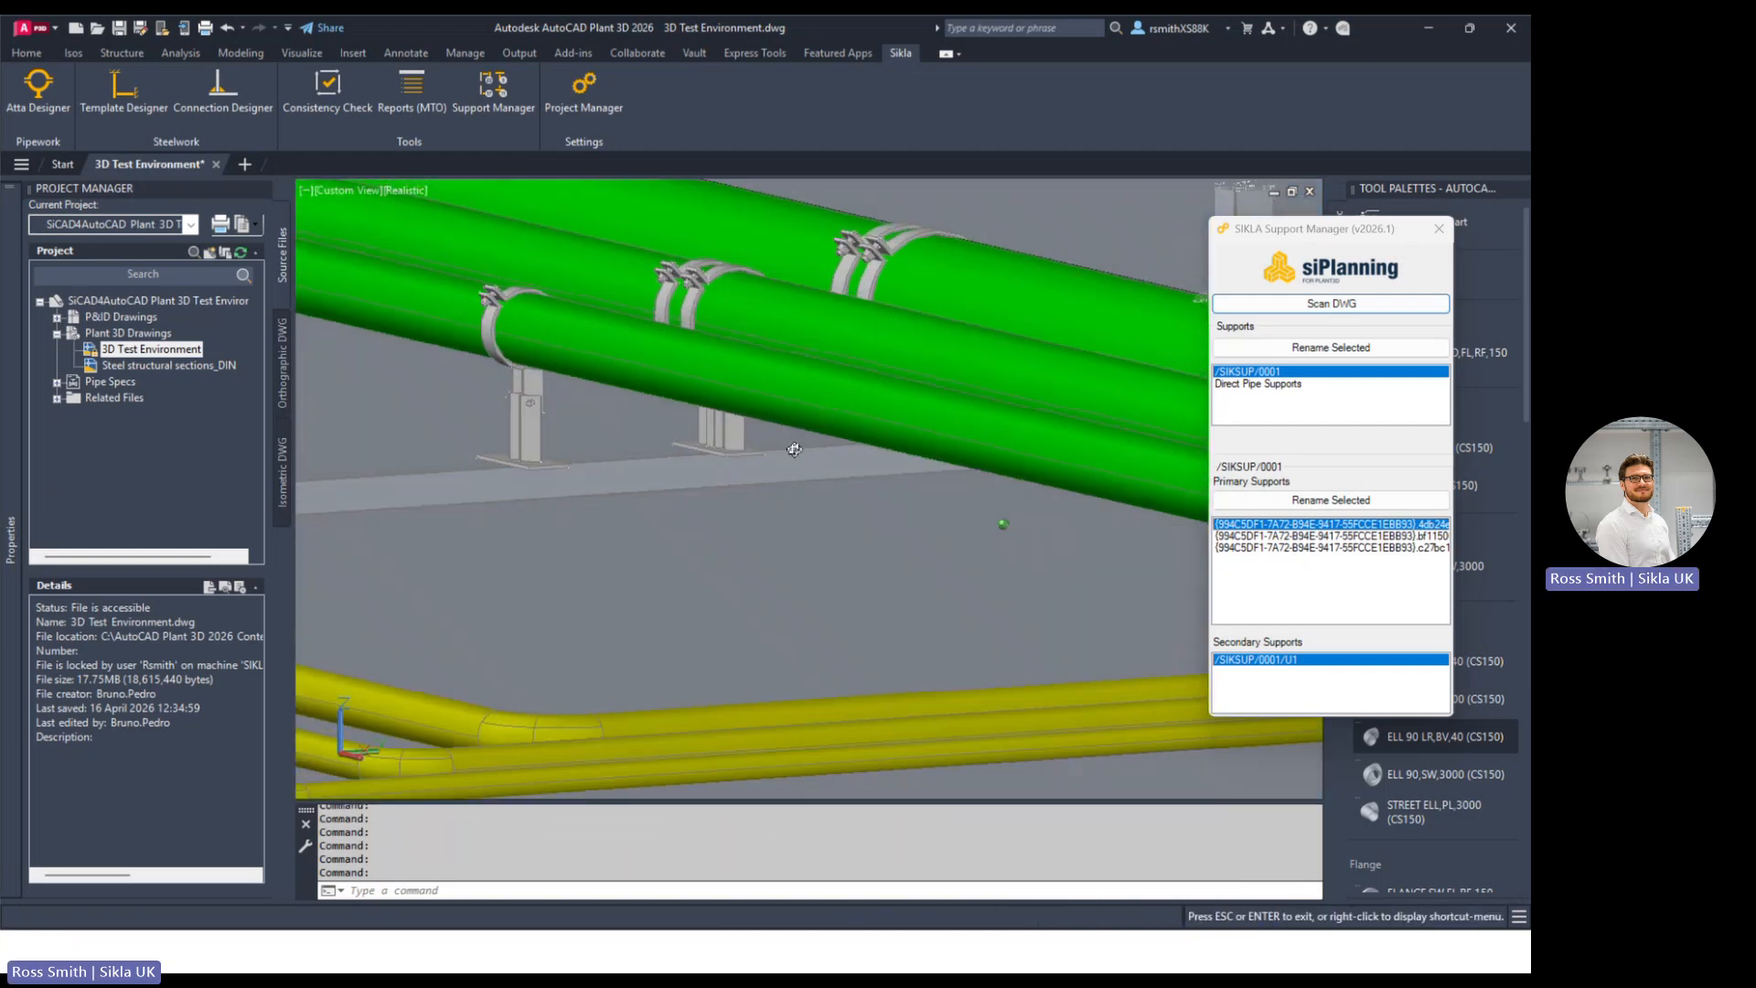
scroll(652, 472, down, 3)
scroll(585, 457, up, 2)
scroll(556, 461, up, 2)
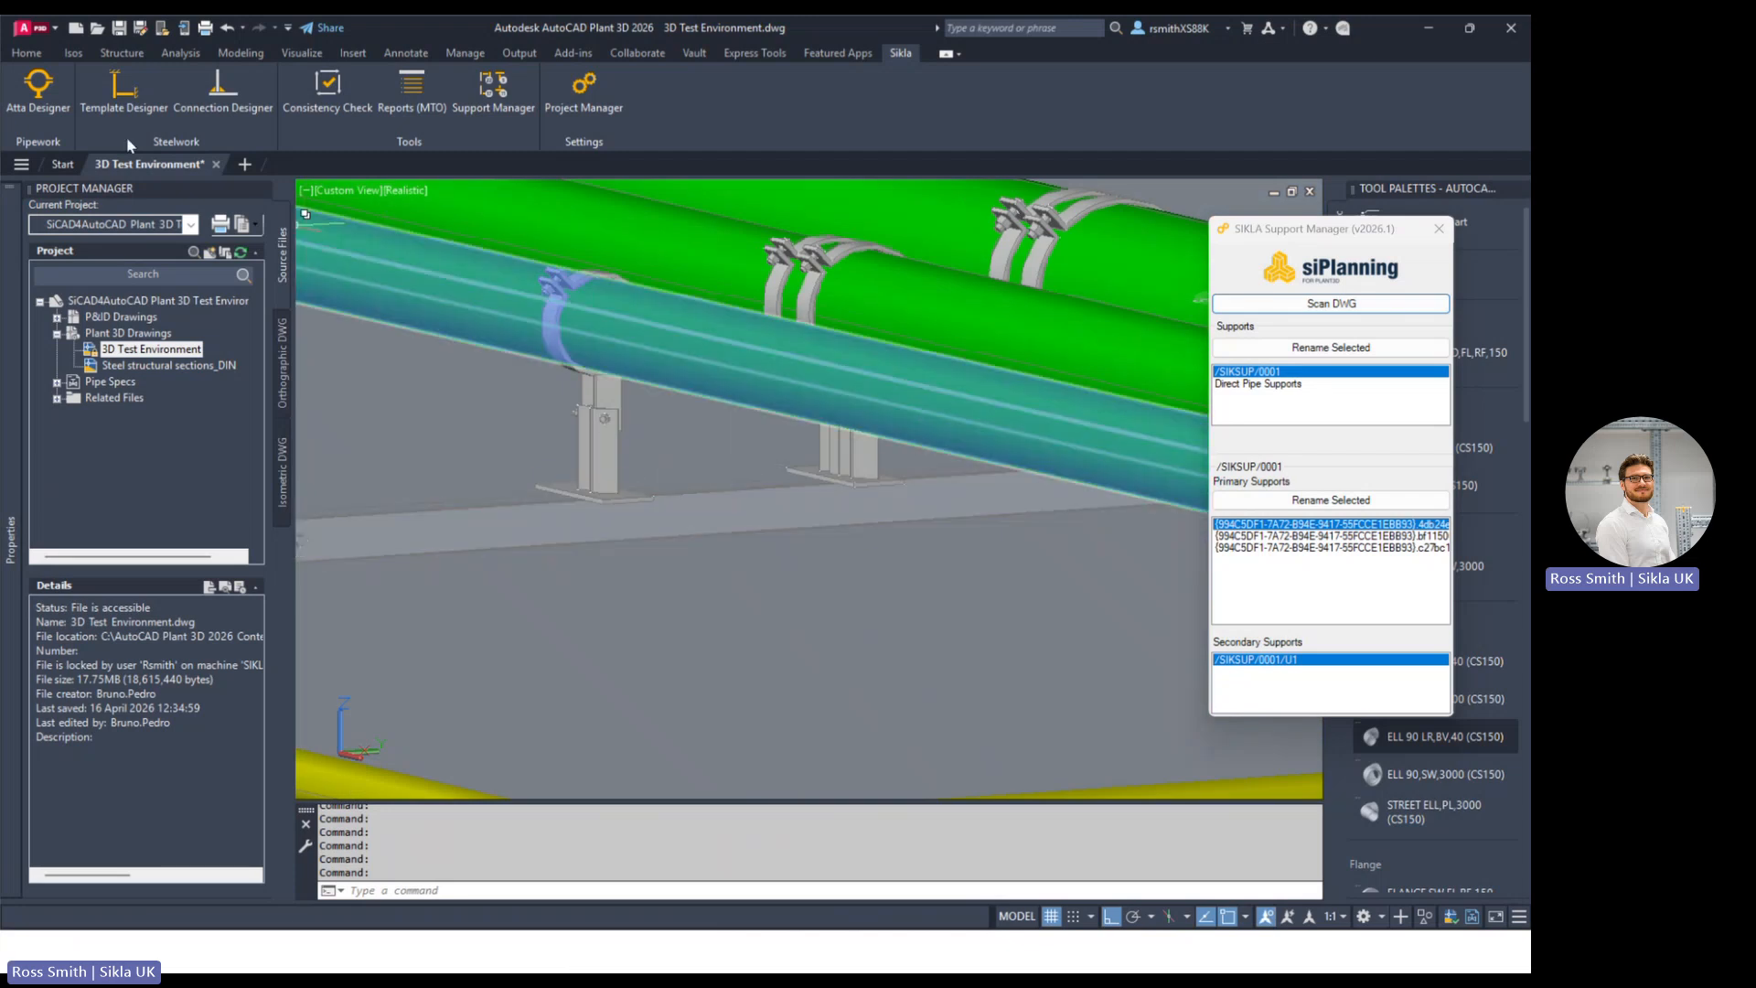
click(39, 96)
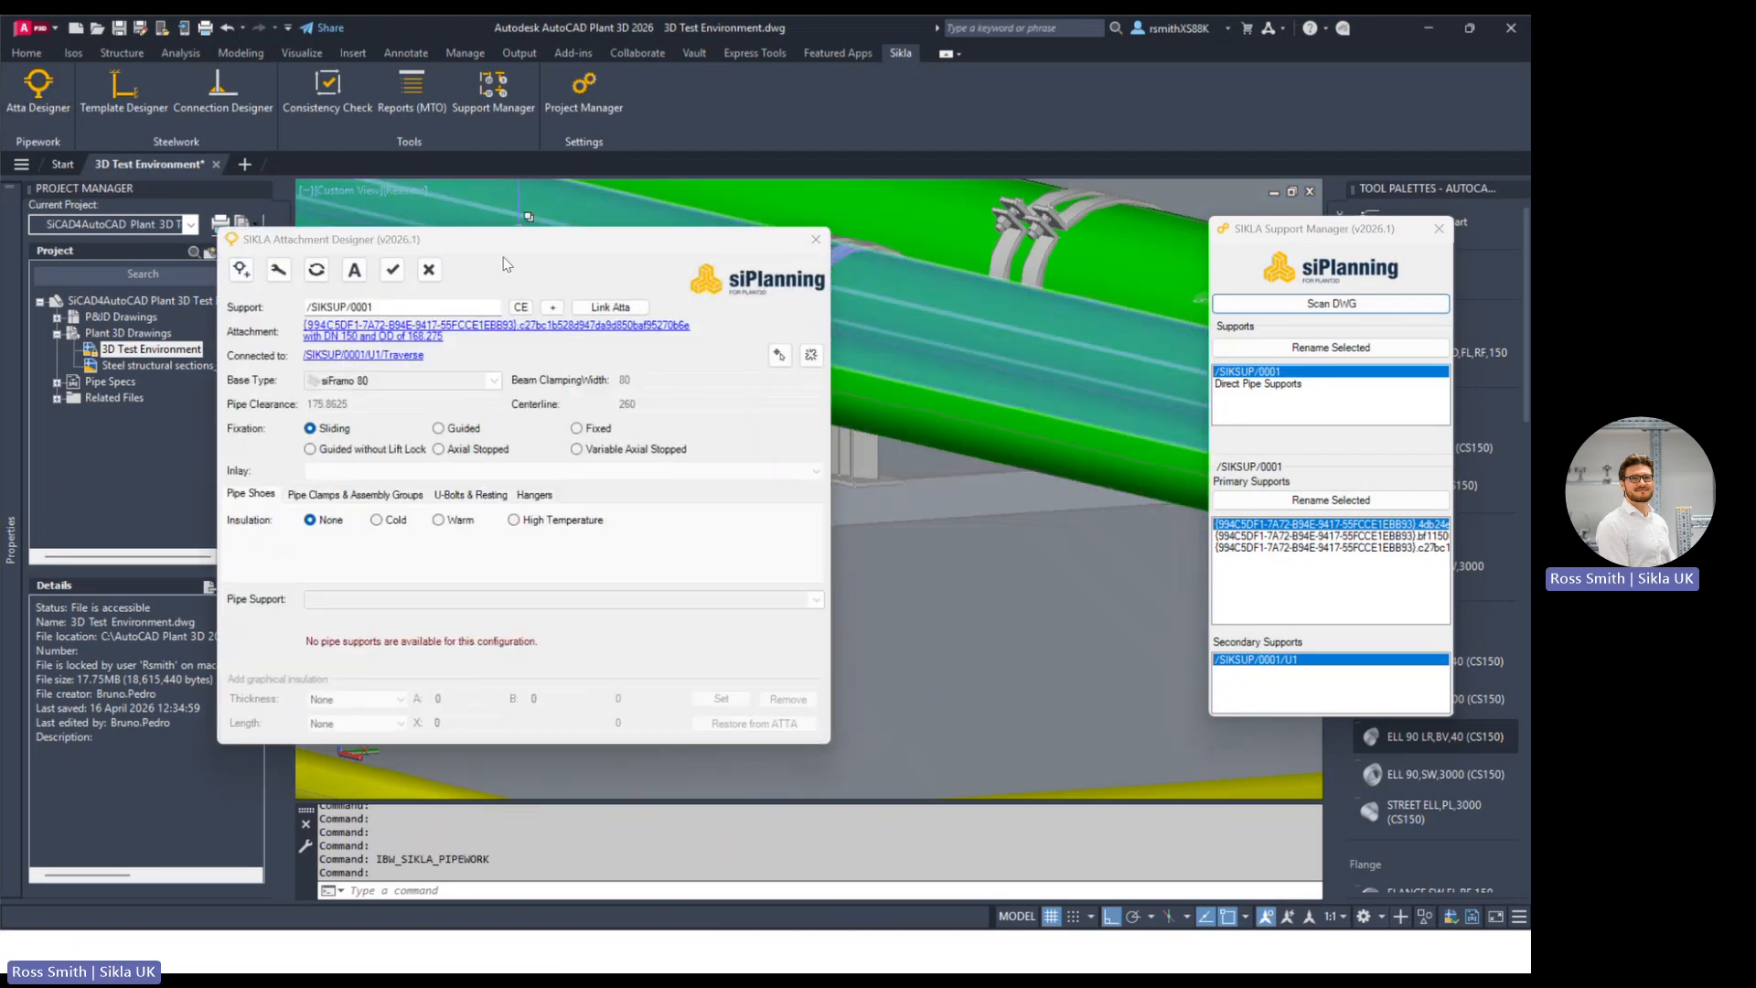
drag(503, 246, 1137, 234)
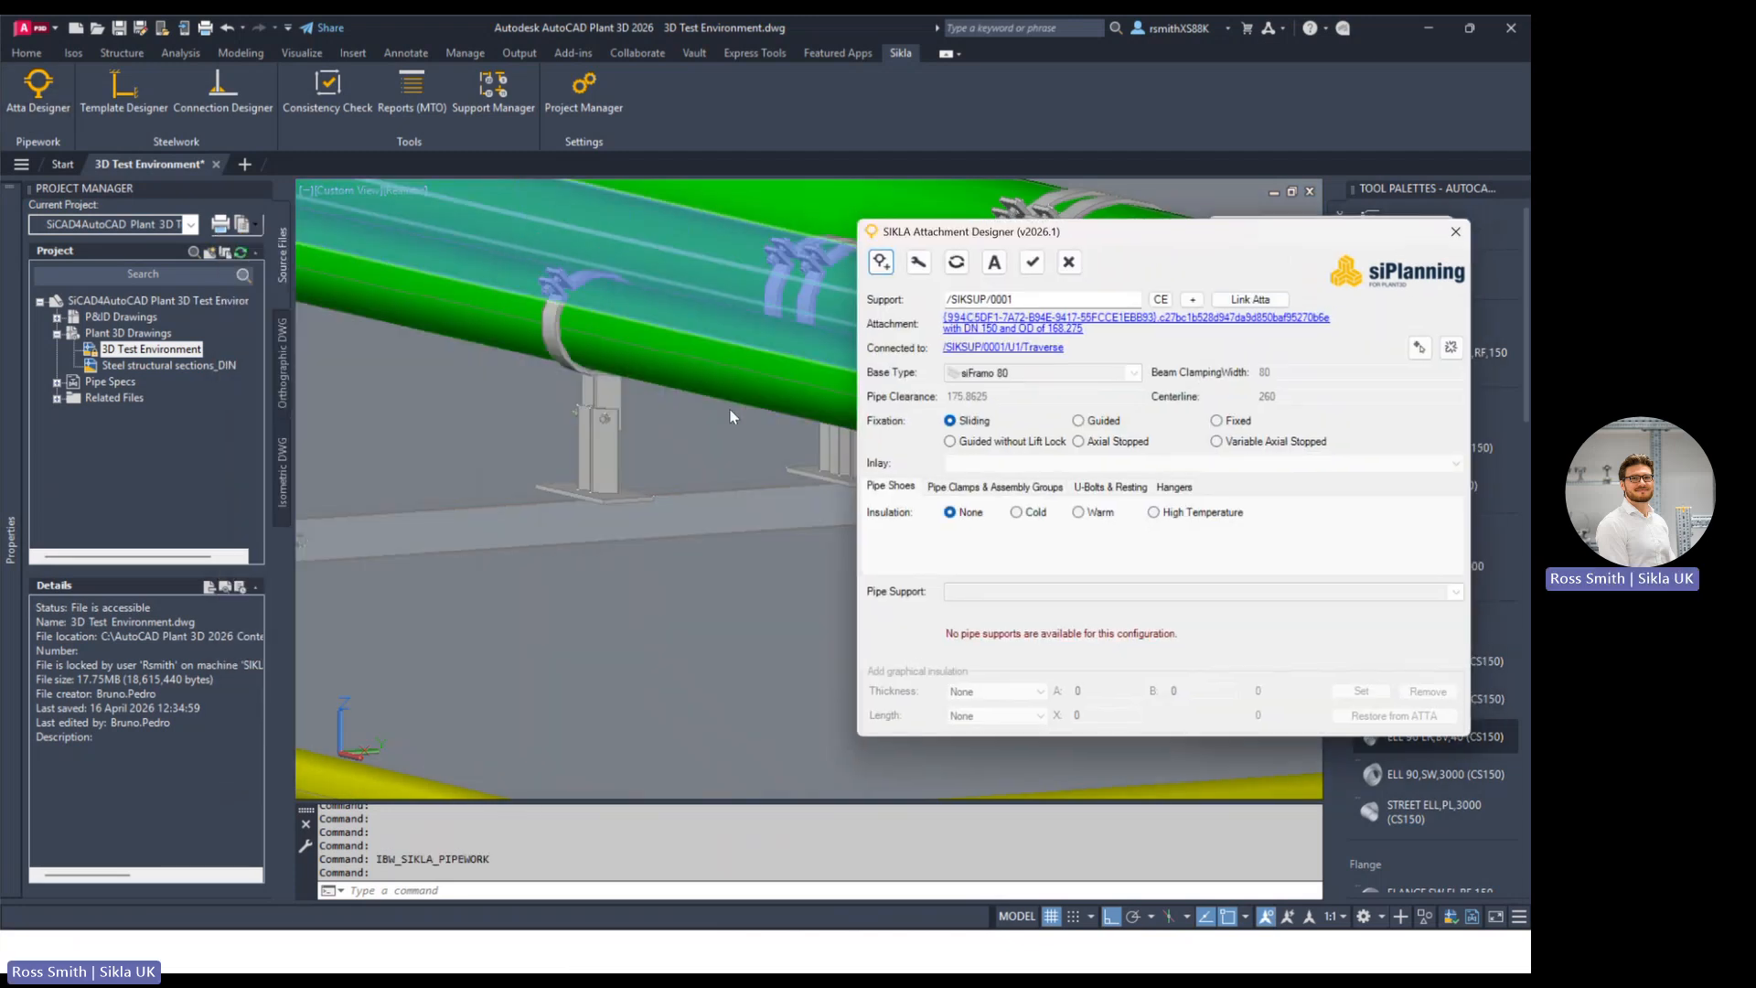
click(606, 447)
click(677, 517)
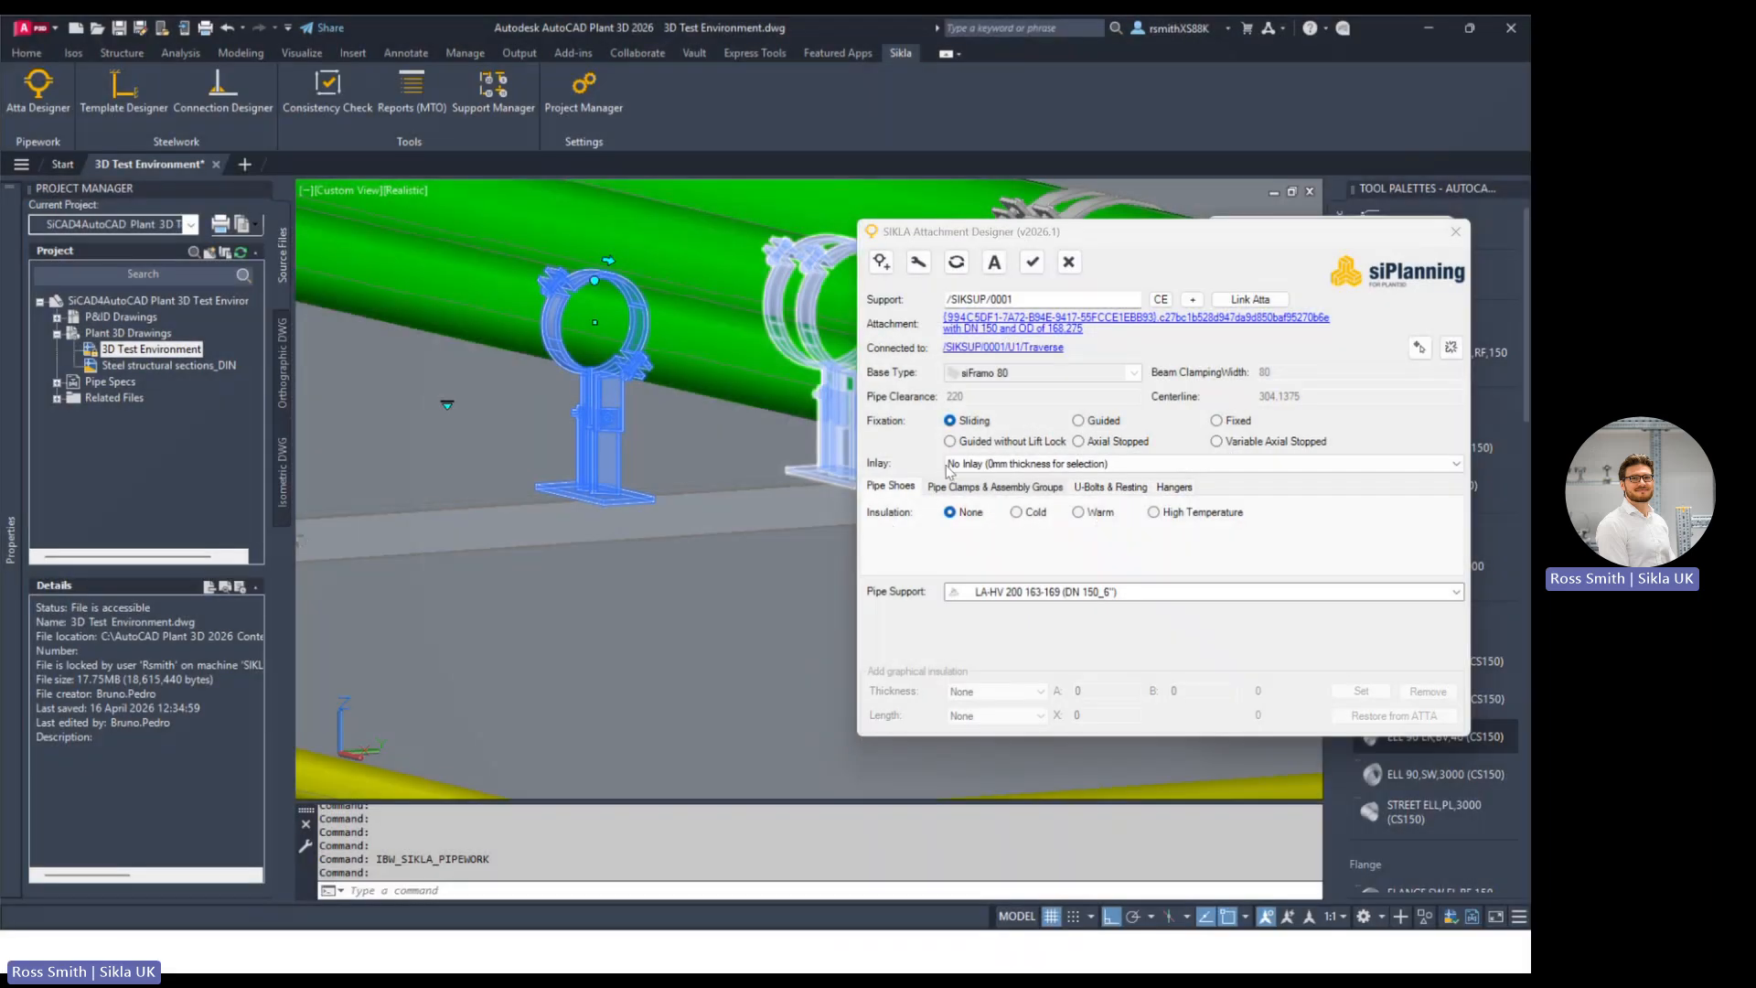
Step: Set the DN 150 pipe shoe's fixation to Guided and inspect the guides at its base
click(1079, 421)
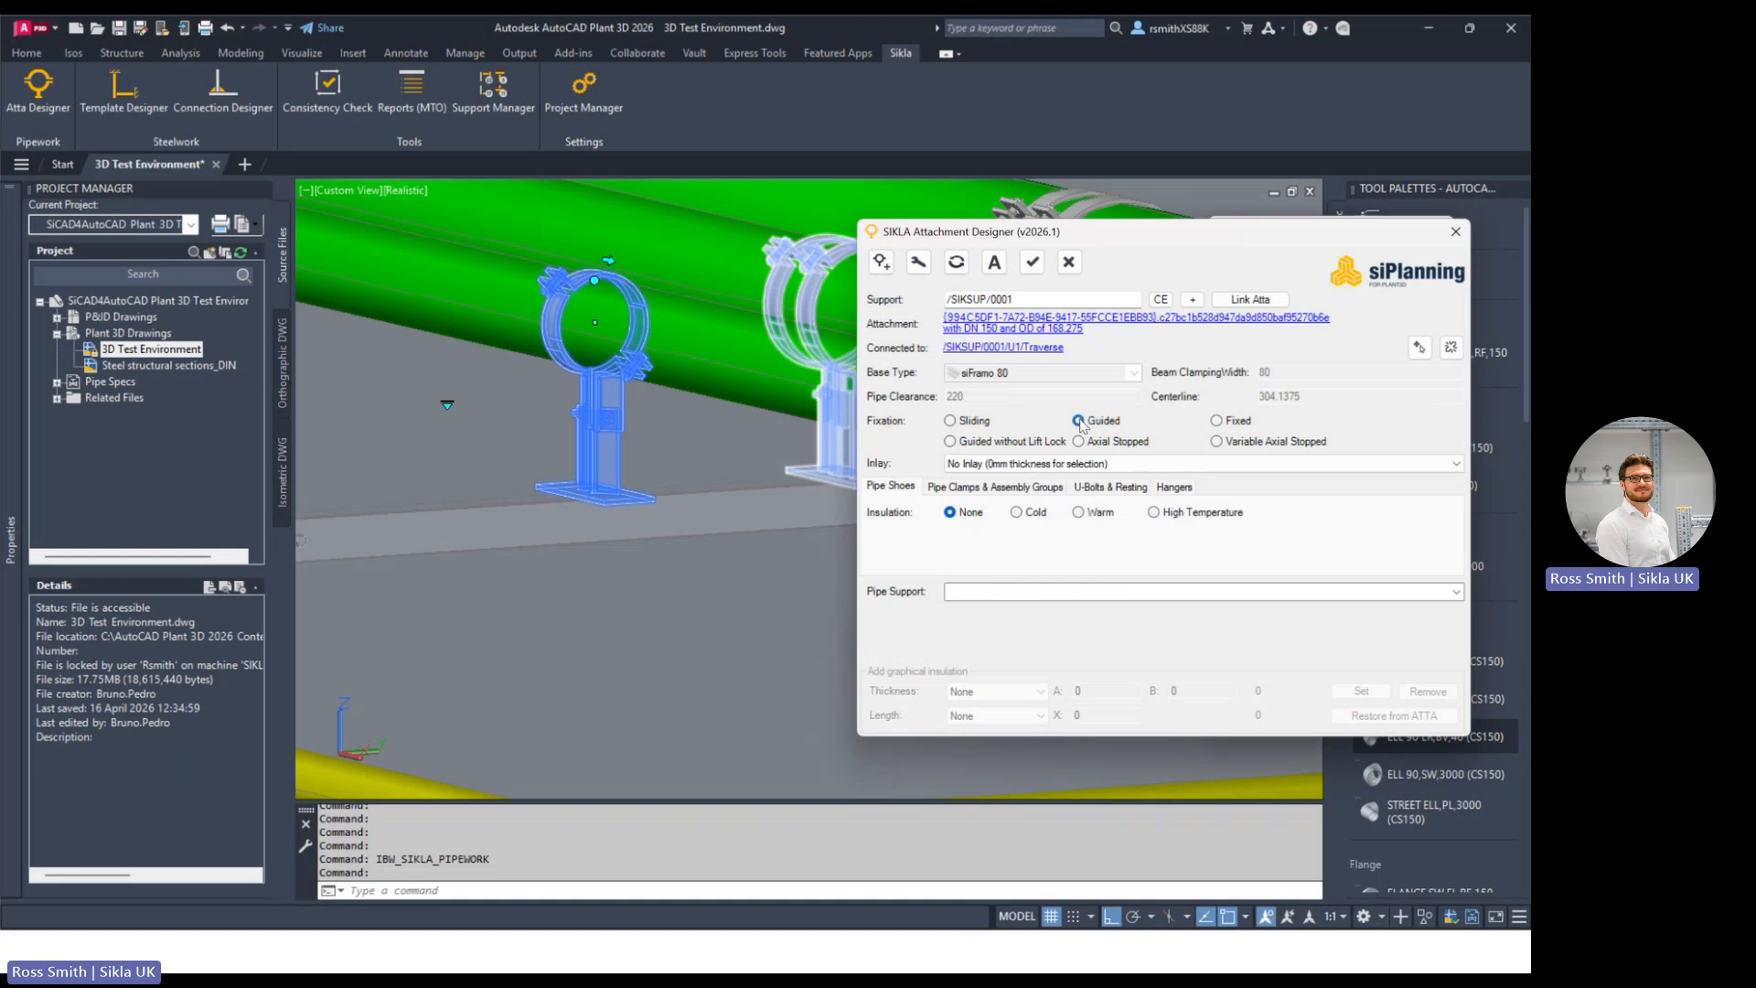
scroll(580, 507, up, 3)
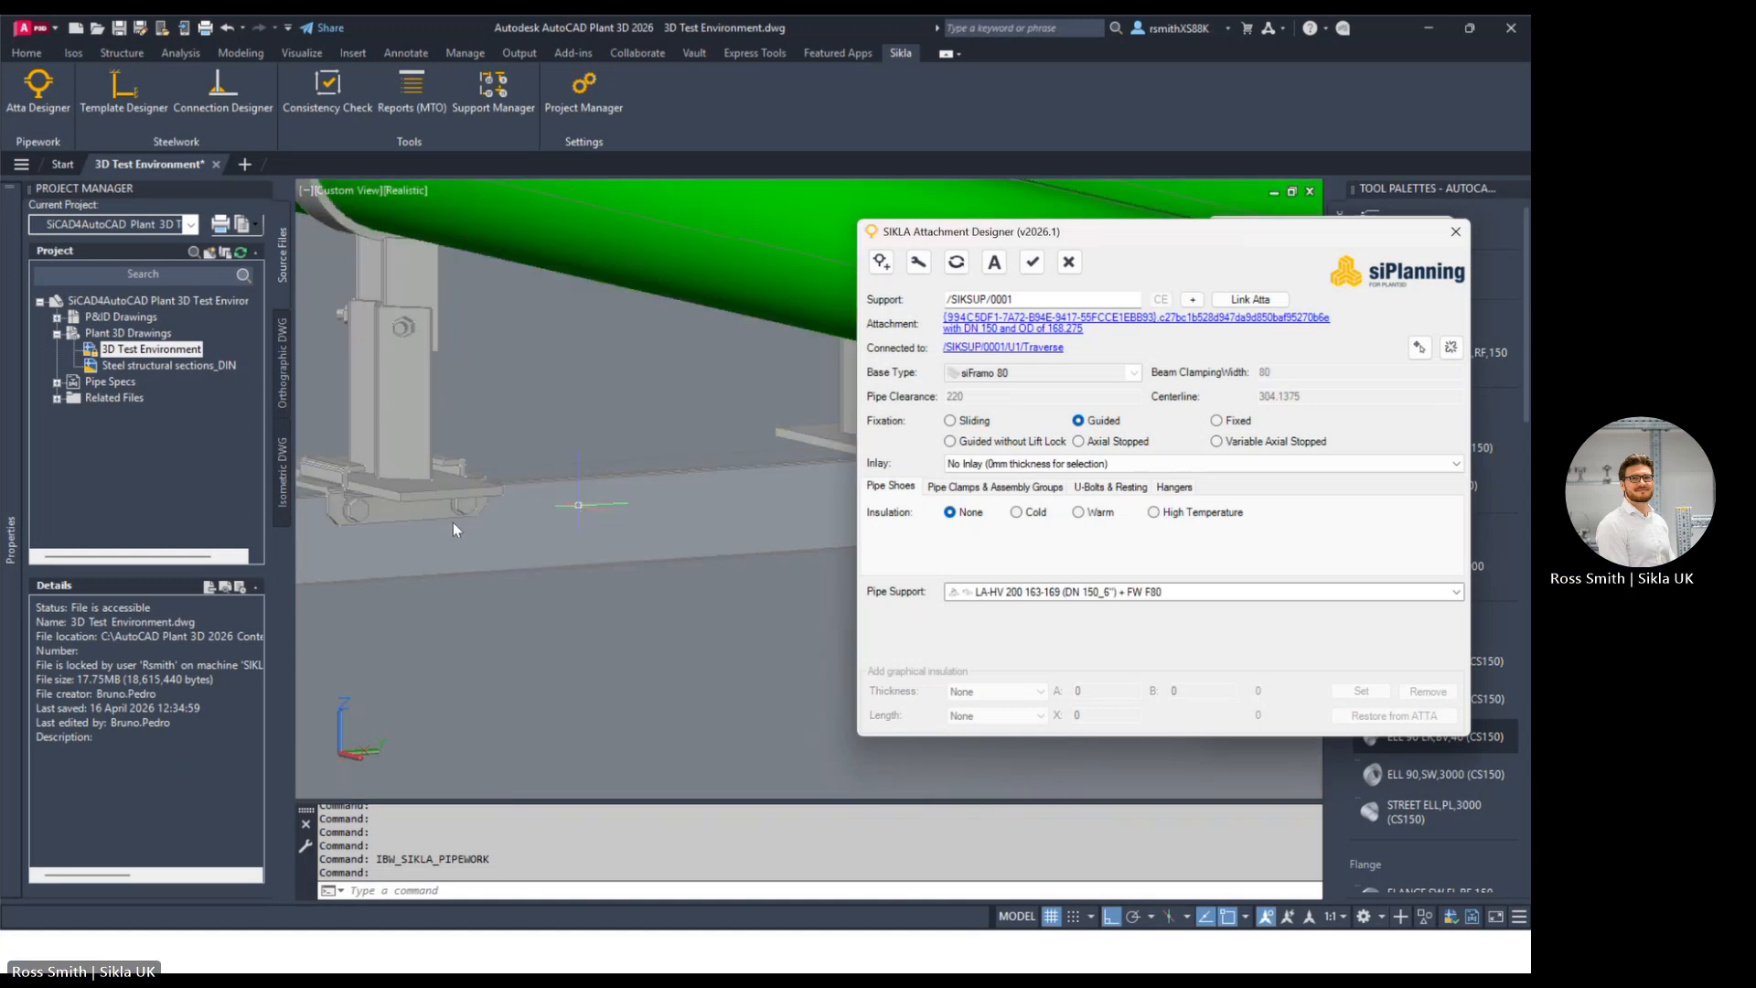
middle_drag(480, 517, 638, 547)
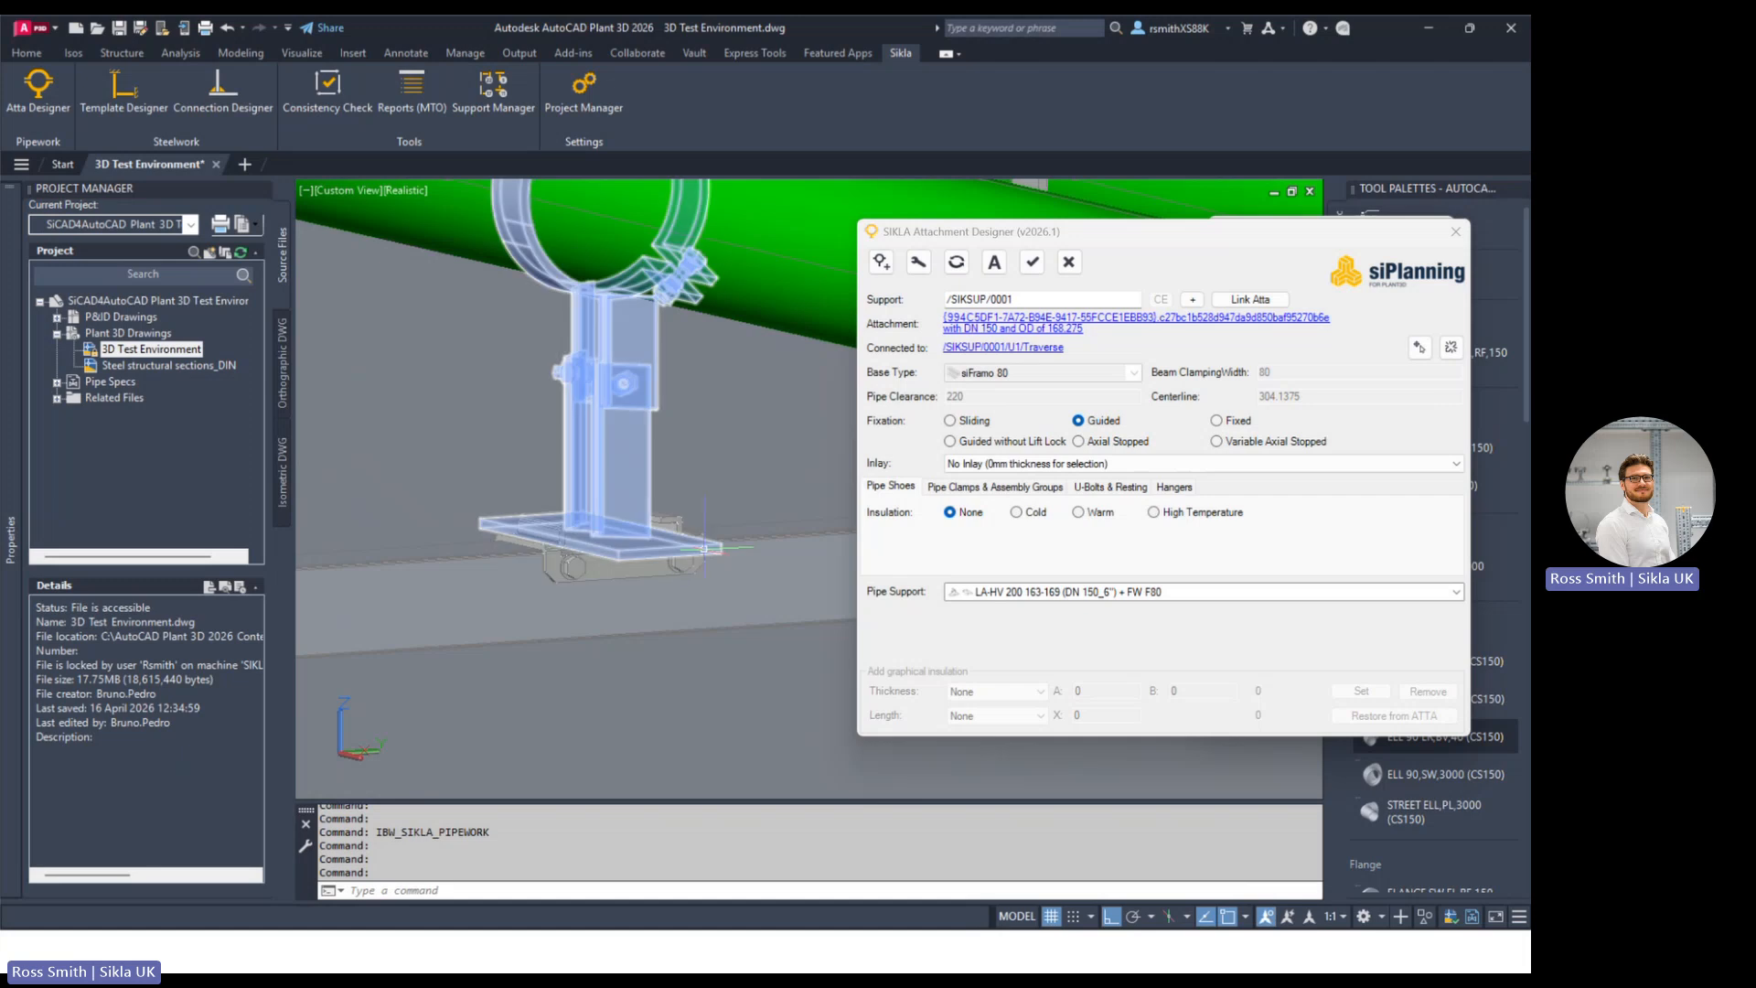
Step: Try the Fixed fixation on the DN 150 pipe shoe, inspect its base, and return the fixation to Sliding
click(1215, 420)
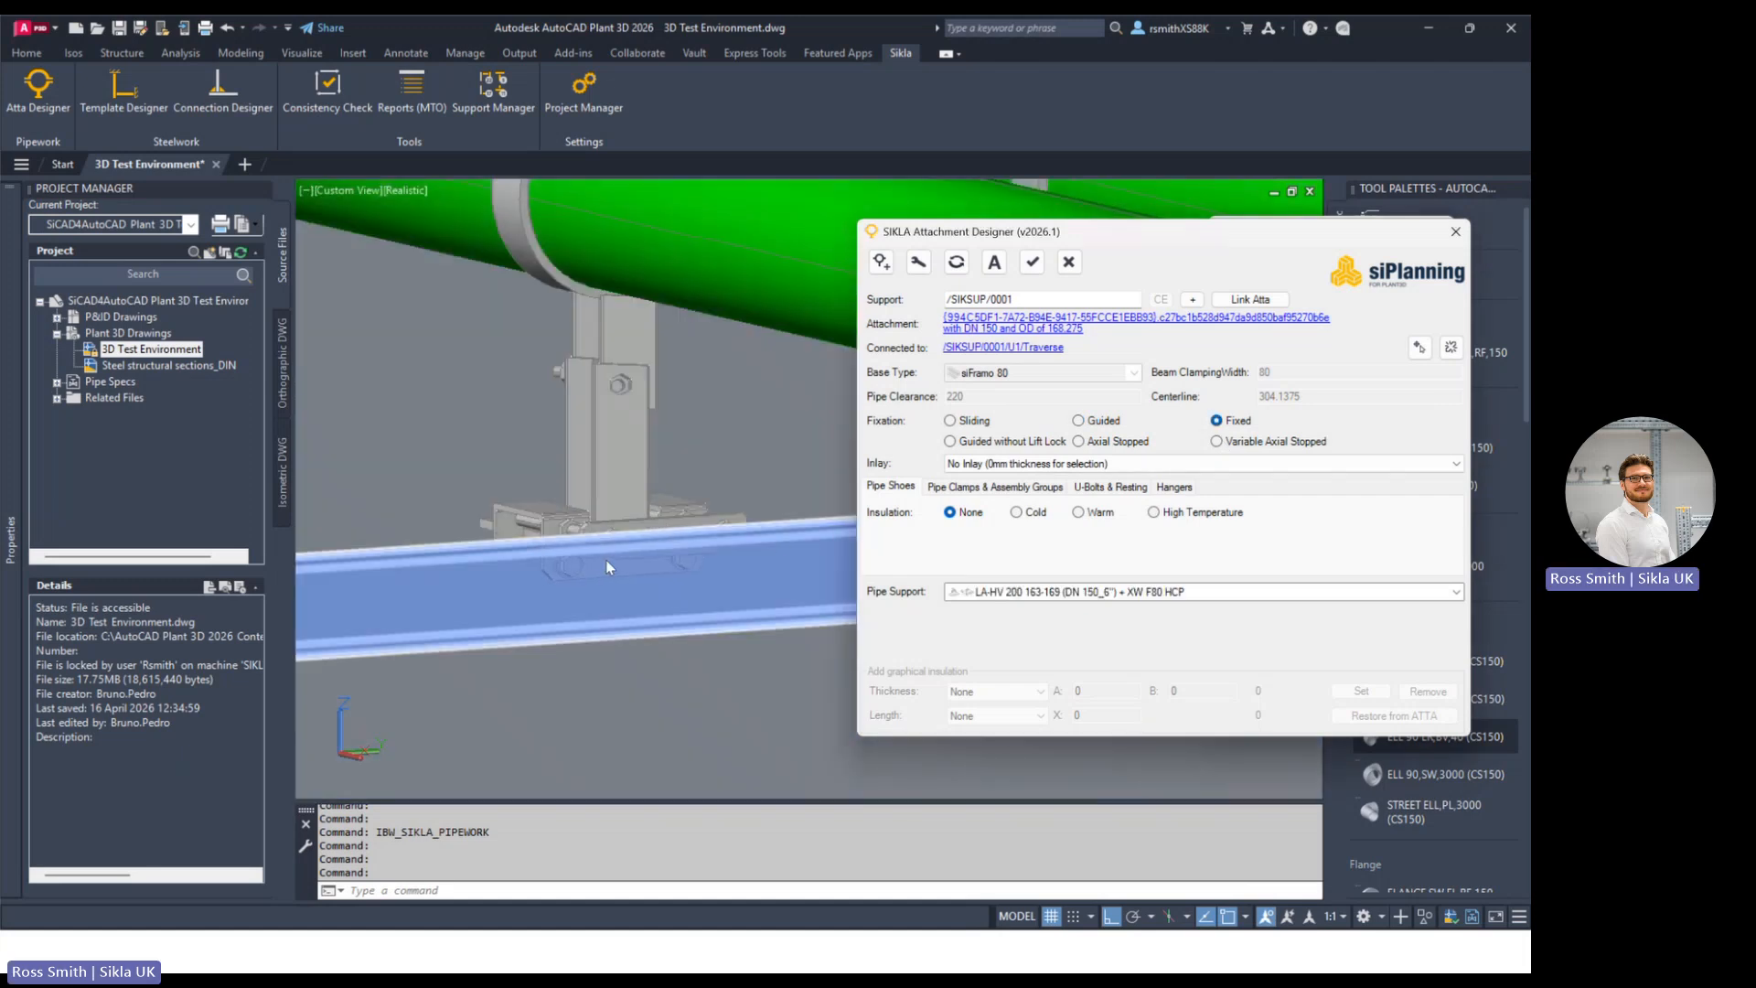
scroll(606, 560, down, 3)
mouse_move(605, 559)
middle_down()
mouse_move(743, 558)
mouse_move(811, 535)
mouse_move(587, 540)
middle_up()
scroll(587, 540, up, 2)
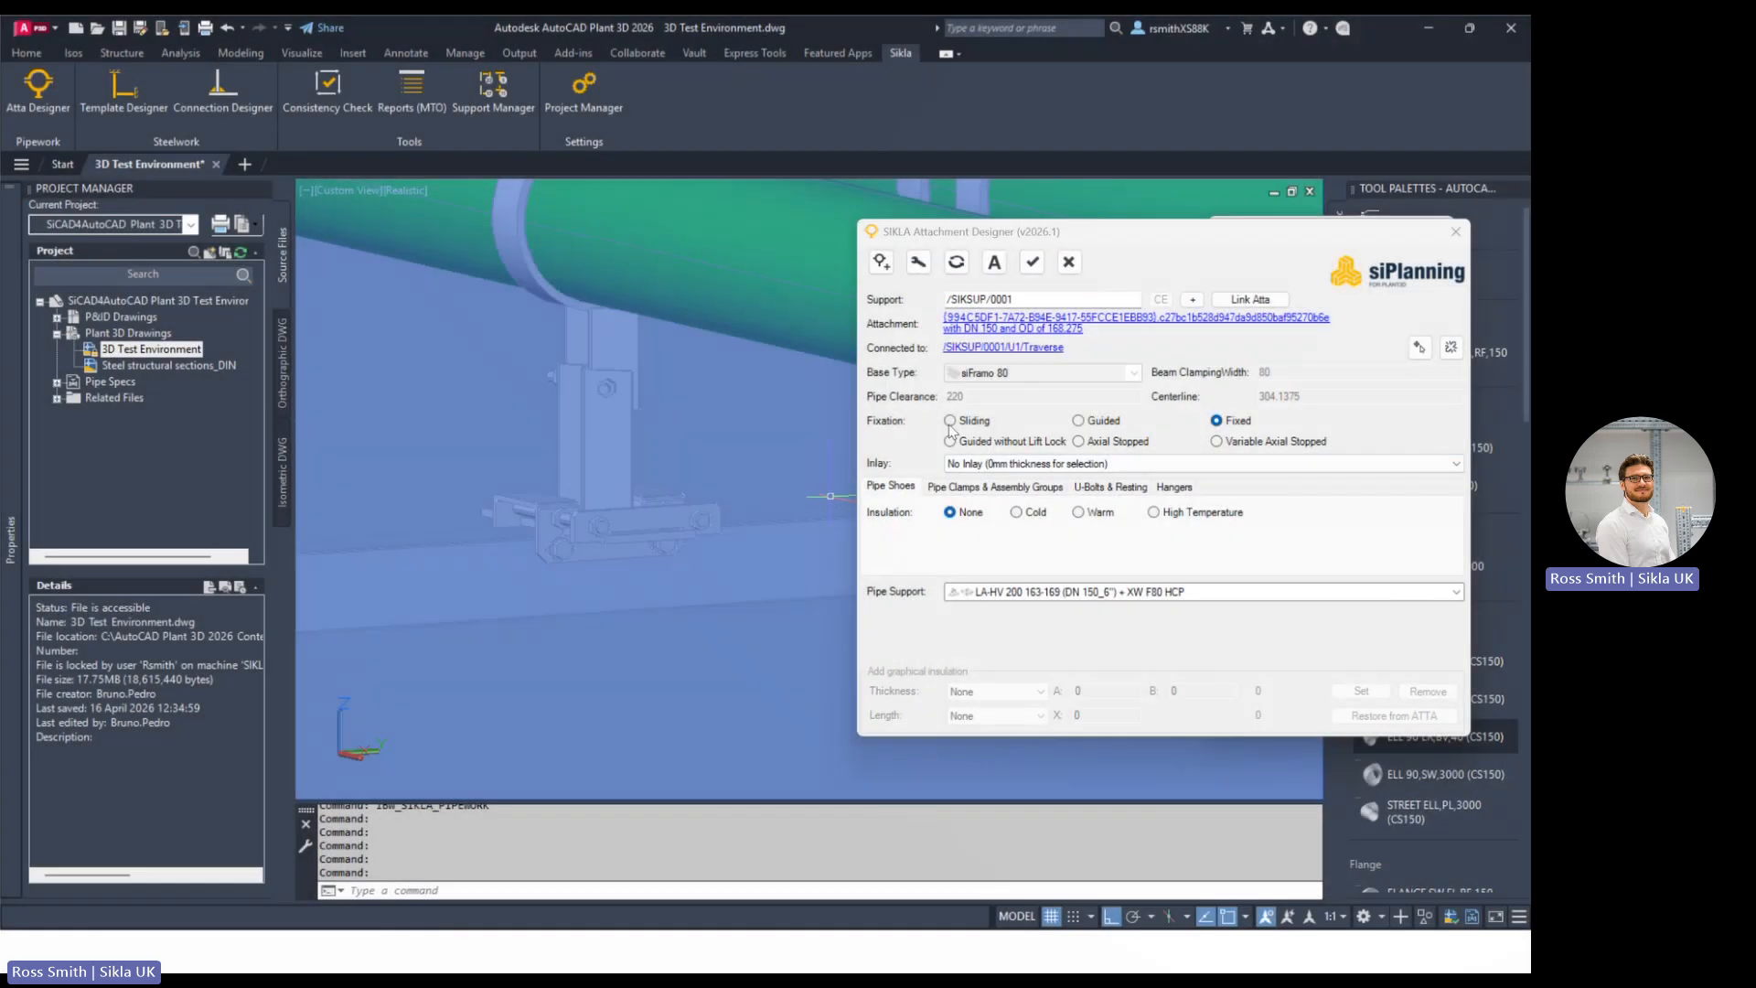
click(950, 420)
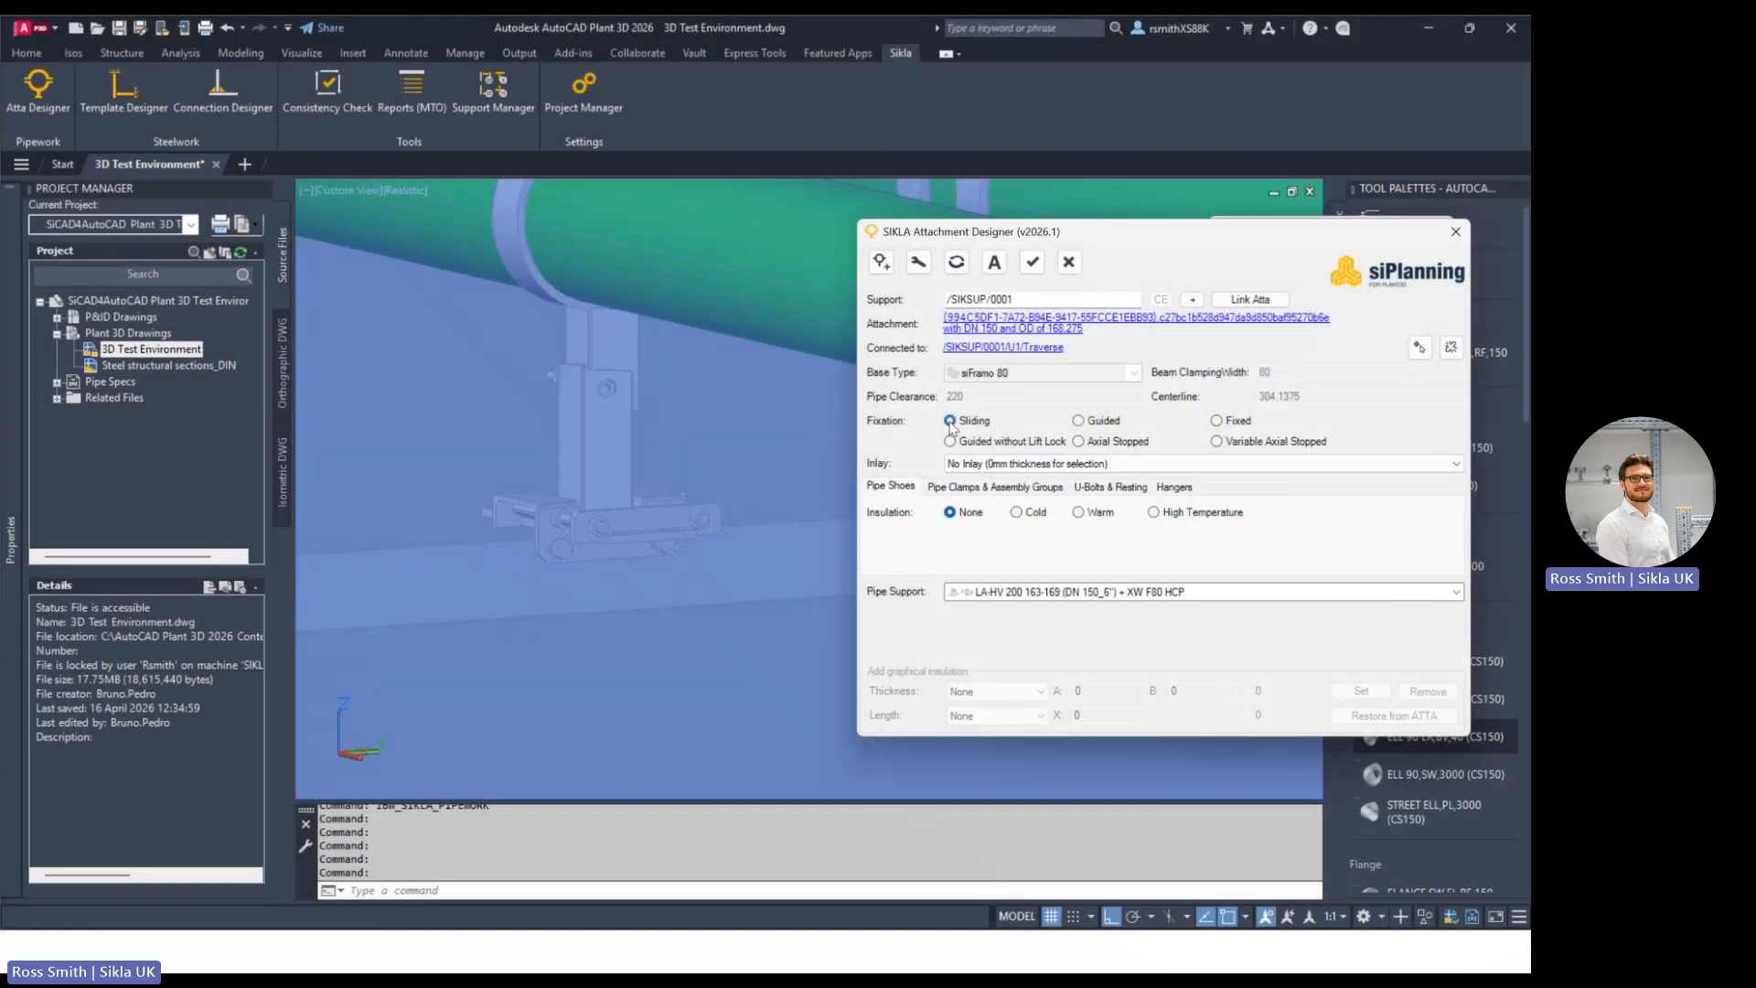
Step: Switch the DN 150 pipe support to LC-HV 150 163-169 (DN 150_6") and inspect the shoe on the traverse
click(1158, 593)
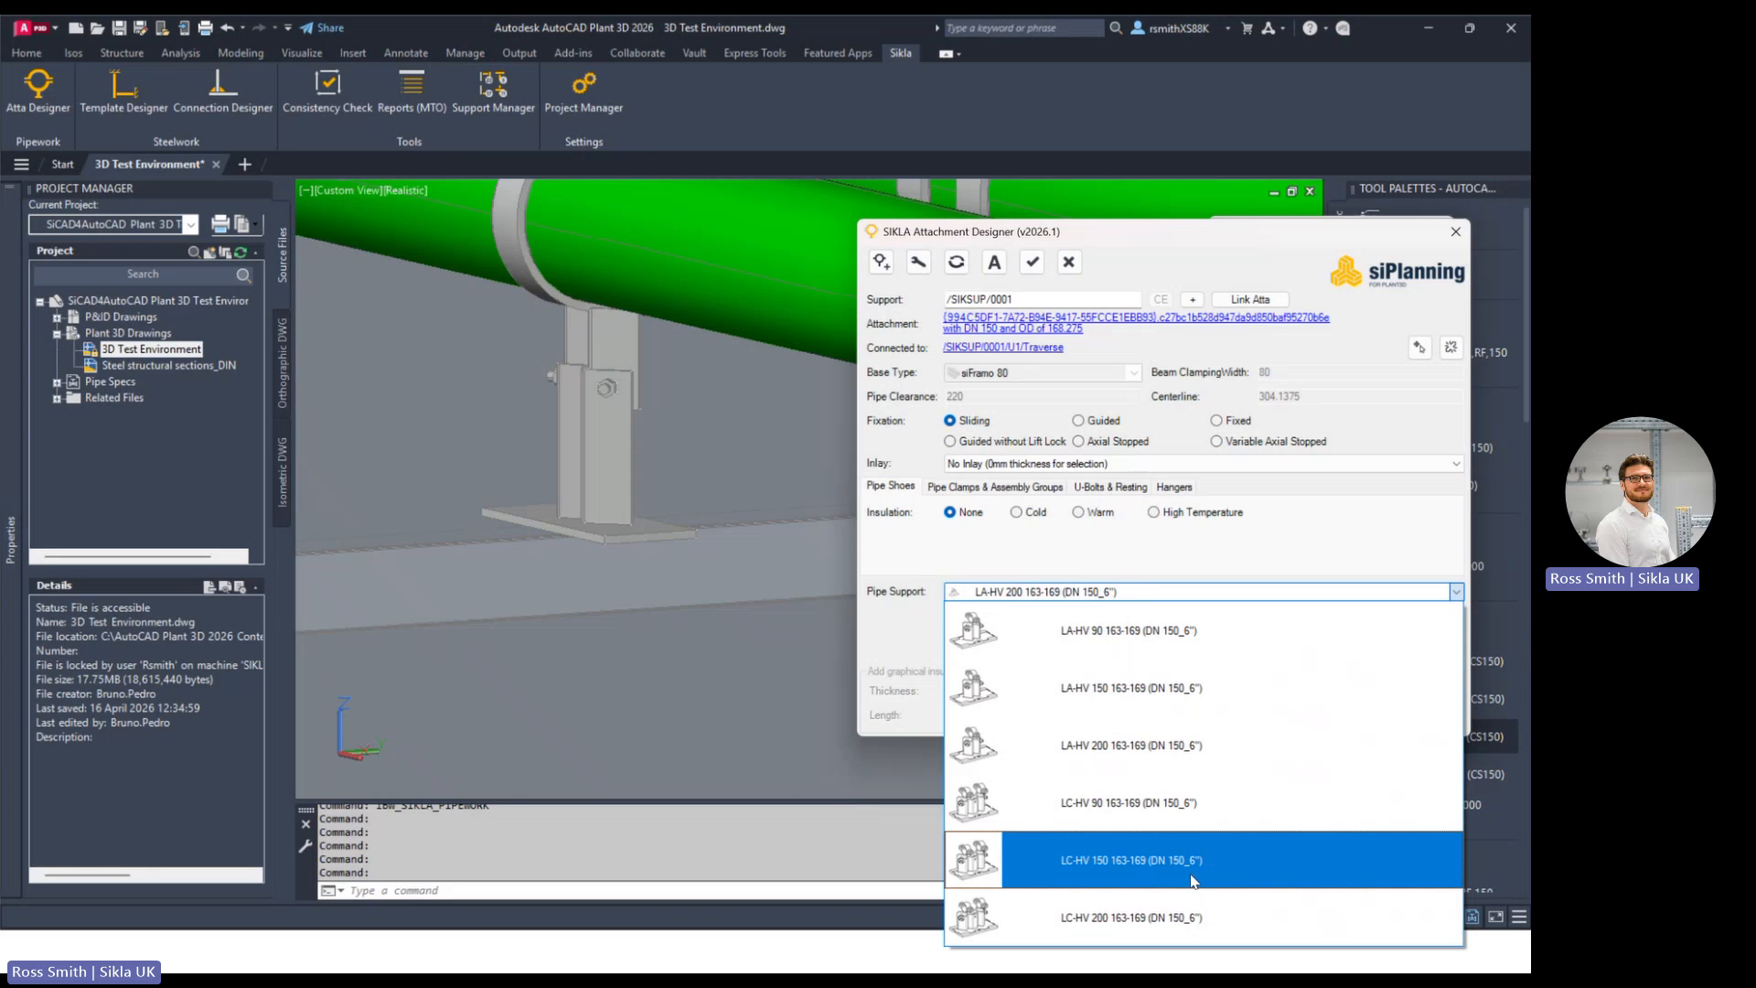
click(1126, 858)
mouse_move(576, 386)
middle_down()
mouse_move(732, 395)
mouse_move(487, 508)
middle_up()
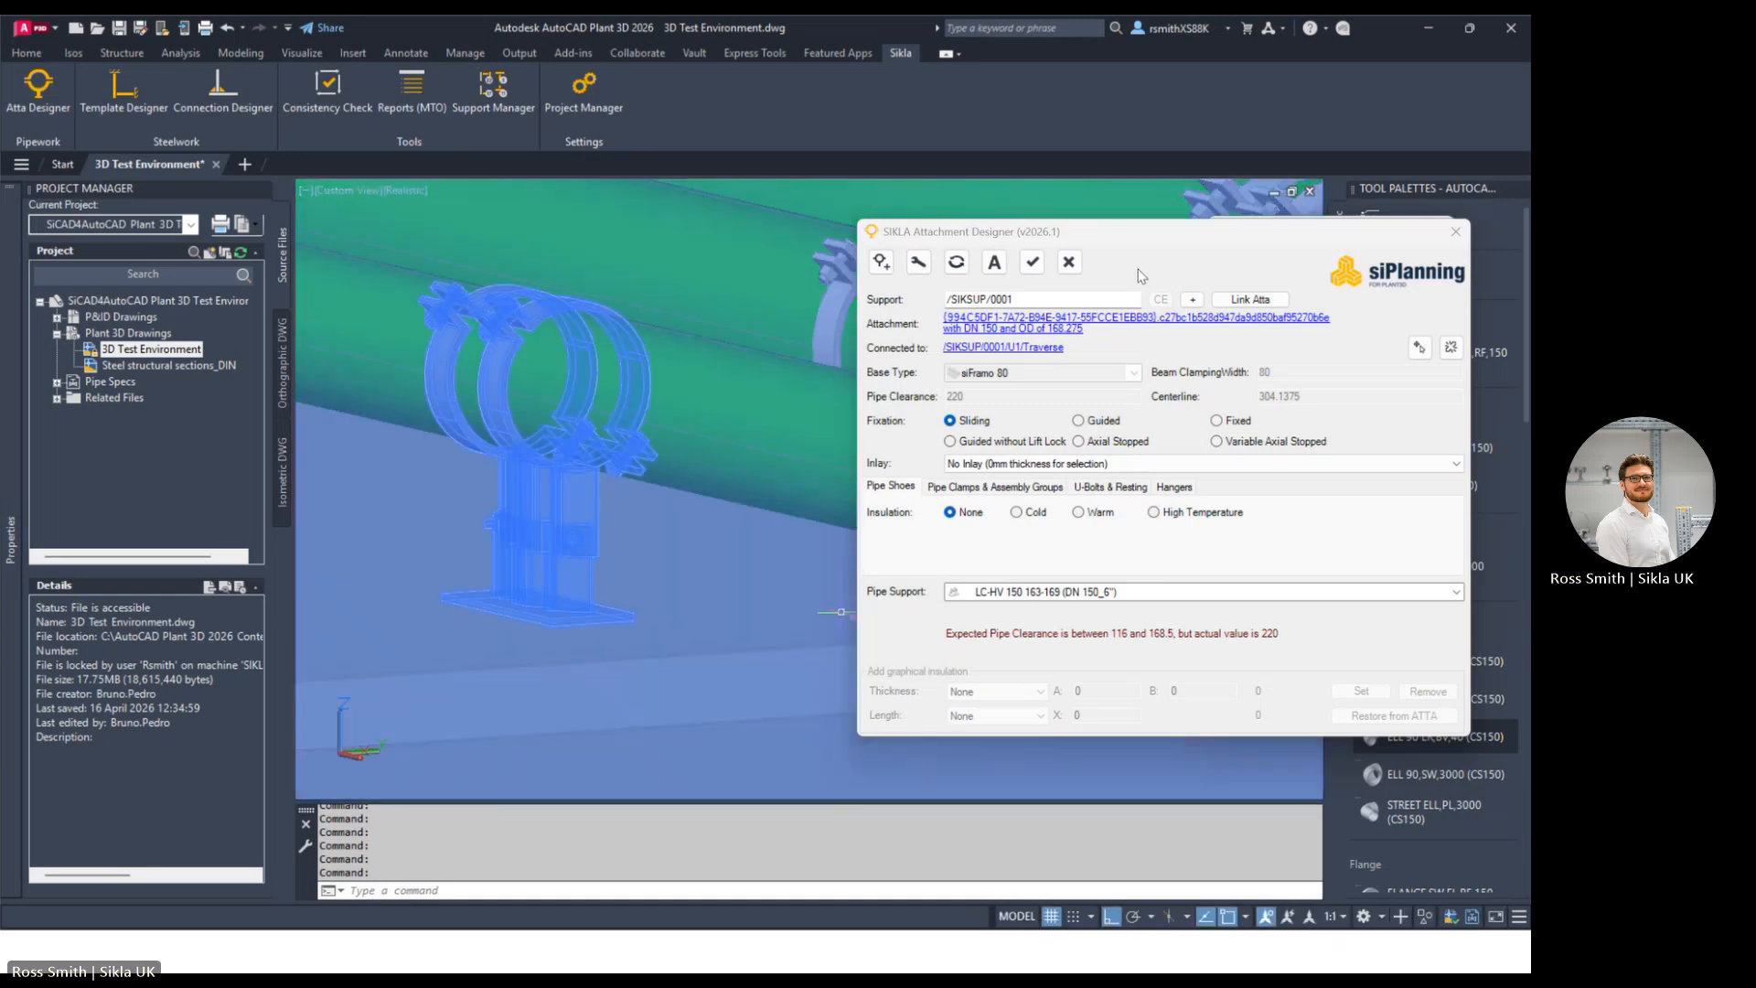
drag(1208, 237, 1190, 223)
scroll(717, 574, down, 3)
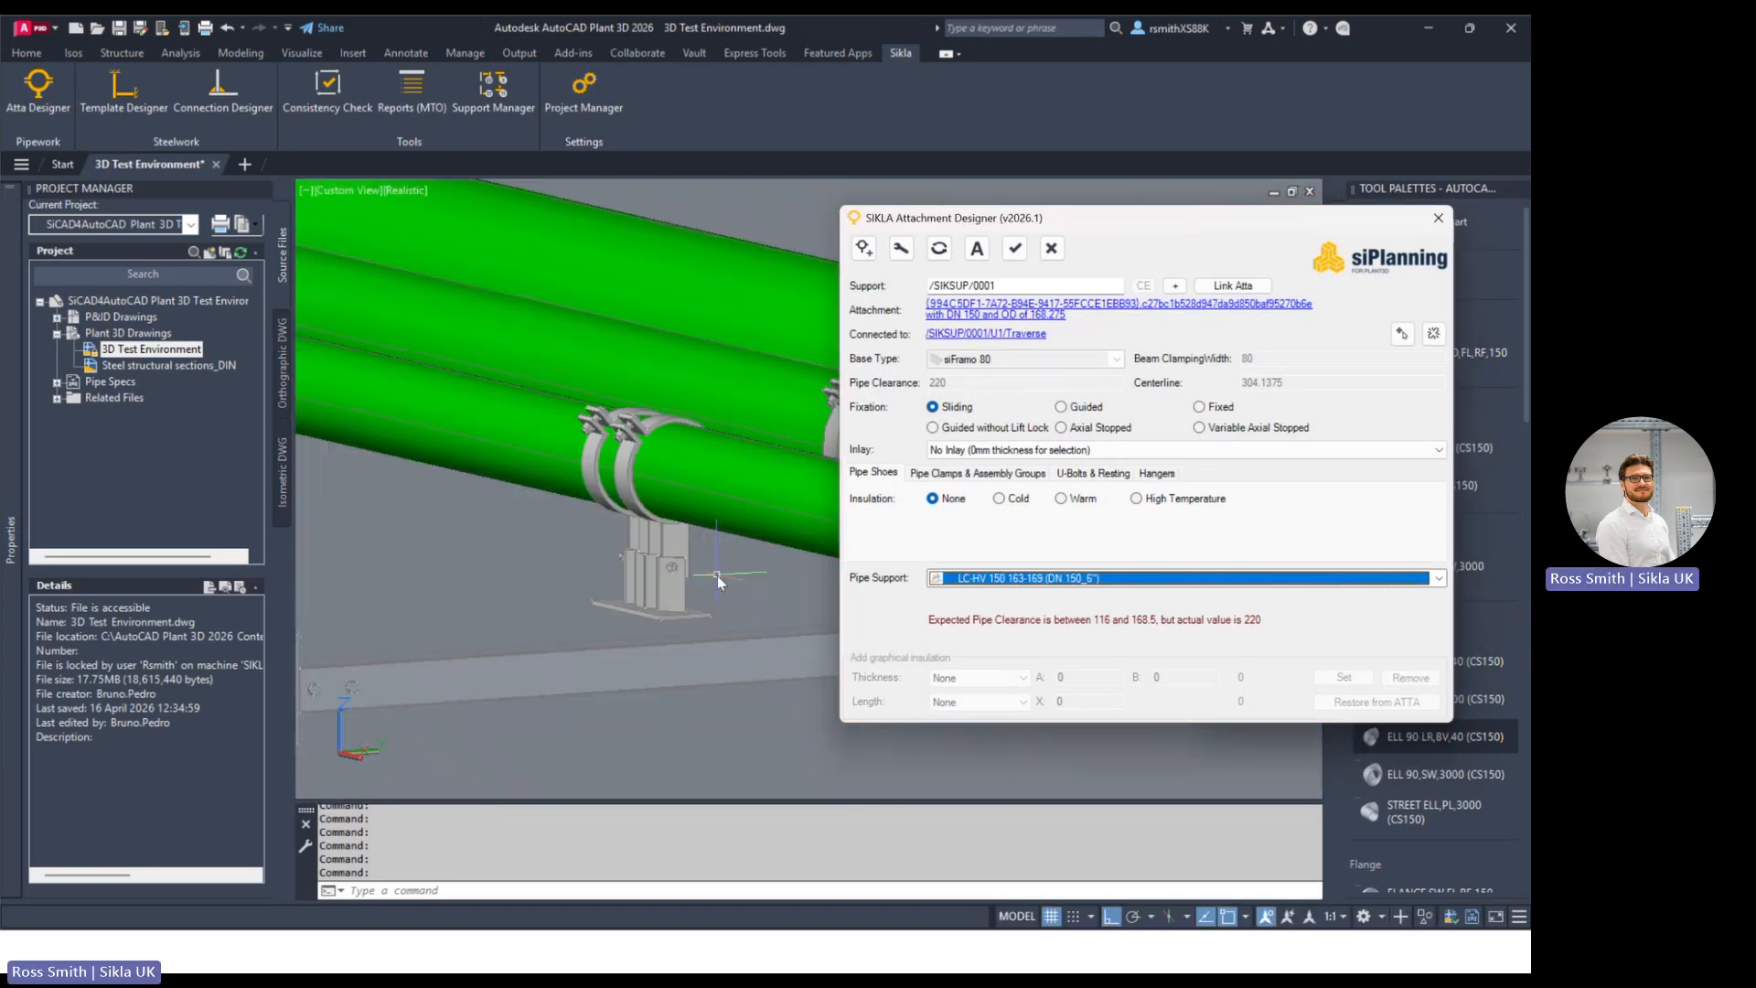
scroll(614, 661, down, 3)
scroll(706, 606, up, 5)
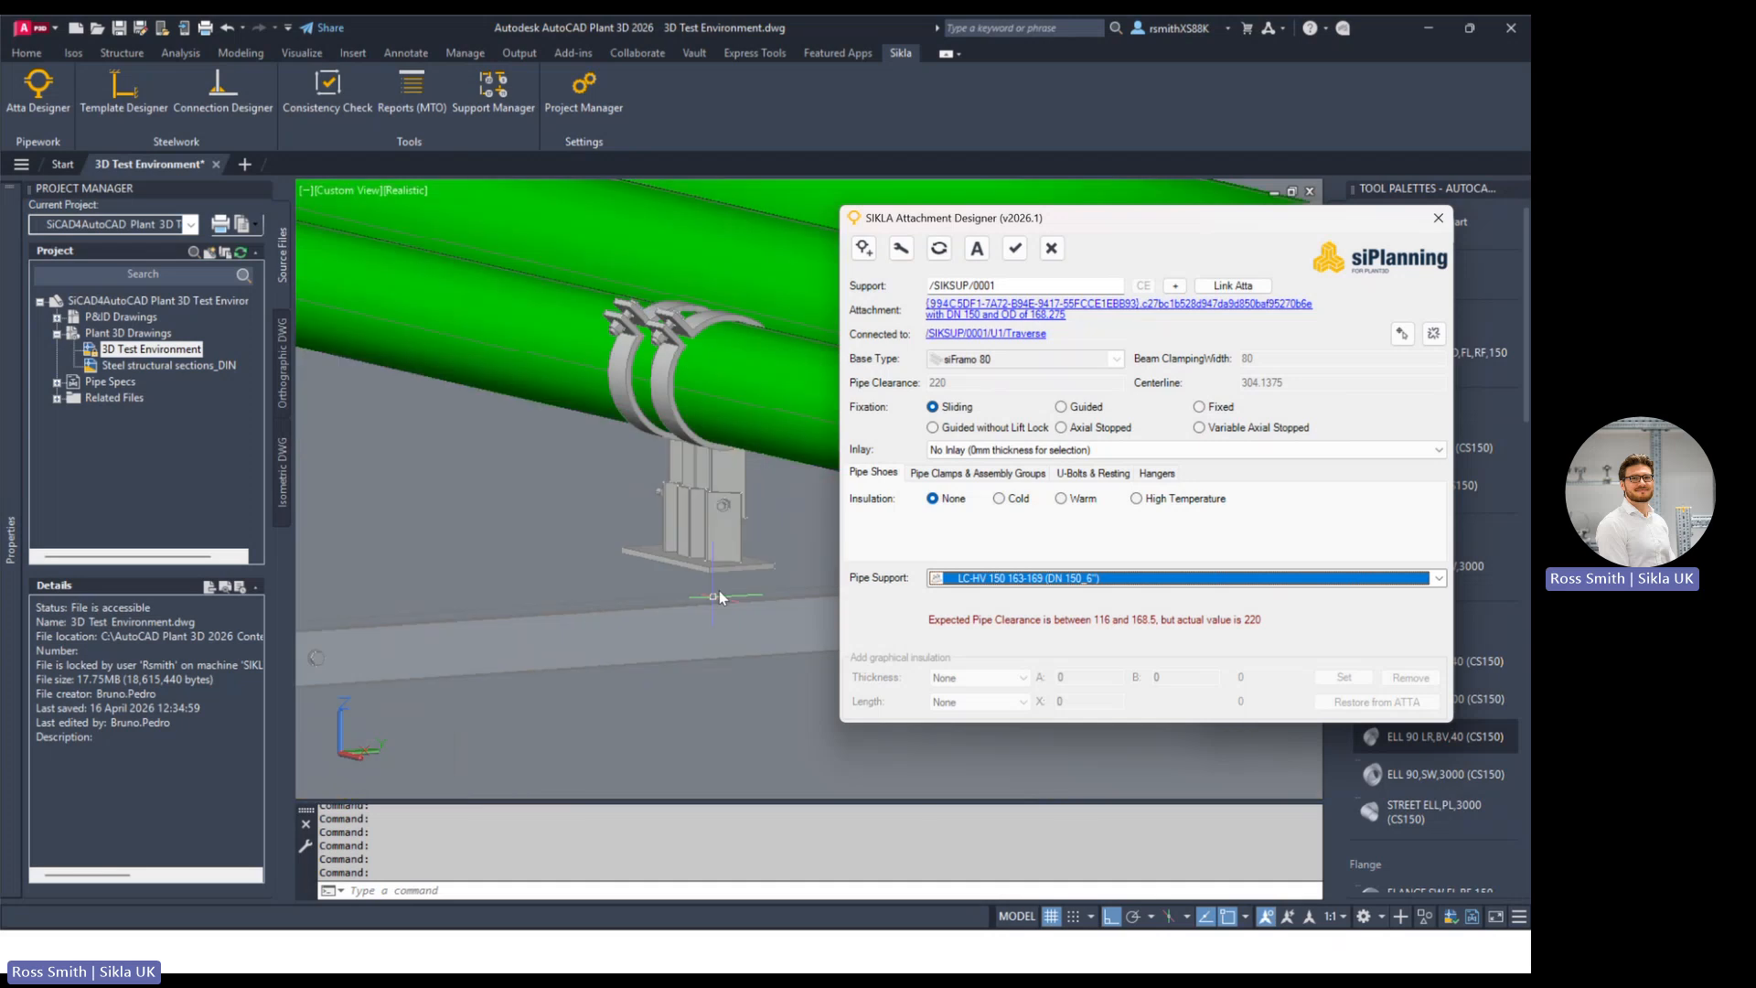
click(741, 524)
middle_drag(717, 496, 584, 529)
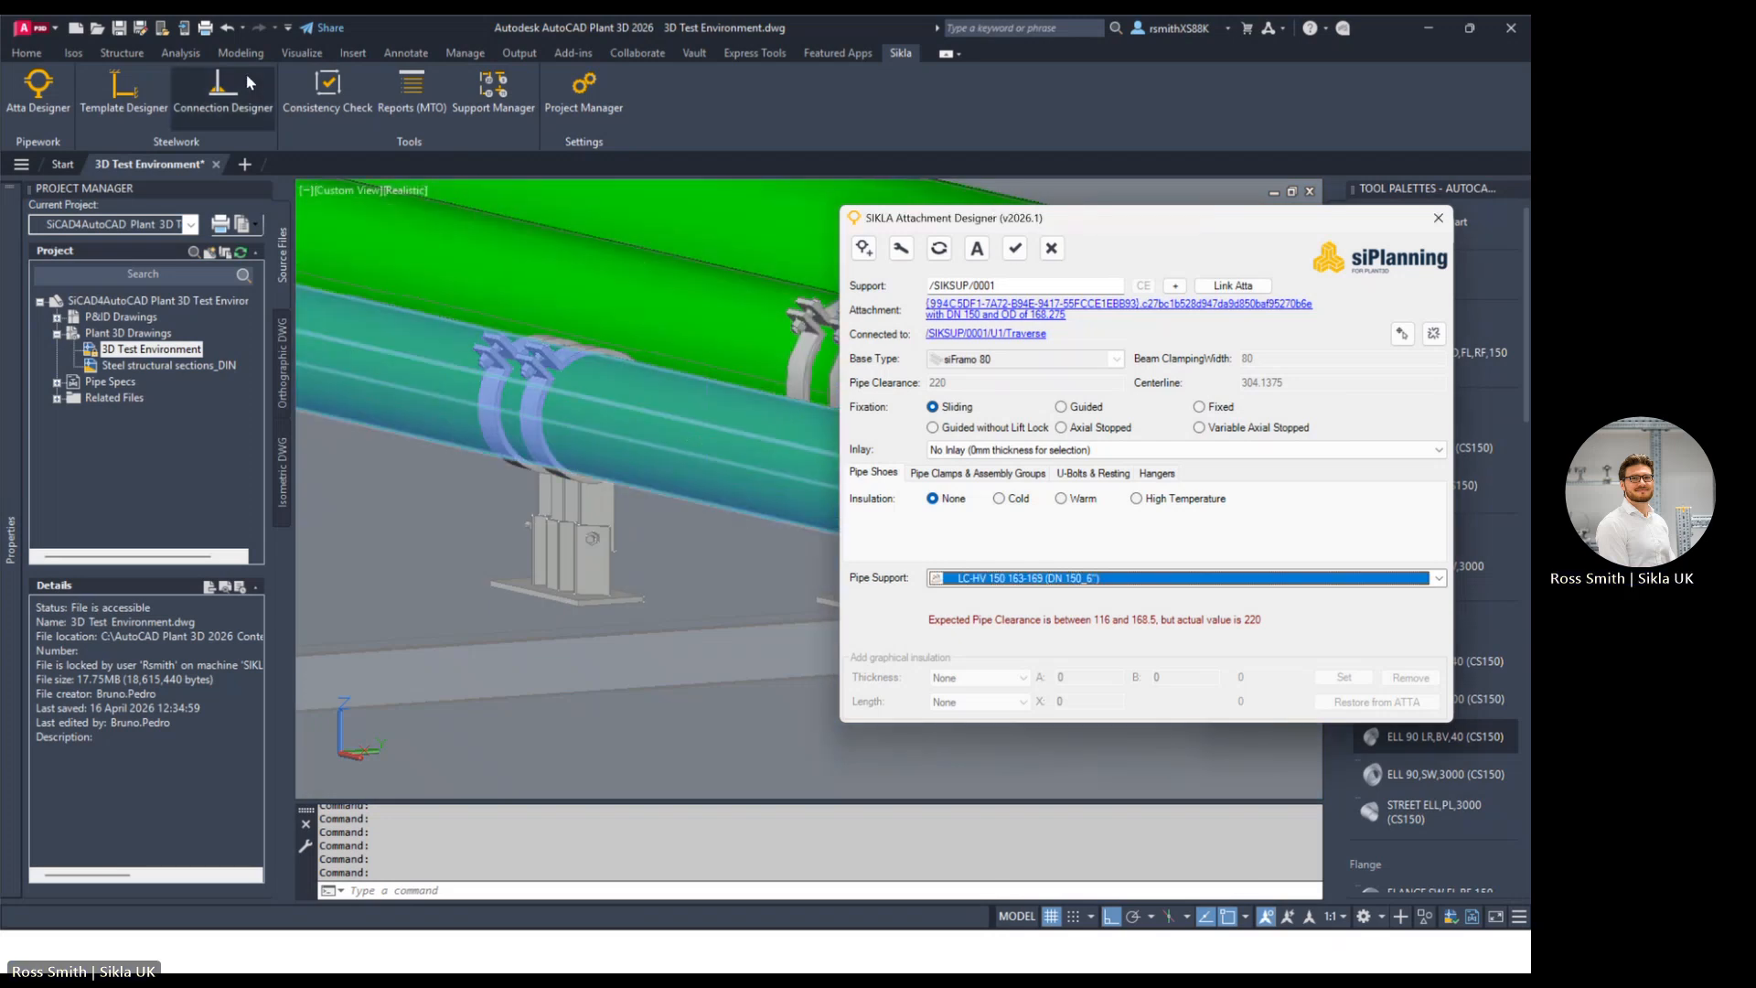
Step: Open the Template Designer, load the frame from its traverse, and arrange the designer windows around the model view
click(129, 107)
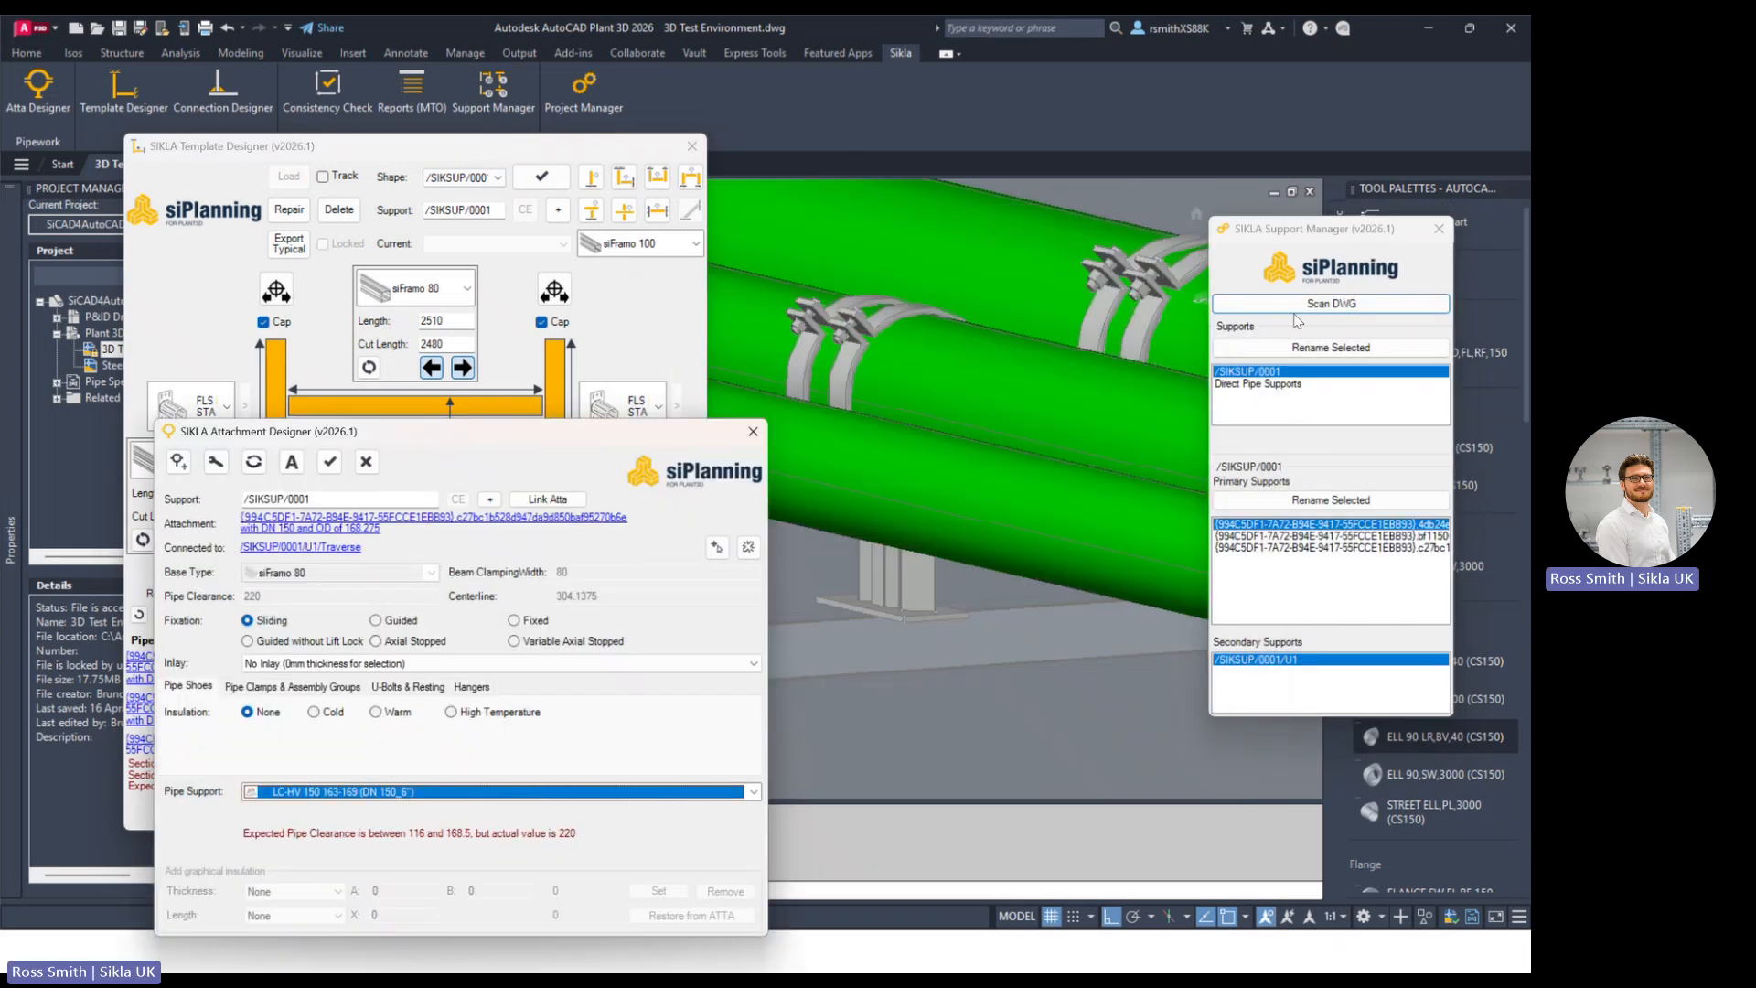
click(1297, 311)
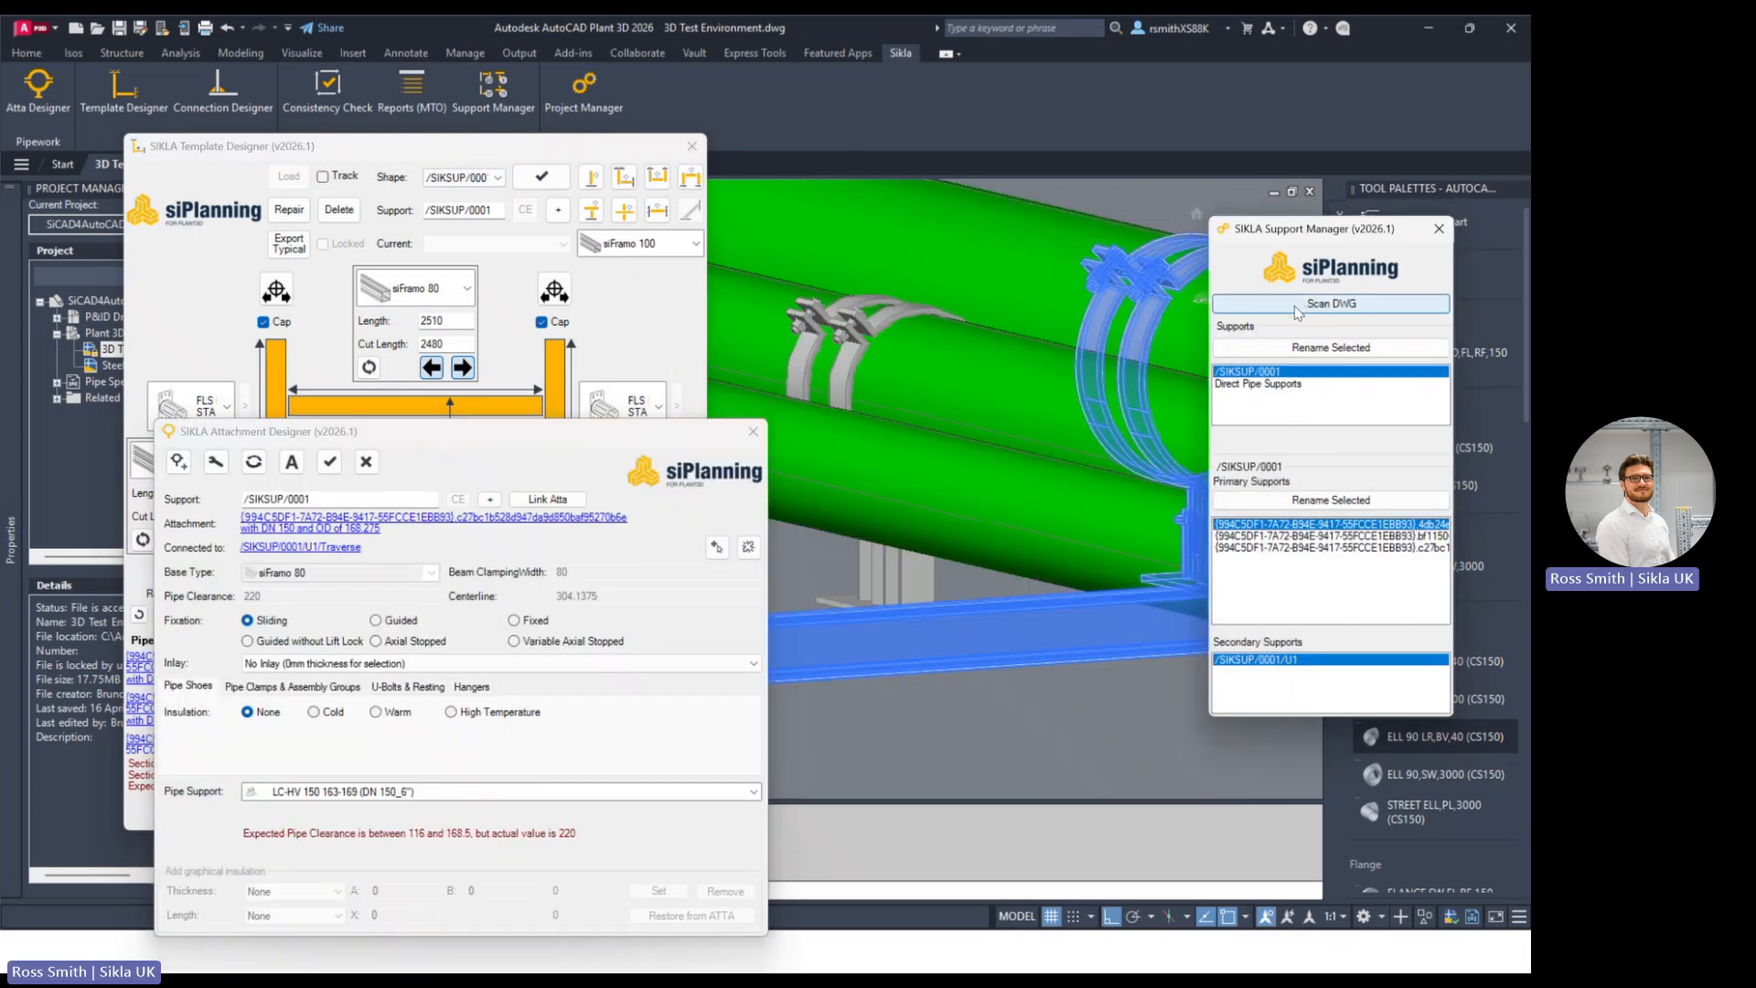
drag(493, 448, 1327, 324)
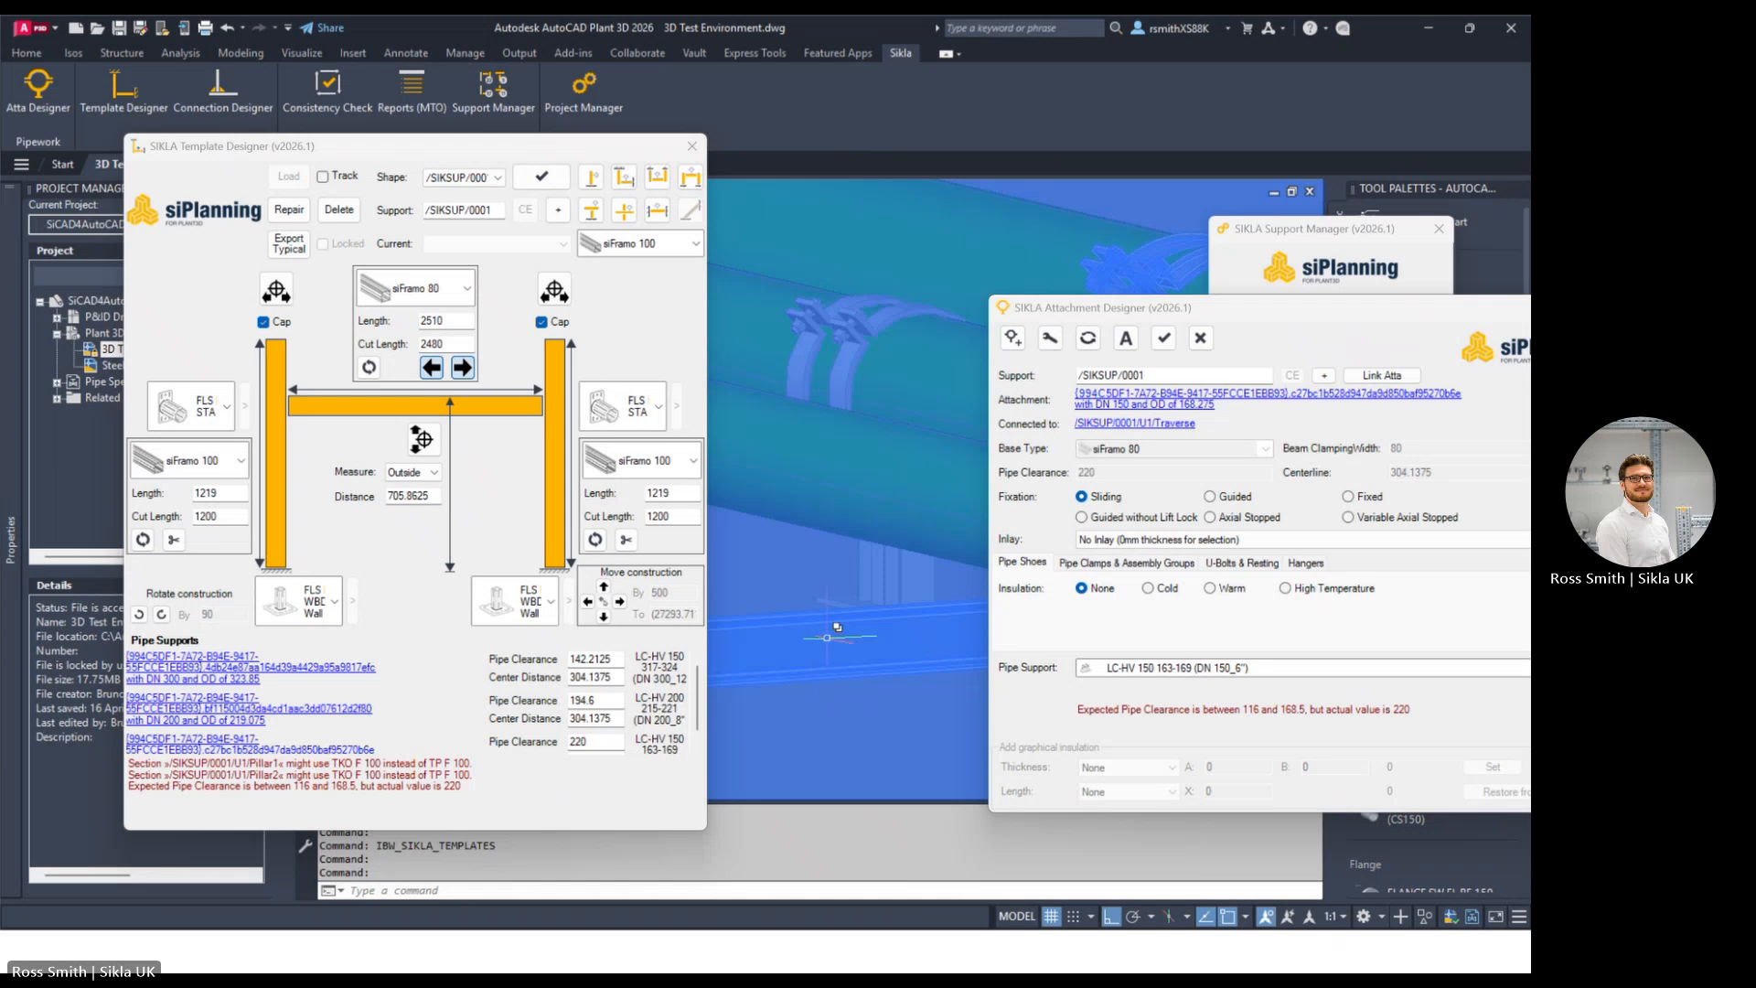
click(816, 653)
click(277, 182)
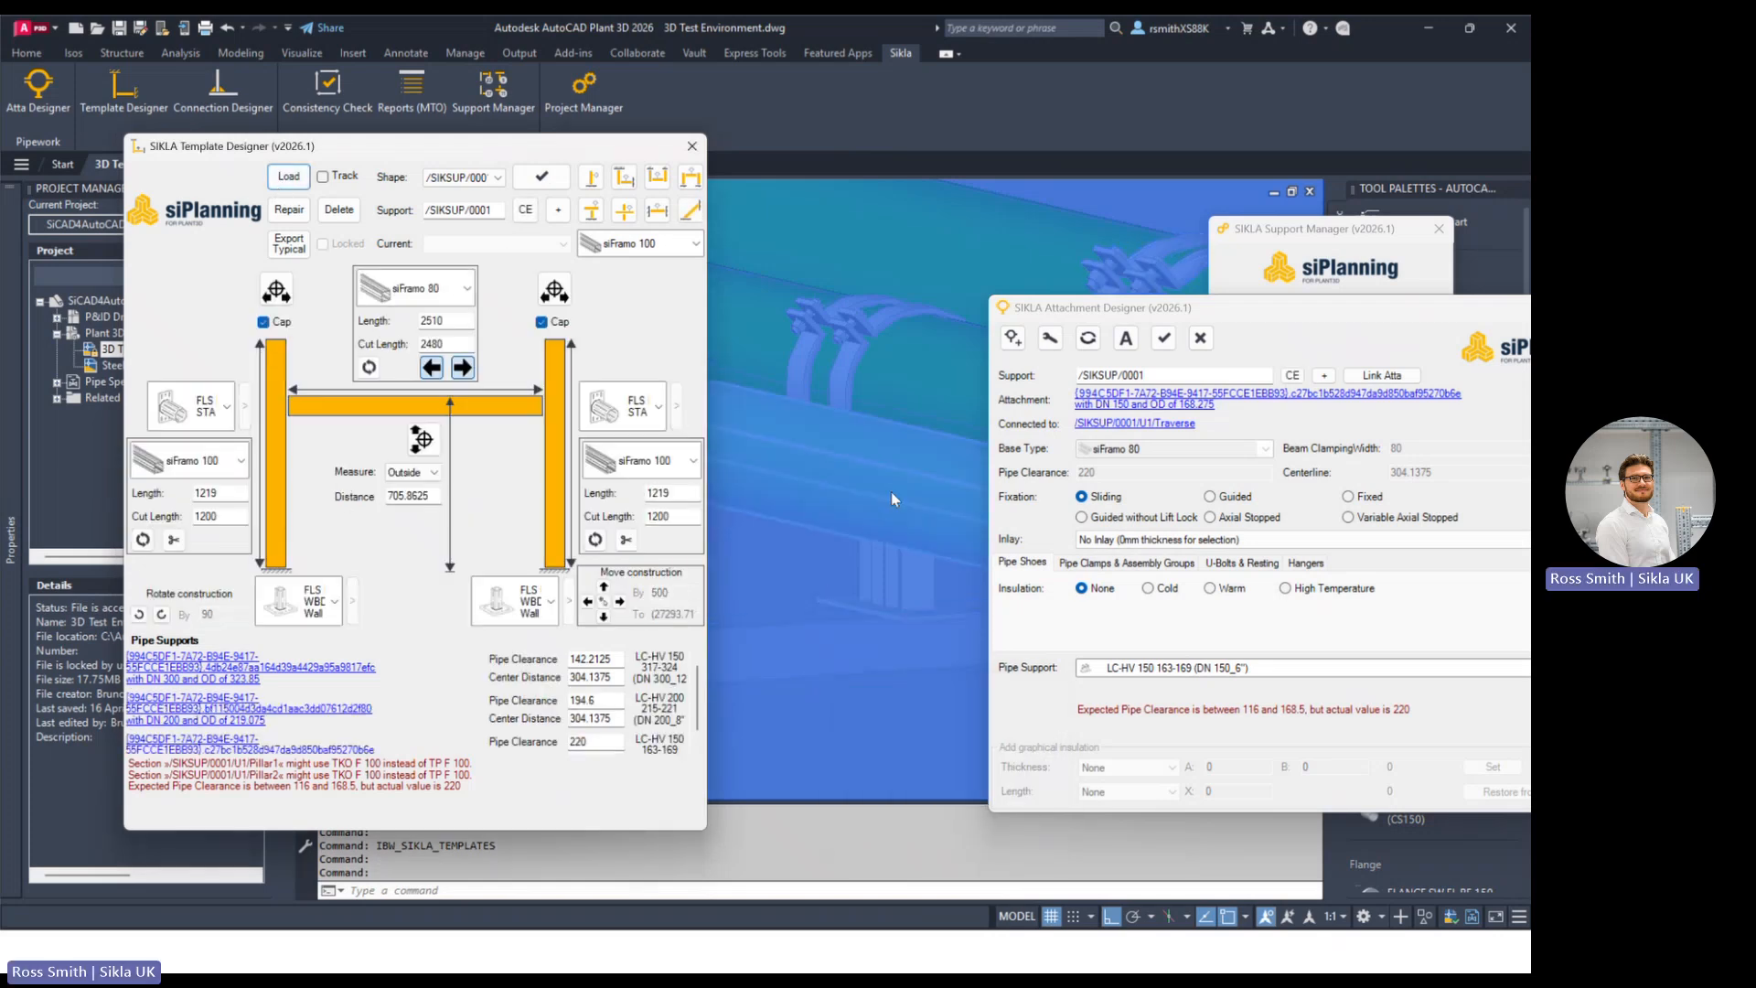
drag(454, 146, 279, 148)
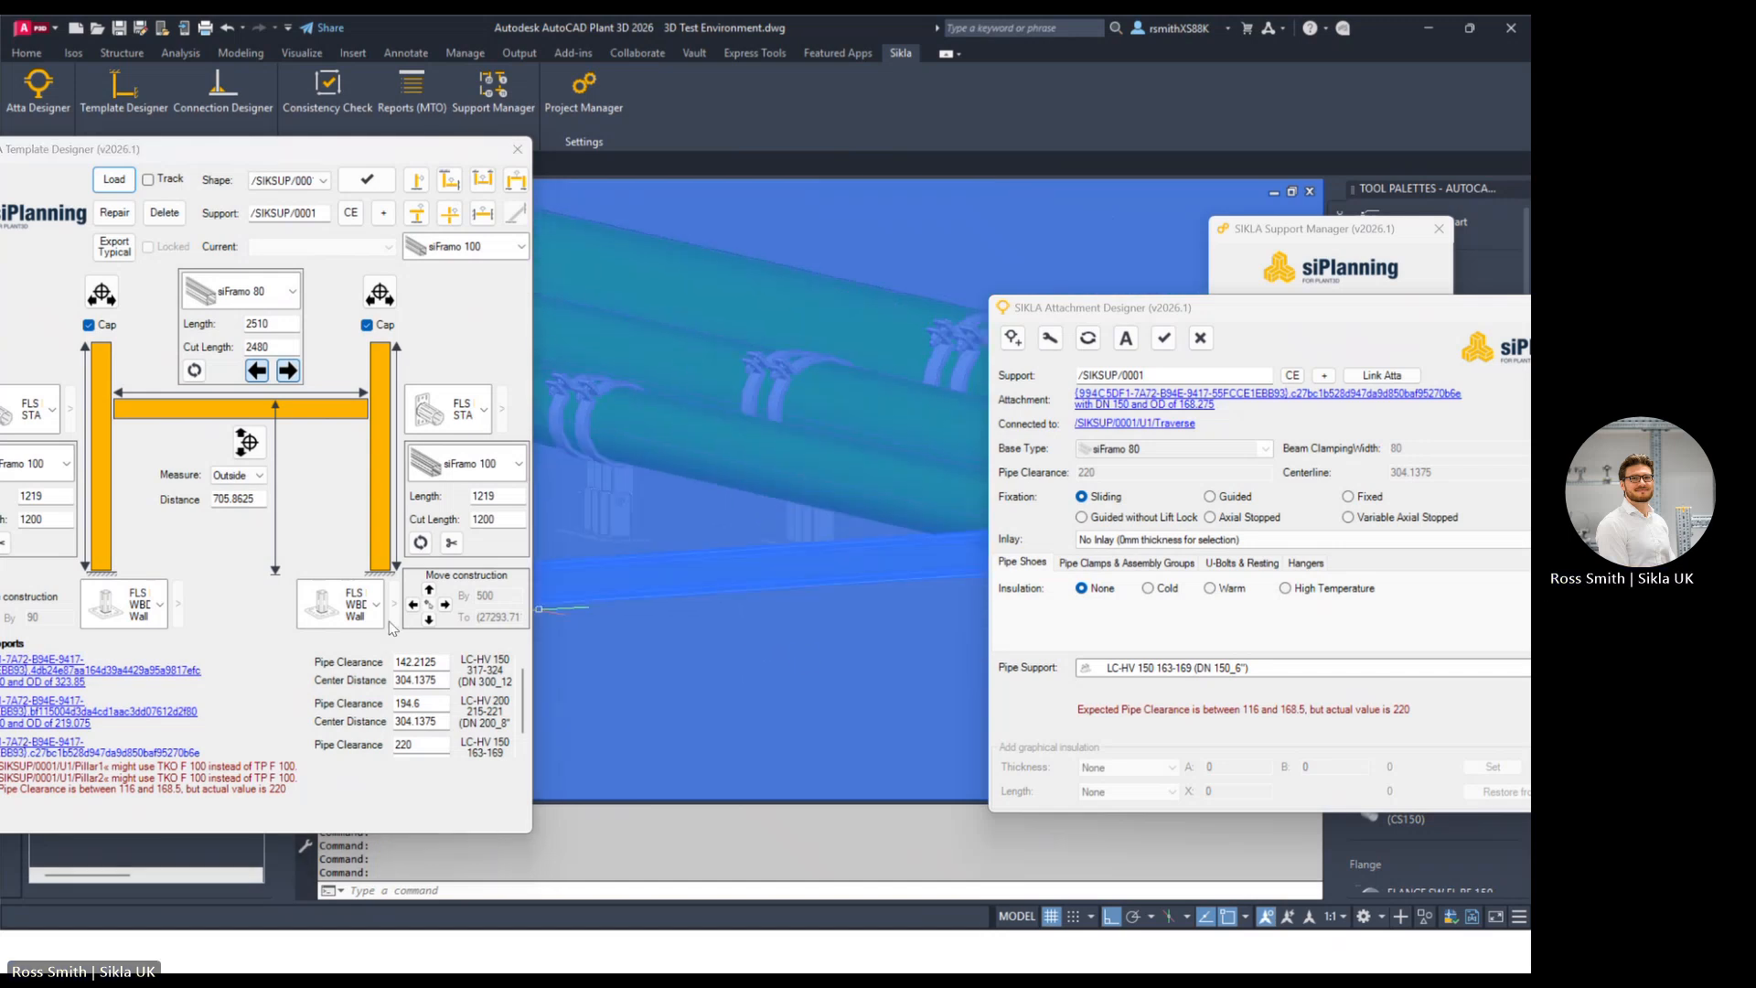
Step: Locate the DN 150 pipe shoe in the model from the frame's Pipe Supports list and check its pipe clearance
click(143, 681)
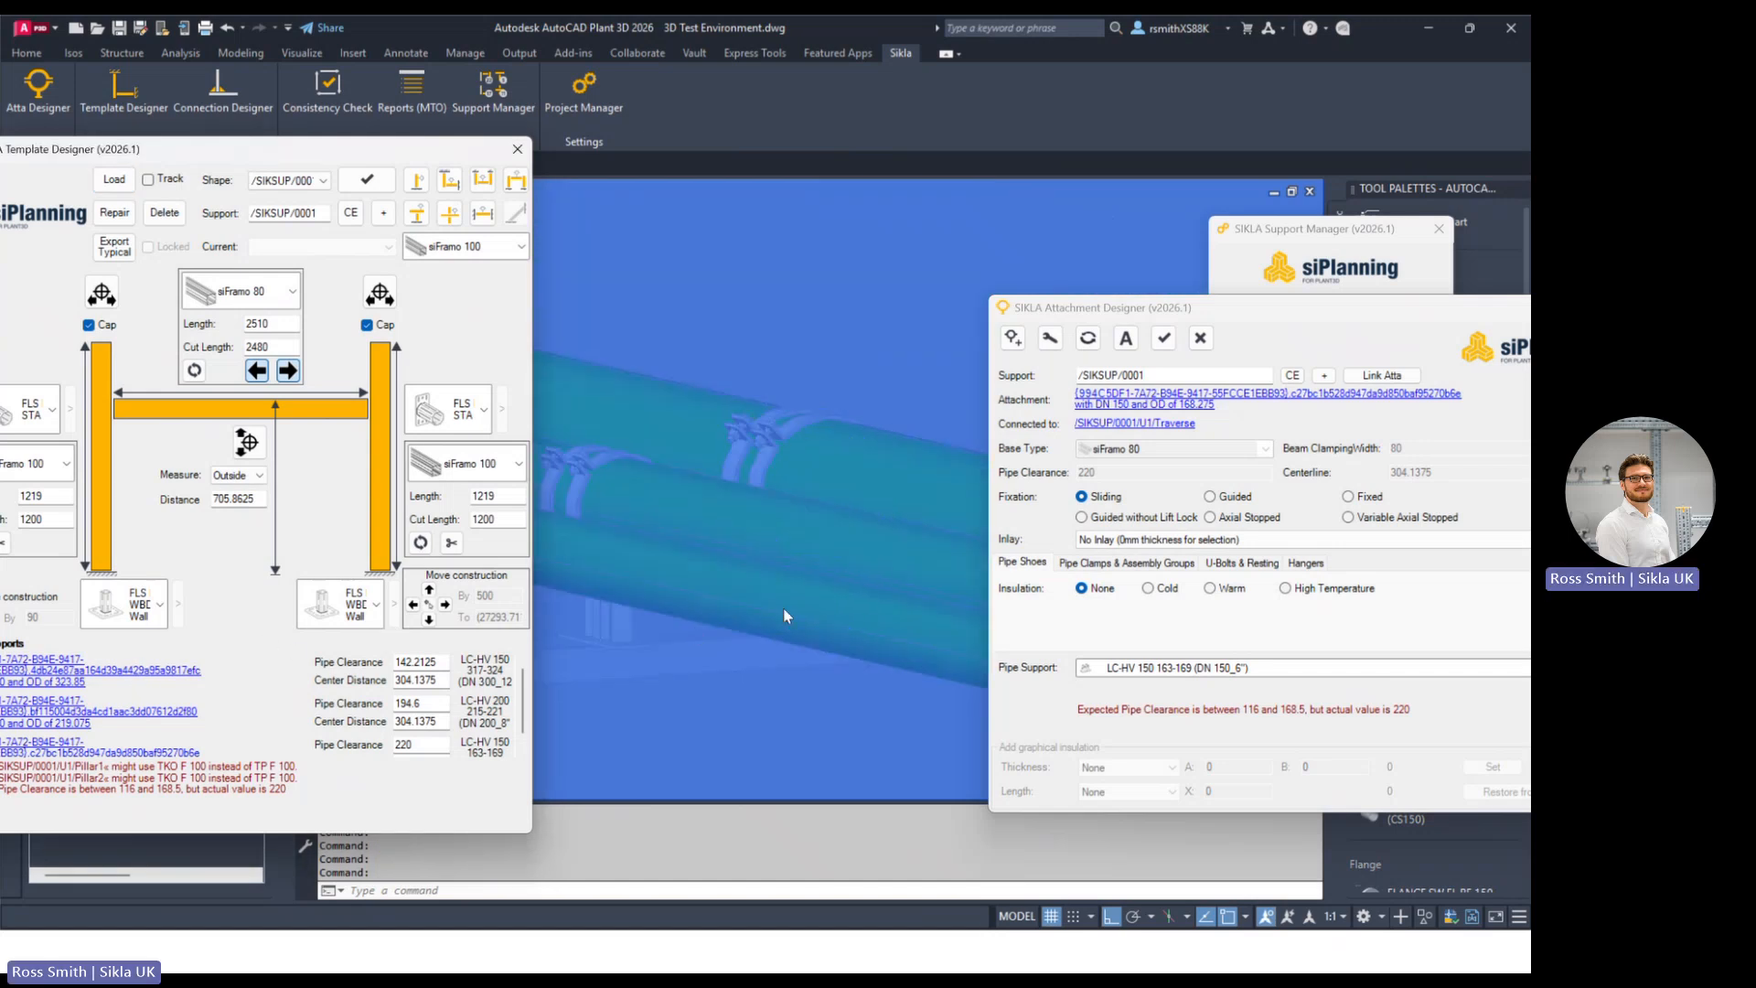
scroll(783, 607, down, 4)
scroll(831, 564, down, 4)
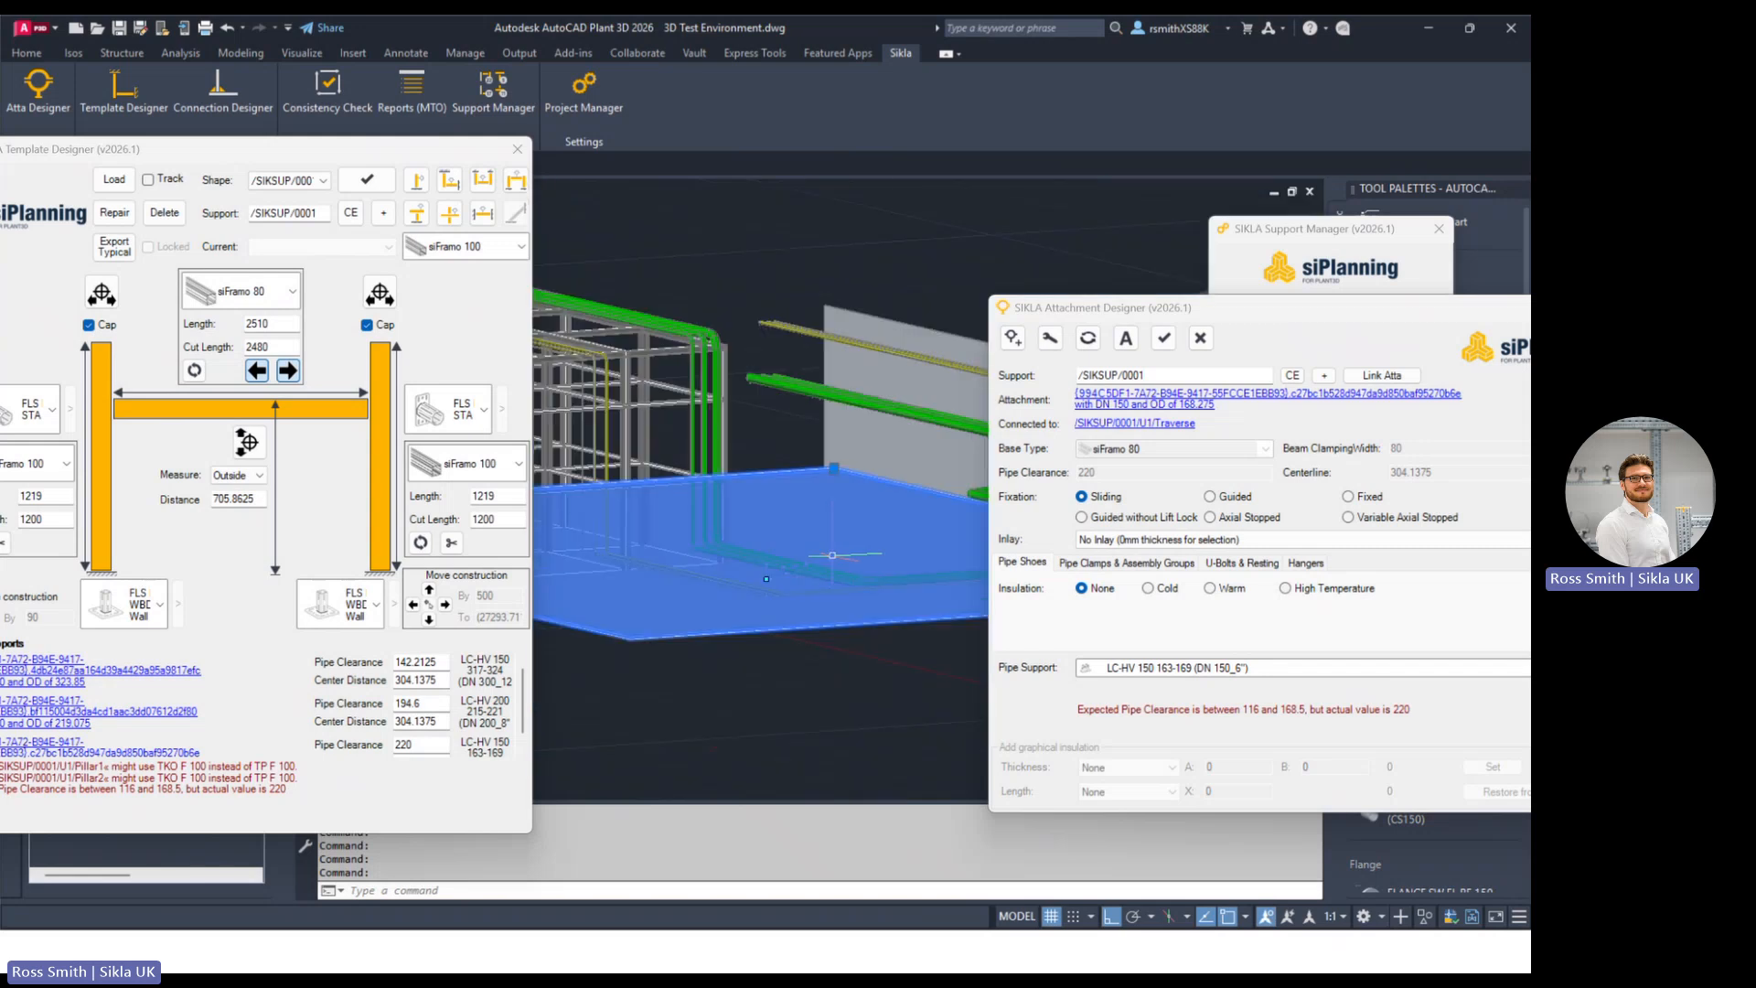
key(Escape)
click(128, 746)
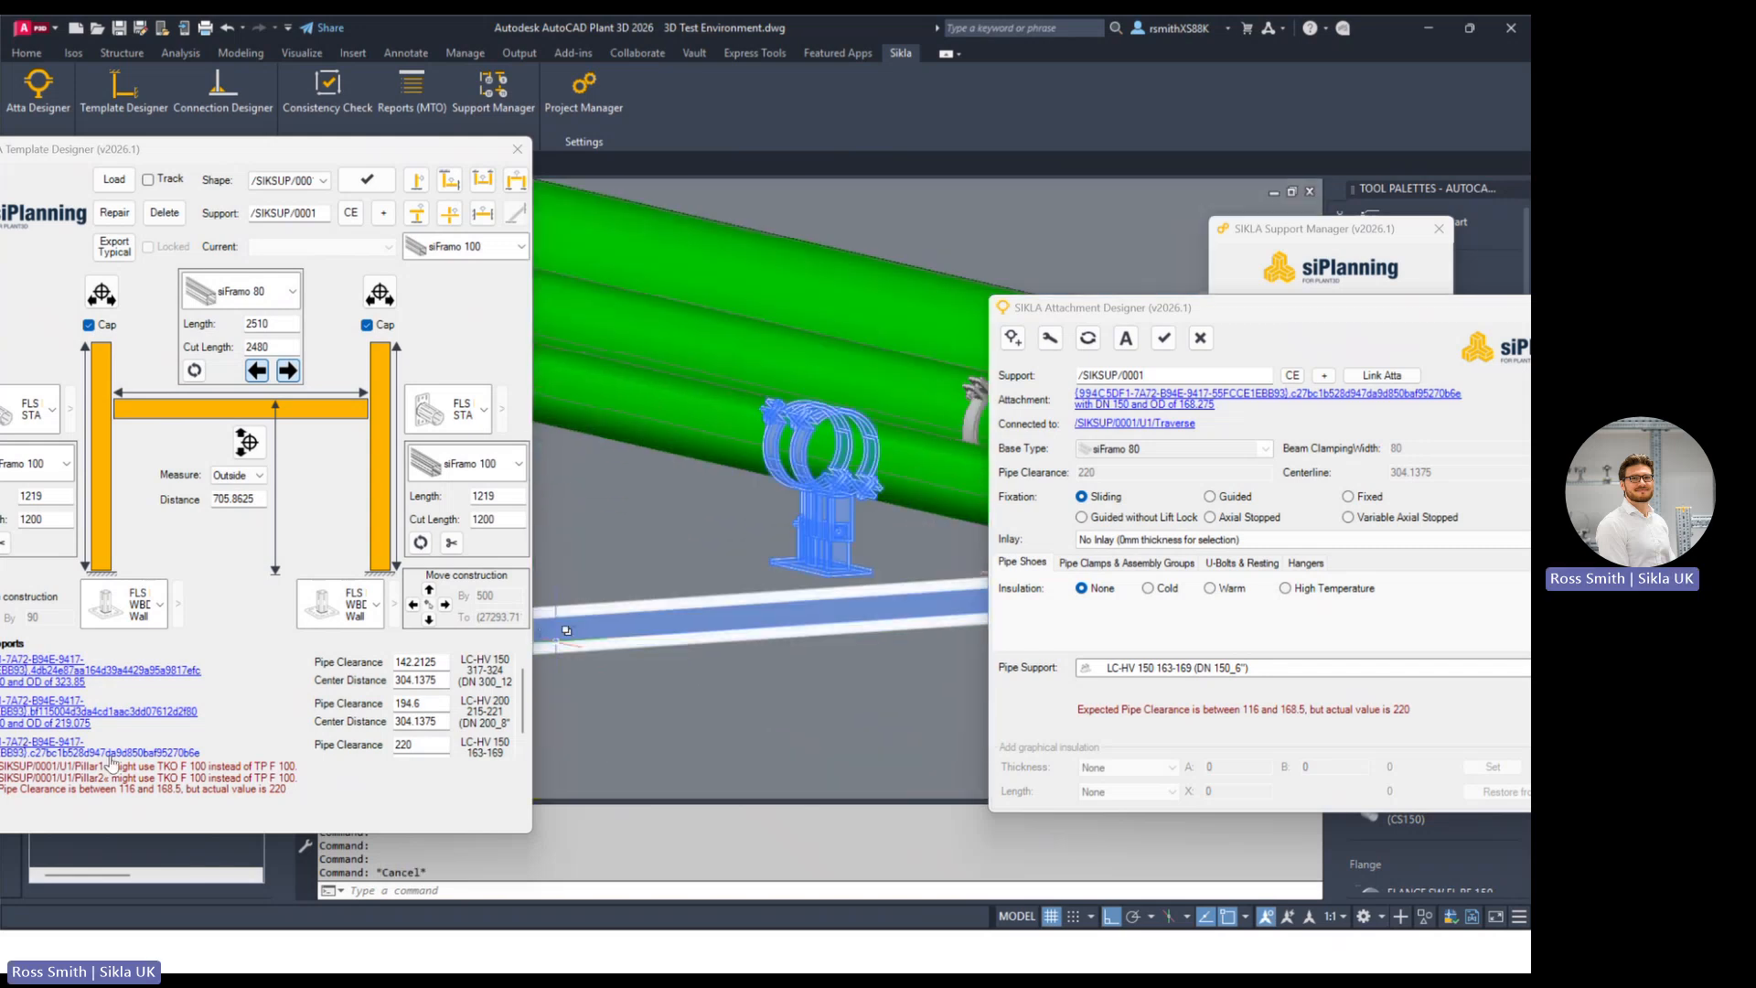
scroll(128, 746, down, 1)
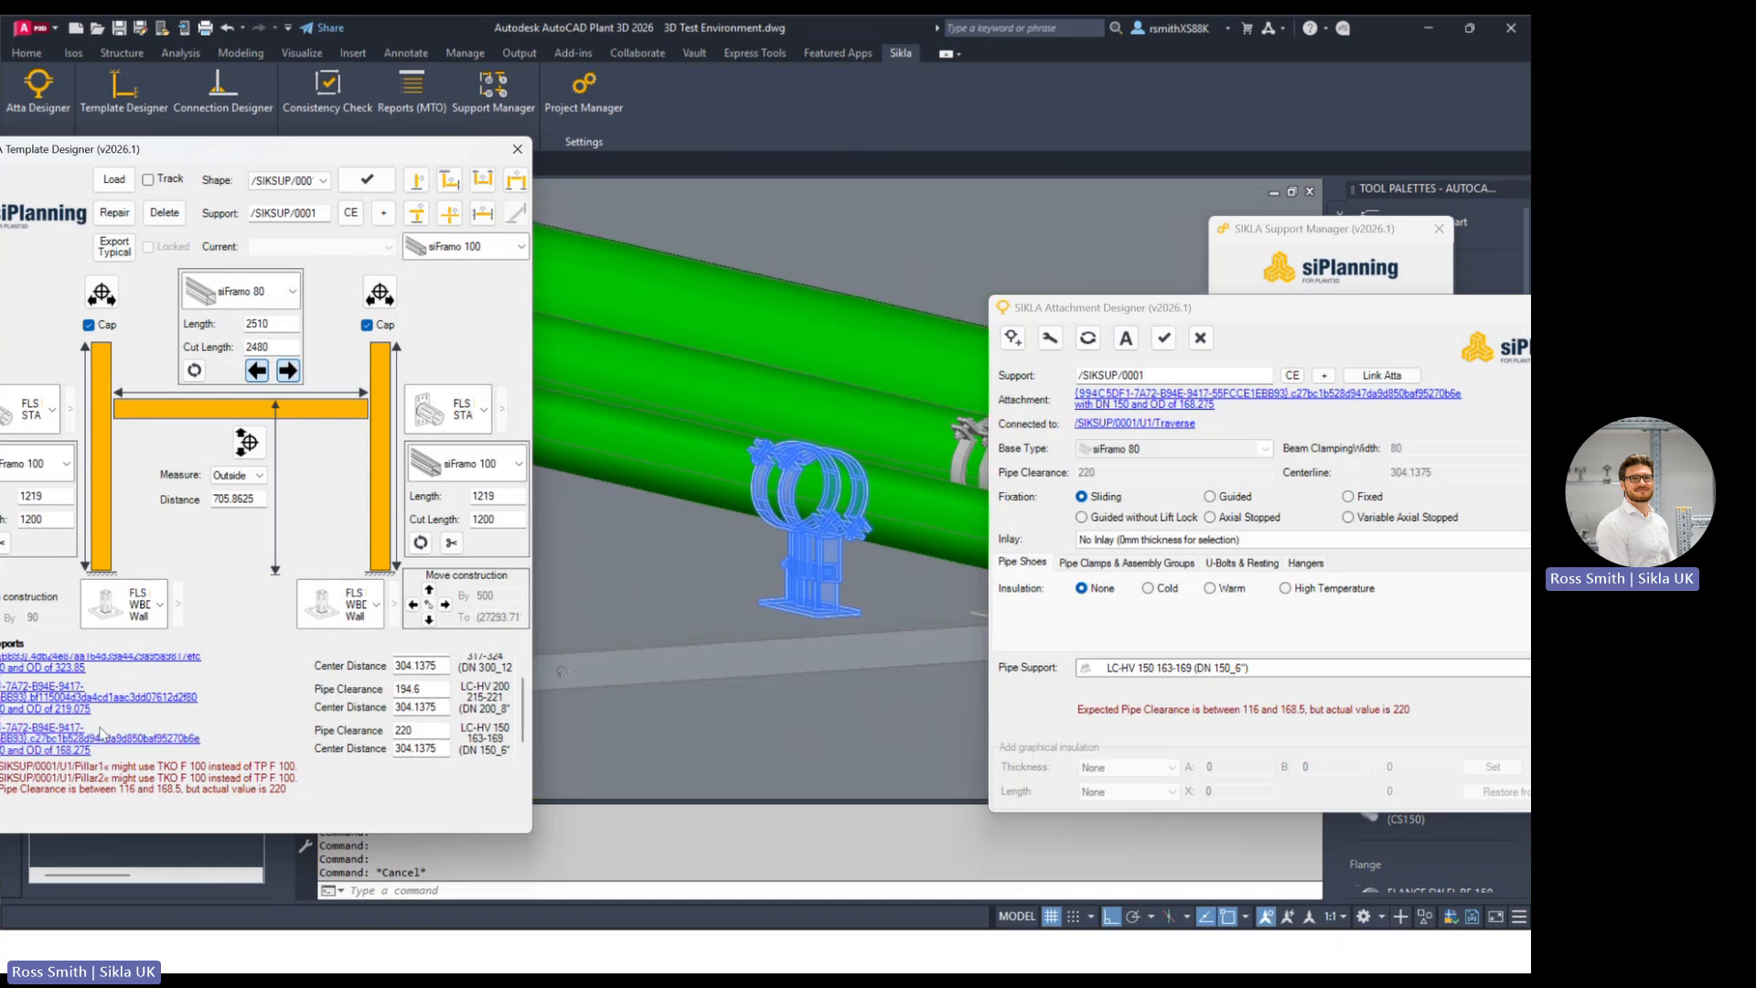
Step: Change the DN 150 pipe support to LC-HV 200 163-169 (DN 150_6") in the Attachment Designer
drag(246, 151, 356, 102)
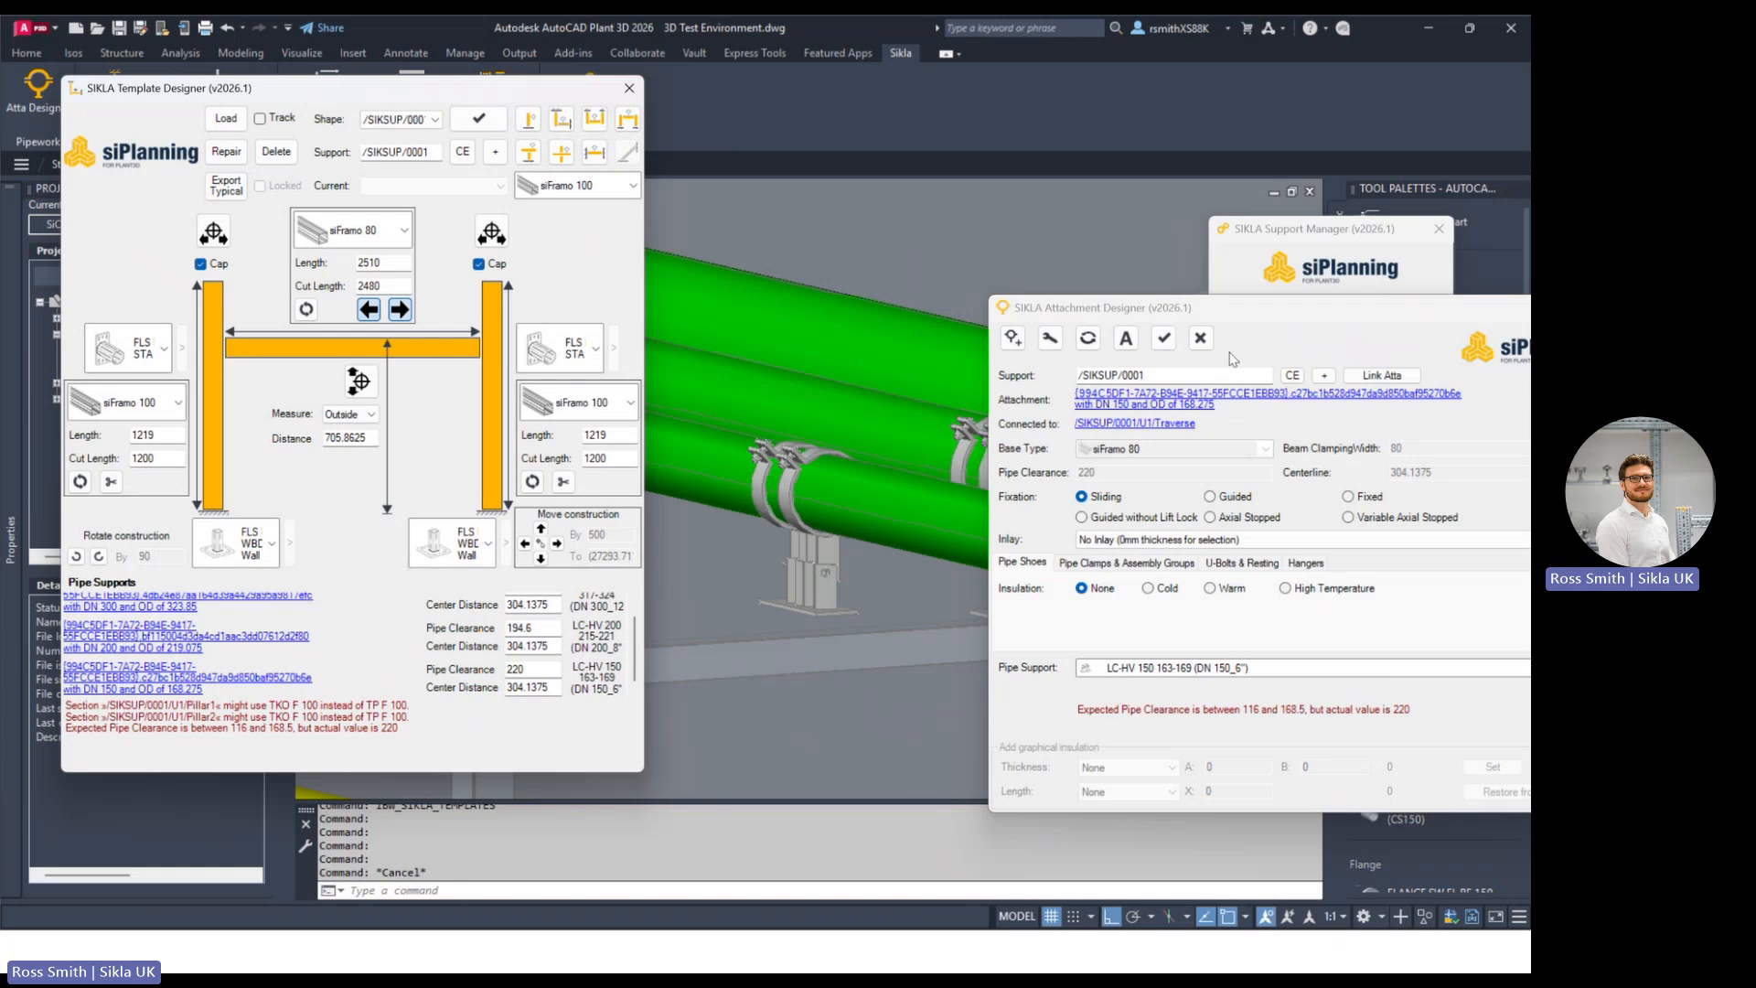
drag(1246, 310, 1154, 217)
click(1454, 576)
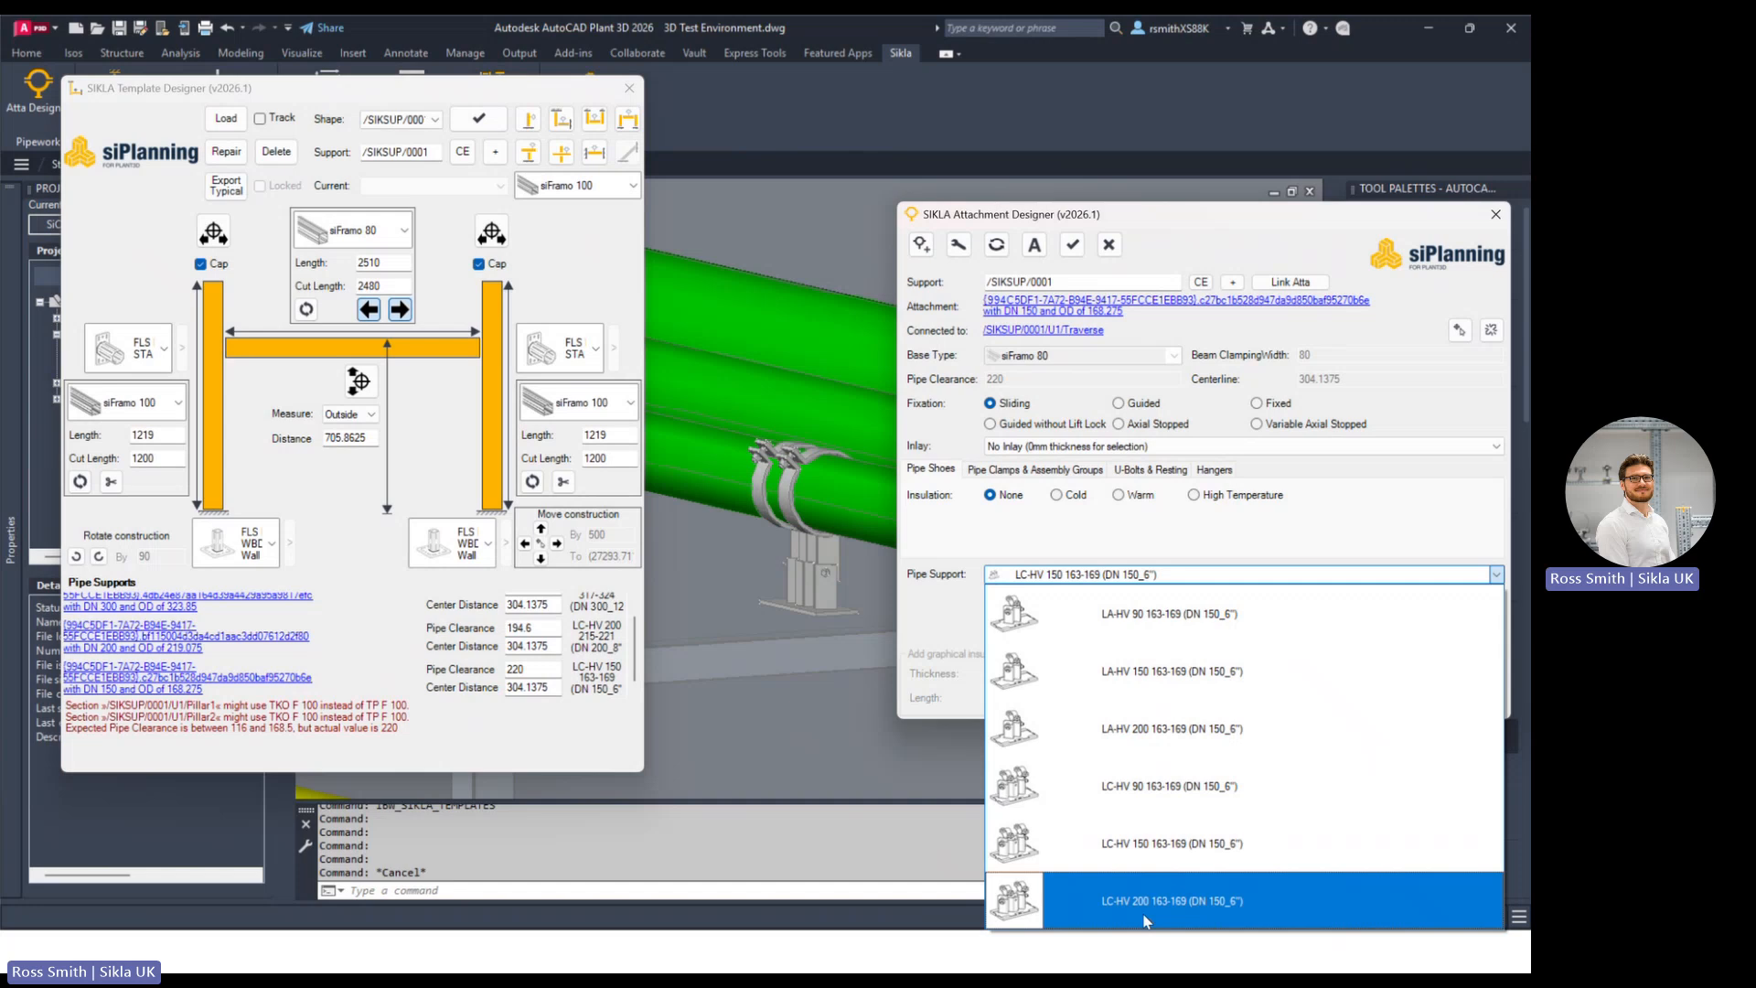
click(1164, 903)
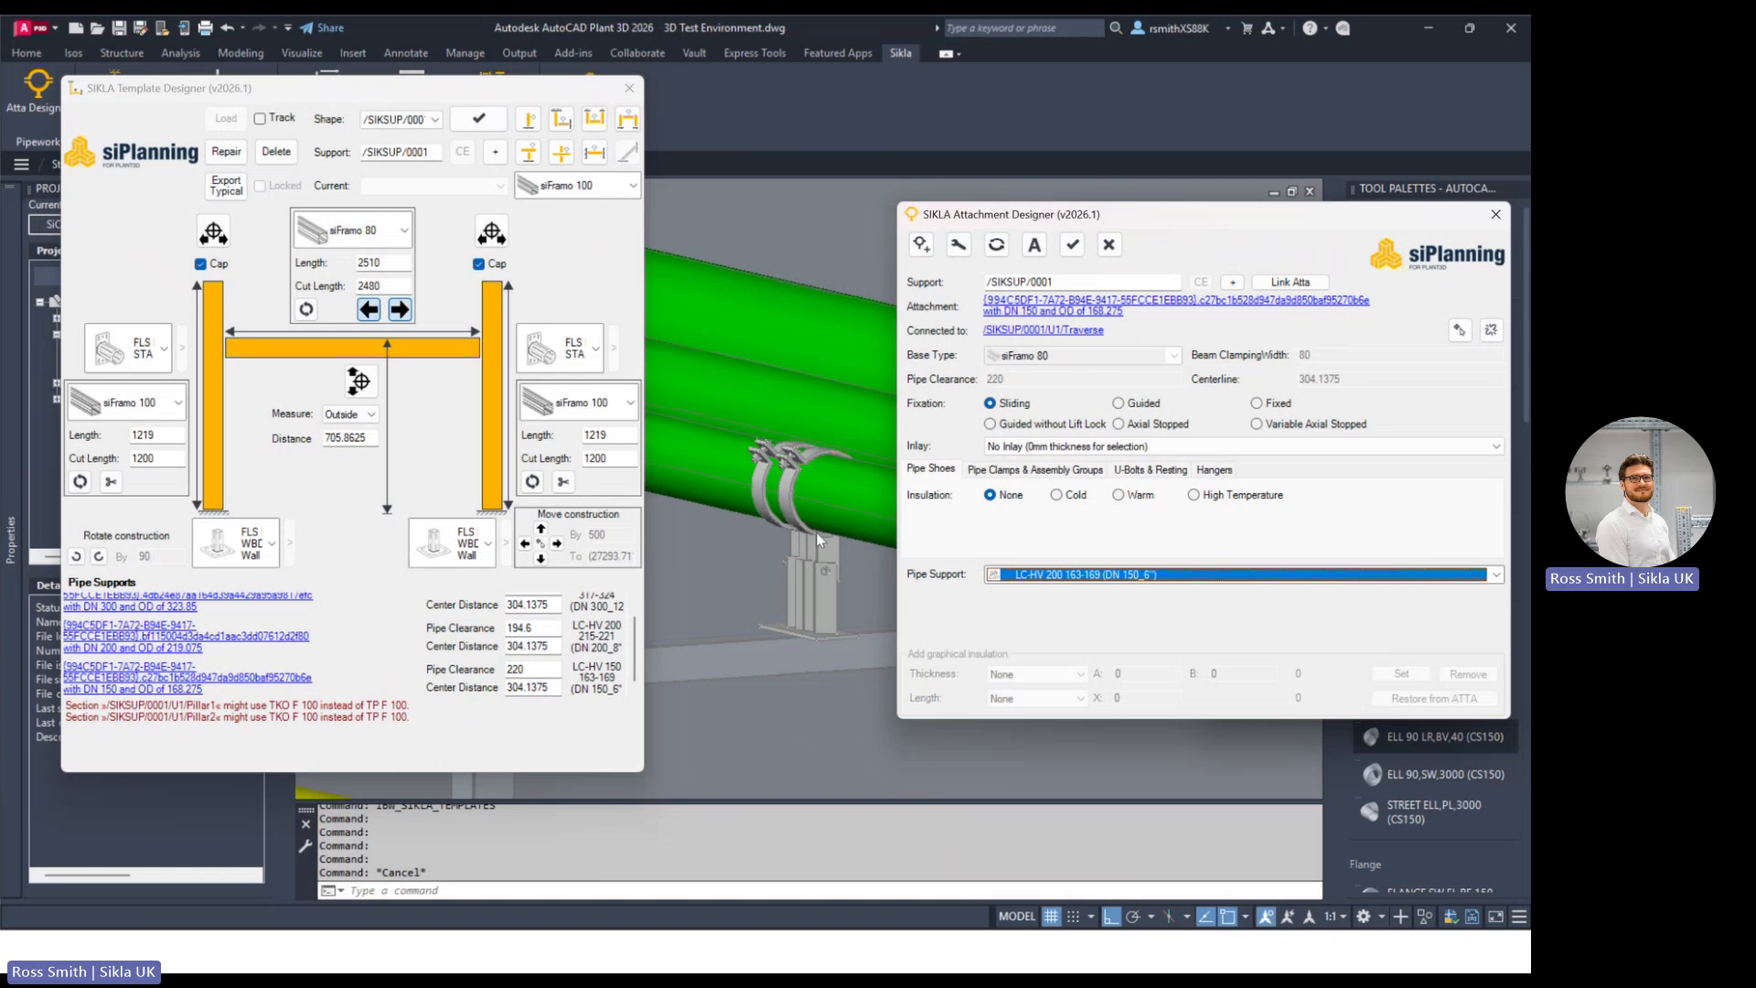
Step: Close the Template Designer, rescan the drawing in the Support Manager, and view the whole support frame from above
click(562, 151)
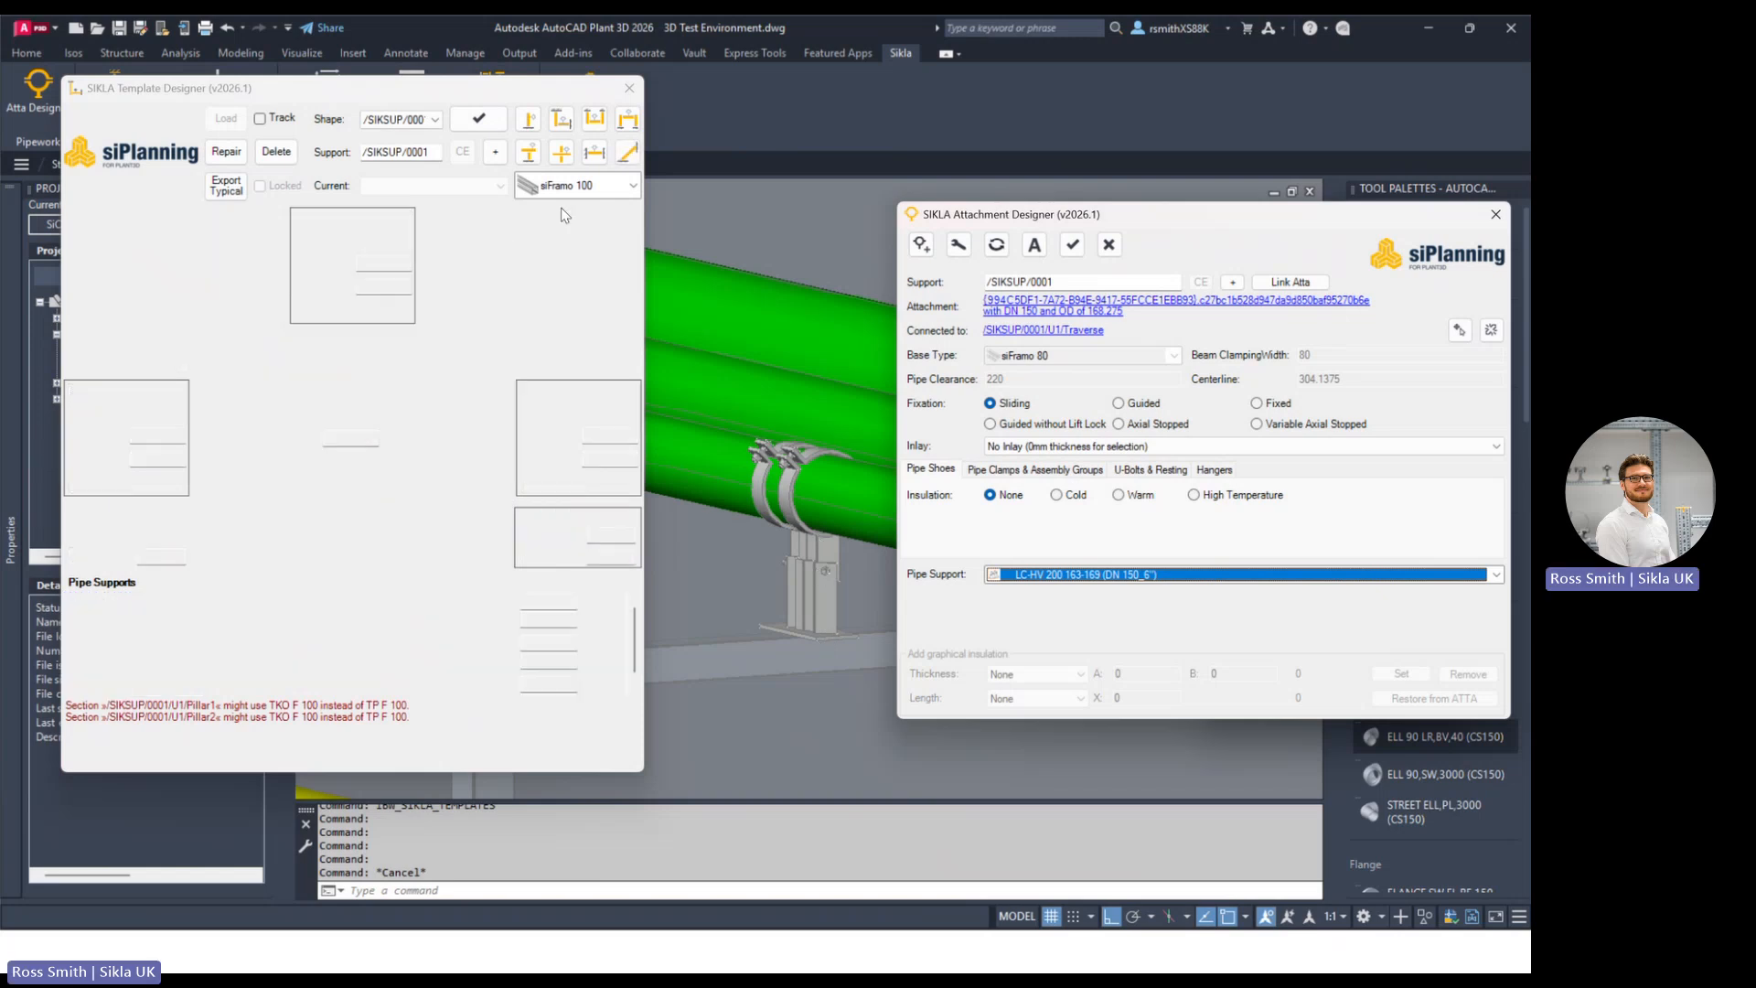
click(629, 87)
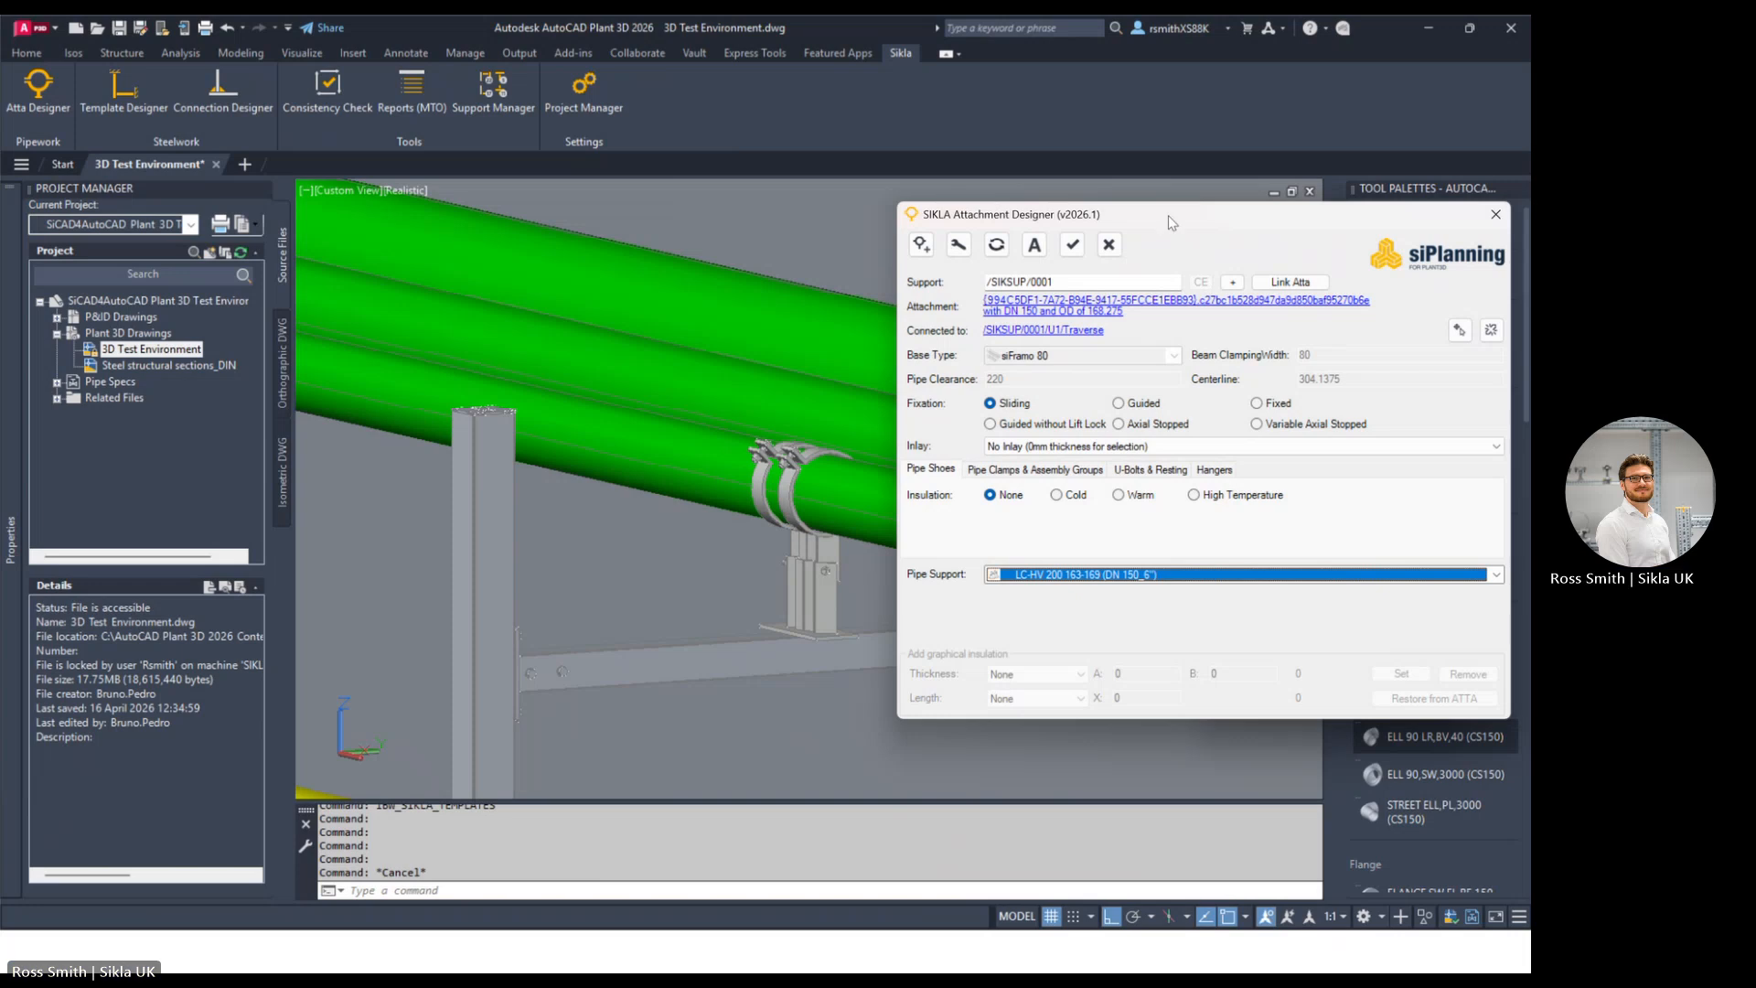
drag(1167, 219, 366, 267)
click(1331, 303)
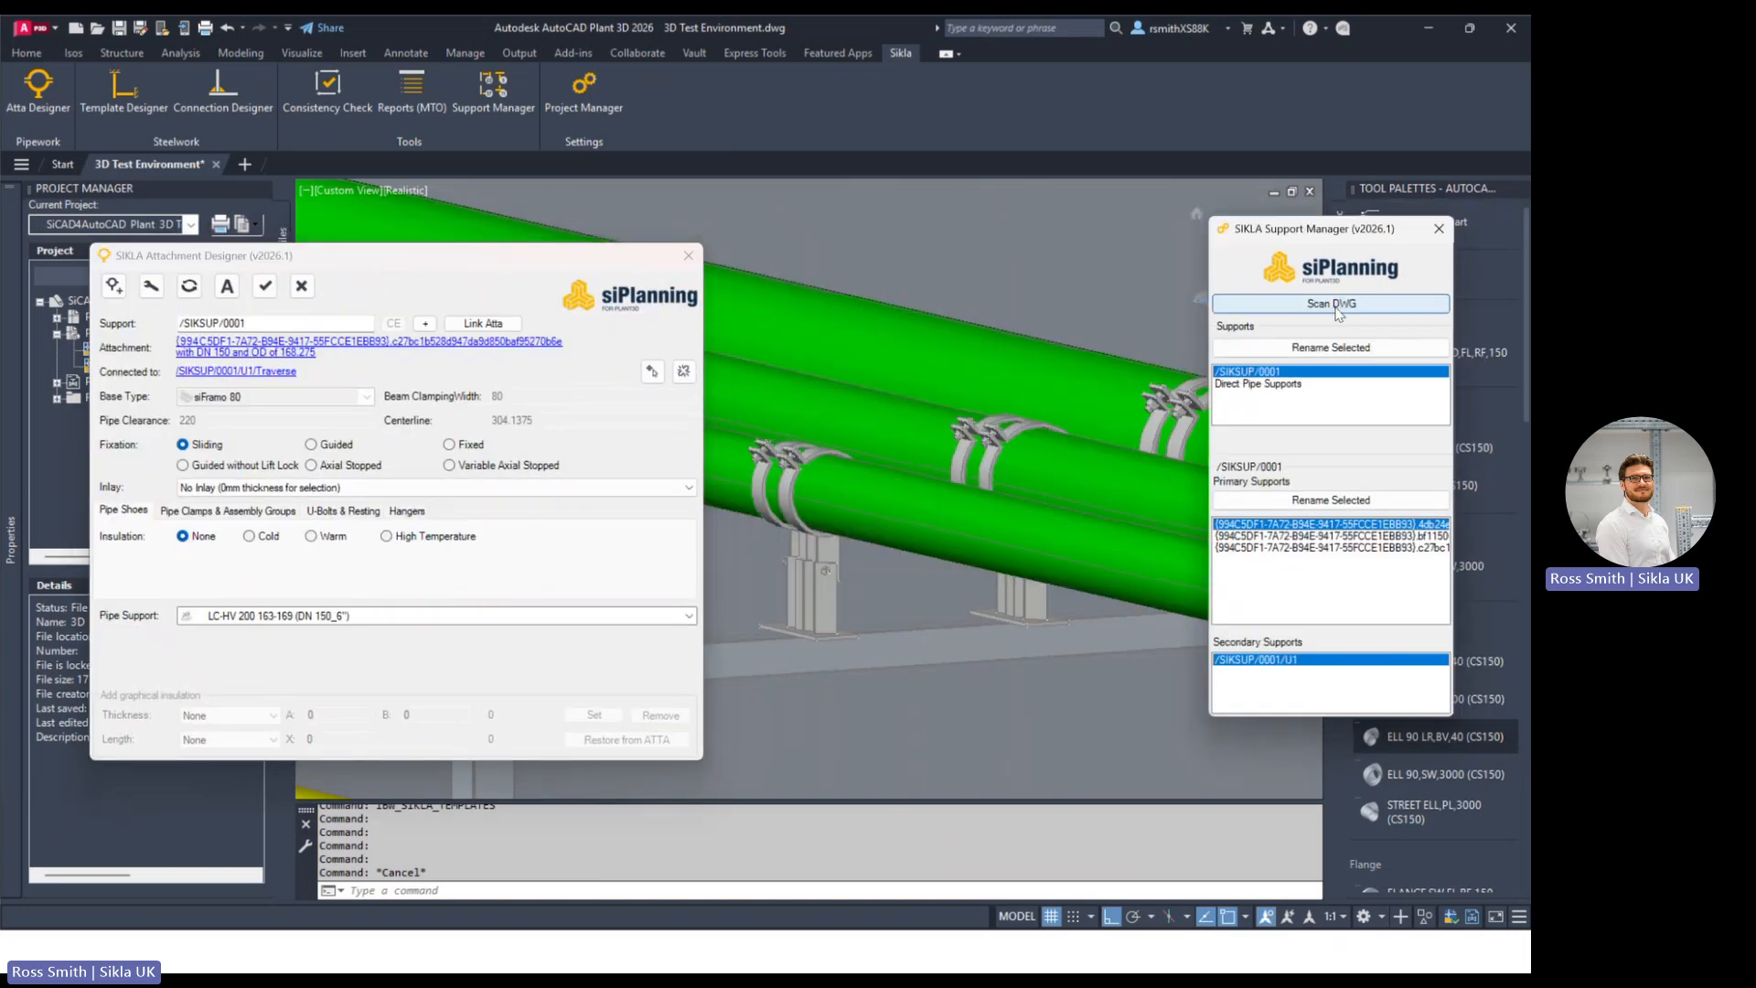
scroll(1043, 459, down, 2)
middle_drag(1044, 459, 873, 549)
scroll(1004, 556, down, 4)
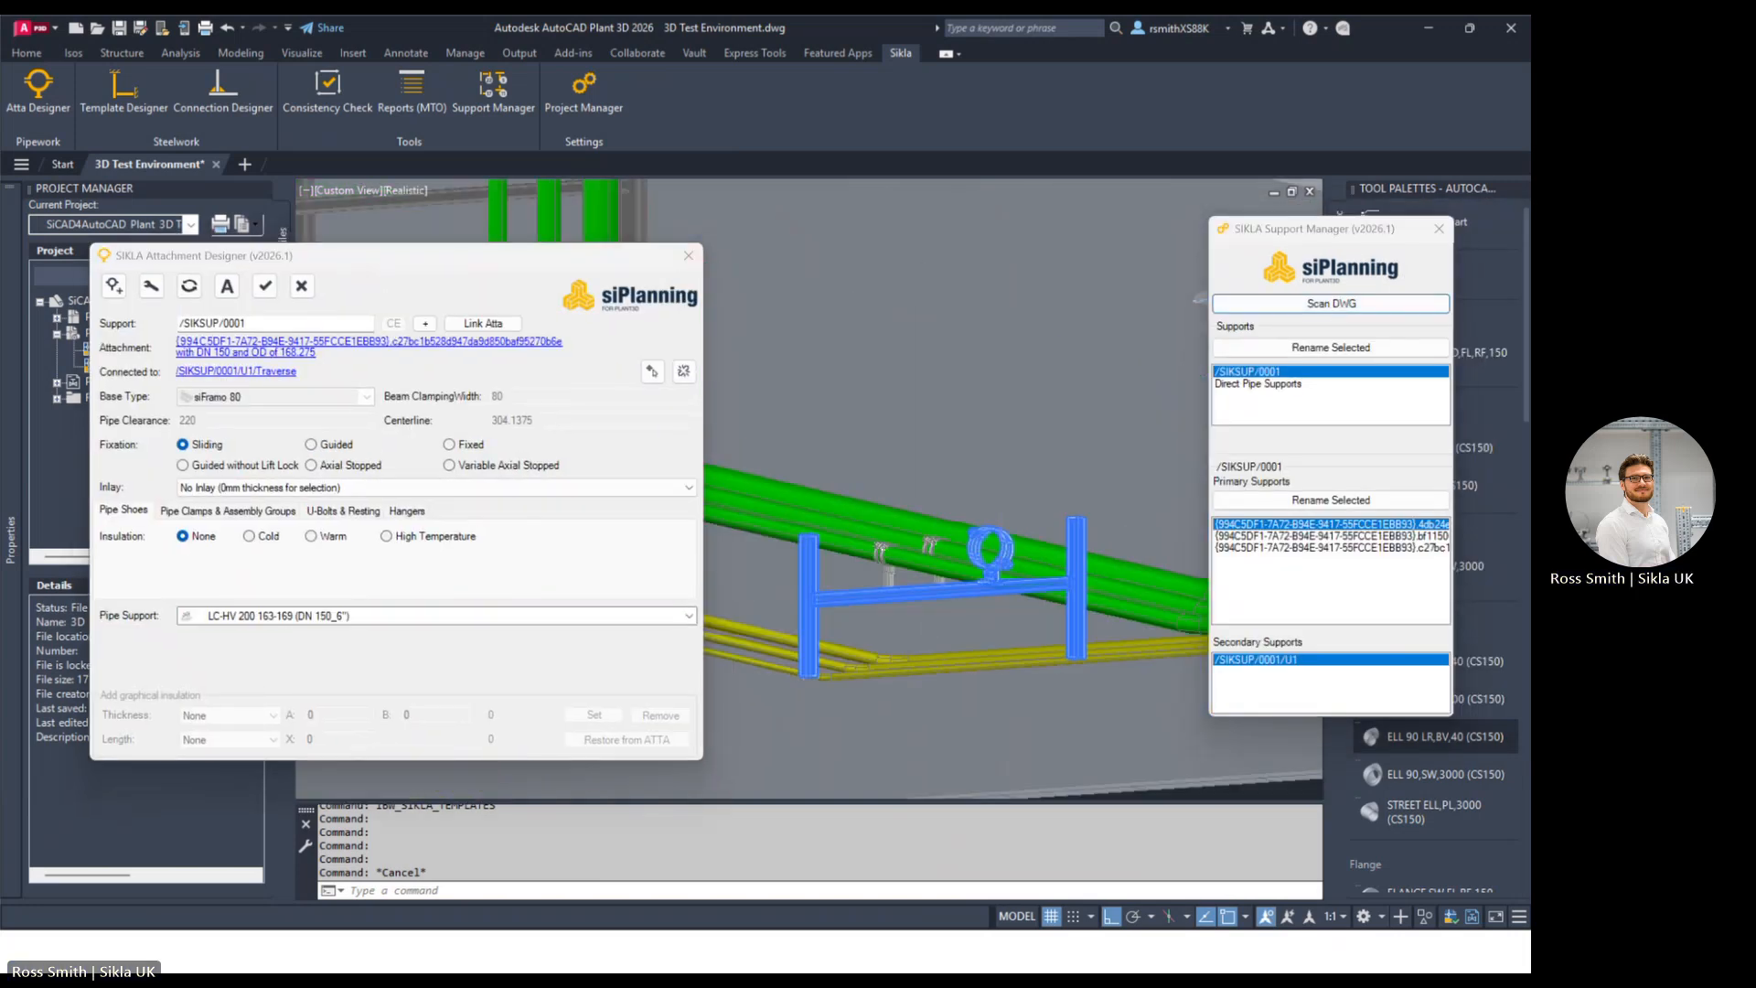
shift+middle_drag(964, 617, 975, 503)
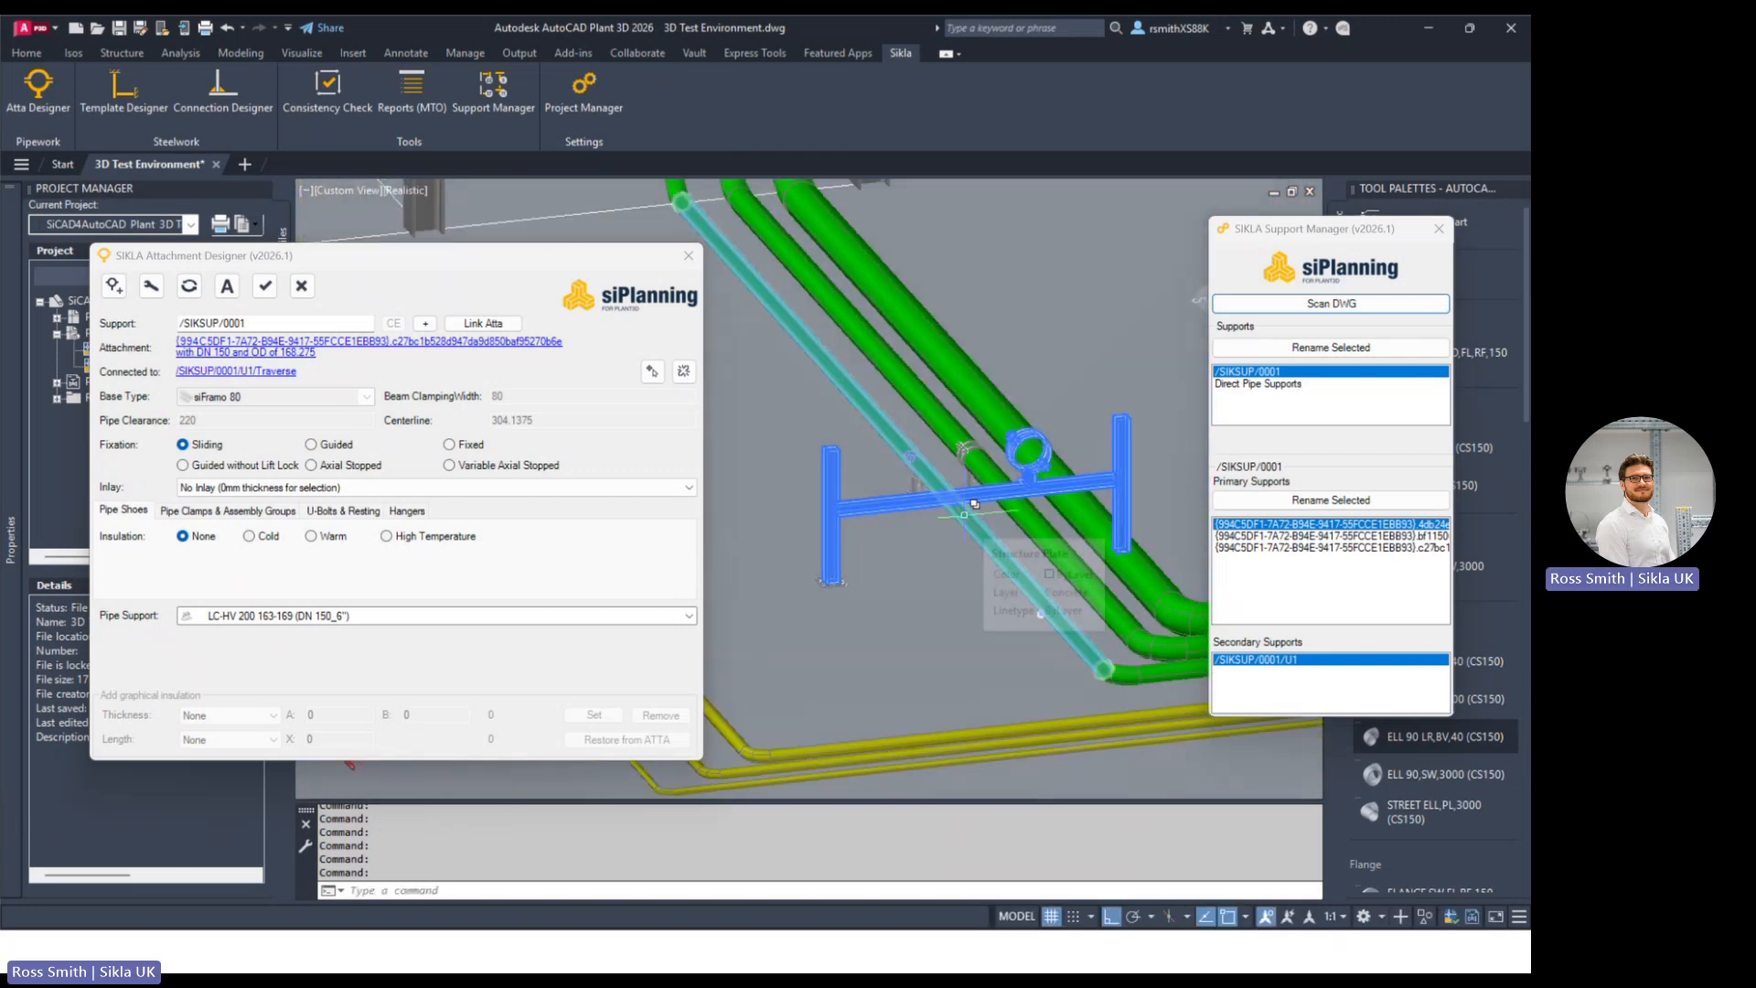